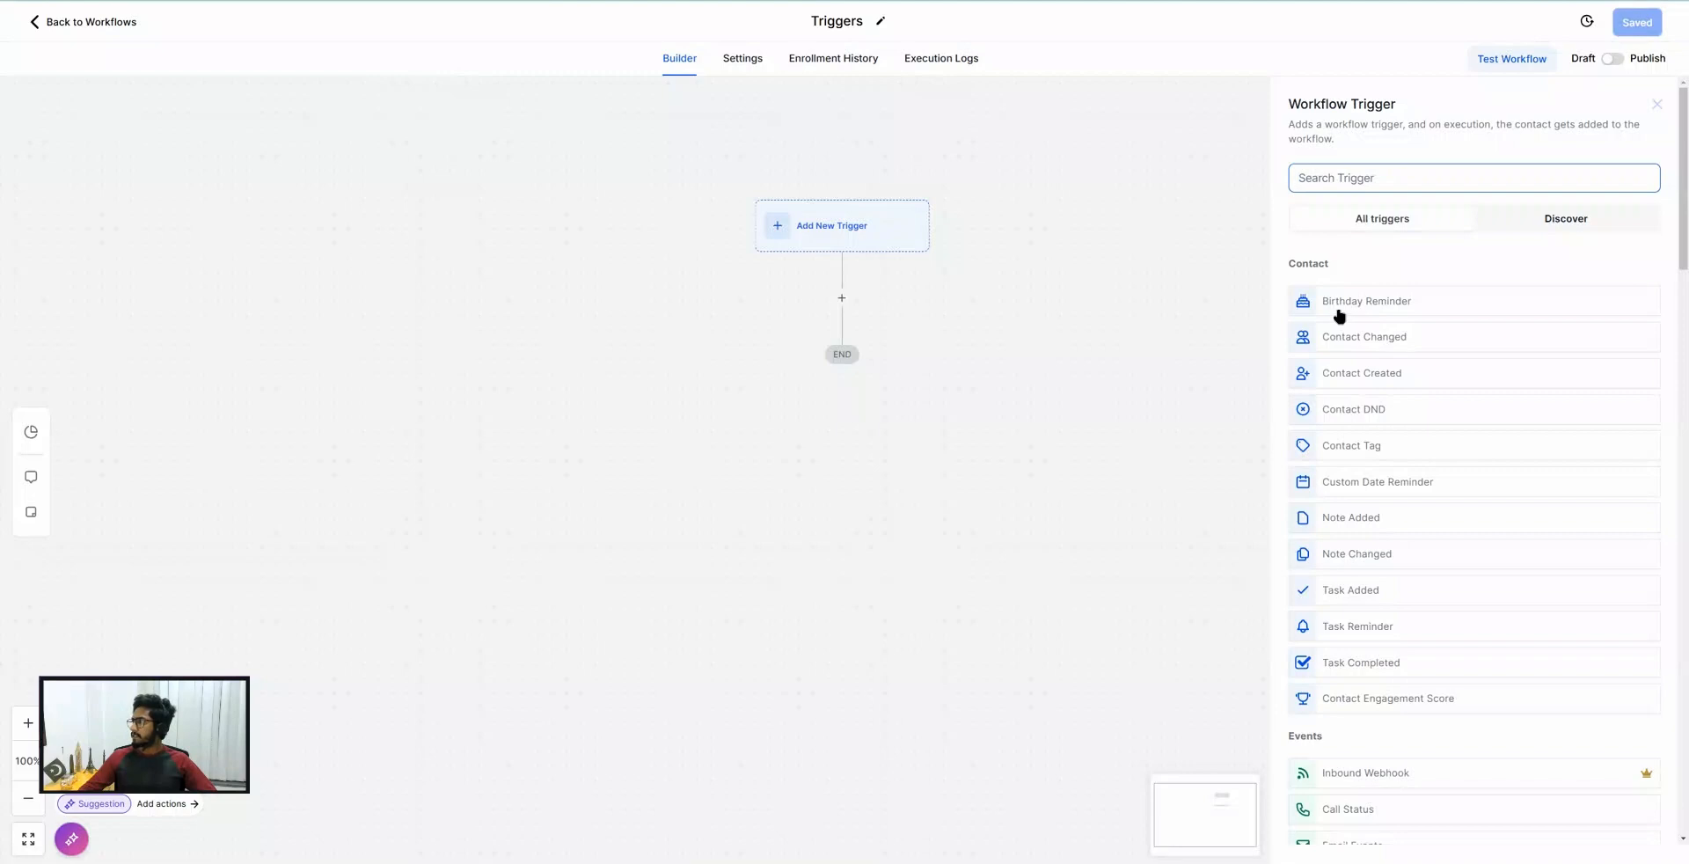
# Choose the Birthday Reminder workflow trigger, add a filter row and open its field choices.
pyautogui.click(1353, 307)
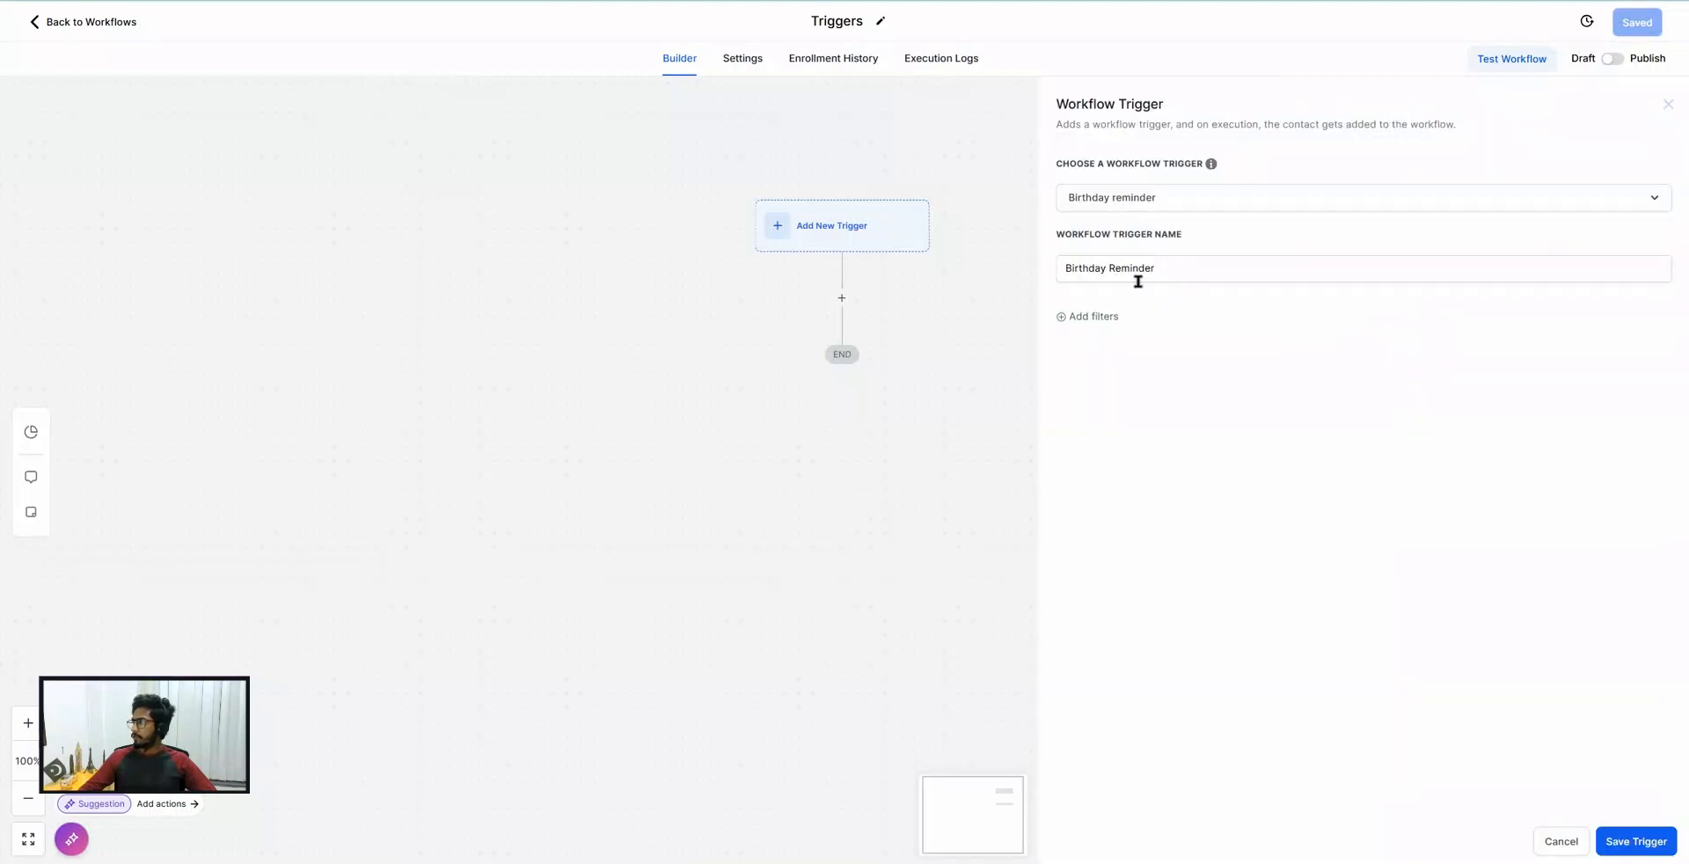
pyautogui.click(1091, 319)
pyautogui.click(1094, 331)
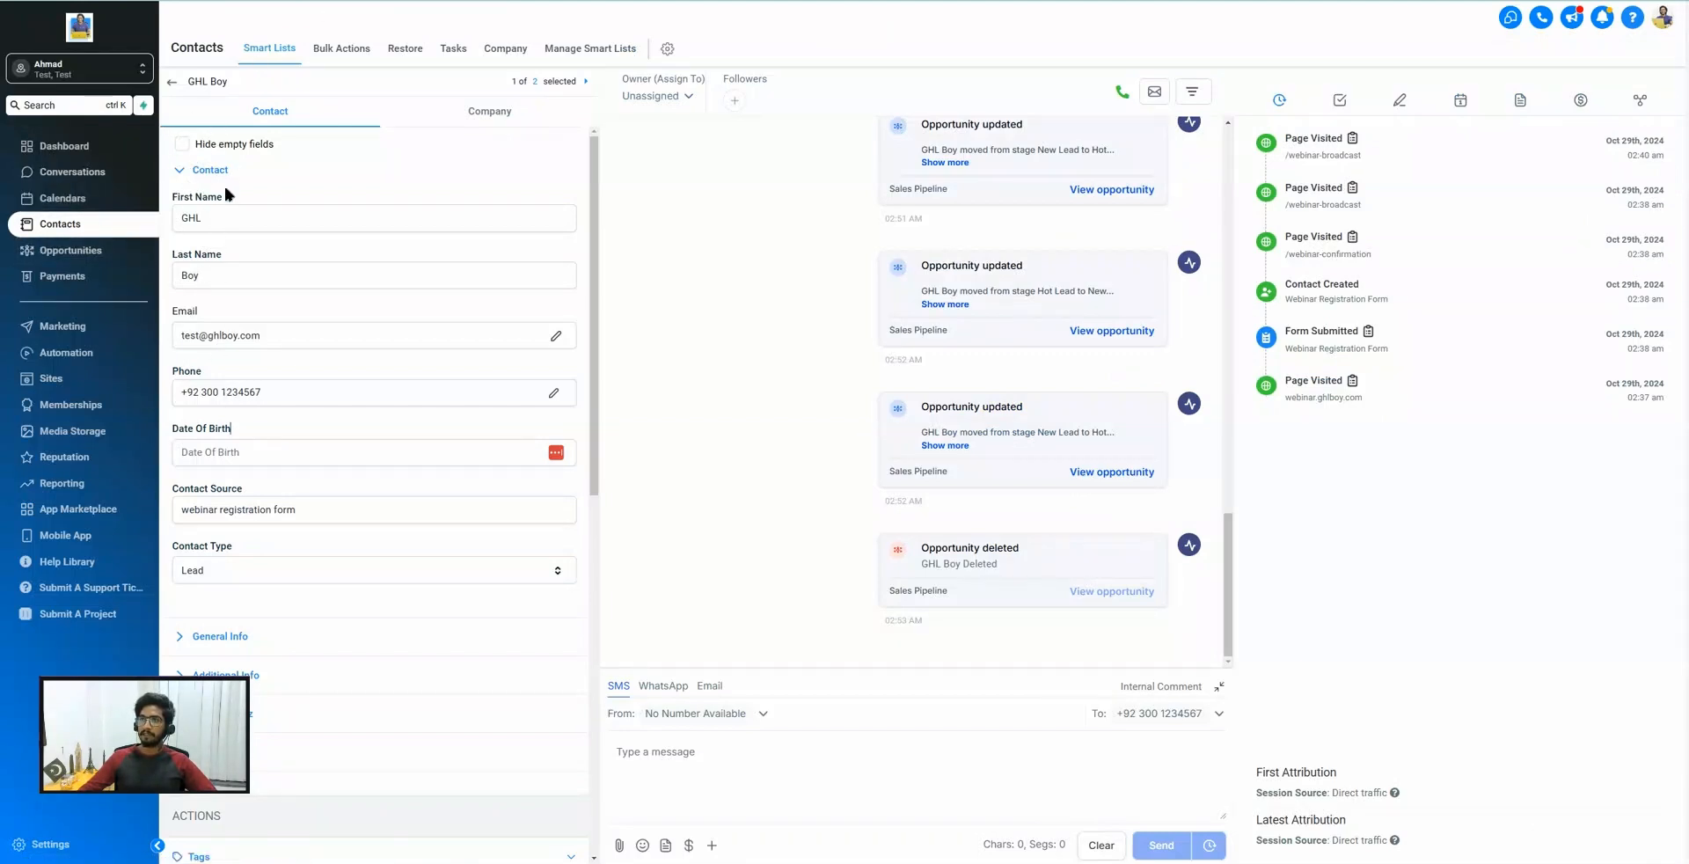
# Switch to the GHL Boy contact record and fill in the Date Of Birth field.
pyautogui.moveTo(235, 423); pyautogui.dragTo(167, 423)
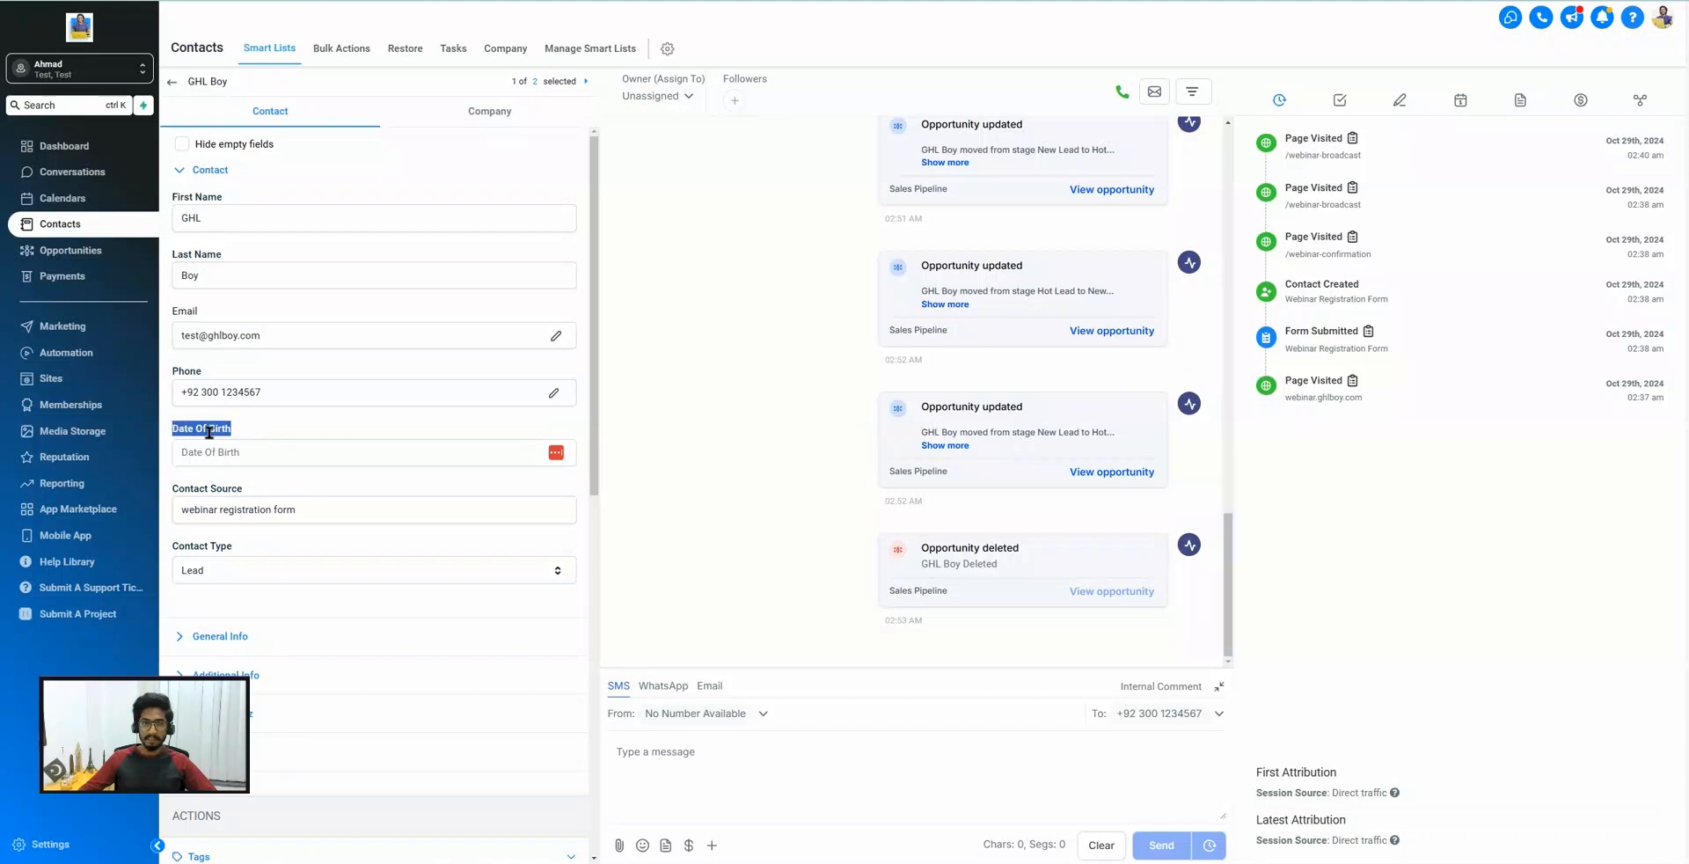
pyautogui.click(255, 429)
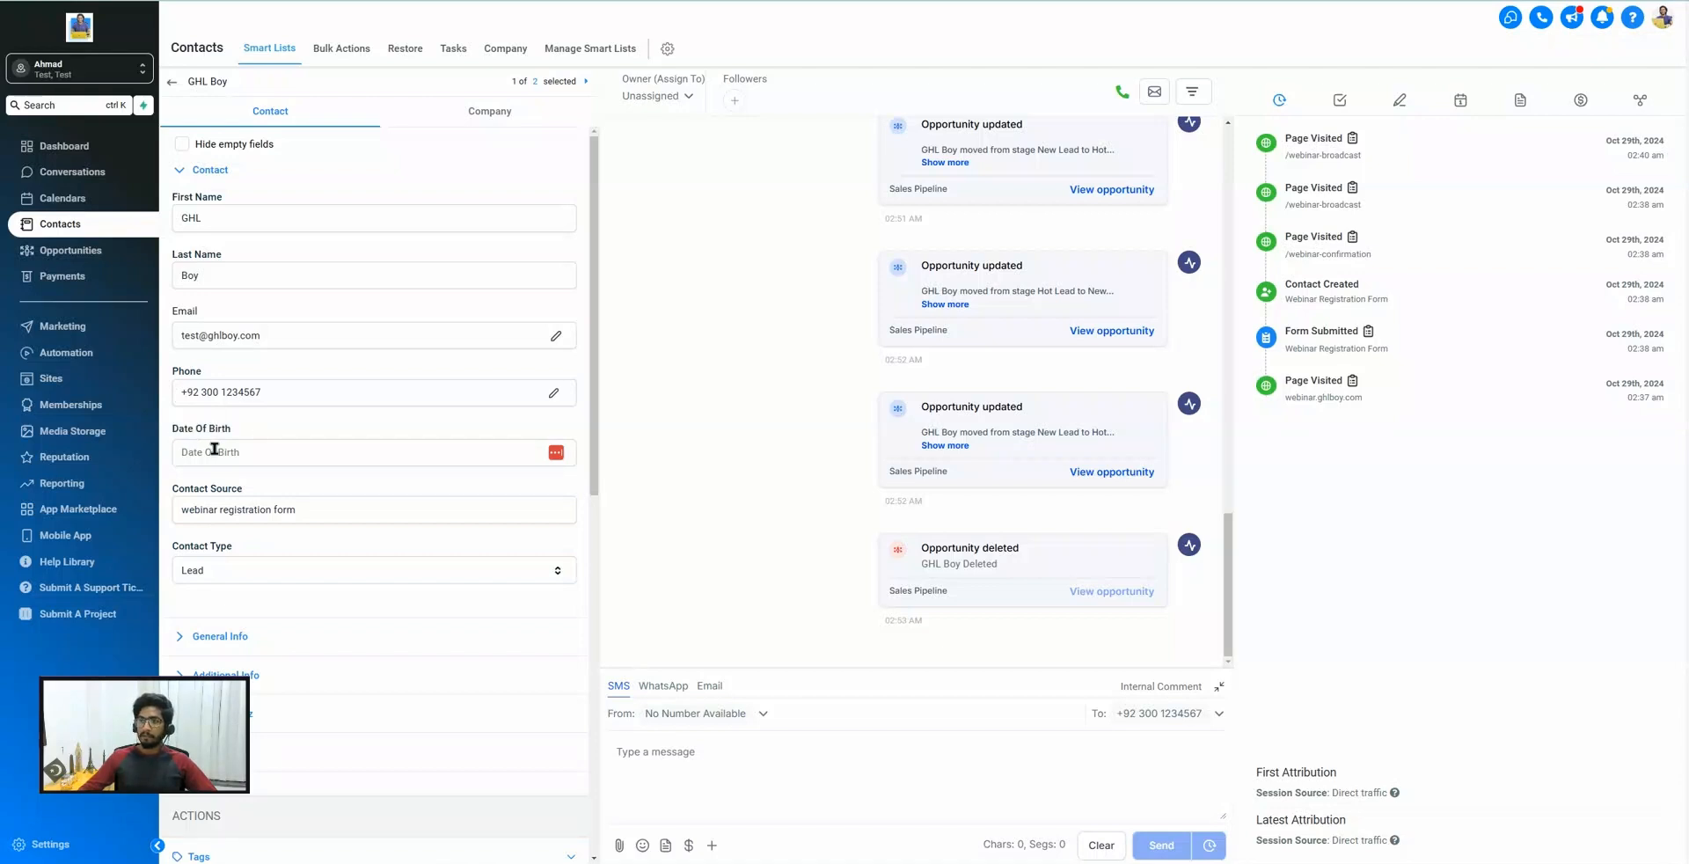
pyautogui.click(222, 451)
pyautogui.click(560, 458)
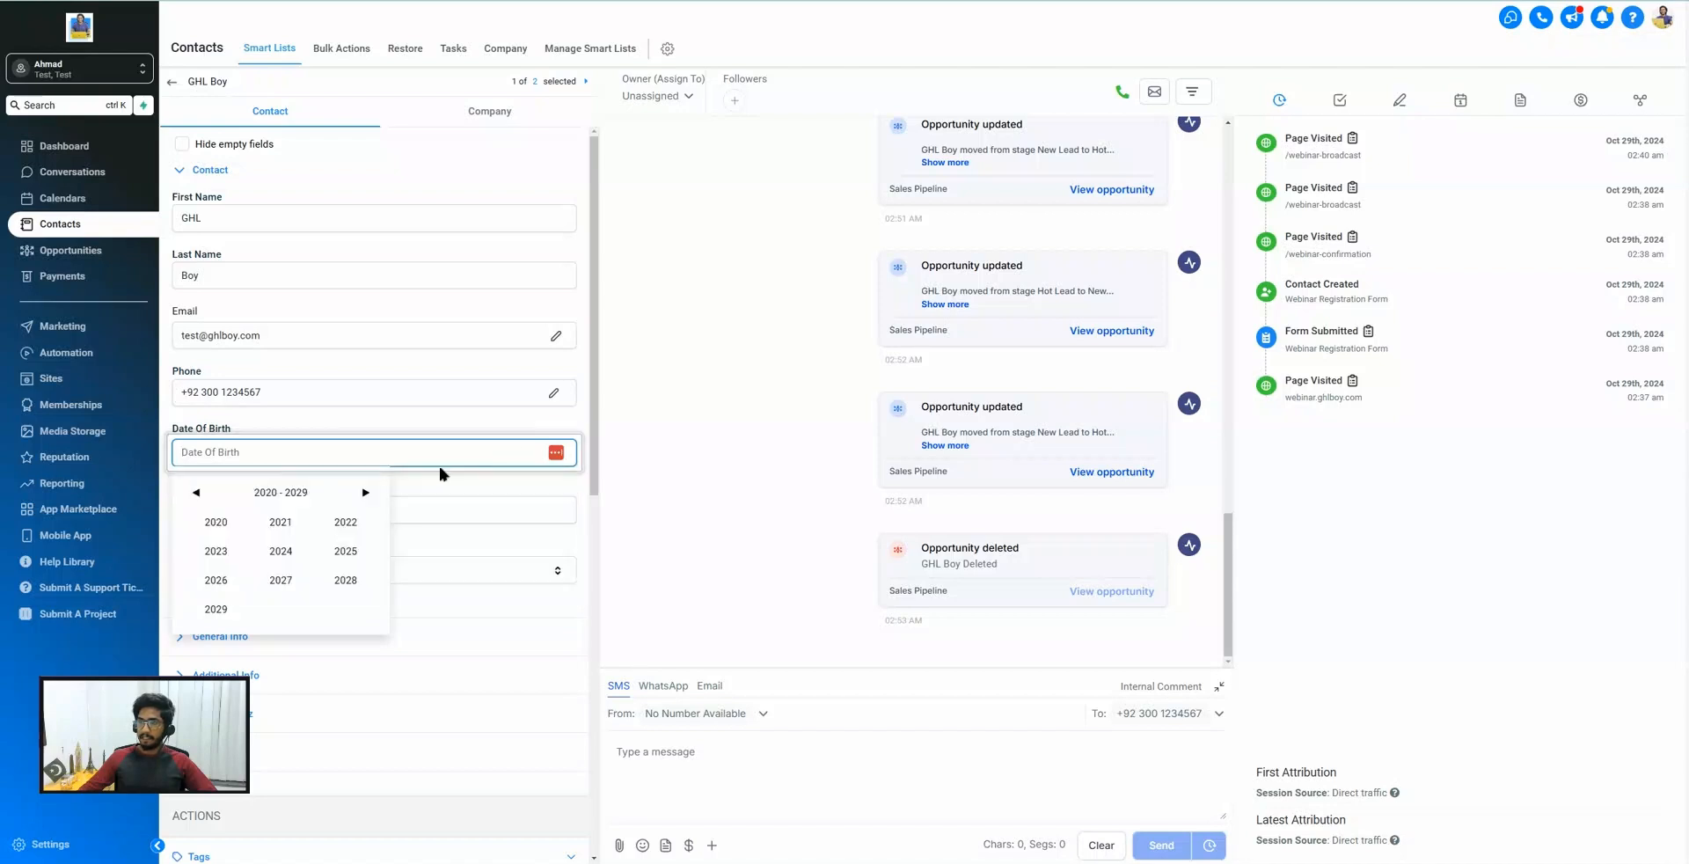
pyautogui.click(197, 491)
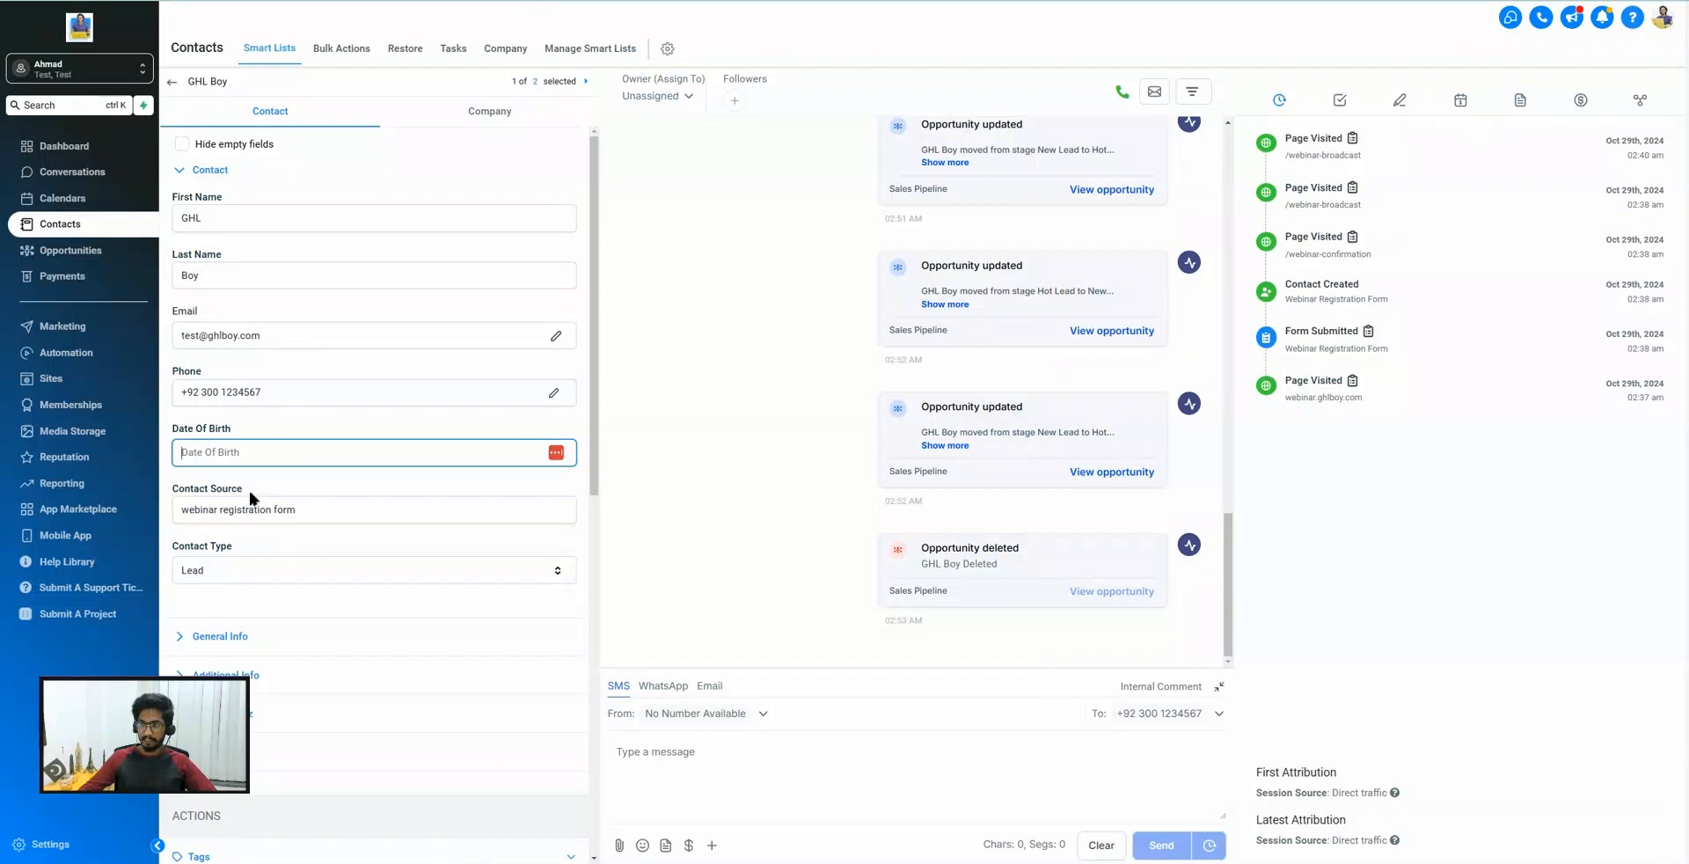
pyautogui.click(497, 454)
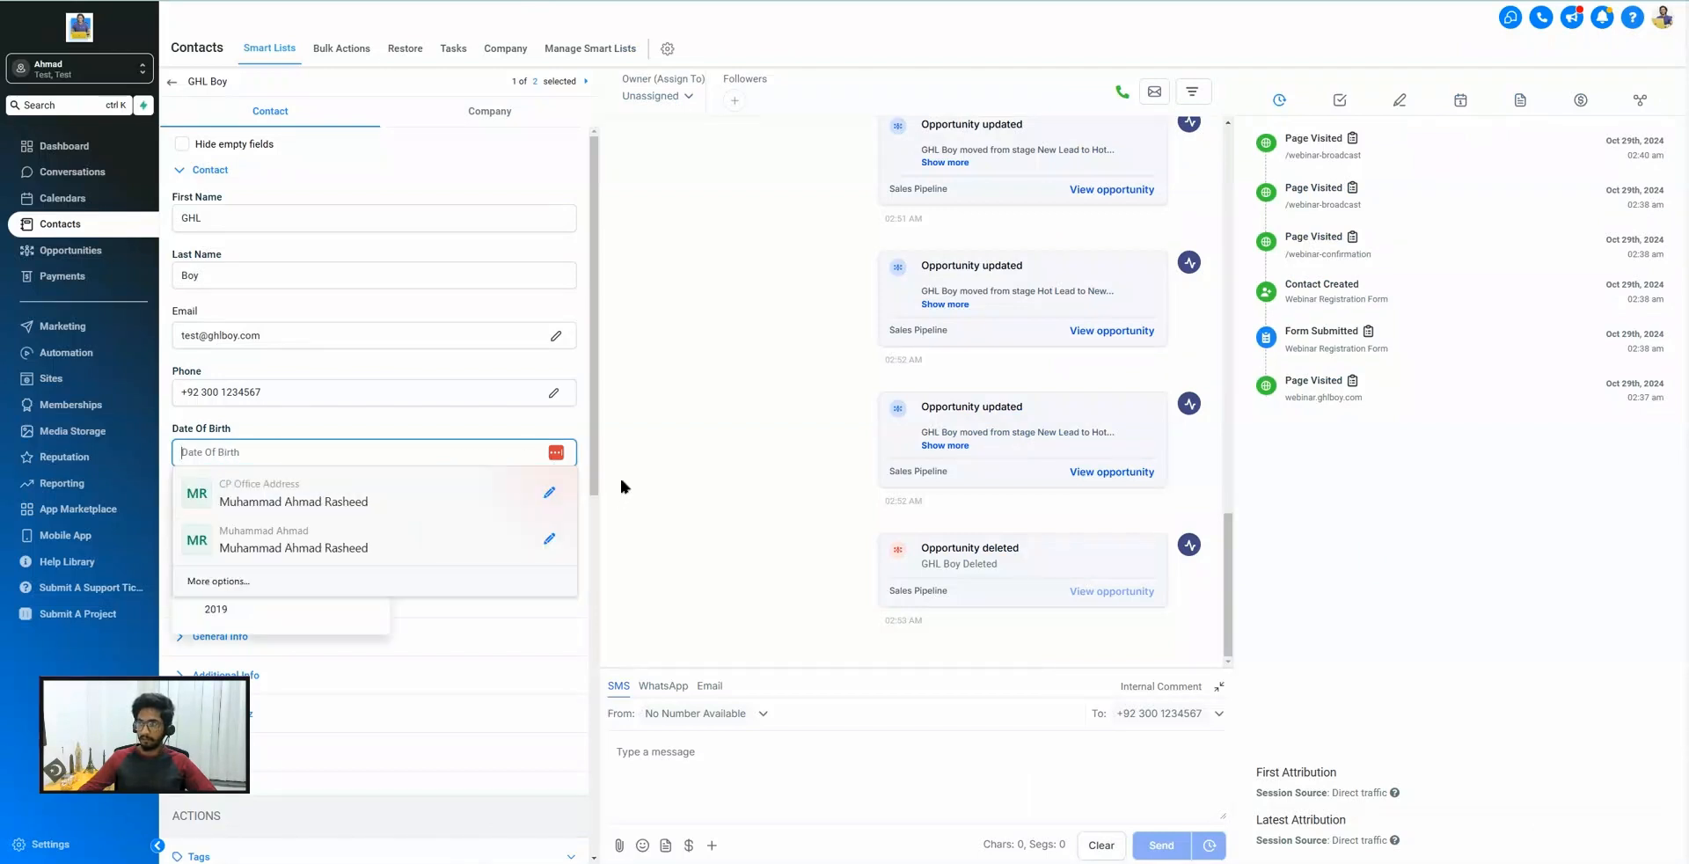
pyautogui.click(558, 454)
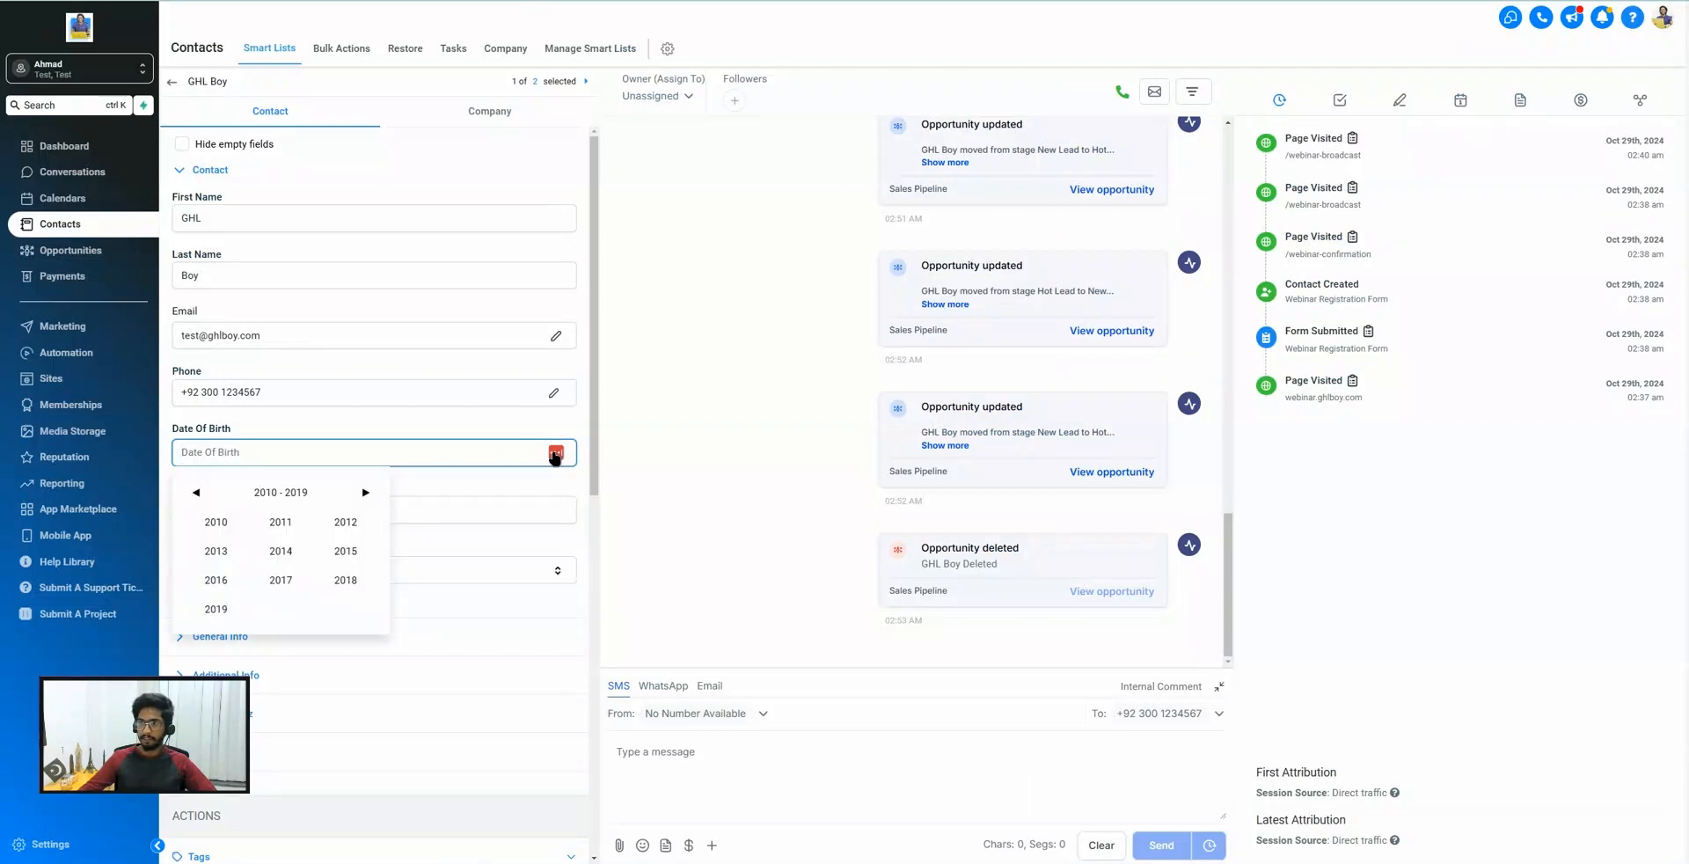
pyautogui.click(195, 494)
pyautogui.click(220, 523)
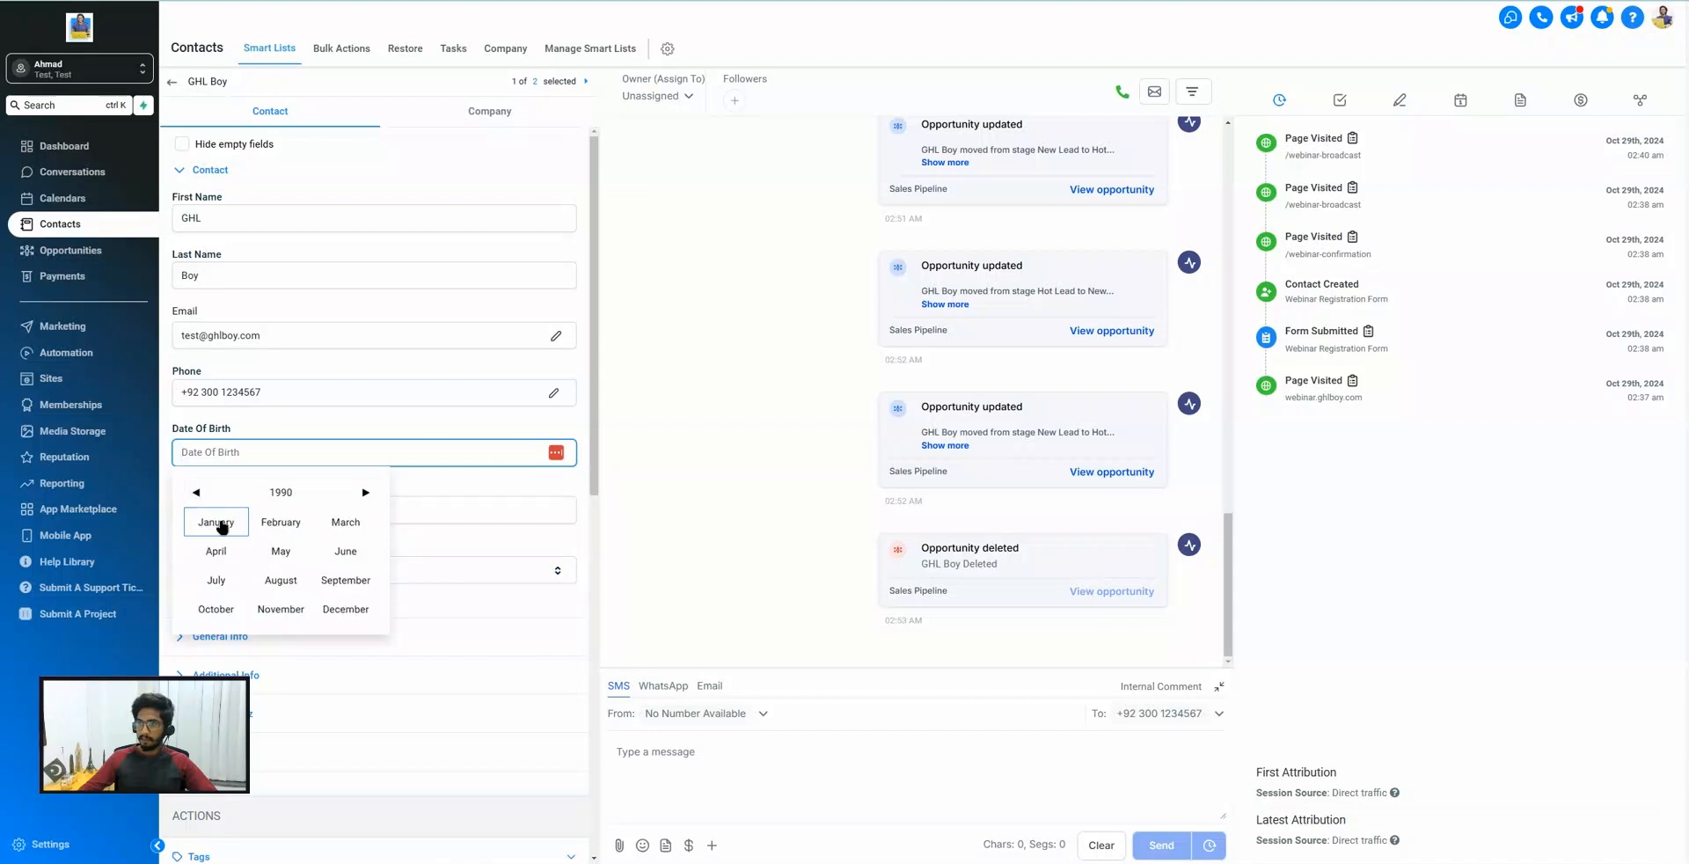
pyautogui.click(226, 526)
pyautogui.click(225, 550)
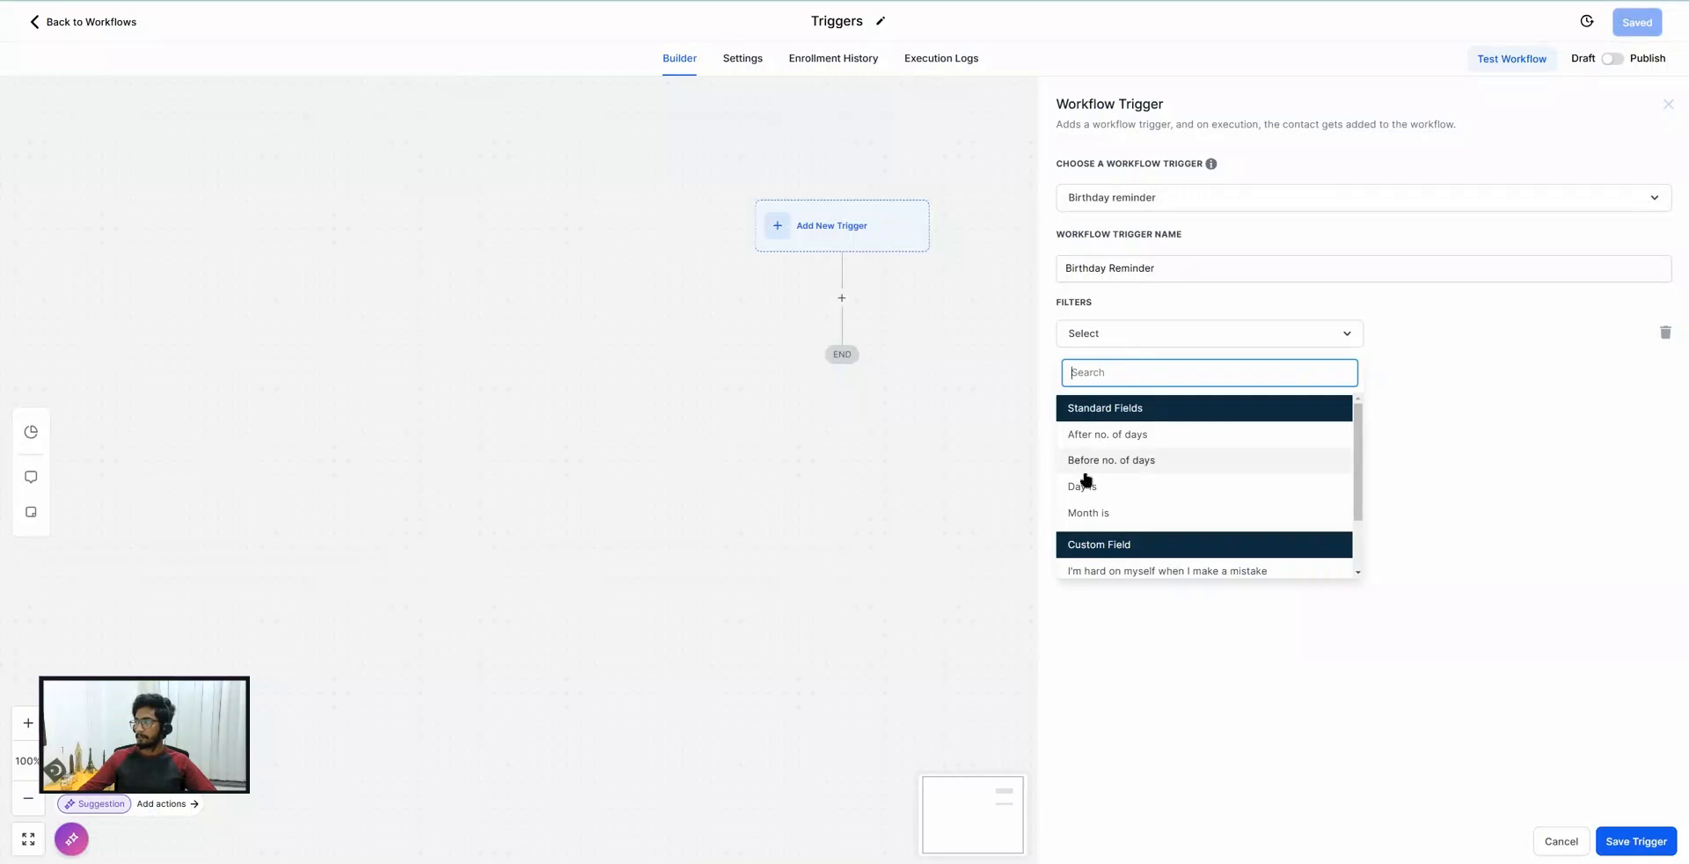
# Set the Birthday Reminder trigger's filter to After no. of days with a value of 1.
pyautogui.click(1105, 434)
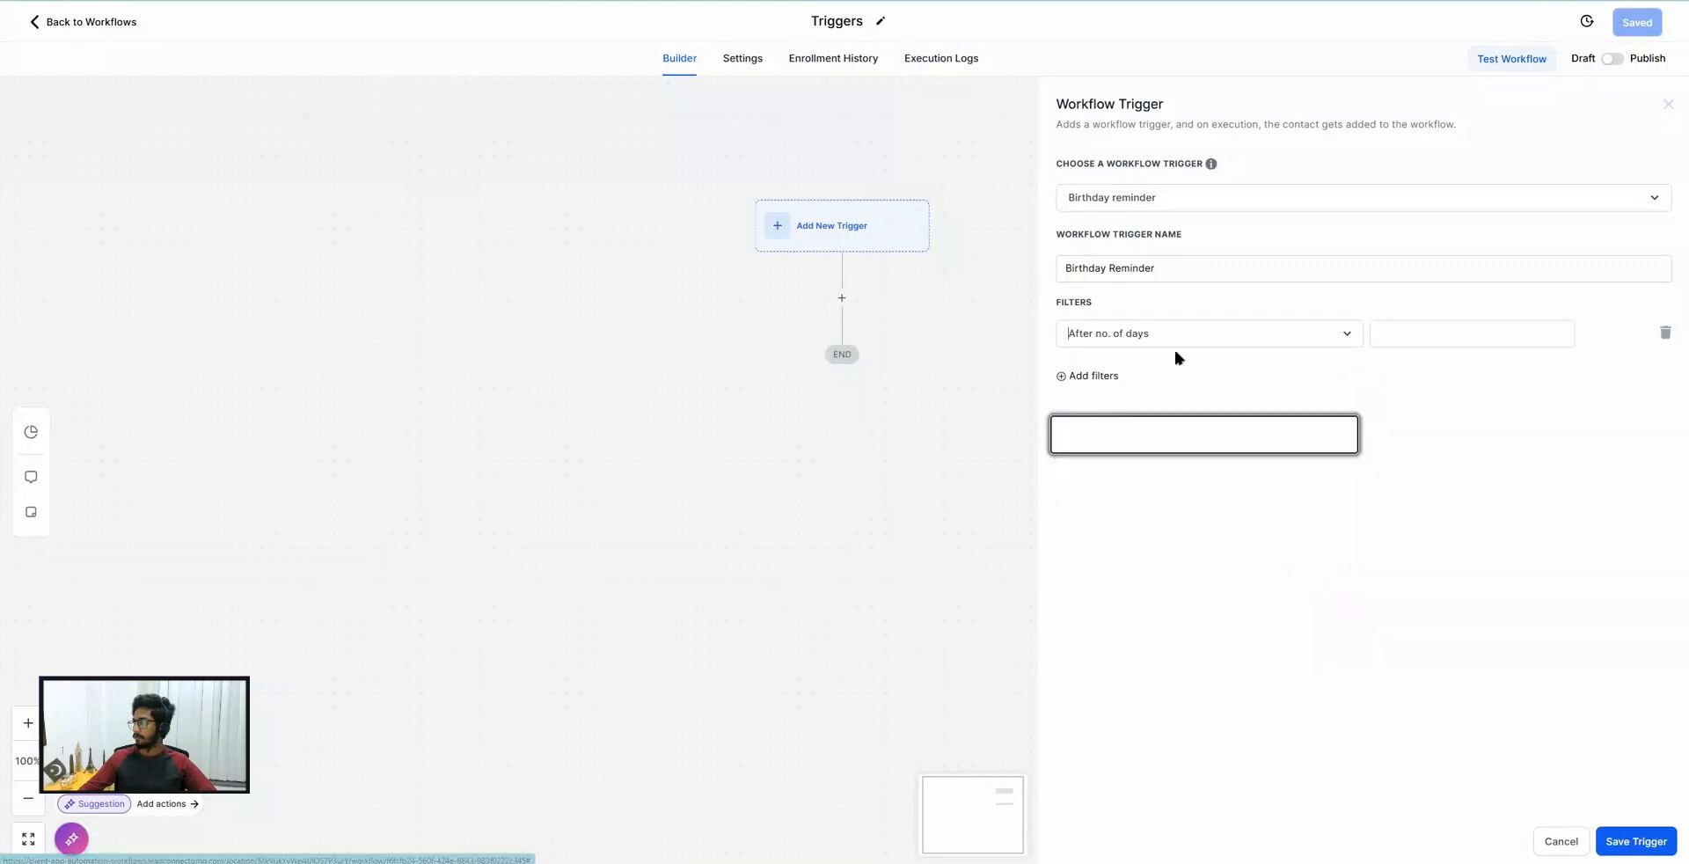
pyautogui.click(1426, 334)
pyautogui.write('1')
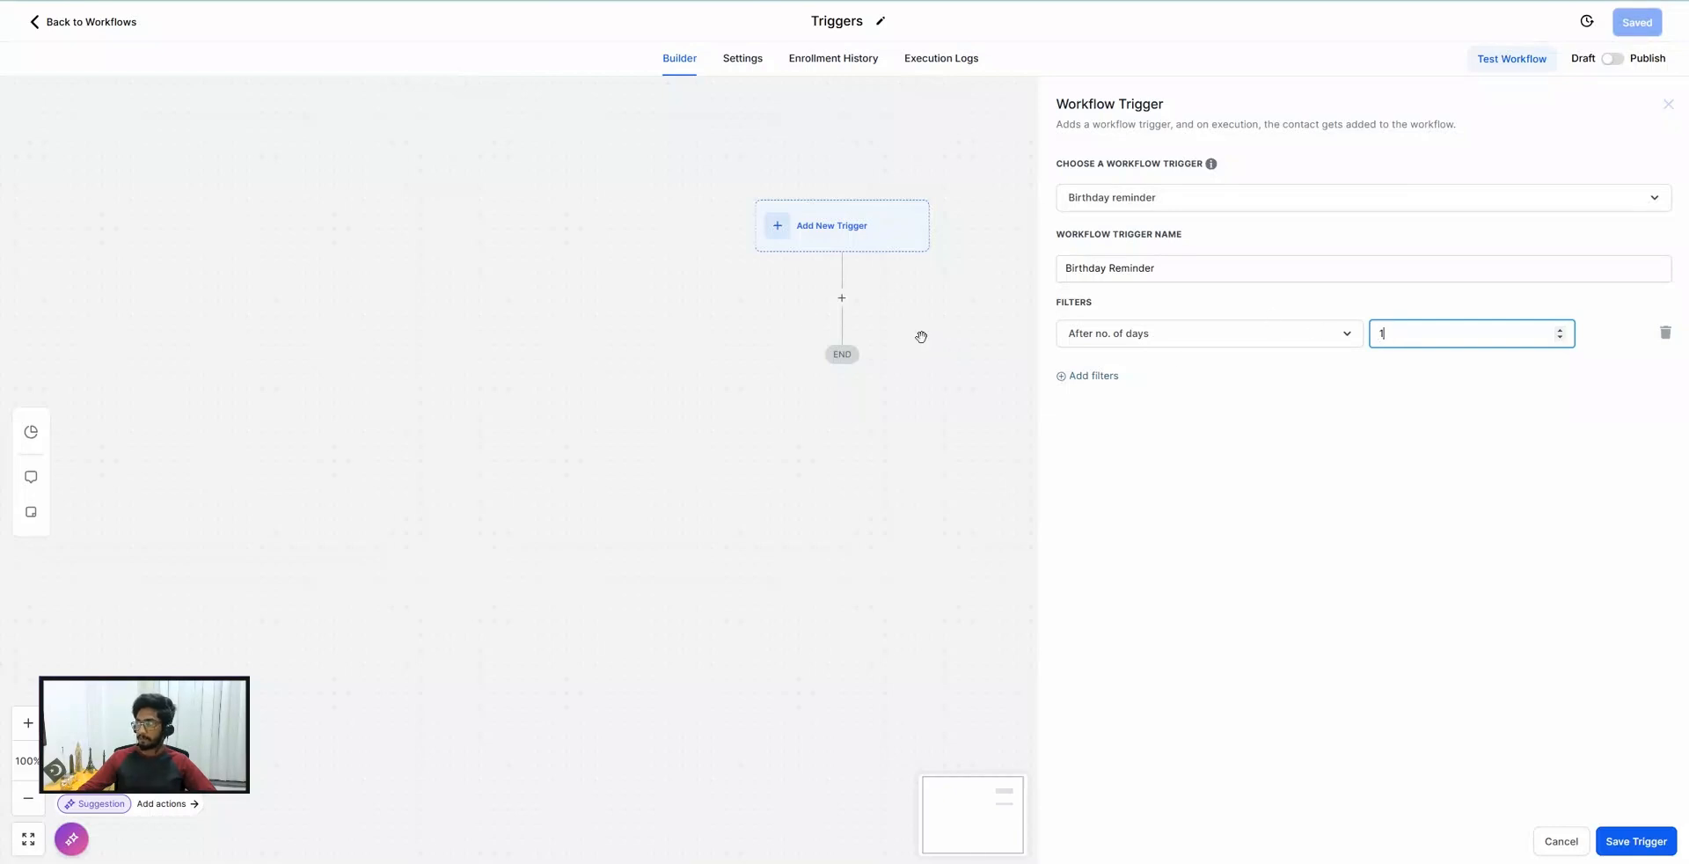
# Change the workflow trigger type to Contact Changed and highlight the note about which field changes run it.
pyautogui.click(1148, 203)
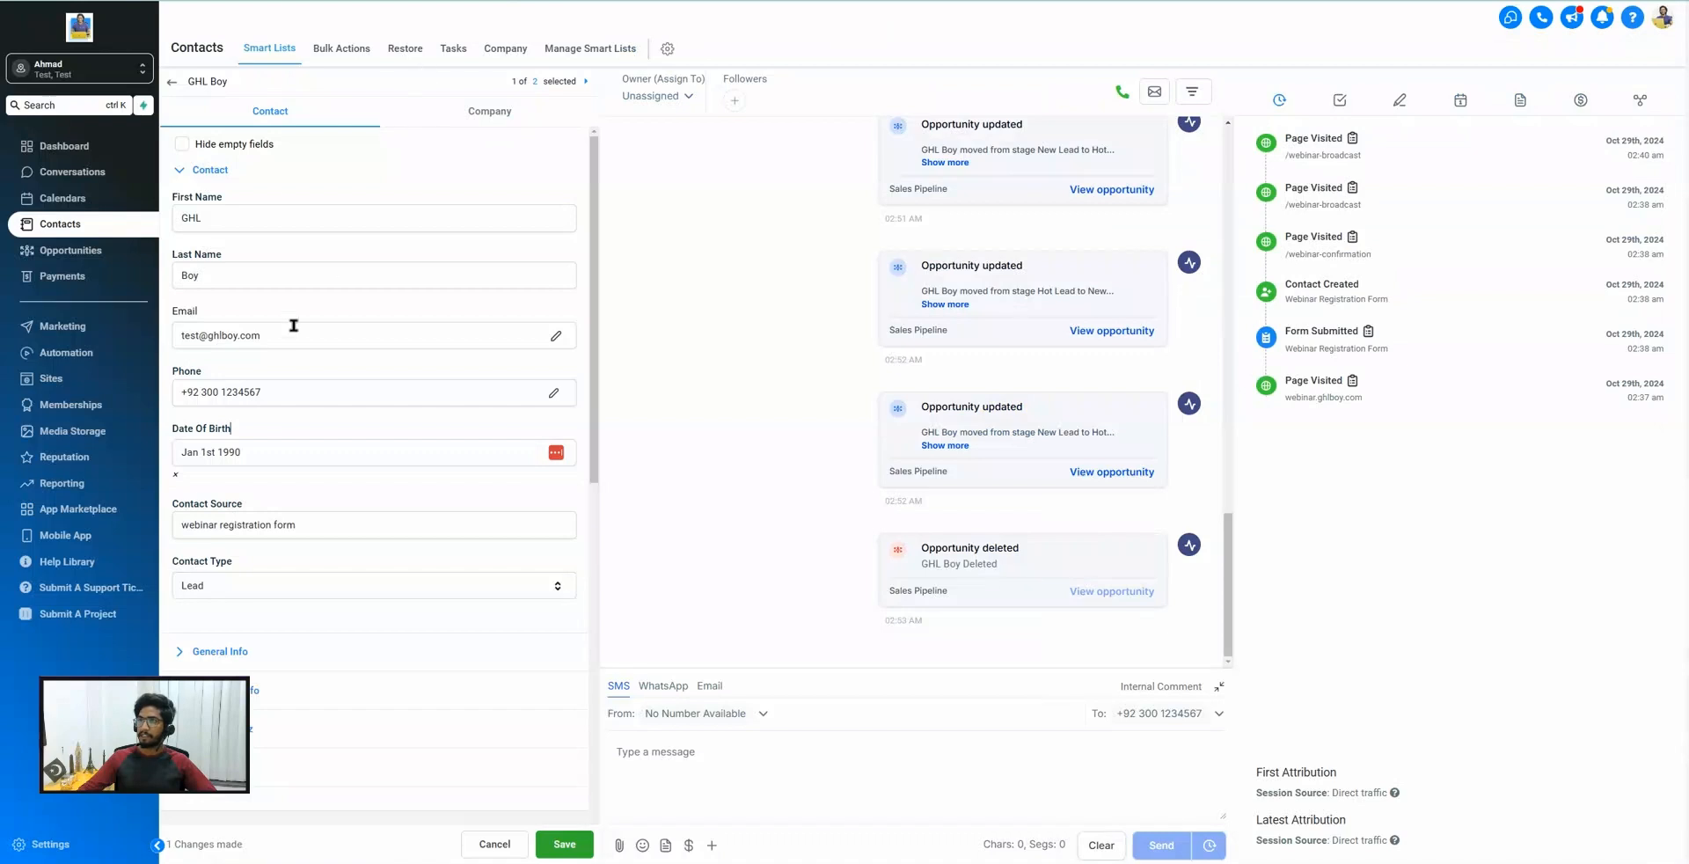
pyautogui.moveTo(184, 428); pyautogui.dragTo(222, 431)
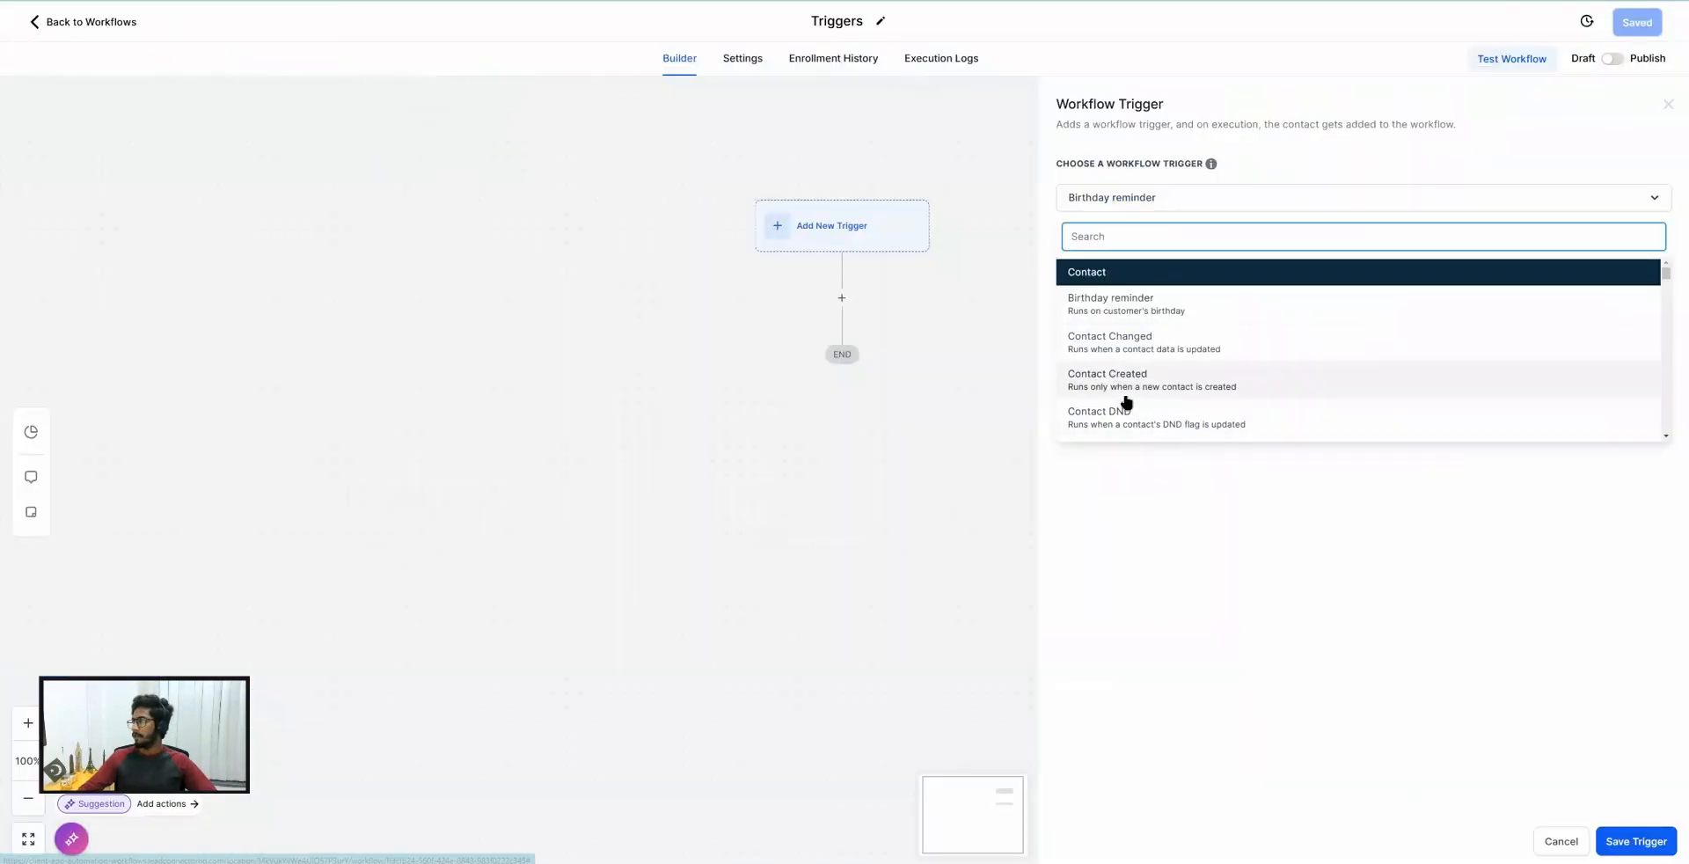
pyautogui.click(1139, 349)
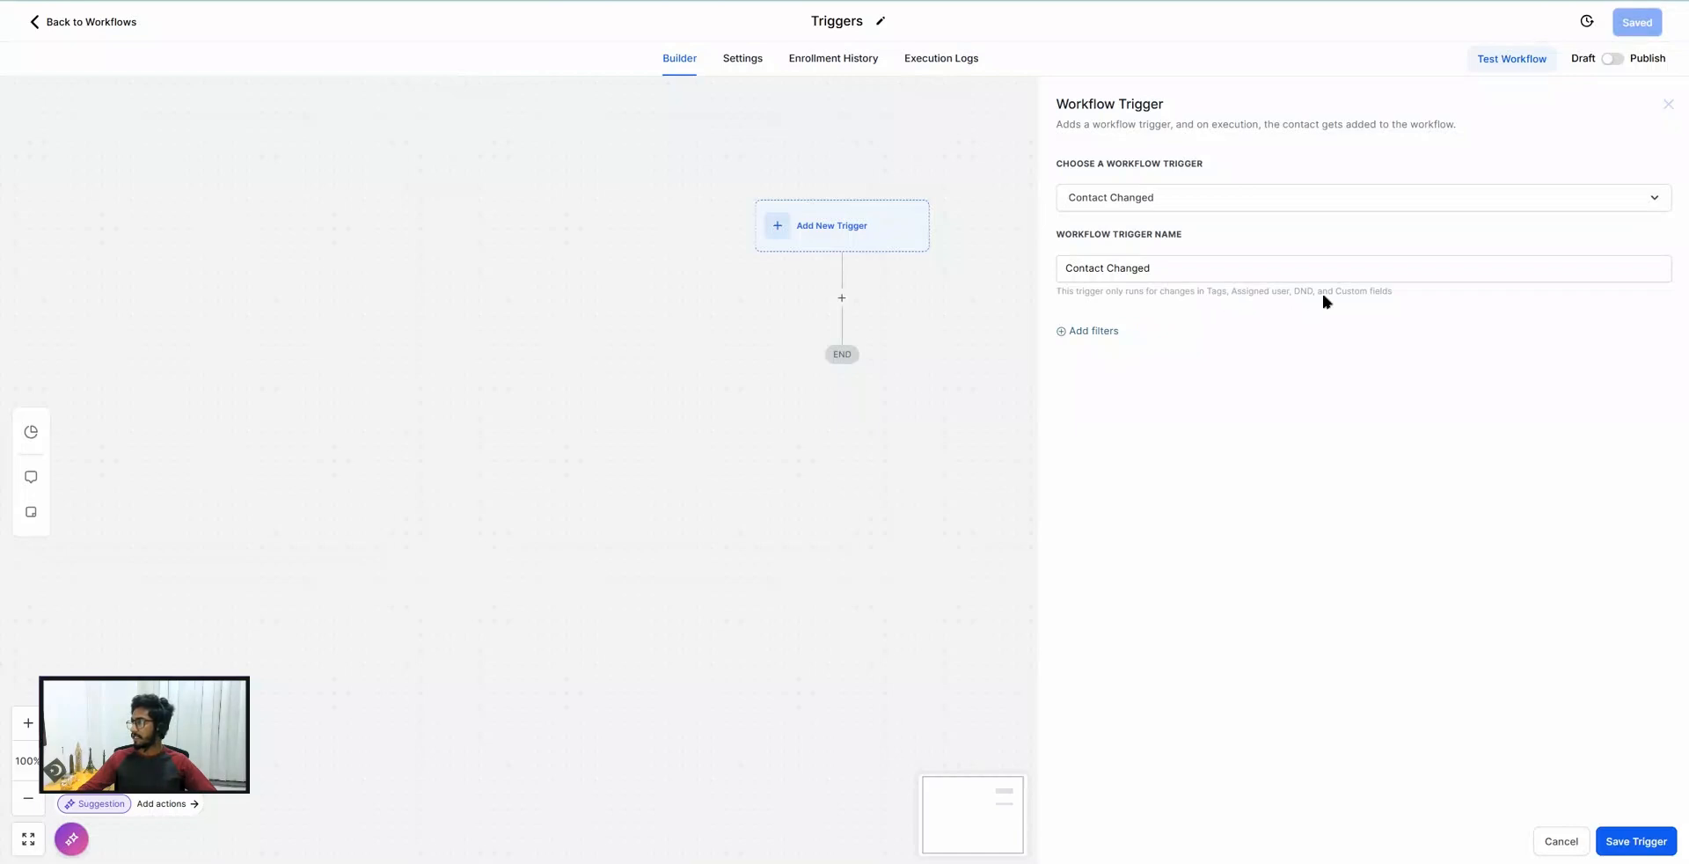
pyautogui.moveTo(1405, 293); pyautogui.dragTo(1150, 293)
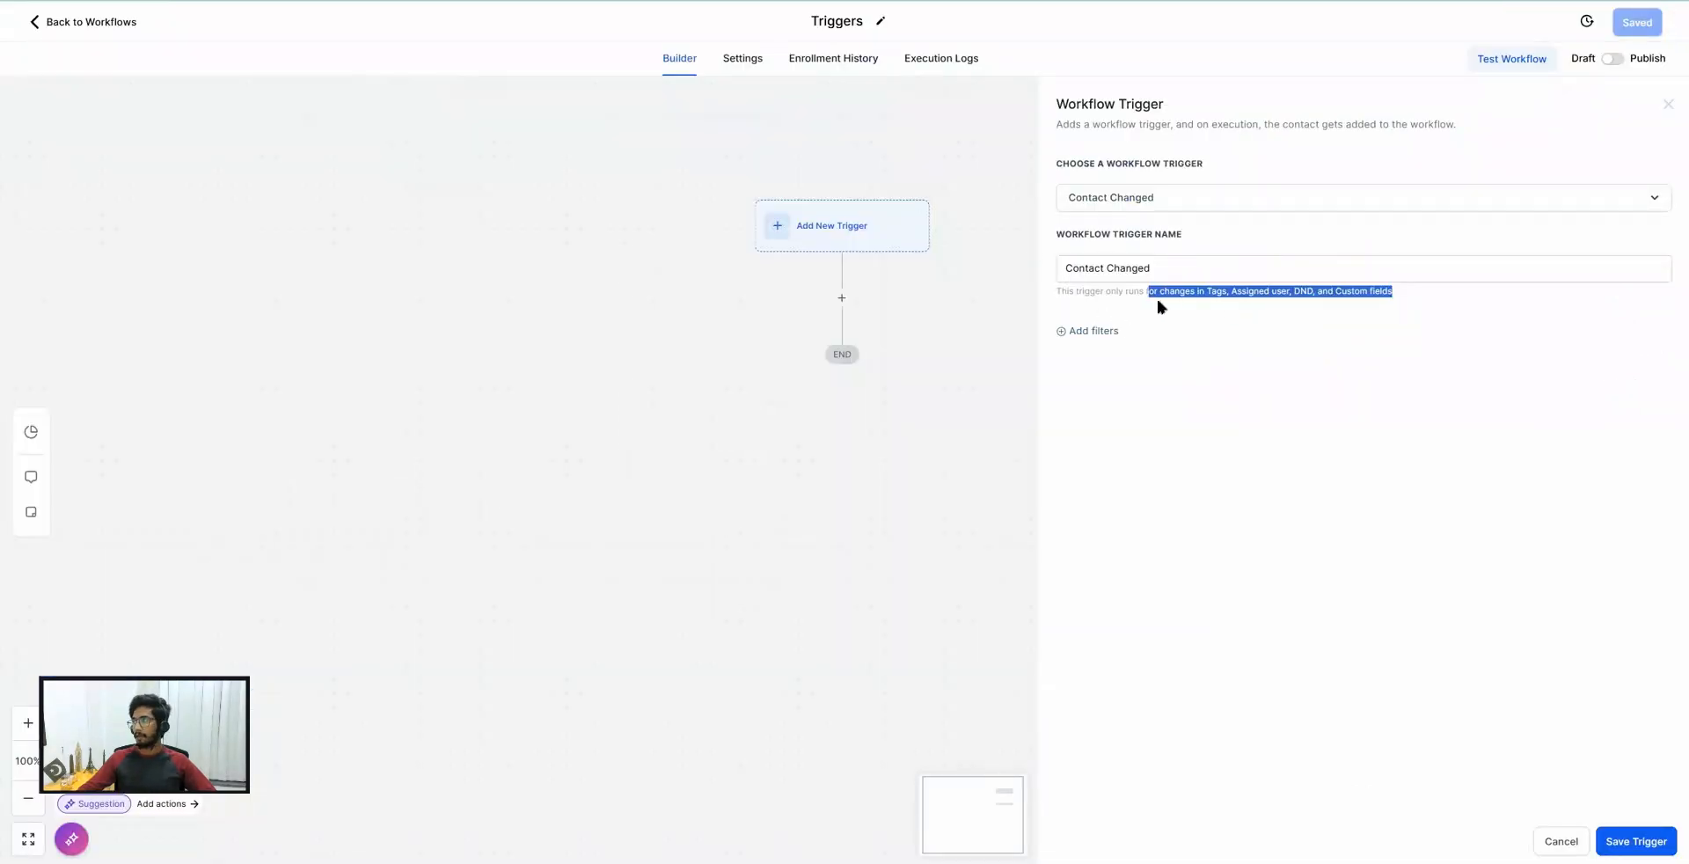
pyautogui.click(1138, 292)
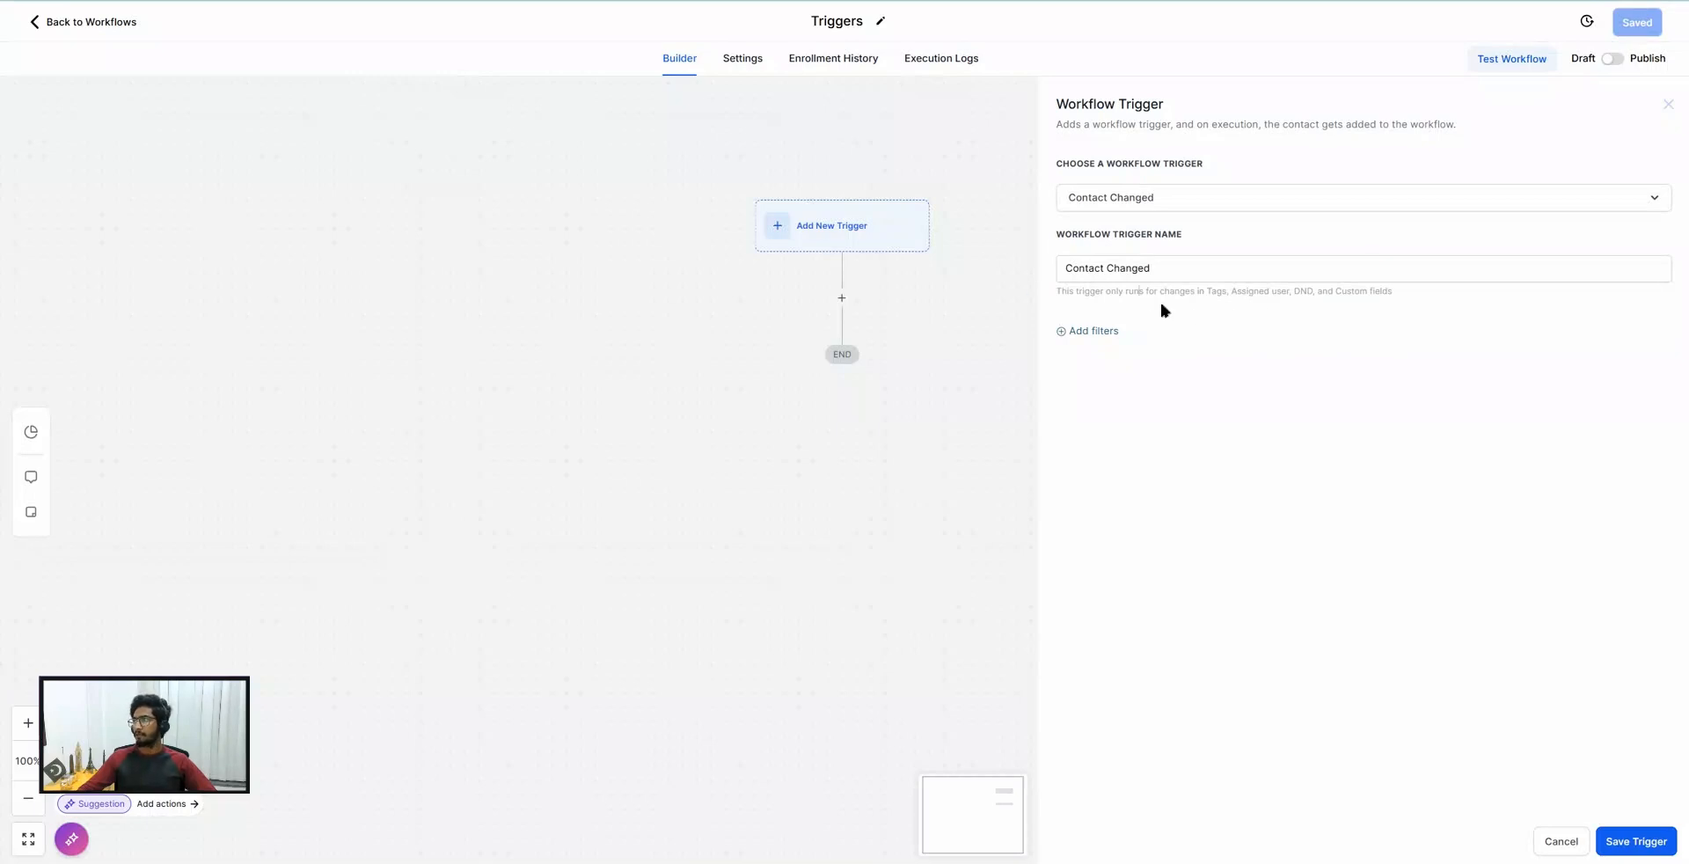
pyautogui.moveTo(1105, 294); pyautogui.dragTo(1305, 299)
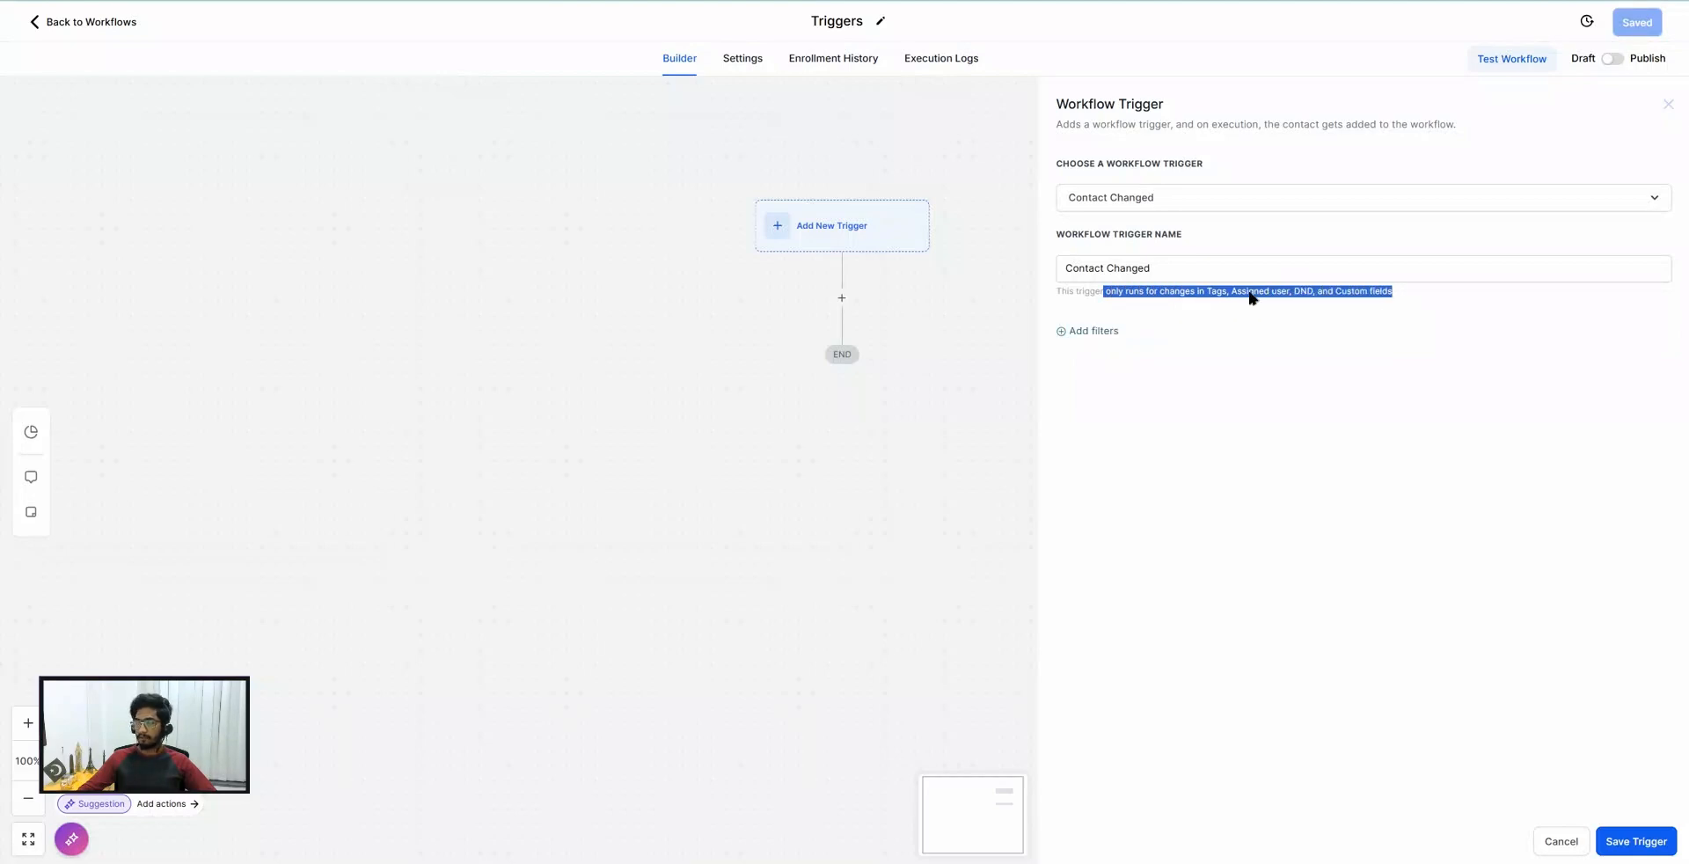
# Add an Assigned User filter to the Contact Changed trigger with the condition Has changed to and a specific user.
pyautogui.click(1087, 332)
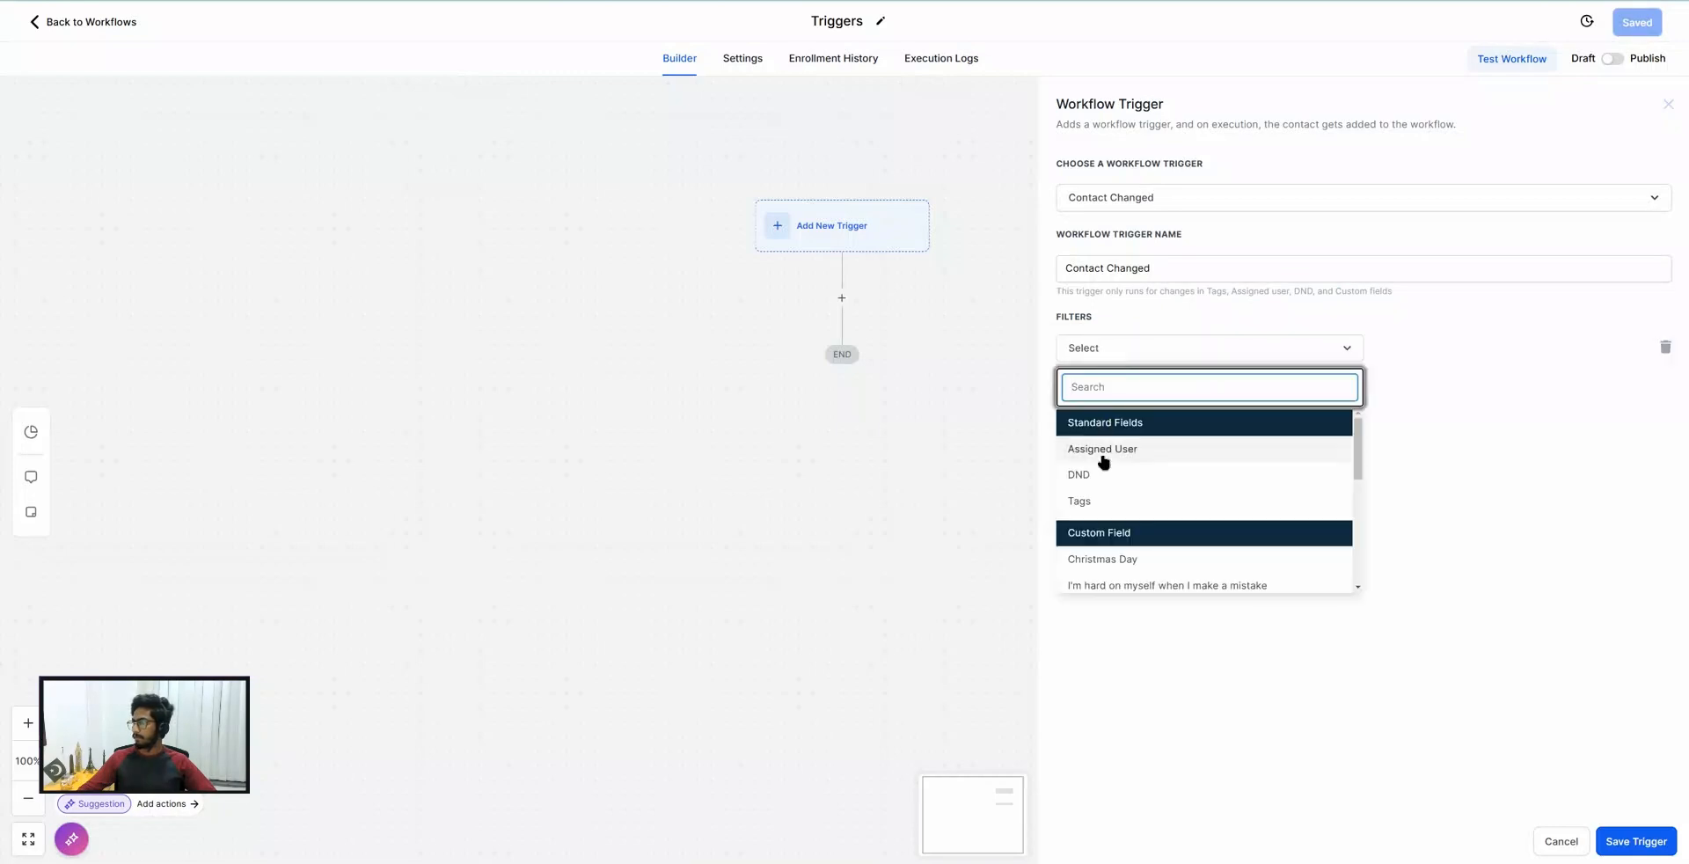
pyautogui.click(1107, 448)
pyautogui.click(1437, 353)
pyautogui.click(1425, 405)
pyautogui.click(1469, 346)
pyautogui.click(1470, 413)
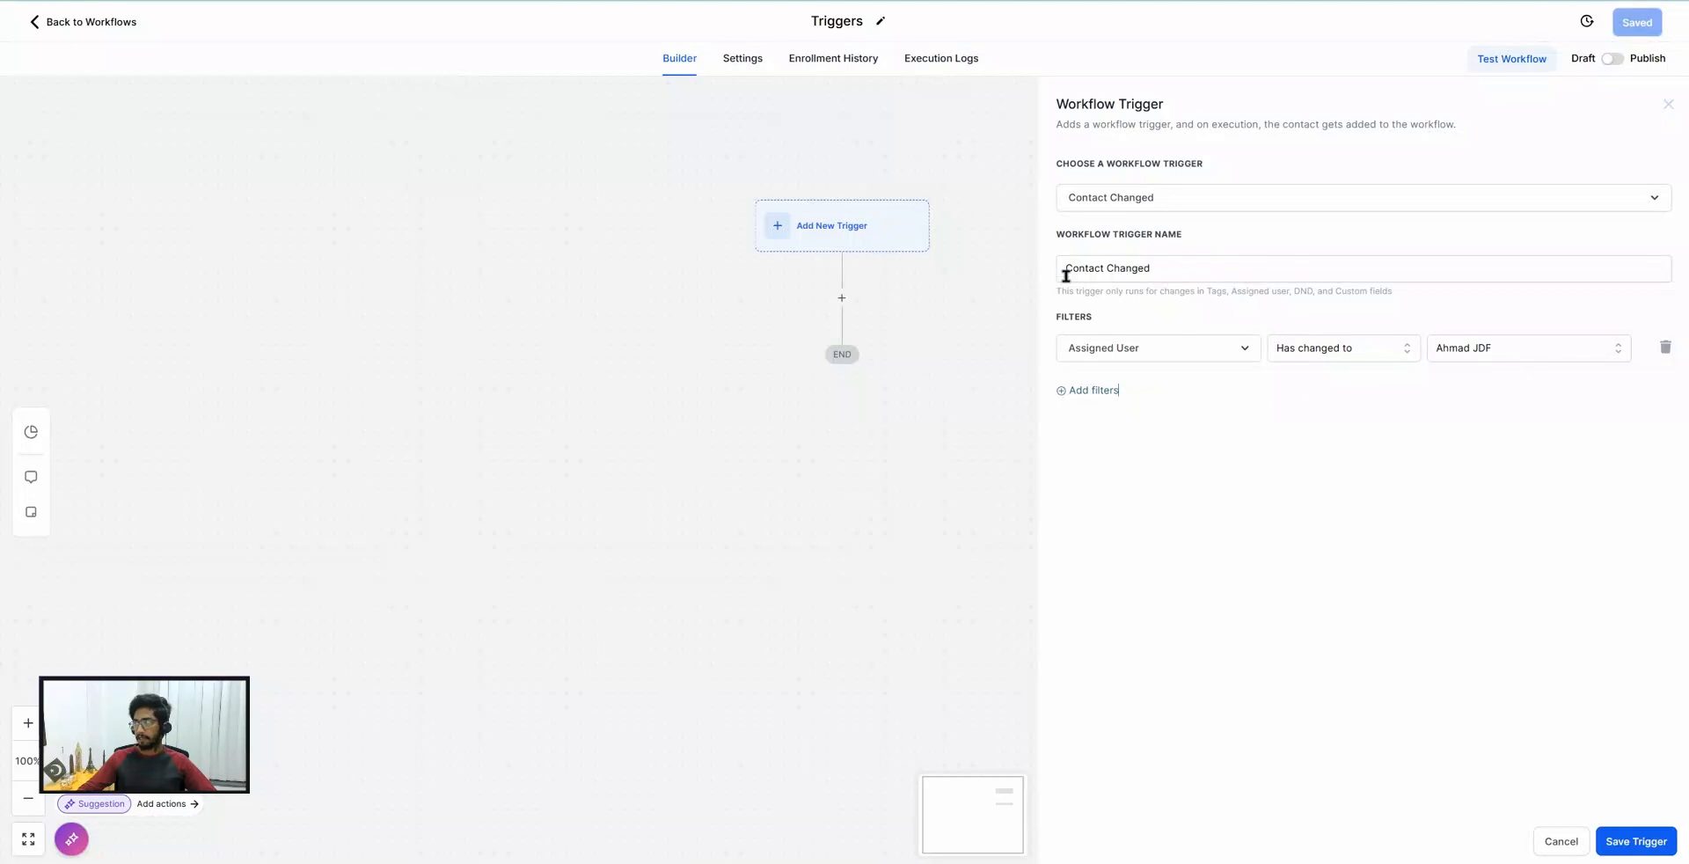
# Switch the workflow trigger type to Contact Created and from there to Contact DND.
pyautogui.click(1120, 200)
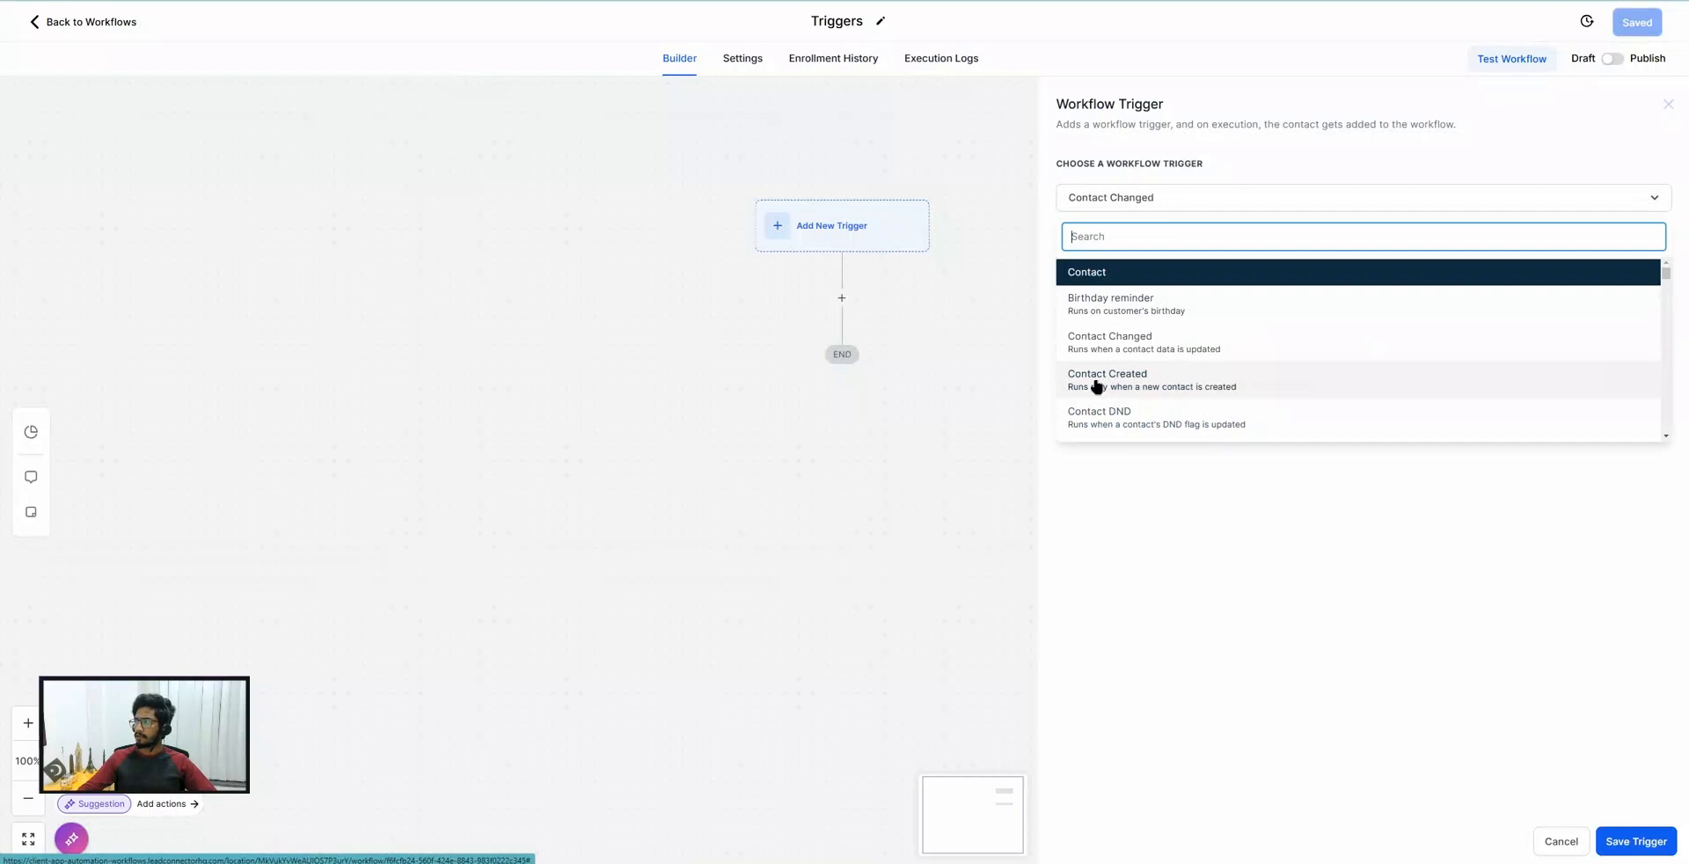
pyautogui.click(1096, 378)
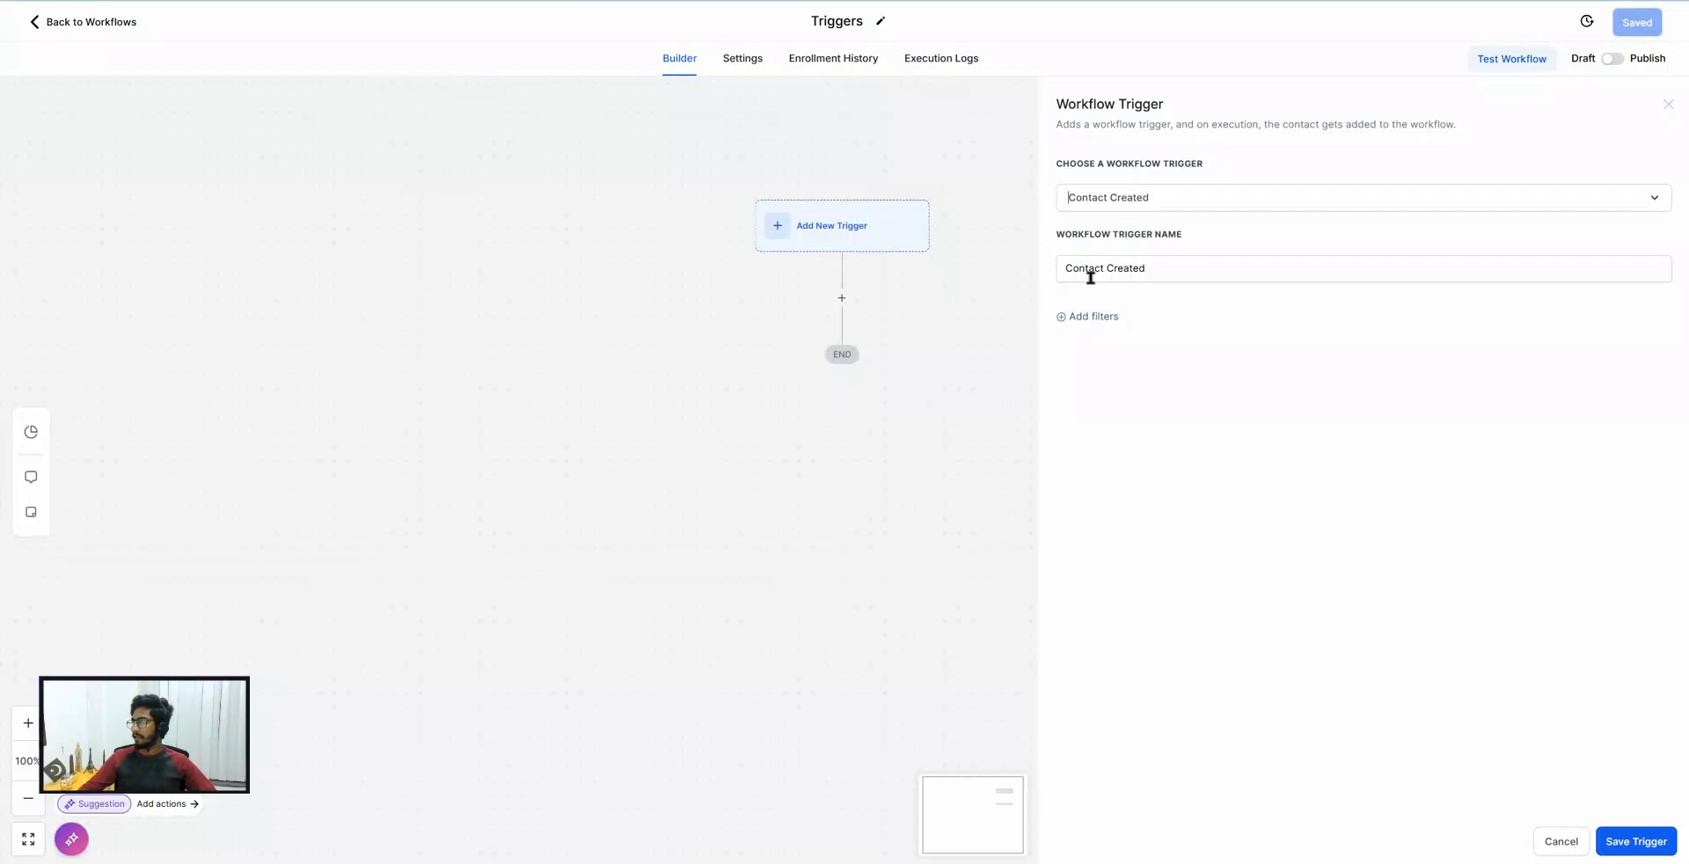
pyautogui.click(1115, 195)
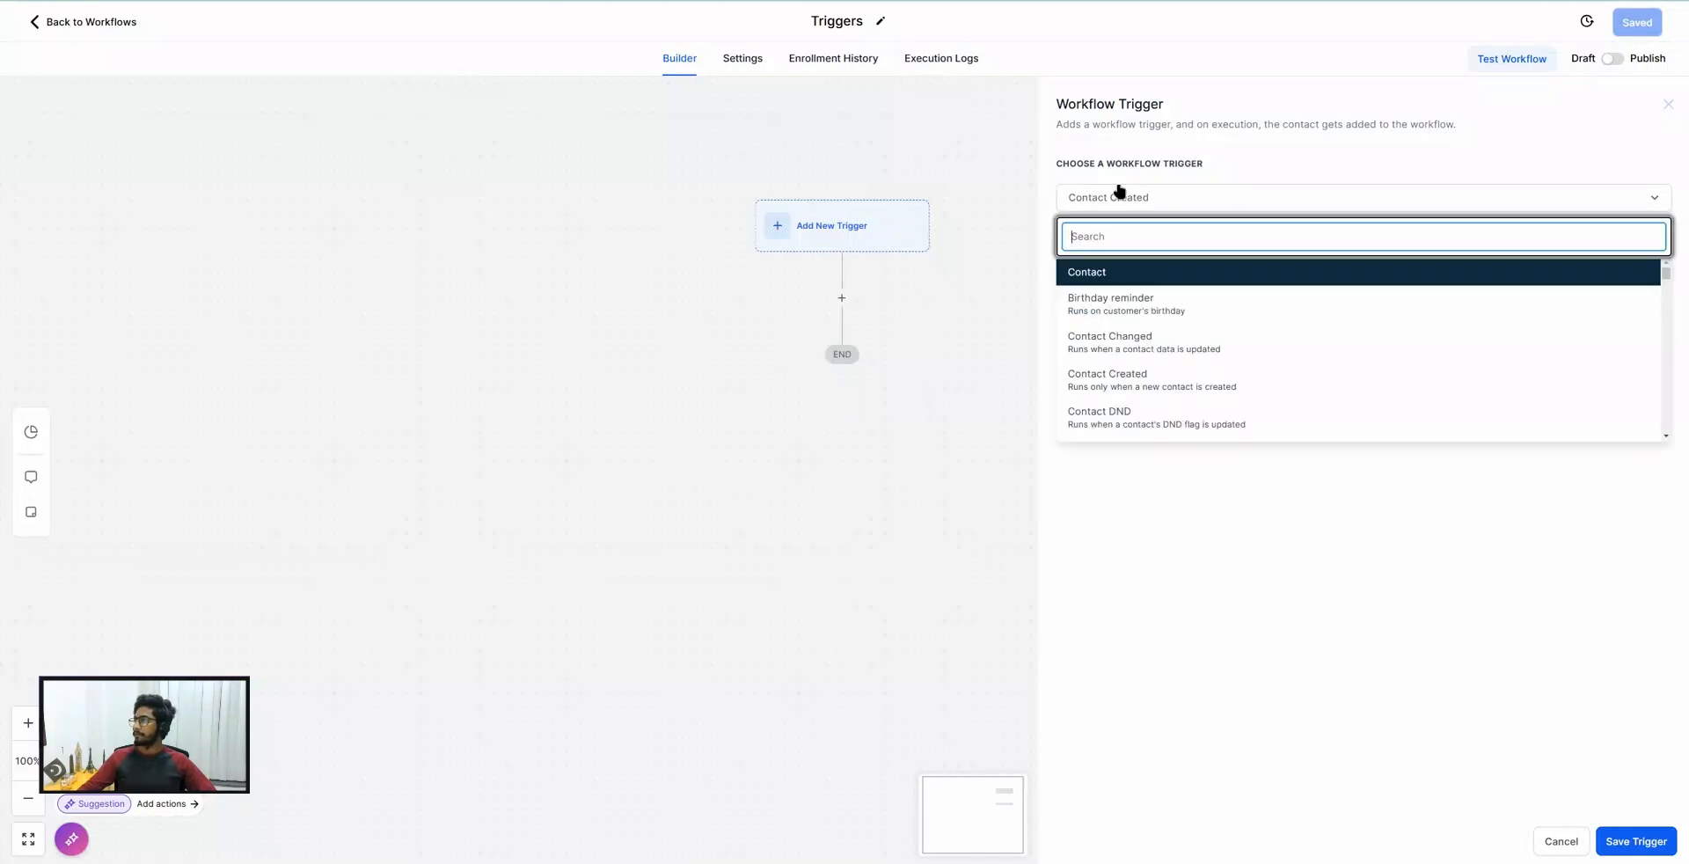
pyautogui.click(1120, 427)
# Add a DND flag is filter to the Contact DND trigger, set to Enabled DND for all channels.
pyautogui.click(1091, 314)
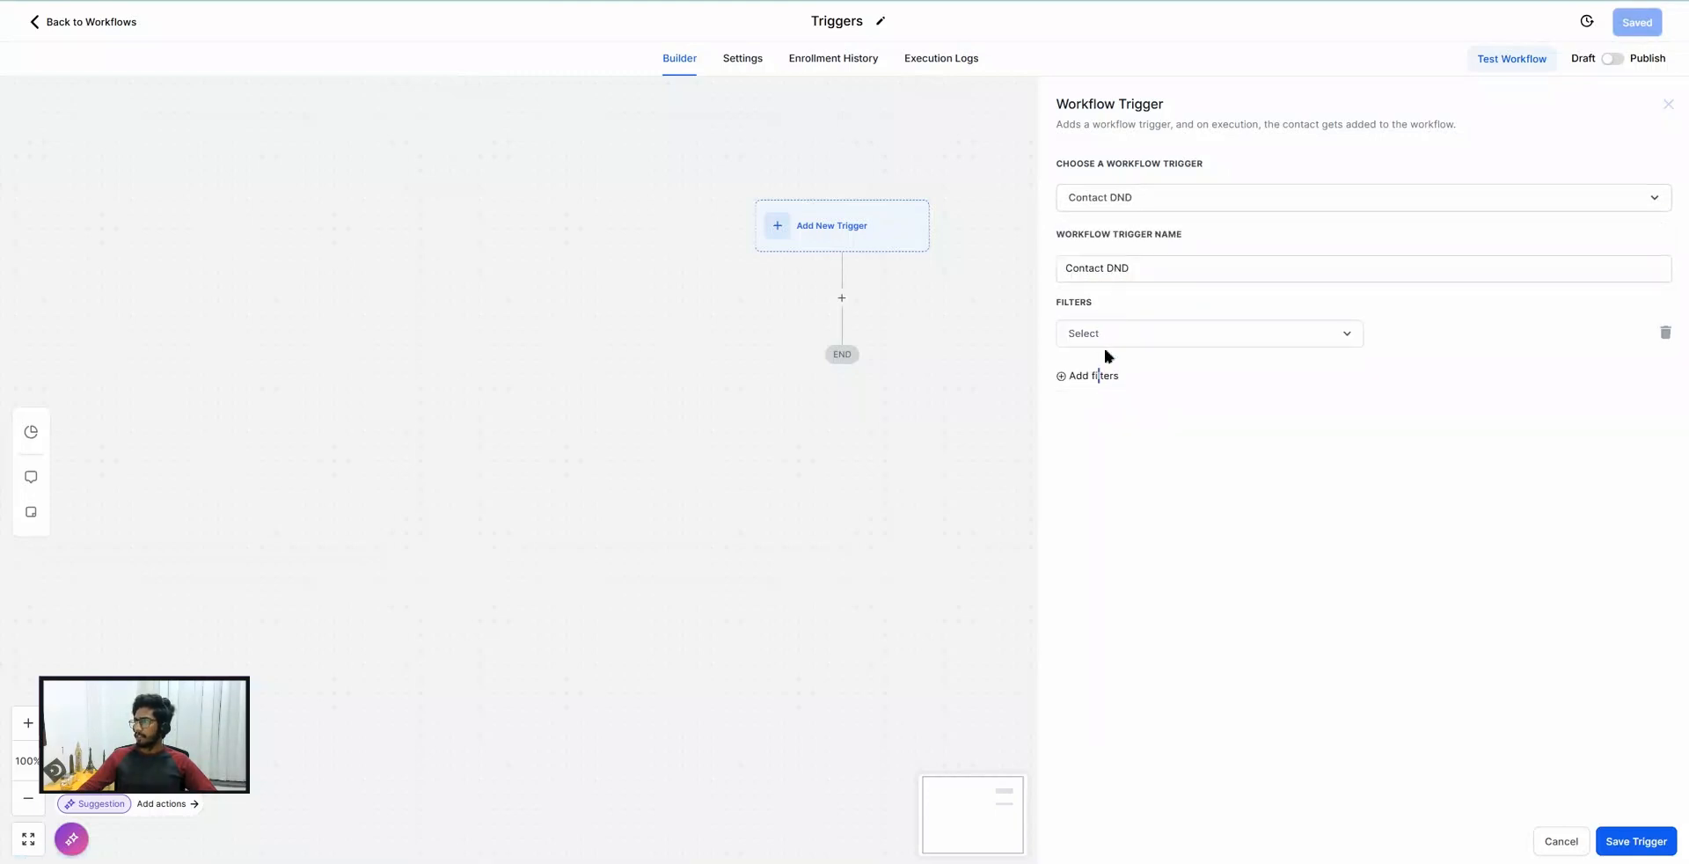
pyautogui.click(1108, 334)
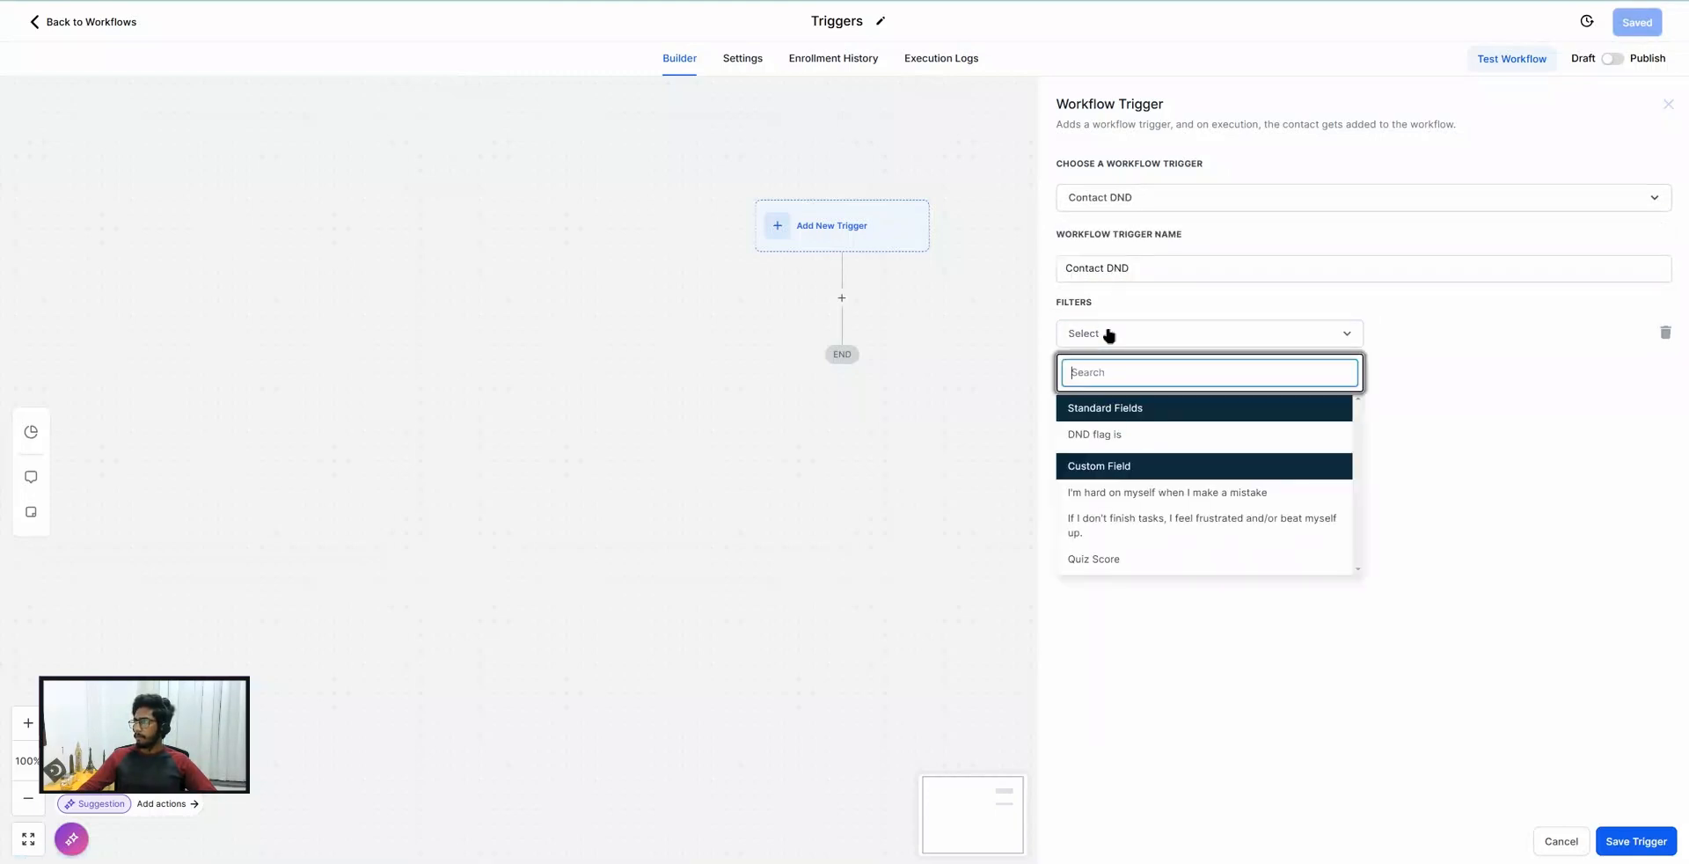
pyautogui.click(1100, 435)
pyautogui.click(1415, 335)
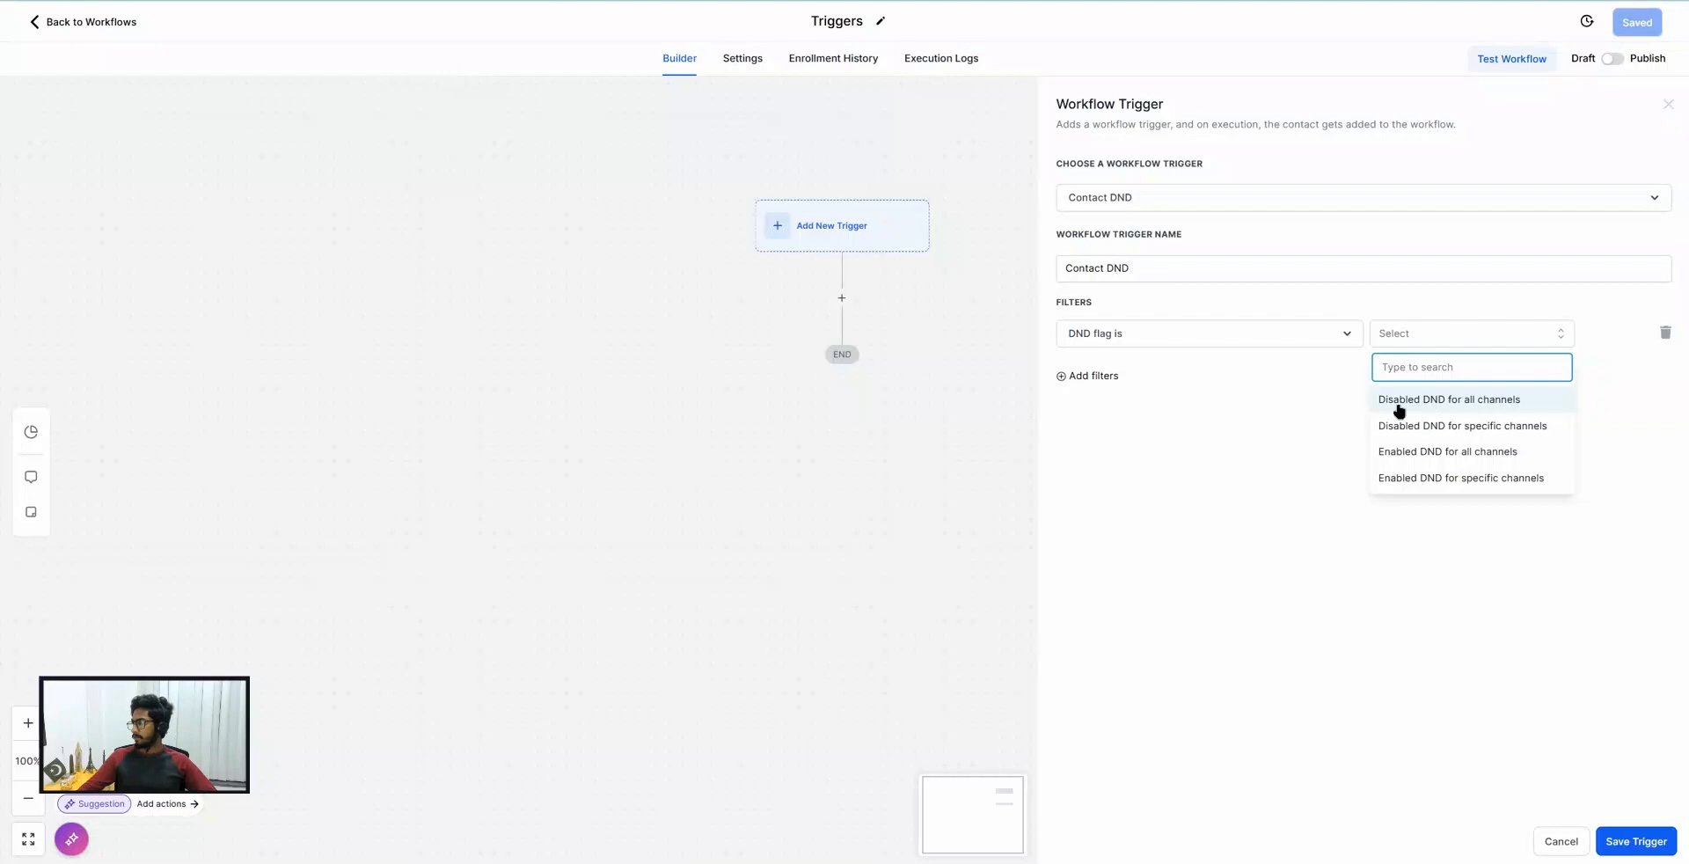
pyautogui.click(1430, 451)
pyautogui.click(1352, 390)
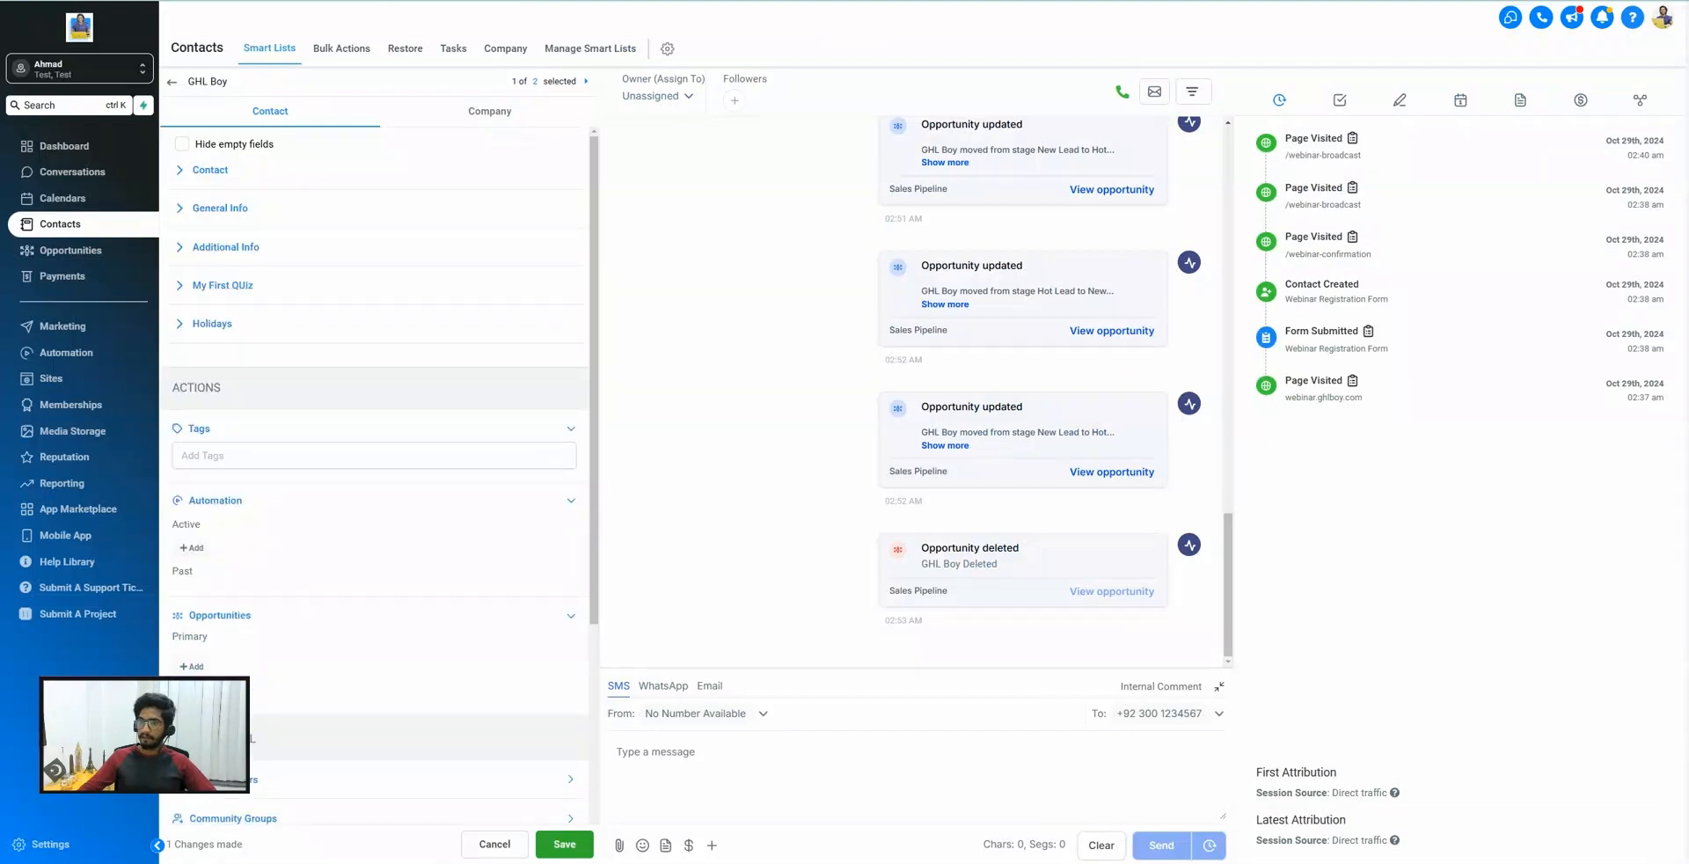
# Examine the DND channel options in the contact record and the DND flag choices in the trigger filter.
pyautogui.scroll(-4, 245, 510)
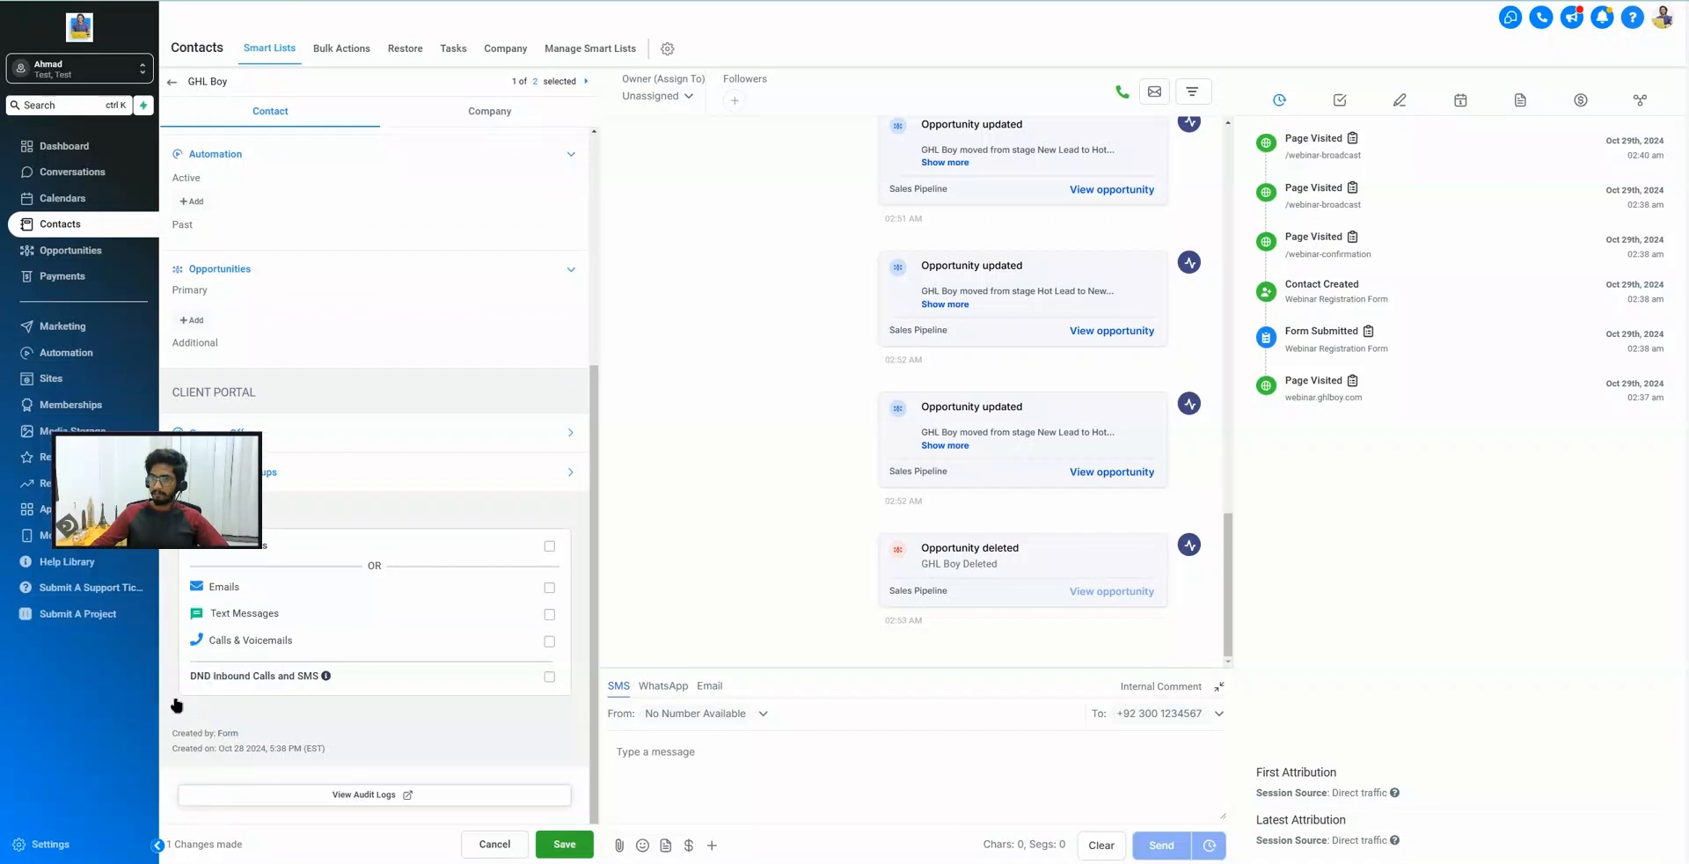
pyautogui.tripleClick(217, 554)
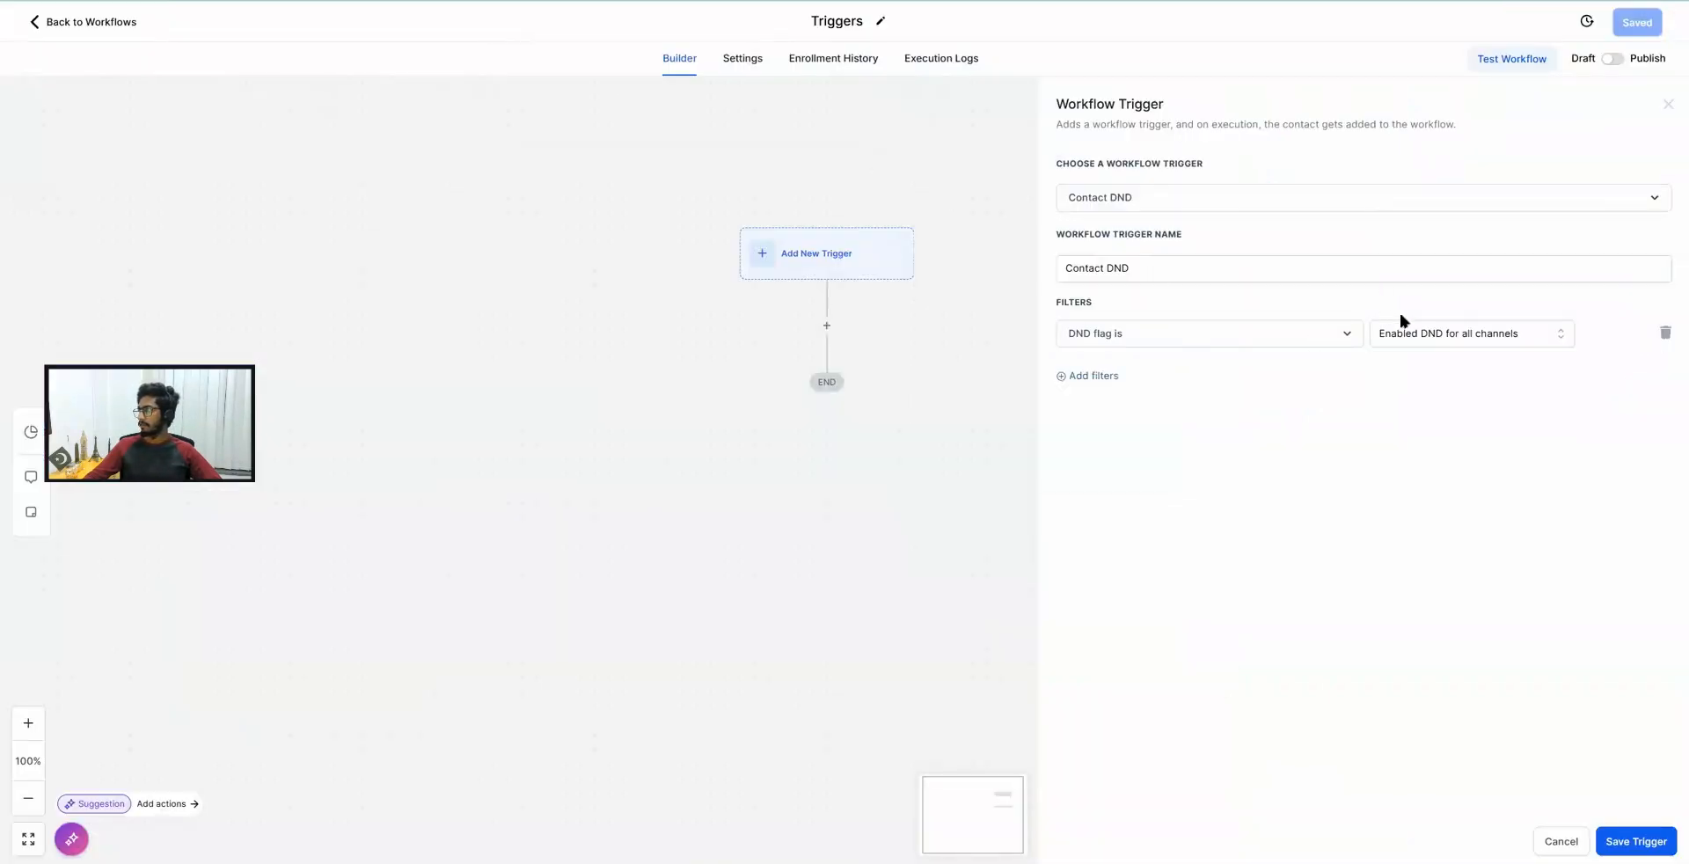
pyautogui.click(1411, 336)
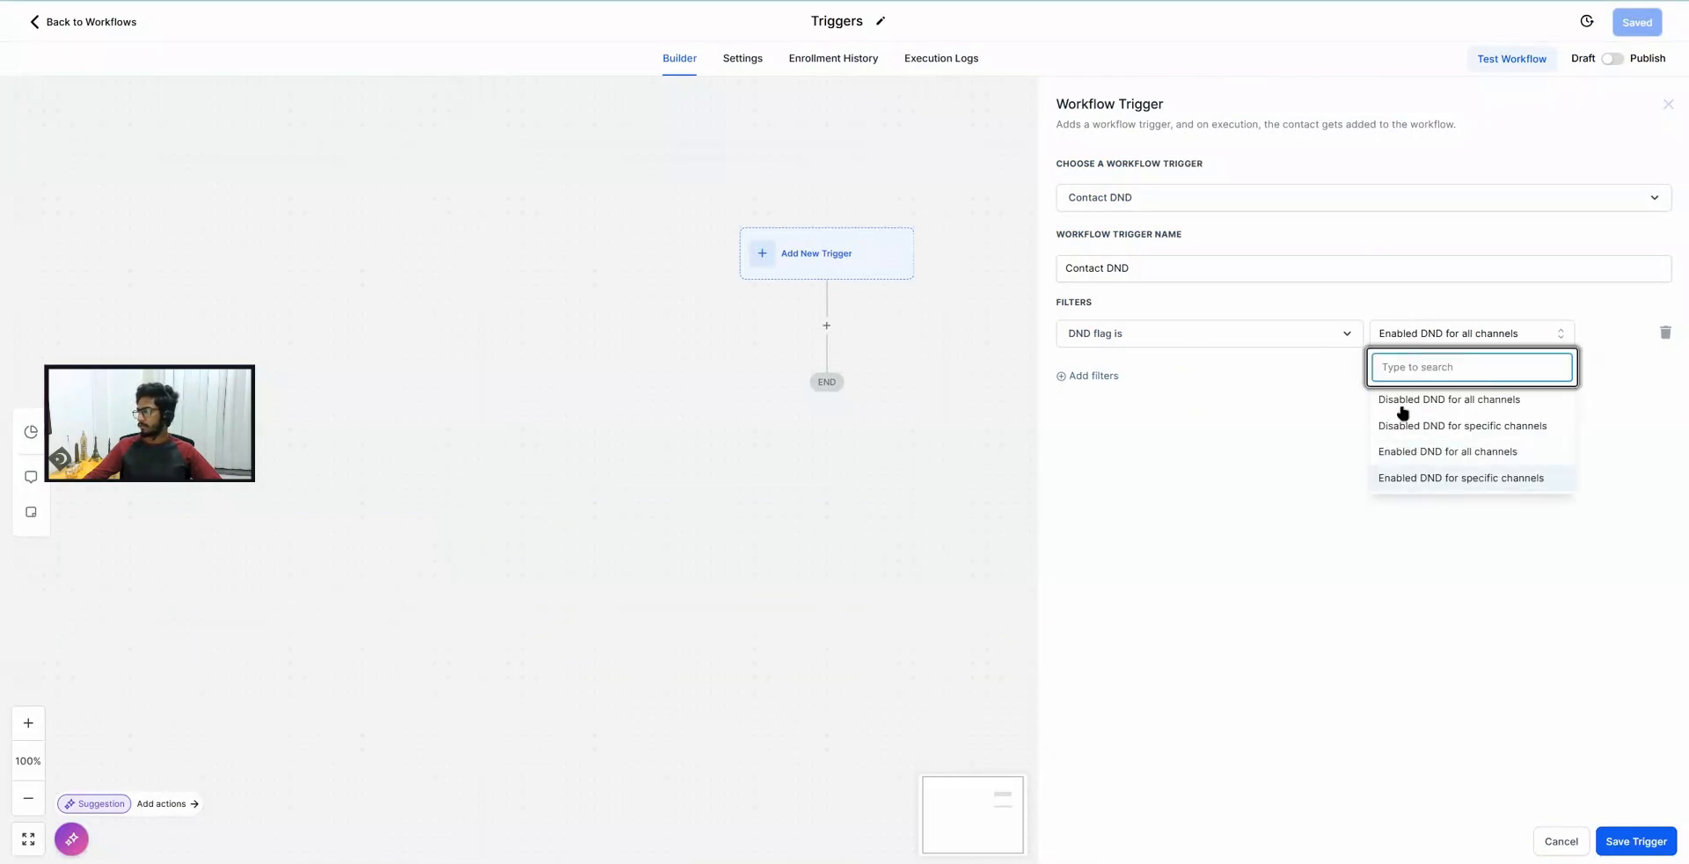
# Switch the workflow trigger type from Contact DND to Contact Engagement Score.
pyautogui.click(1100, 197)
pyautogui.scroll(-1, 1138, 391)
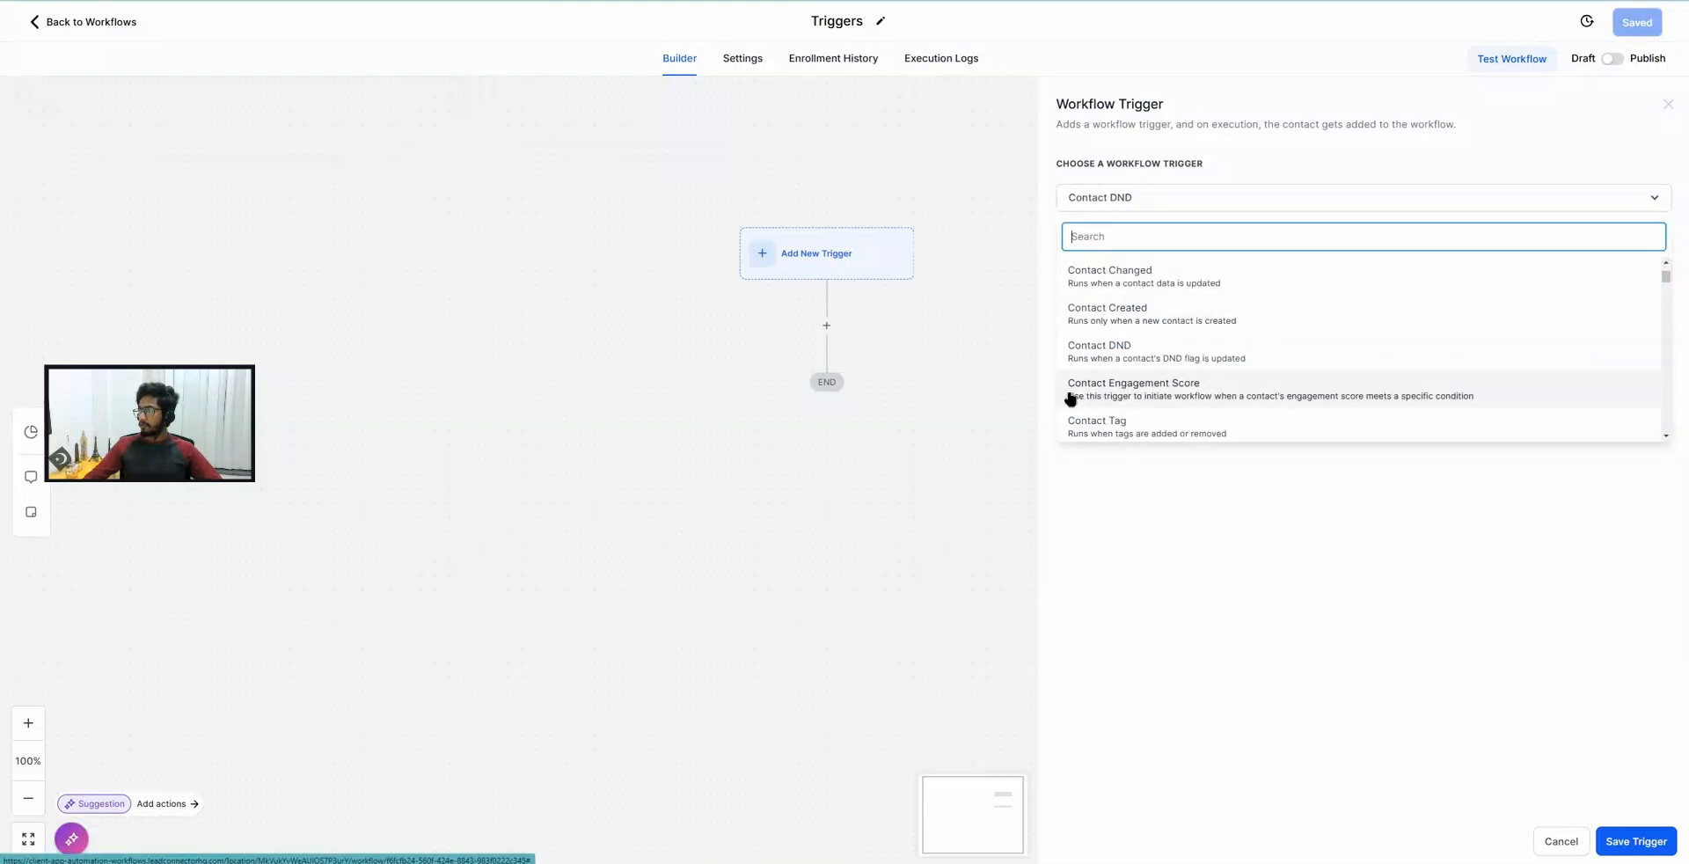
pyautogui.click(1155, 393)
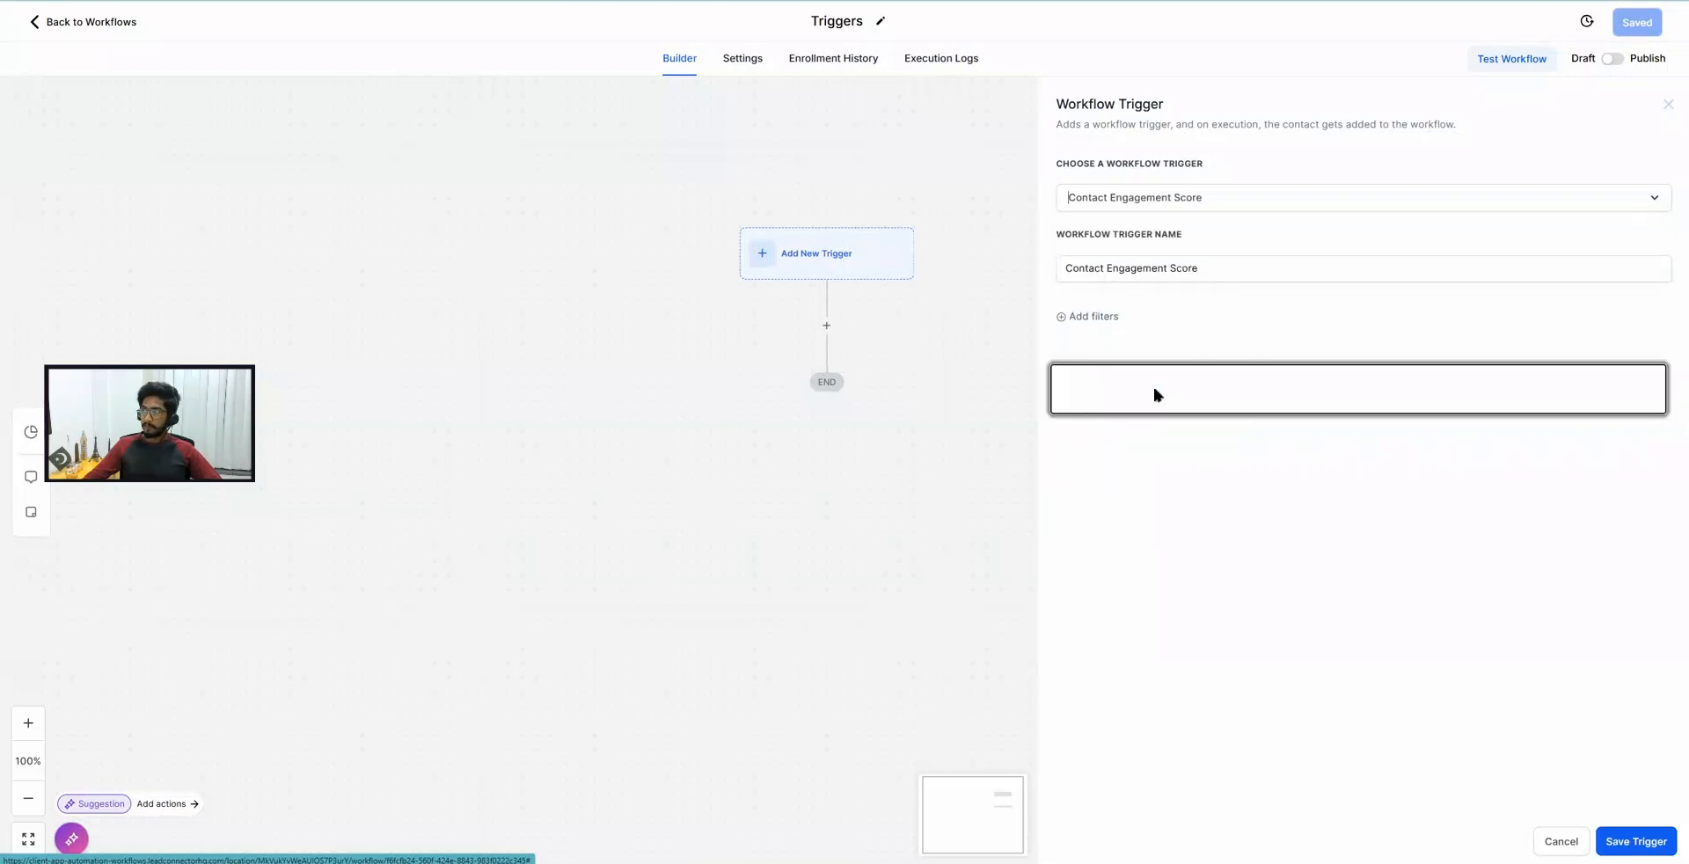
# Add a Score filter to the Contact Engagement Score trigger with the condition Greater than or Equal to 10.
pyautogui.click(1096, 318)
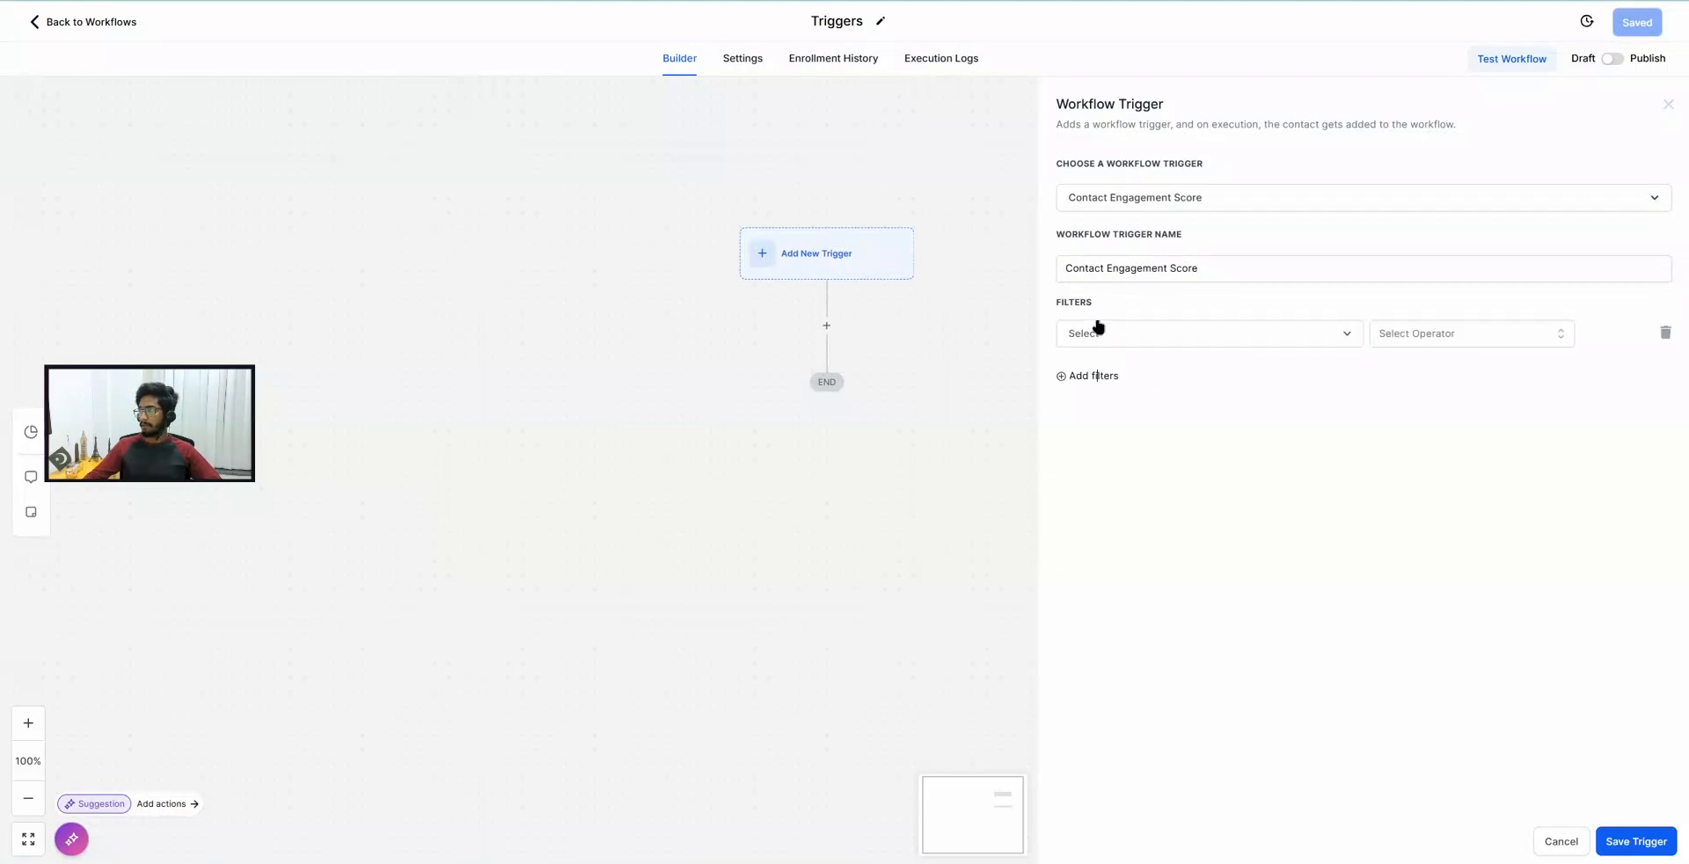
pyautogui.click(1095, 343)
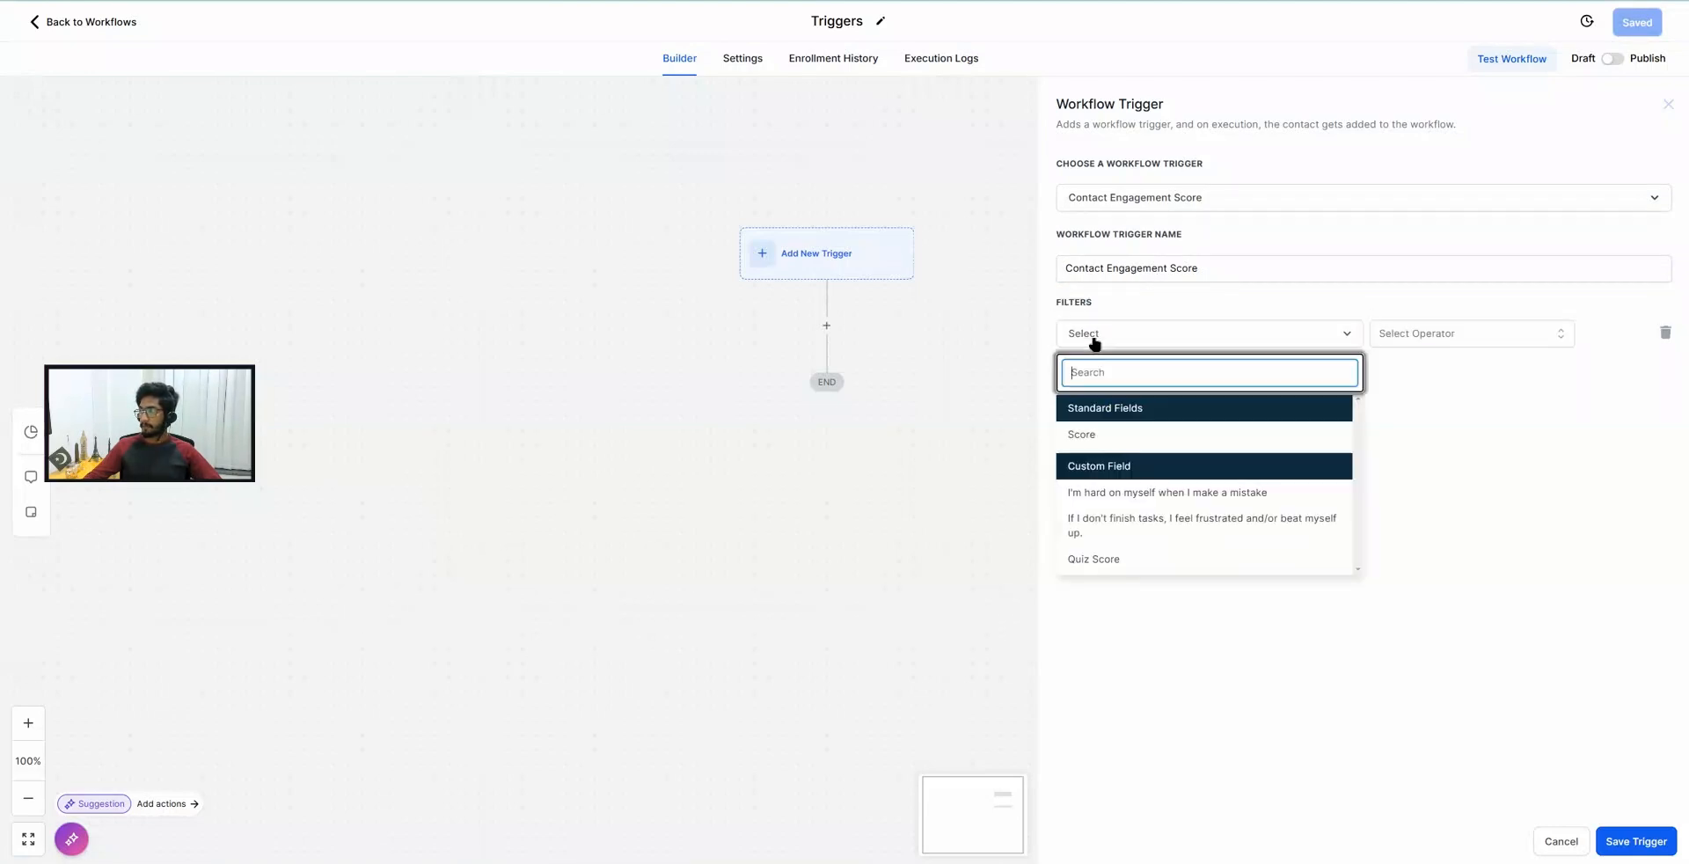
pyautogui.click(1093, 435)
pyautogui.click(1405, 335)
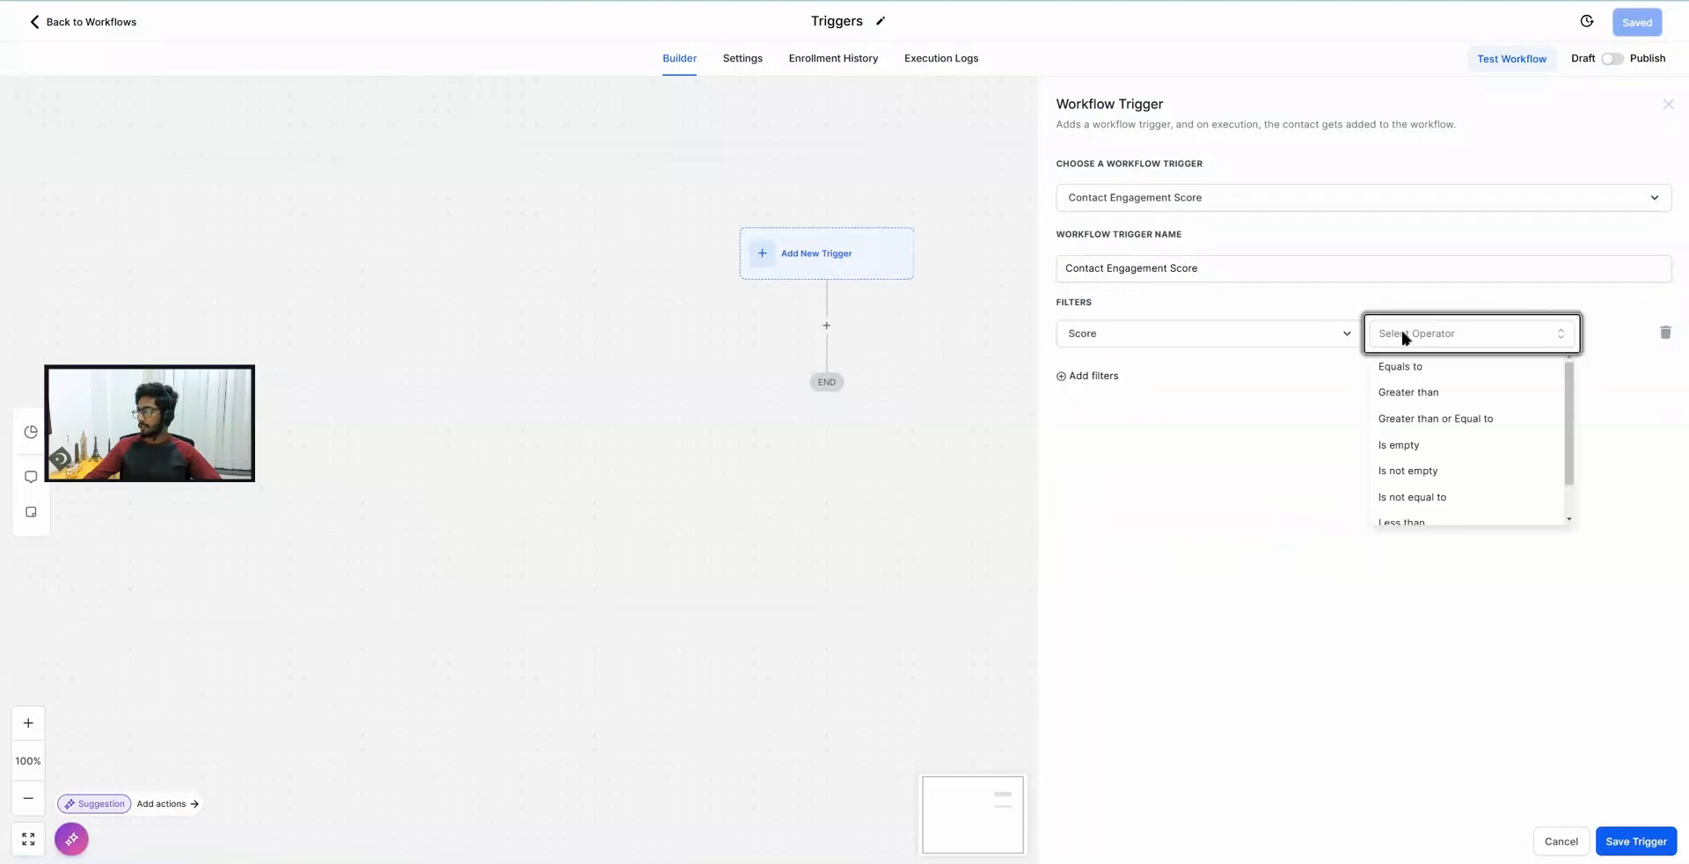
pyautogui.click(1410, 419)
pyautogui.click(1457, 334)
pyautogui.write('10')
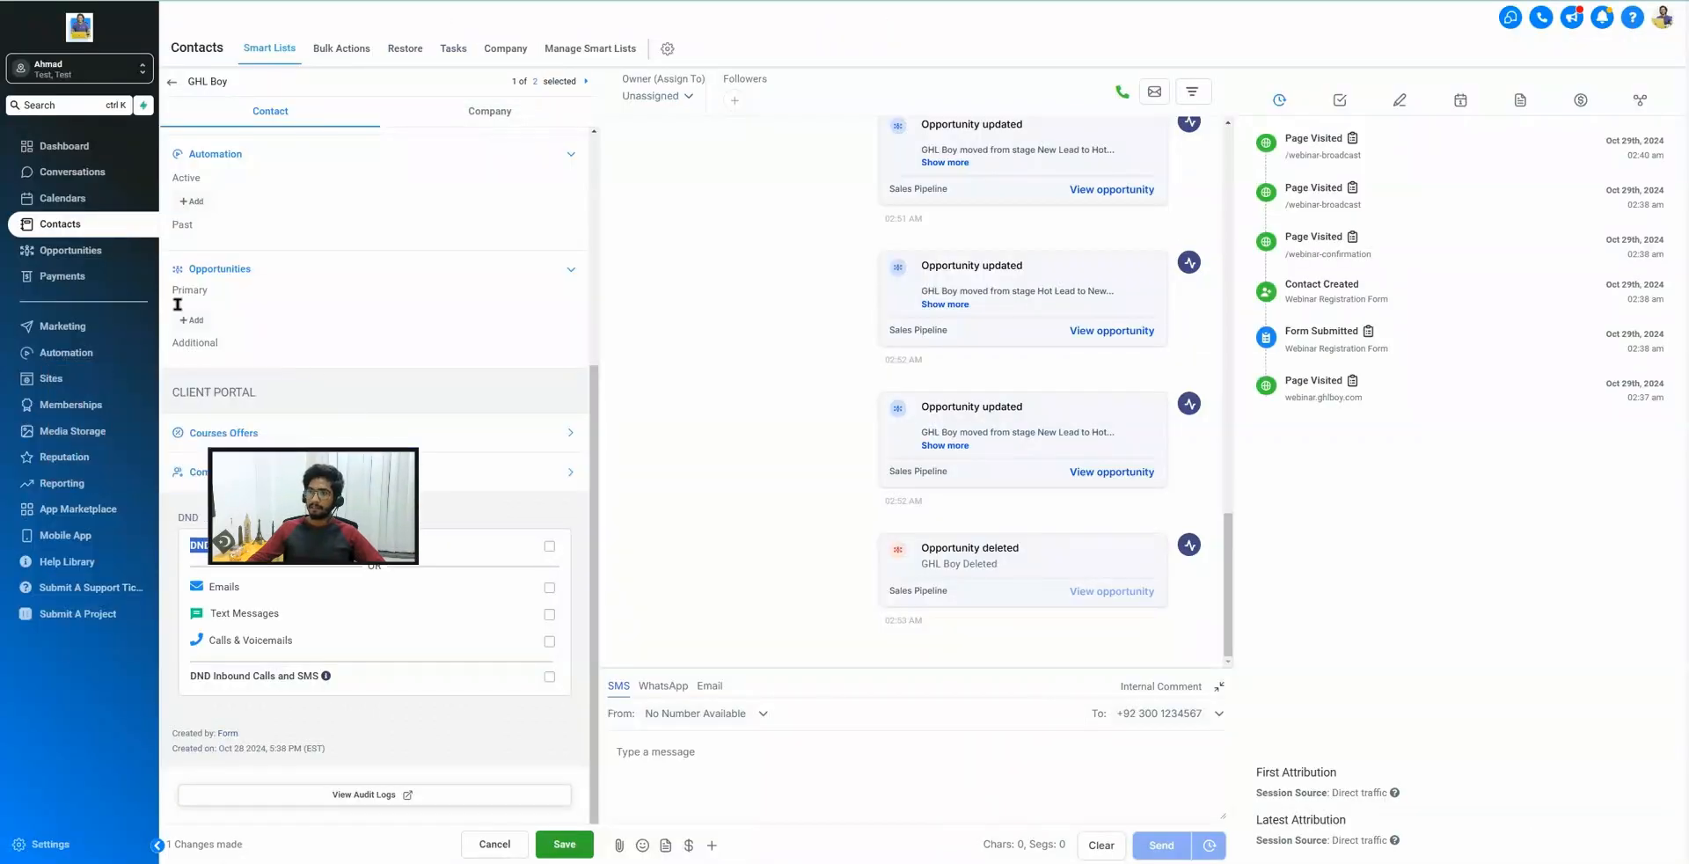
# Examine the Engagement Score rules and their point calculations in the account's Manage Scoring settings.
pyautogui.click(39, 844)
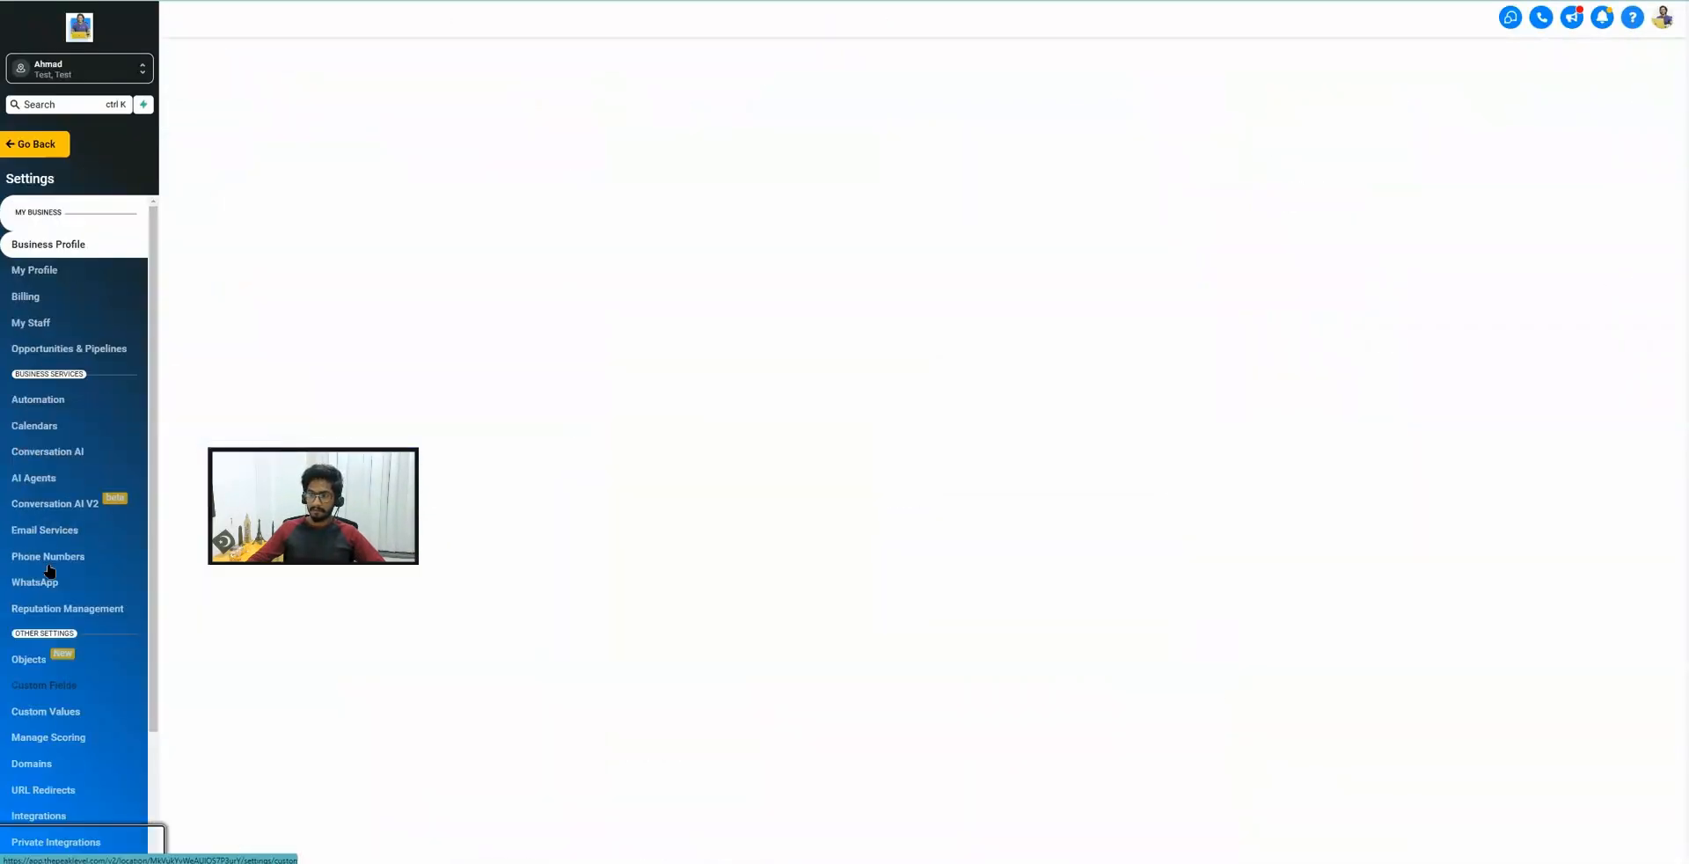
pyautogui.scroll(-3, 50, 549)
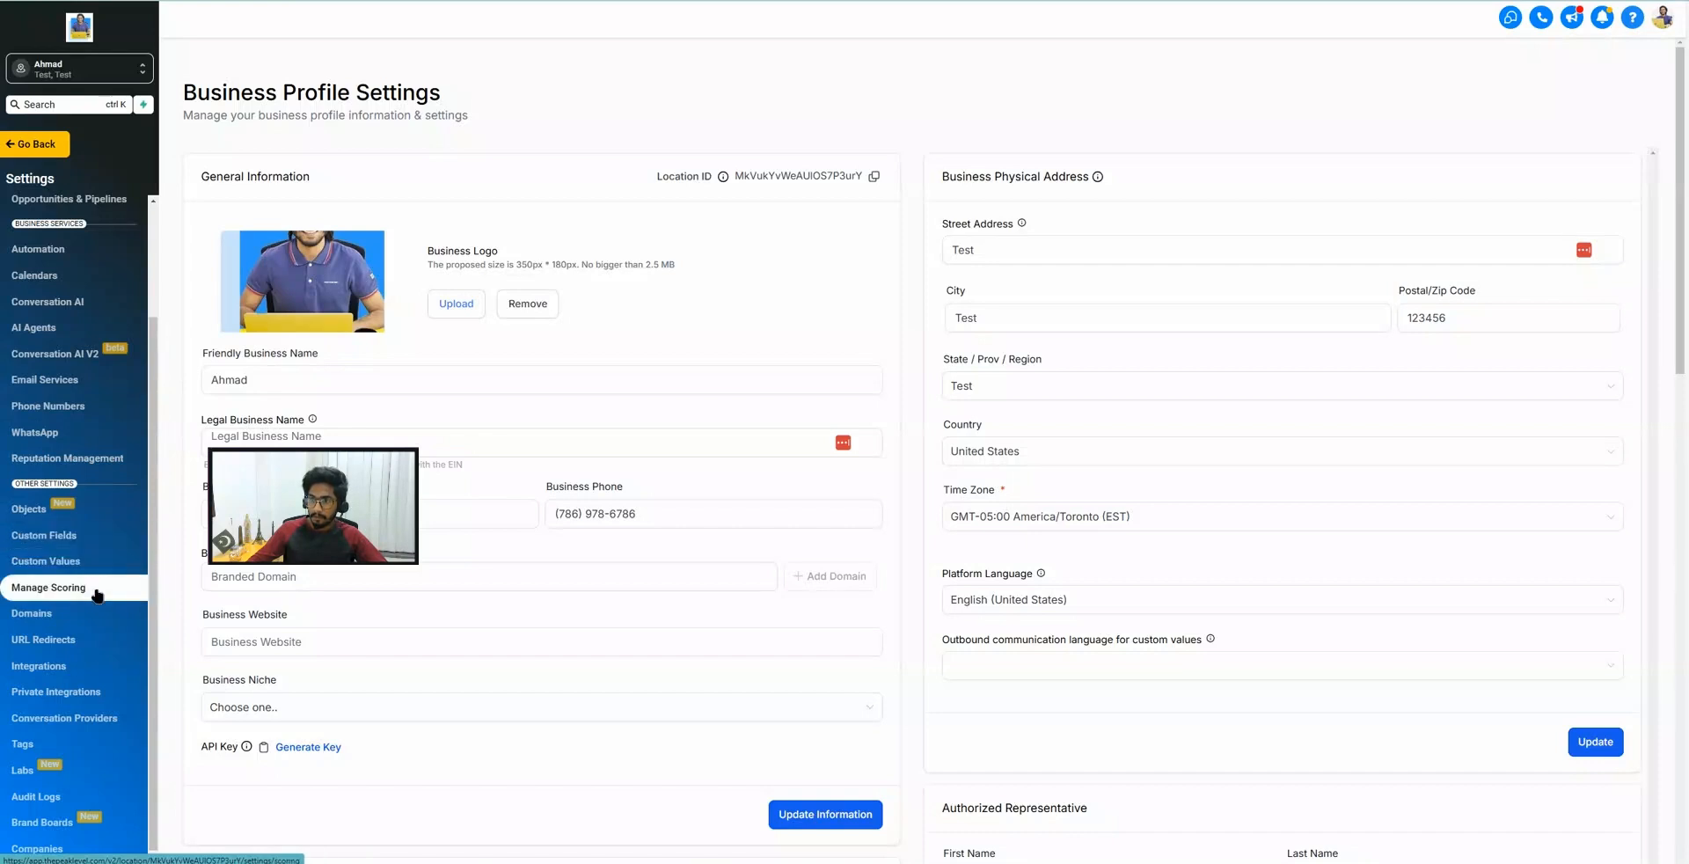
pyautogui.click(41, 595)
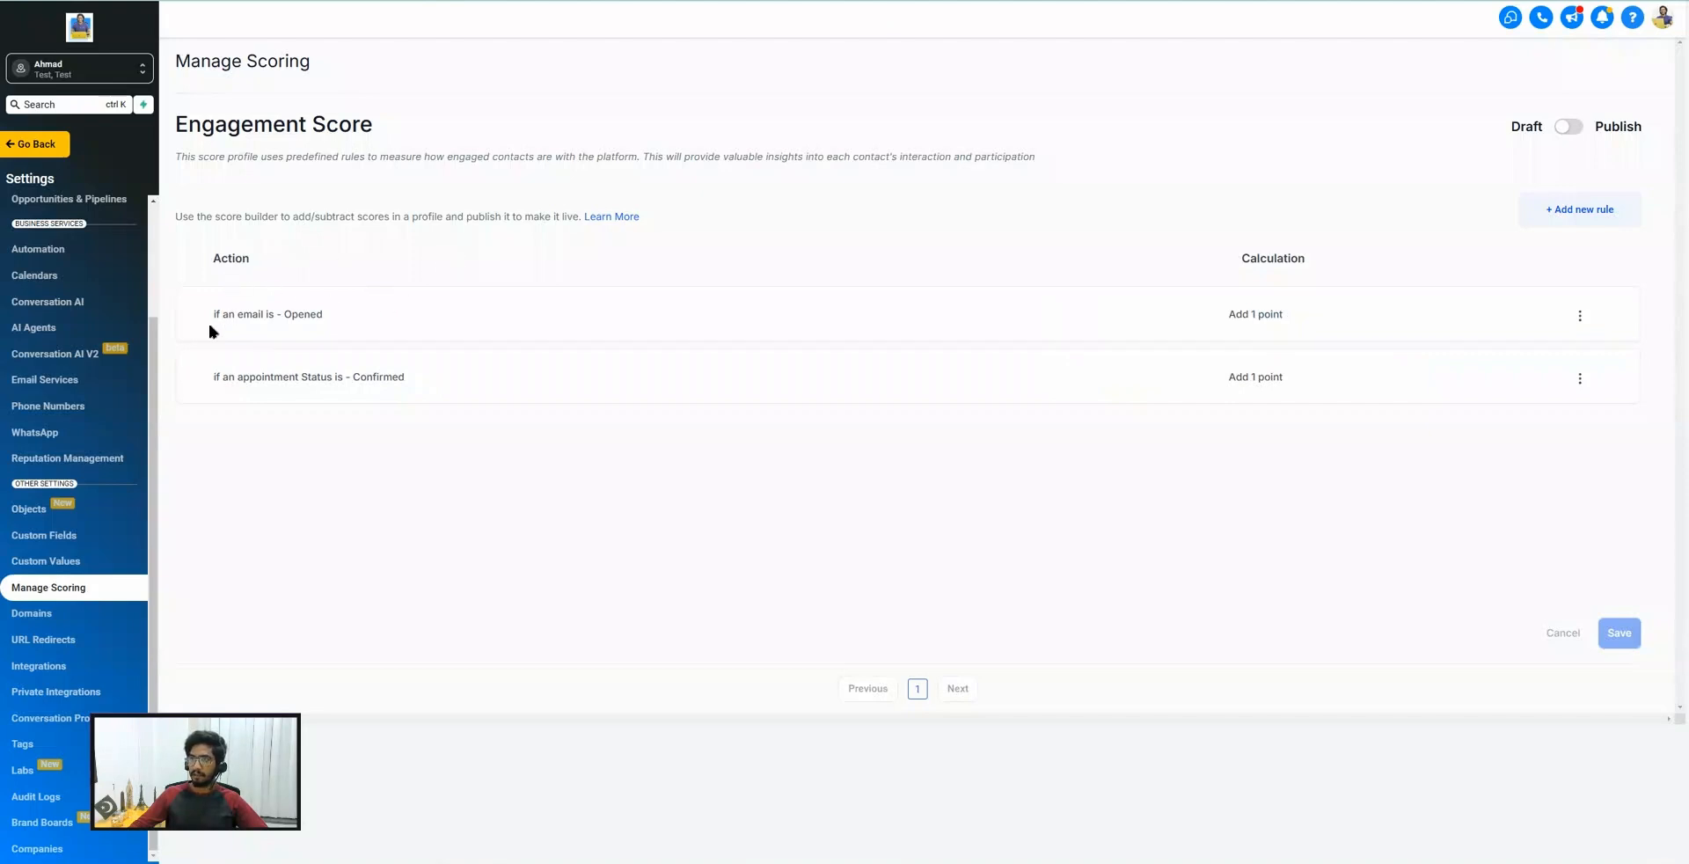
pyautogui.click(1581, 316)
pyautogui.moveTo(1294, 322); pyautogui.dragTo(1223, 314)
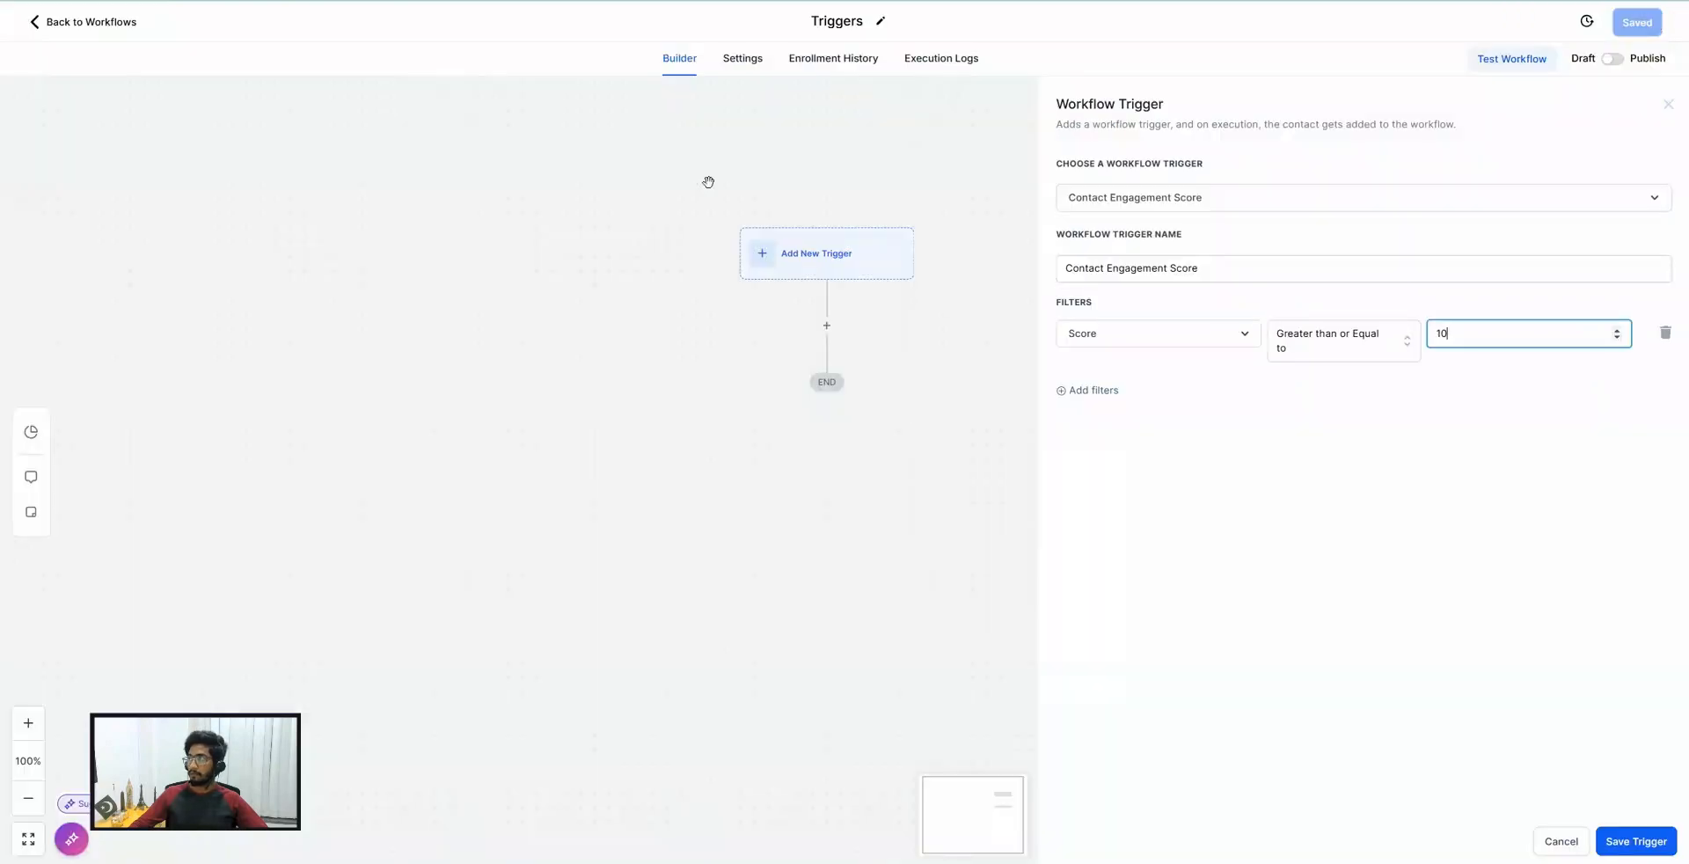
# Try switching the workflow trigger type to Contact Tag and choosing a field for its filter.
pyautogui.click(1341, 341)
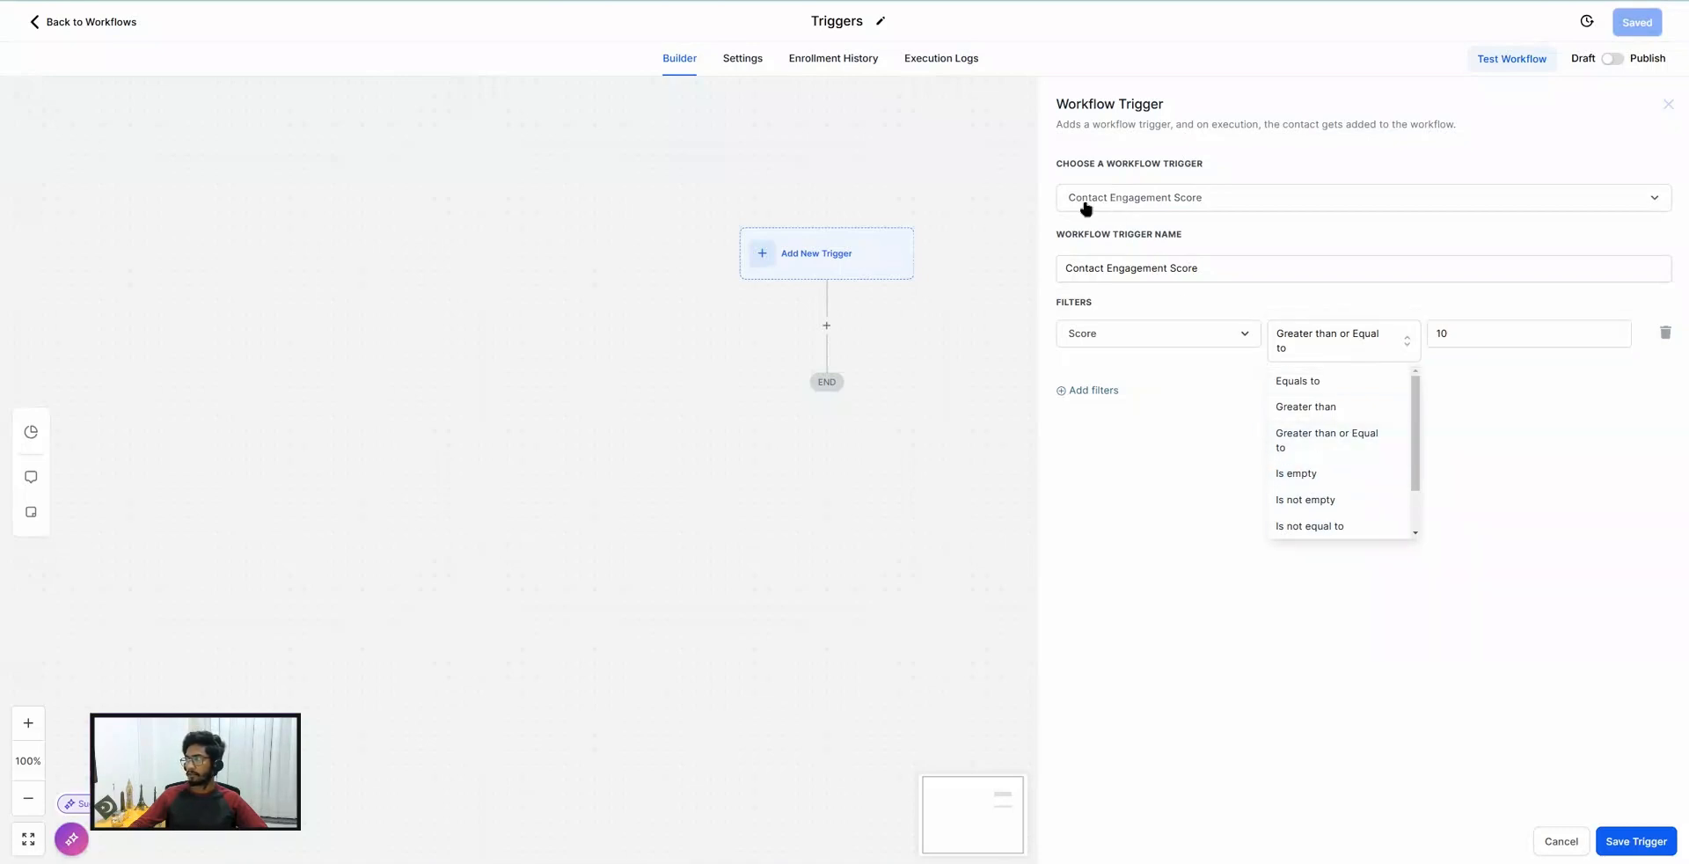
pyautogui.click(1150, 208)
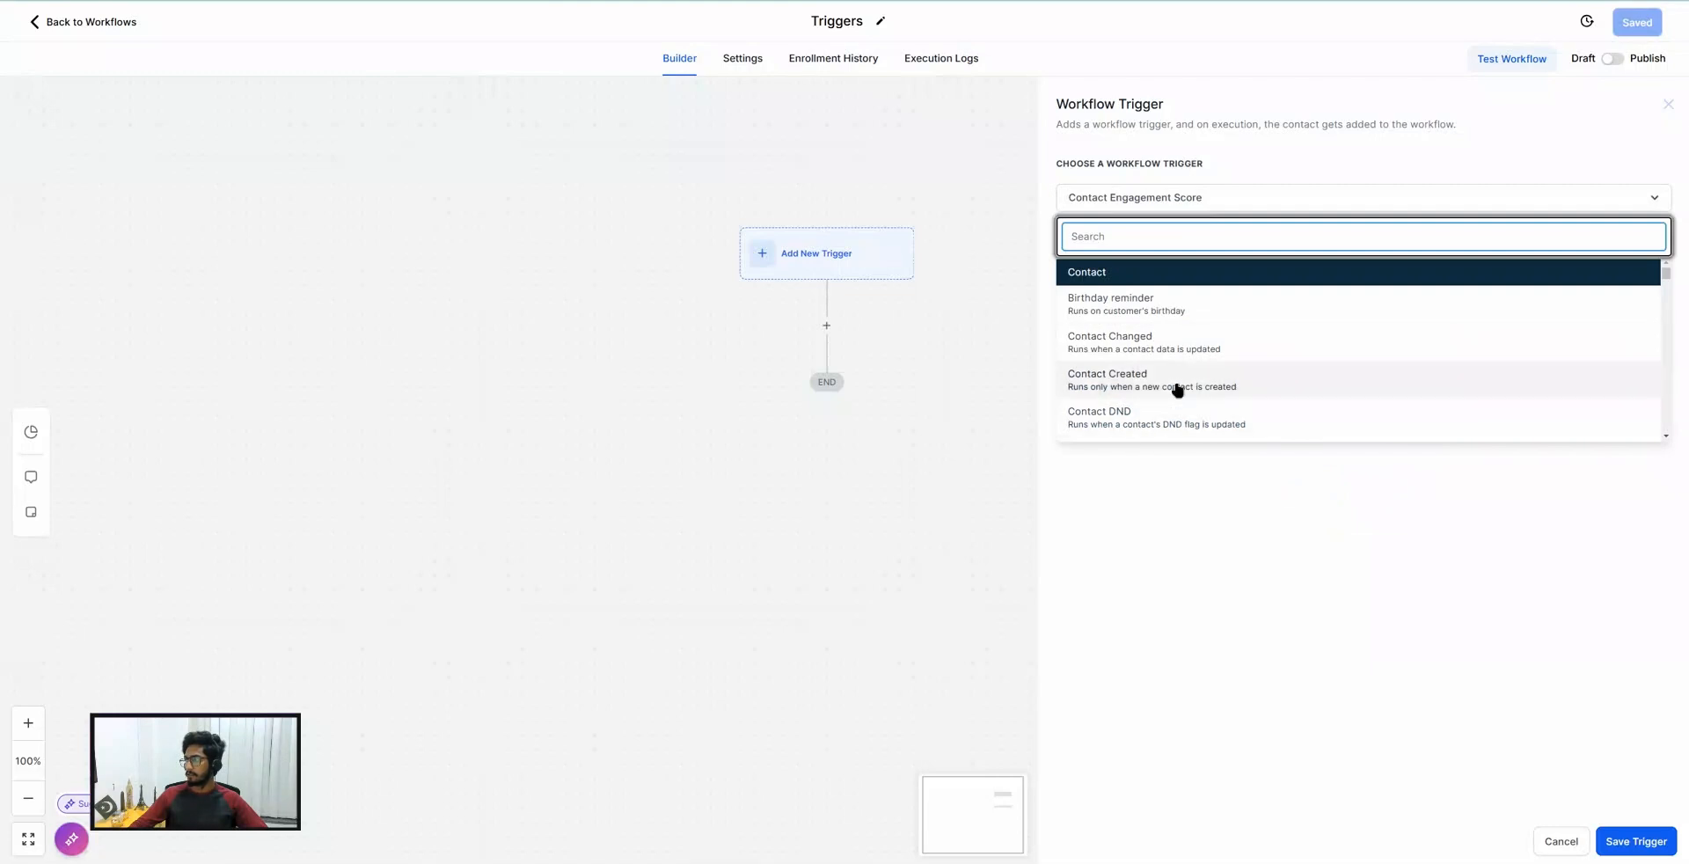
pyautogui.scroll(-3, 1175, 385)
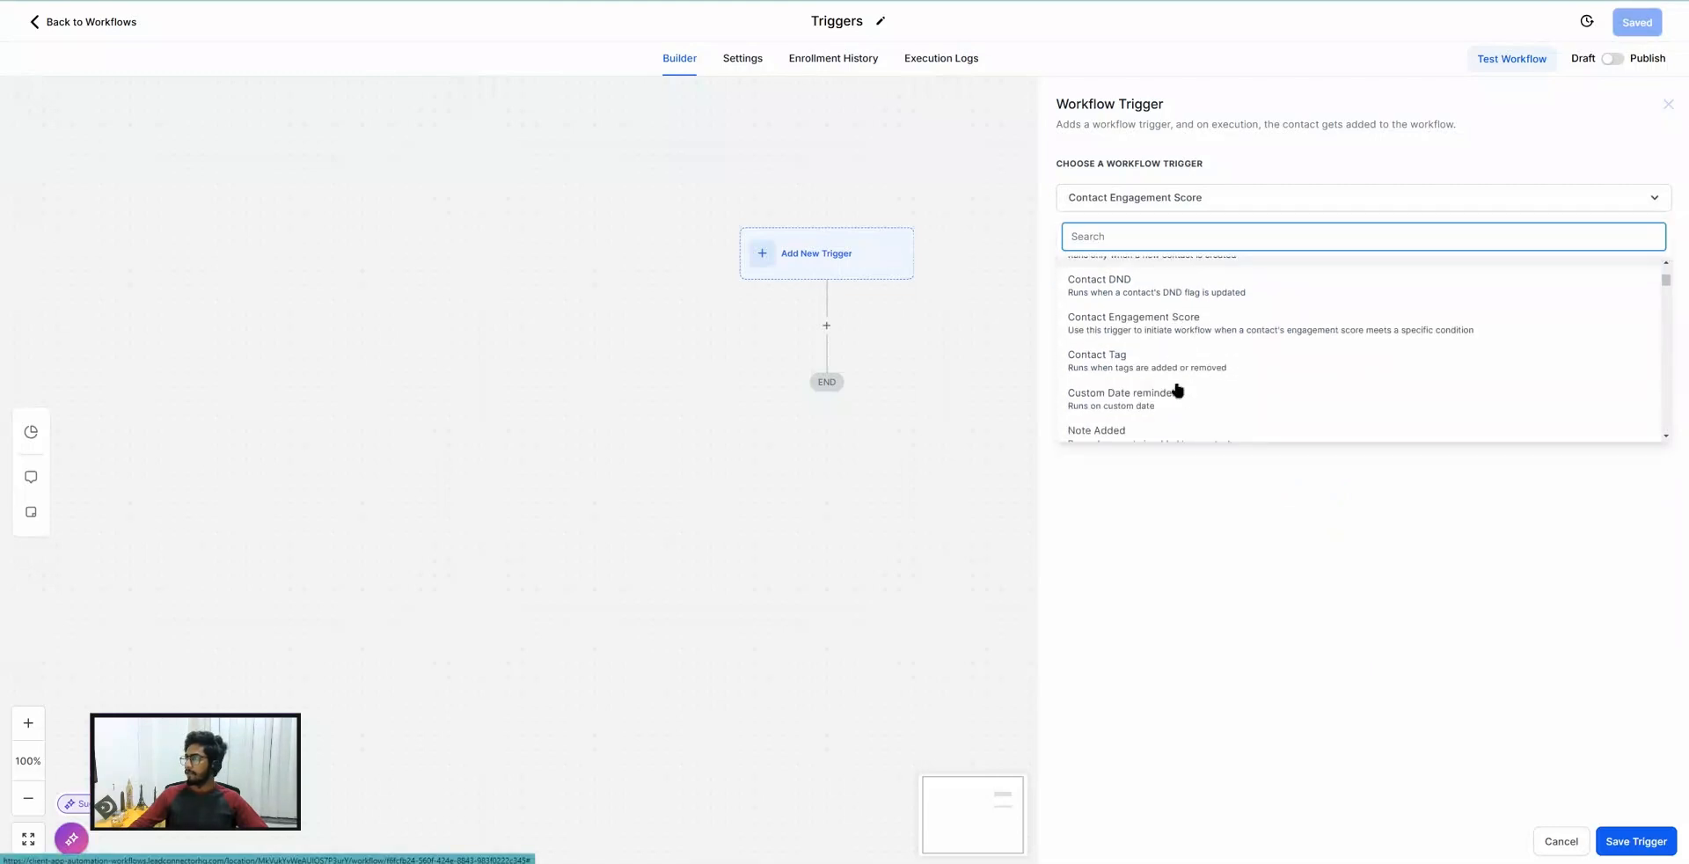
pyautogui.click(1095, 362)
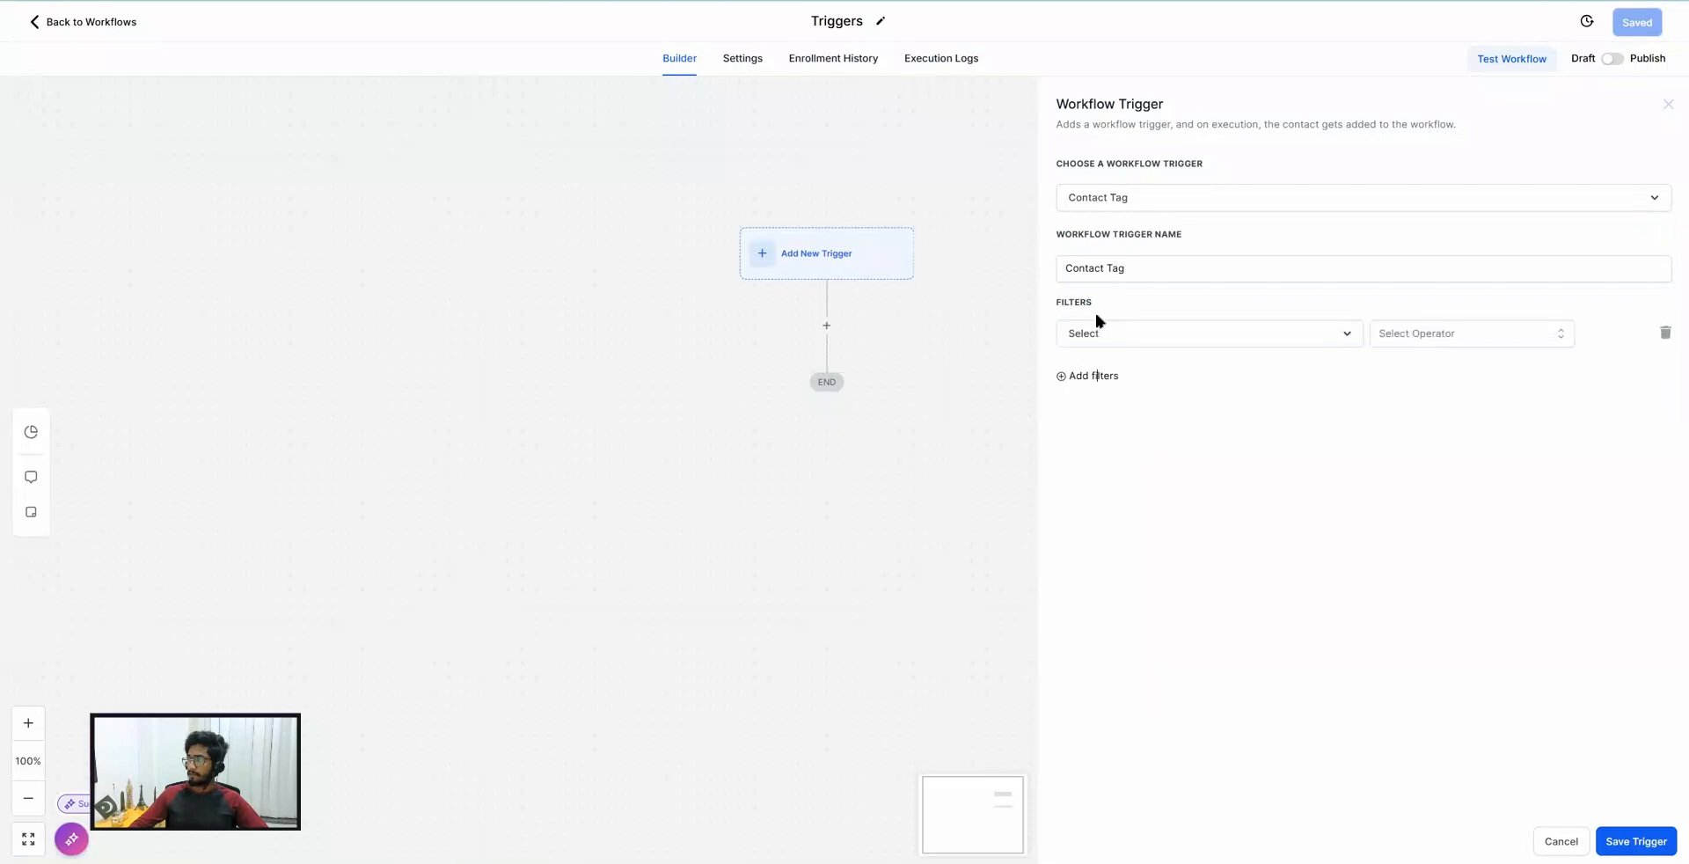
pyautogui.click(1093, 333)
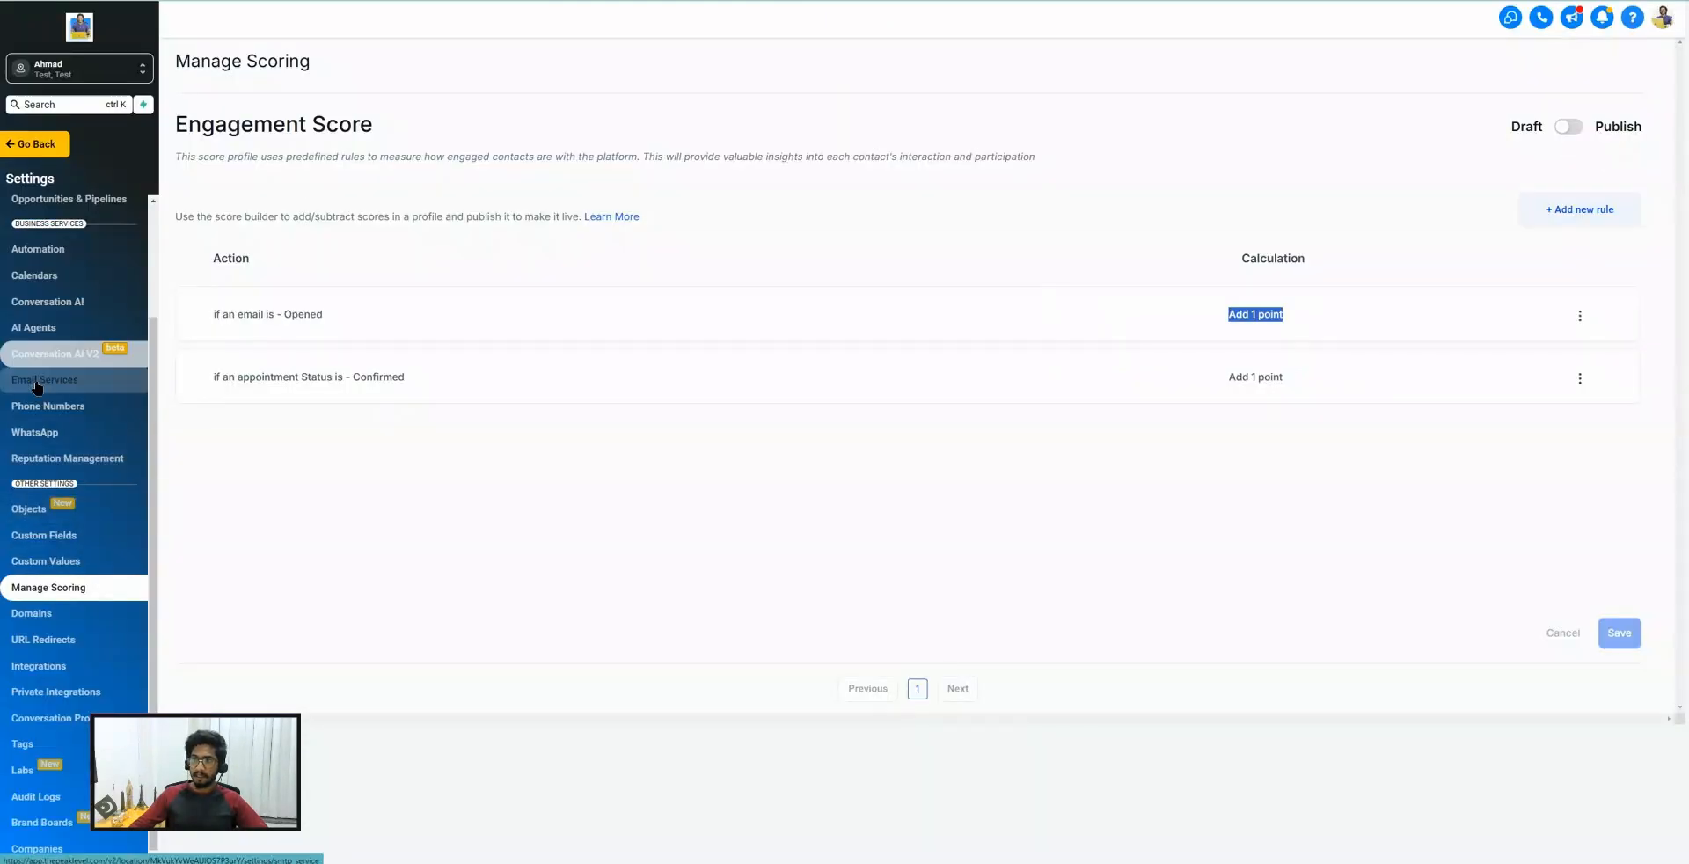
# Create a new tag named Test in the account's tag settings.
pyautogui.click(40, 746)
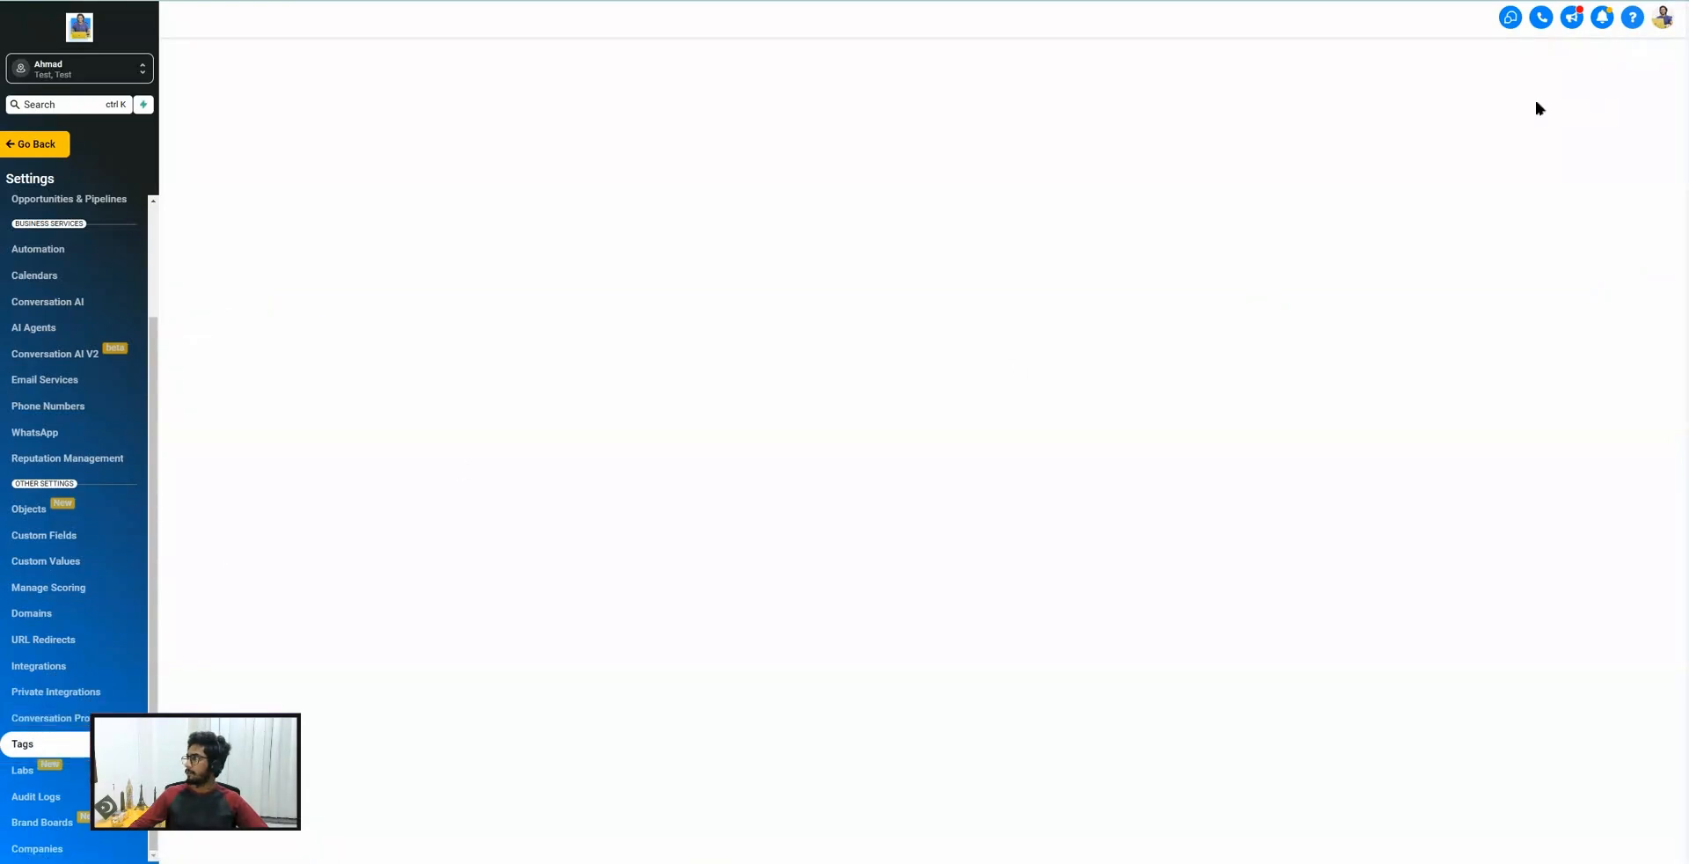
pyautogui.click(1627, 71)
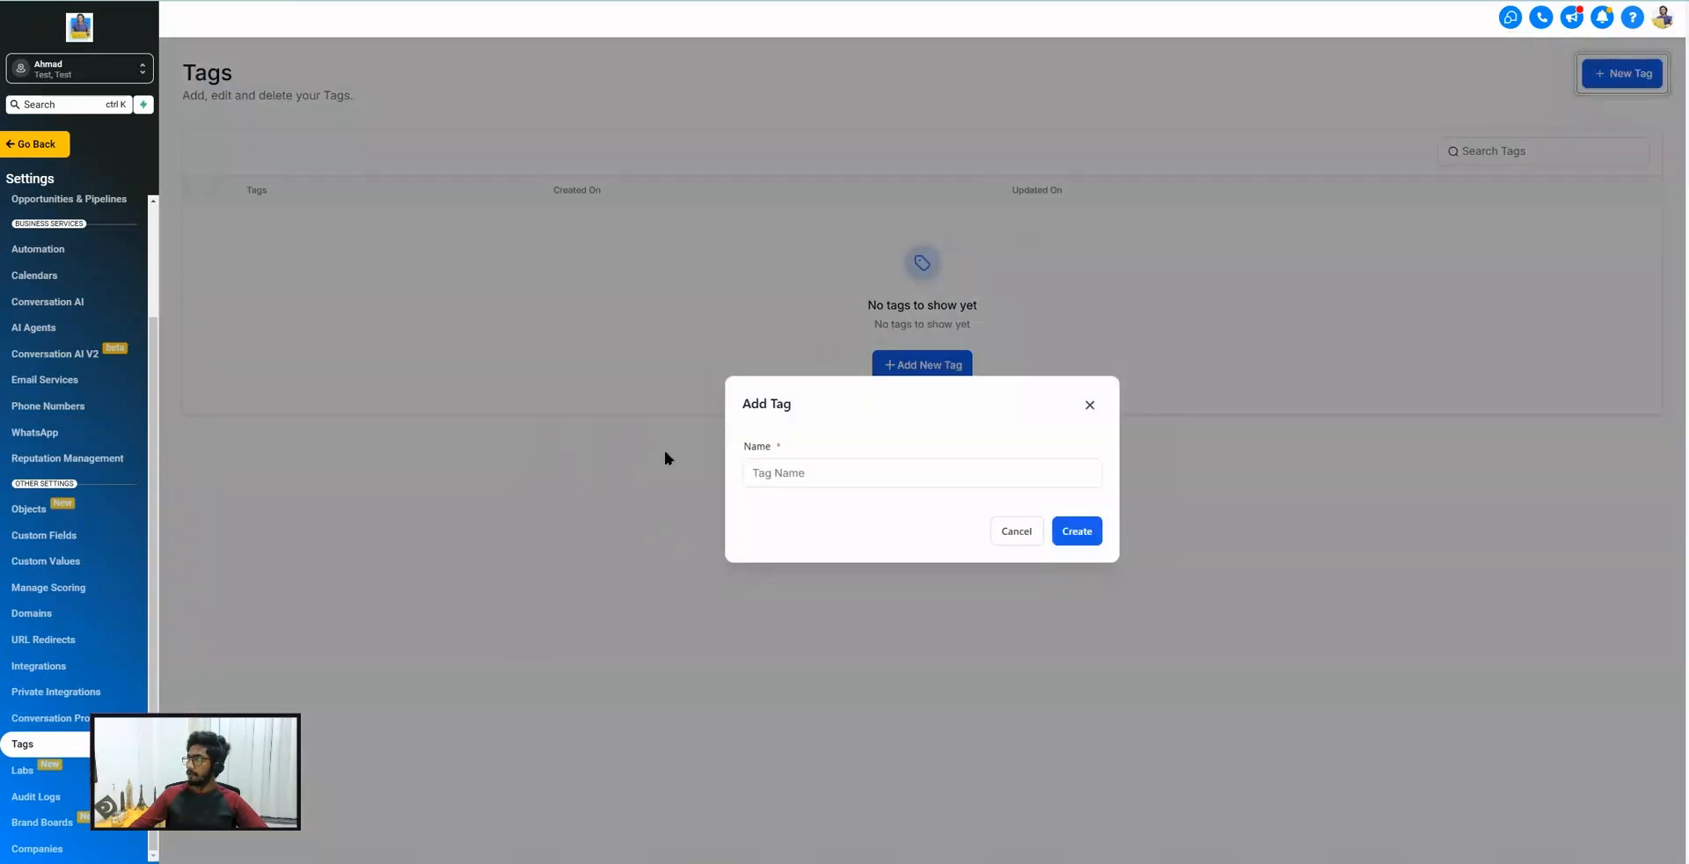
pyautogui.click(791, 475)
pyautogui.write('Test')
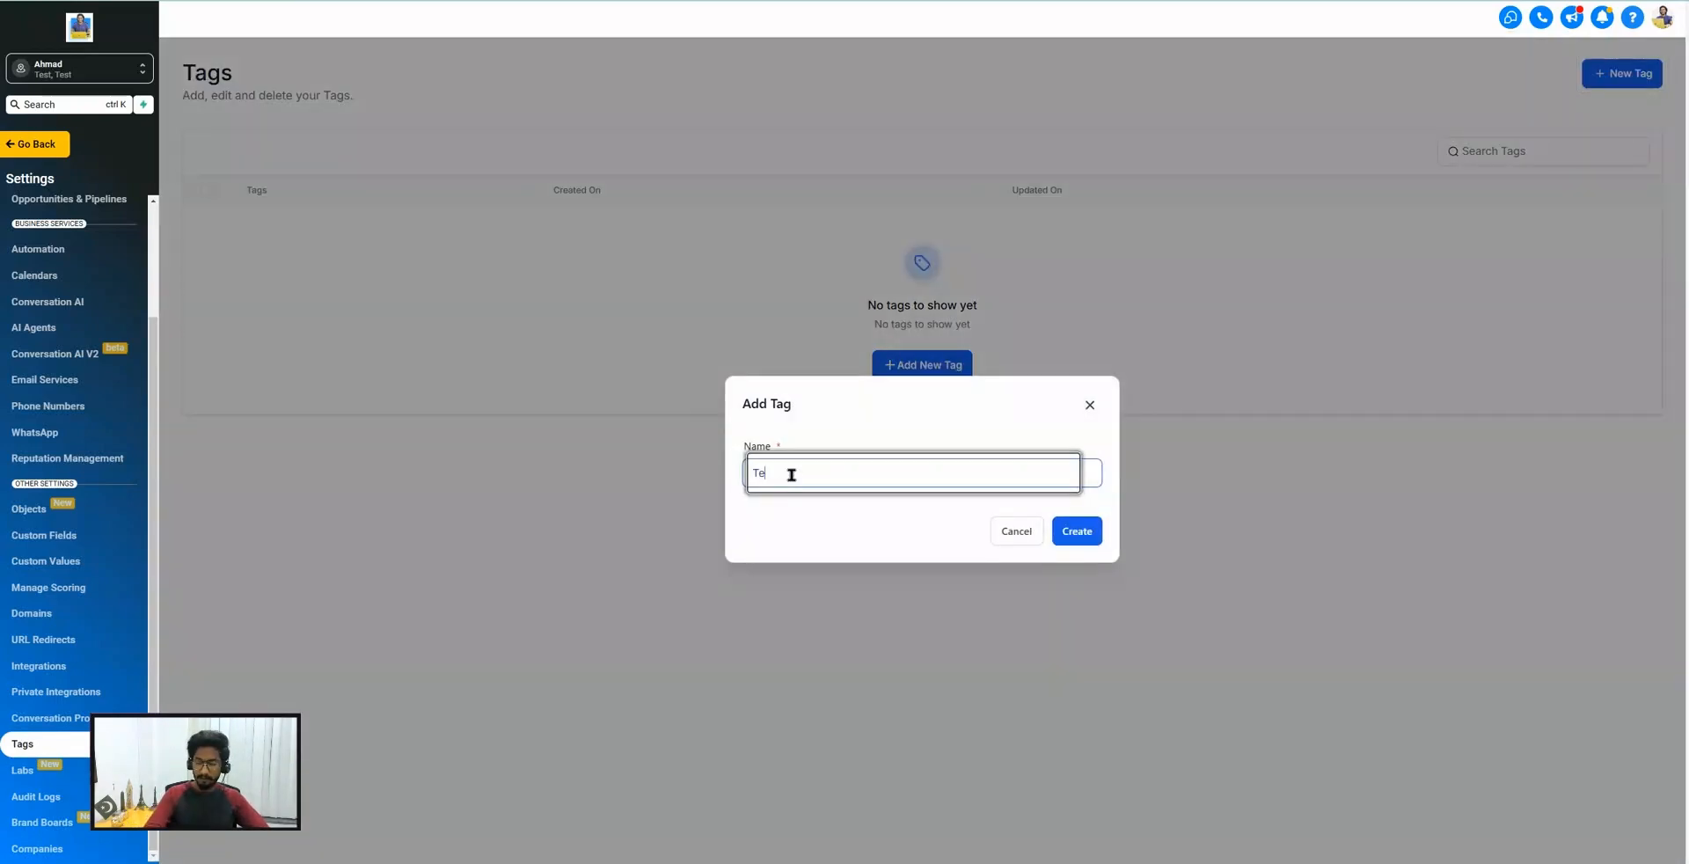
pyautogui.click(1075, 519)
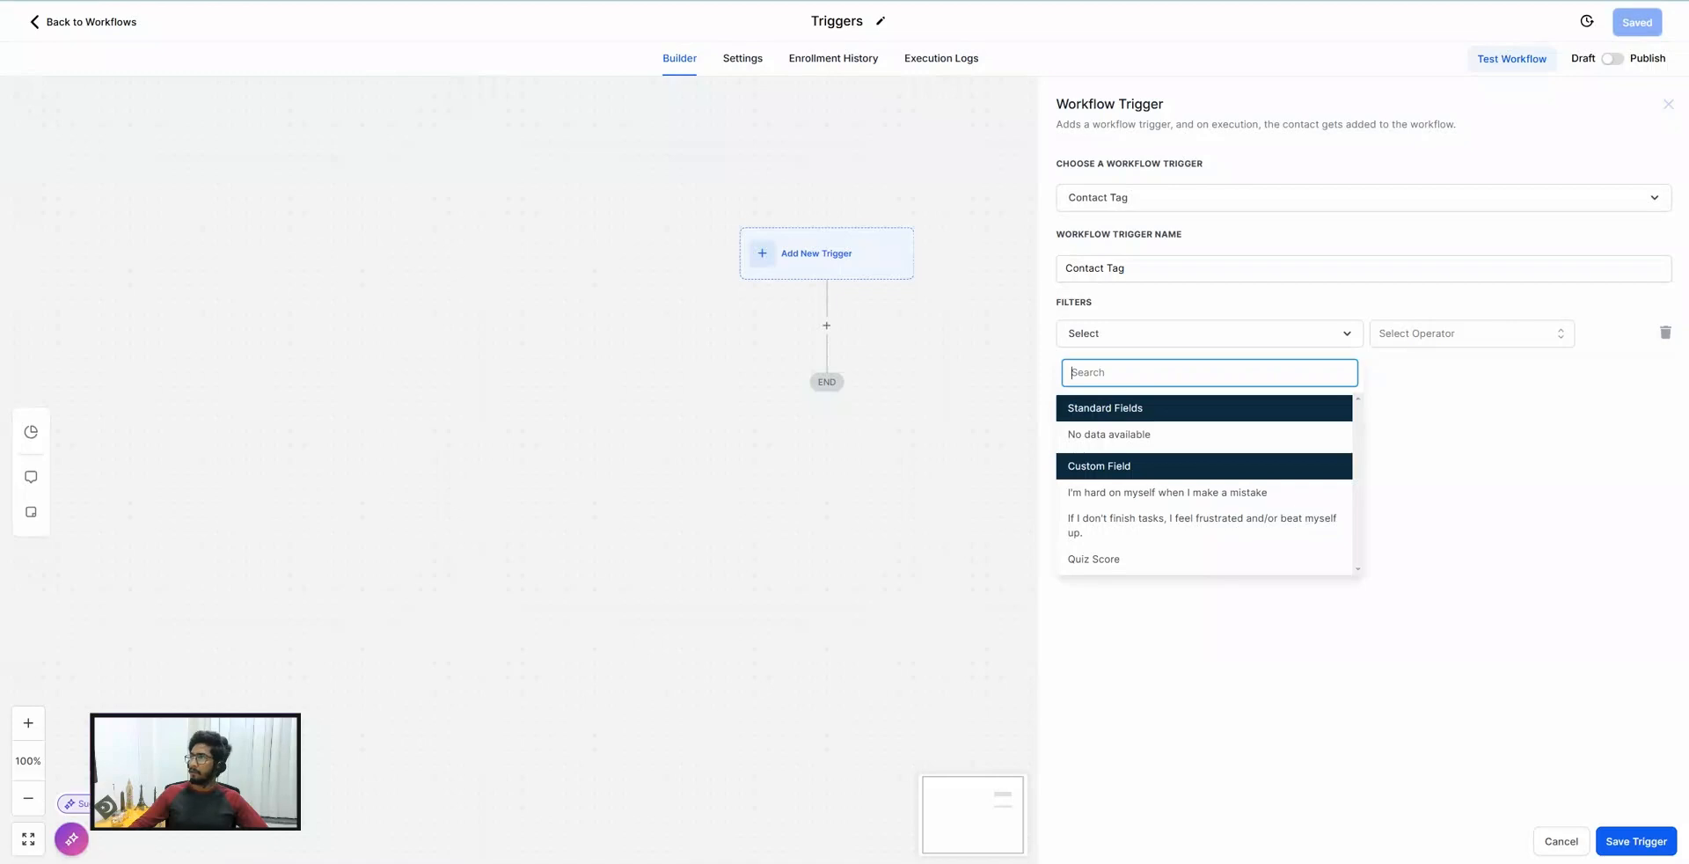
# Reload the workflow builder and add a new trigger of type Contact Tag.
pyautogui.press('F5')
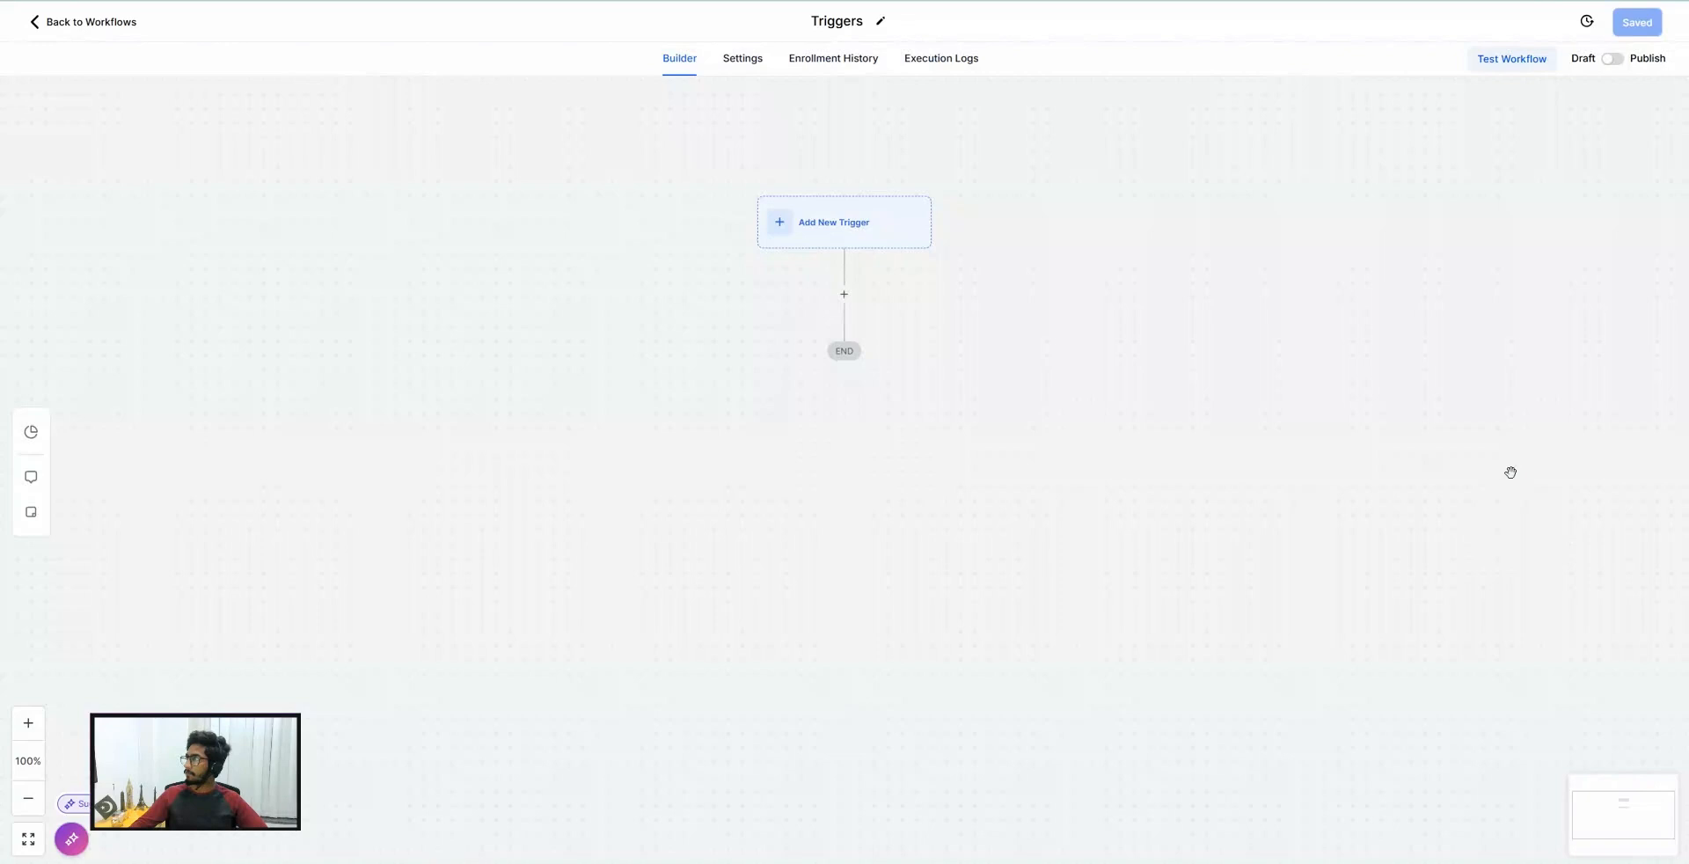
pyautogui.click(830, 224)
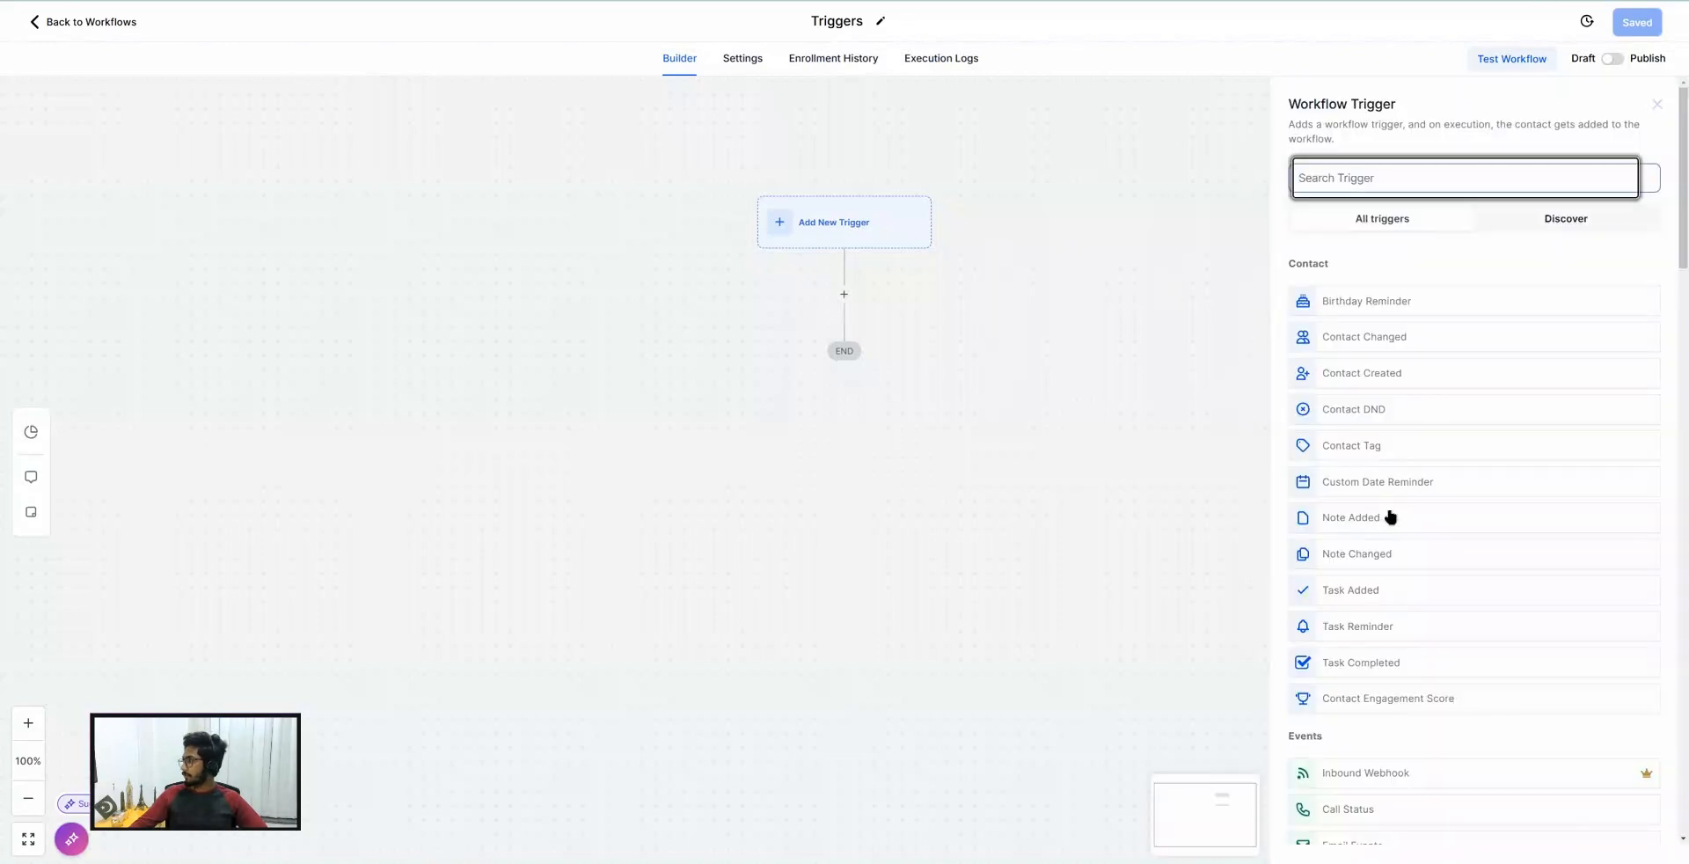
pyautogui.click(1348, 447)
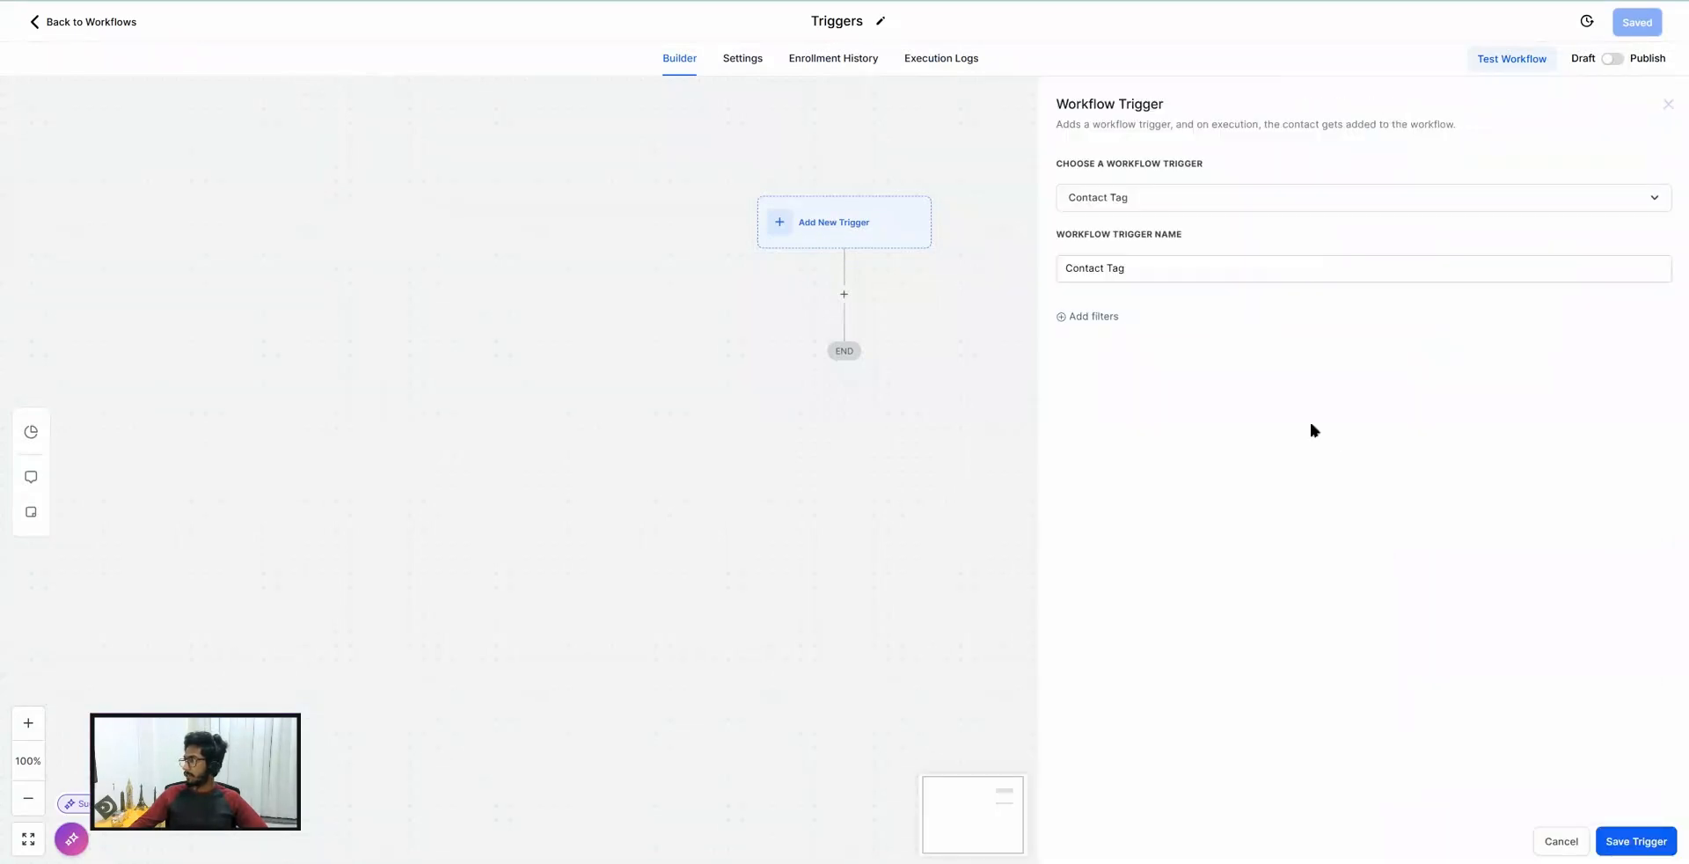
# Add a Tag Added filter to the Contact Tag trigger and select the test tag.
pyautogui.click(1102, 318)
pyautogui.click(1085, 336)
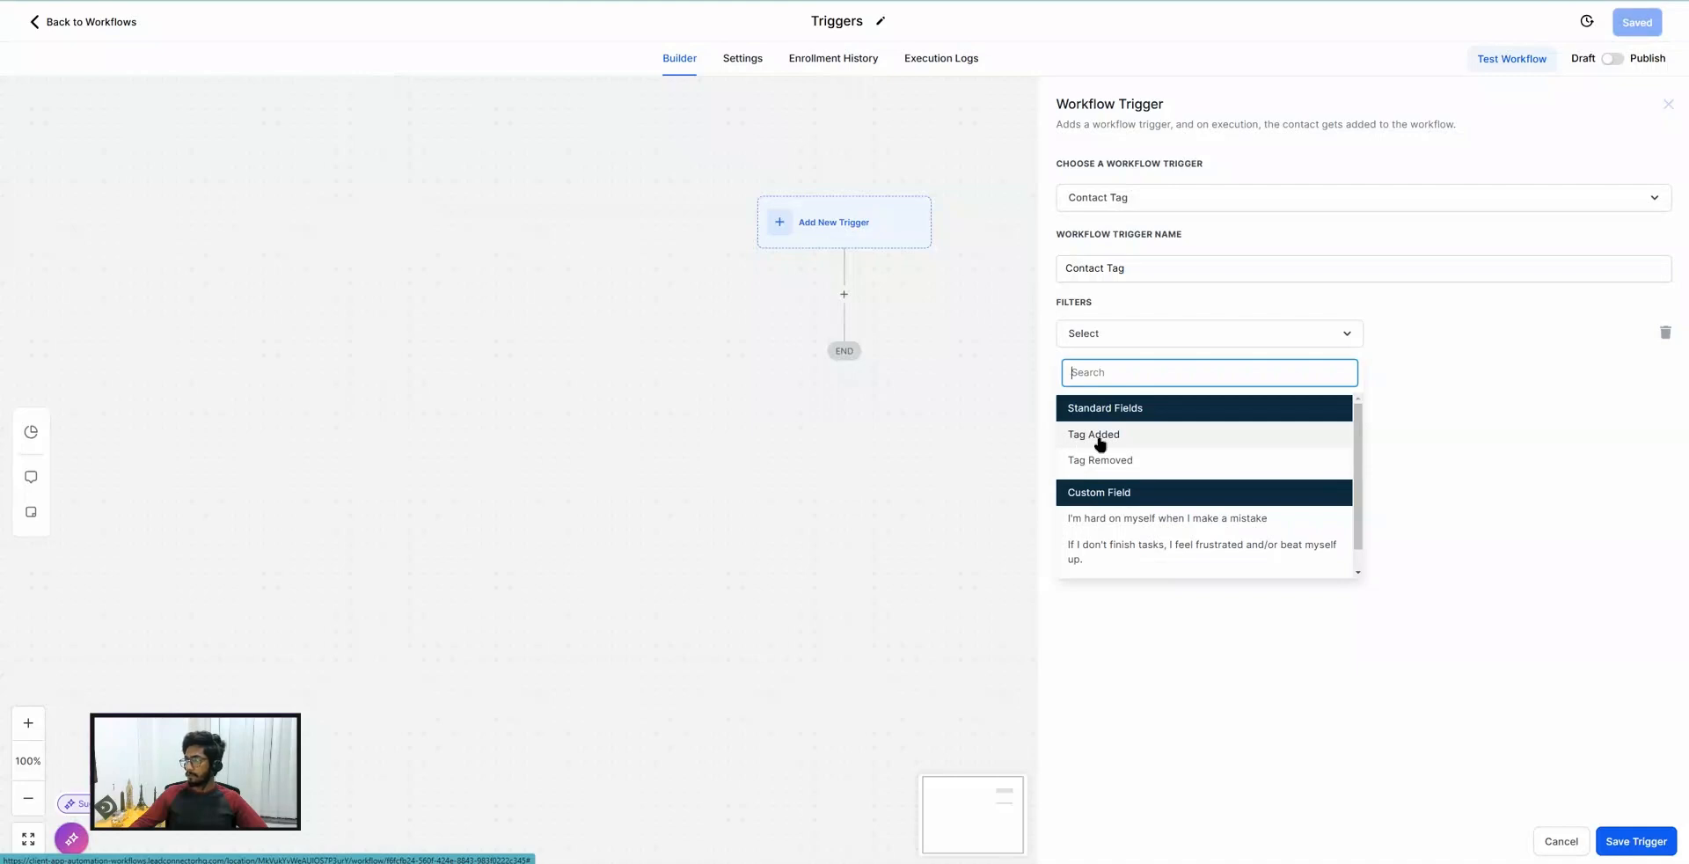
pyautogui.click(1099, 435)
pyautogui.click(1428, 332)
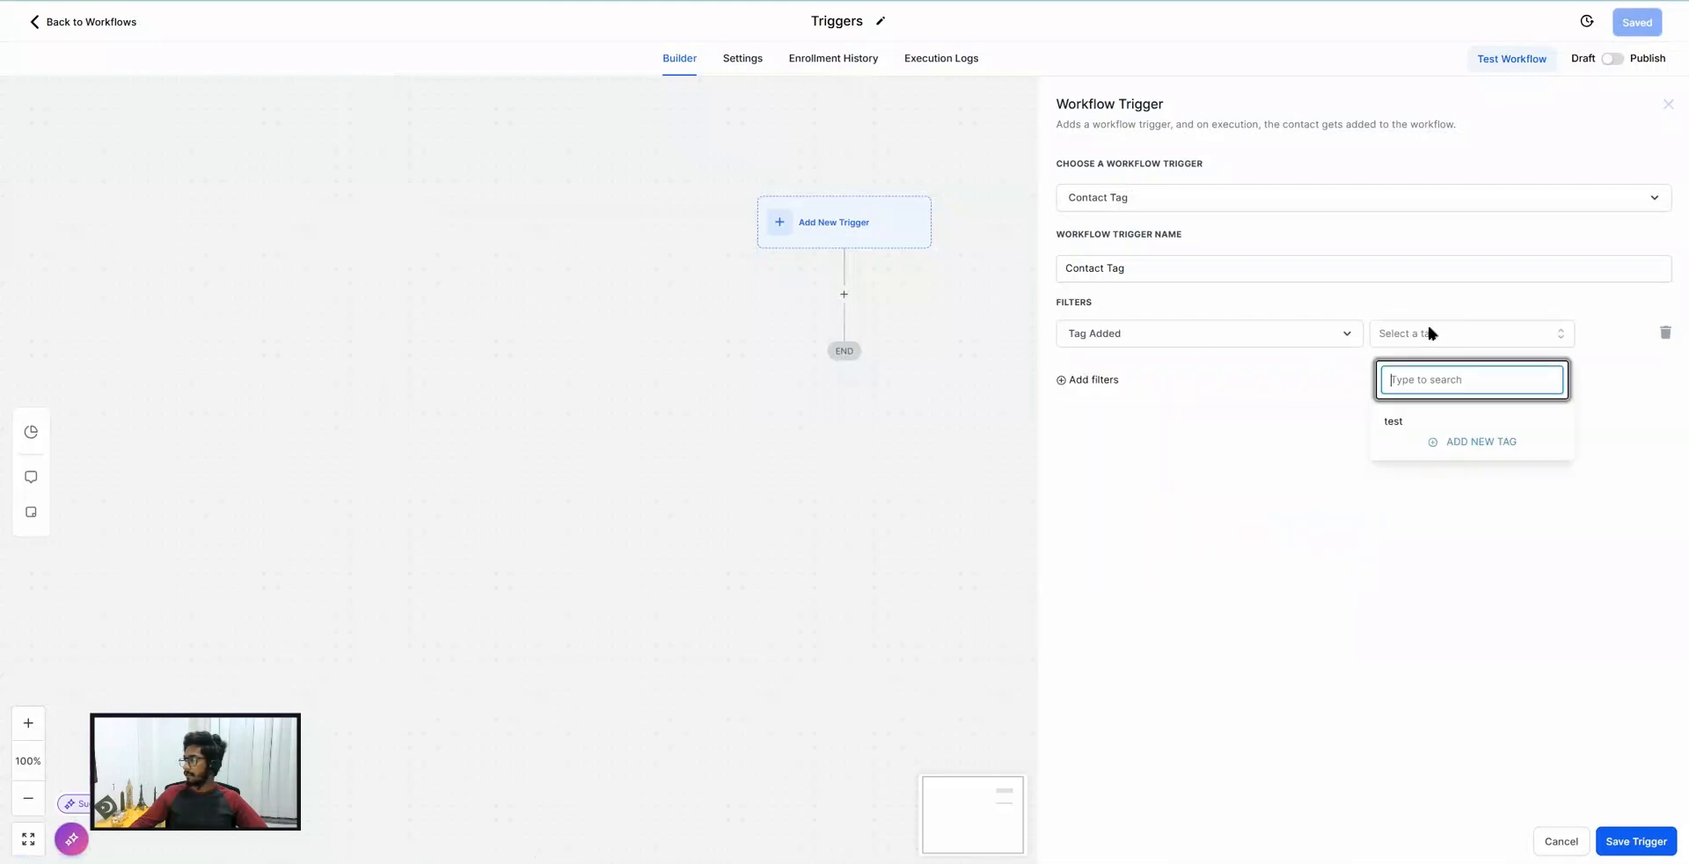
pyautogui.click(1392, 432)
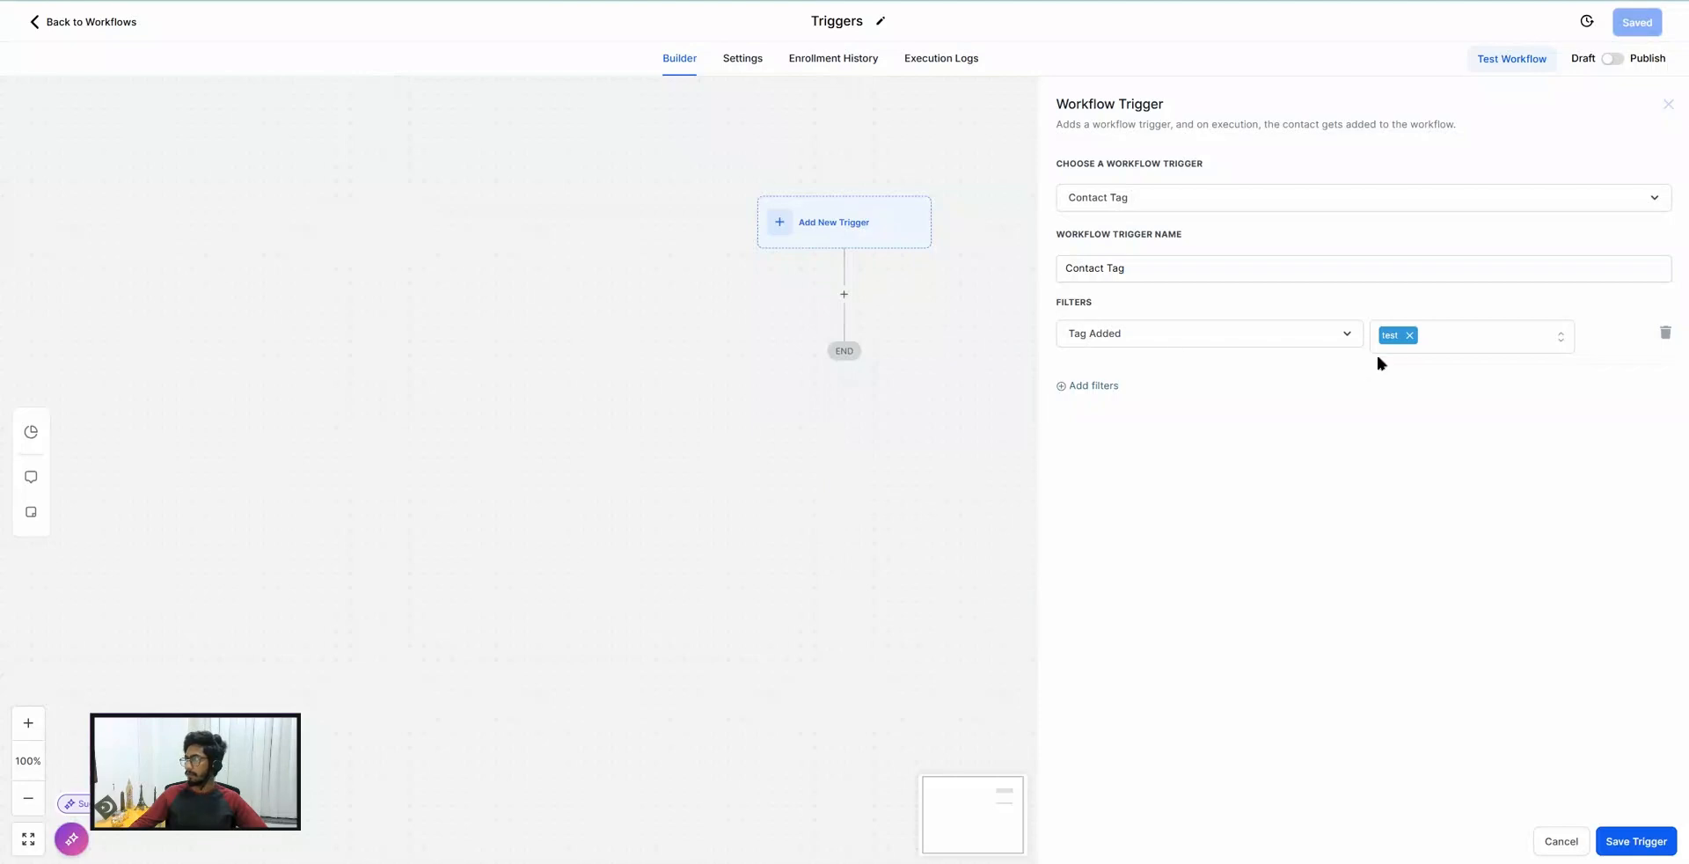
# Change the Contact Tag trigger's filter to Tag Removed and select the test tag.
pyautogui.click(1123, 333)
pyautogui.click(1100, 460)
pyautogui.click(1460, 346)
pyautogui.click(1391, 425)
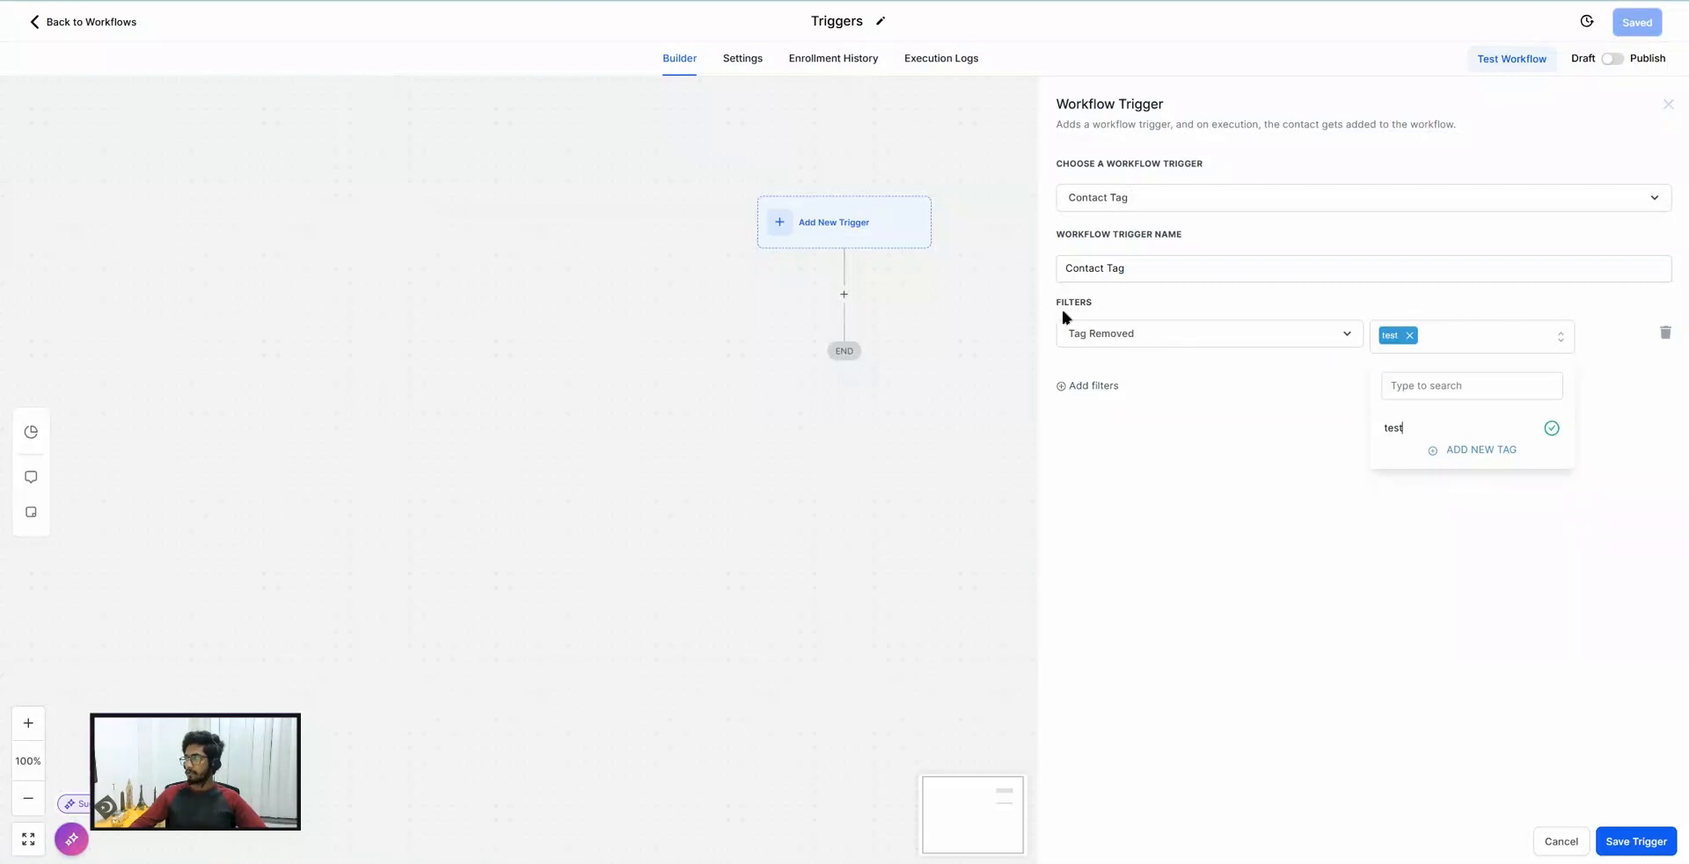
# Switch the workflow trigger type from Contact Tag to Custom Date reminder.
pyautogui.click(1132, 205)
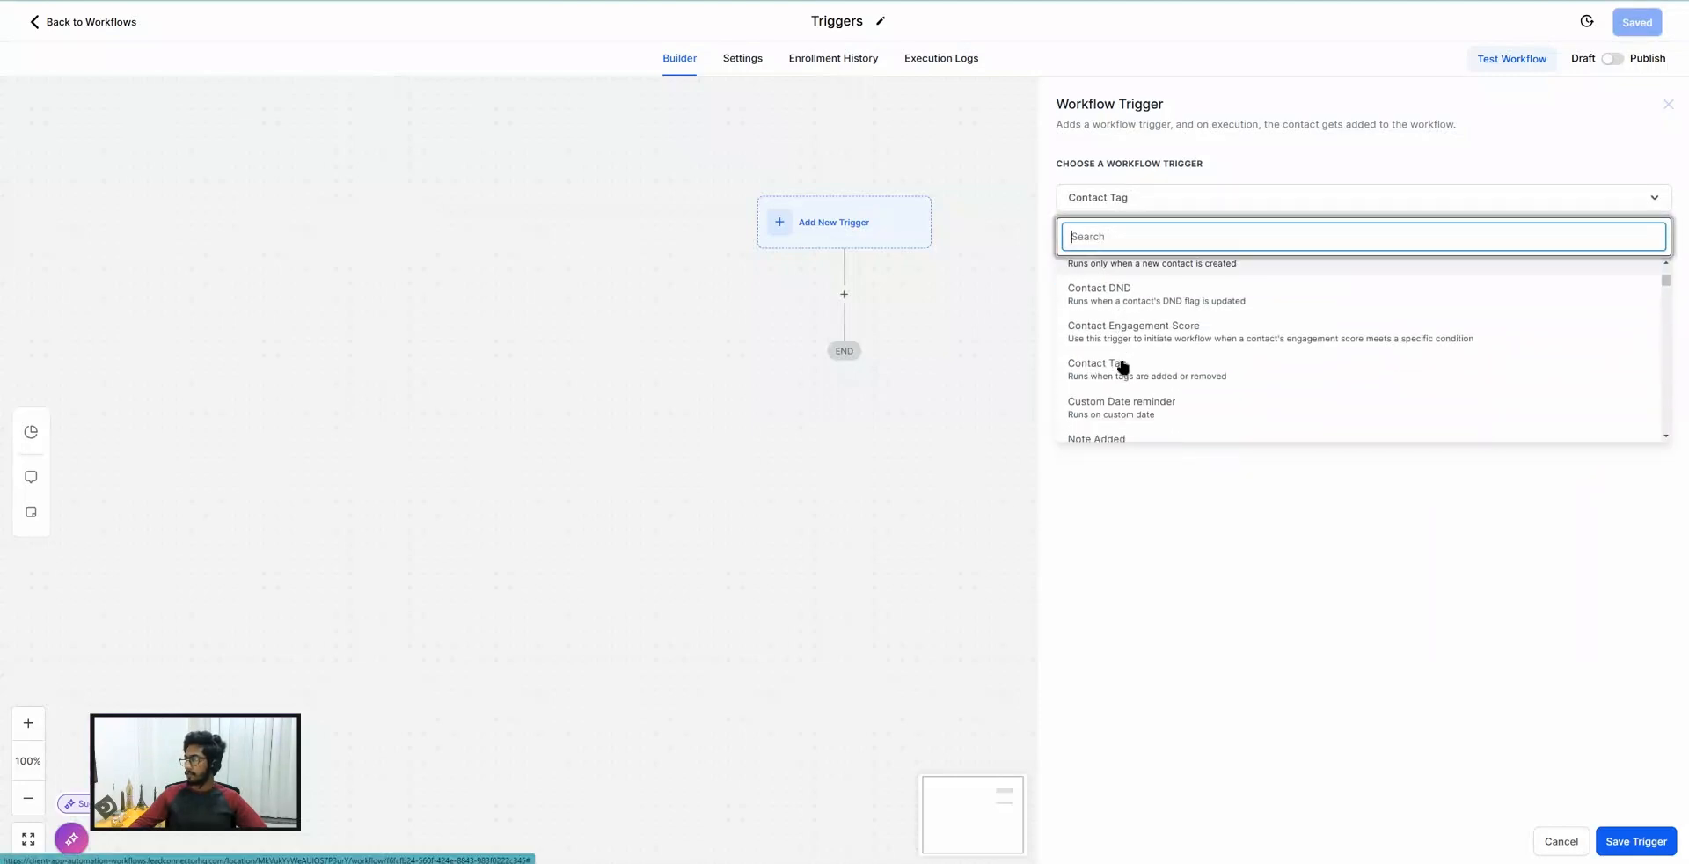
pyautogui.scroll(-3, 1152, 374)
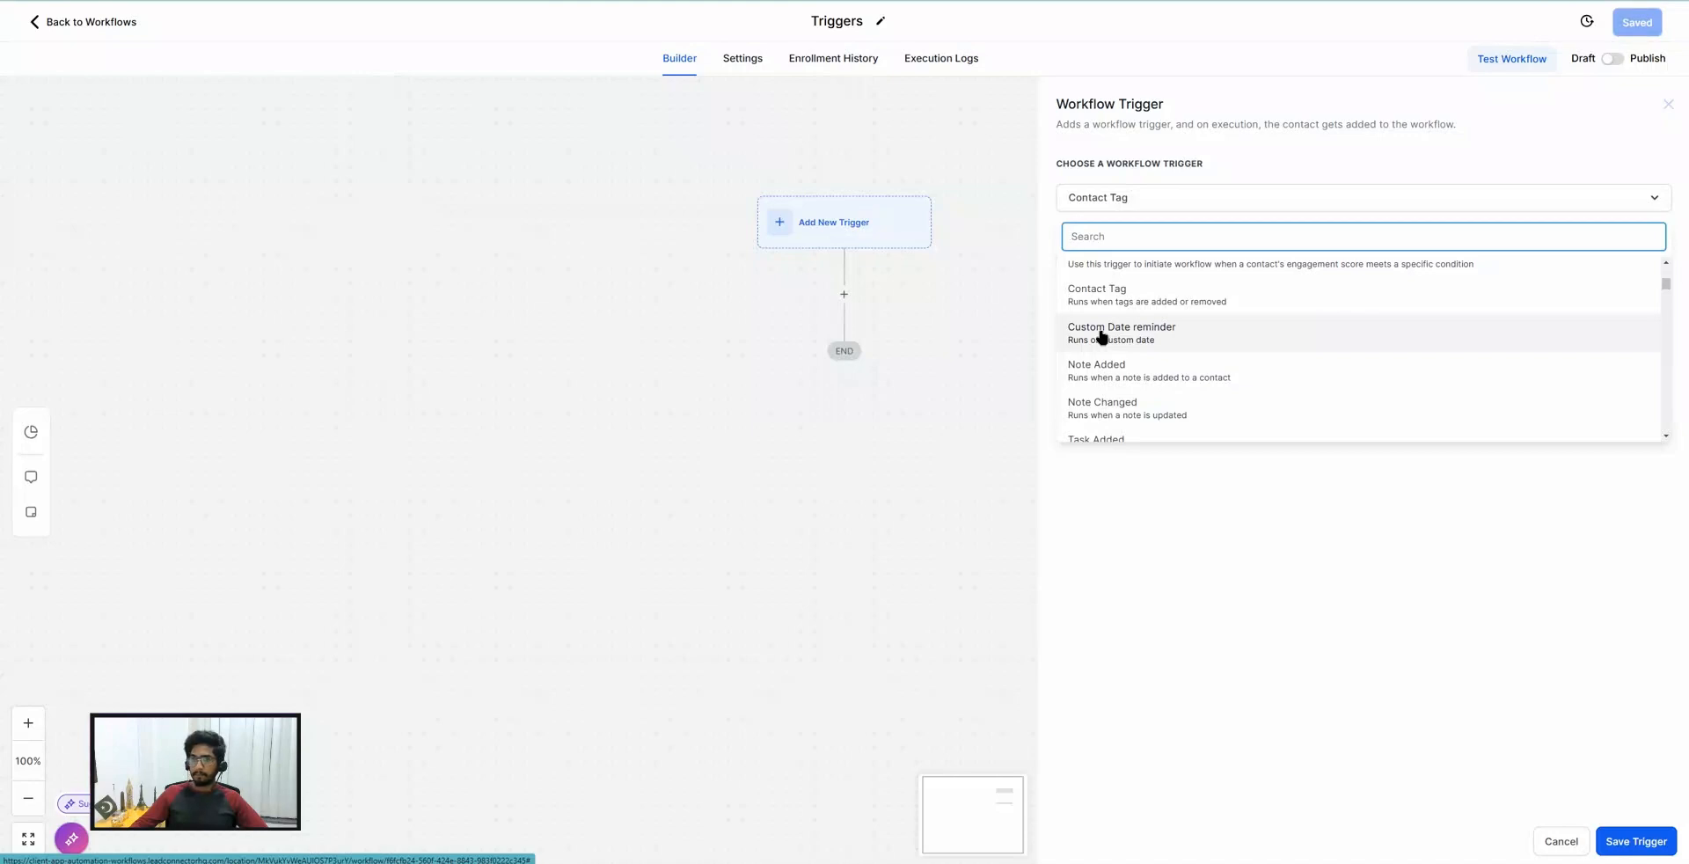
pyautogui.click(1102, 337)
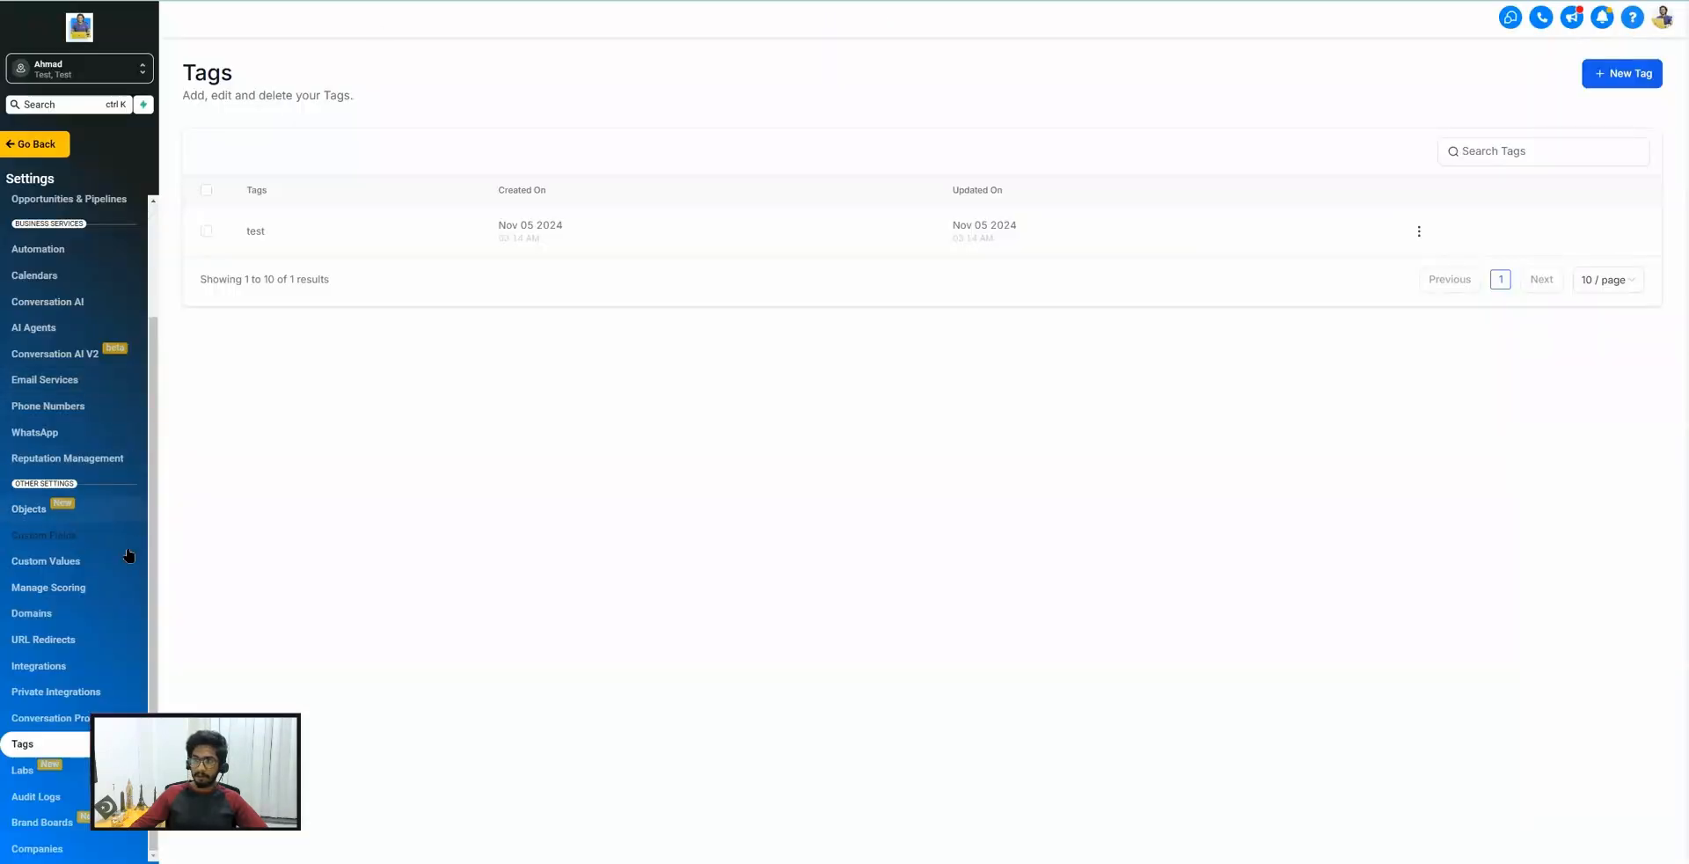
# Start a new Date Picker custom field in the custom fields settings.
pyautogui.click(53, 539)
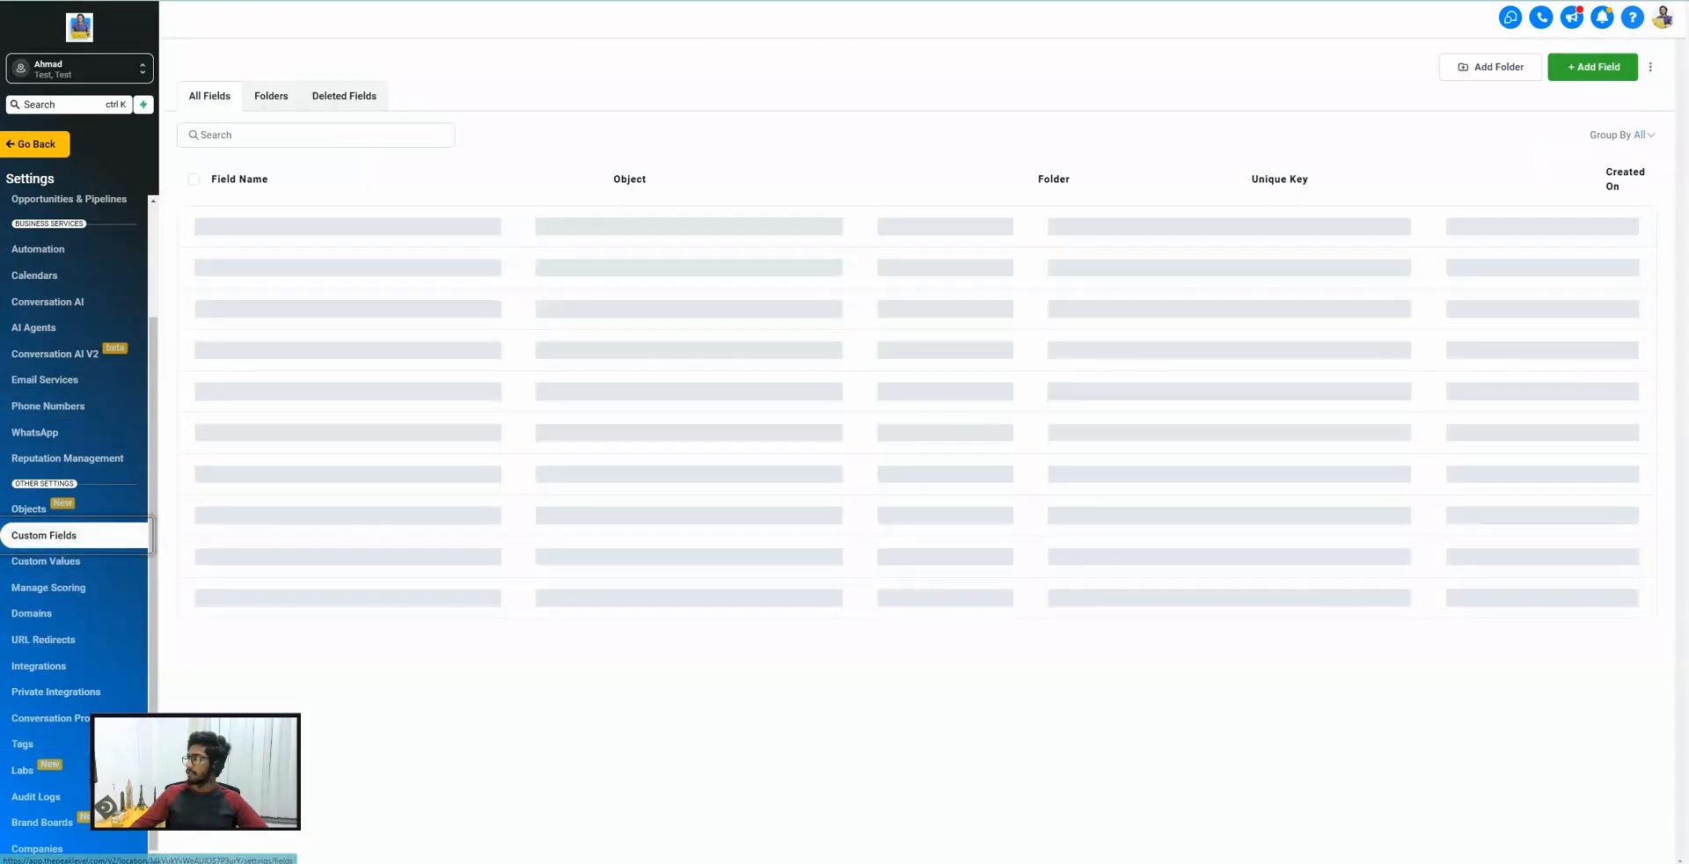
pyautogui.click(1592, 70)
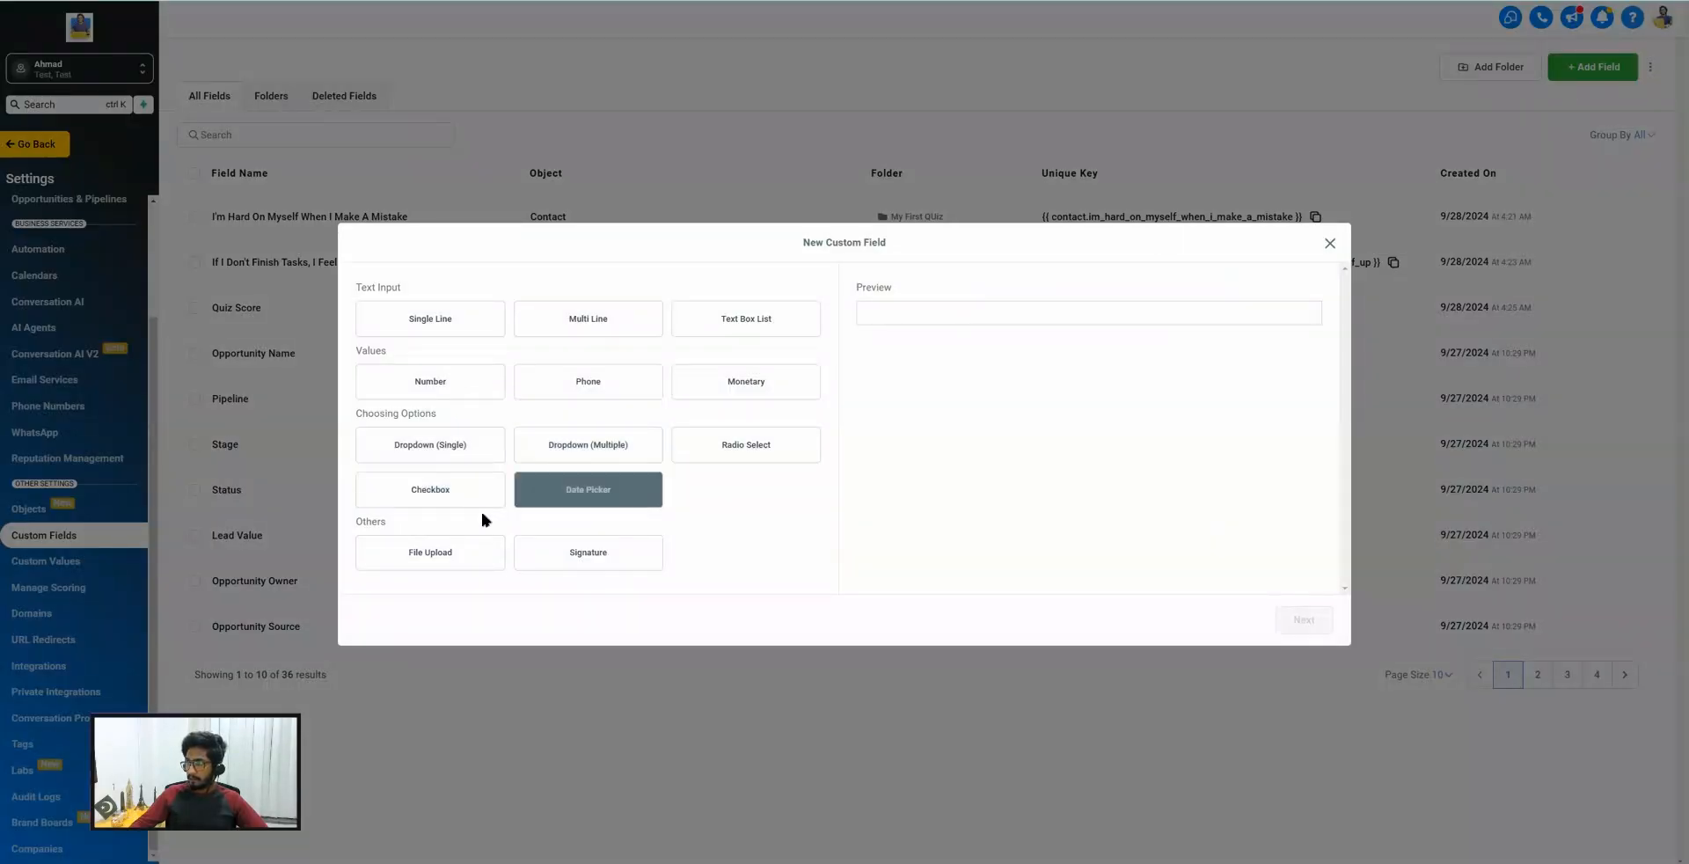
pyautogui.click(572, 476)
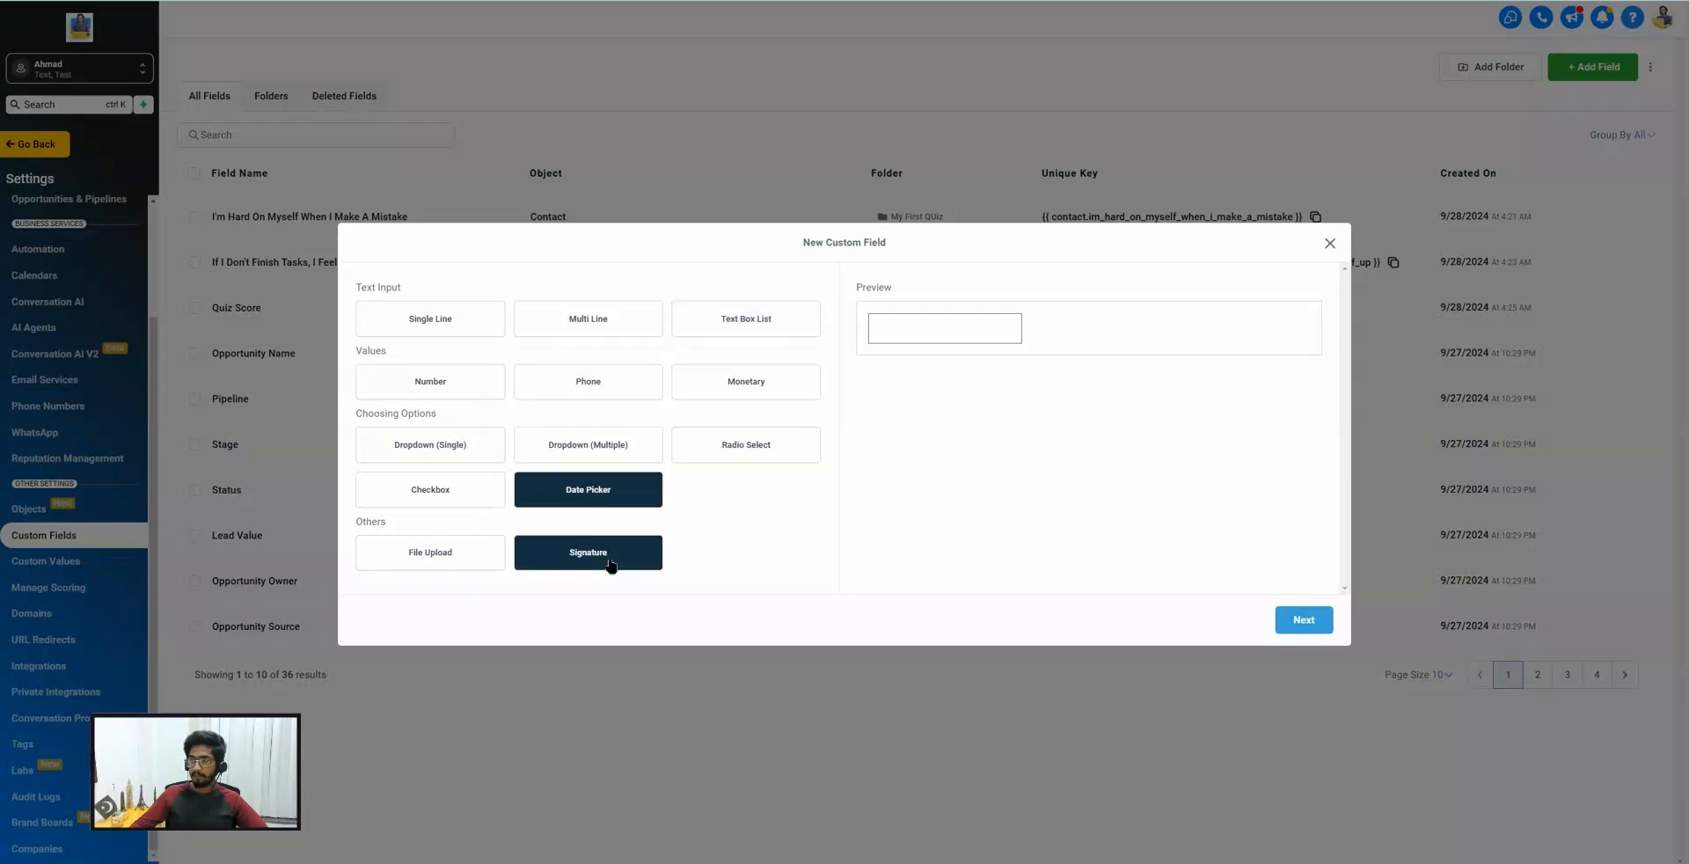
pyautogui.click(1304, 620)
# Name the date field "nniversary", assign it to the Contact group and save it.
pyautogui.click(406, 421)
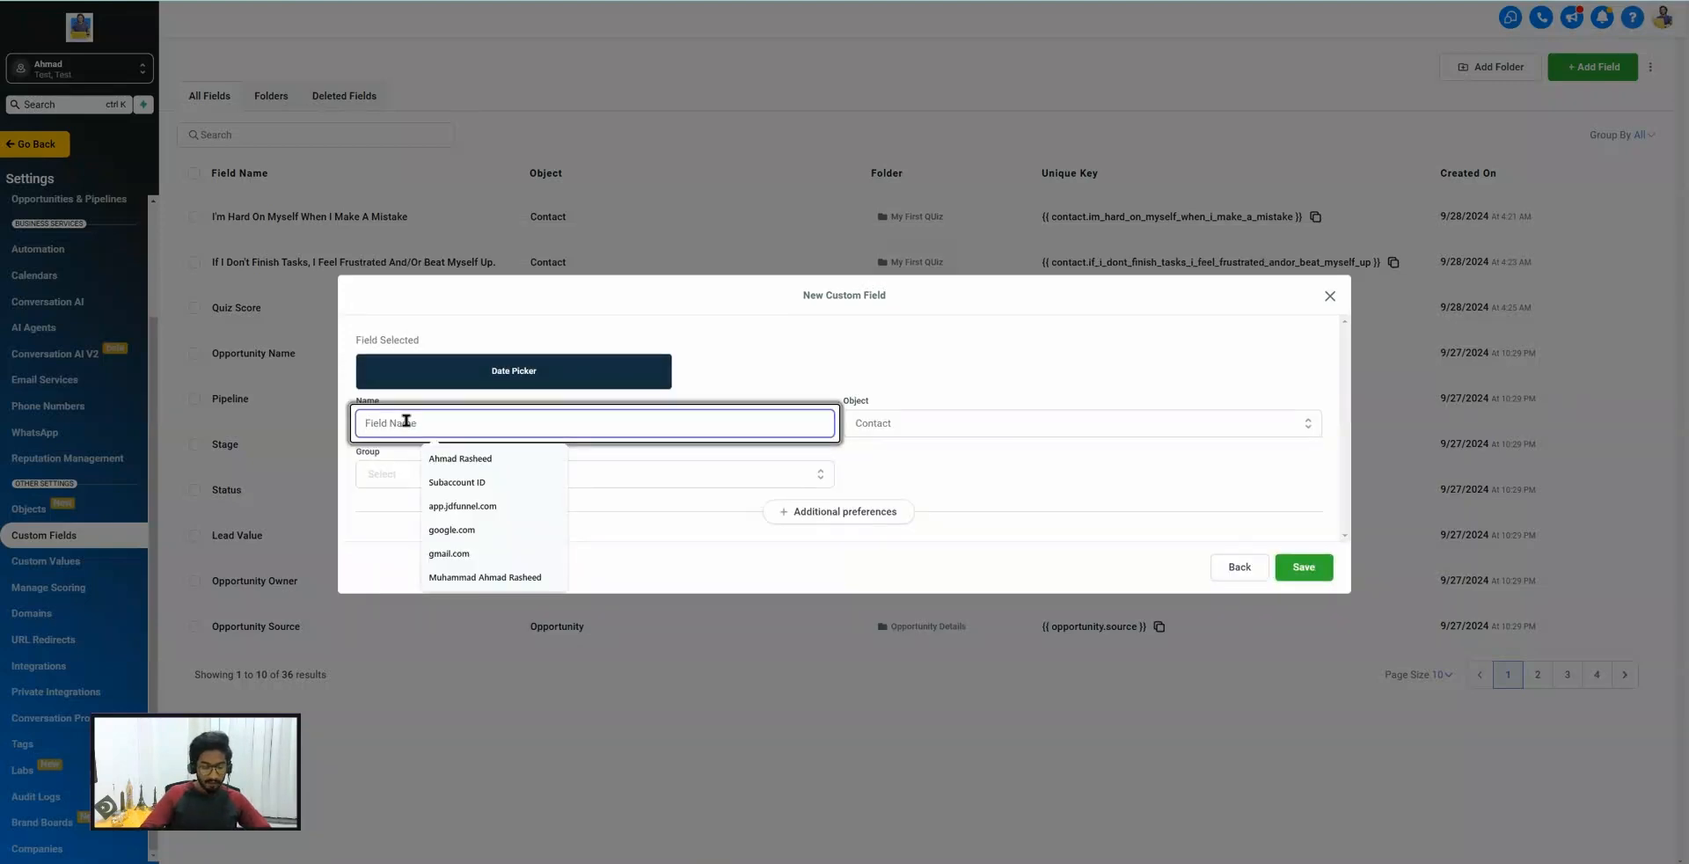
pyautogui.write('Test Field')
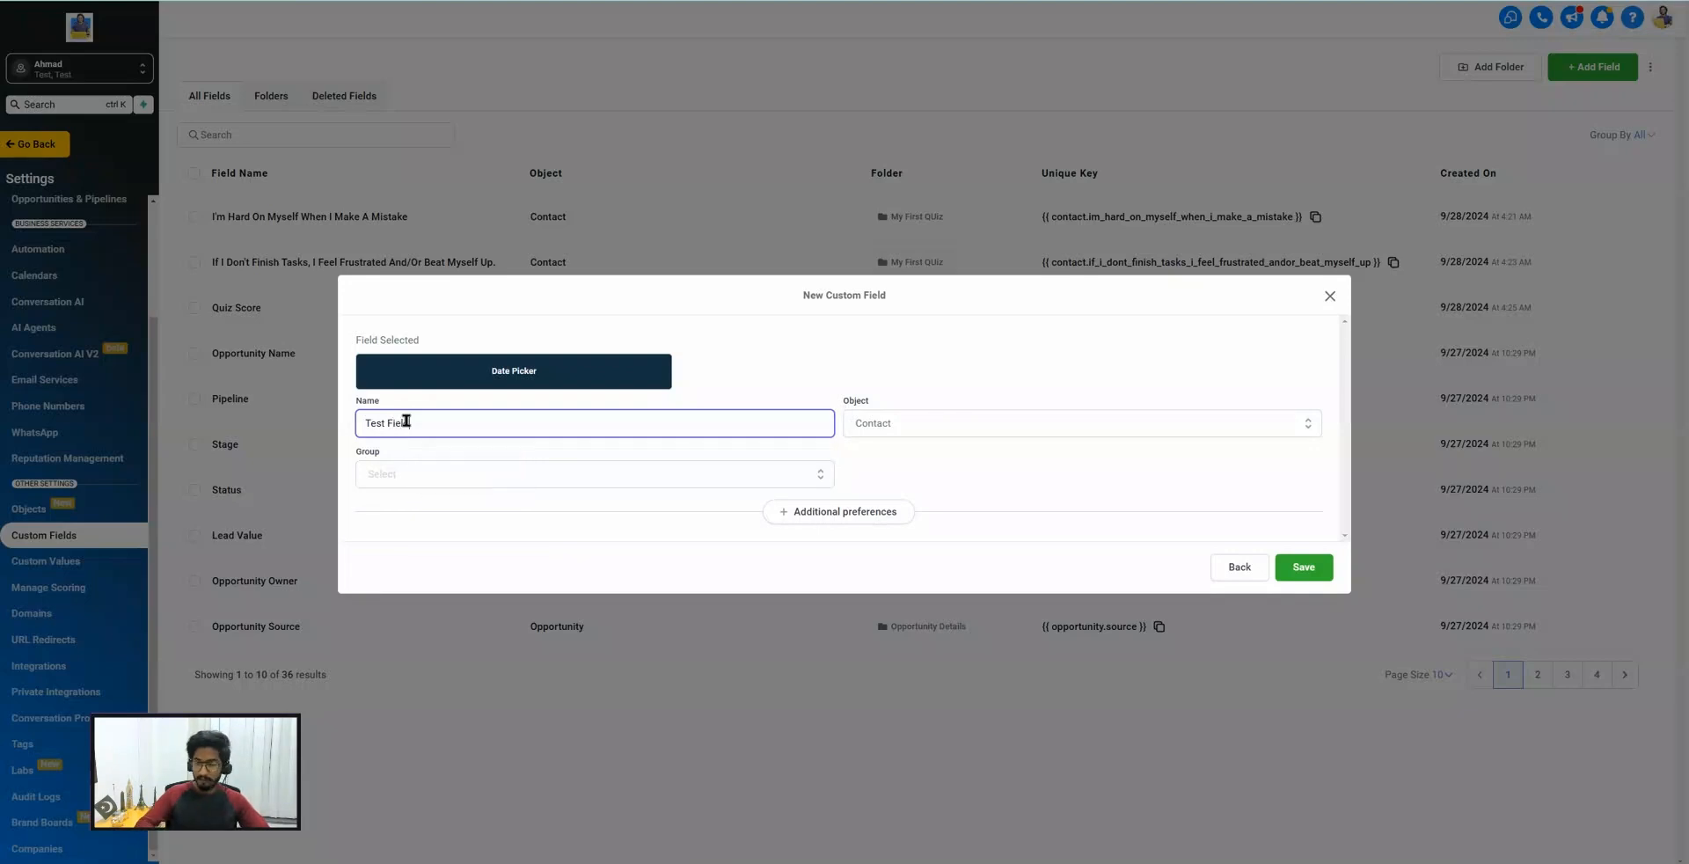
pyautogui.write(' Date')
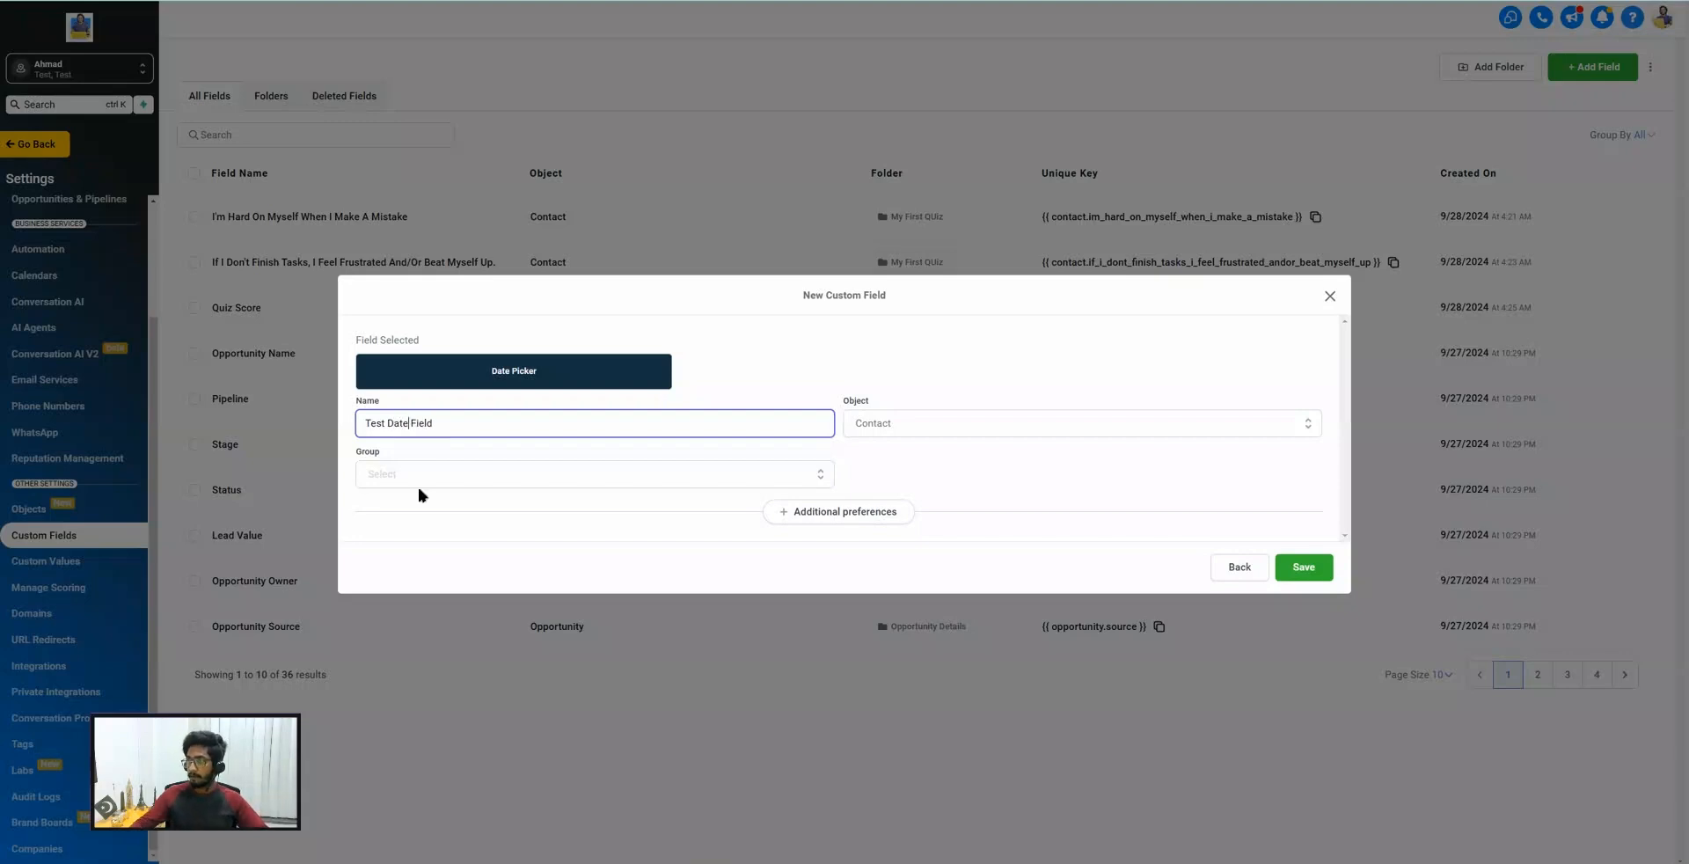
pyautogui.tripleClick(402, 423)
pyautogui.write('nniversary')
pyautogui.click(403, 474)
pyautogui.click(412, 510)
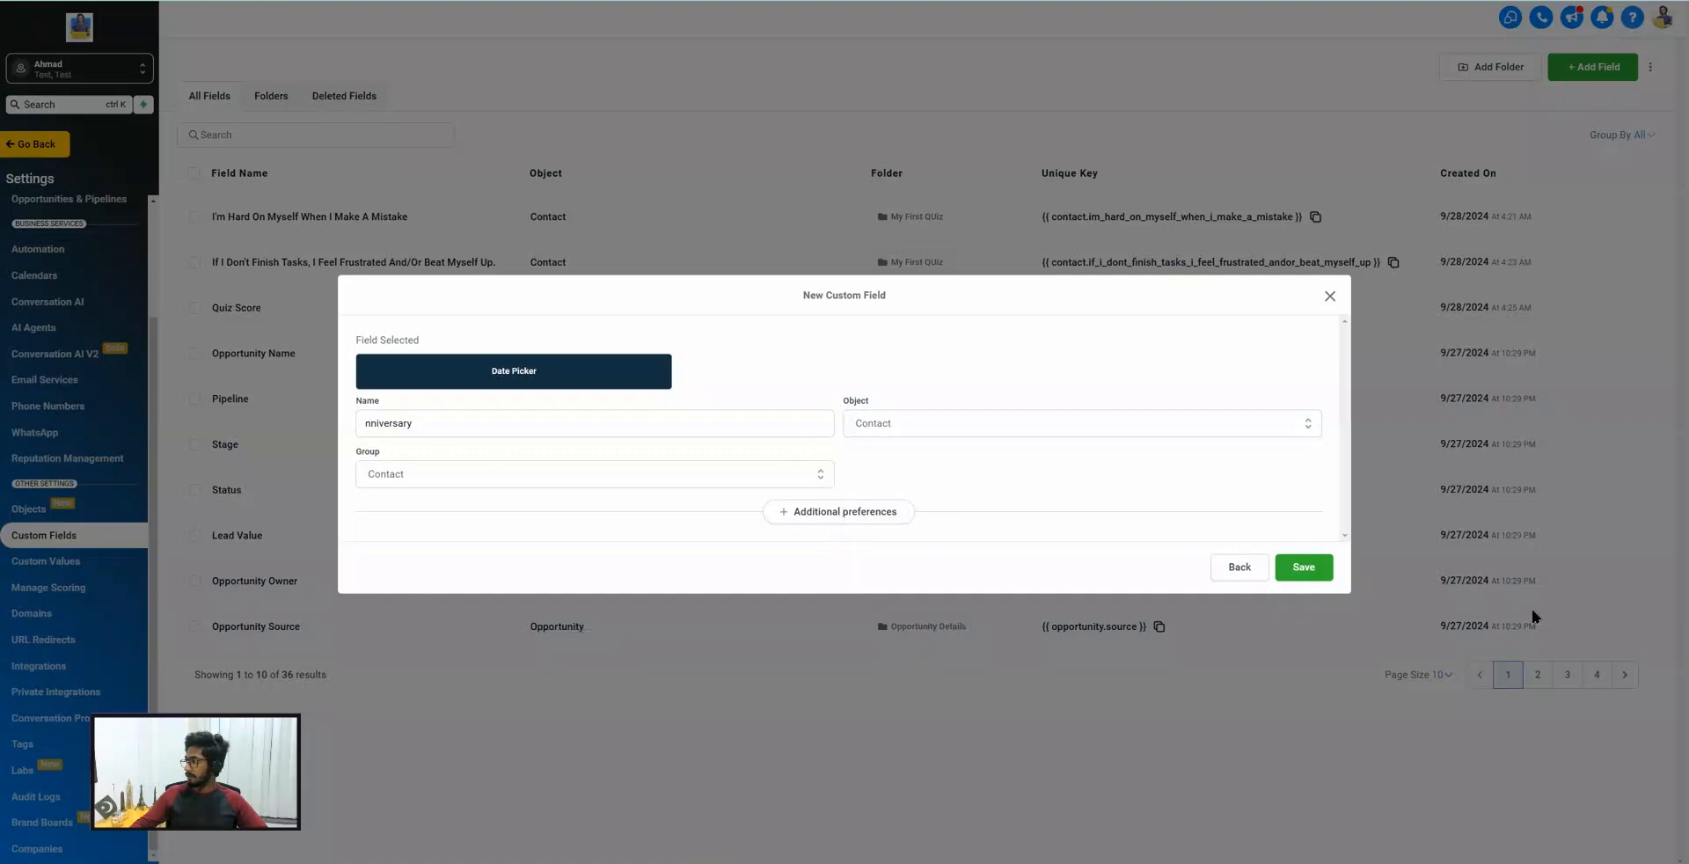
pyautogui.click(1289, 570)
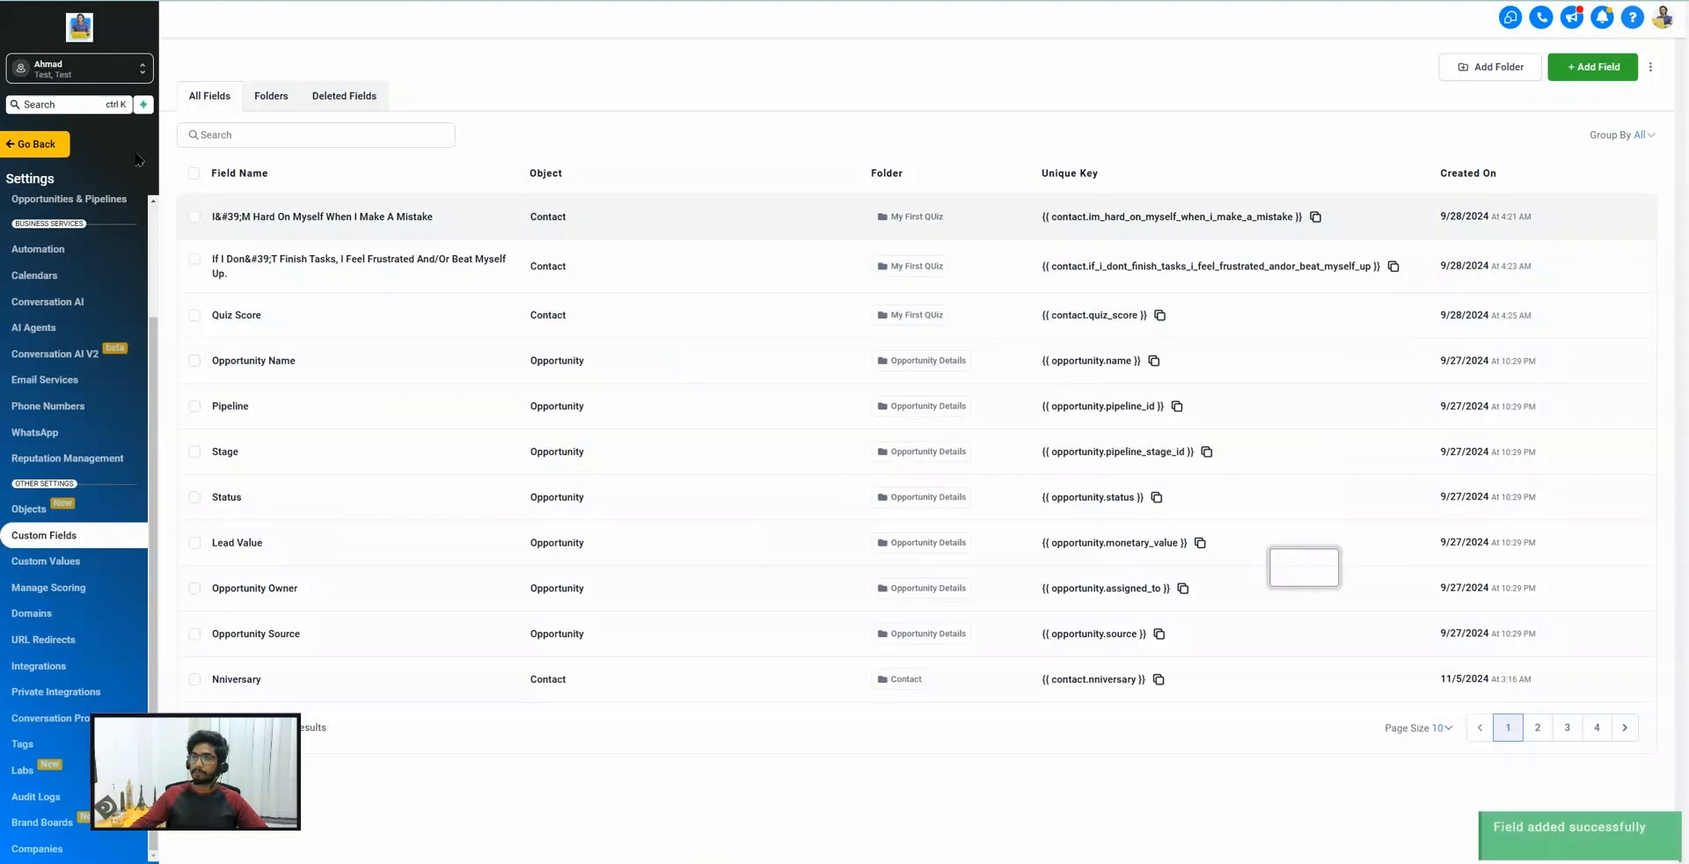
# Return to the contact's record and set its nniversary date to Nov 5th 2024 in the Contact fields.
pyautogui.click(35, 145)
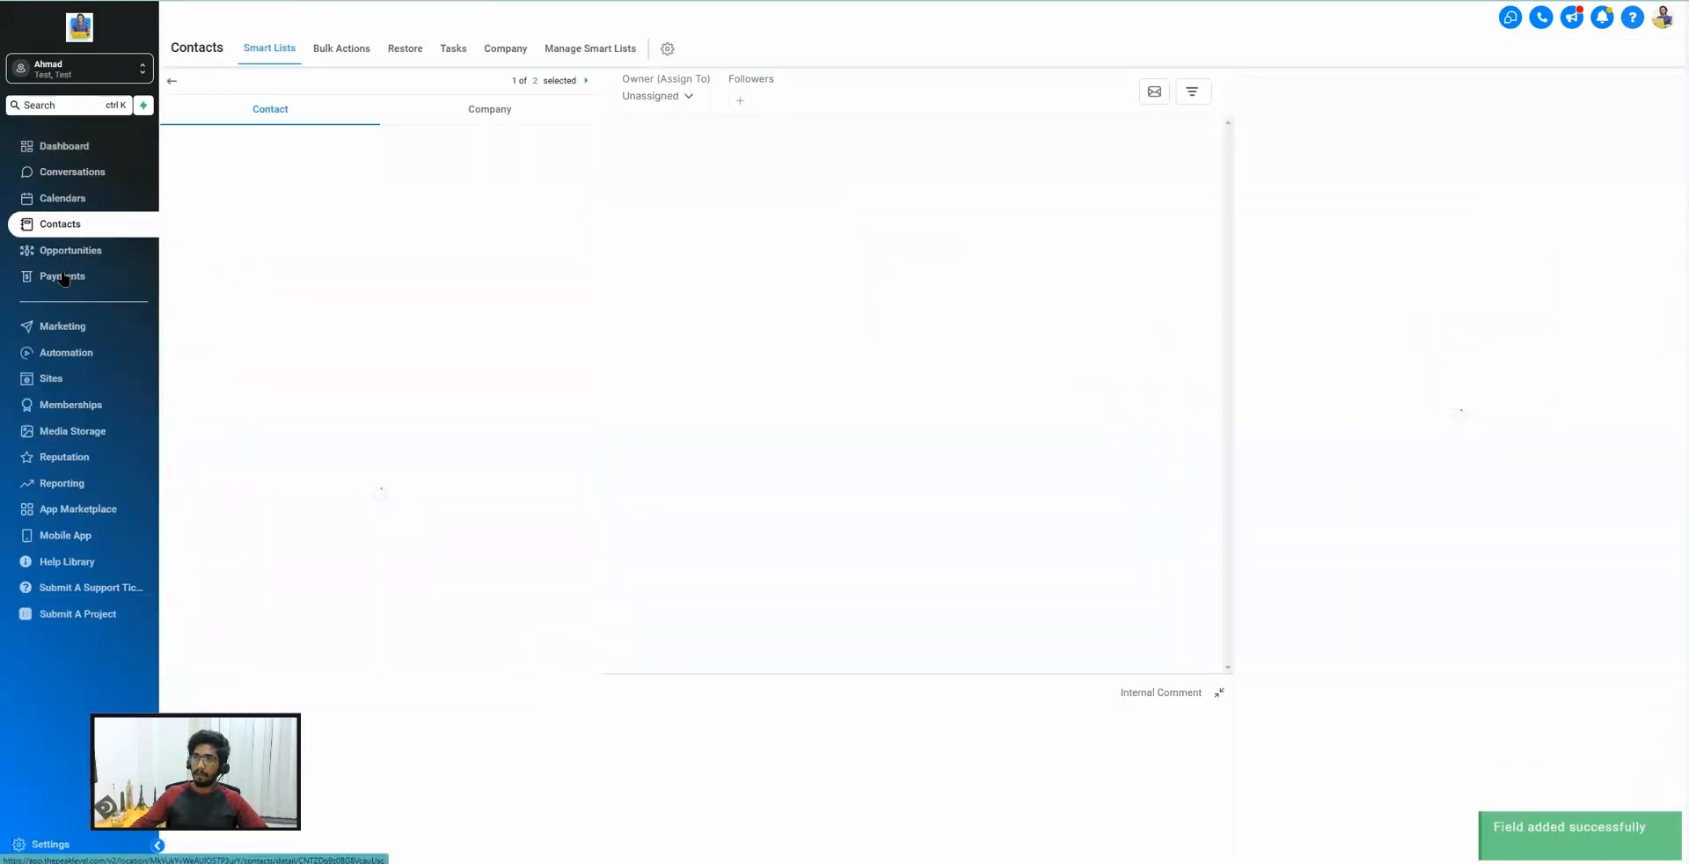
pyautogui.click(211, 171)
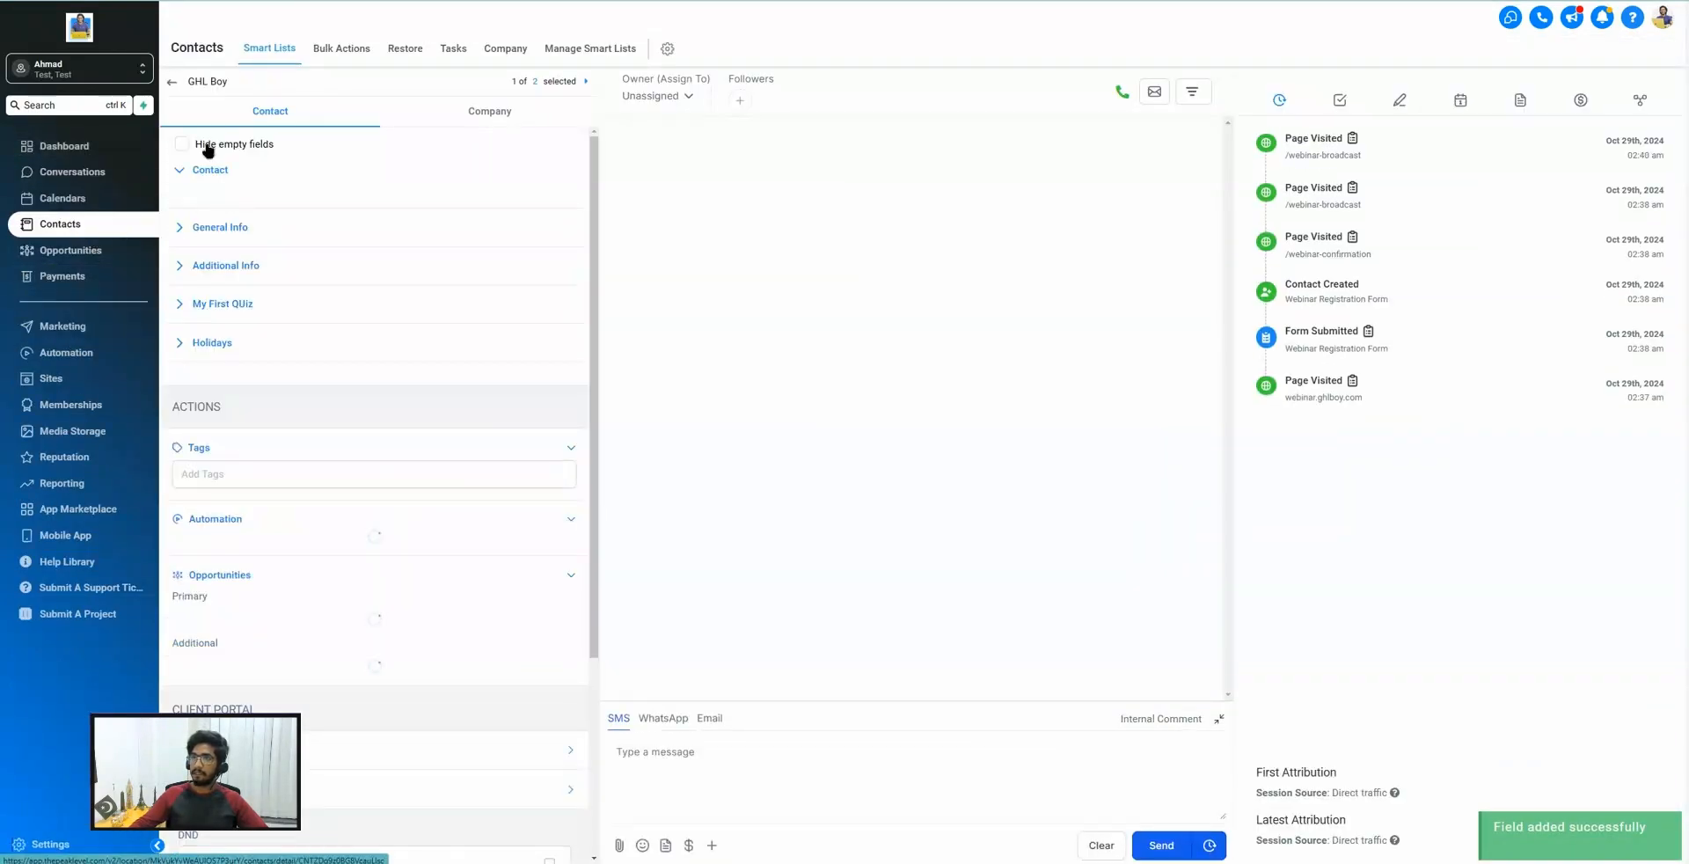
pyautogui.click(209, 173)
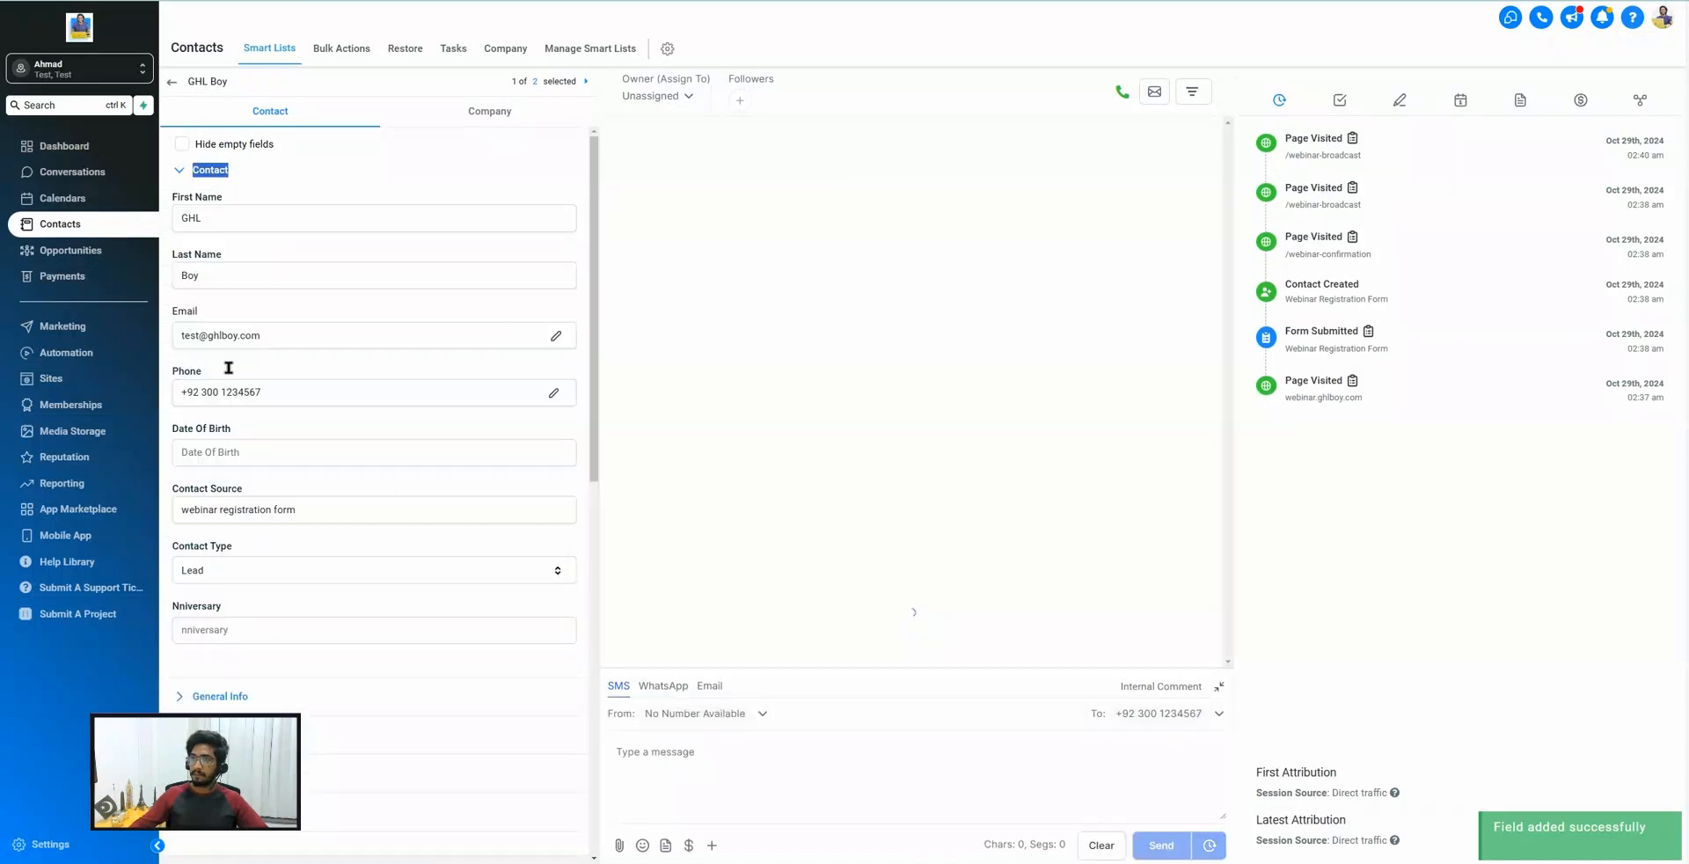
pyautogui.scroll(-2, 247, 462)
pyautogui.scroll(-1, 245, 467)
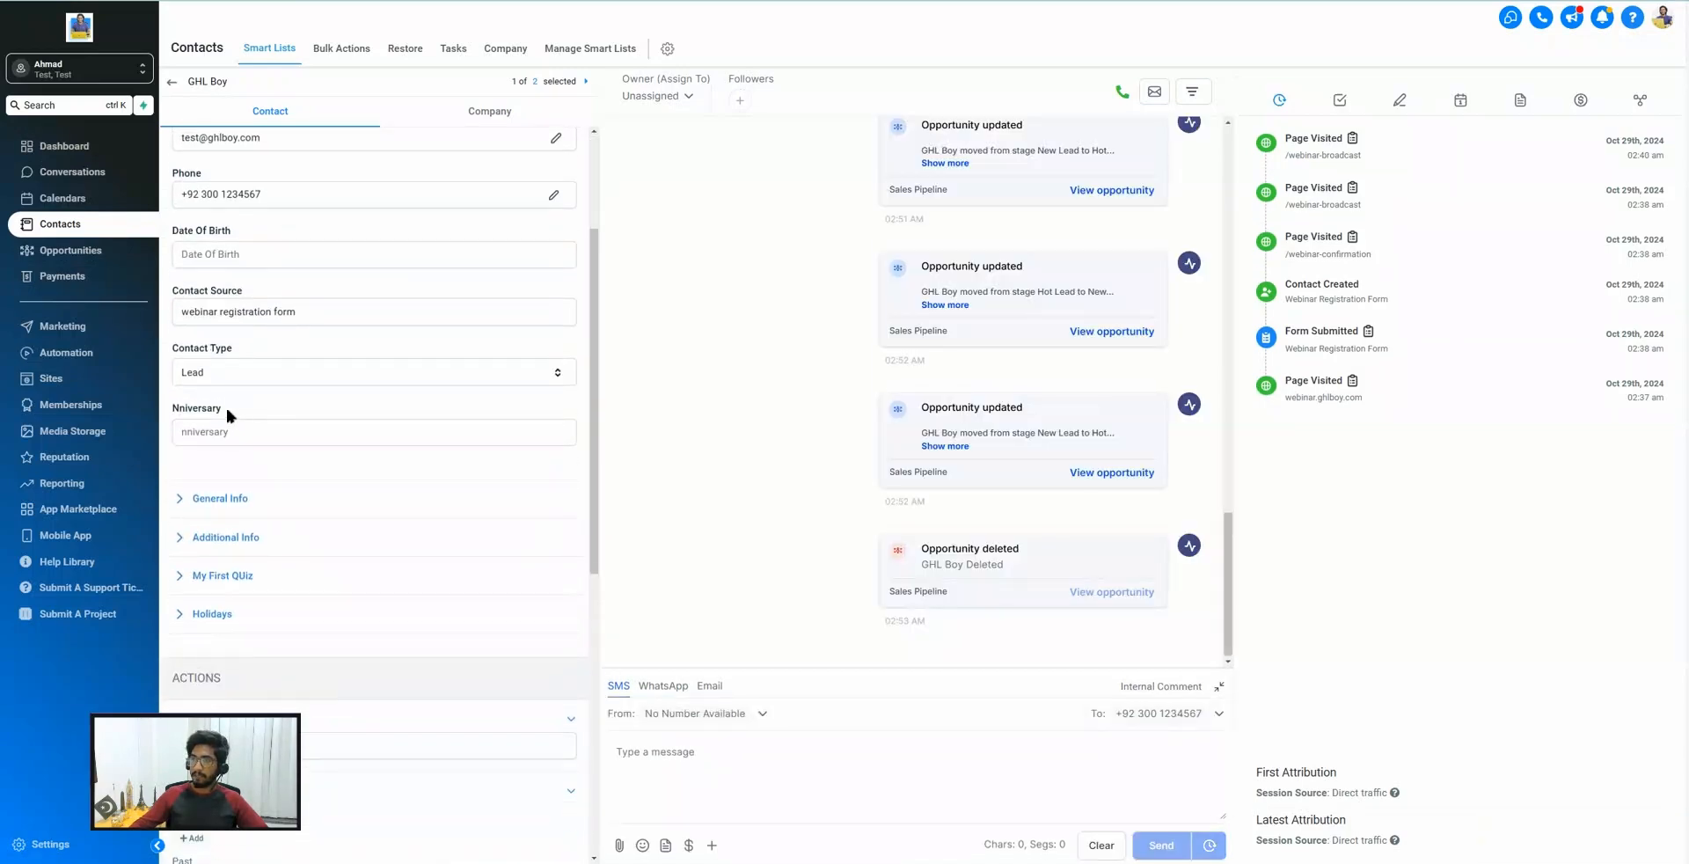
pyautogui.click(222, 431)
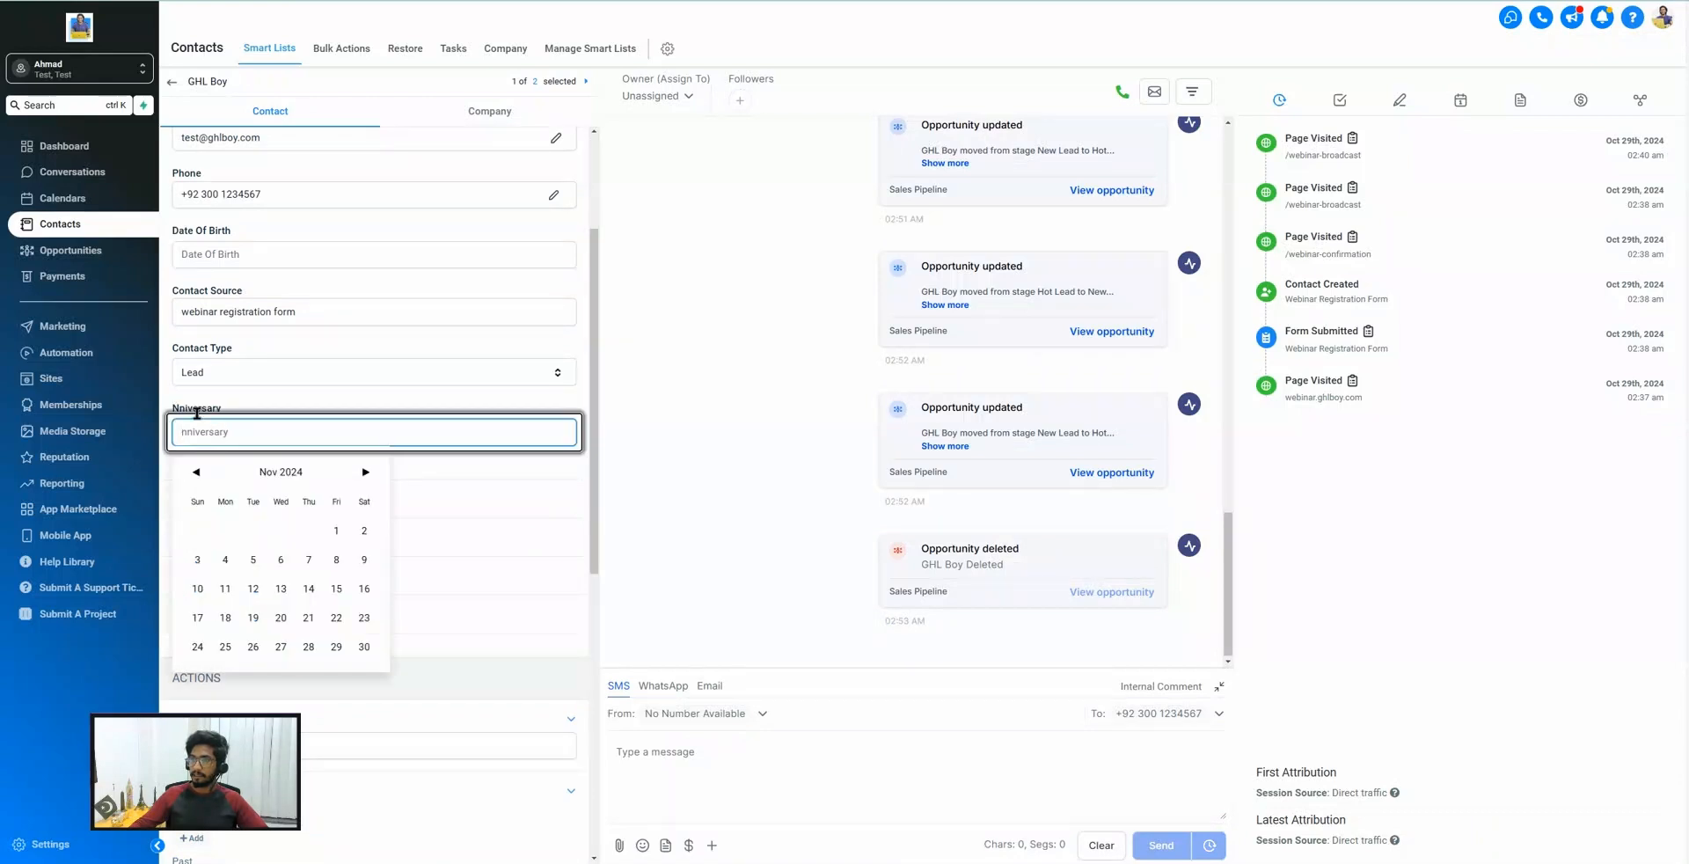
pyautogui.click(252, 560)
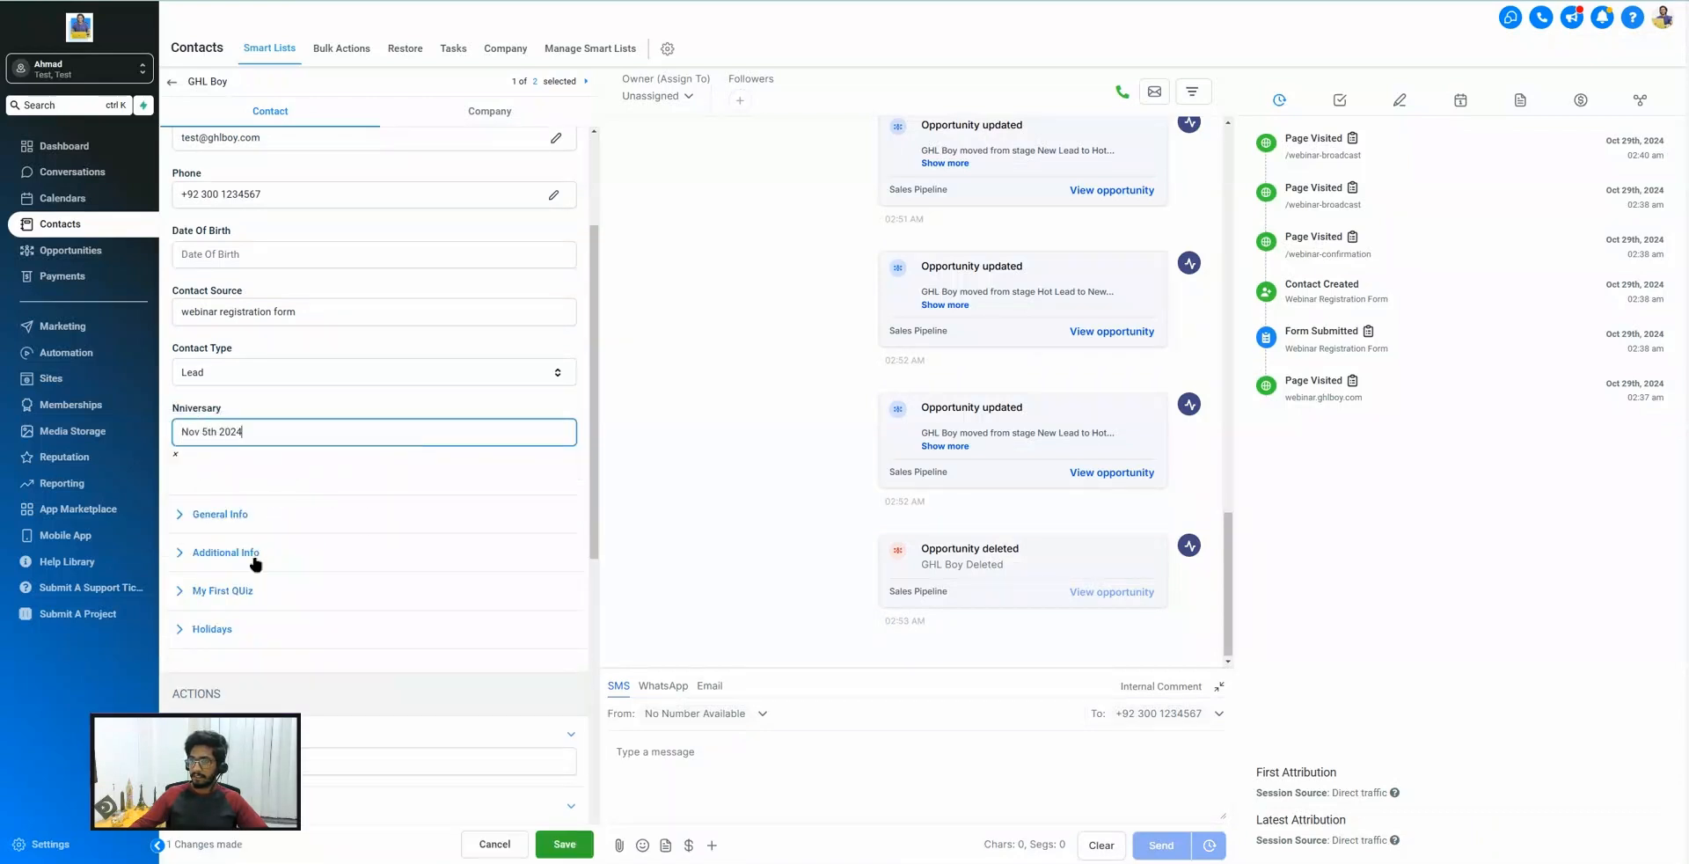
pyautogui.click(268, 389)
pyautogui.click(345, 289)
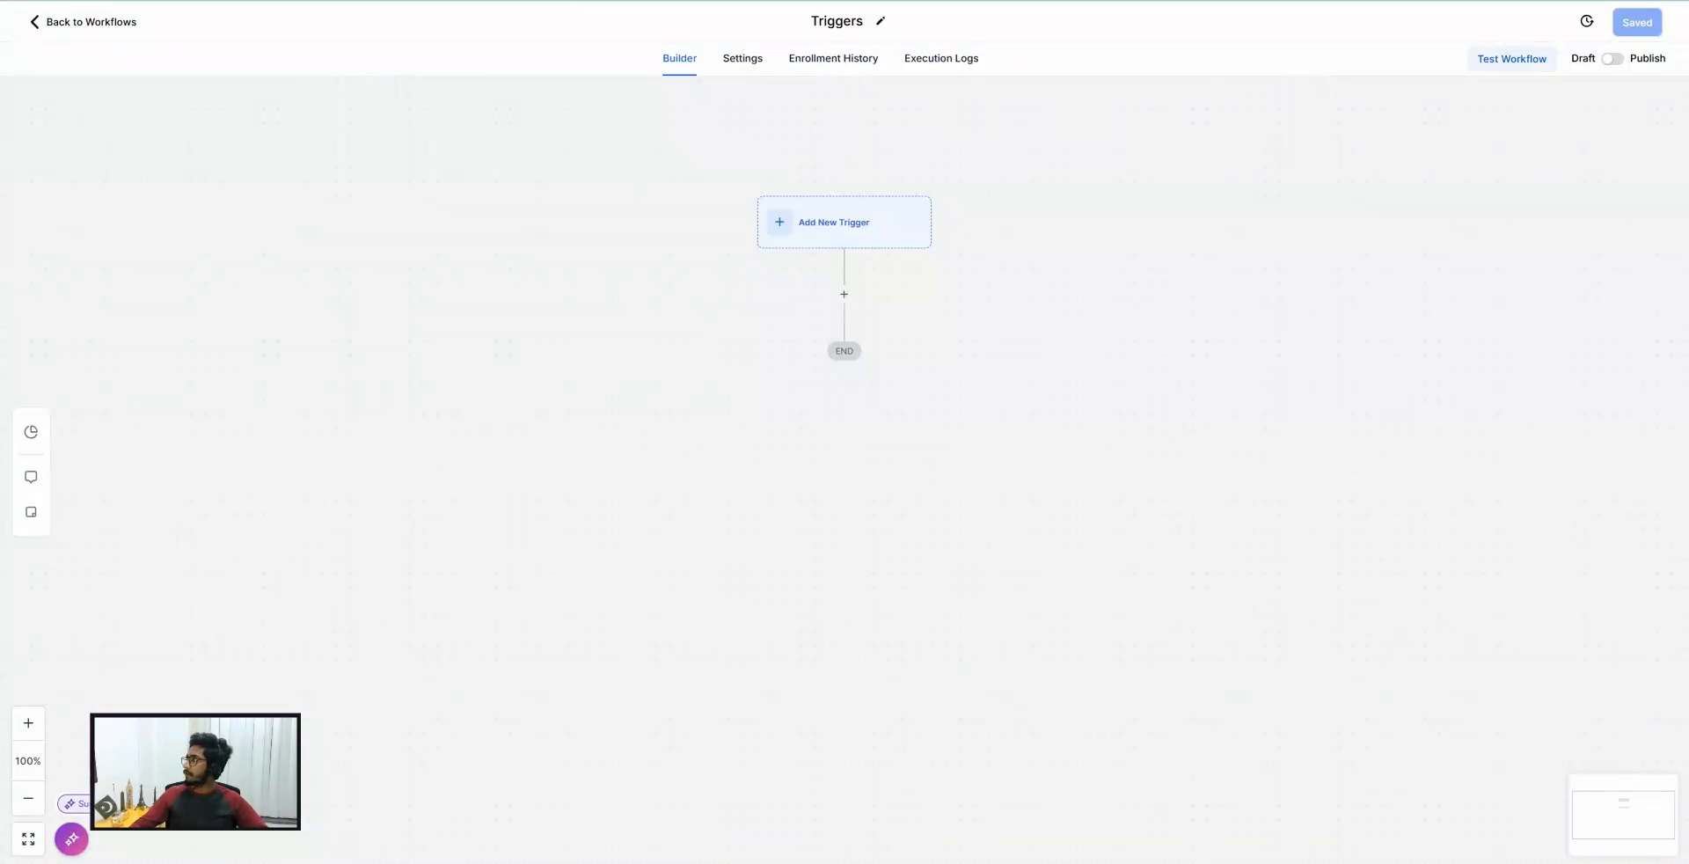
# Add a new Custom Date Reminder trigger to the Triggers workflow.
pyautogui.click(814, 226)
pyautogui.click(852, 231)
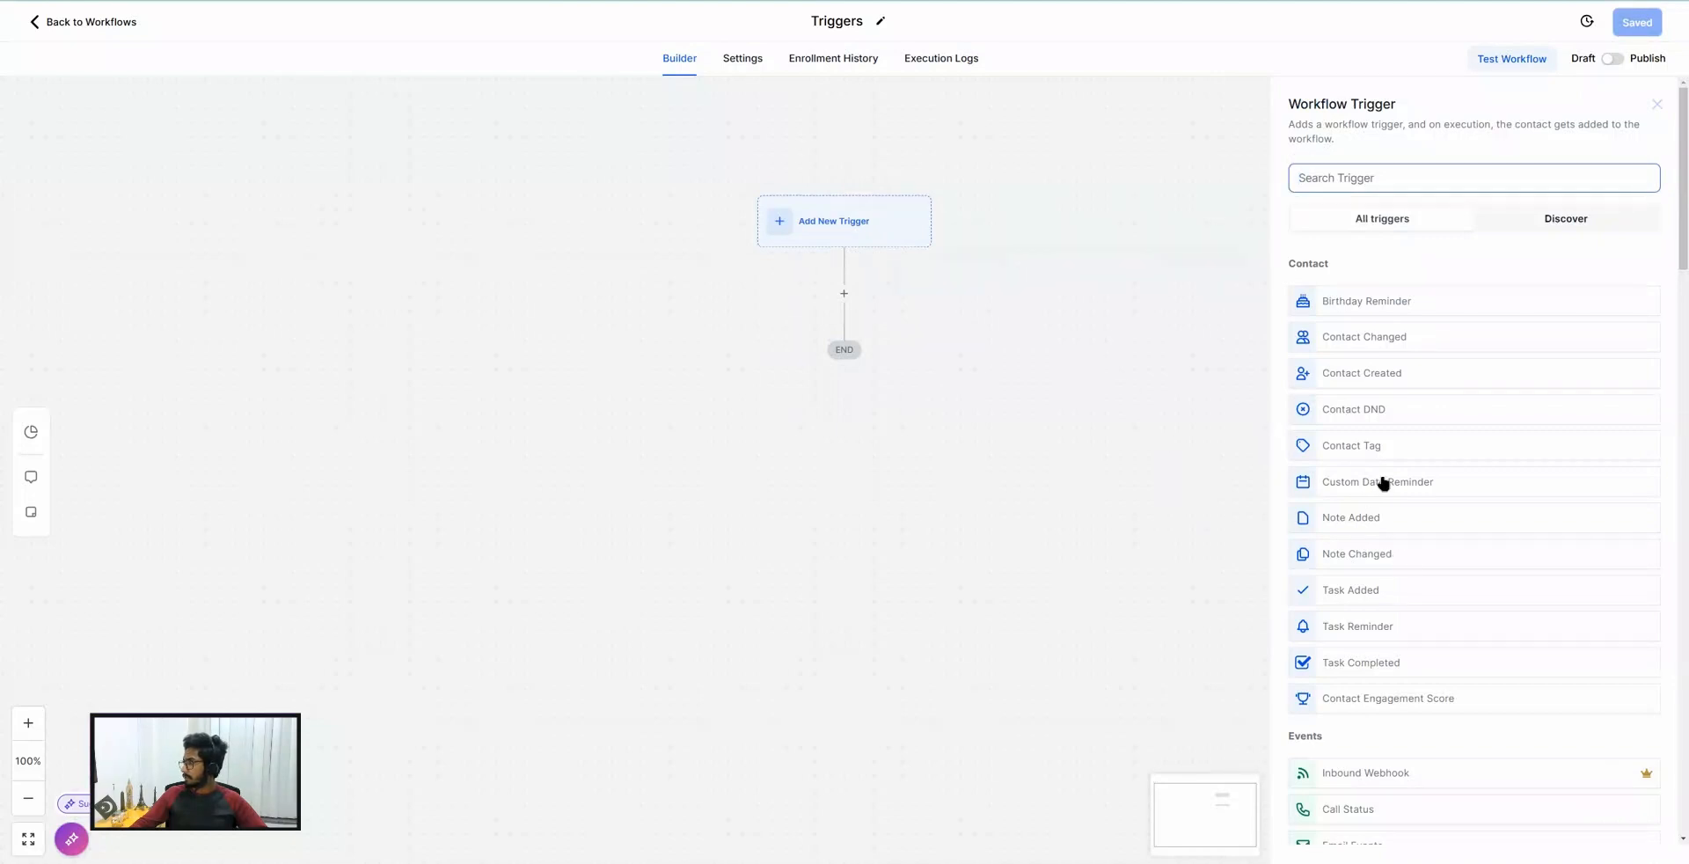
pyautogui.click(1377, 481)
# Add a Custom Date Field filter to the trigger and select the nniversary field.
pyautogui.click(1084, 317)
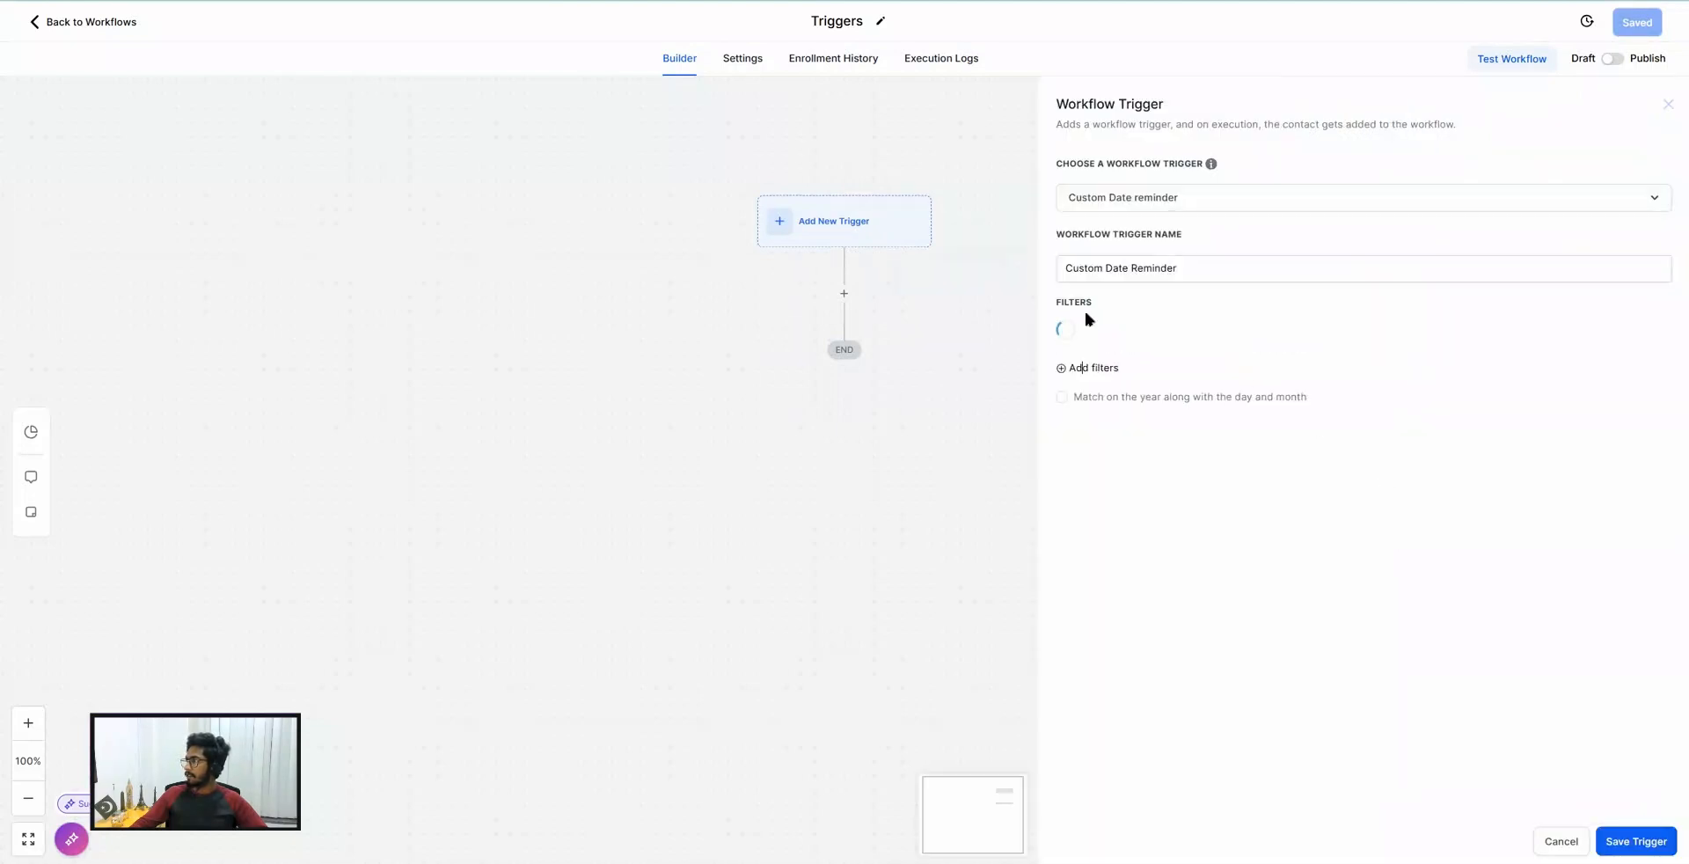
pyautogui.click(1086, 333)
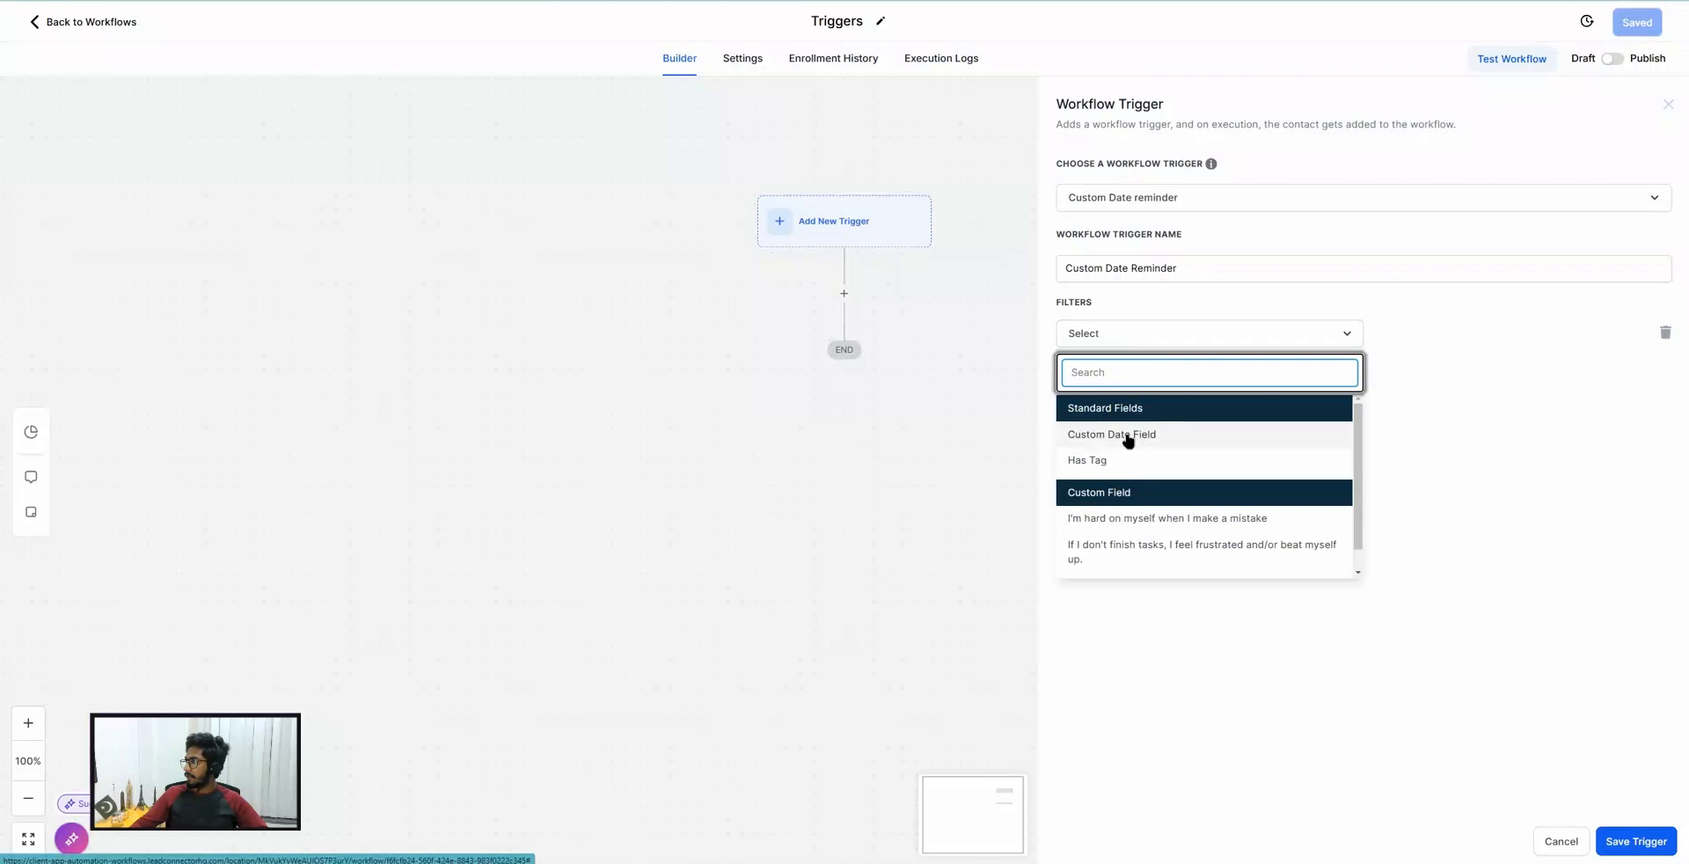
pyautogui.click(1097, 434)
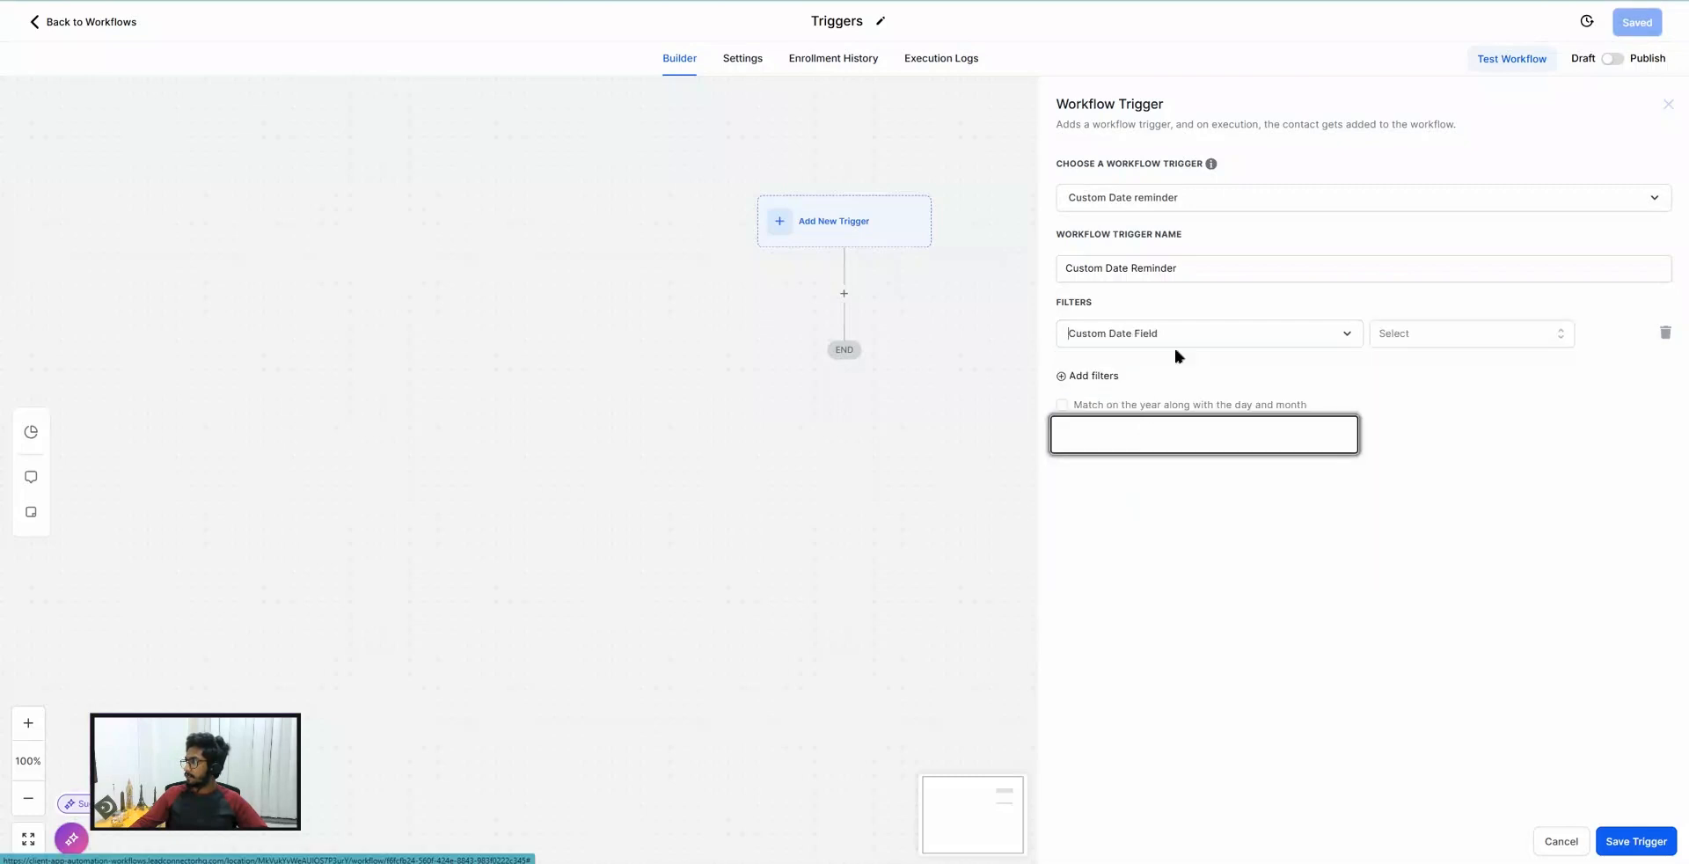
pyautogui.click(1412, 333)
pyautogui.scroll(-3, 1433, 420)
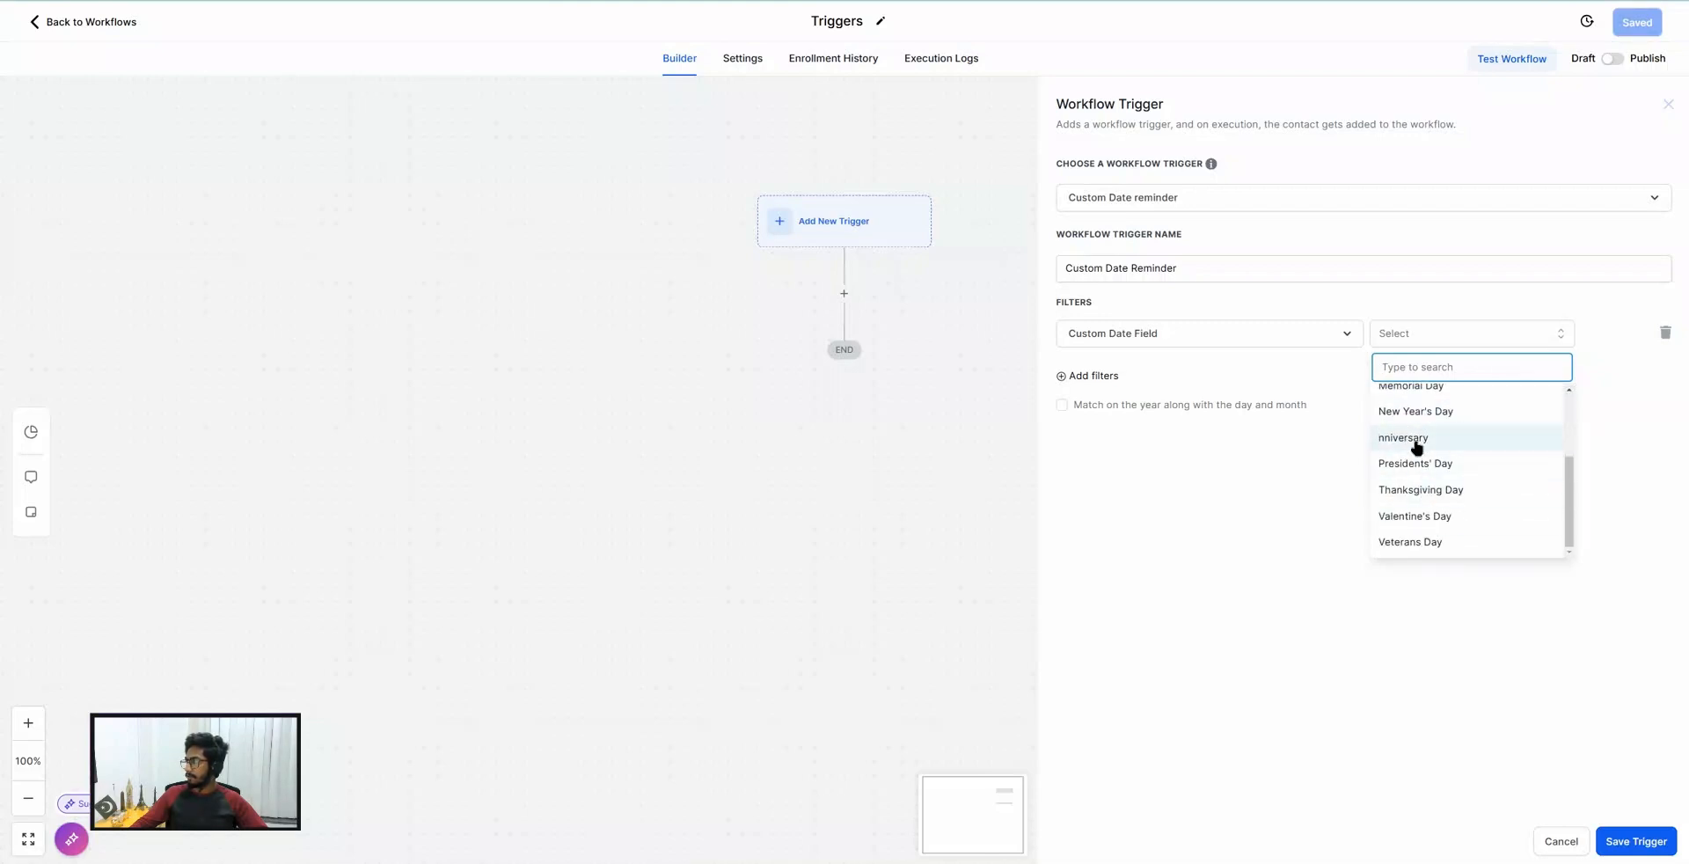
pyautogui.click(1416, 444)
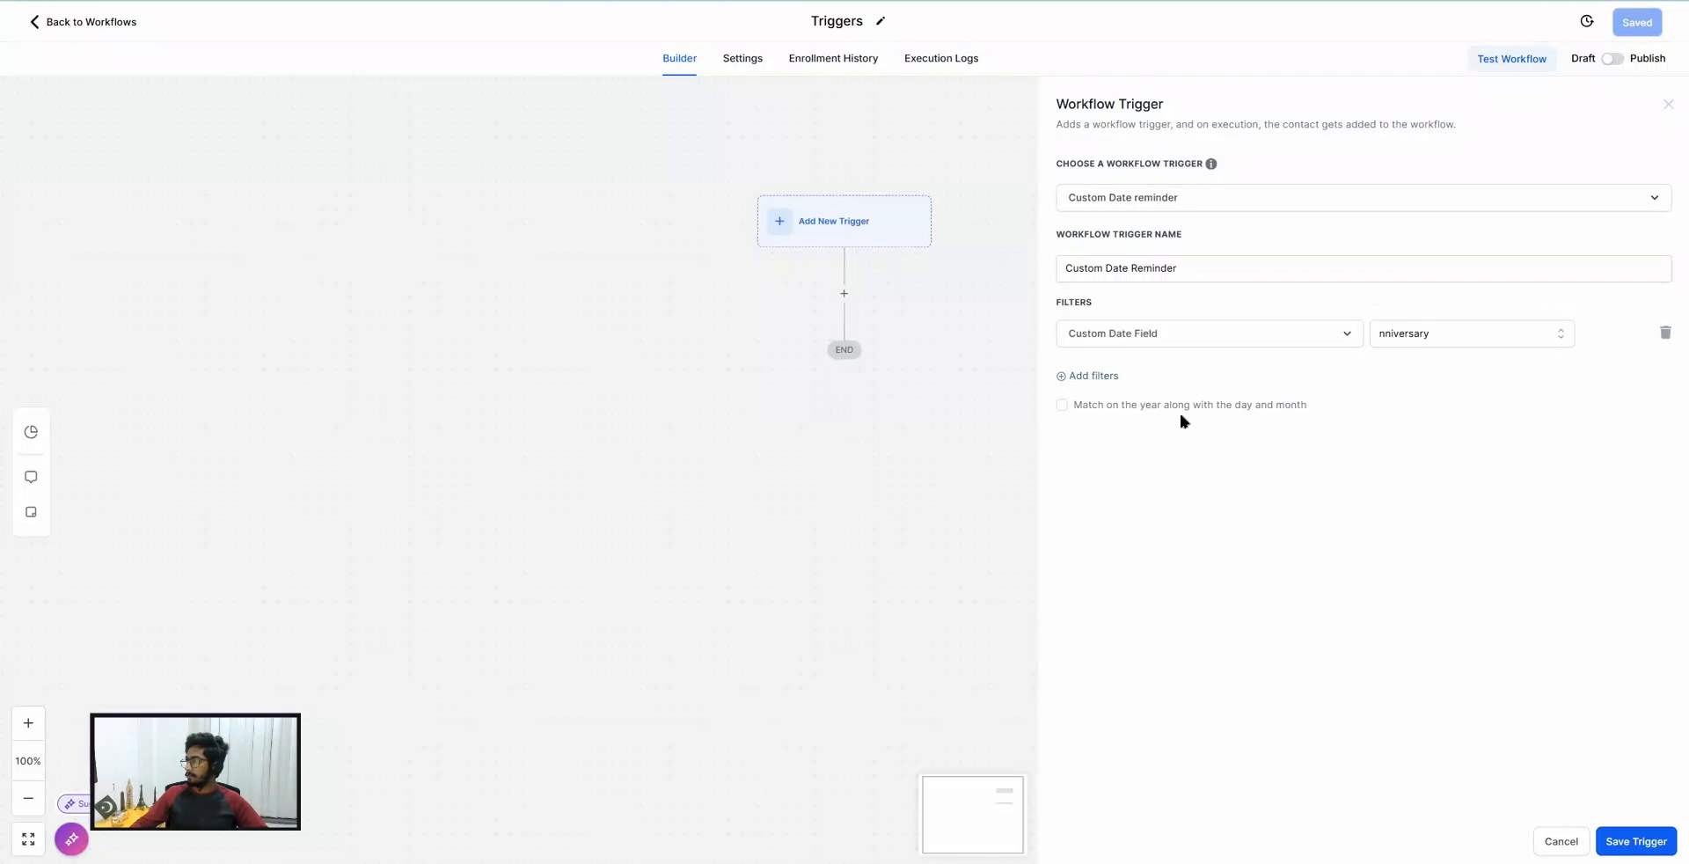
# Enable matching on the year along with the day and month, and save the Custom Date Reminder trigger.
pyautogui.moveTo(1317, 413); pyautogui.dragTo(1138, 411)
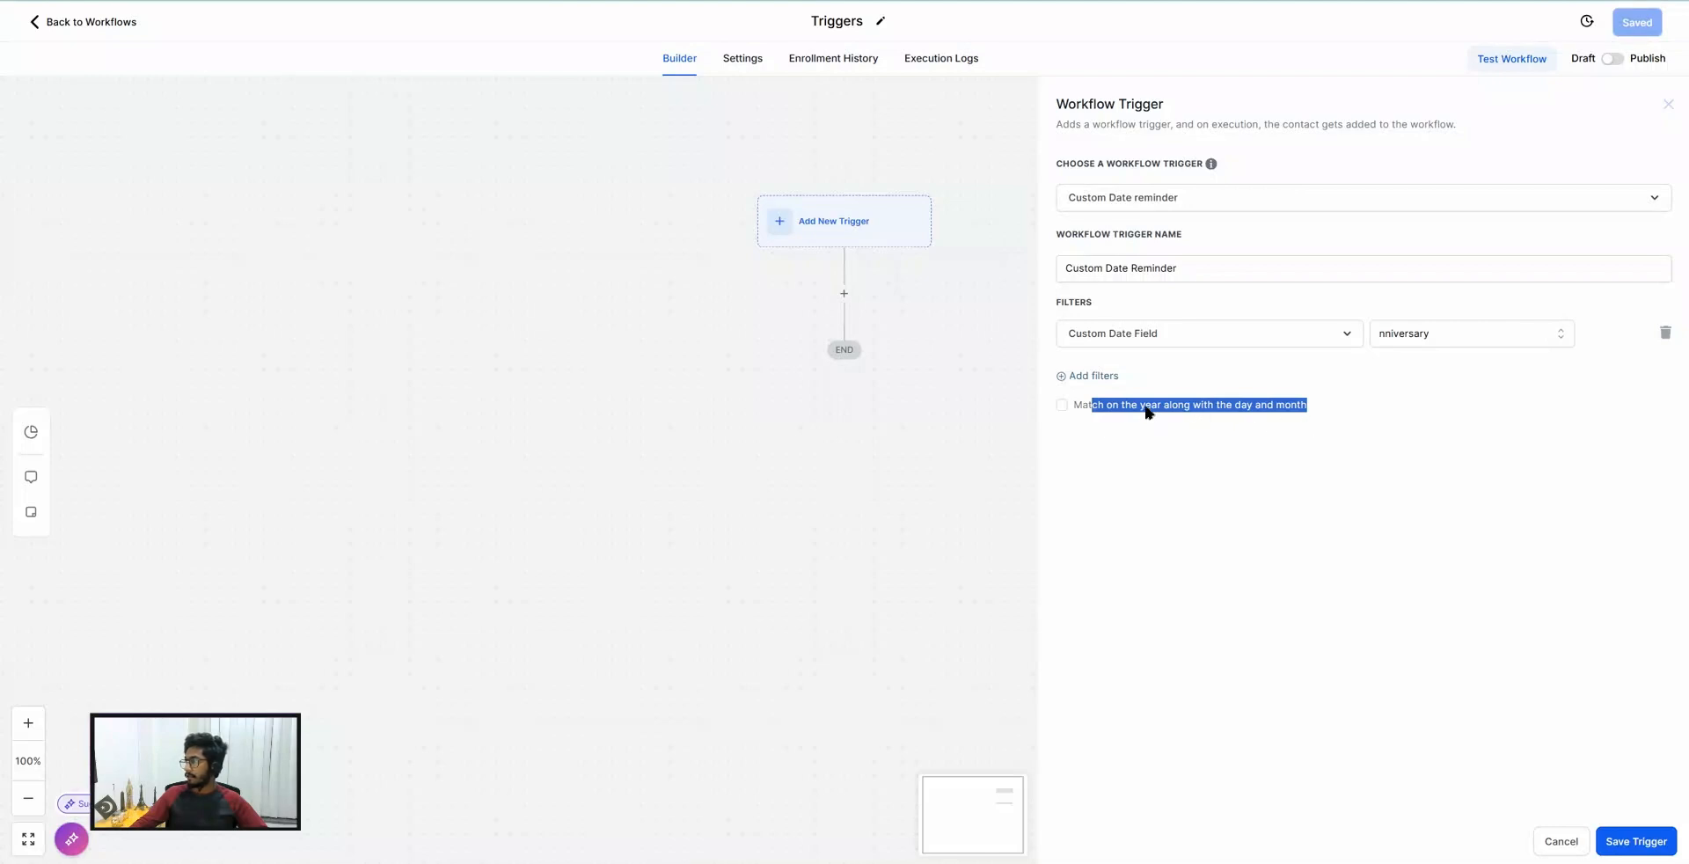
pyautogui.click(1153, 414)
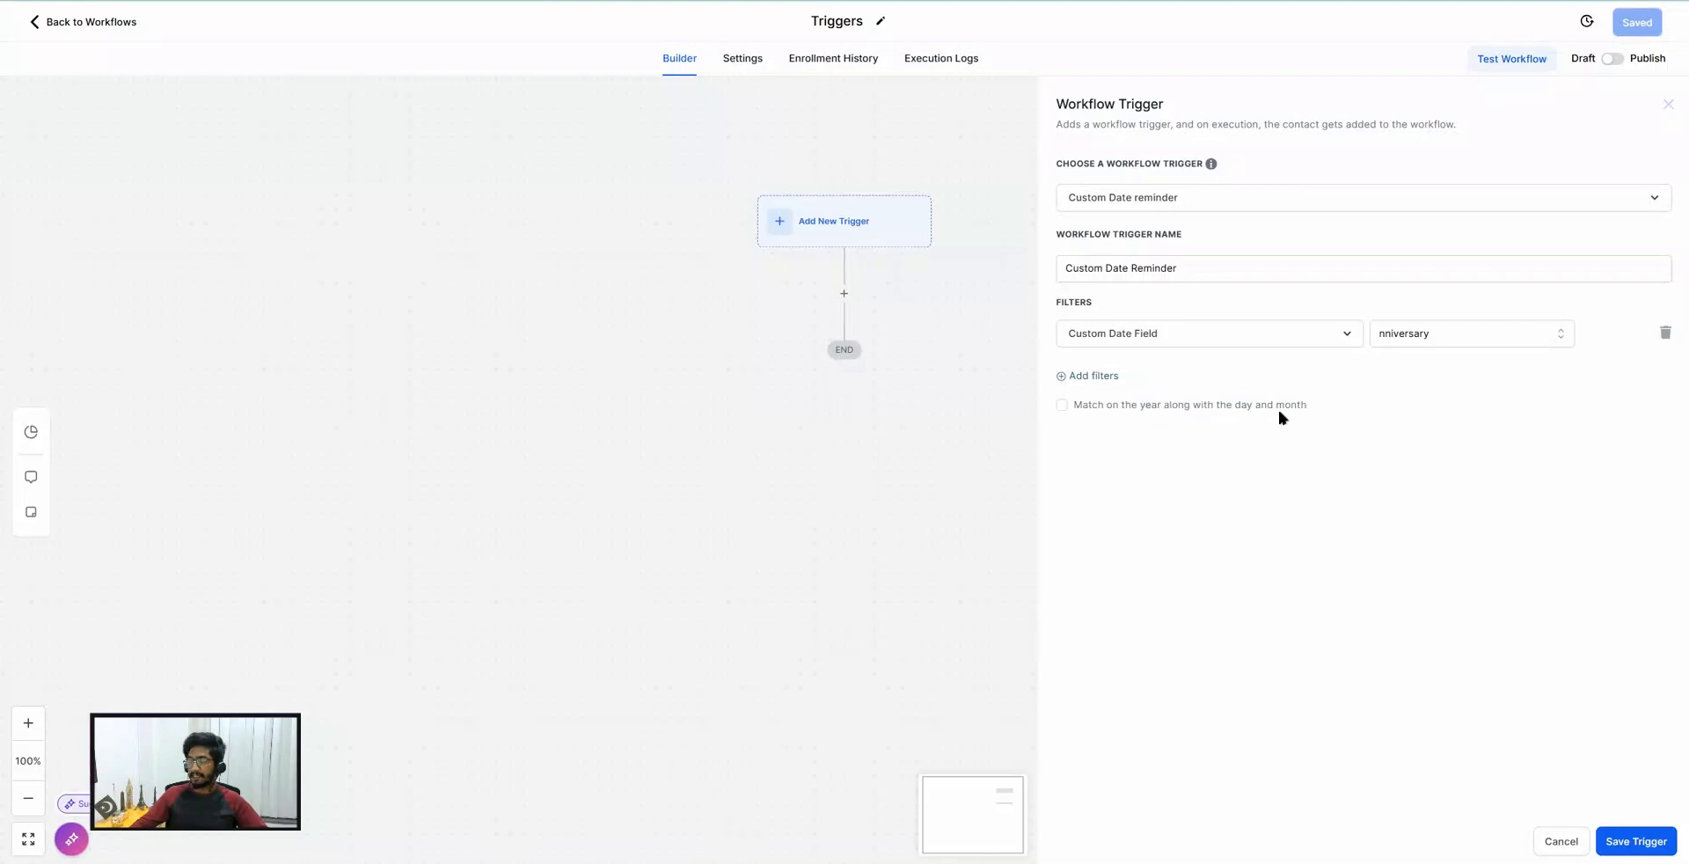
pyautogui.click(1062, 405)
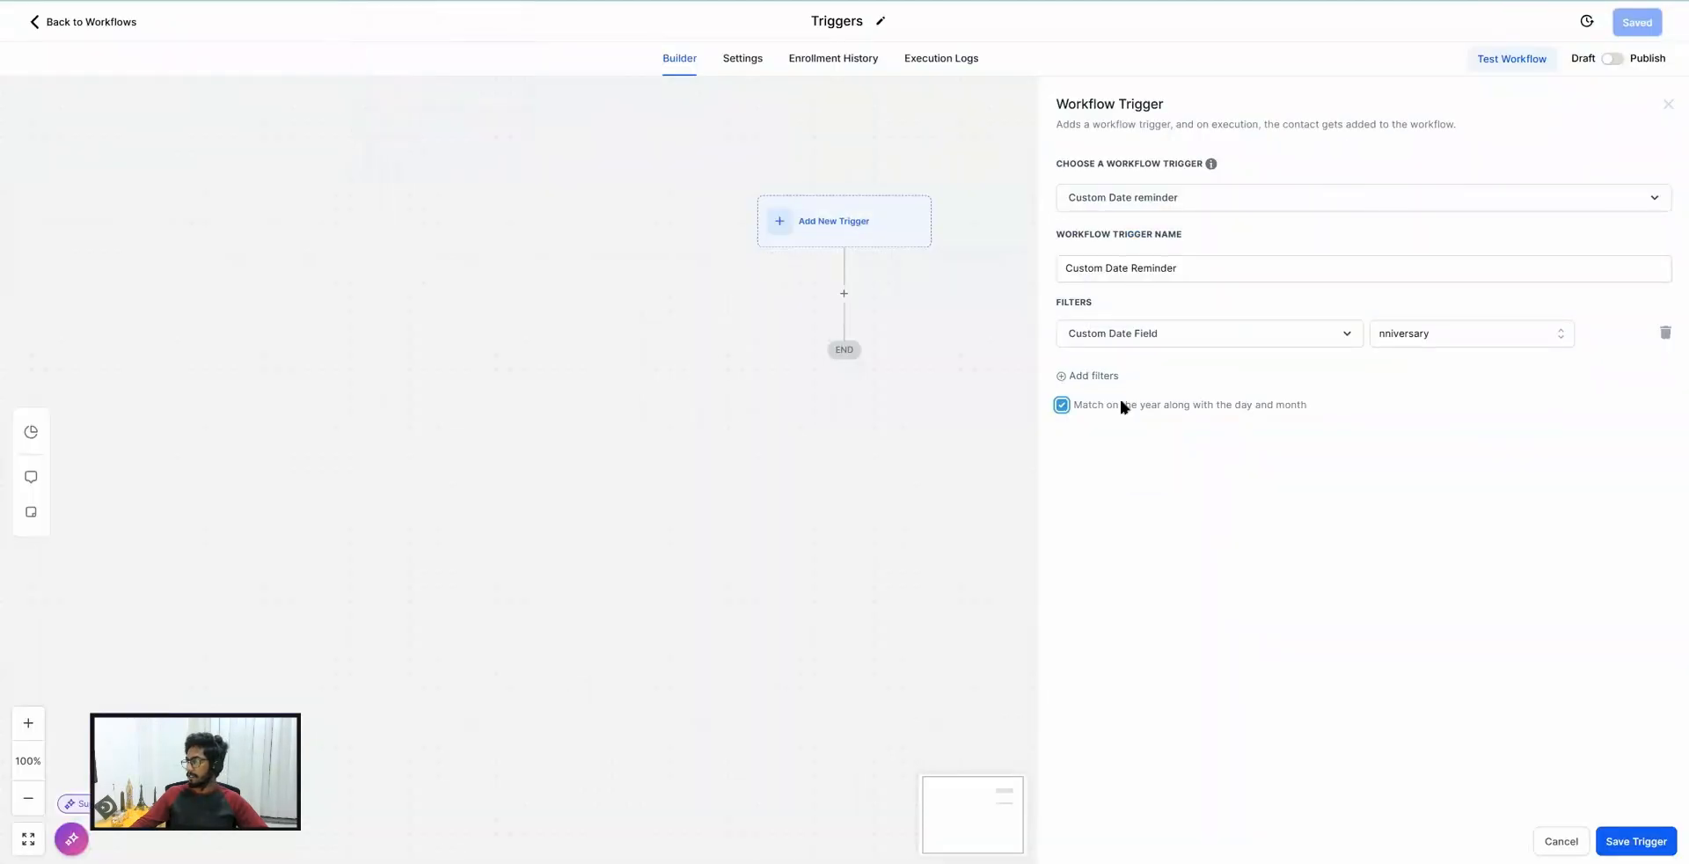
pyautogui.click(1648, 840)
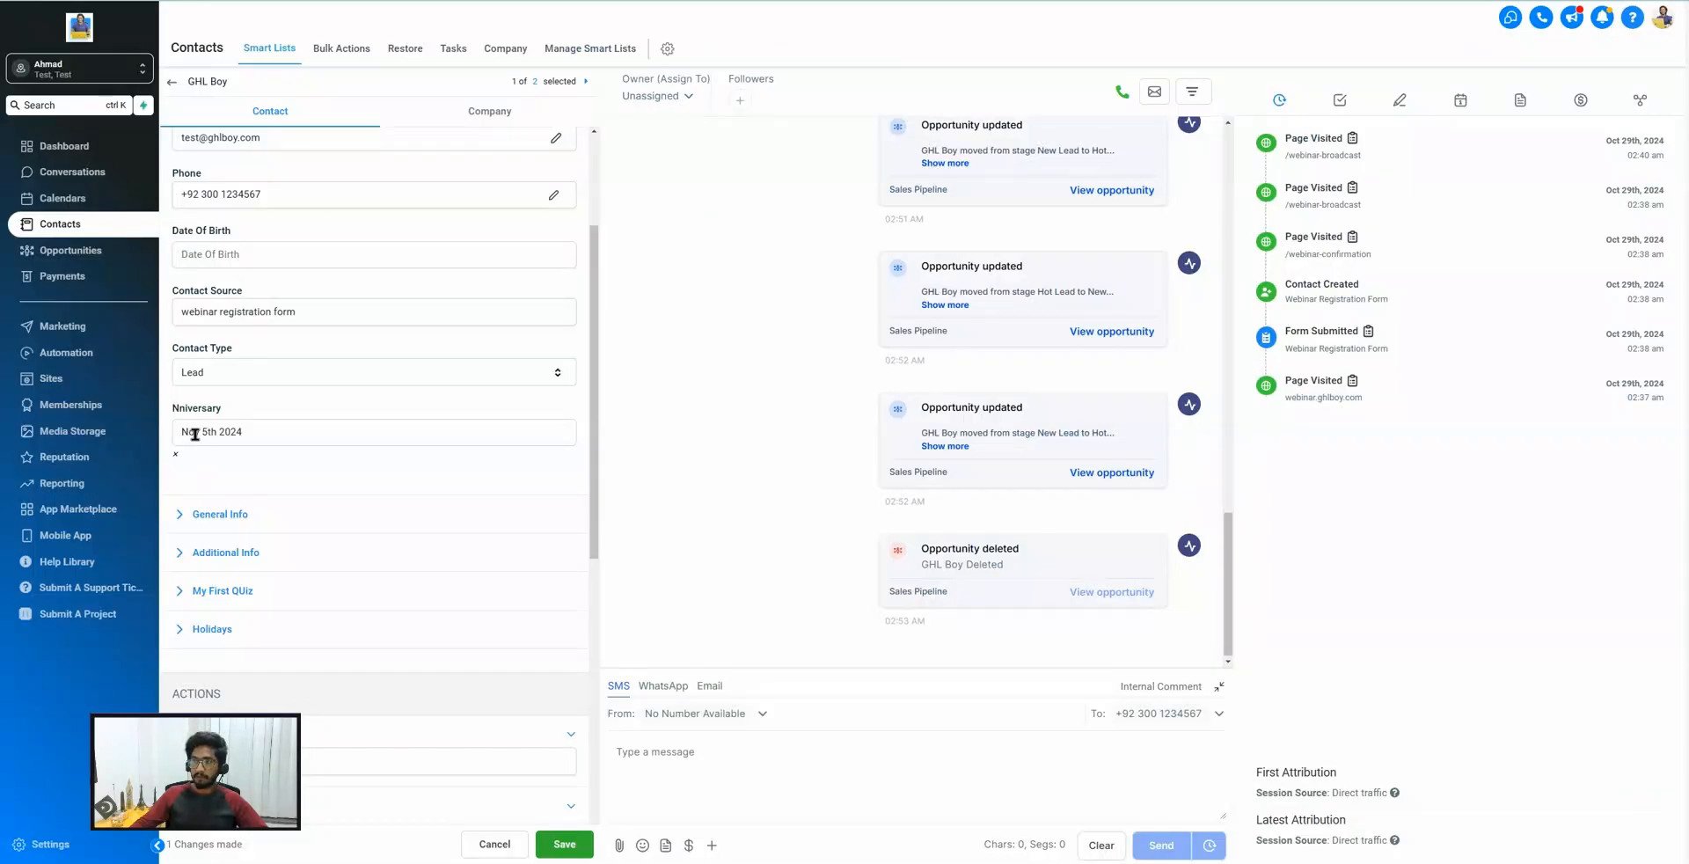
pyautogui.click(270, 292)
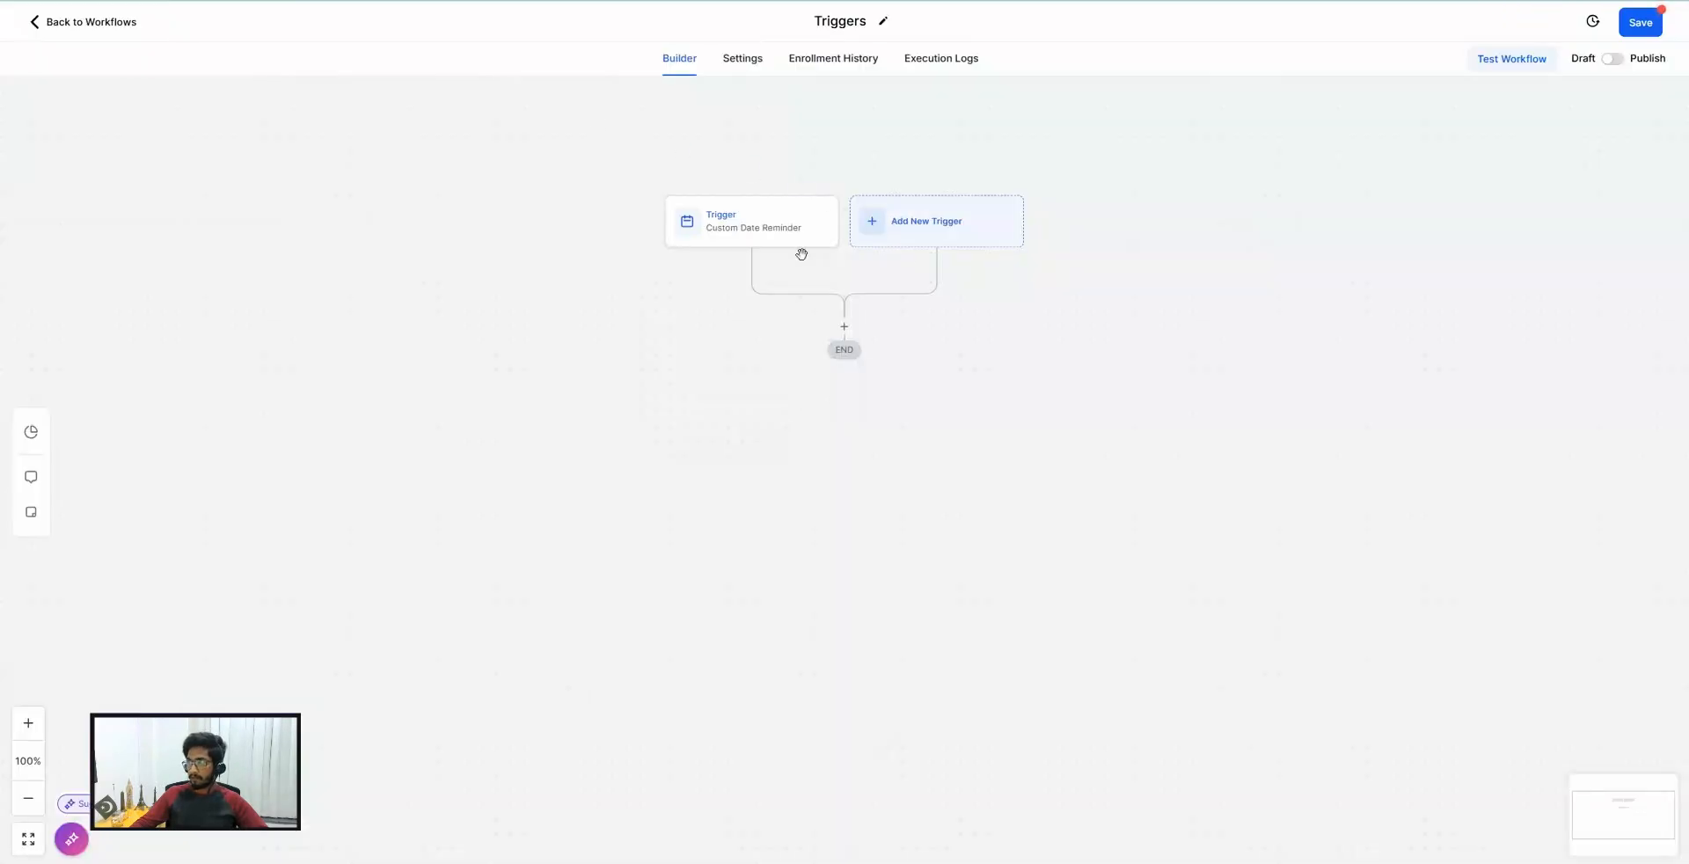
# Reopen the Custom Date Reminder trigger and change its type to Note Added.
pyautogui.click(755, 227)
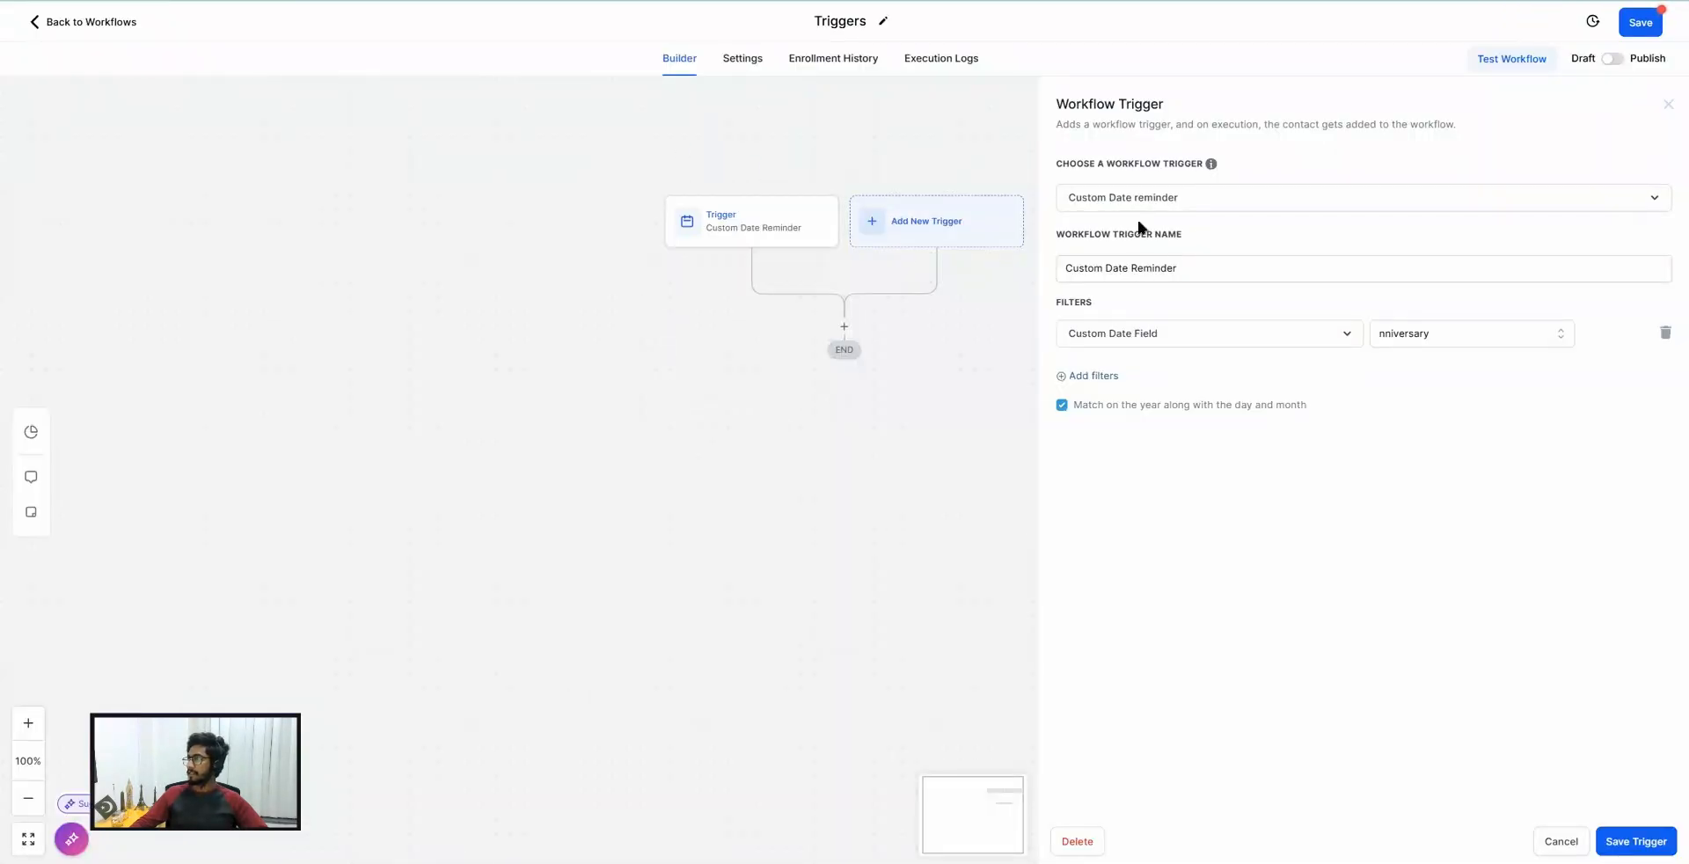
pyautogui.click(1122, 198)
pyautogui.scroll(-5, 1143, 347)
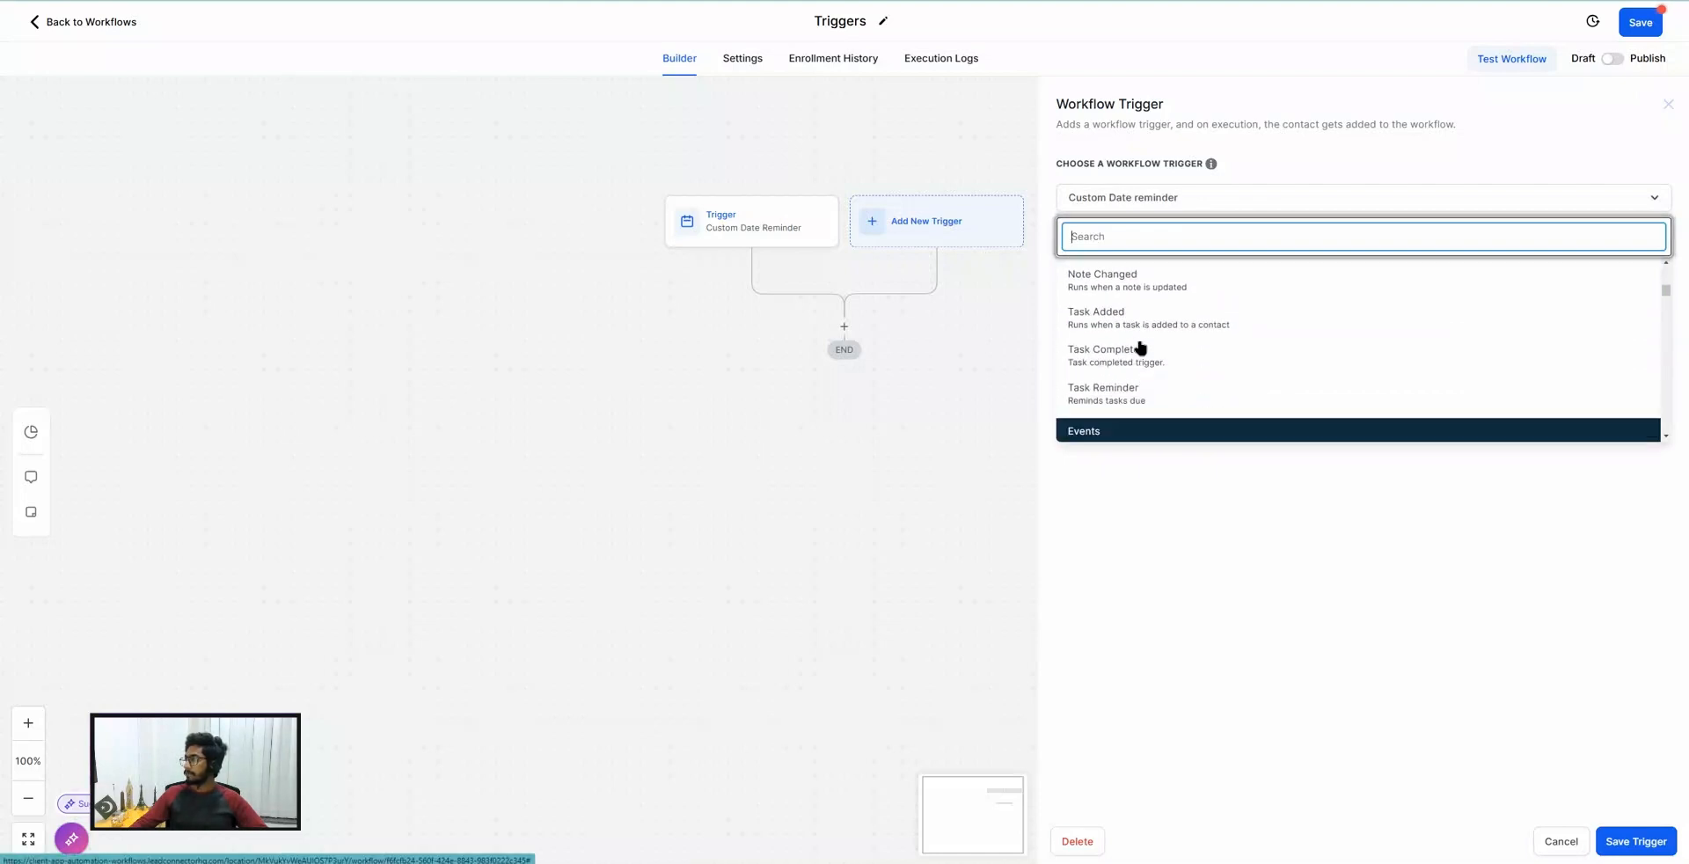
pyautogui.scroll(3, 1143, 350)
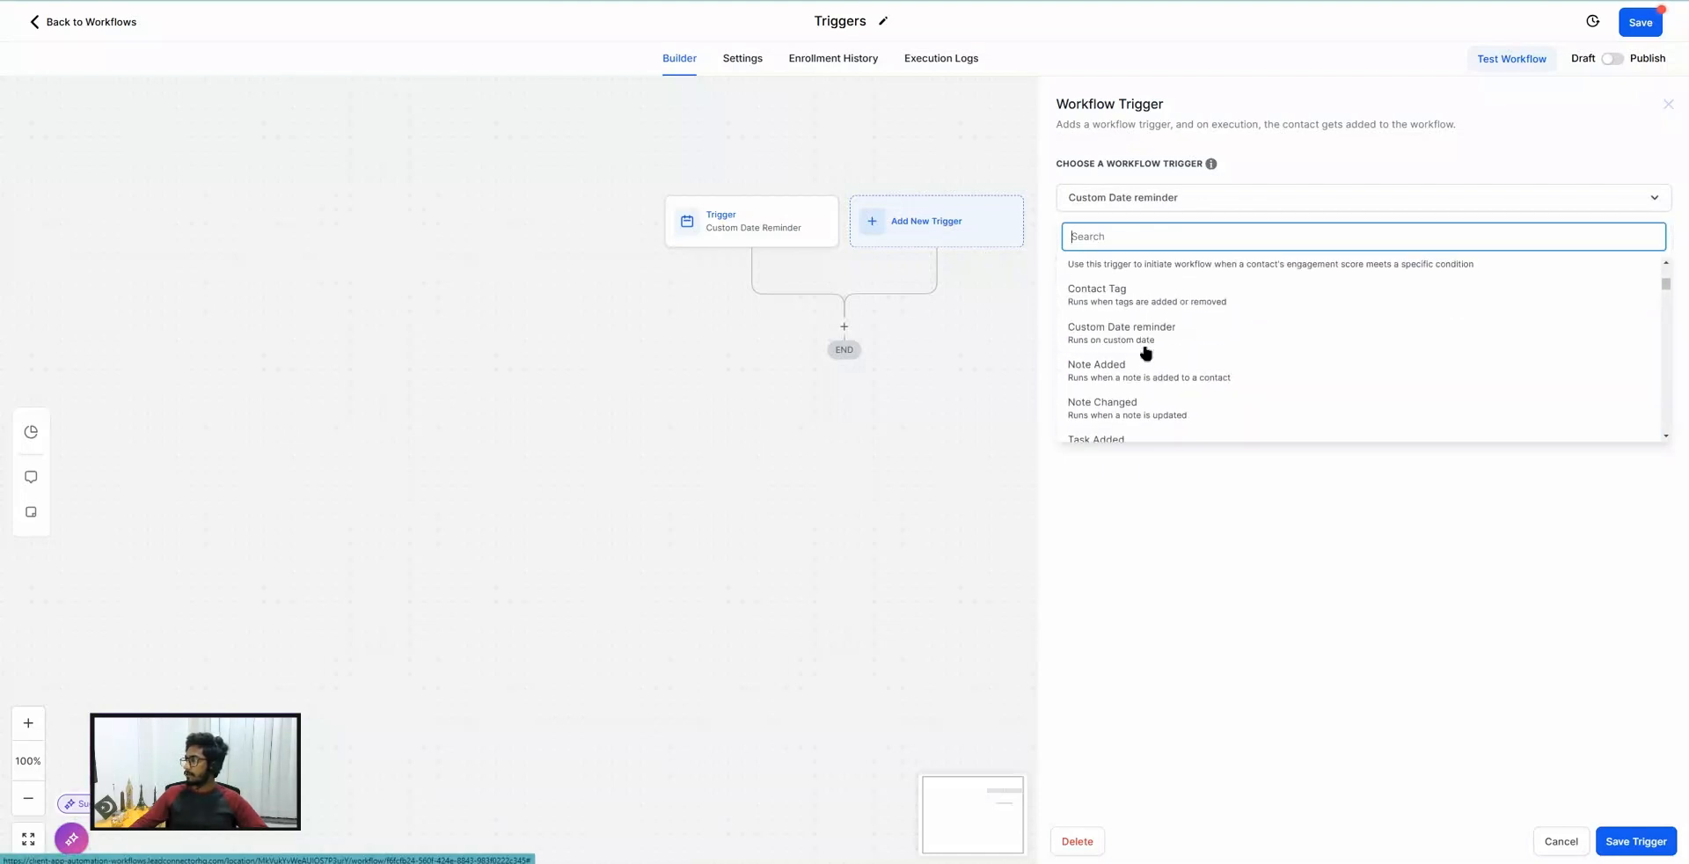
pyautogui.click(1100, 378)
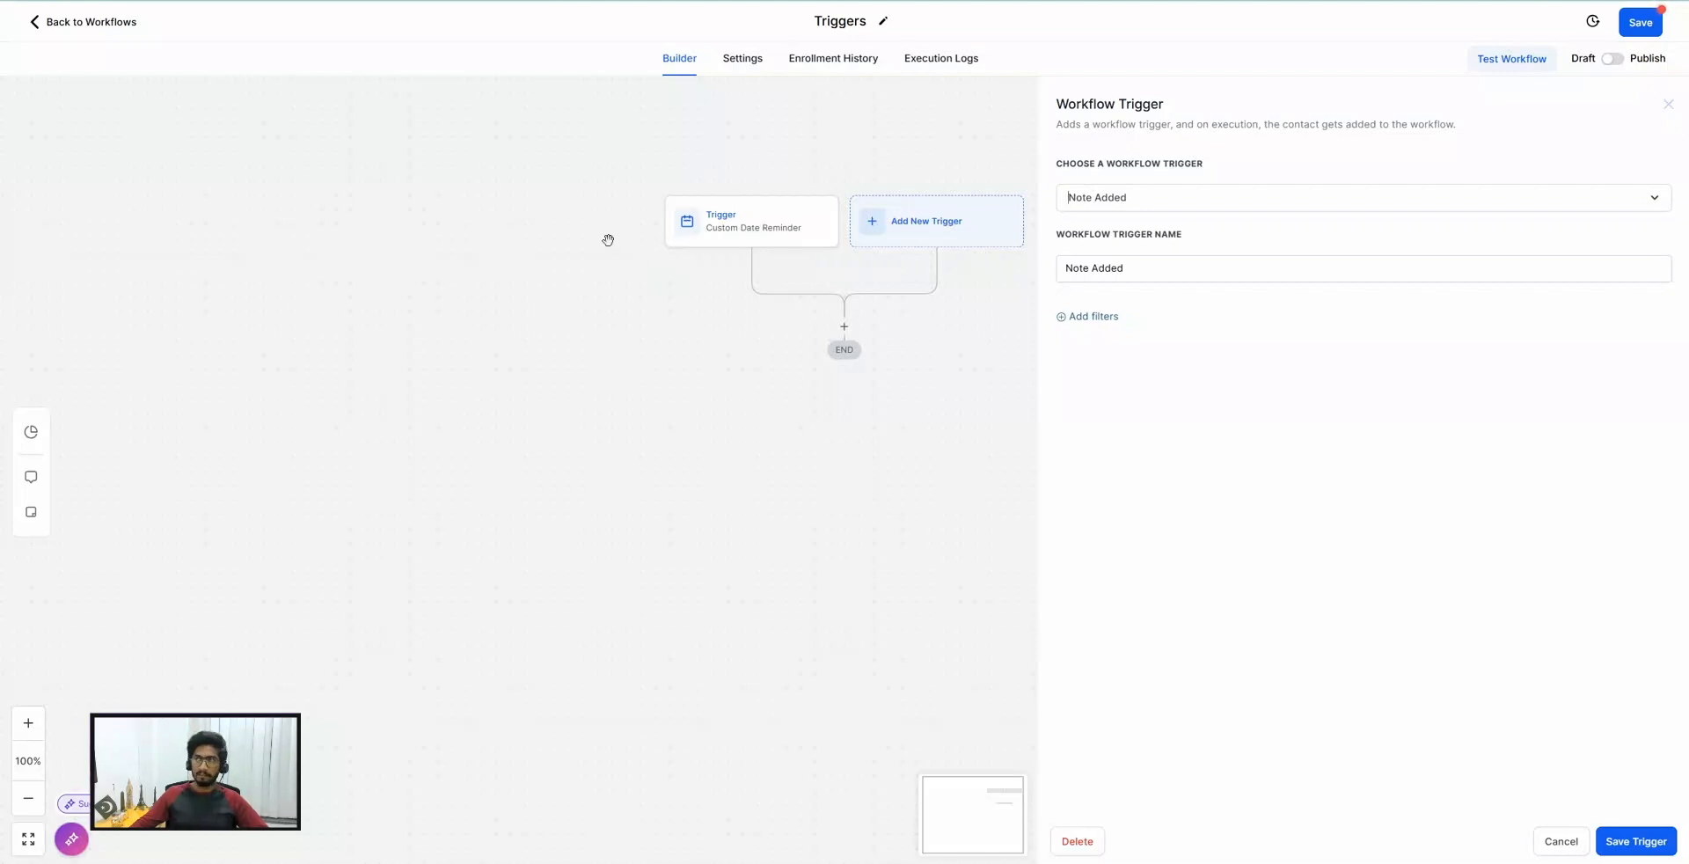
# Examine the new-note form in the contact's notes and close it without saving.
pyautogui.hotkey('ctrl', 'Tab')
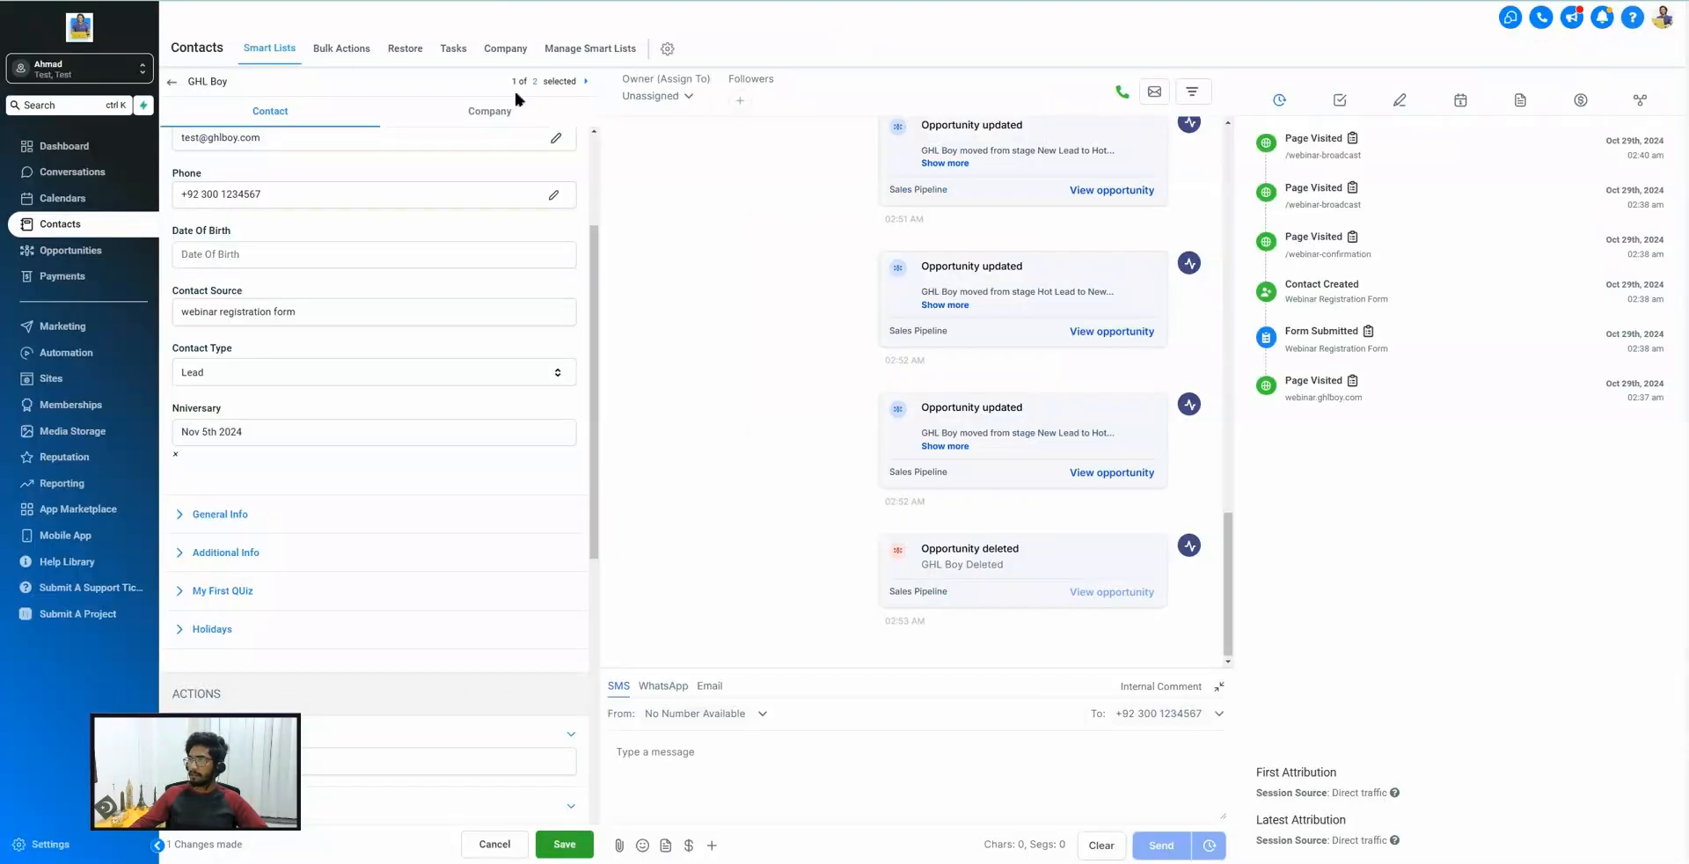
pyautogui.click(1398, 102)
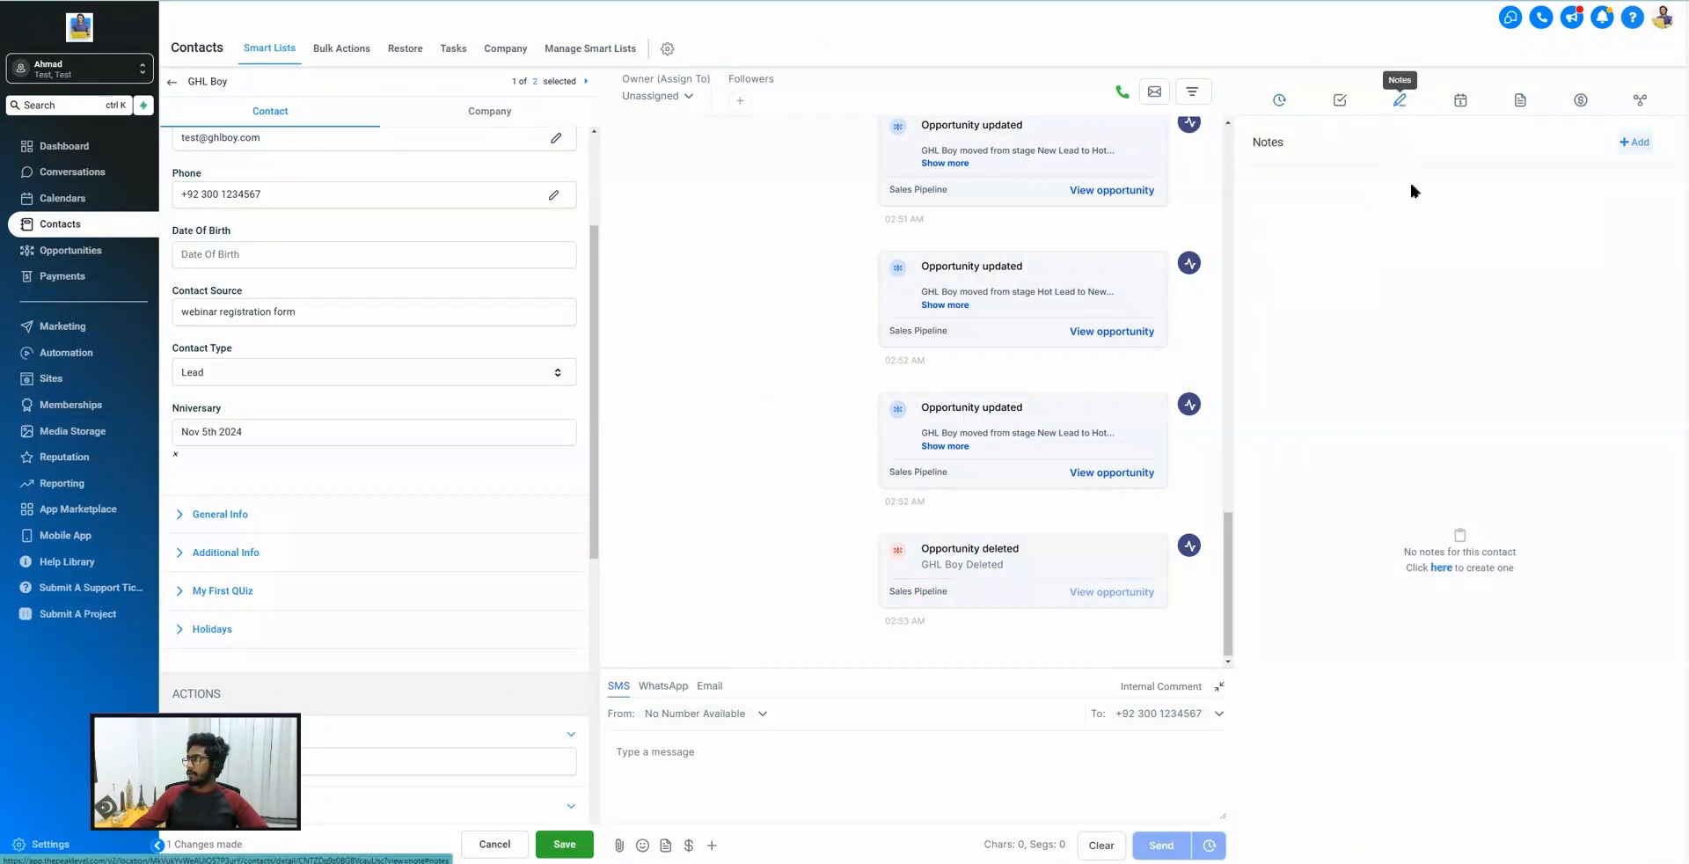
pyautogui.click(1638, 146)
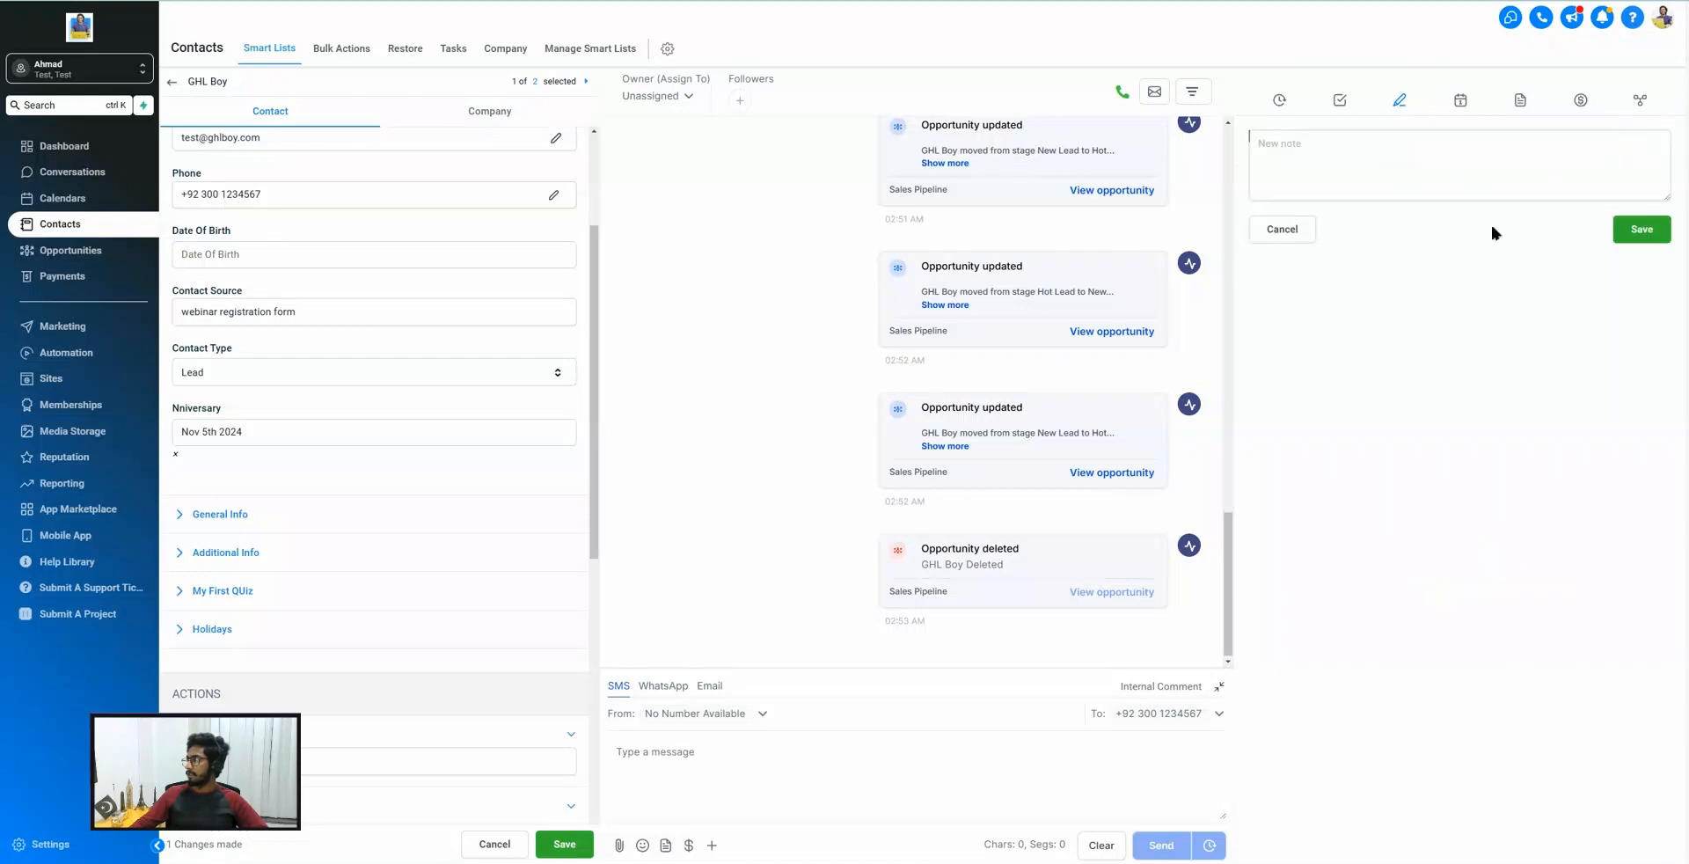
pyautogui.click(1285, 228)
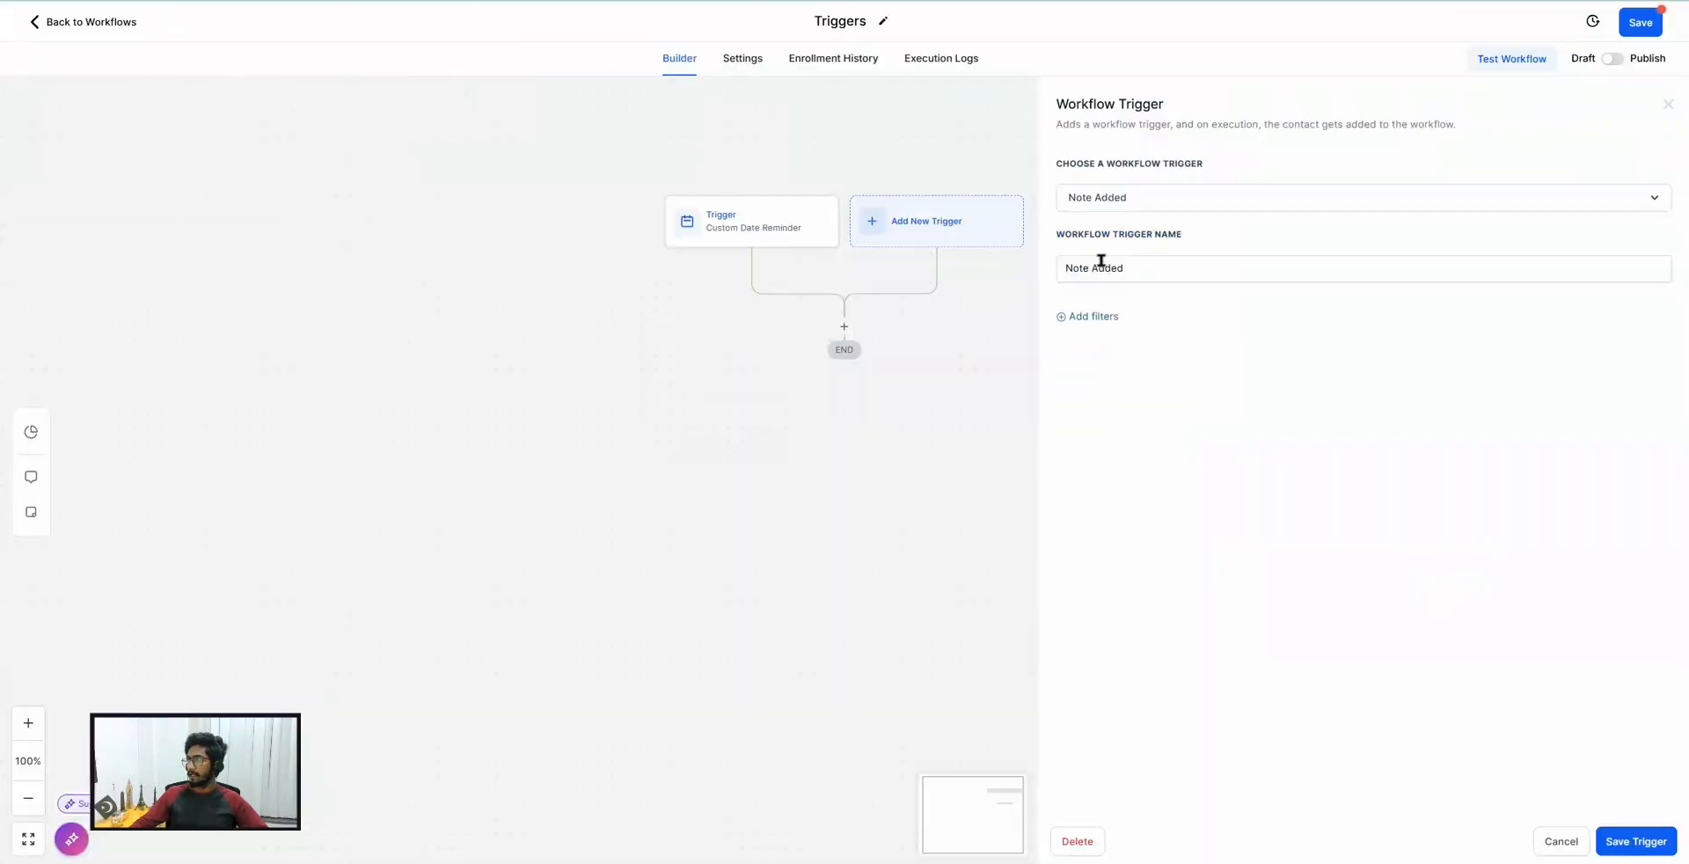
# Change the workflow trigger type to Note Changed.
pyautogui.click(1112, 199)
pyautogui.scroll(-3, 1152, 370)
pyautogui.scroll(-1, 1154, 374)
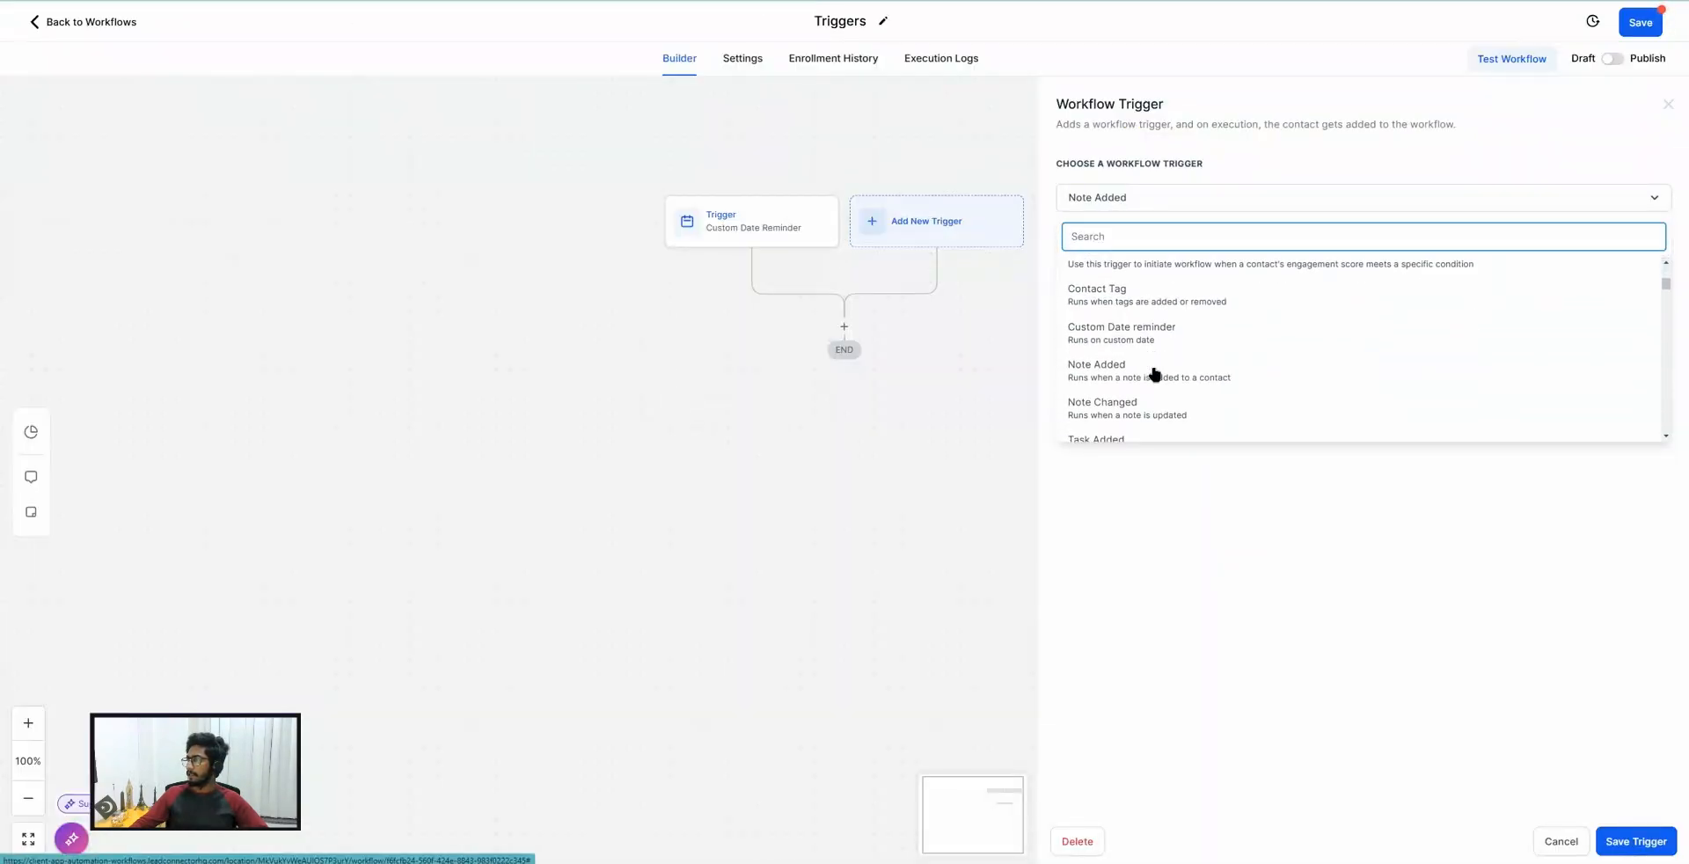
pyautogui.click(1105, 410)
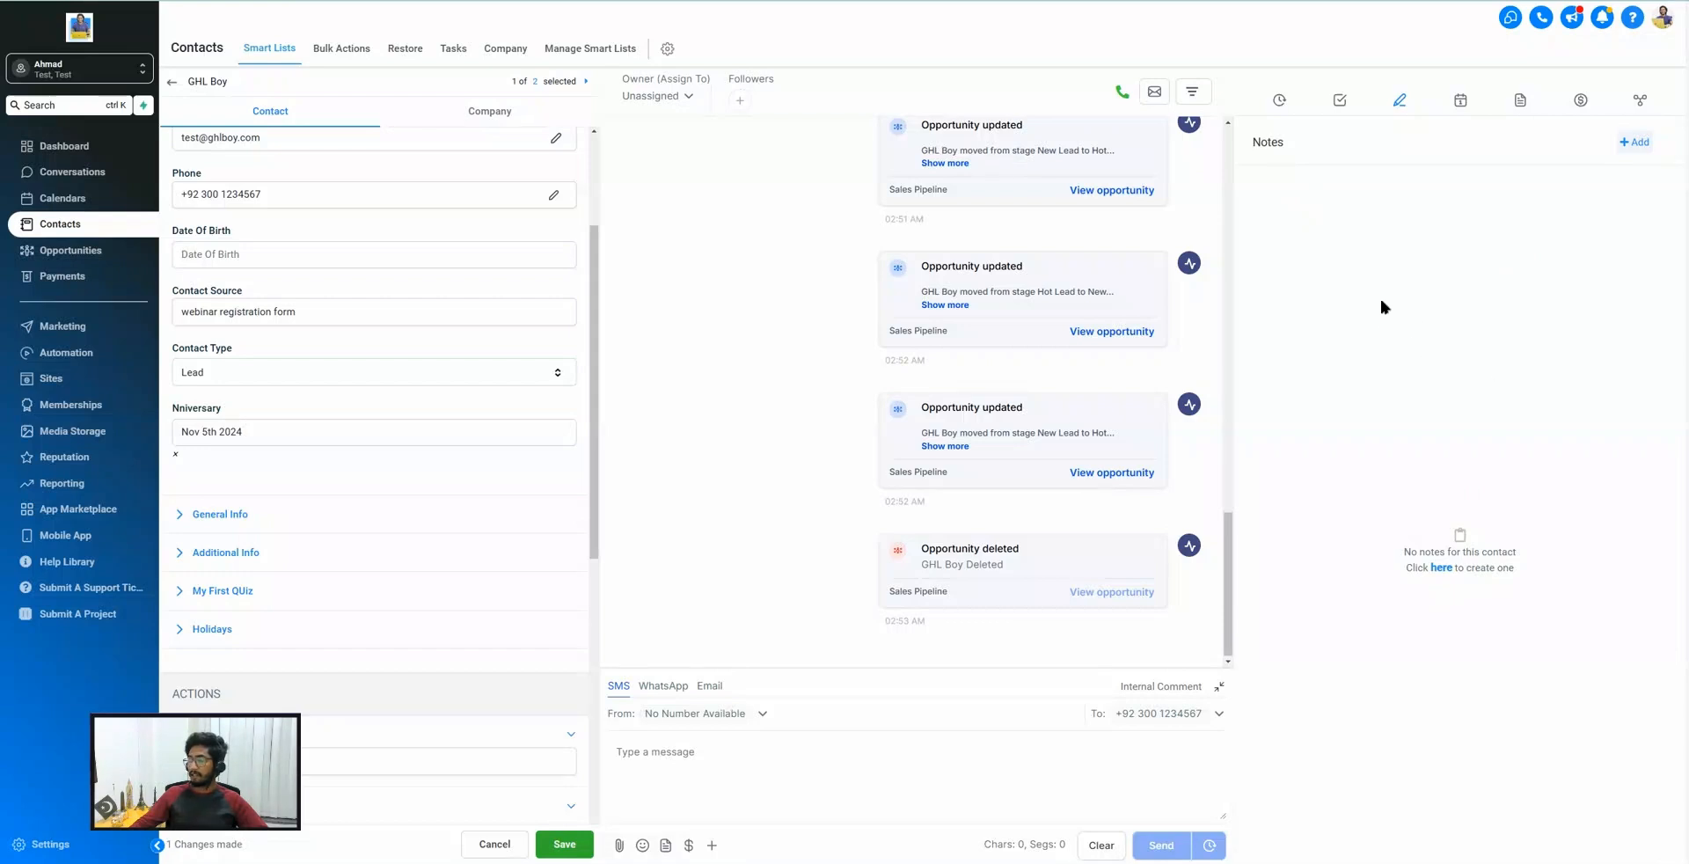
# Add and save a contact note reading "test", then open that note for editing.
pyautogui.click(1636, 141)
pyautogui.click(1311, 170)
pyautogui.write('test')
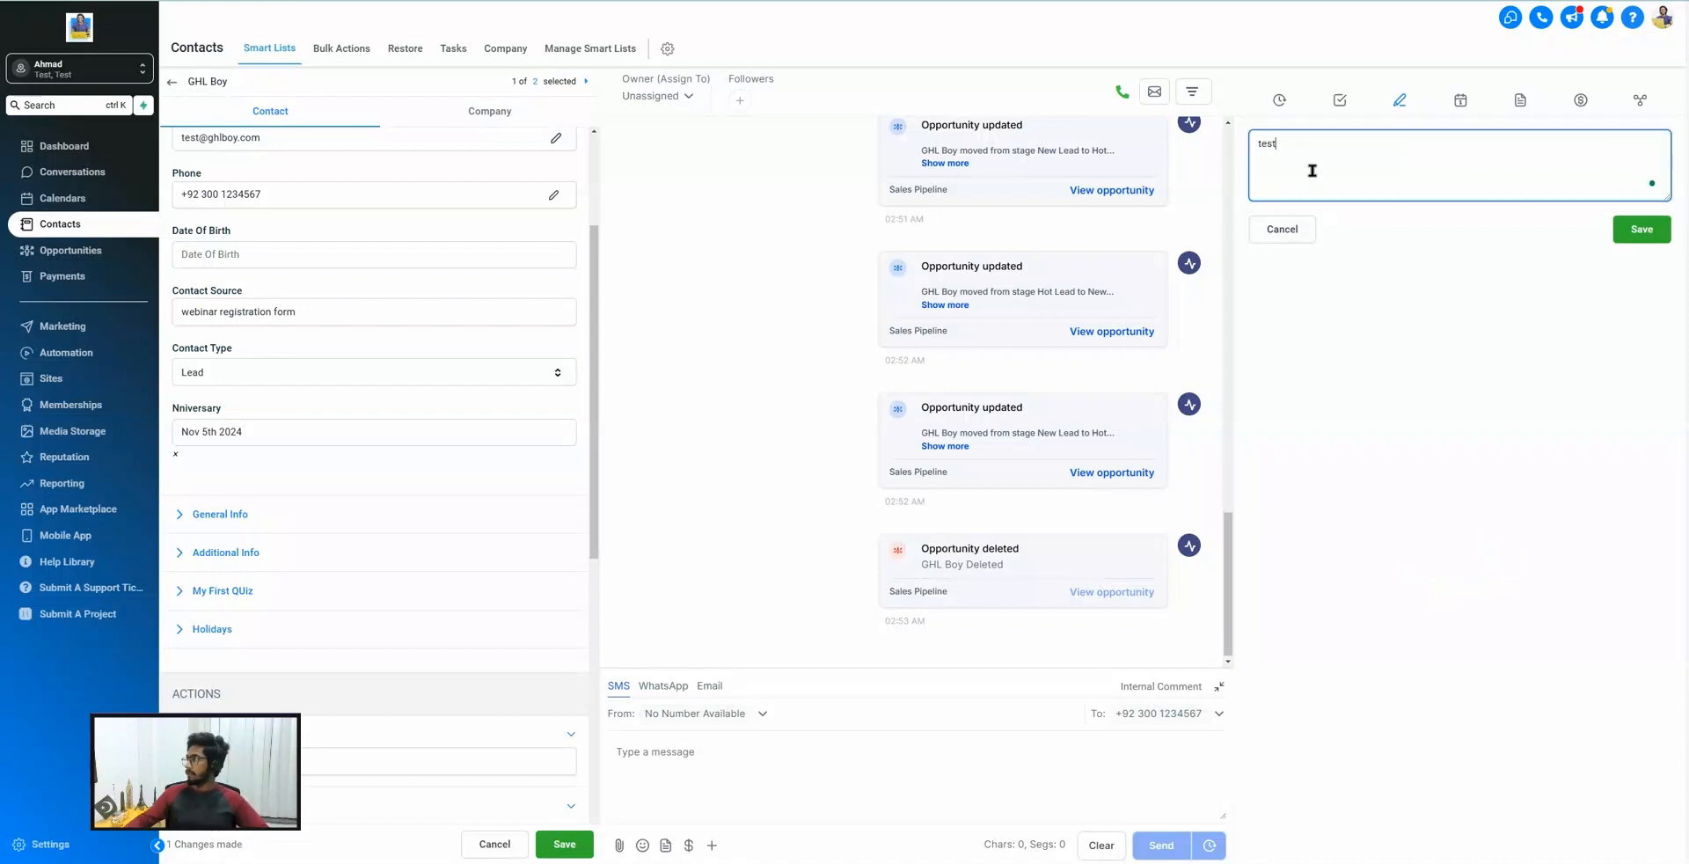
pyautogui.click(1641, 229)
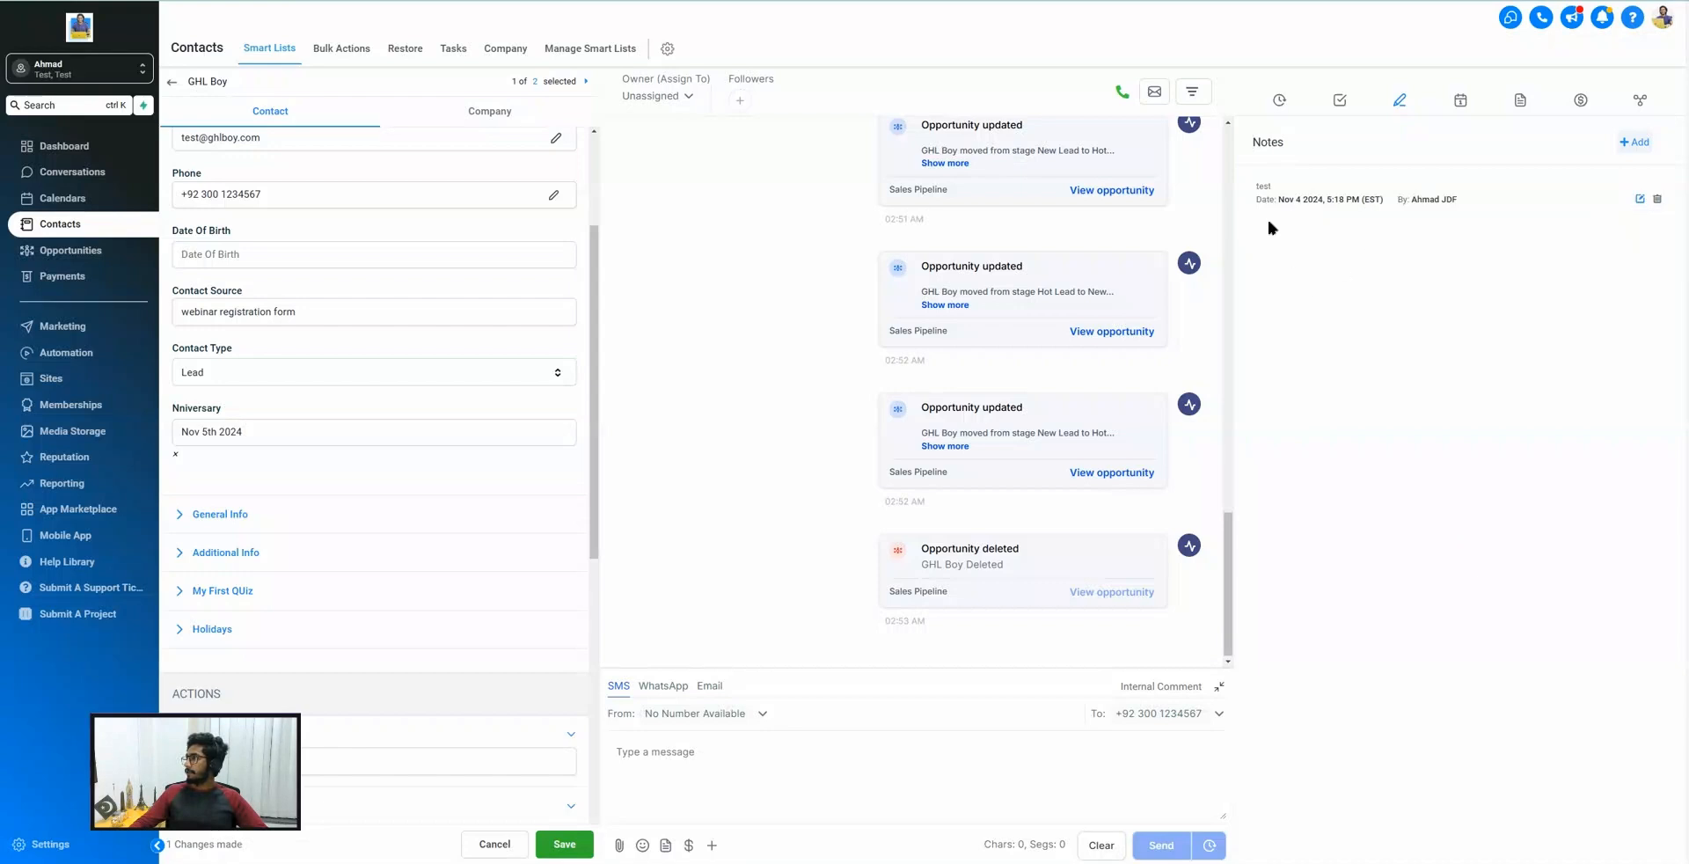
pyautogui.click(1639, 197)
pyautogui.click(1330, 171)
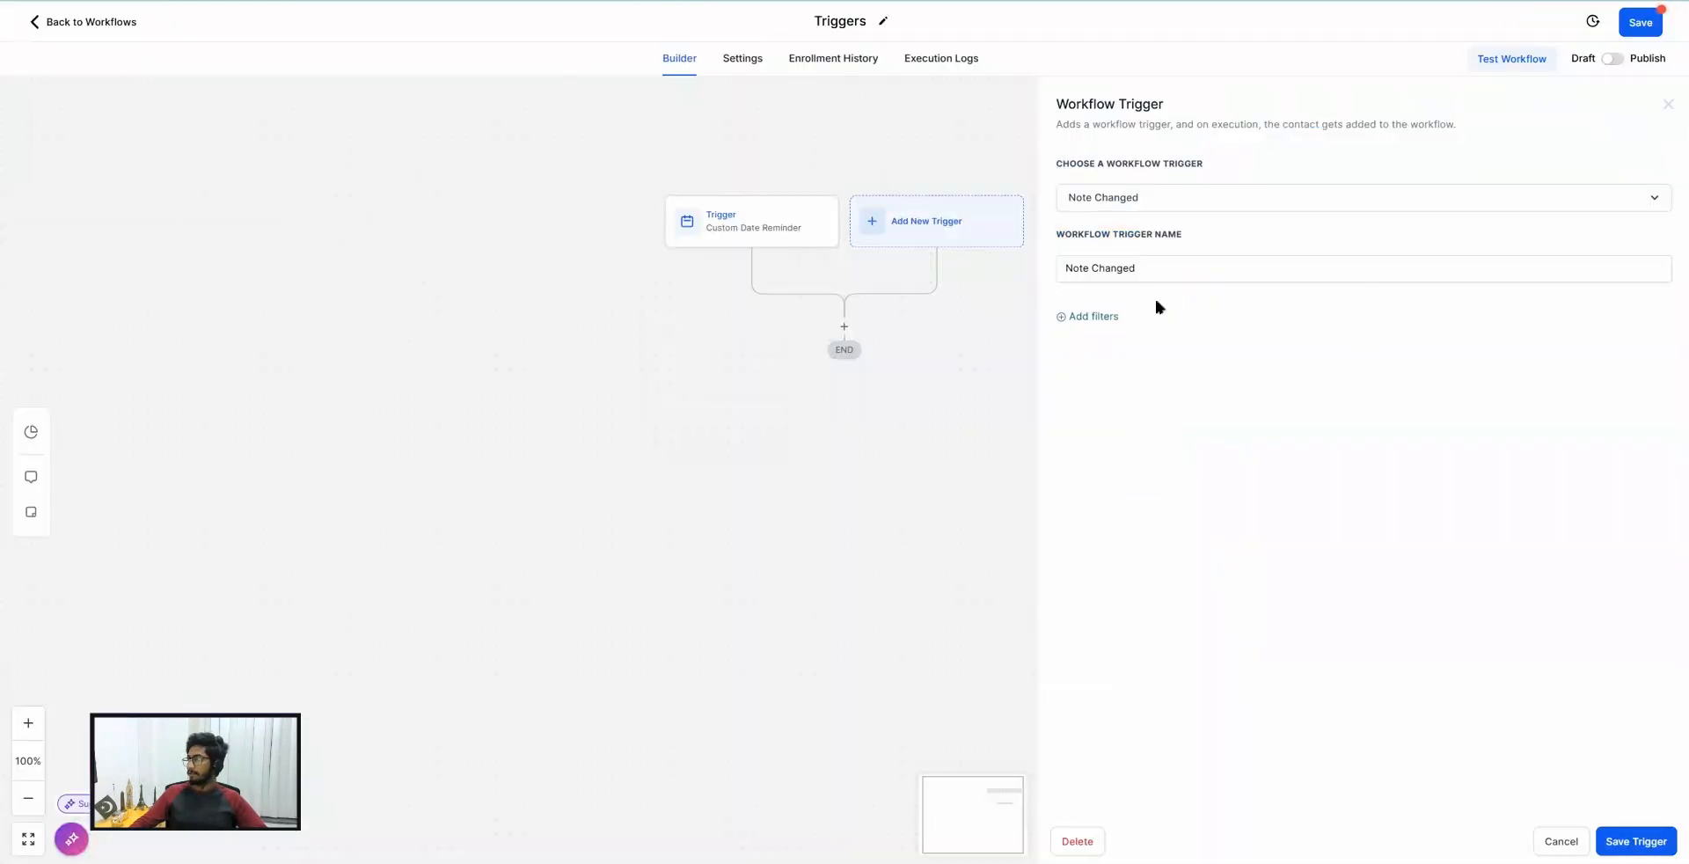
# Change the workflow trigger type to Task Added and view the contact's tasks.
pyautogui.click(1129, 195)
pyautogui.scroll(-1, 1185, 384)
pyautogui.scroll(-5, 1185, 384)
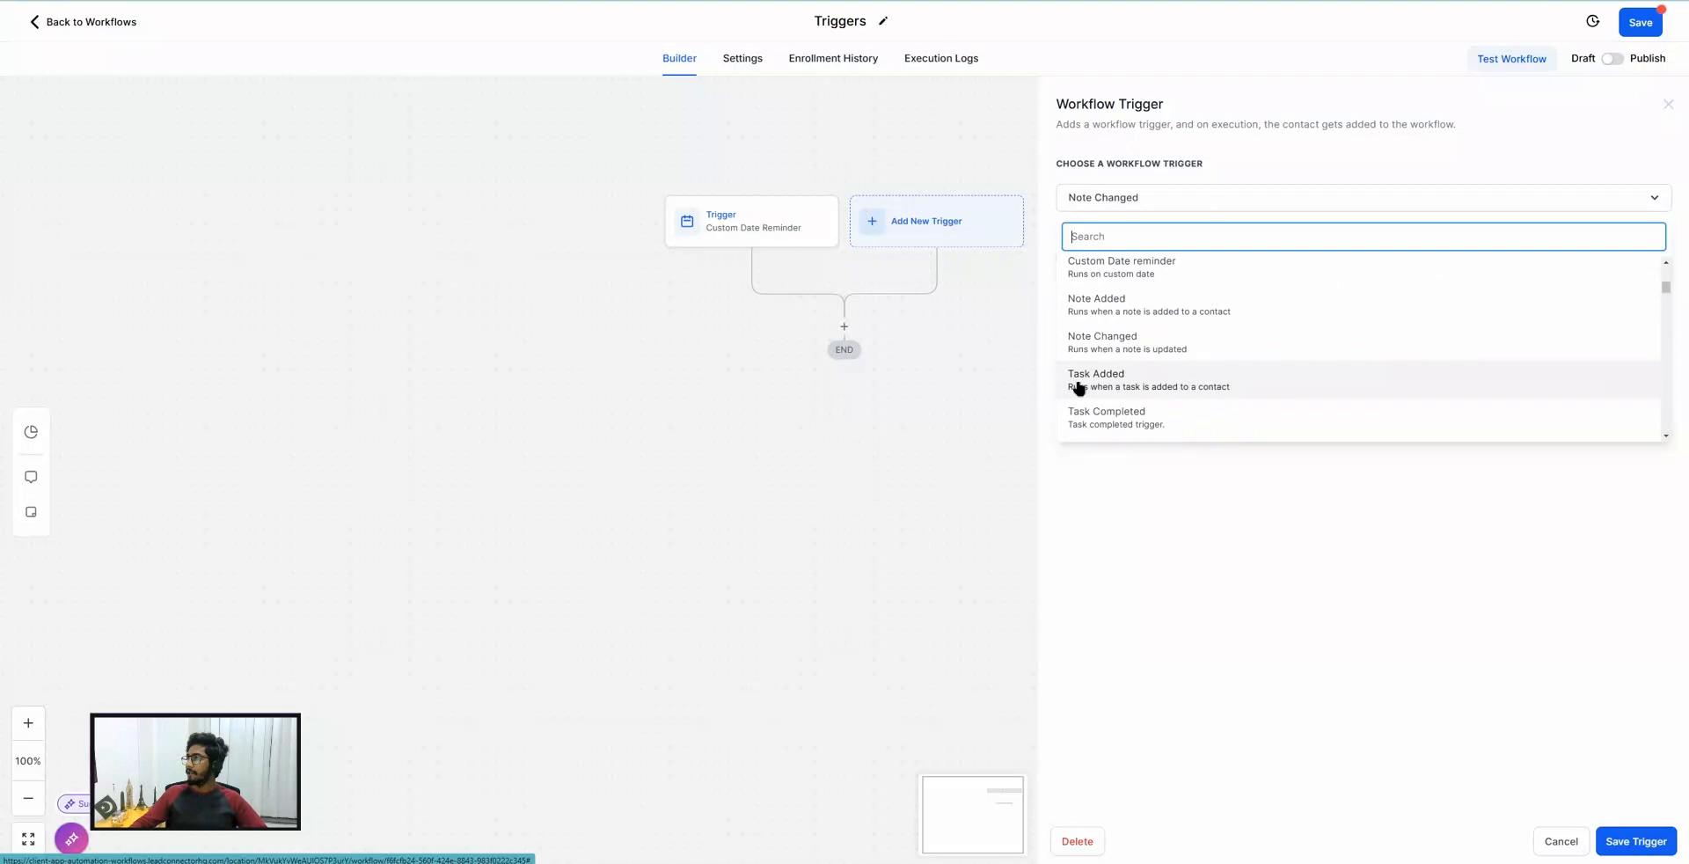
pyautogui.click(1132, 382)
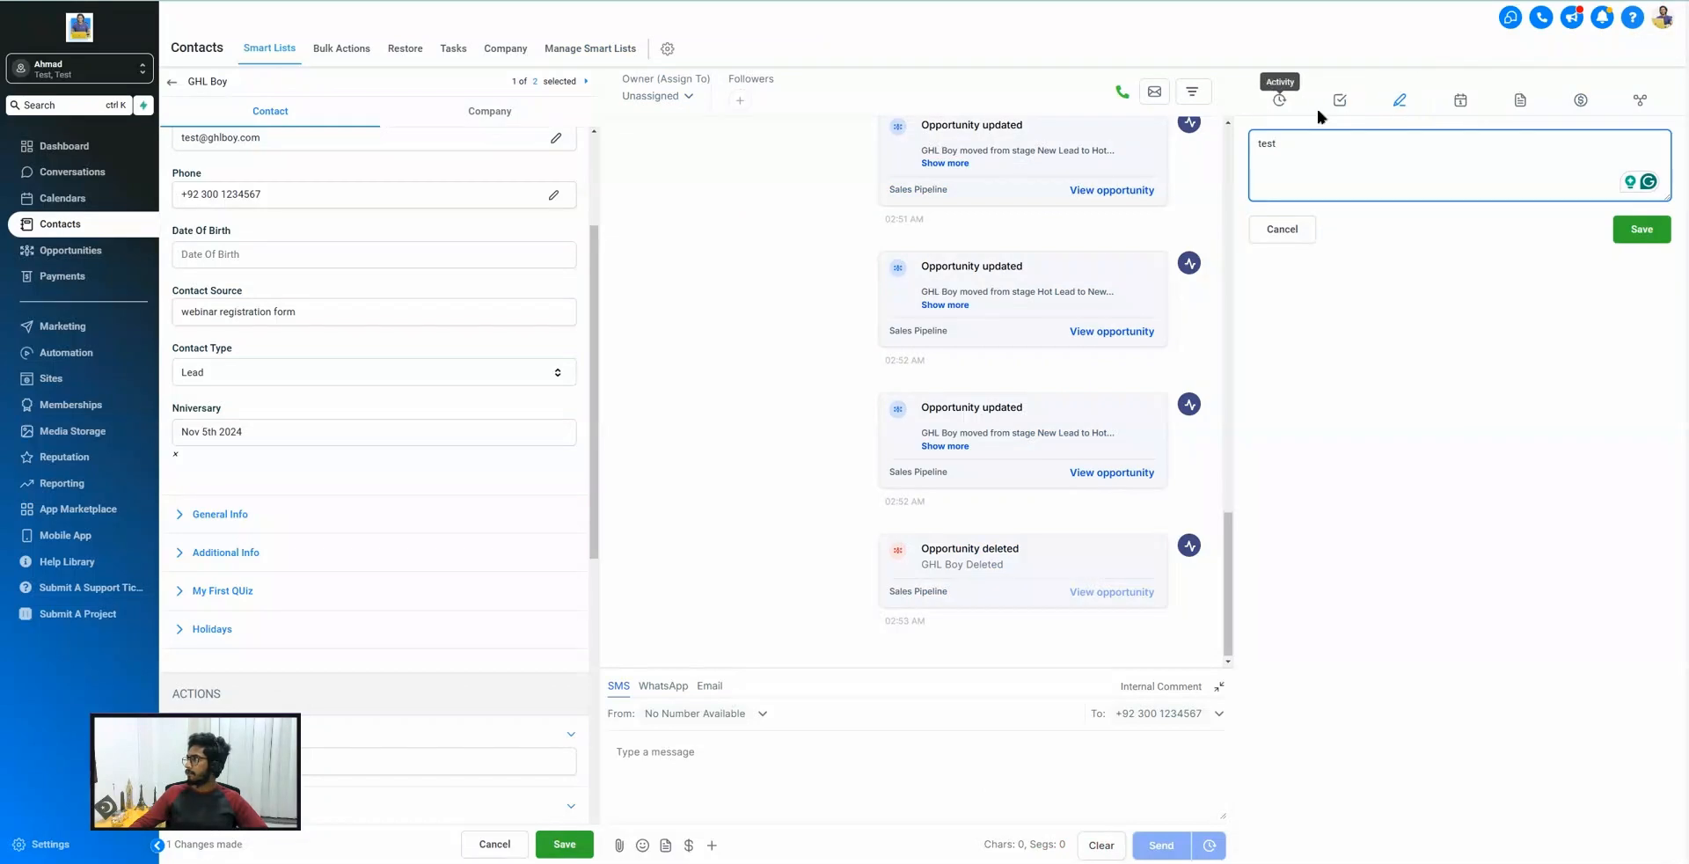
pyautogui.click(1337, 102)
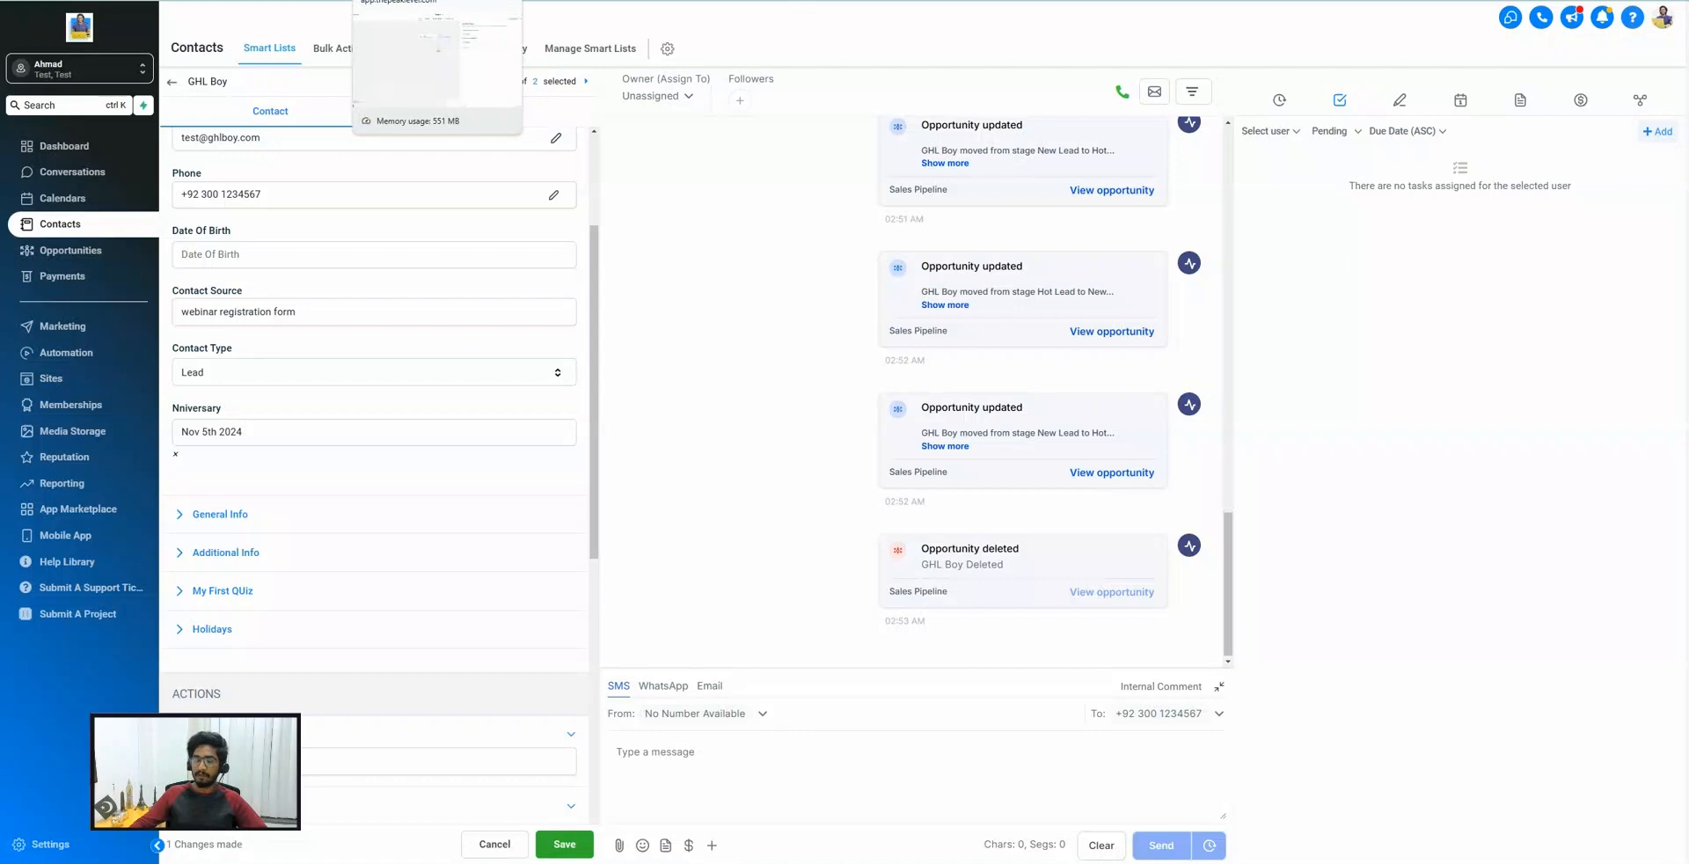
pyautogui.click(438, 2)
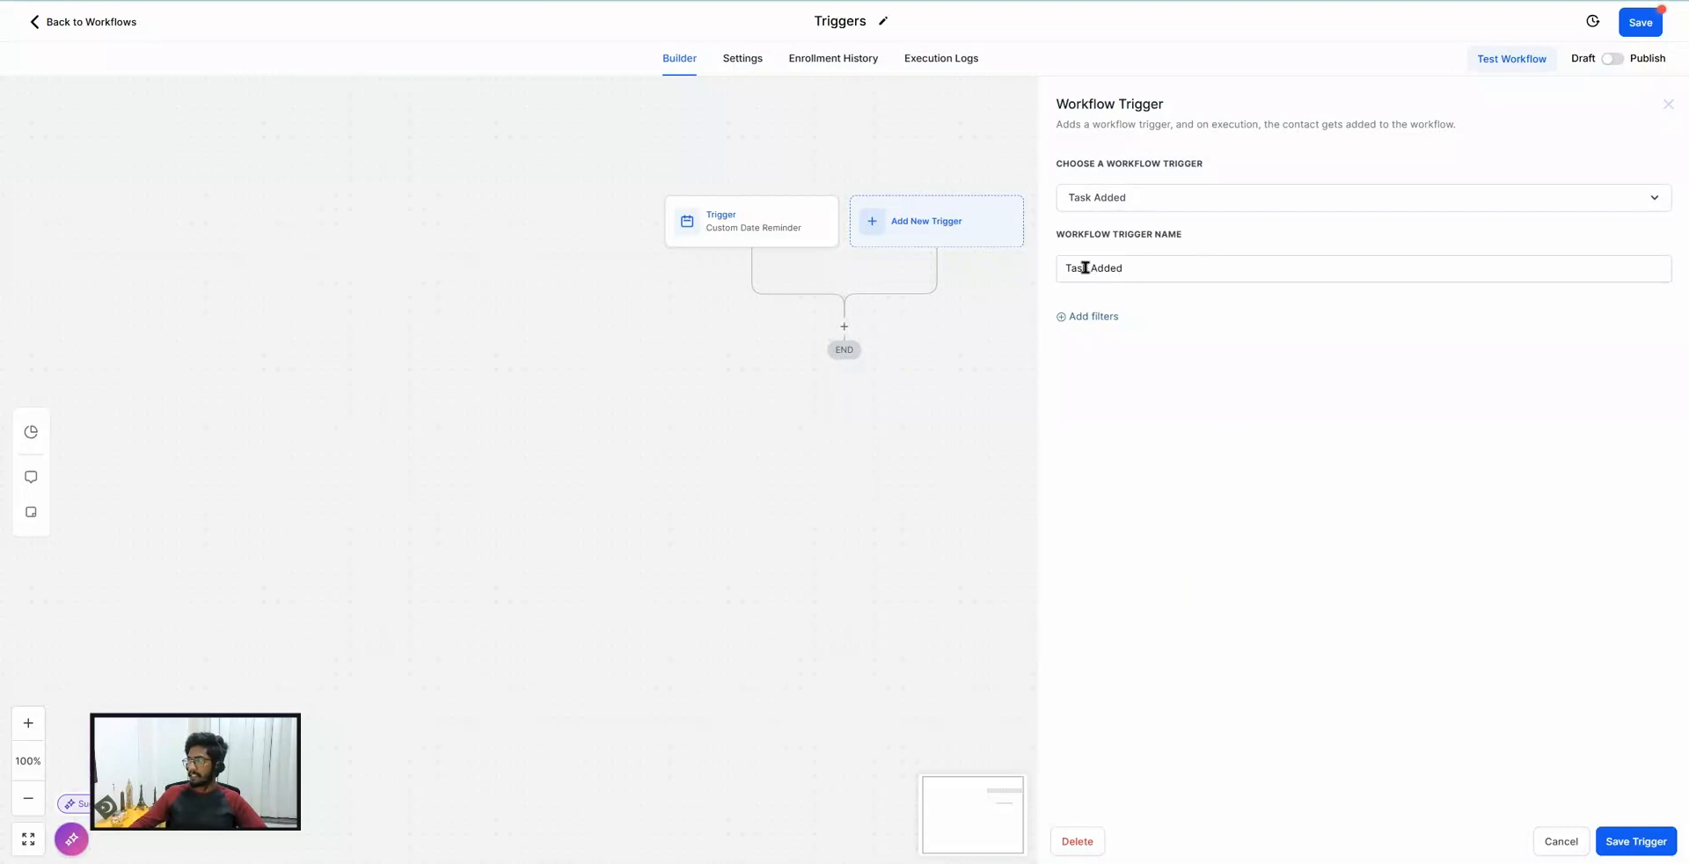
# Look through the available trigger types for the task-related triggers.
pyautogui.click(1105, 199)
pyautogui.scroll(-2, 1142, 397)
pyautogui.scroll(-3, 1141, 398)
pyautogui.scroll(-2, 1135, 394)
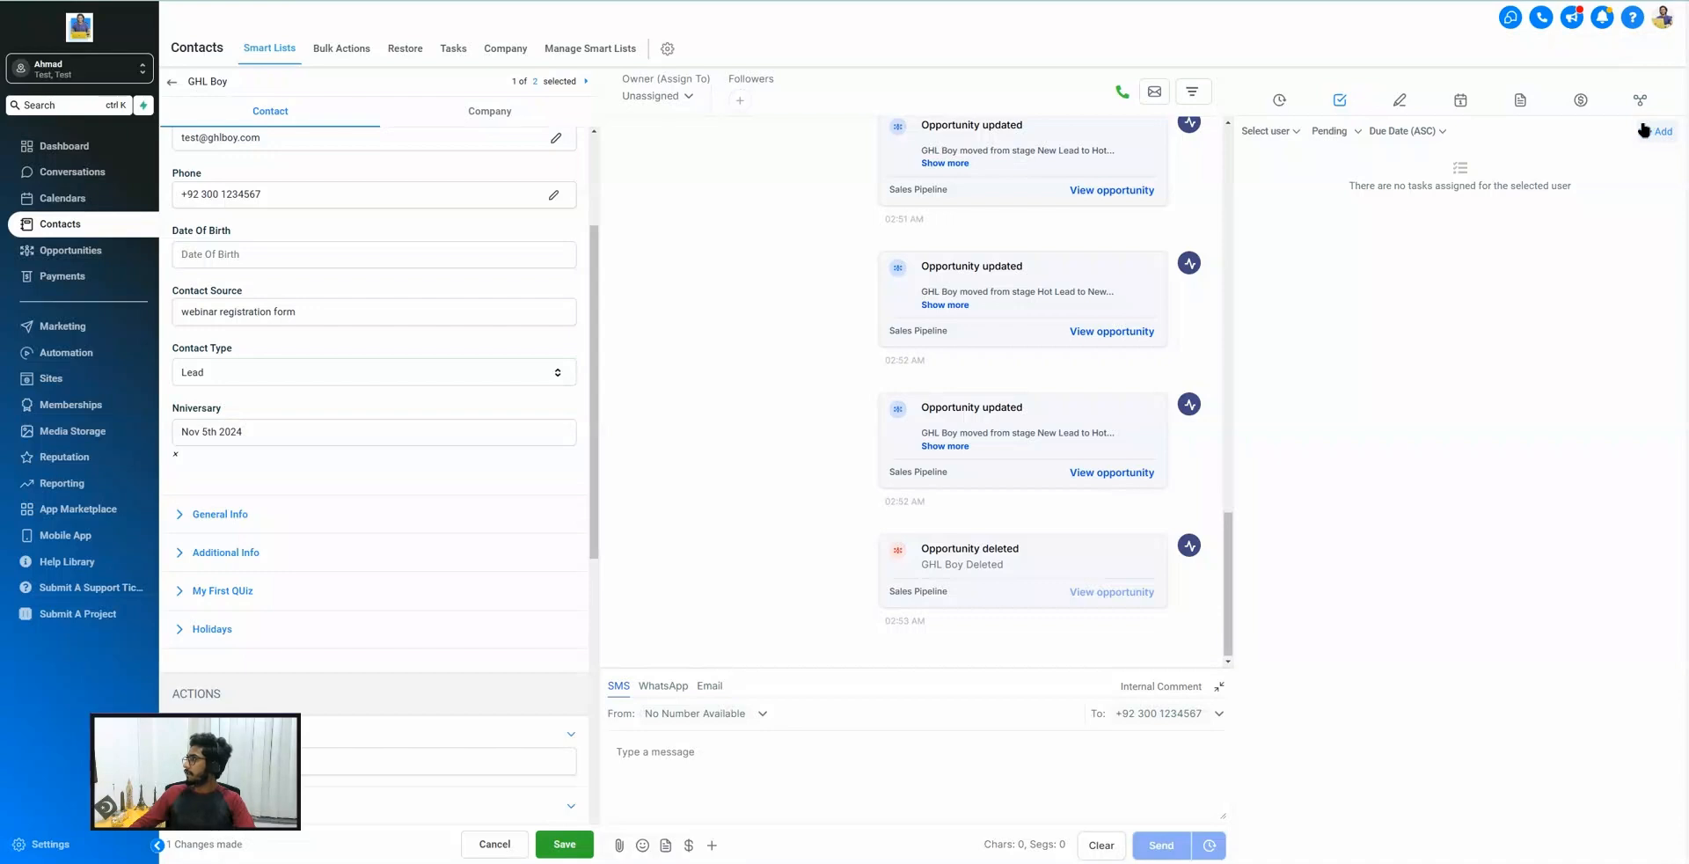
# Create and save a contact task titled "Test" with the description "Description", assigned to the account user.
pyautogui.click(1340, 100)
pyautogui.click(1656, 132)
pyautogui.click(719, 248)
pyautogui.write('Test')
pyautogui.click(737, 303)
pyautogui.write('Description')
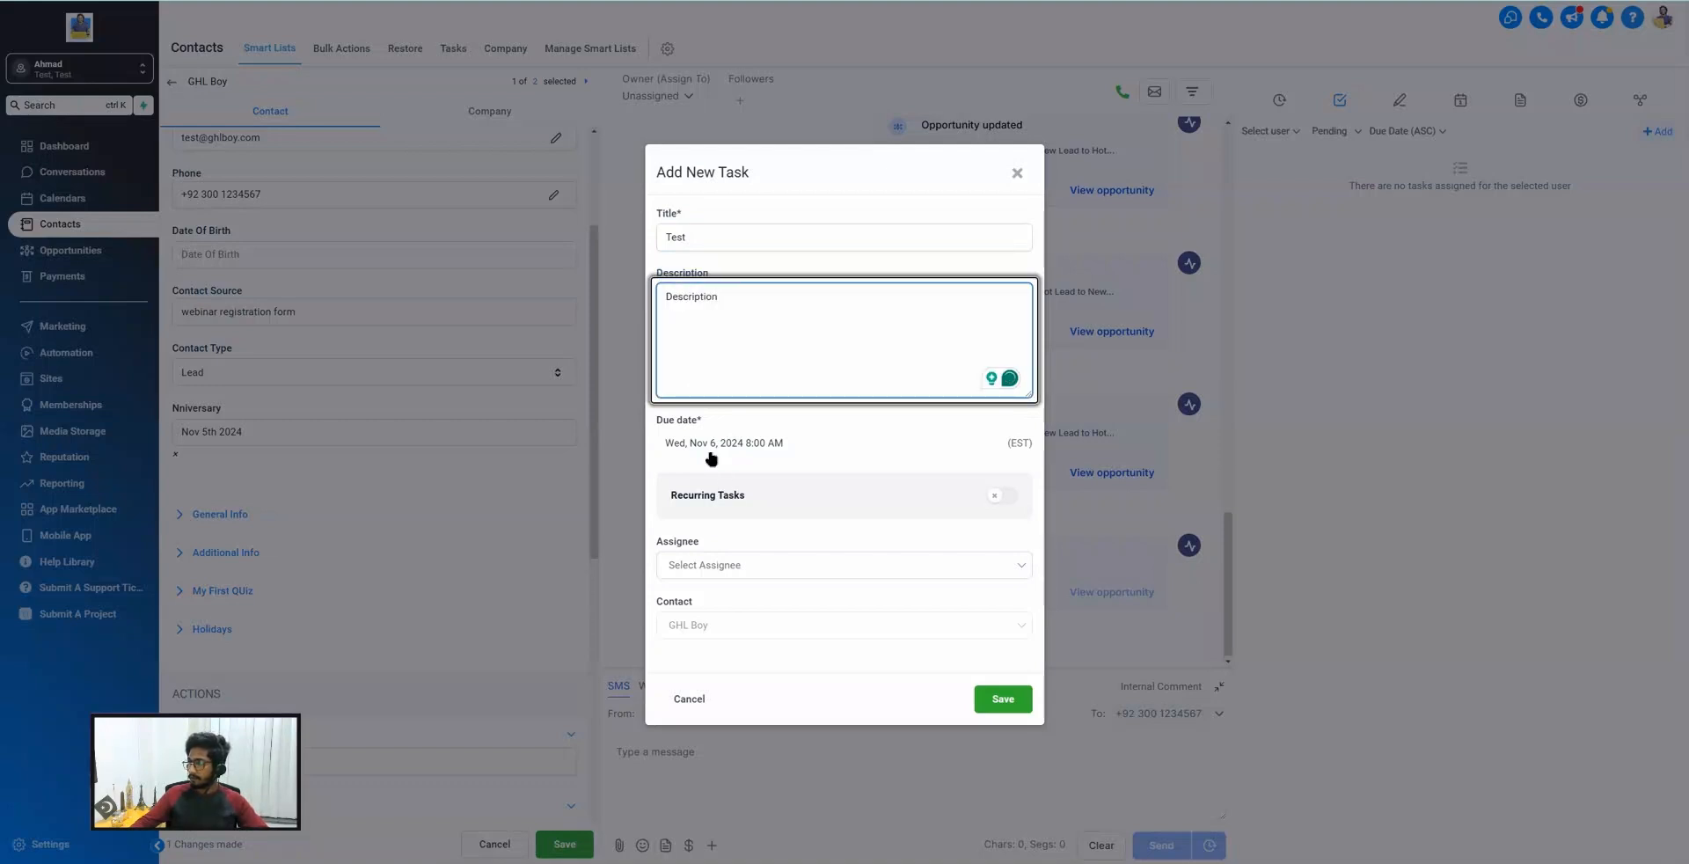
pyautogui.click(708, 565)
pyautogui.click(701, 516)
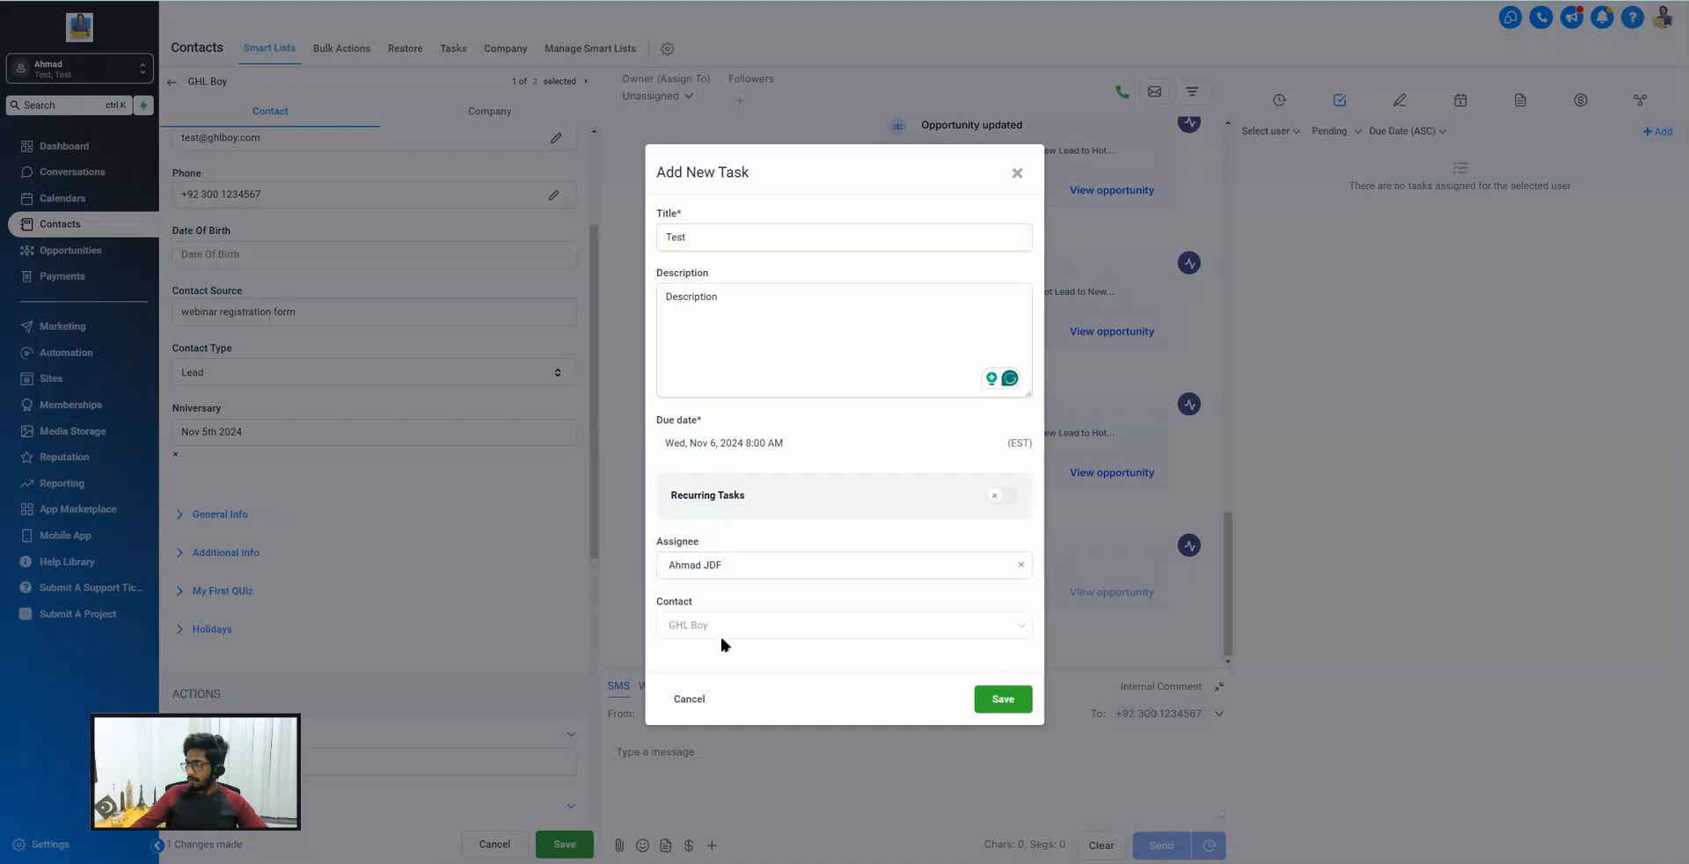
pyautogui.click(1001, 703)
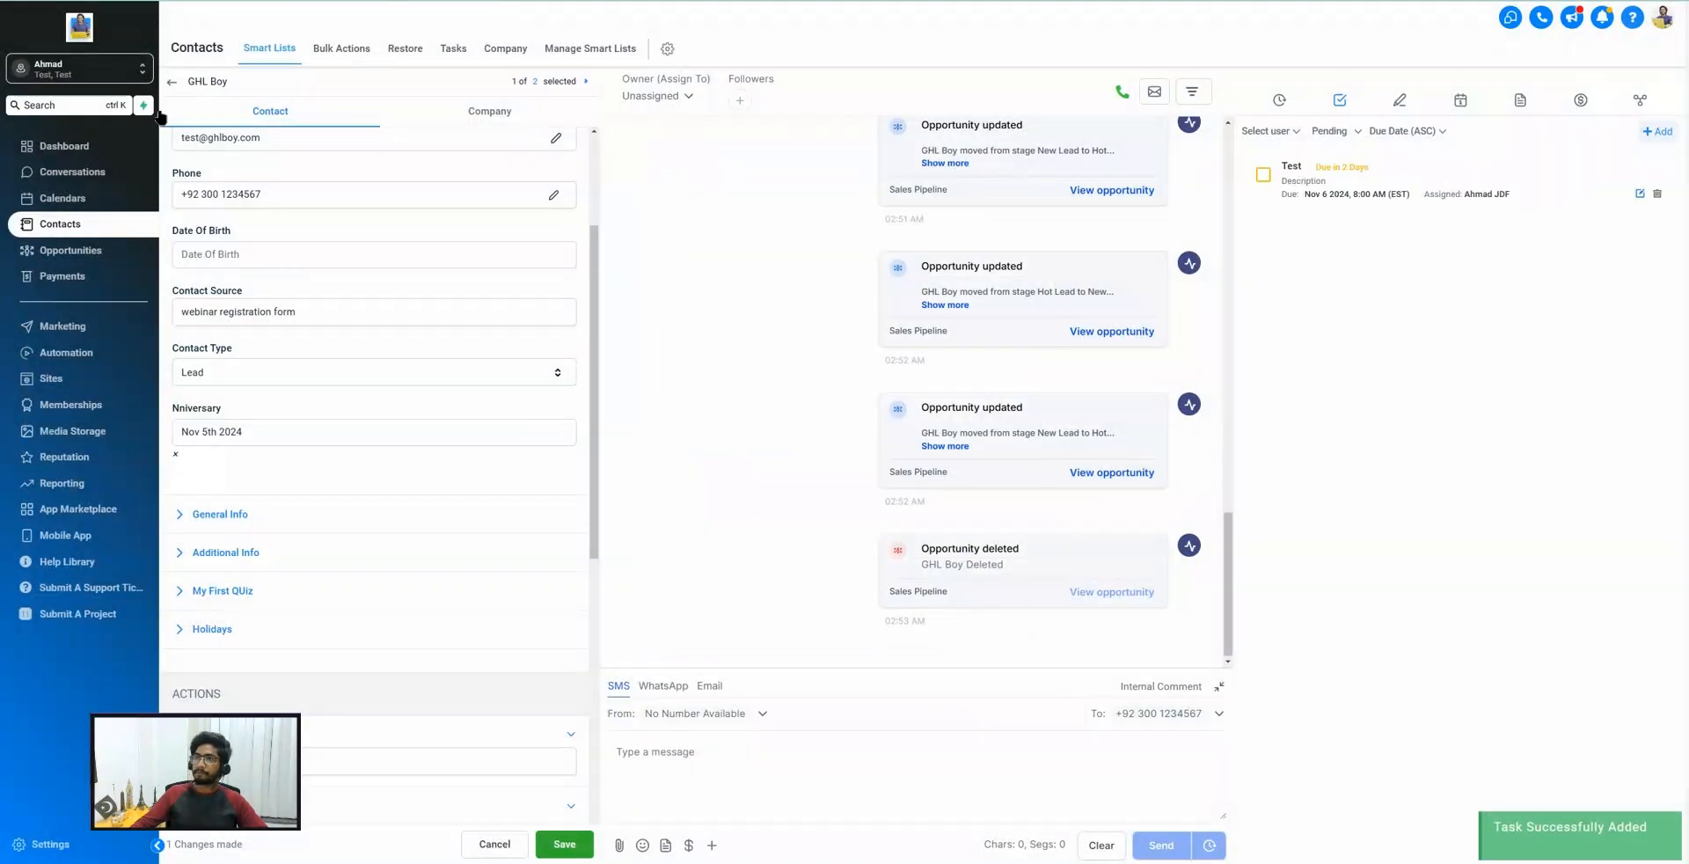
# View the task list under Contacts and the actions available for the Test task.
pyautogui.click(64, 145)
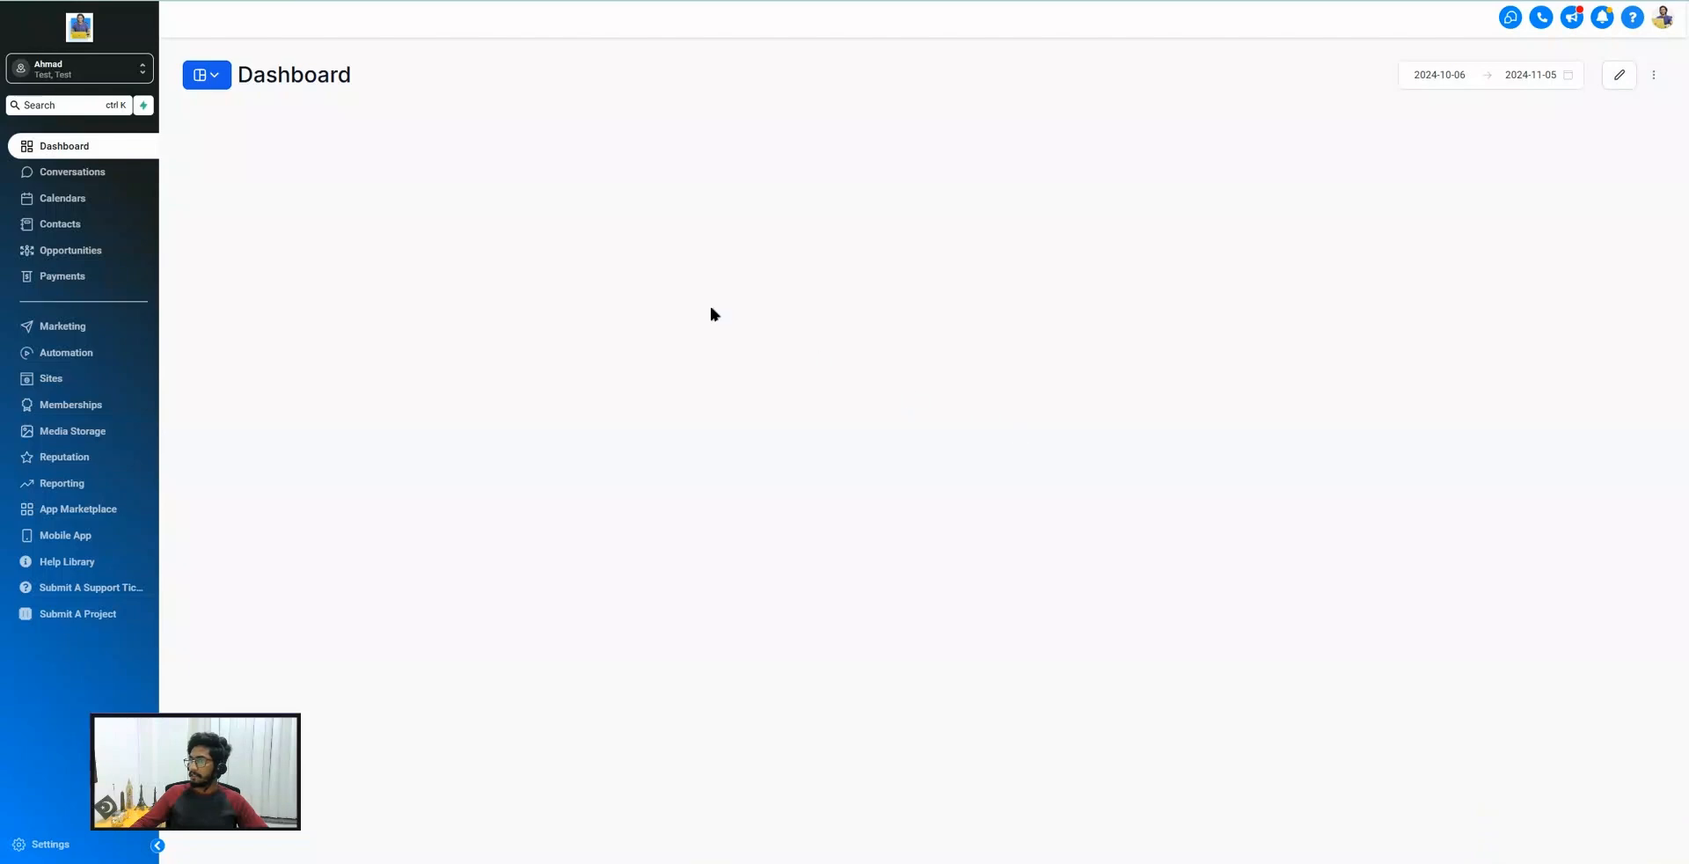
pyautogui.click(74, 226)
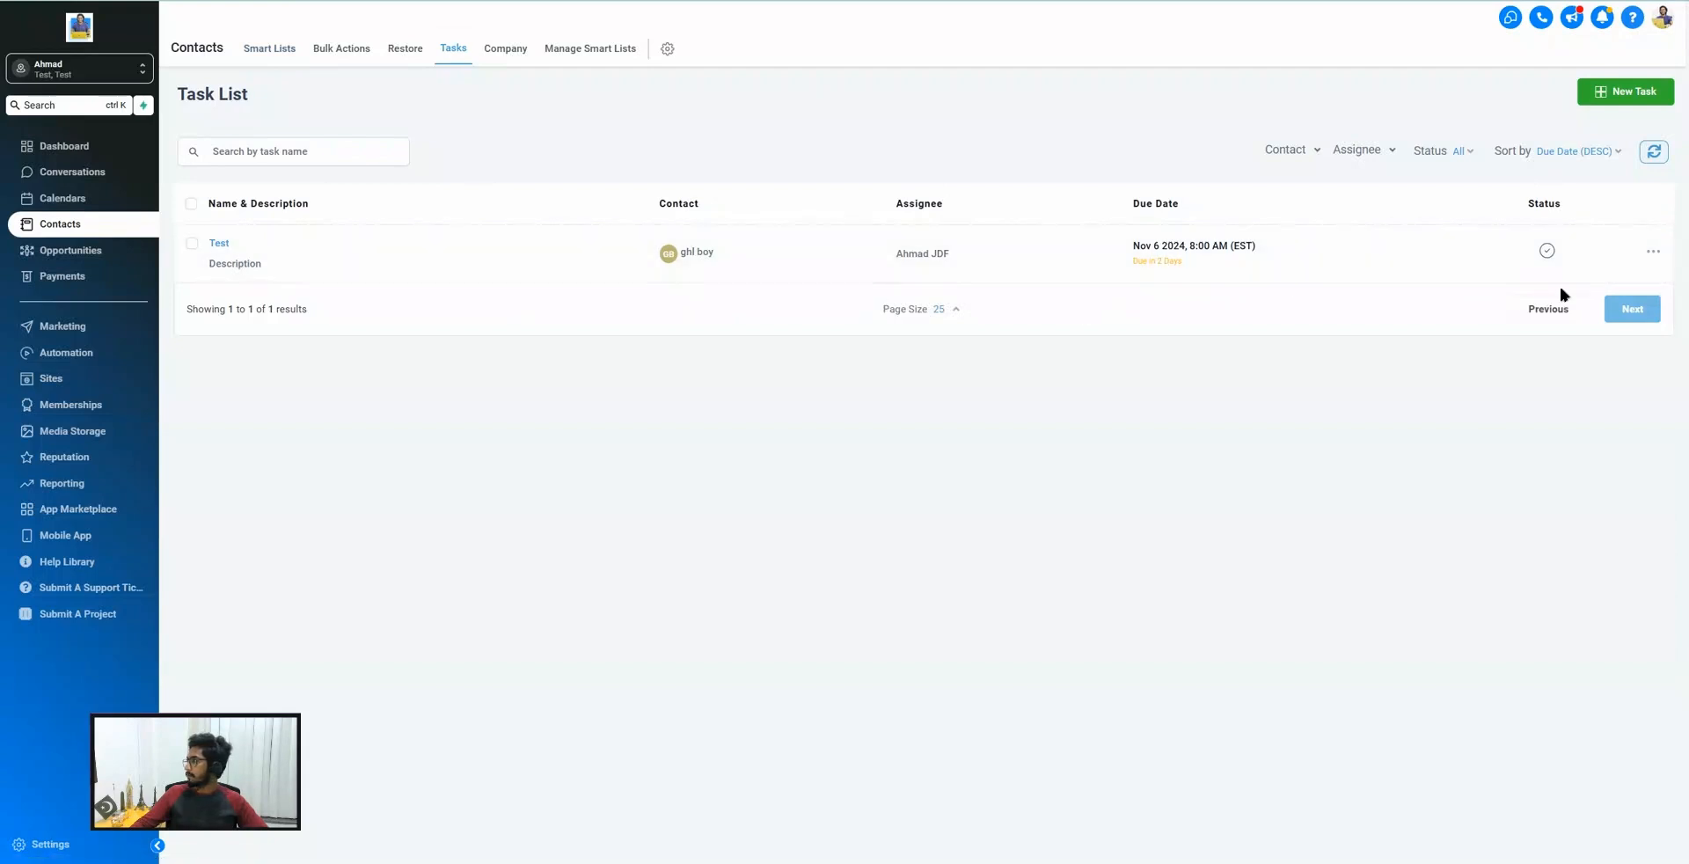
pyautogui.click(1645, 253)
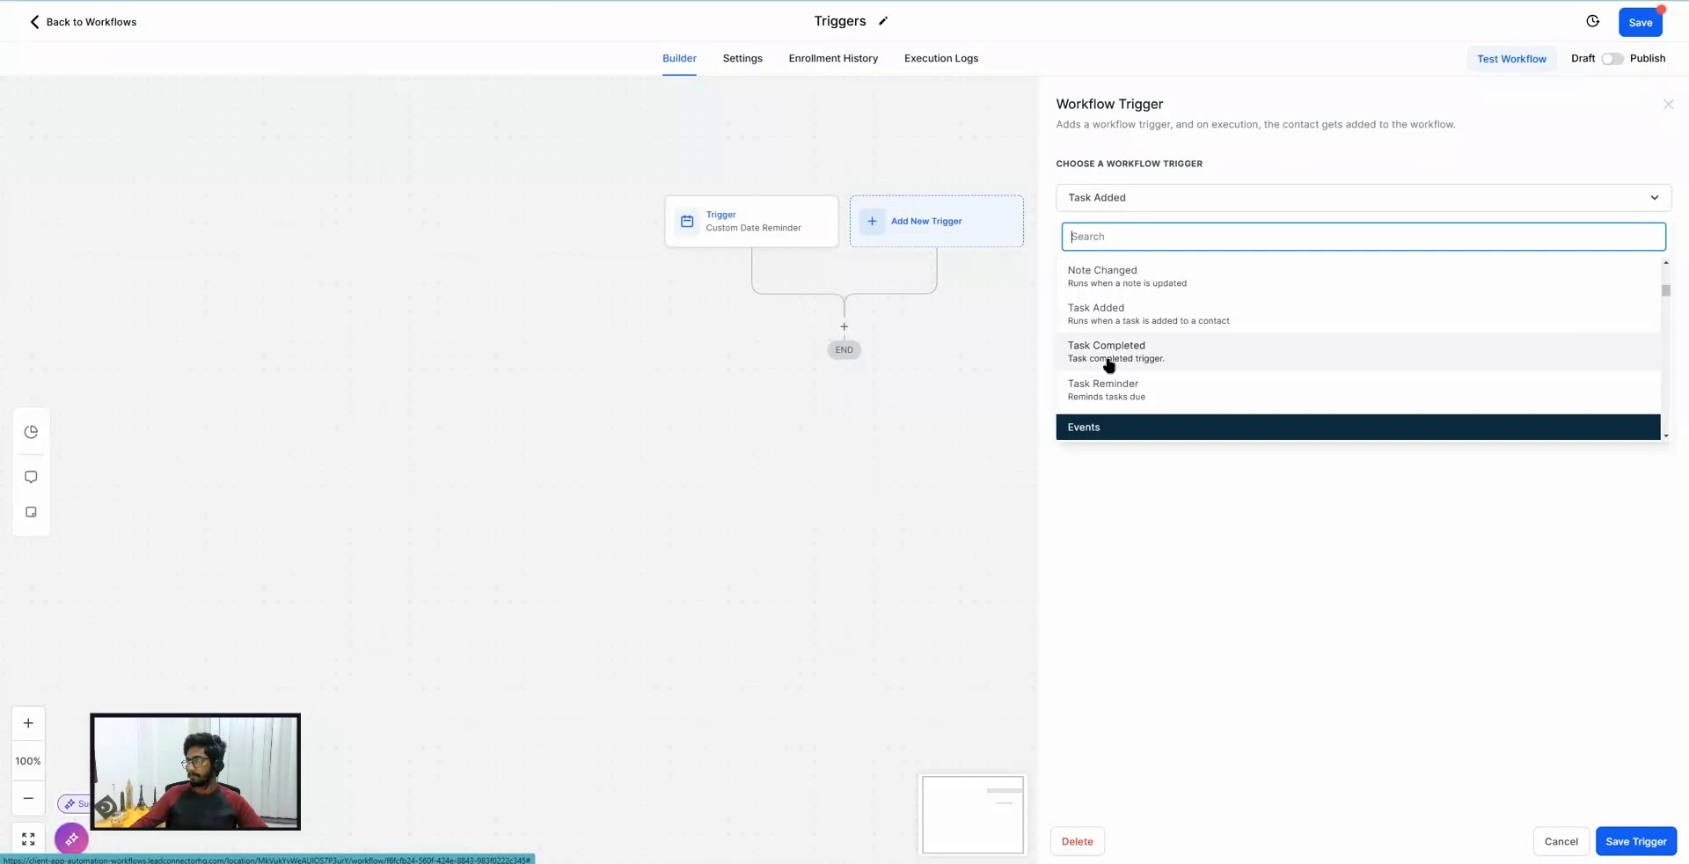
# Change the trigger type to Task Reminder and add a Before no. of days filter set to 3.
pyautogui.click(1081, 399)
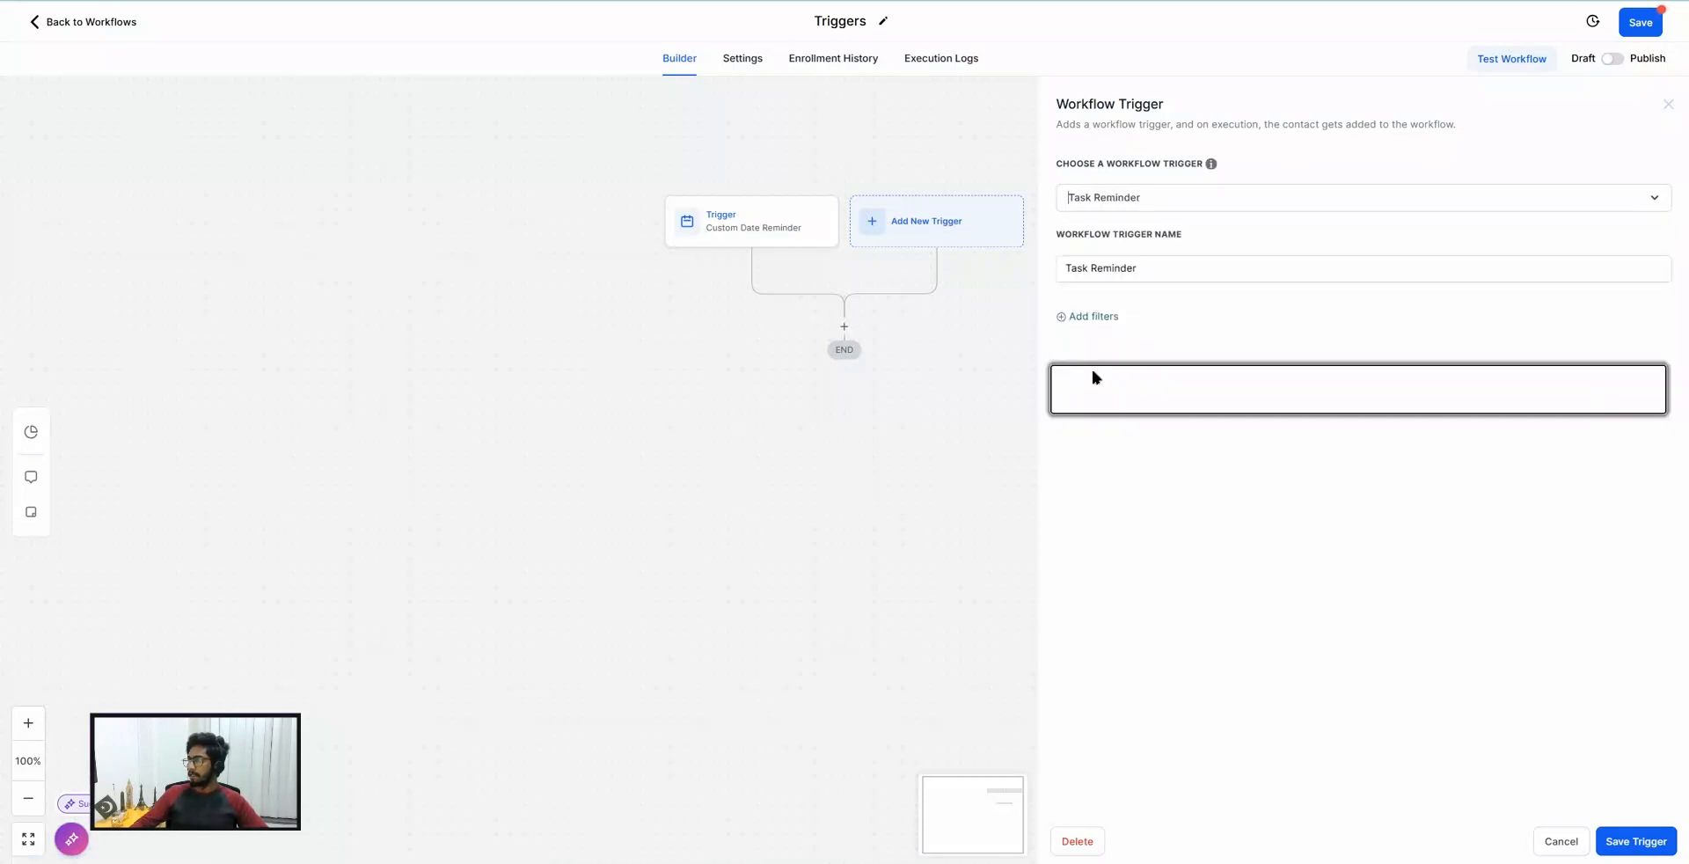
pyautogui.click(1092, 318)
pyautogui.click(1093, 332)
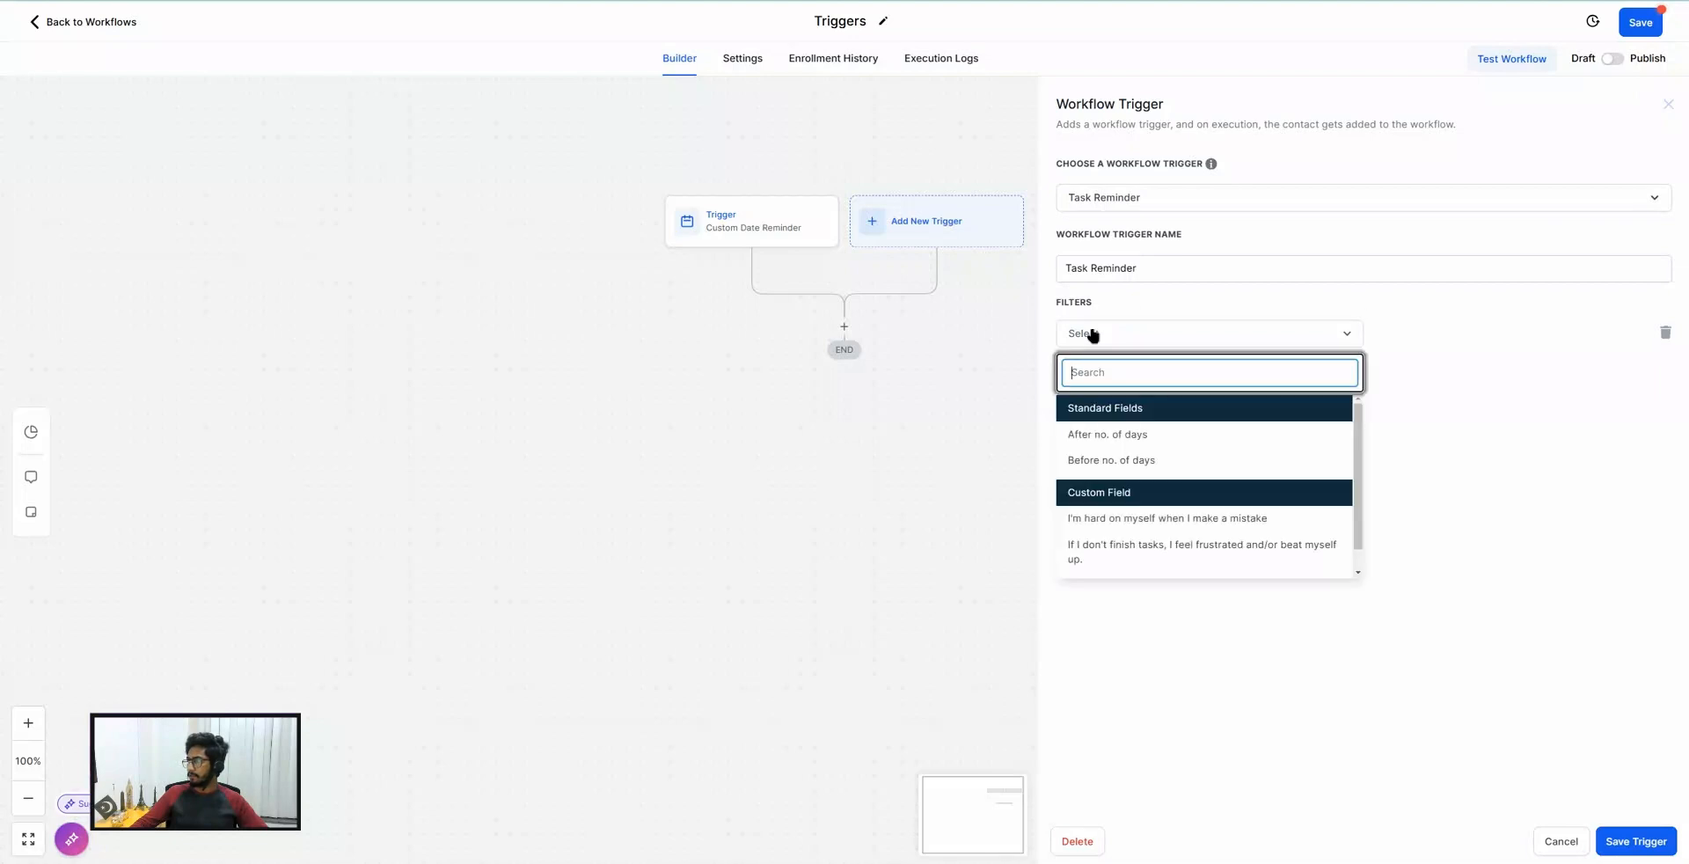
pyautogui.click(1091, 459)
pyautogui.click(1418, 329)
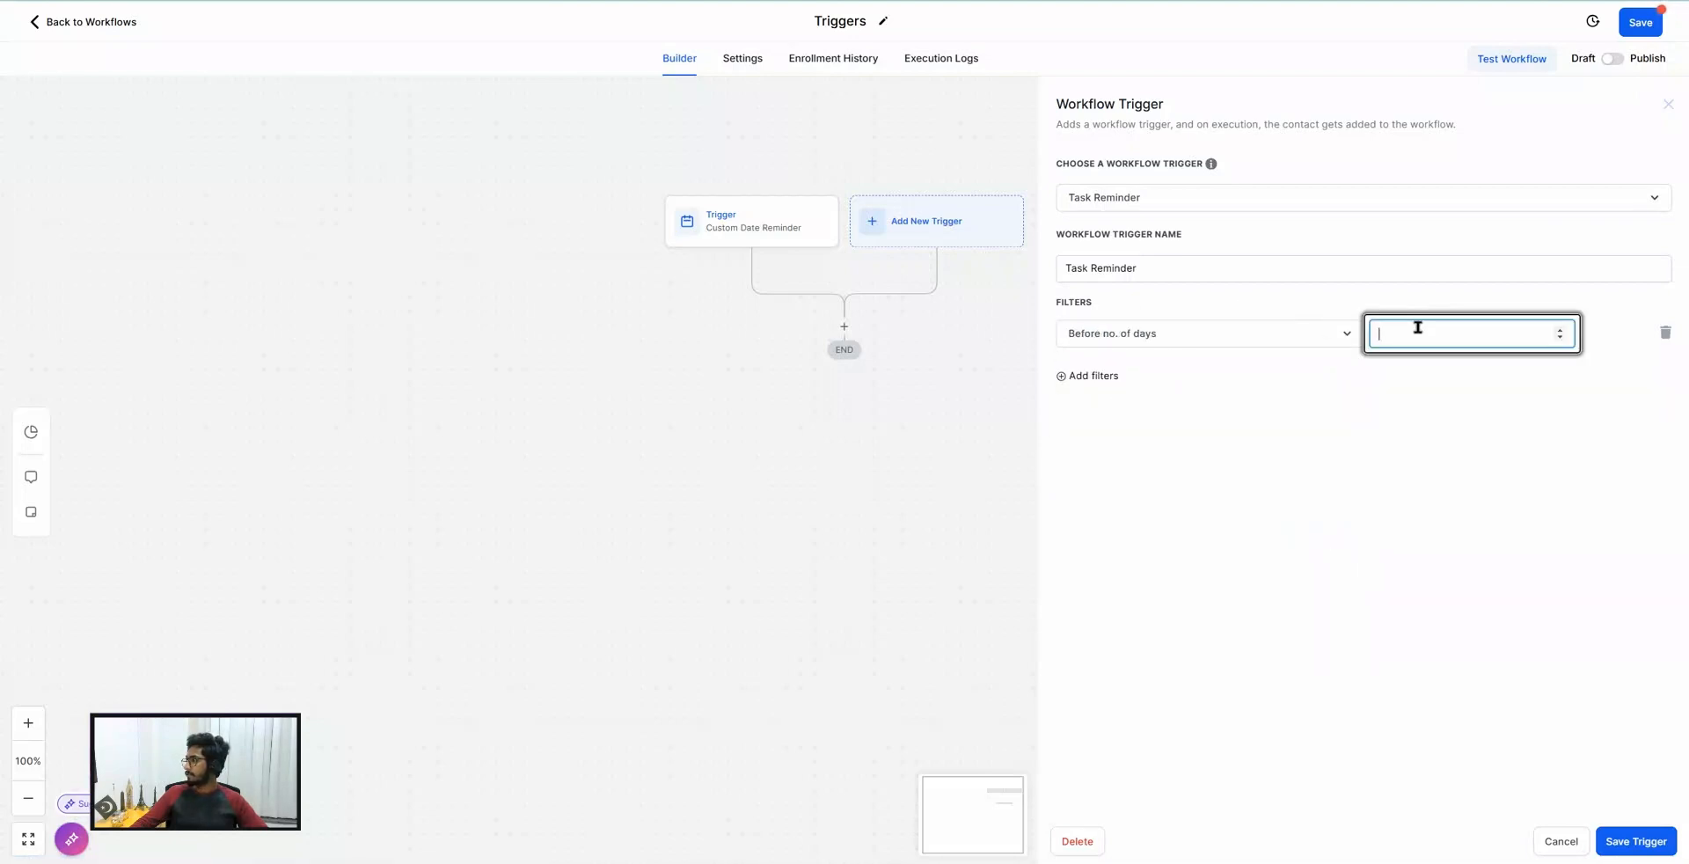
pyautogui.write('3')
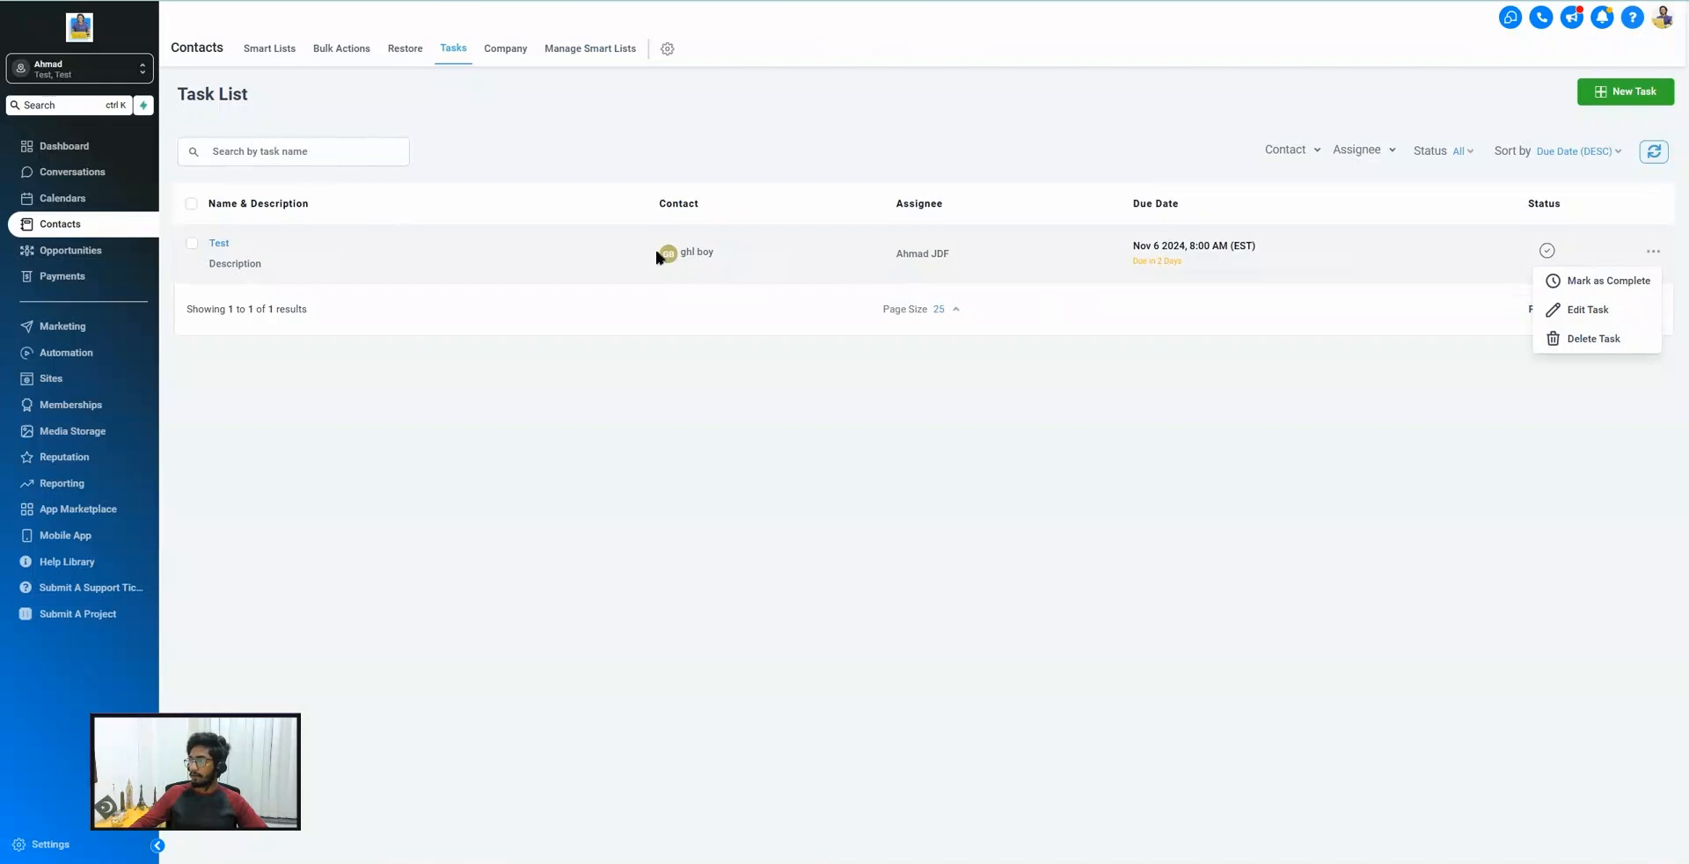
# Compare the Test task's due date with the Task Reminder trigger's days filter.
pyautogui.click(1174, 248)
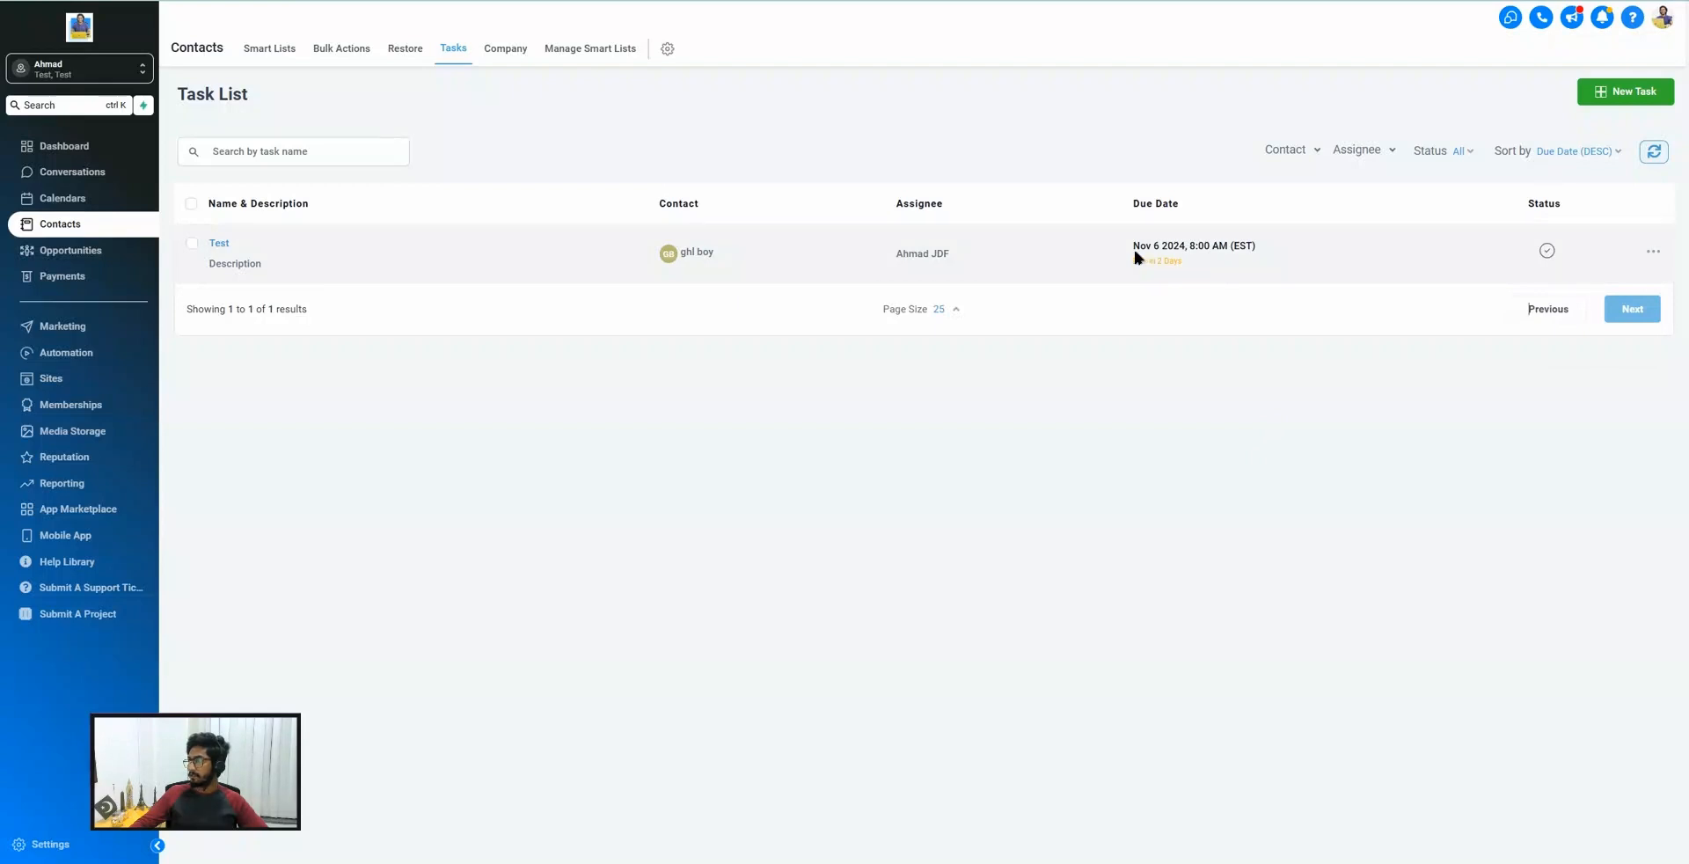
pyautogui.moveTo(1134, 249); pyautogui.dragTo(1159, 249)
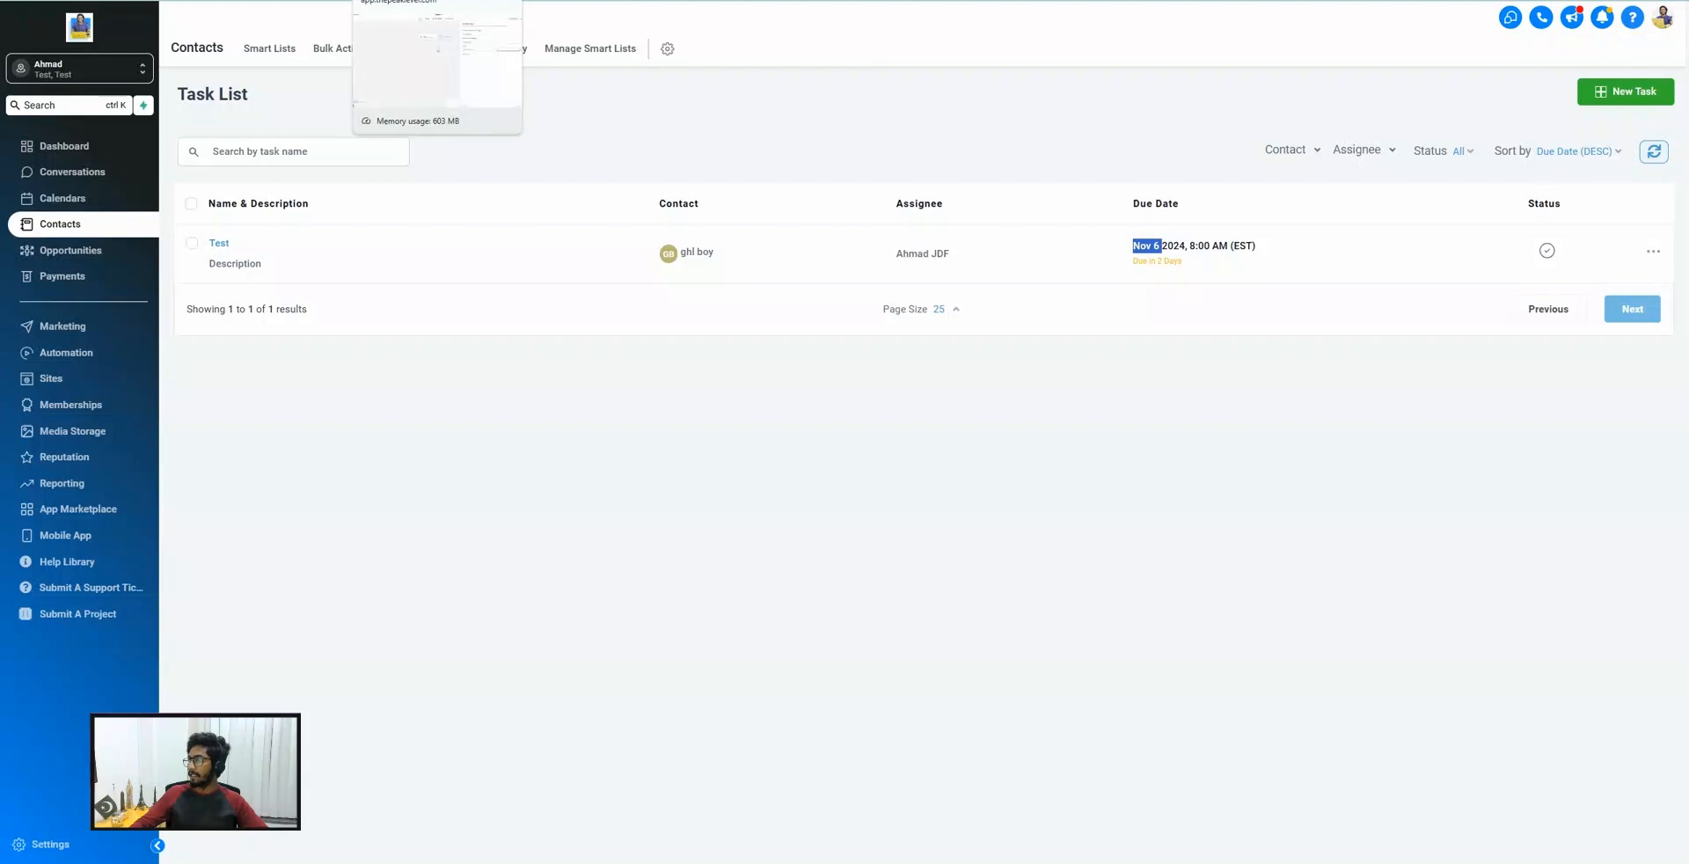
pyautogui.click(422, 0)
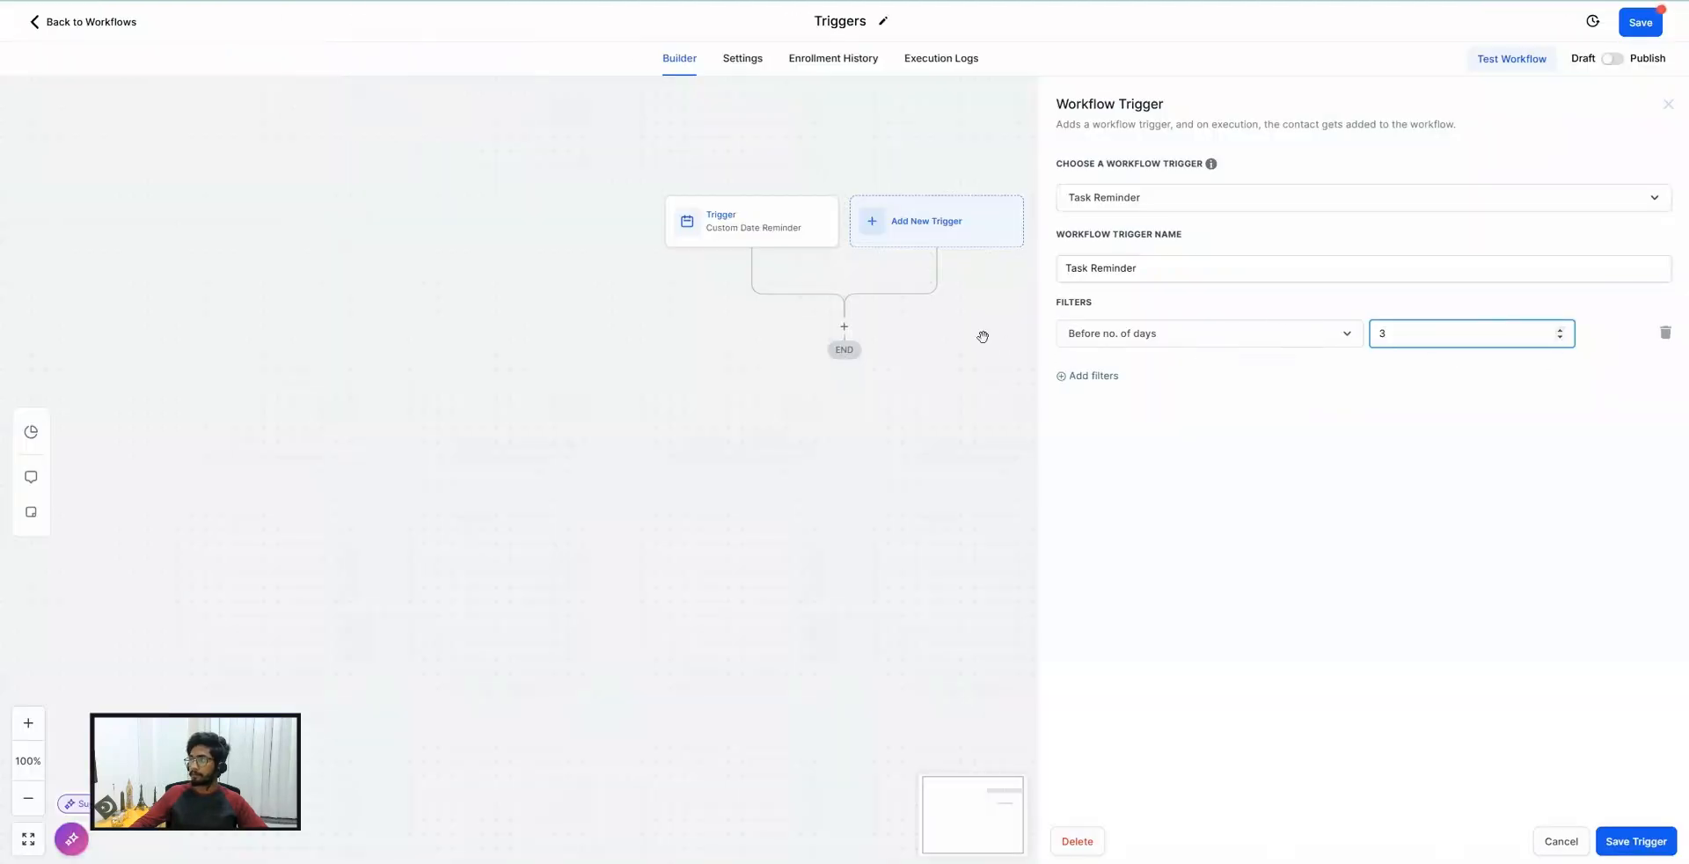
pyautogui.click(308, 0)
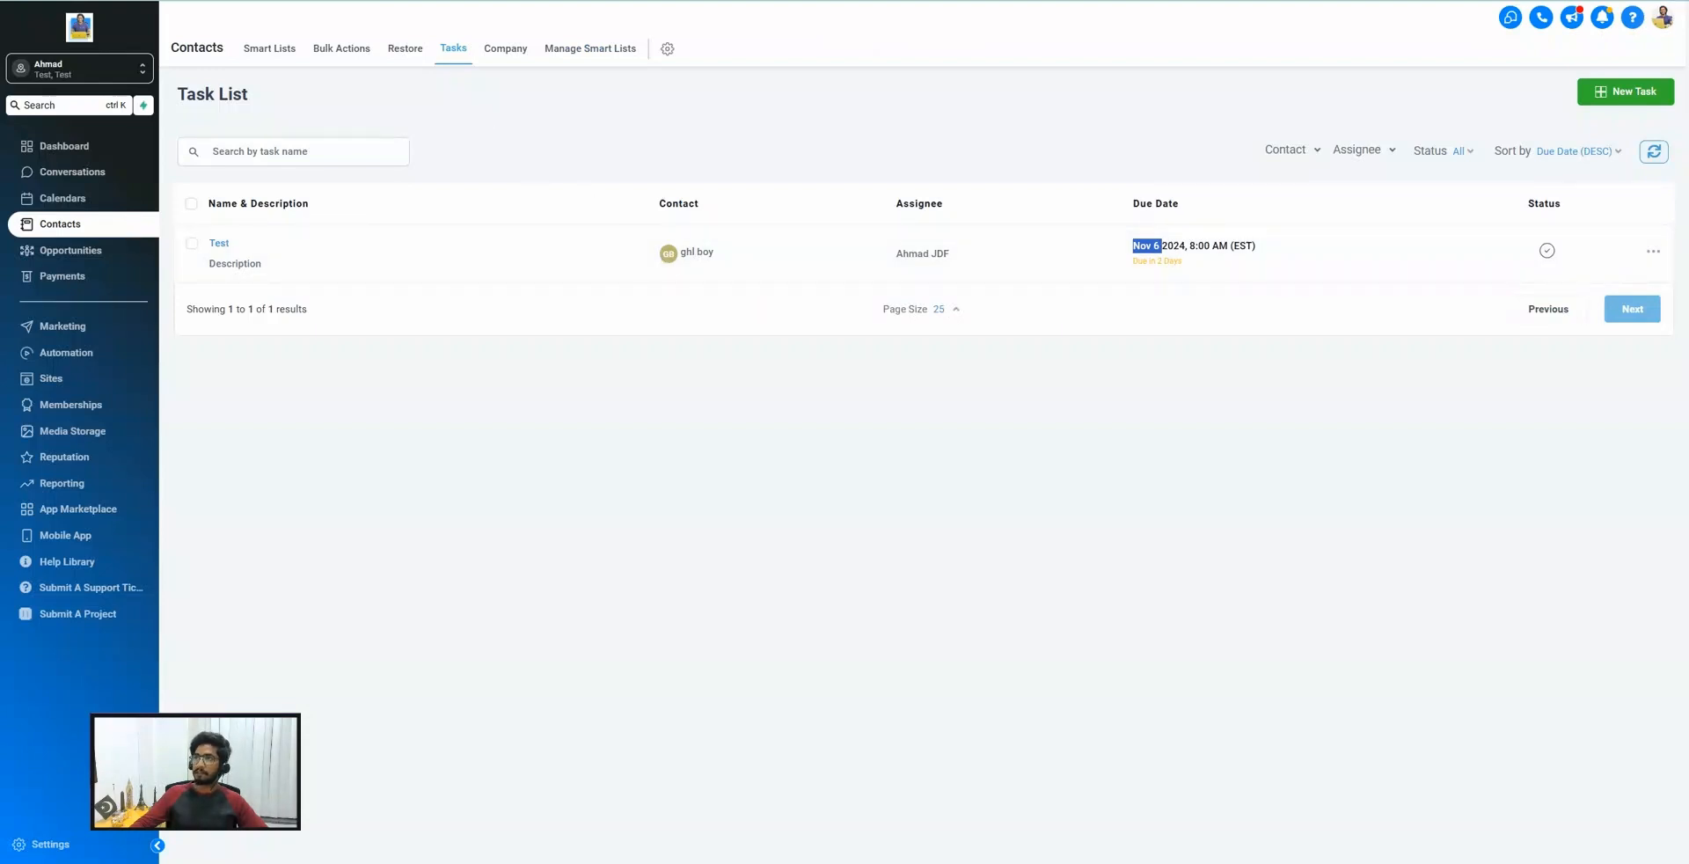
pyautogui.click(455, 2)
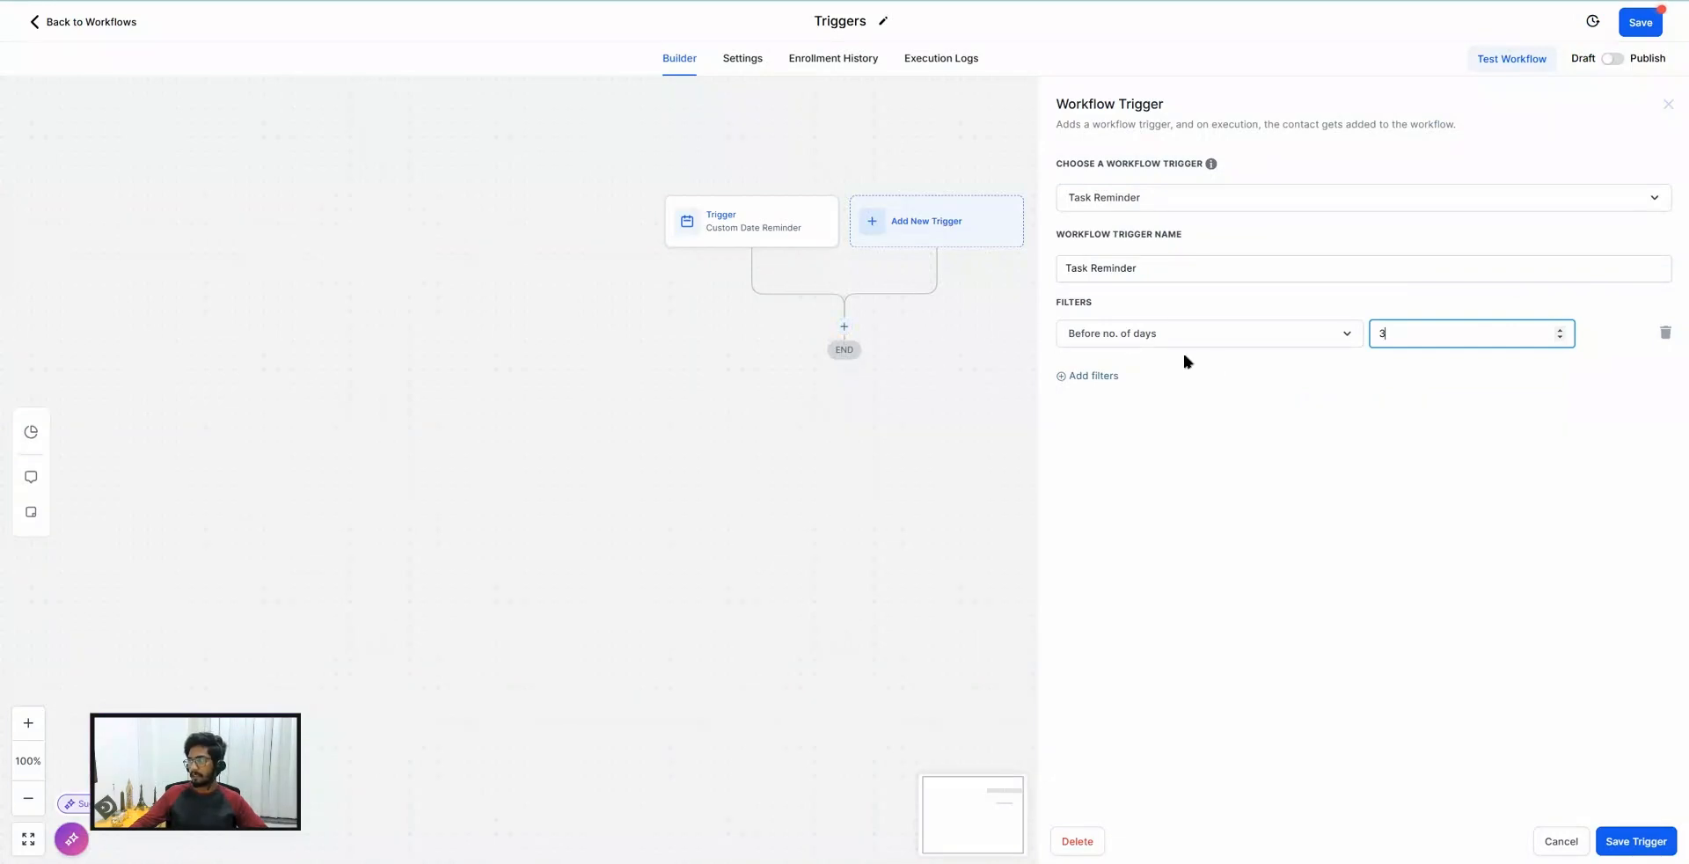
# Change the workflow trigger type to Call Status, found among the Events triggers.
pyautogui.click(1100, 198)
pyautogui.scroll(-5, 1144, 370)
pyautogui.scroll(-5, 1158, 371)
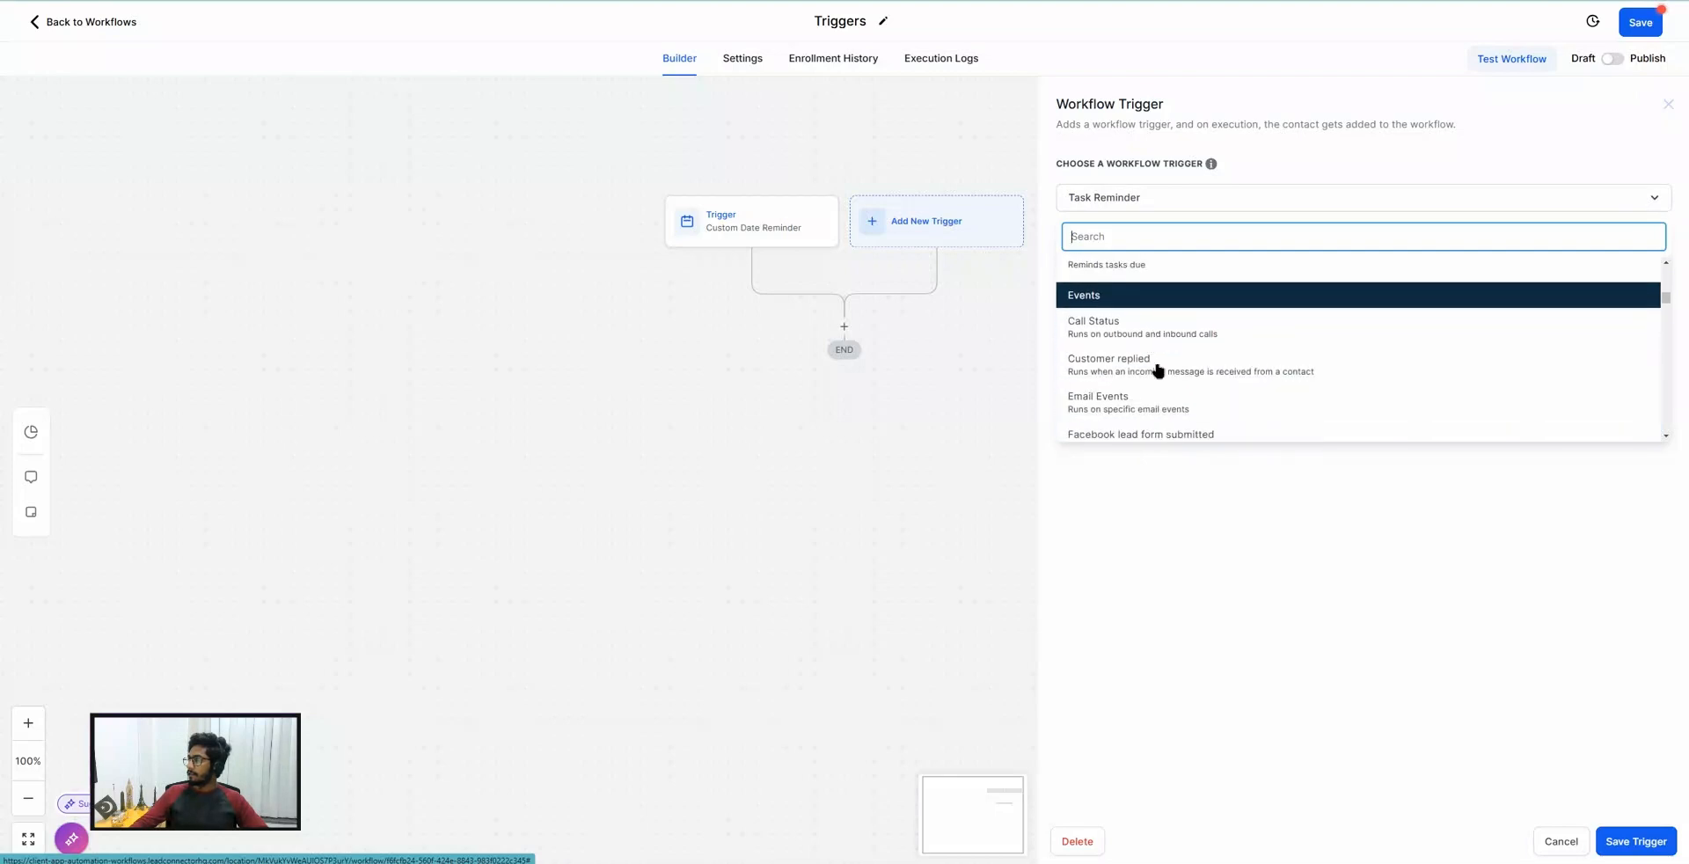
pyautogui.scroll(-2, 1157, 370)
pyautogui.scroll(2, 1128, 308)
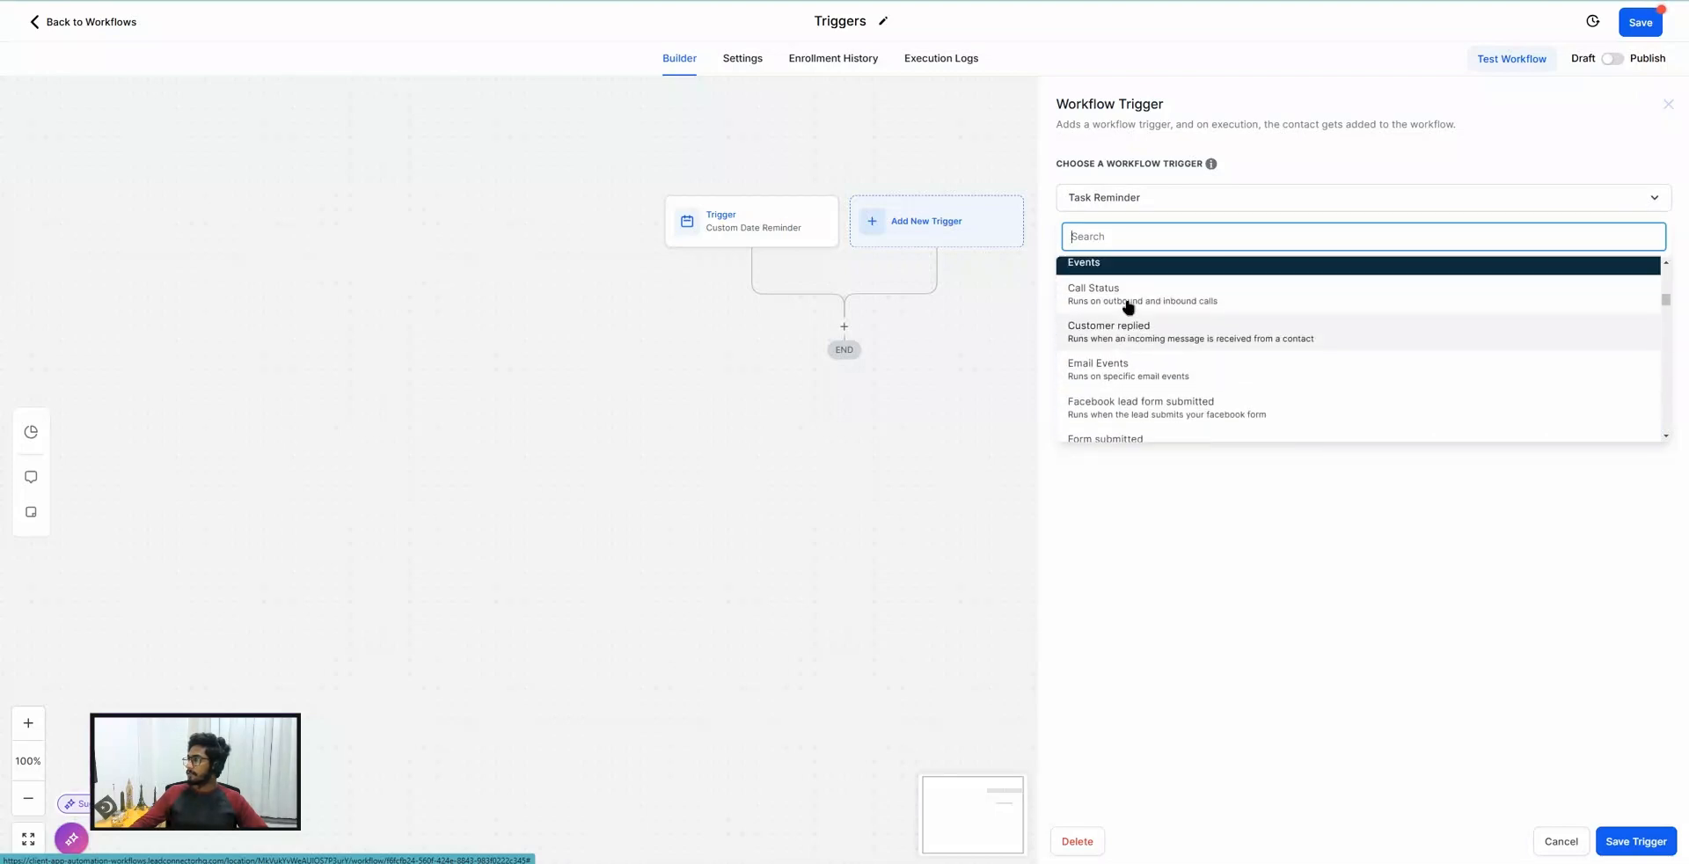
pyautogui.click(1105, 334)
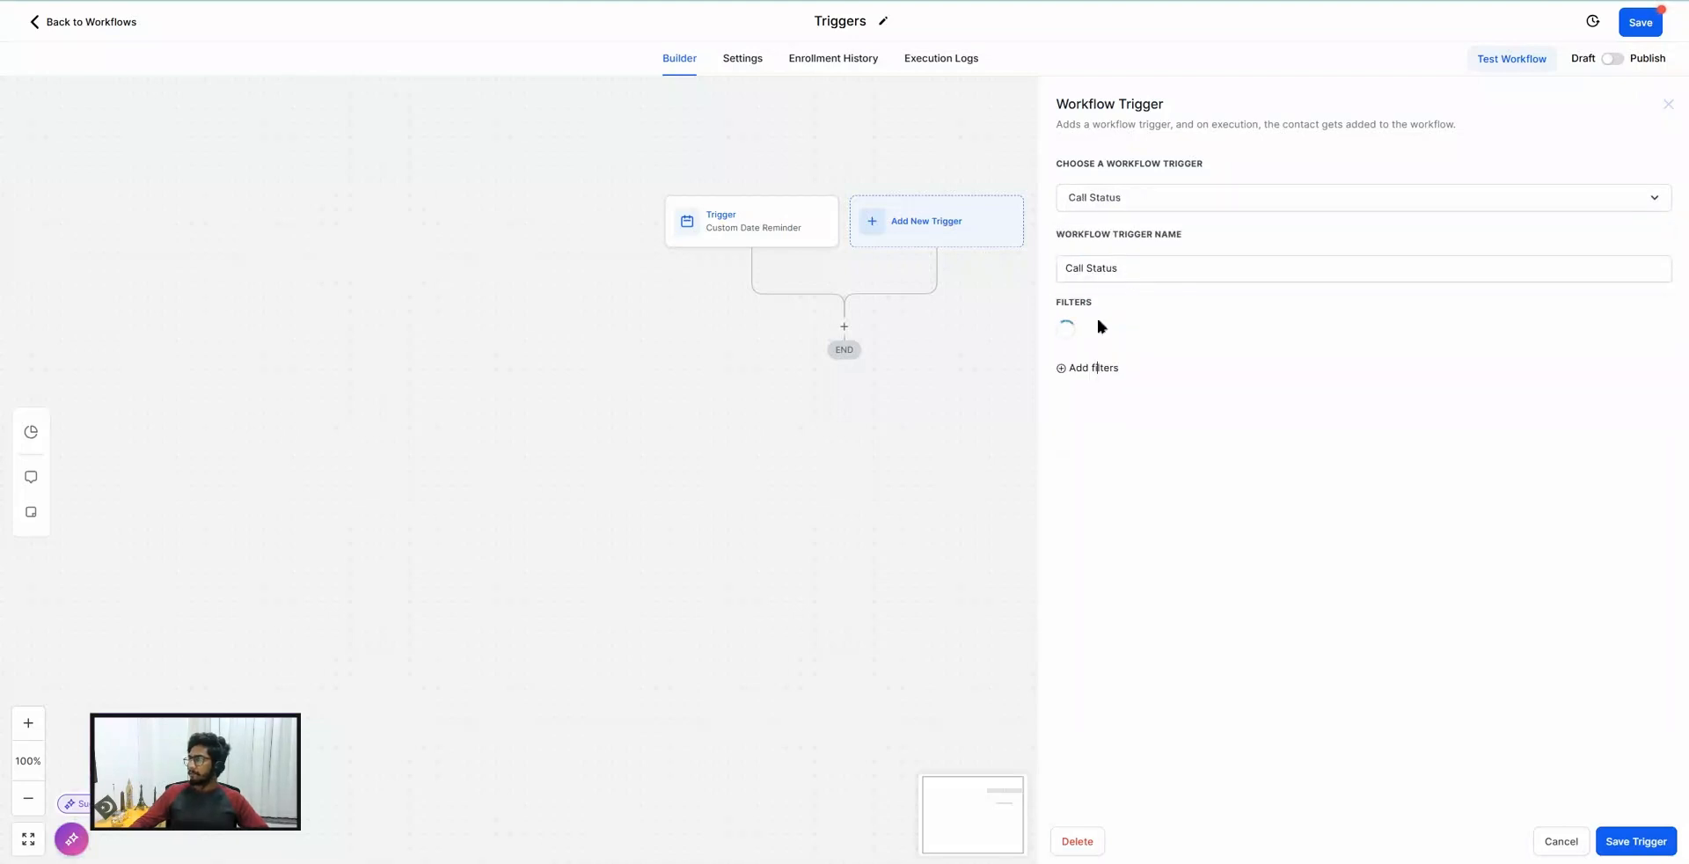
# Set a Call Direction filter to Incoming on the Call Status trigger.
pyautogui.click(1090, 332)
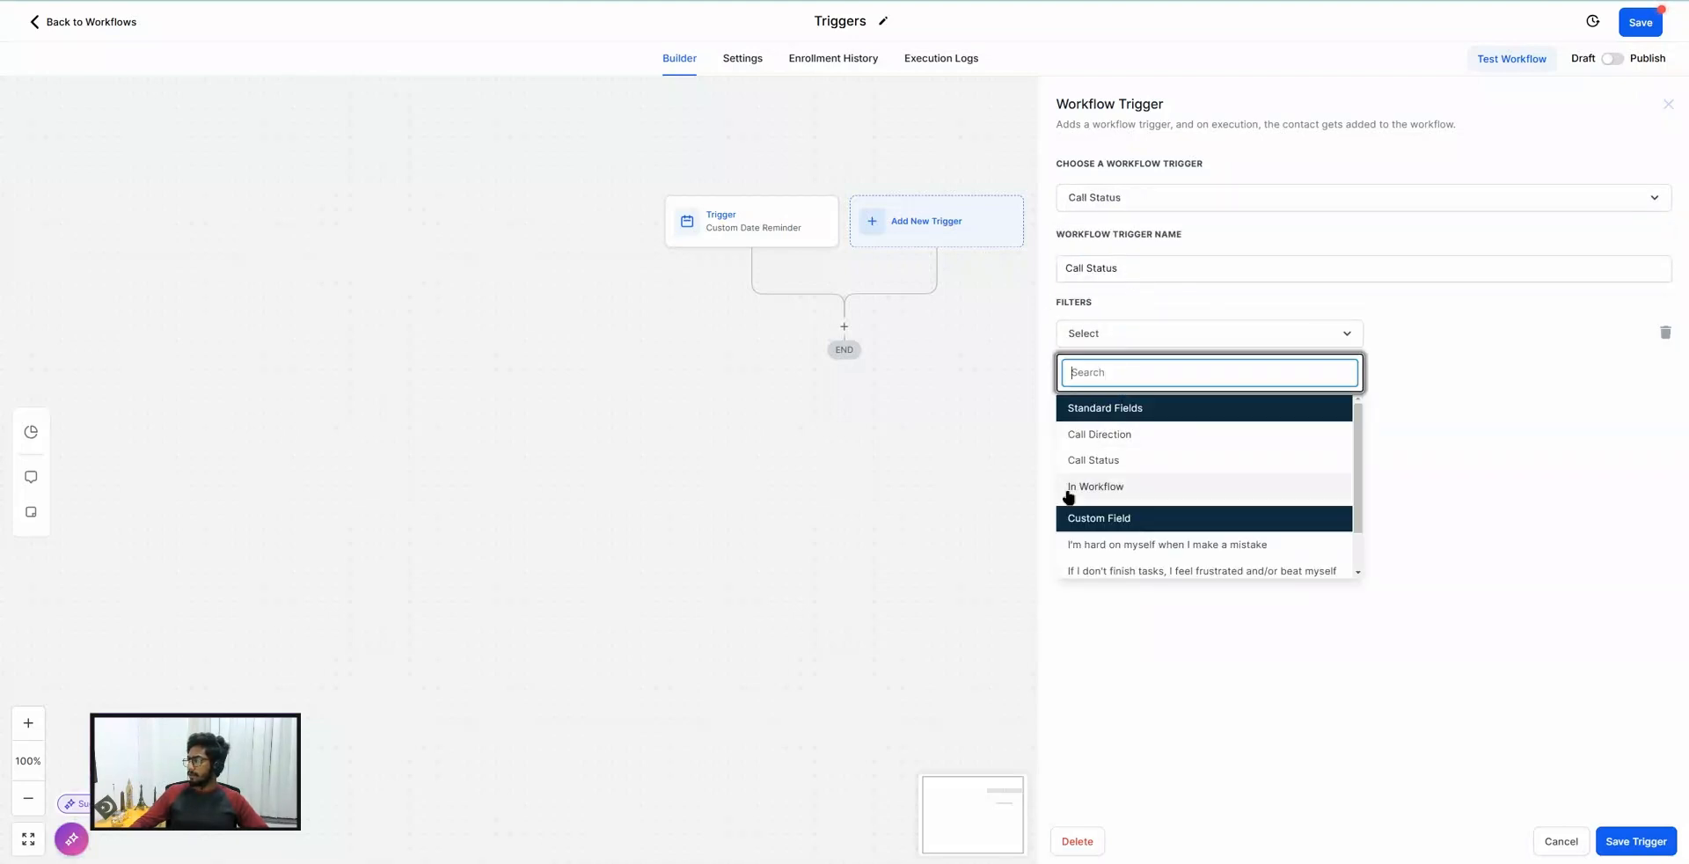
pyautogui.click(1098, 435)
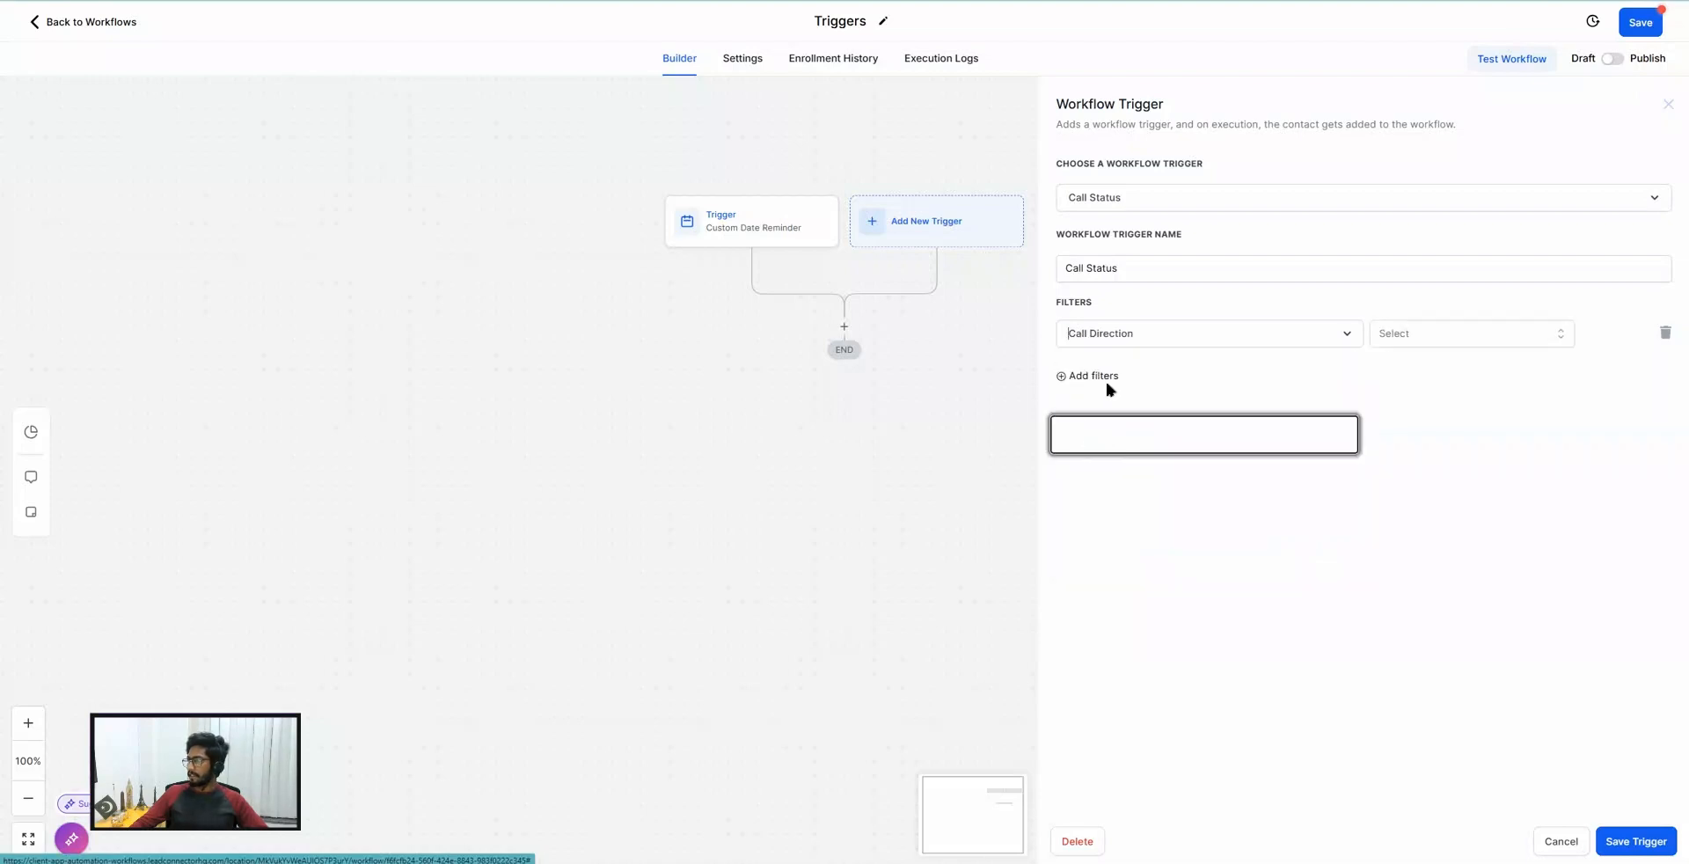
pyautogui.click(1403, 331)
pyautogui.click(1402, 405)
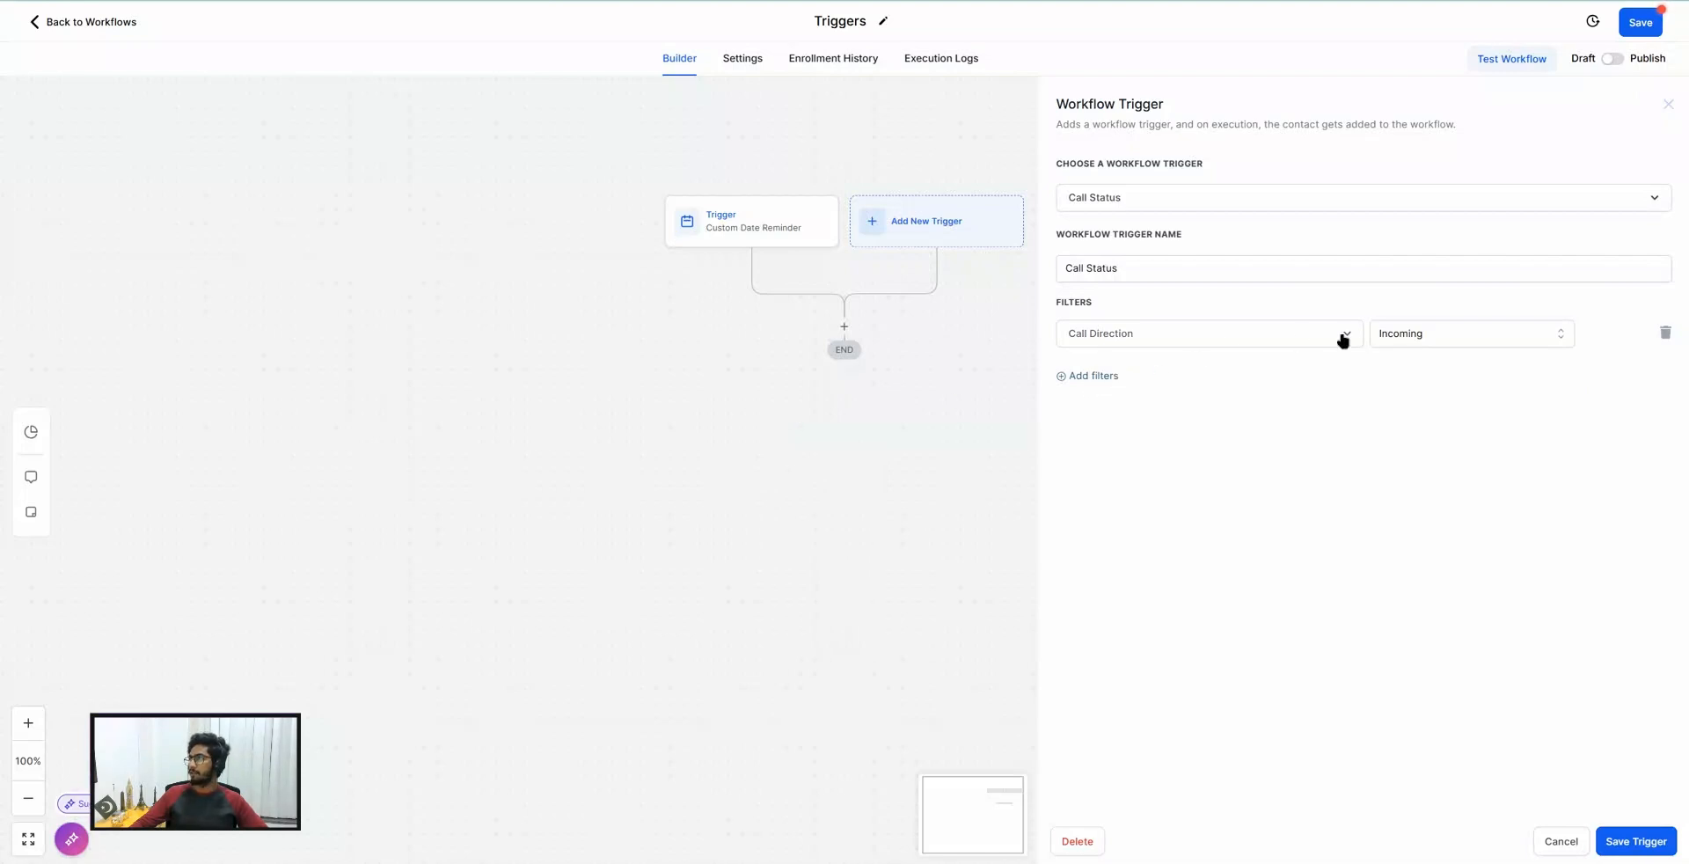
# Add a second filter for Call Status and select the canceled status.
pyautogui.click(1089, 378)
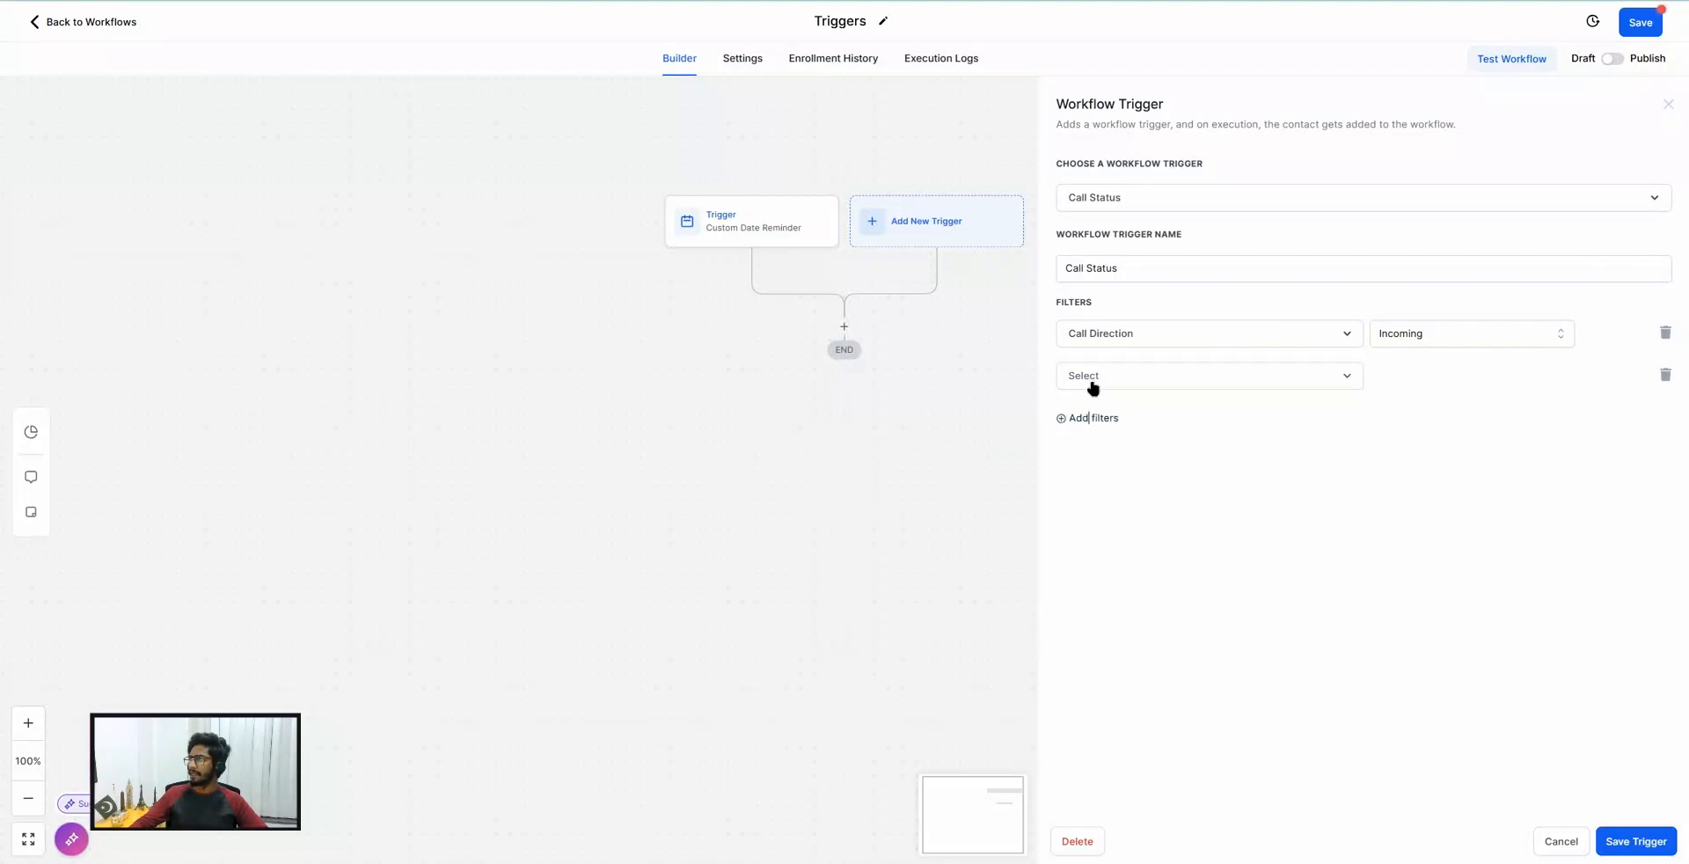
pyautogui.click(1092, 383)
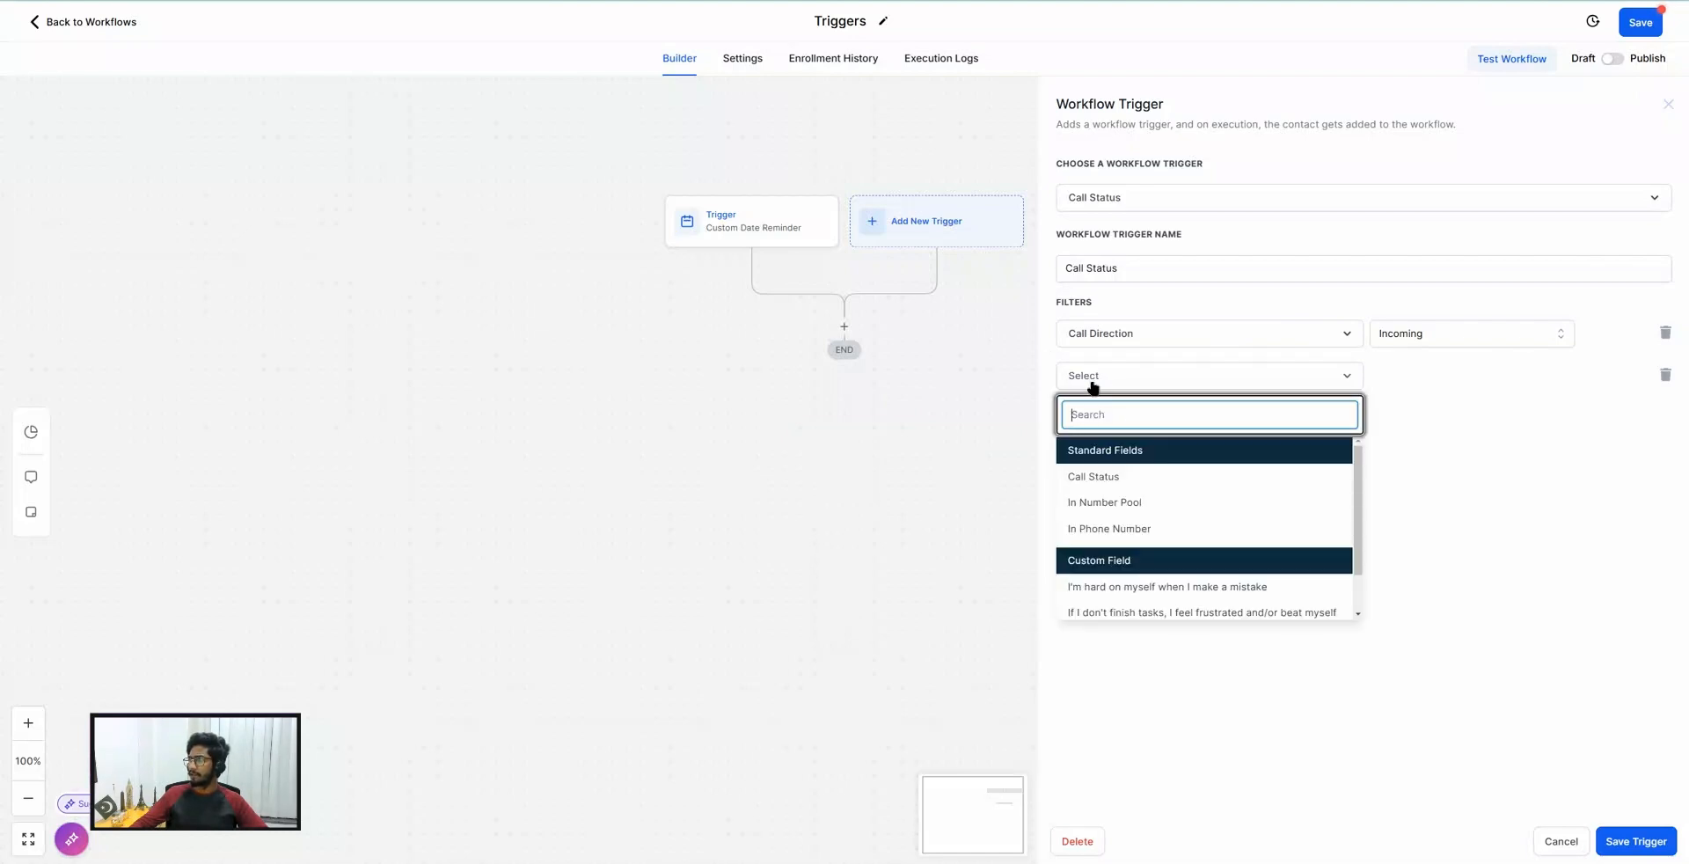
pyautogui.click(1101, 476)
pyautogui.click(1391, 376)
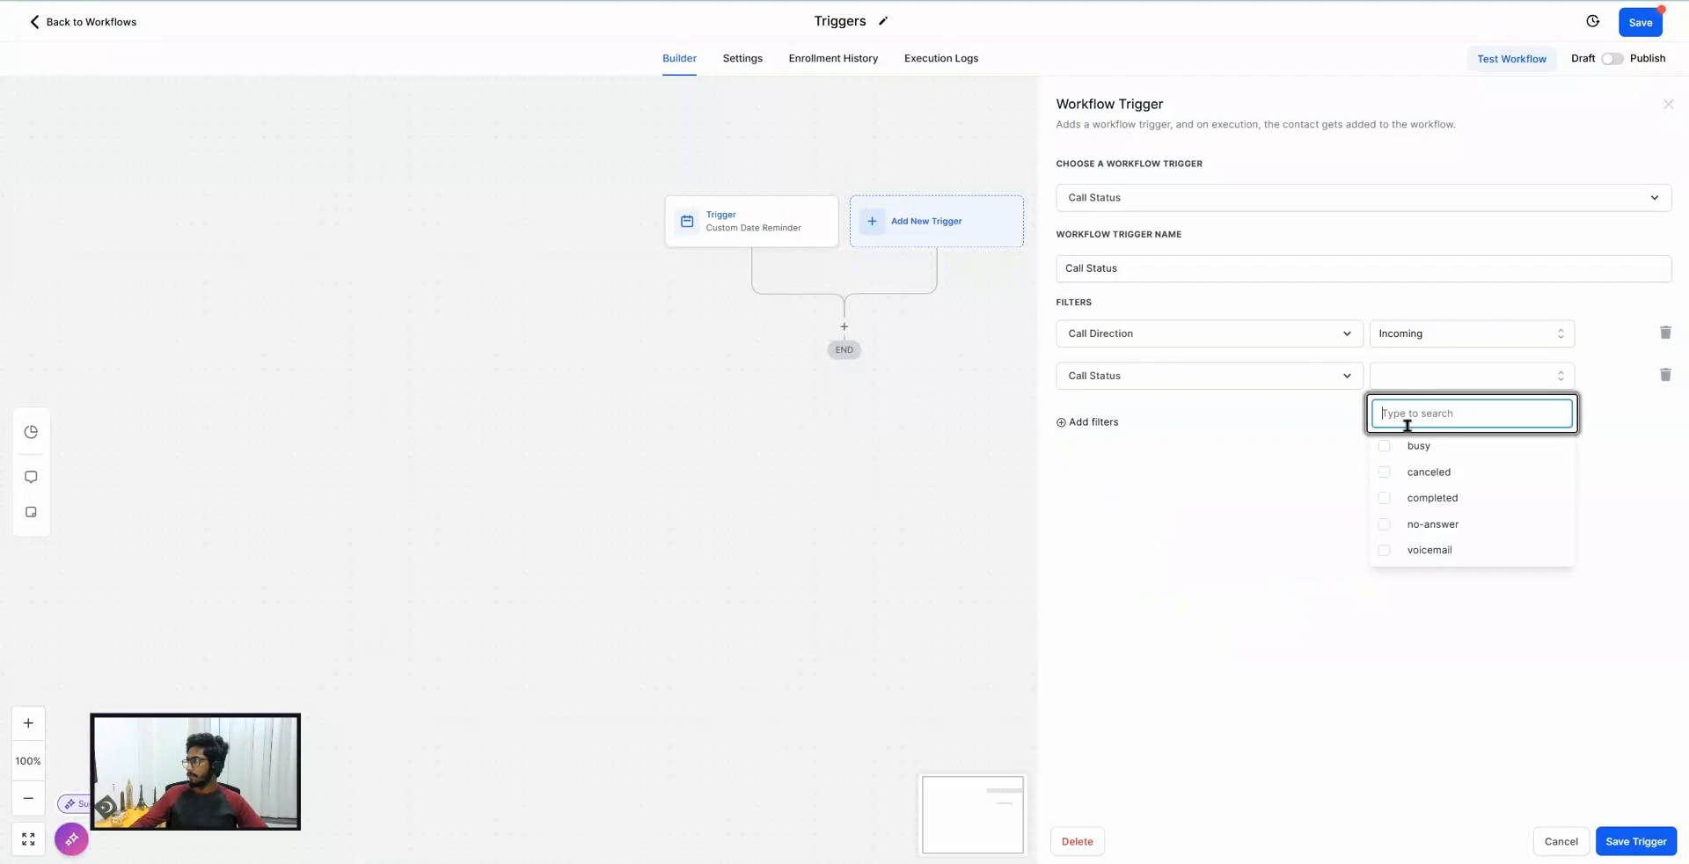
pyautogui.click(1430, 471)
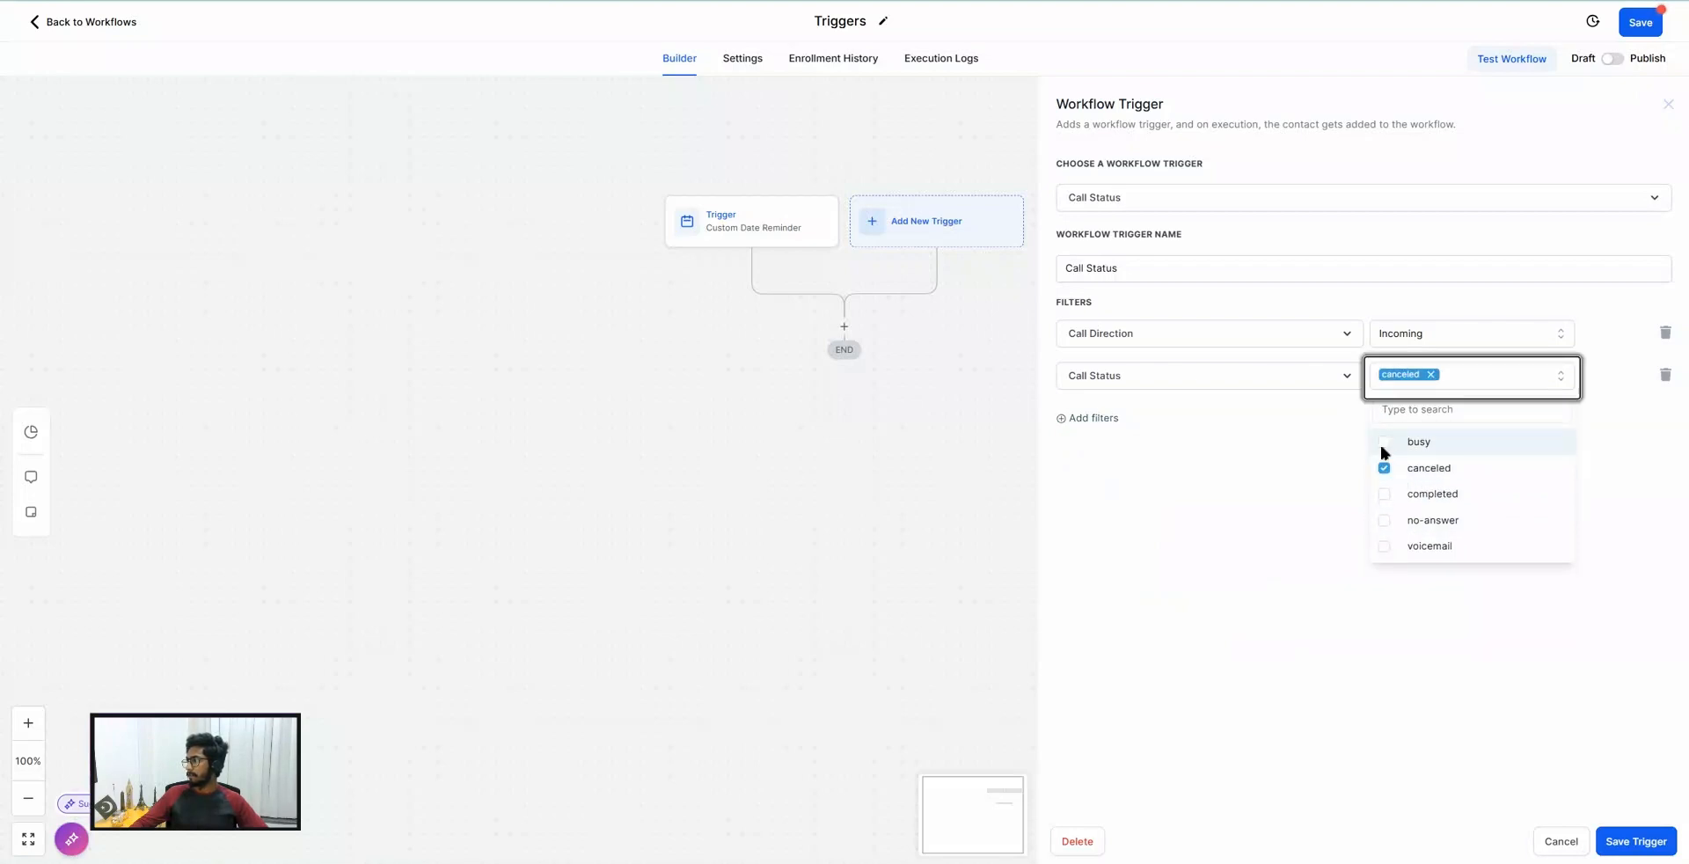
# Set the Call Status filter to busy only and open the field choices for a third filter.
pyautogui.click(1385, 444)
pyautogui.click(1384, 468)
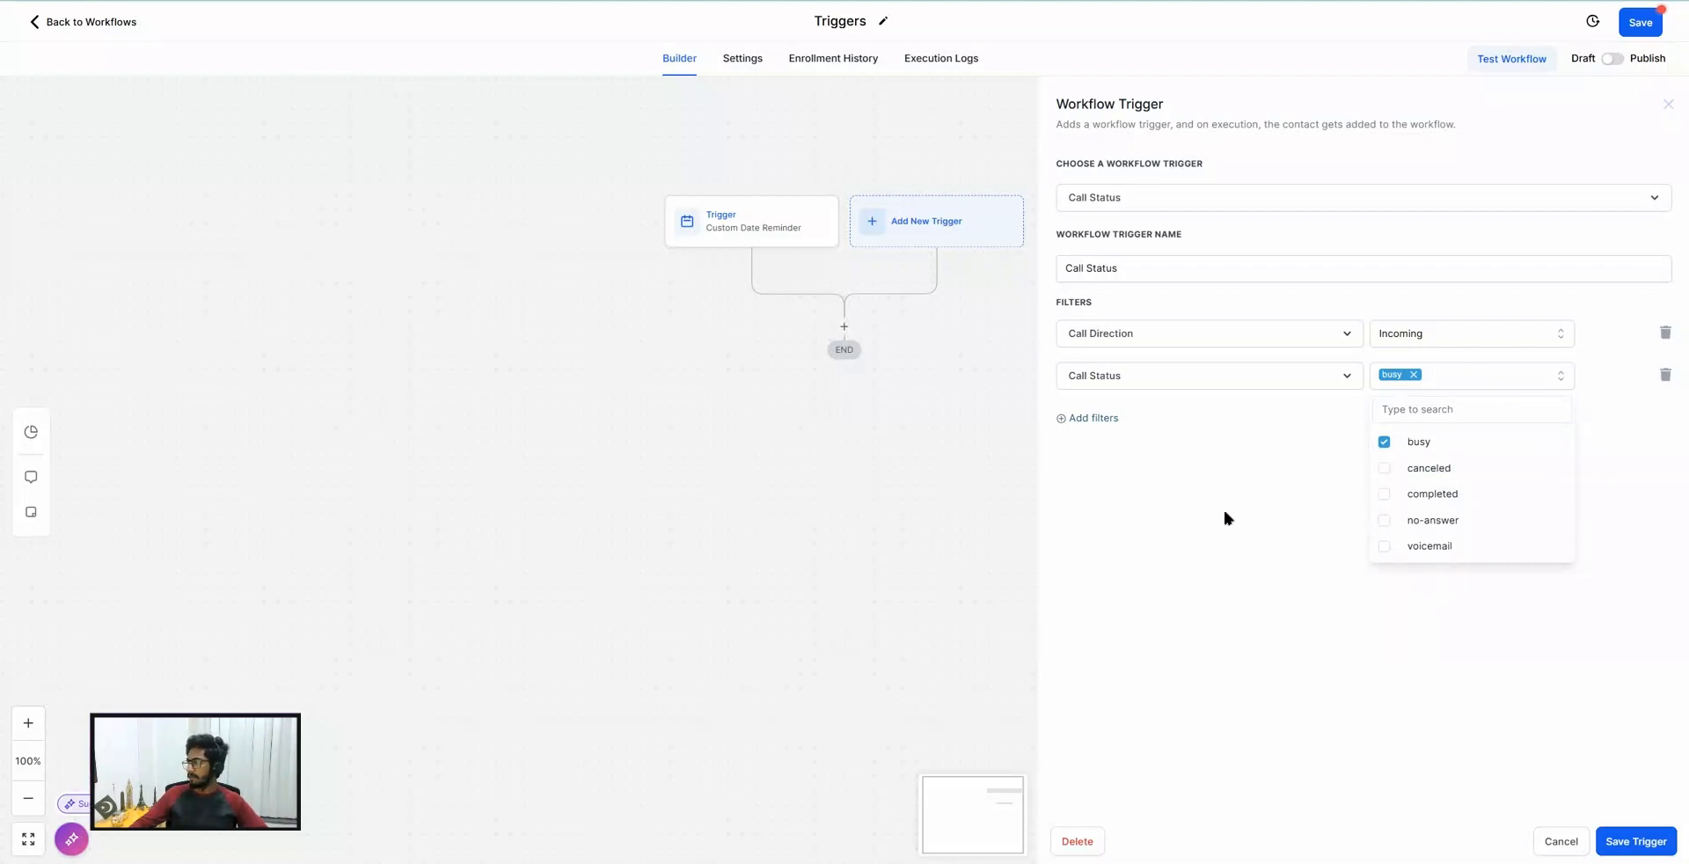
pyautogui.click(1192, 490)
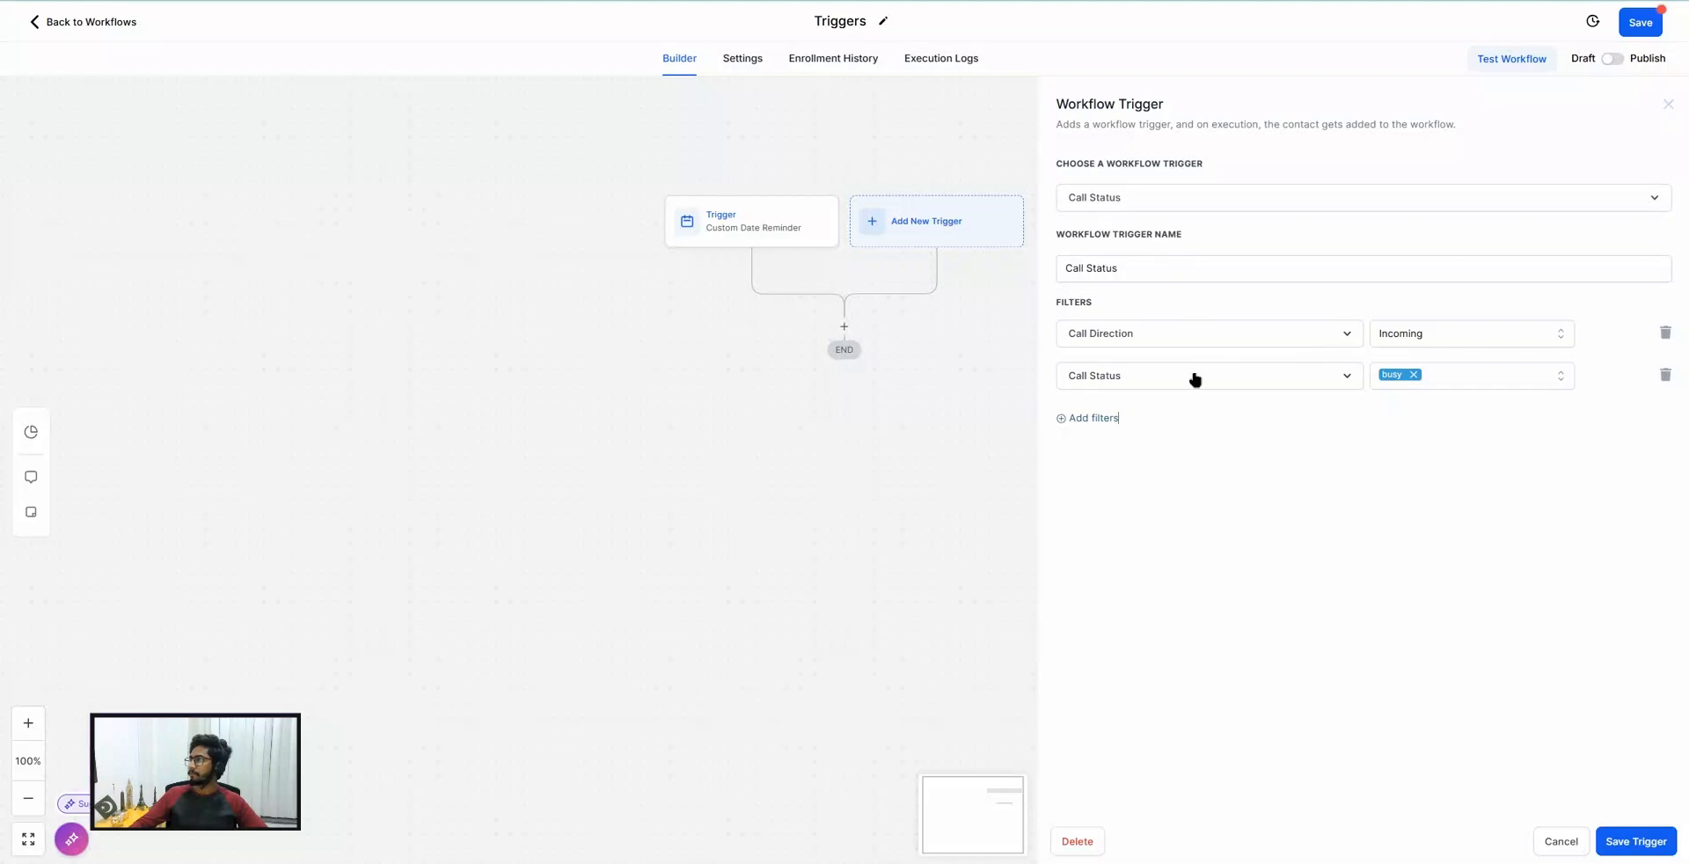
pyautogui.click(1091, 421)
pyautogui.click(1100, 422)
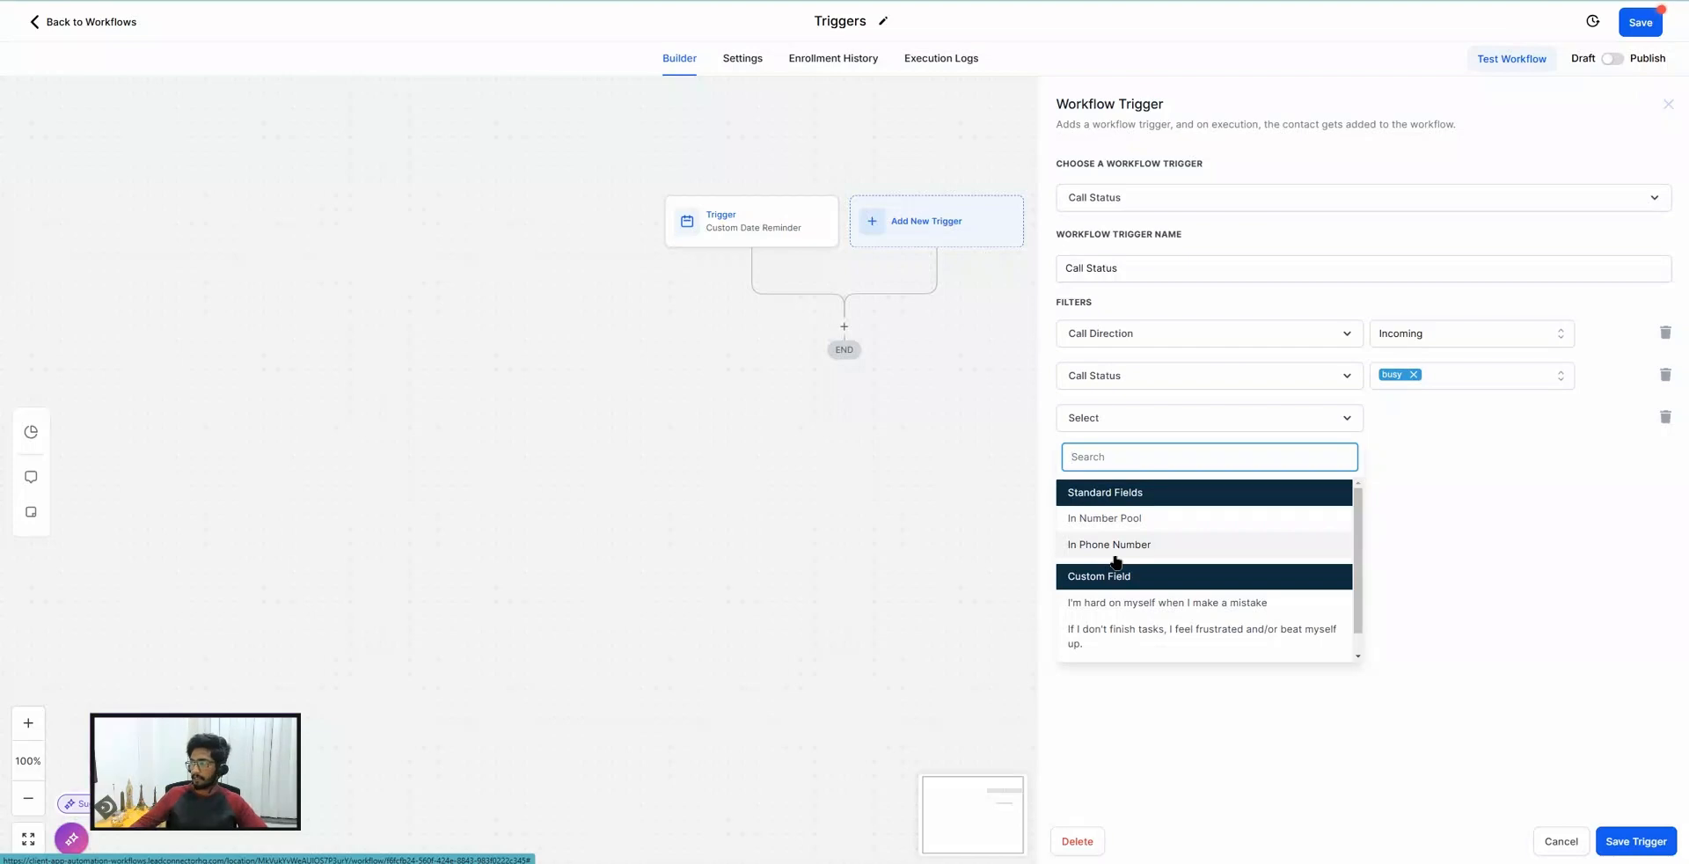
# Change the workflow trigger type to Customer replied, found among the Events triggers.
pyautogui.click(1091, 197)
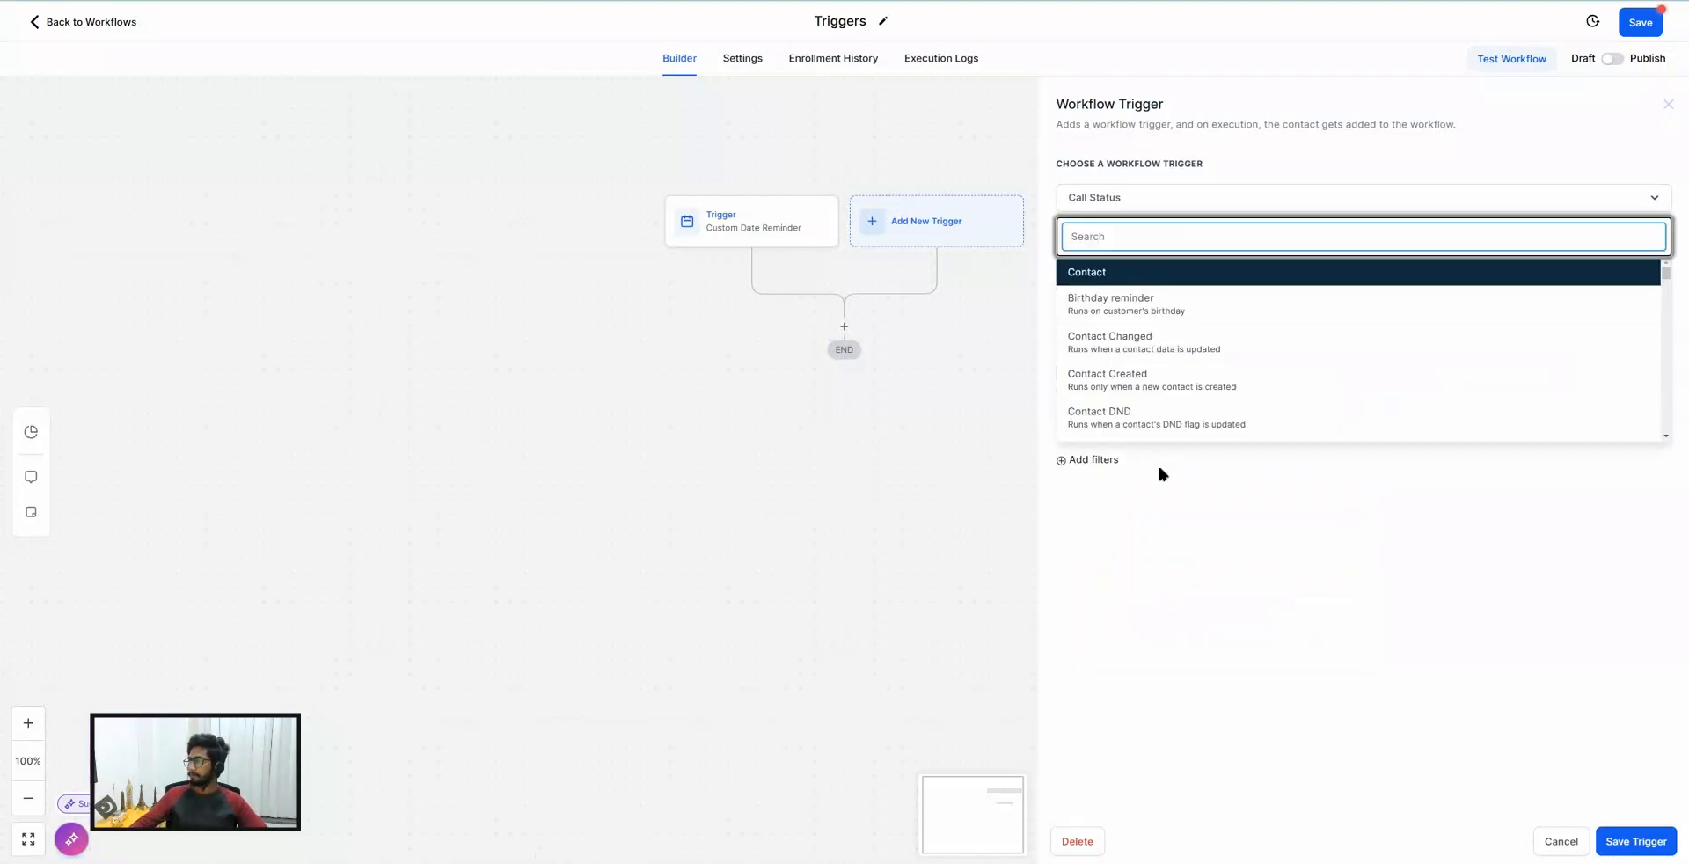
pyautogui.scroll(-10, 1152, 378)
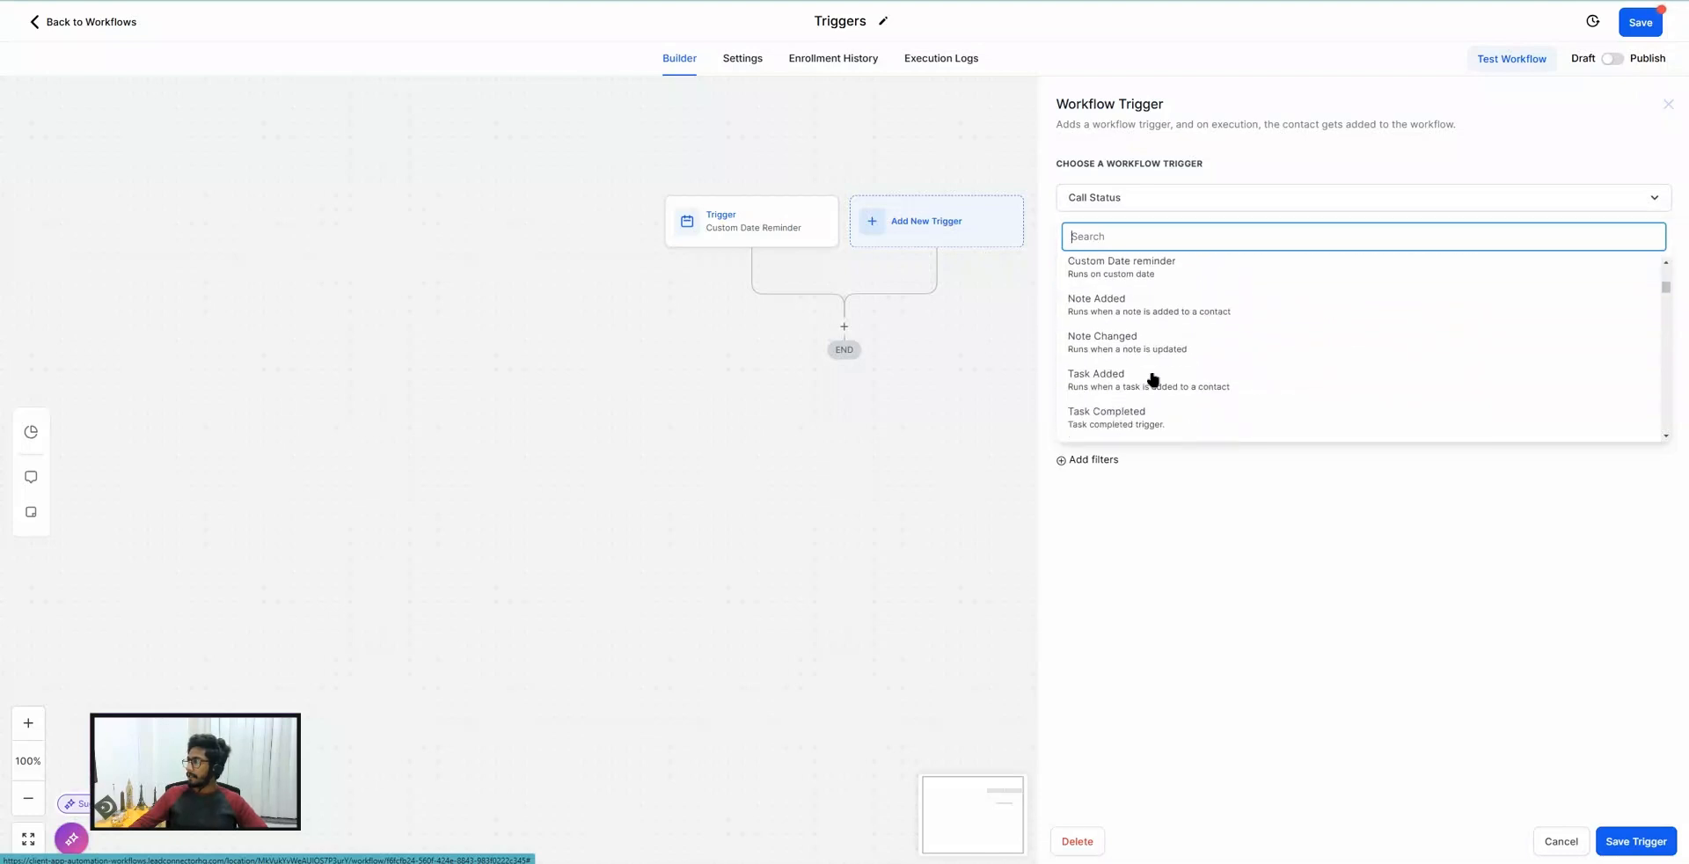
pyautogui.scroll(-1, 1152, 378)
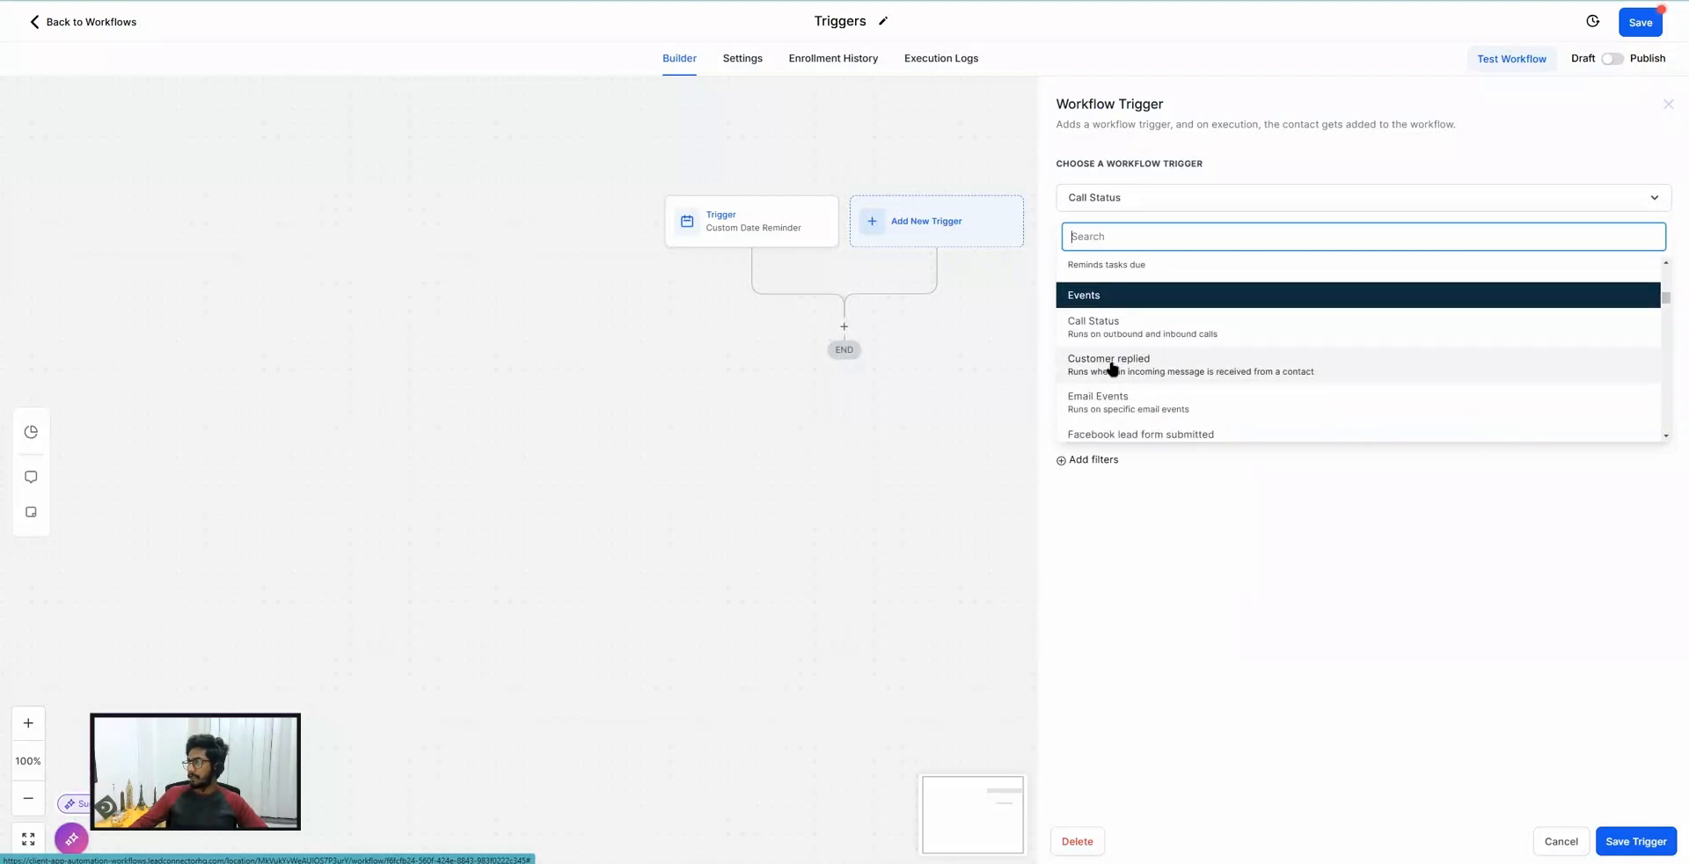
pyautogui.click(1131, 368)
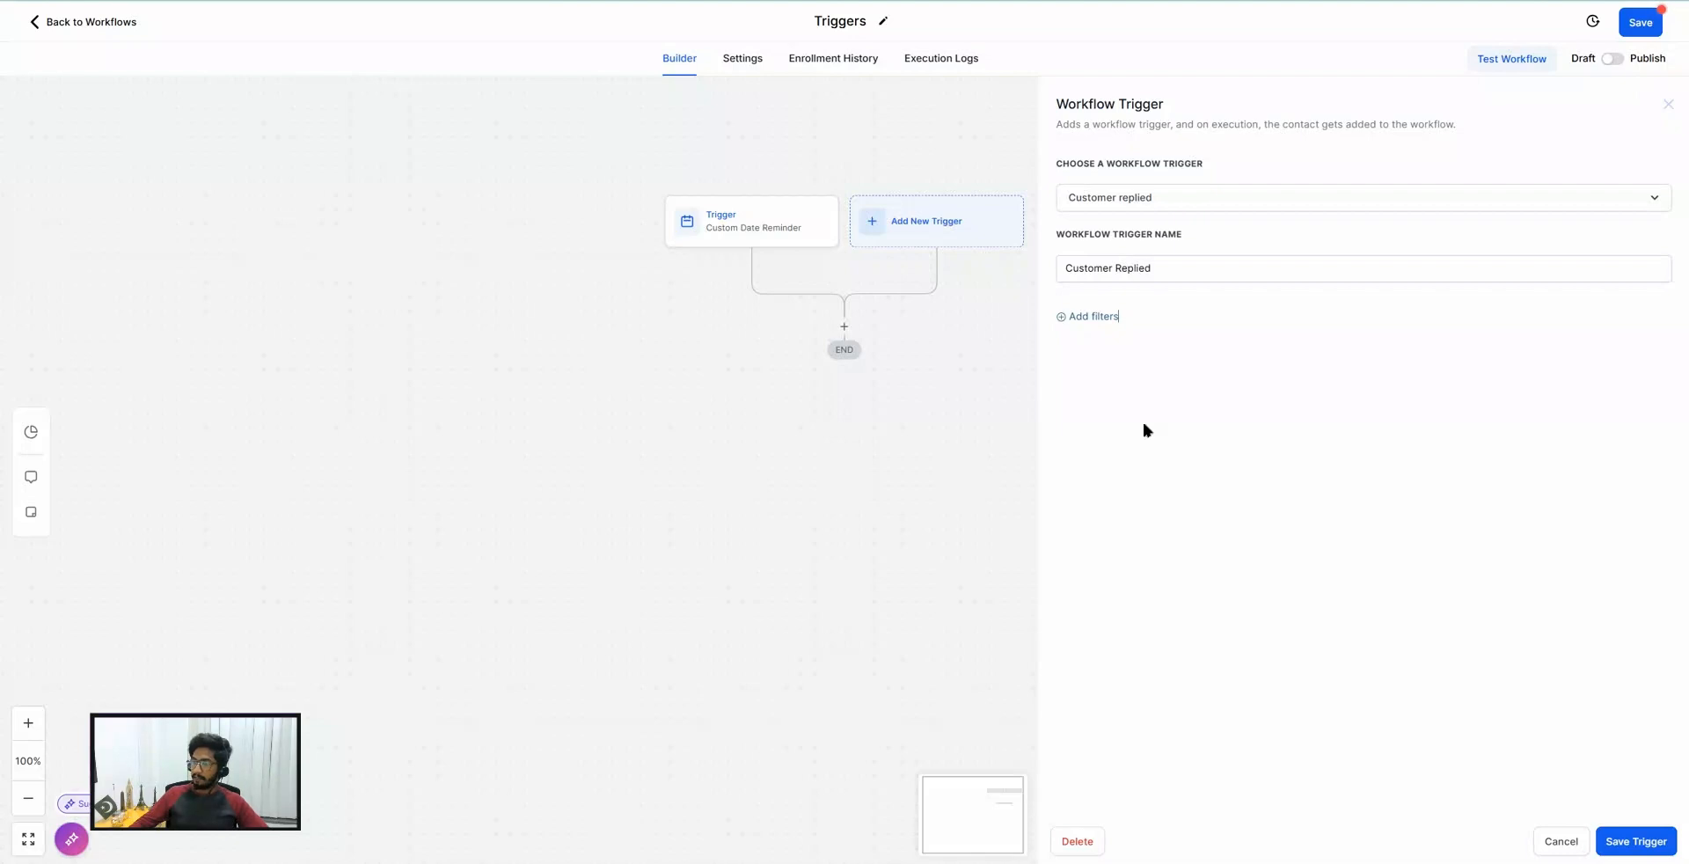
# Add a Contains phrase filter with the phrase "stop" to the Customer replied trigger.
pyautogui.click(1105, 318)
pyautogui.click(1091, 335)
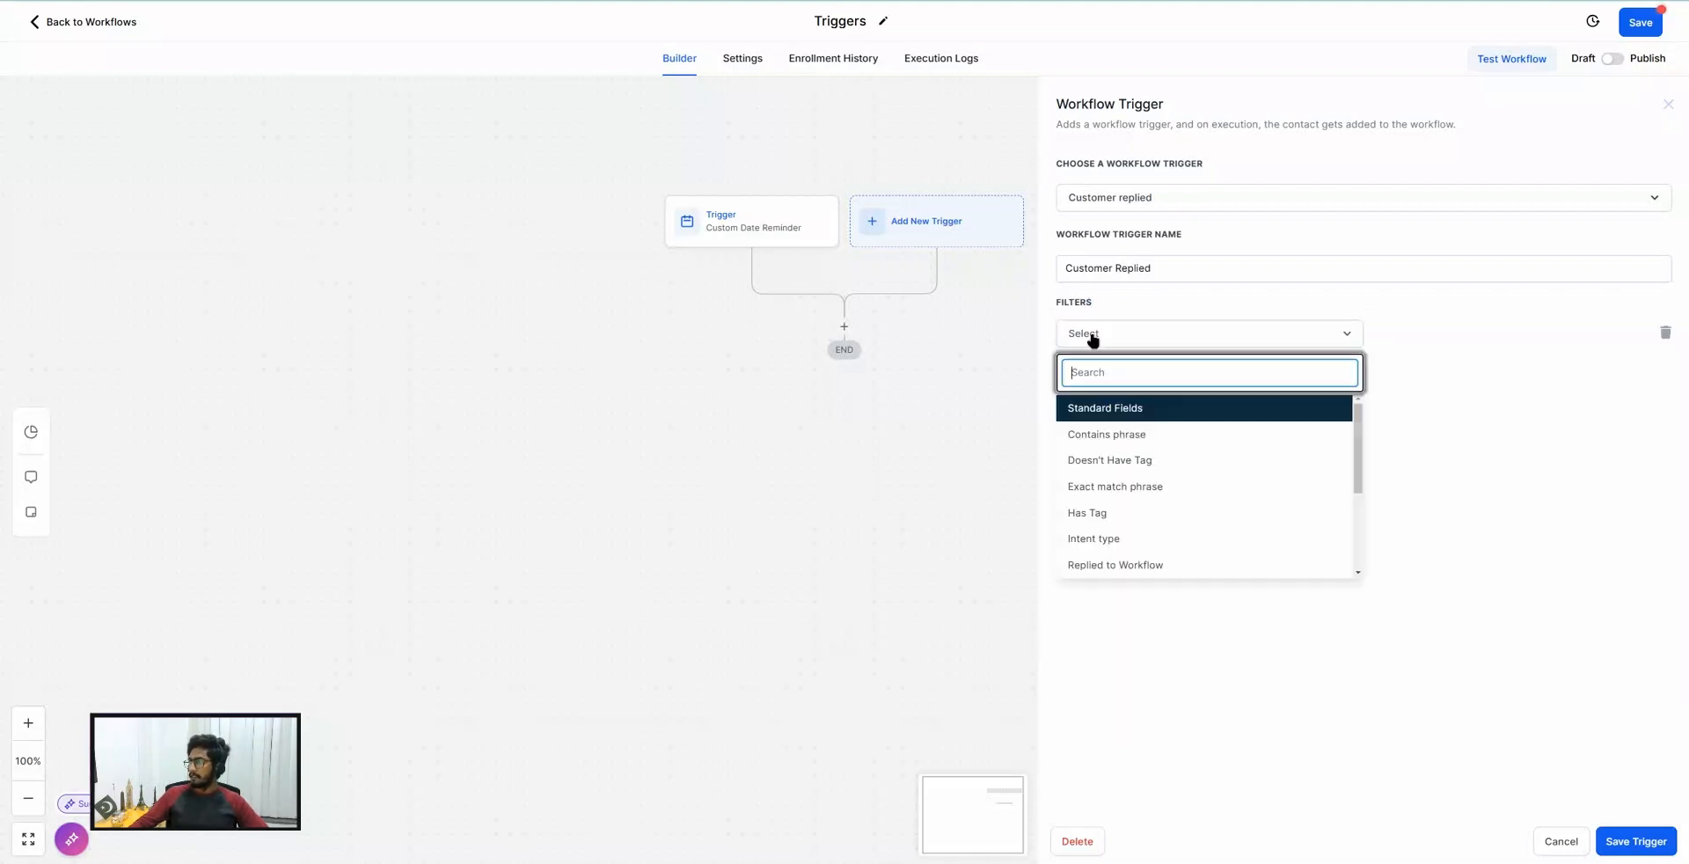
pyautogui.click(1089, 436)
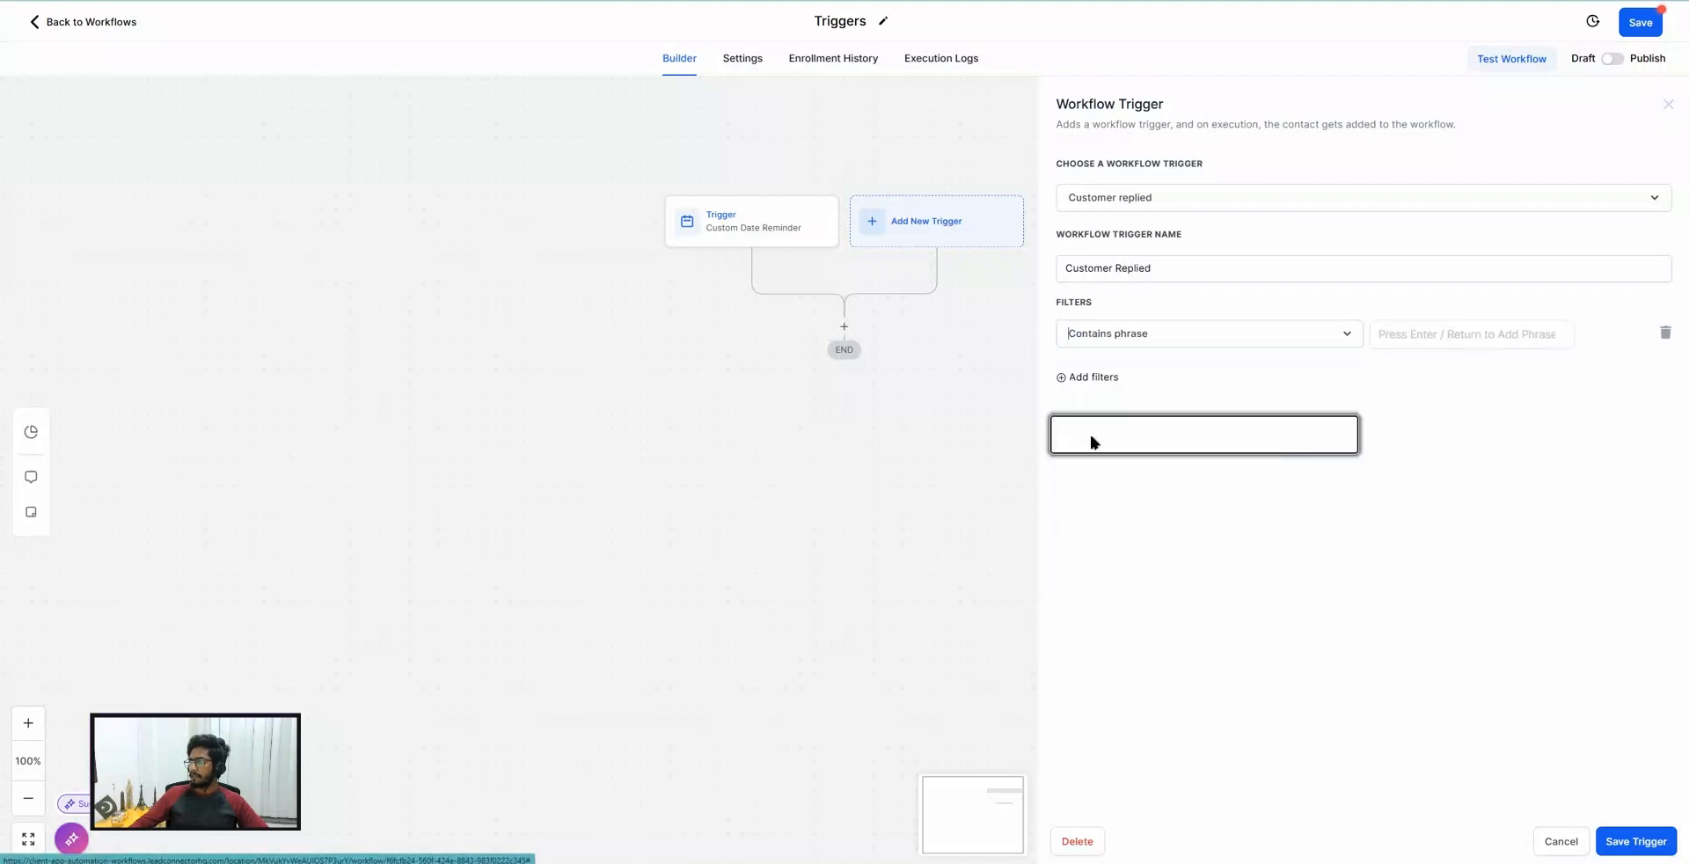
pyautogui.click(1396, 334)
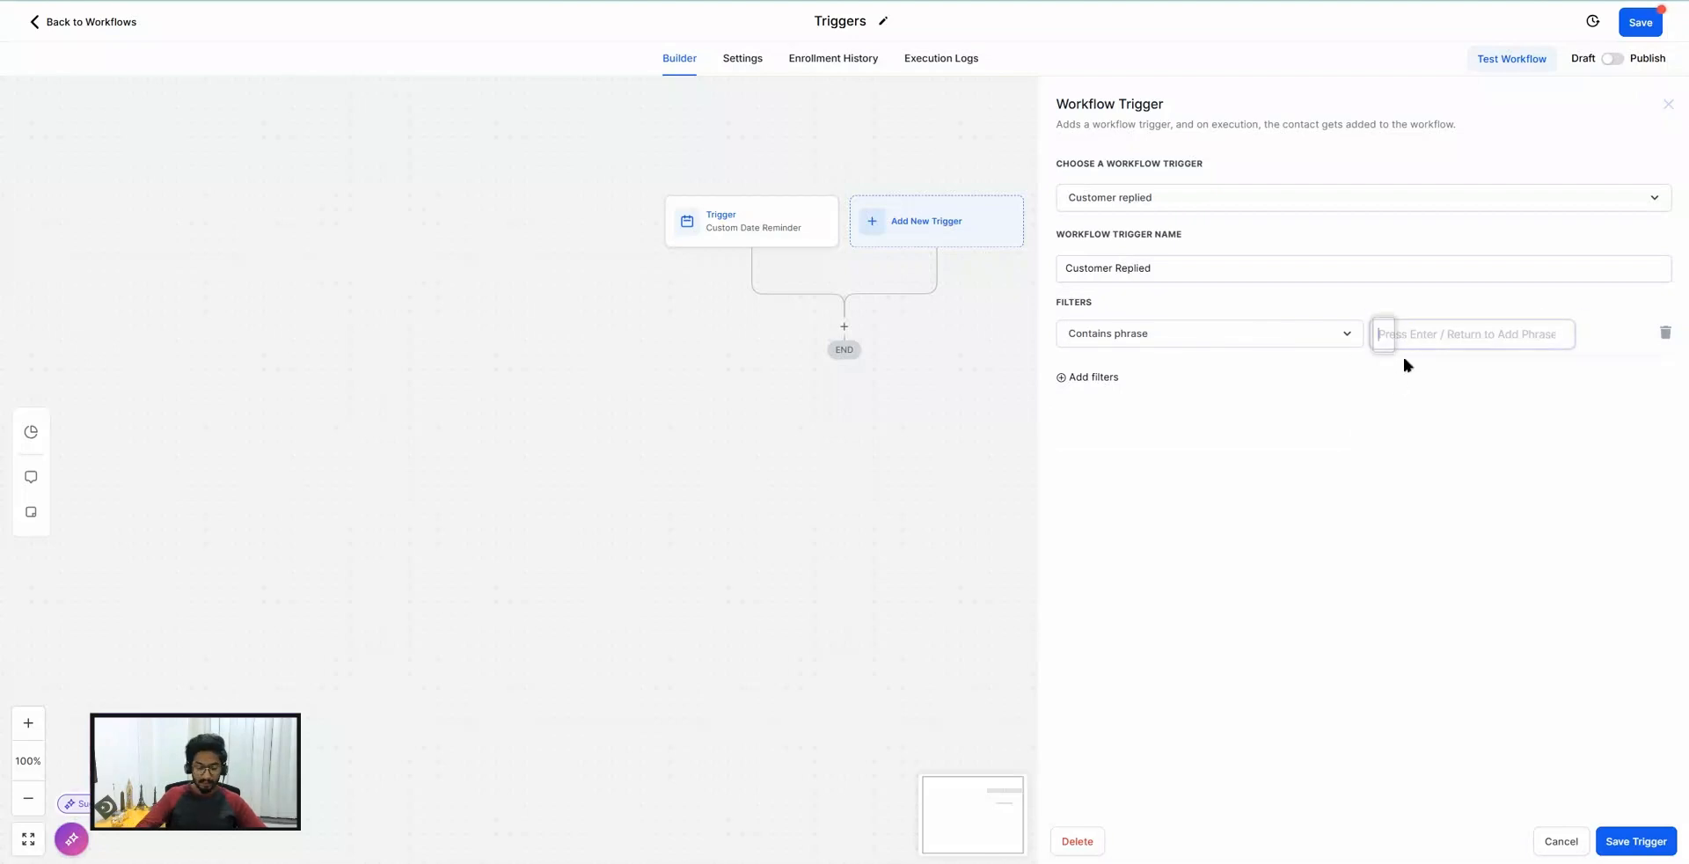
pyautogui.write('stop')
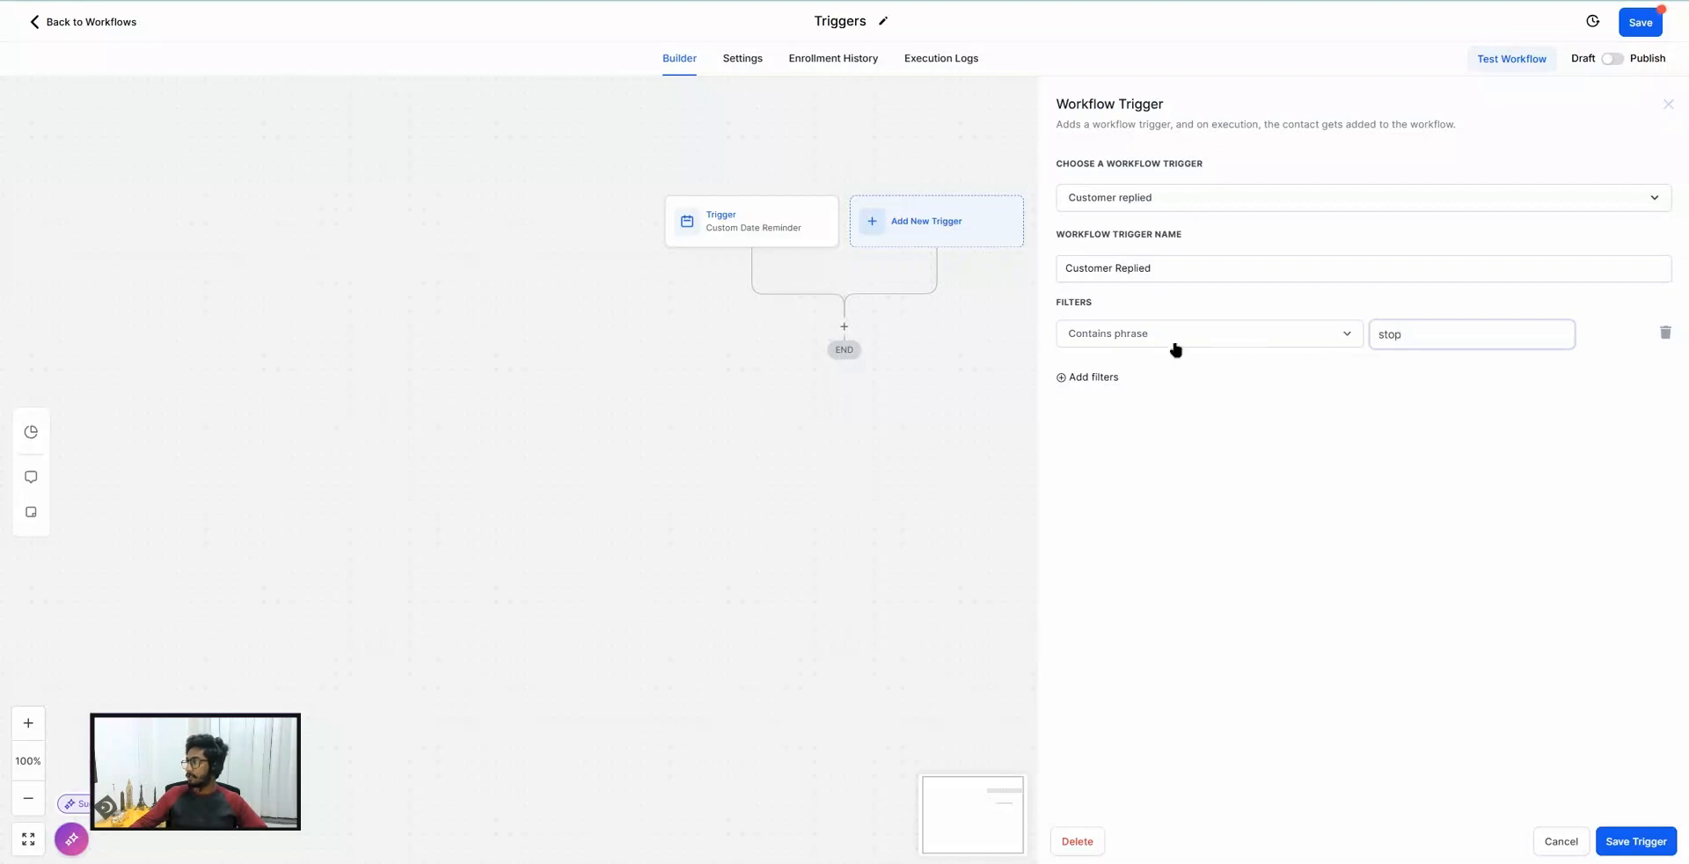
# Add a second filter for Reply channel and set it to SMS.
pyautogui.click(1095, 377)
pyautogui.click(1105, 378)
pyautogui.scroll(-2, 1117, 609)
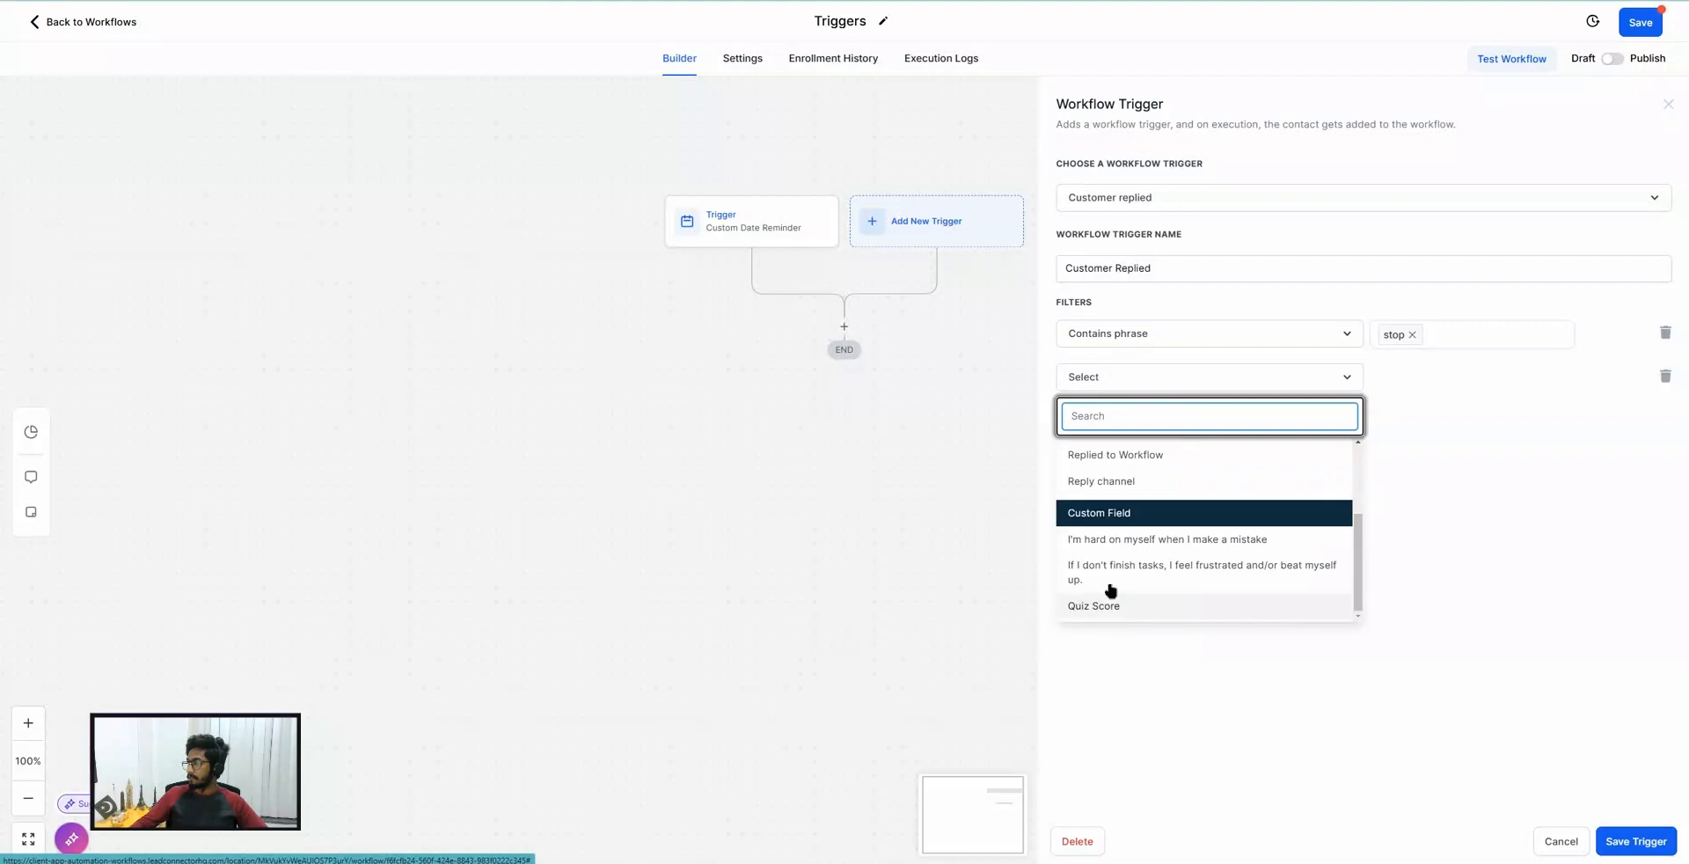
pyautogui.click(1105, 483)
pyautogui.click(1418, 370)
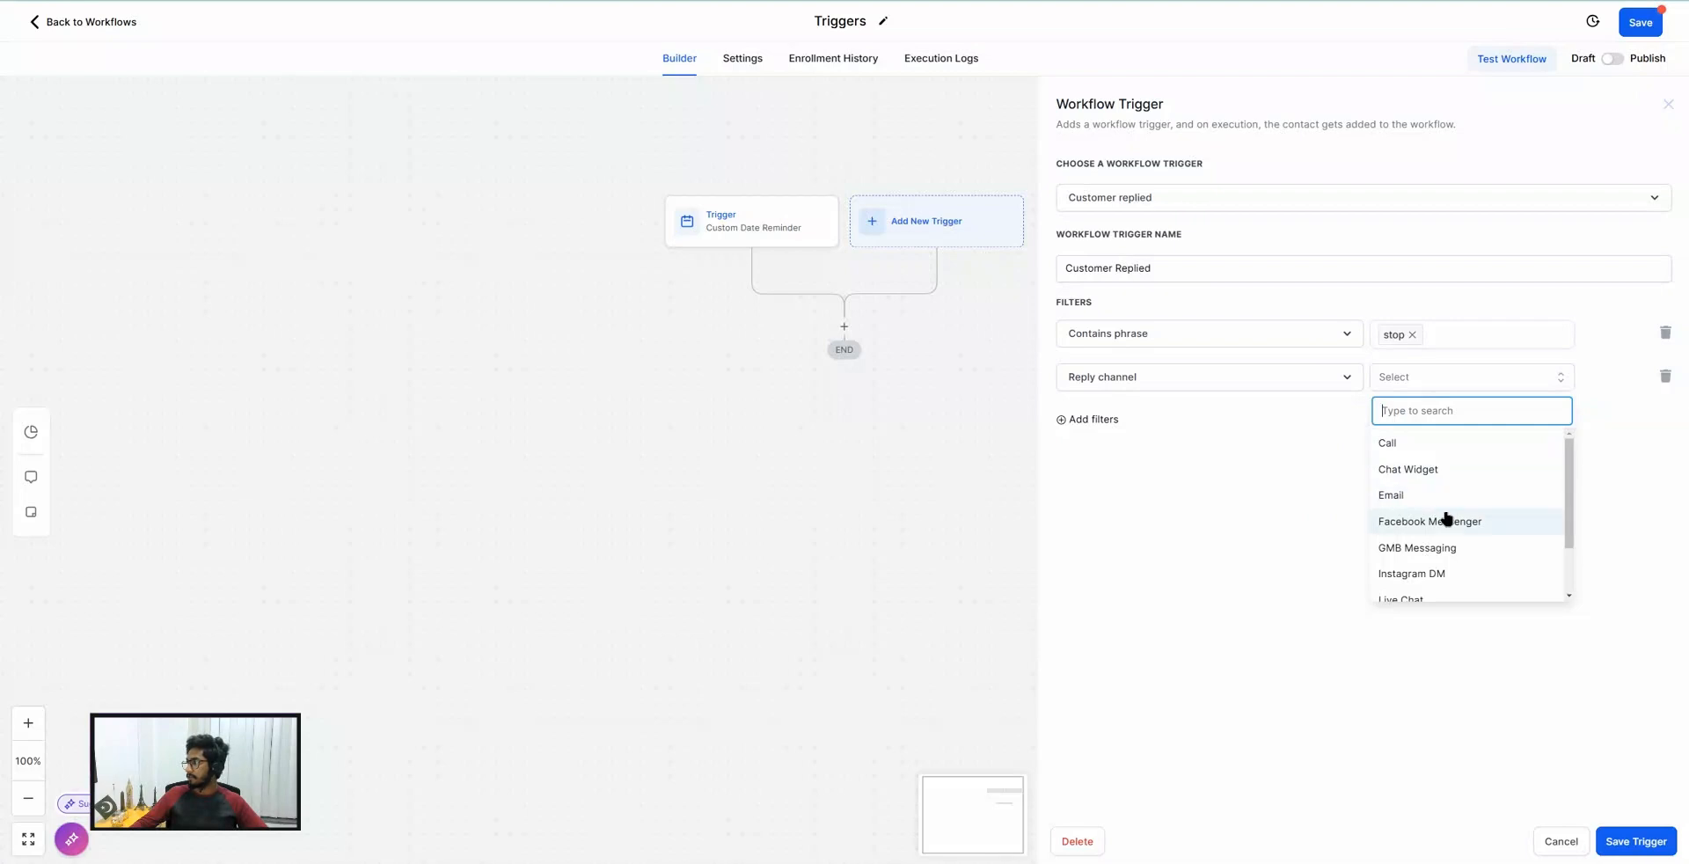
pyautogui.scroll(-2, 1425, 520)
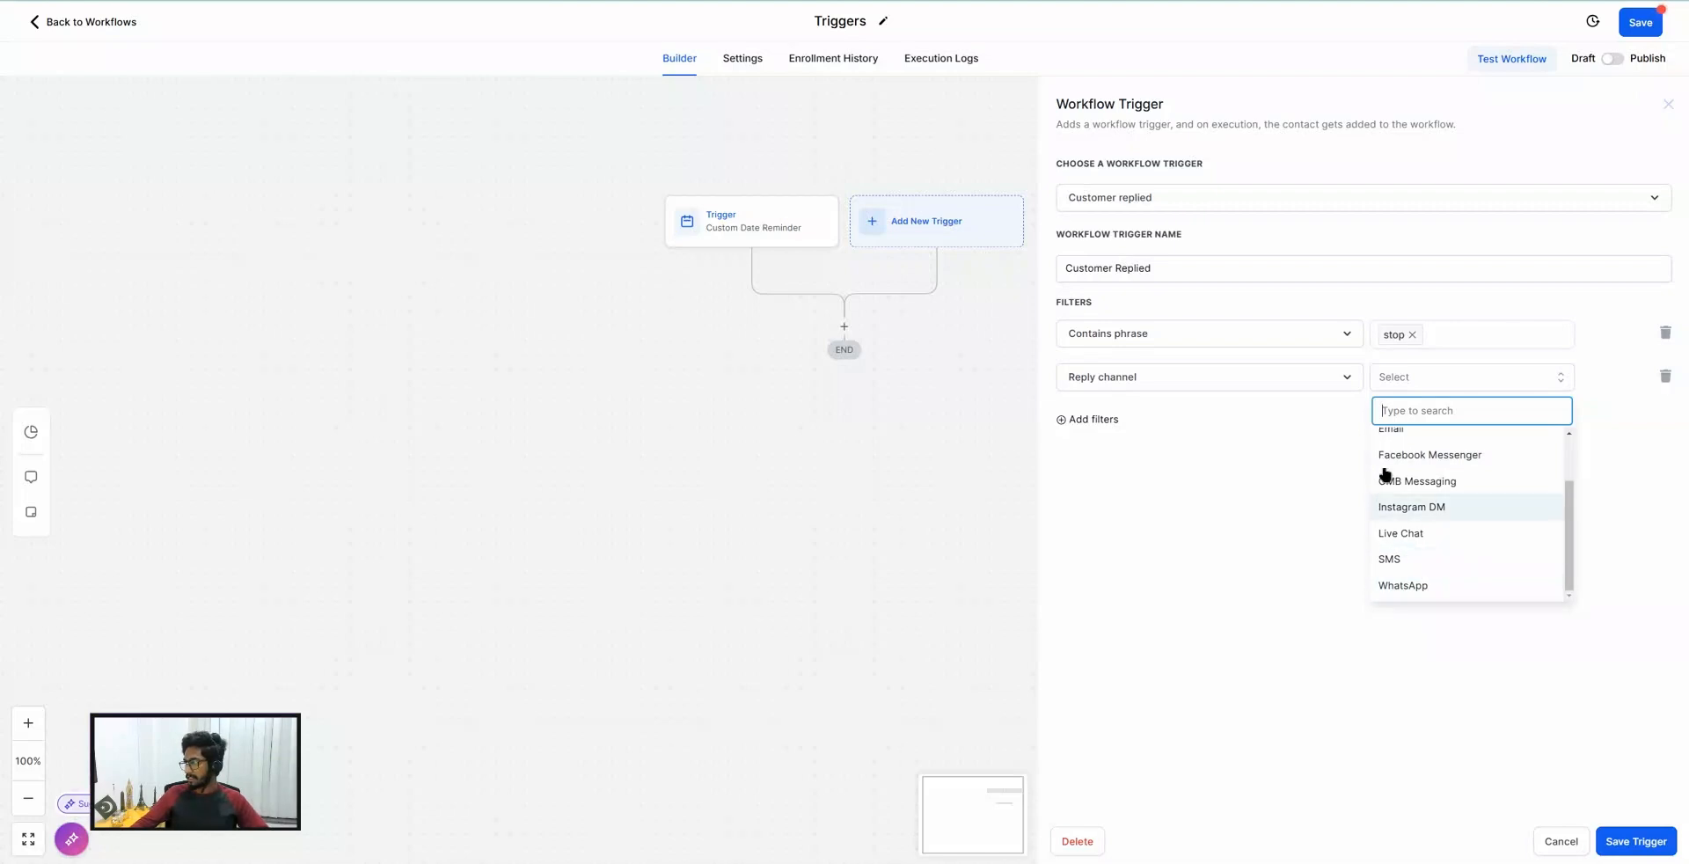
pyautogui.click(1406, 555)
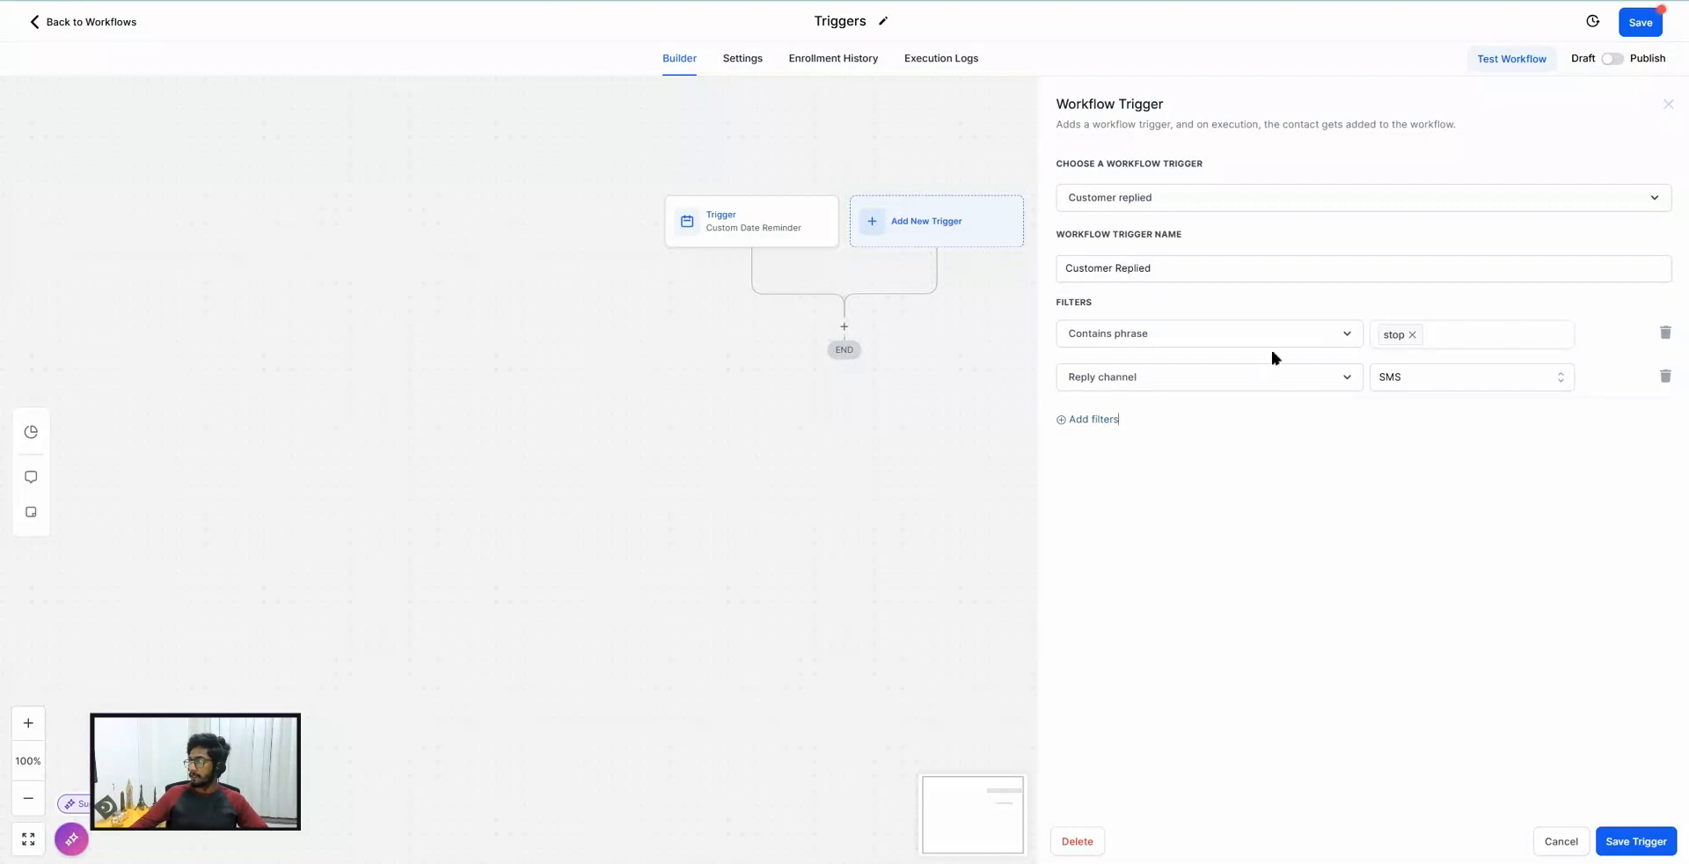
# Change the phrase filter to Exact match phrase and add "stop" as its phrase.
pyautogui.click(1391, 341)
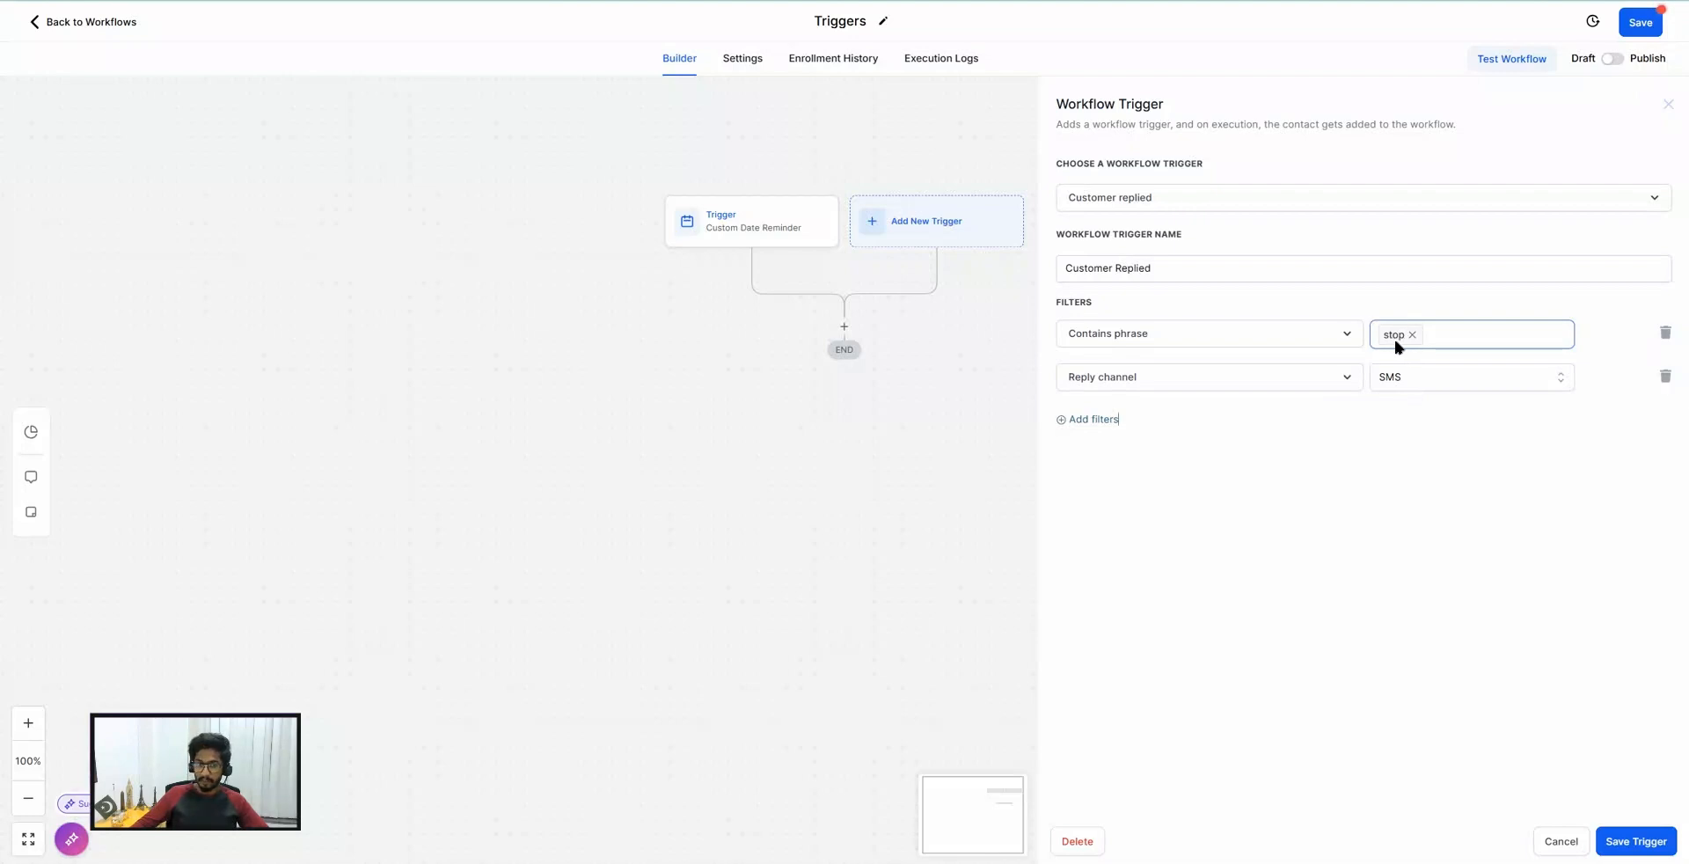
pyautogui.click(1121, 328)
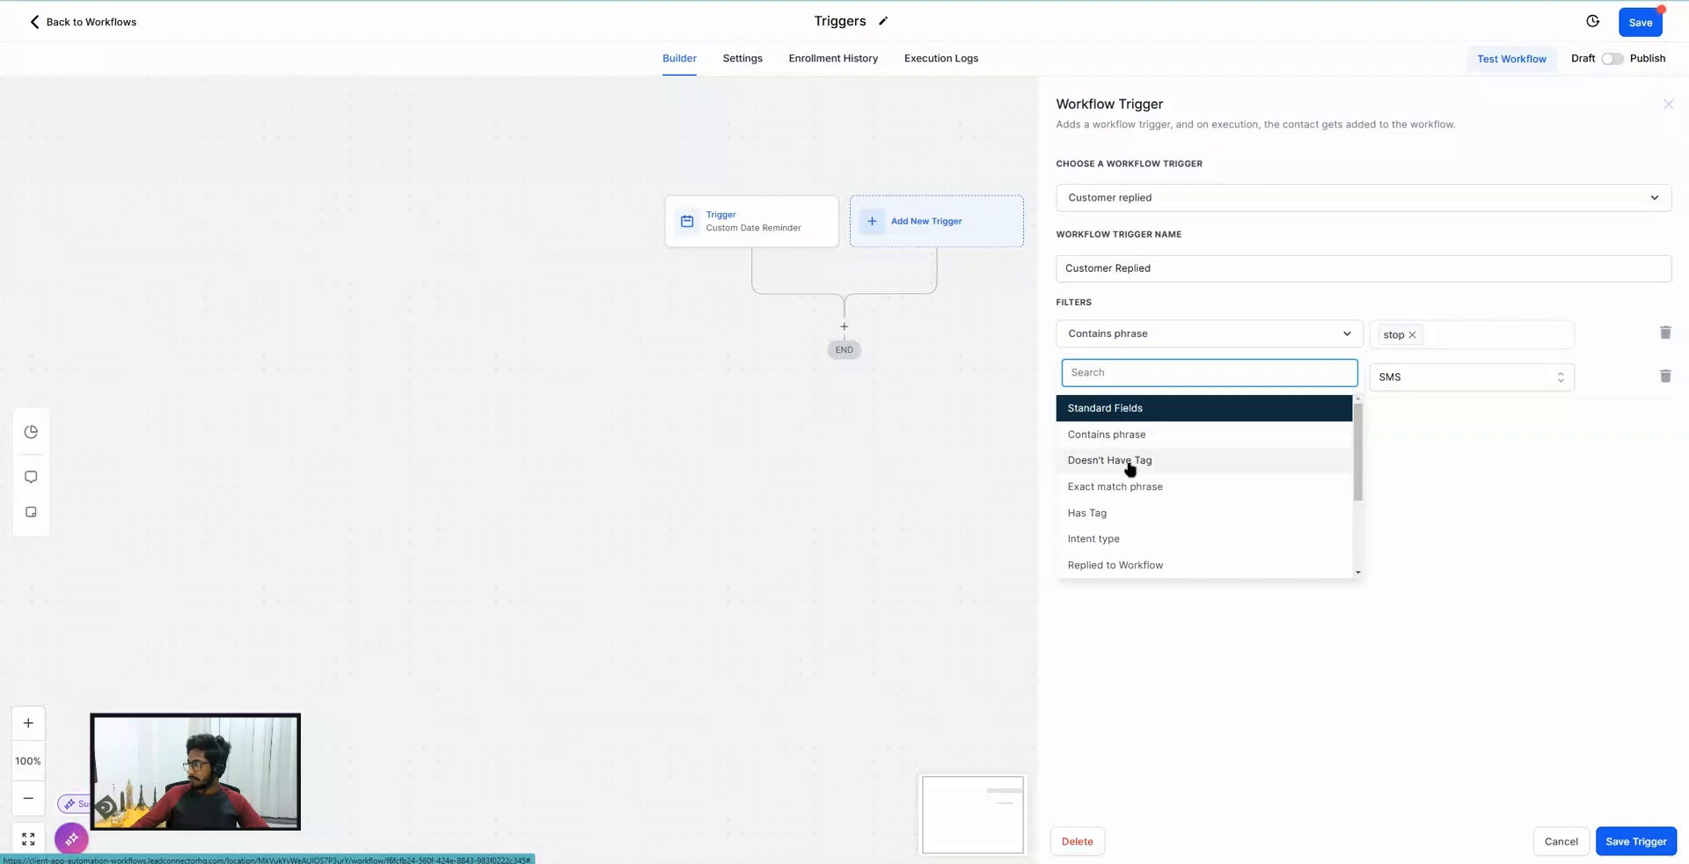
pyautogui.click(1099, 489)
pyautogui.click(1400, 339)
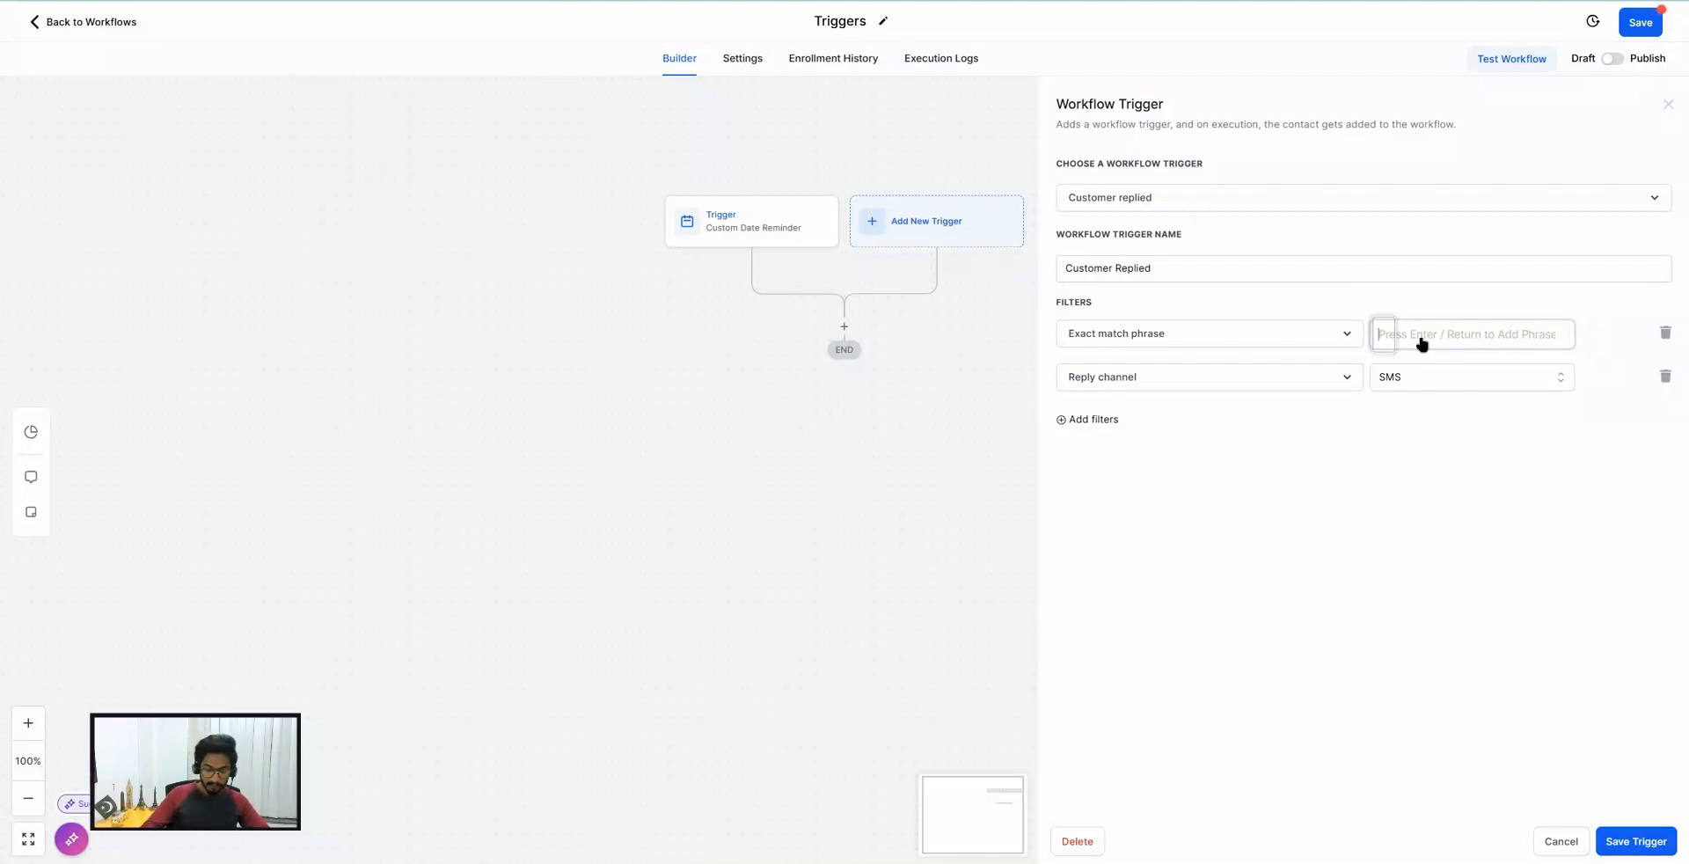
pyautogui.write('stop')
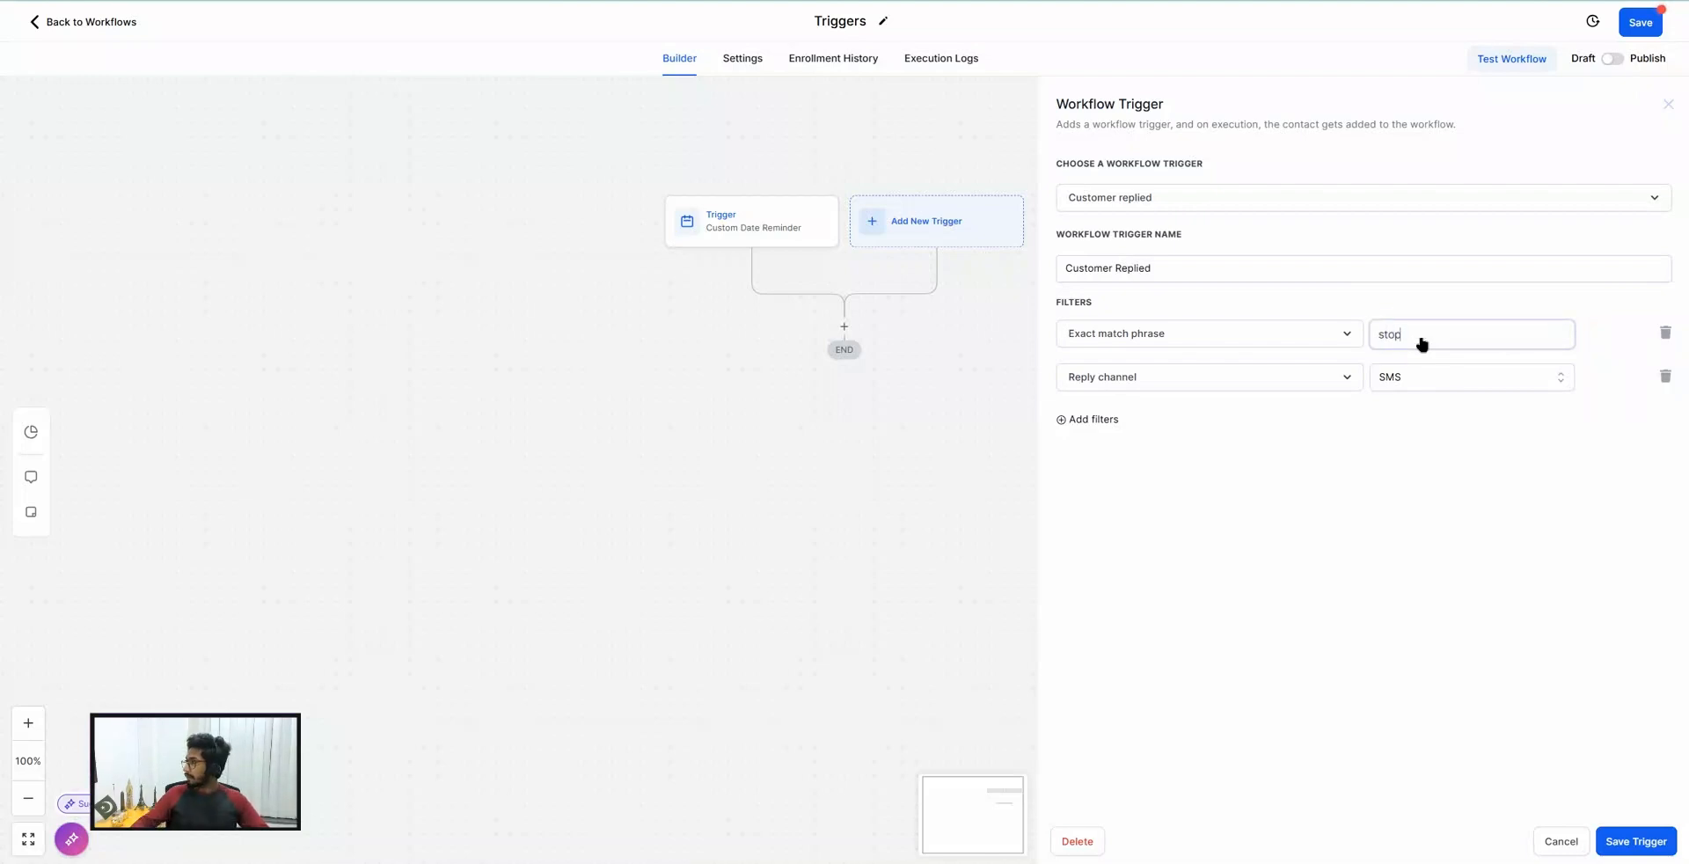
pyautogui.press('Return')
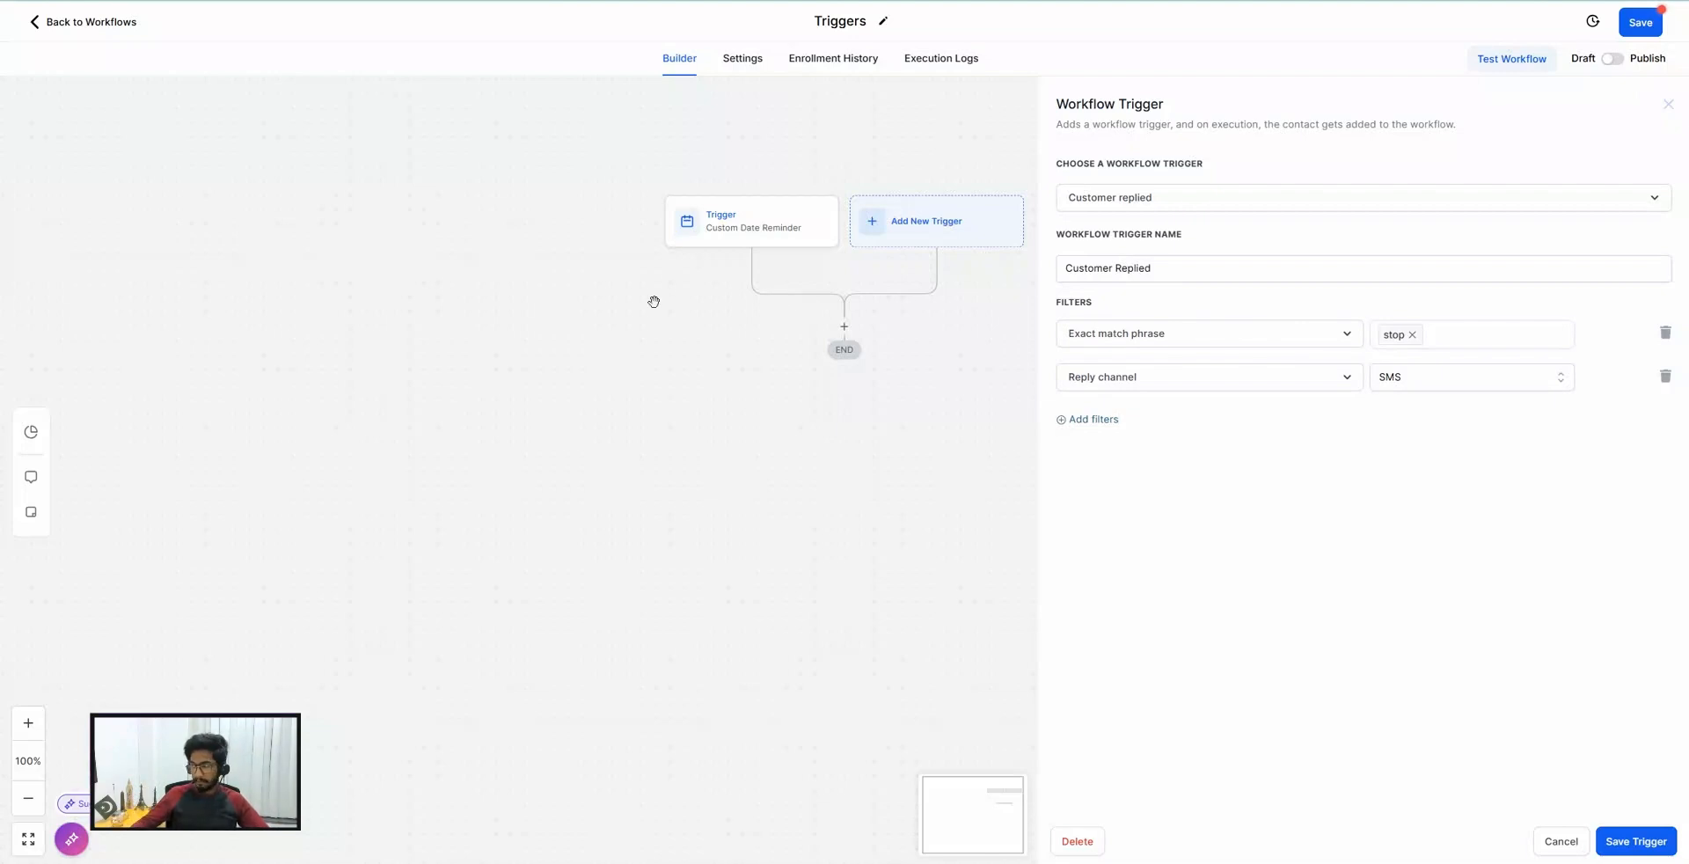
pyautogui.click(1384, 342)
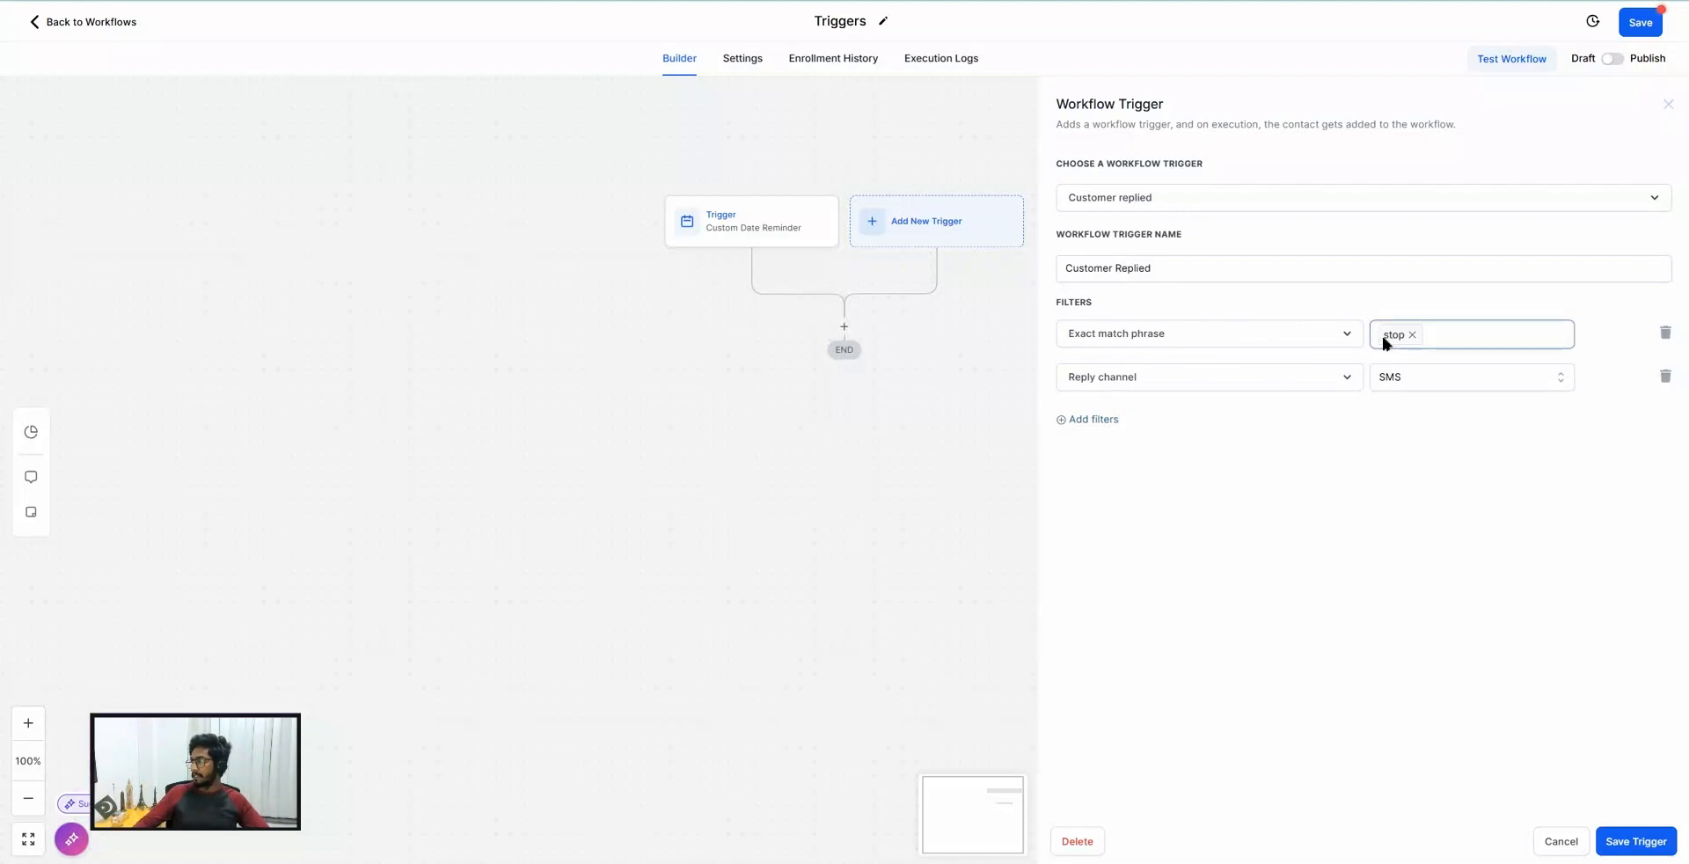
pyautogui.click(1382, 402)
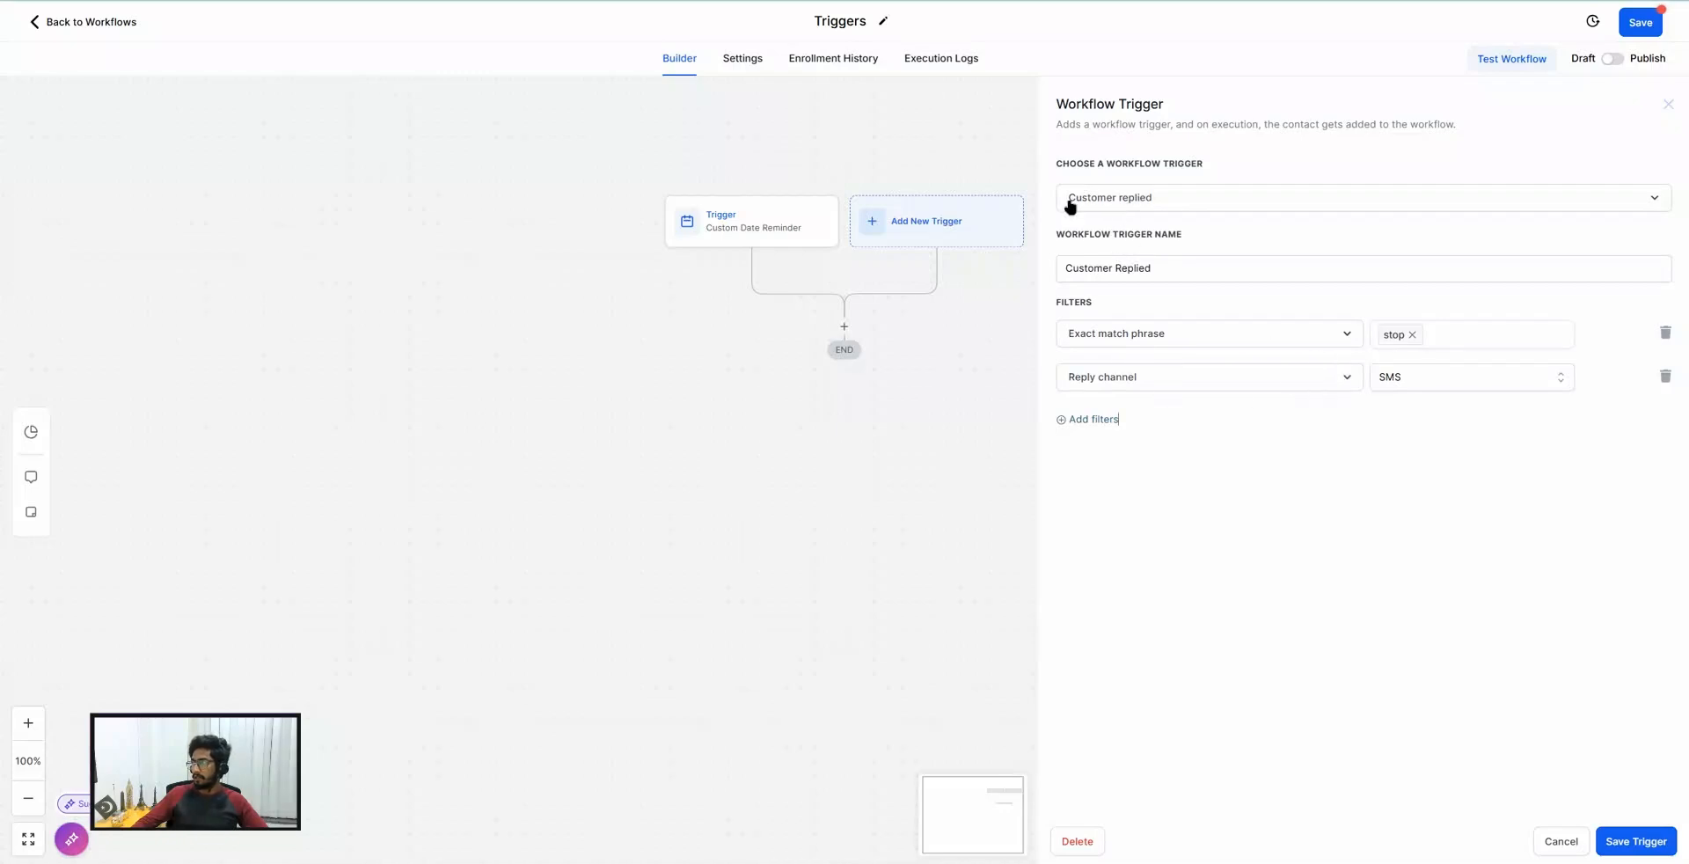
# Change the workflow trigger type to Email Events.
pyautogui.click(1110, 198)
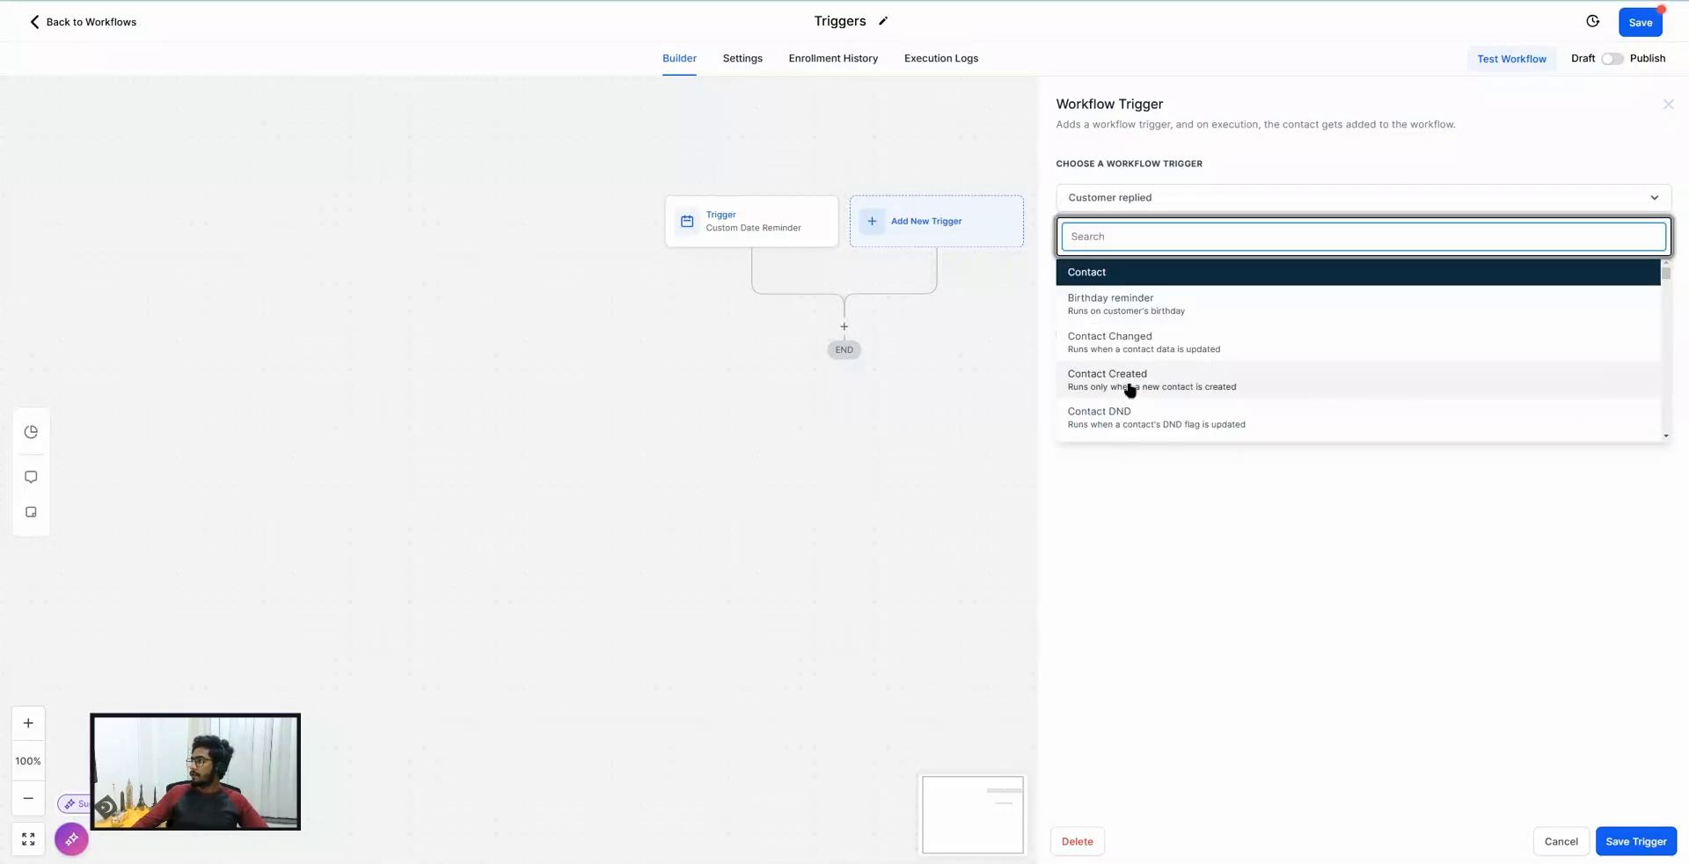
pyautogui.scroll(-2, 1135, 387)
pyautogui.scroll(-8, 1143, 393)
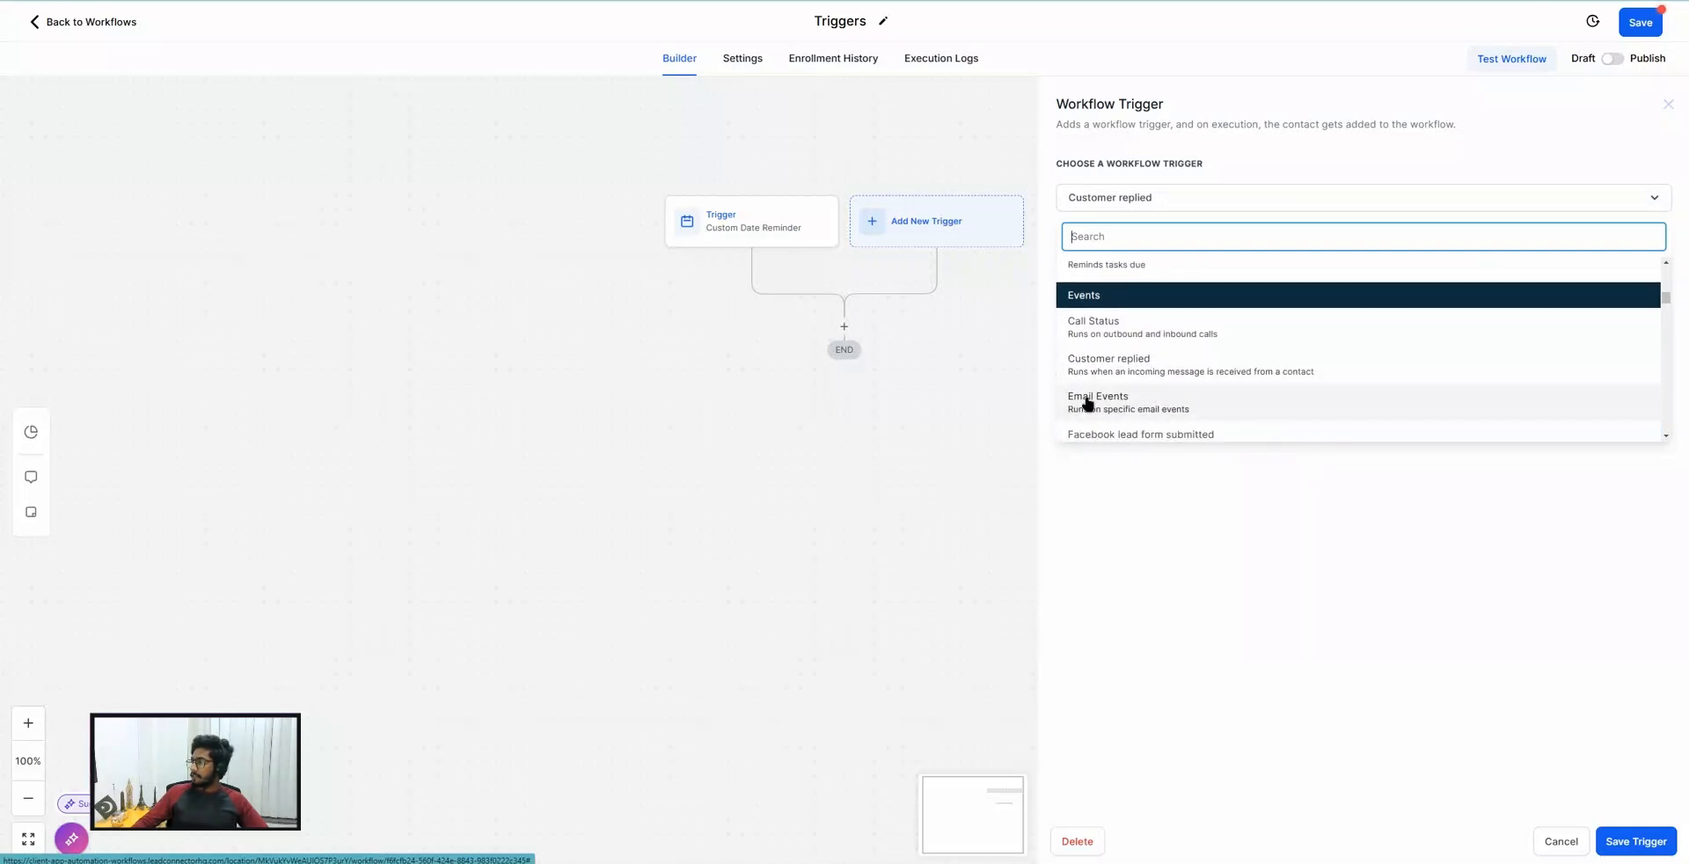
pyautogui.click(1118, 405)
# Add an Event filter set to Unsubscribed on the Email Events trigger.
pyautogui.click(1093, 316)
pyautogui.click(1090, 333)
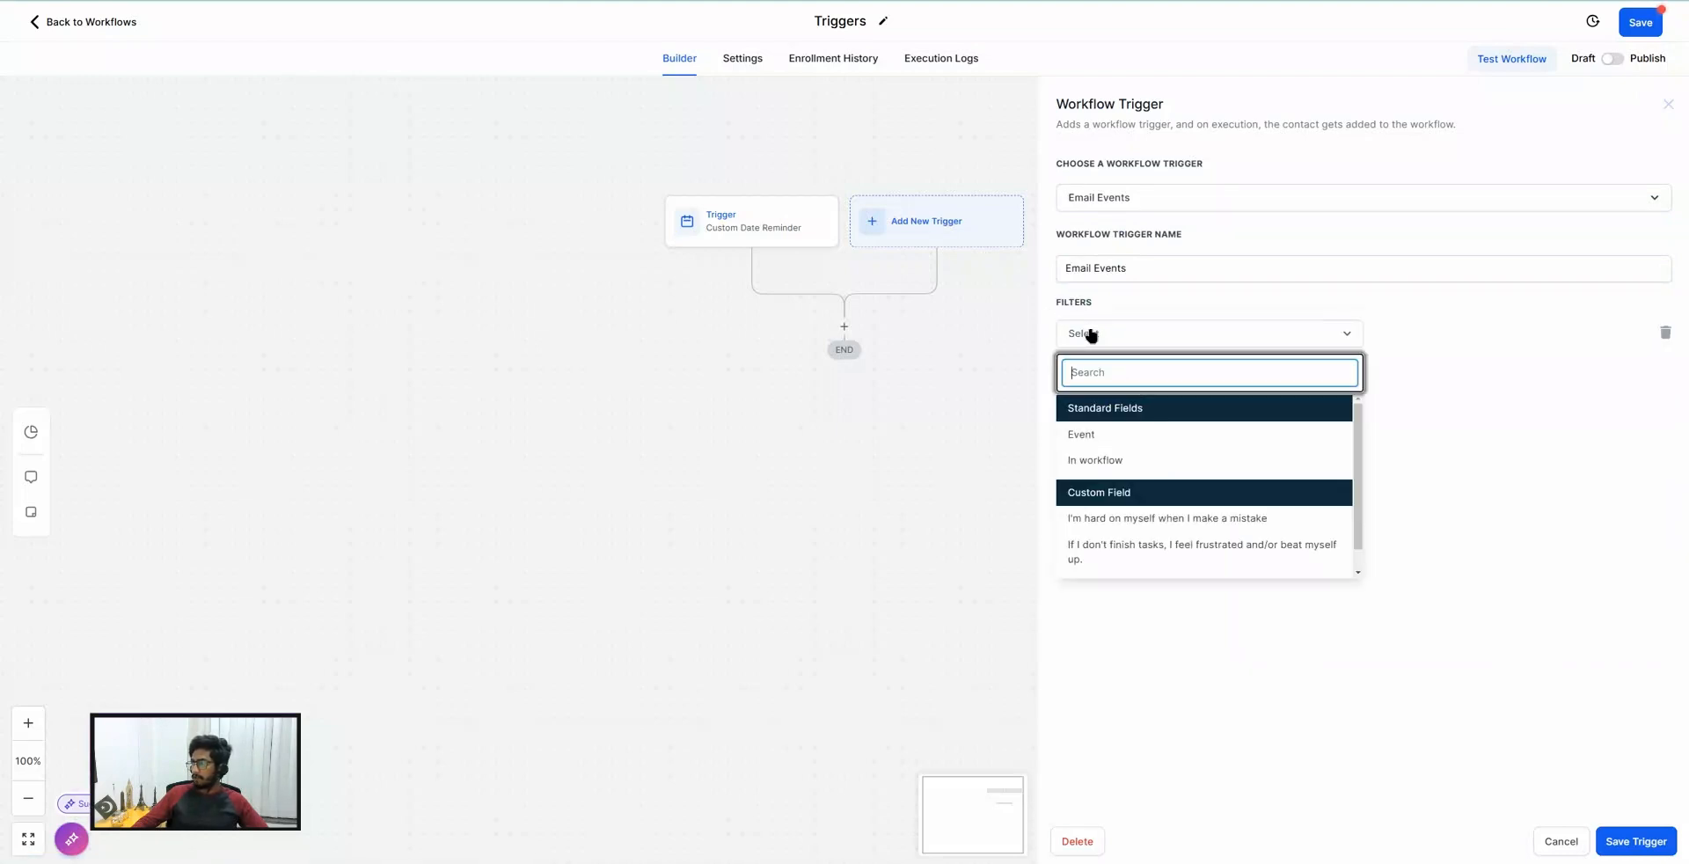
pyautogui.click(1078, 437)
pyautogui.click(1411, 343)
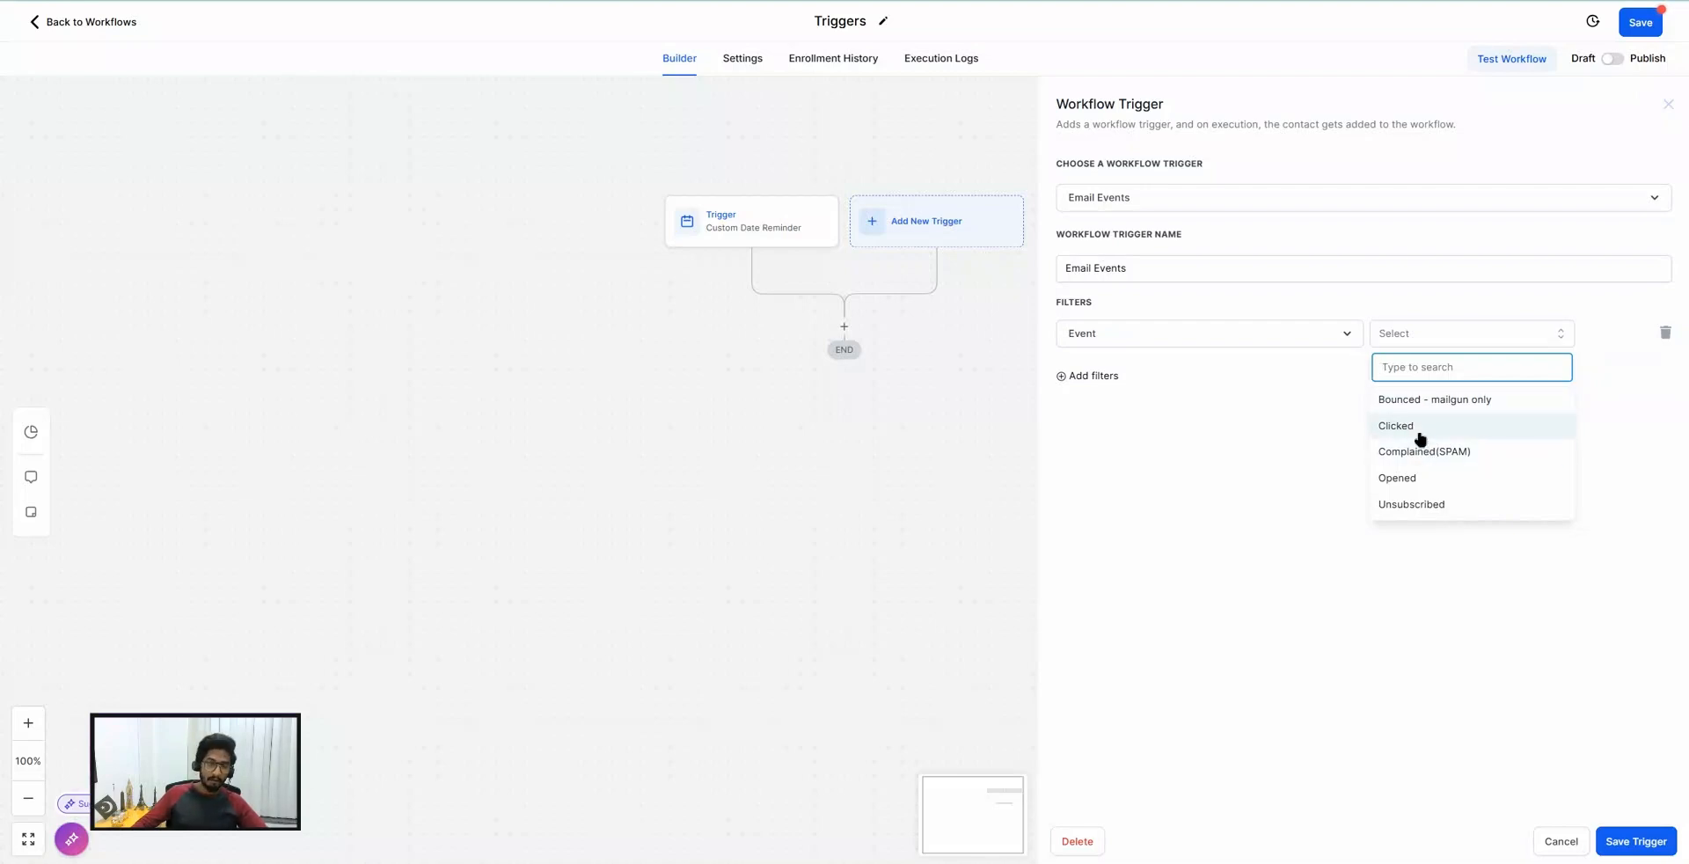
pyautogui.click(1421, 504)
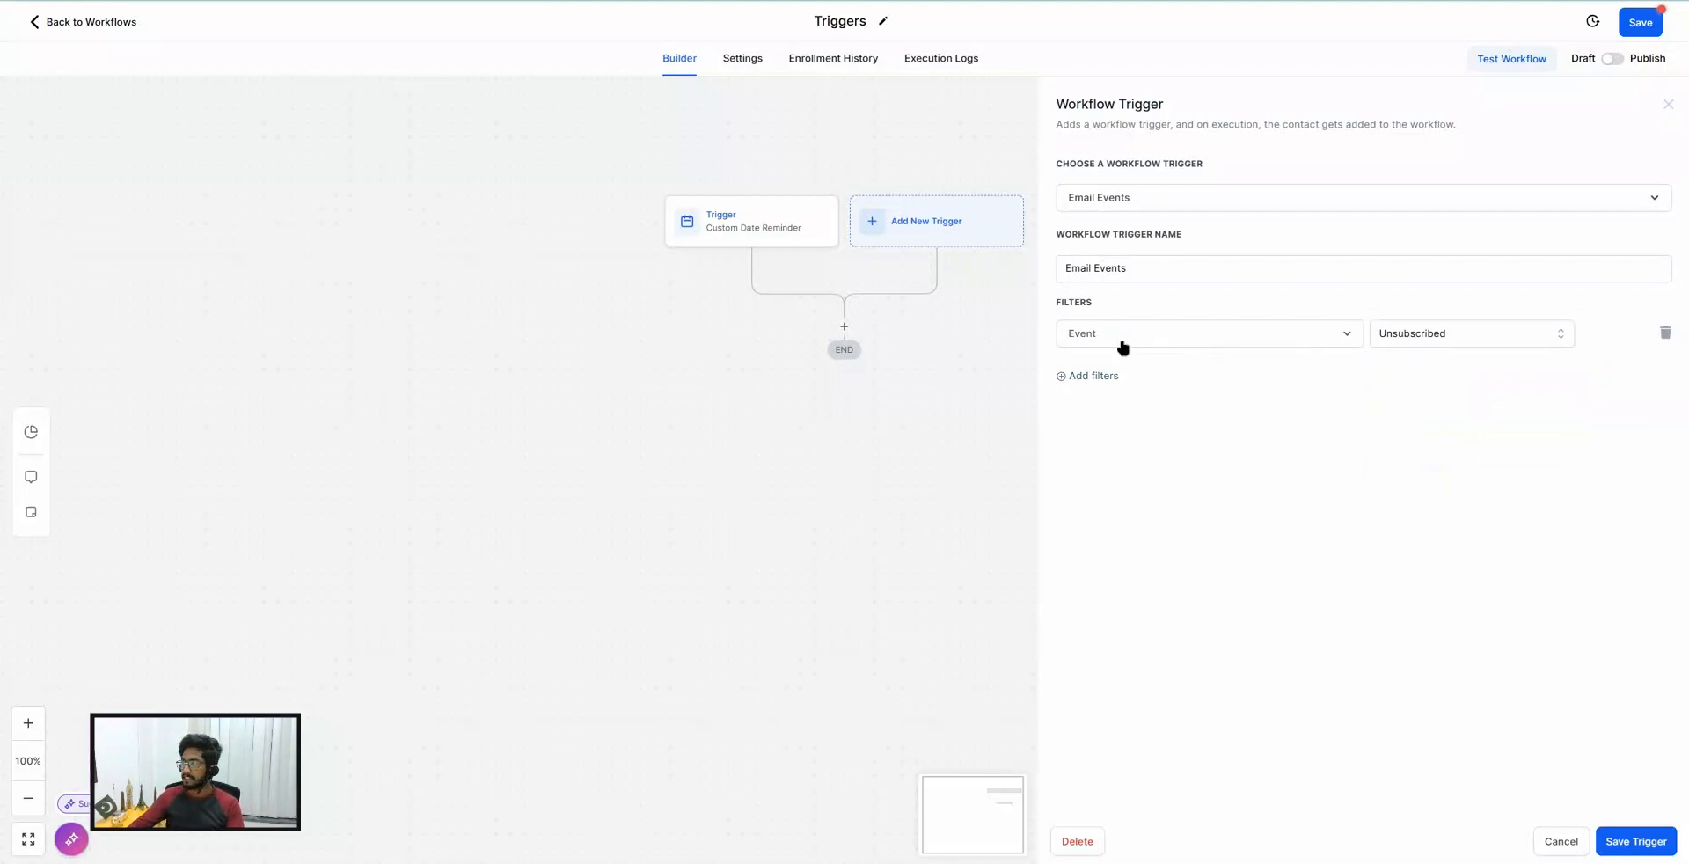
# Add an In workflow filter and select the Update Pre-defined Holidays Fields workflow.
pyautogui.click(1080, 378)
pyautogui.click(1093, 378)
pyautogui.click(1105, 480)
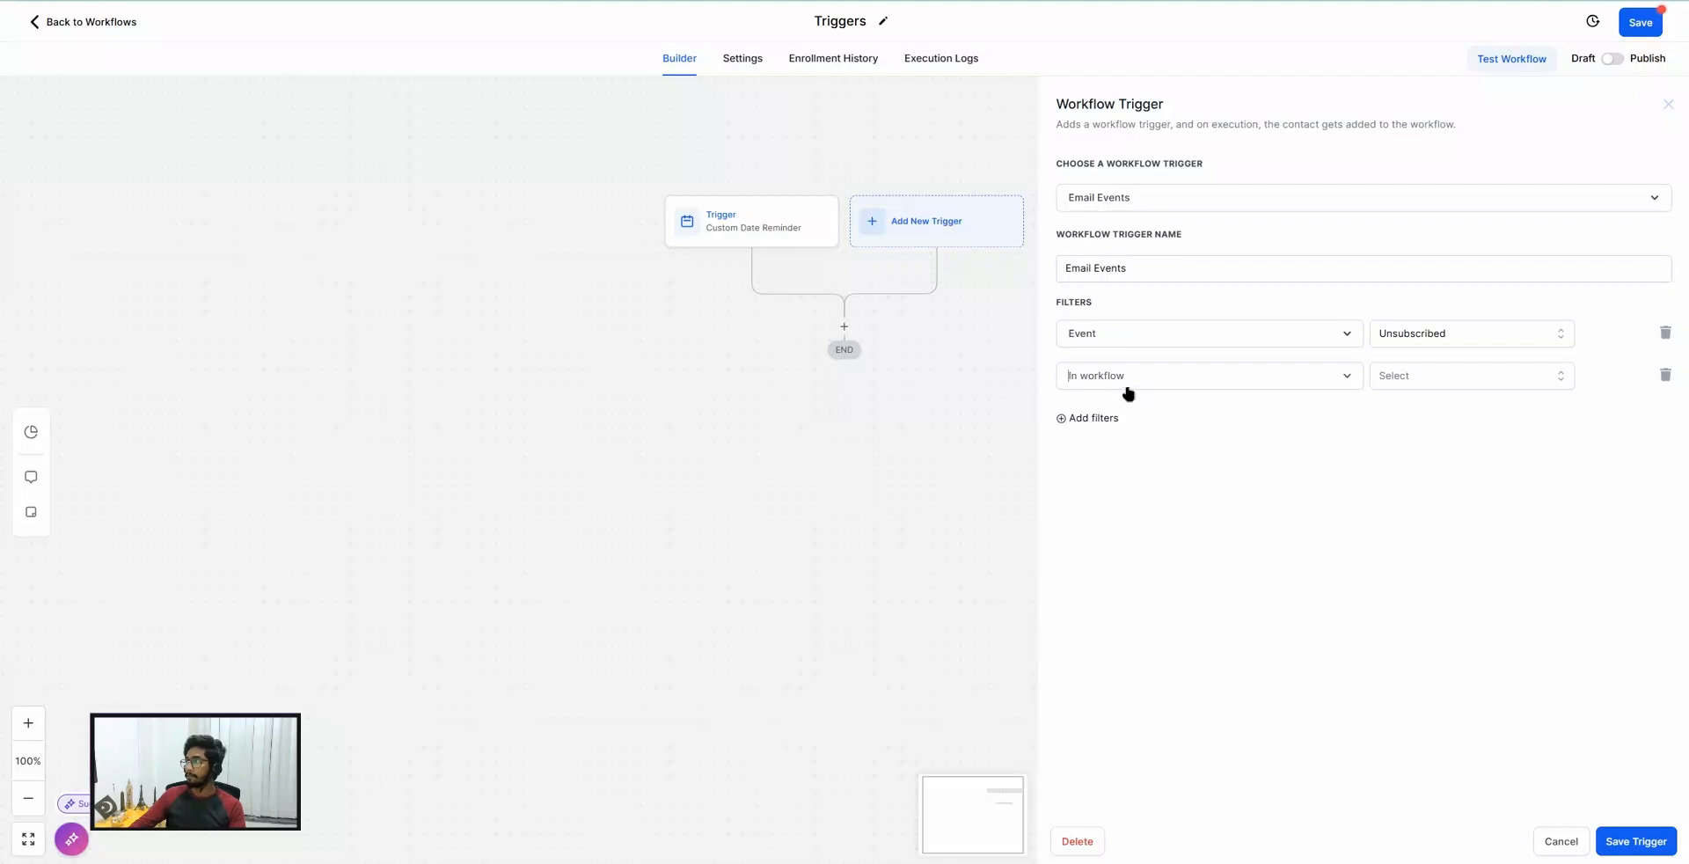
pyautogui.click(1419, 376)
pyautogui.click(1423, 450)
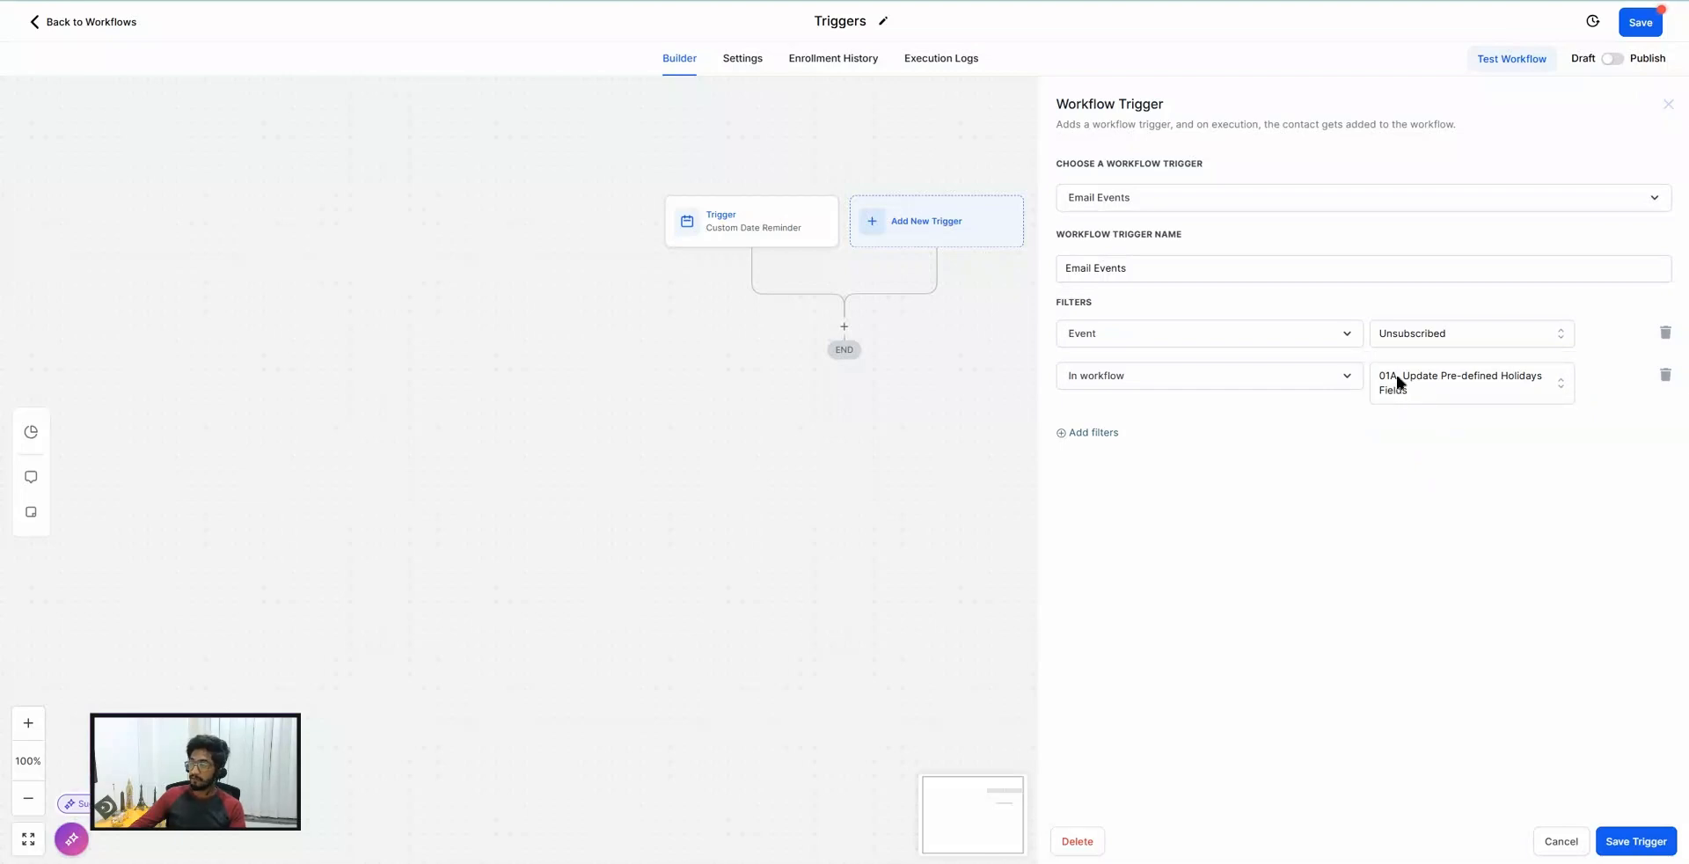
# Change the workflow trigger type to Facebook lead form submitted and open the choices of its Page Is filter.
pyautogui.click(1115, 205)
pyautogui.scroll(-2, 1099, 378)
pyautogui.scroll(-5, 1110, 403)
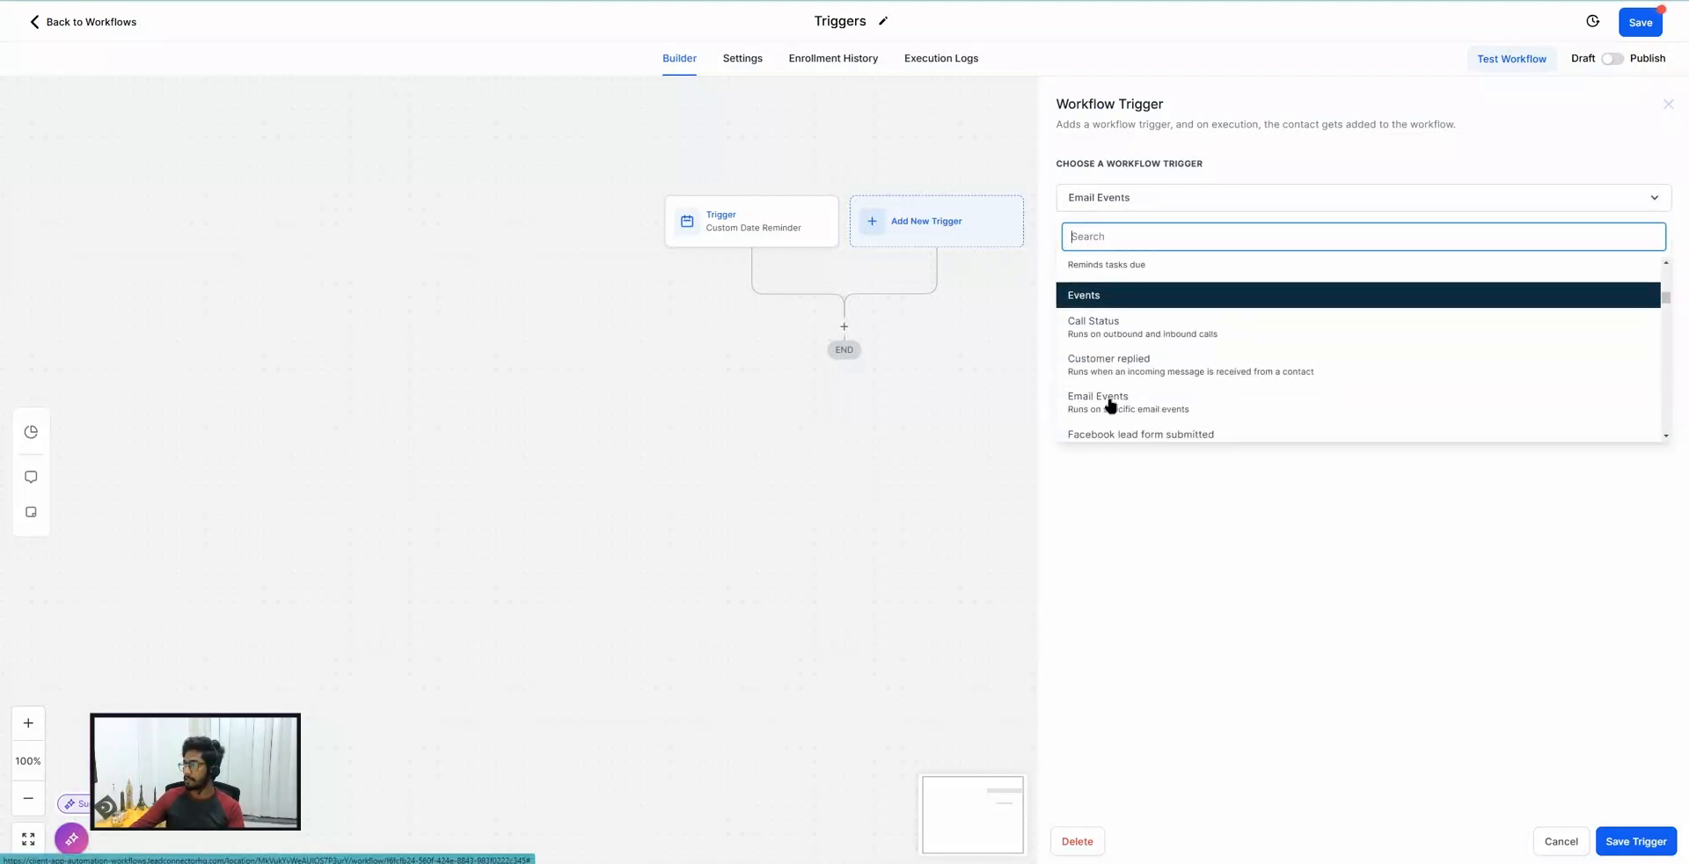
pyautogui.scroll(-1, 1110, 405)
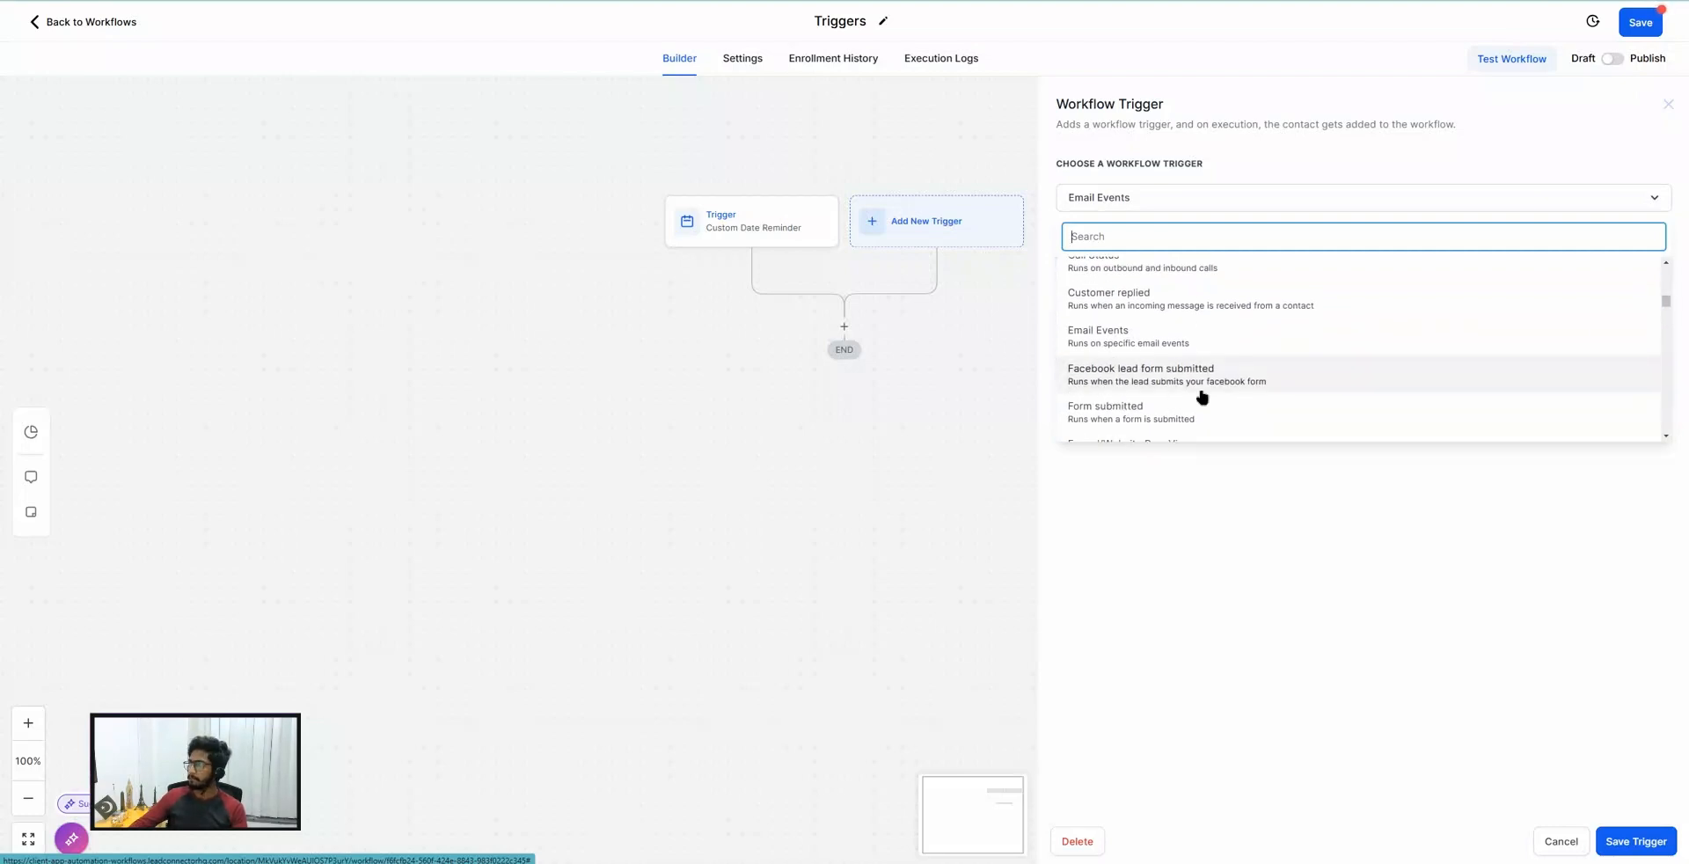
pyautogui.click(1154, 375)
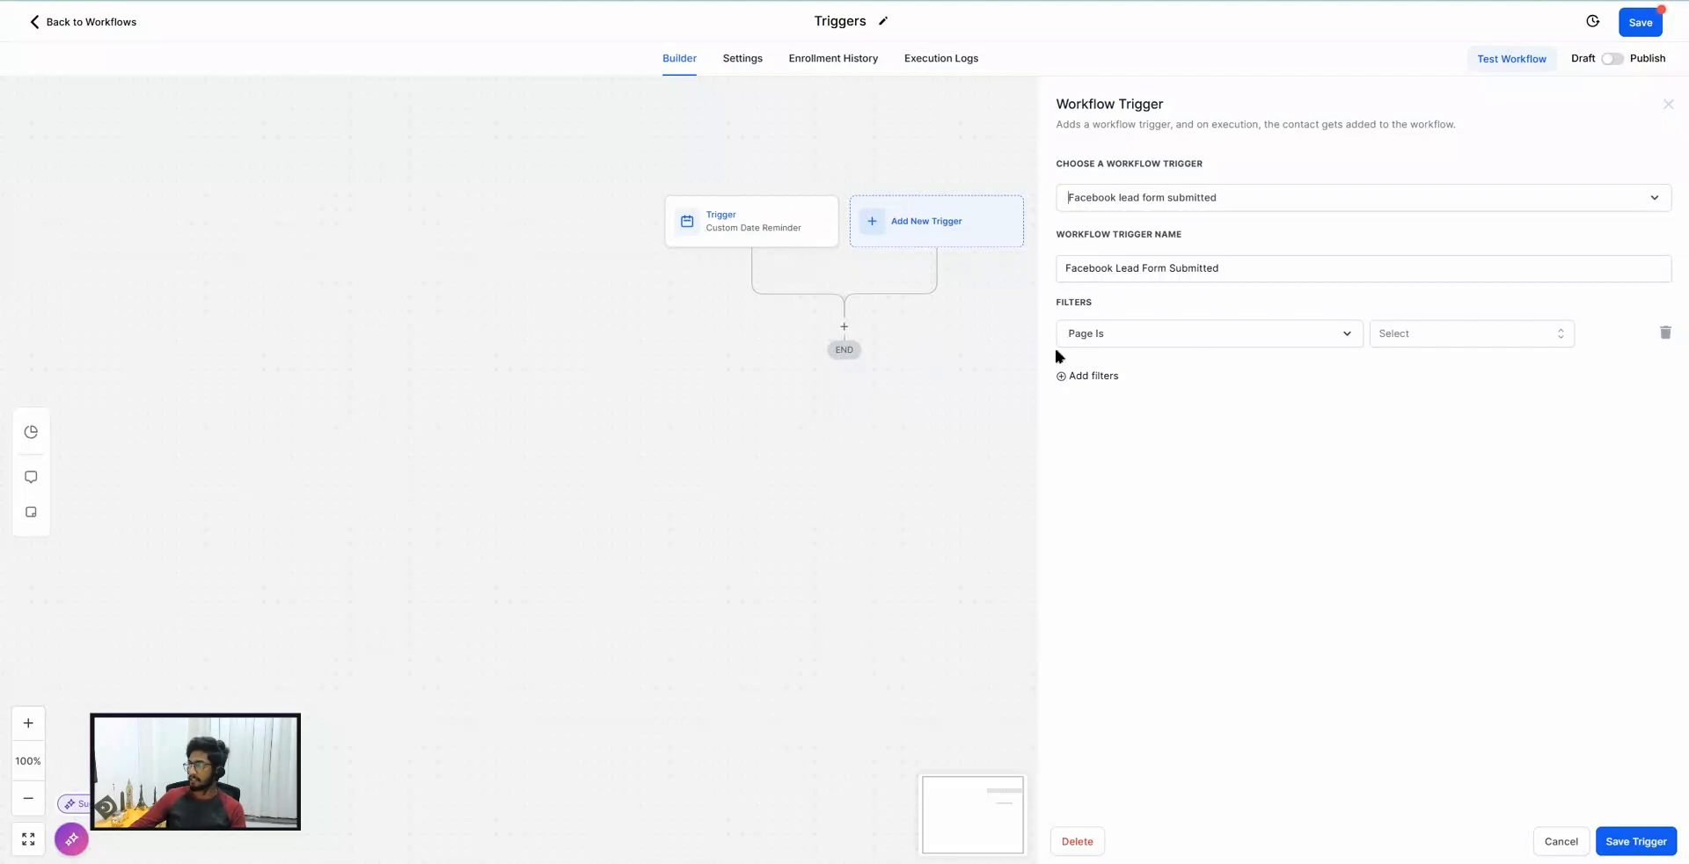
pyautogui.click(1442, 333)
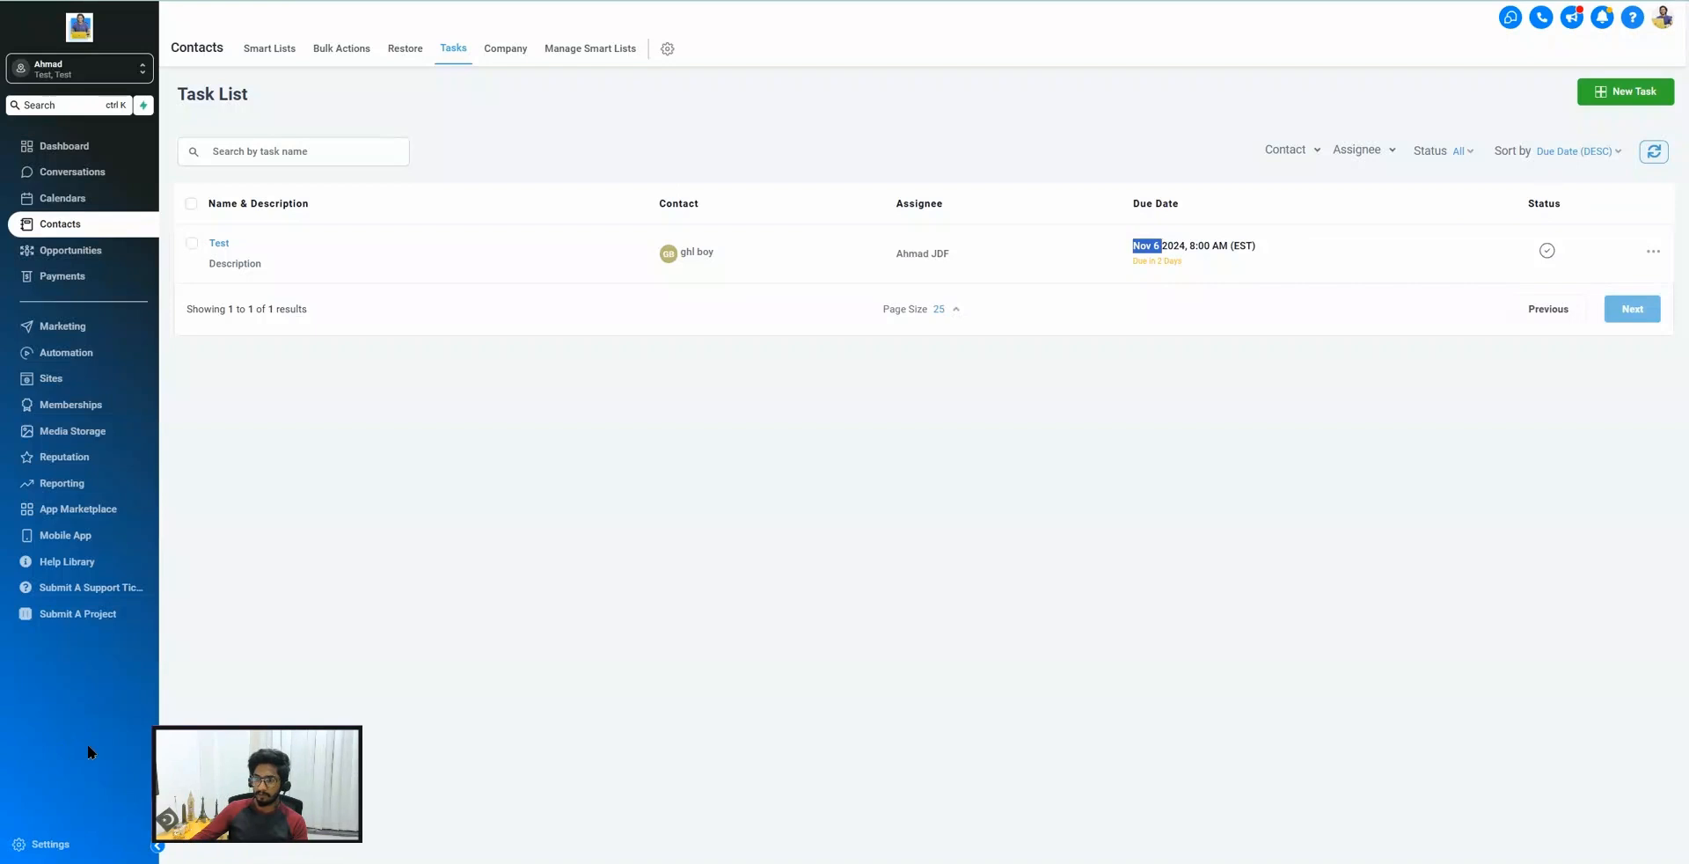
# Open the Integrations settings and check the Facebook Form Fields Mapping page, dismissing its alert.
pyautogui.click(51, 844)
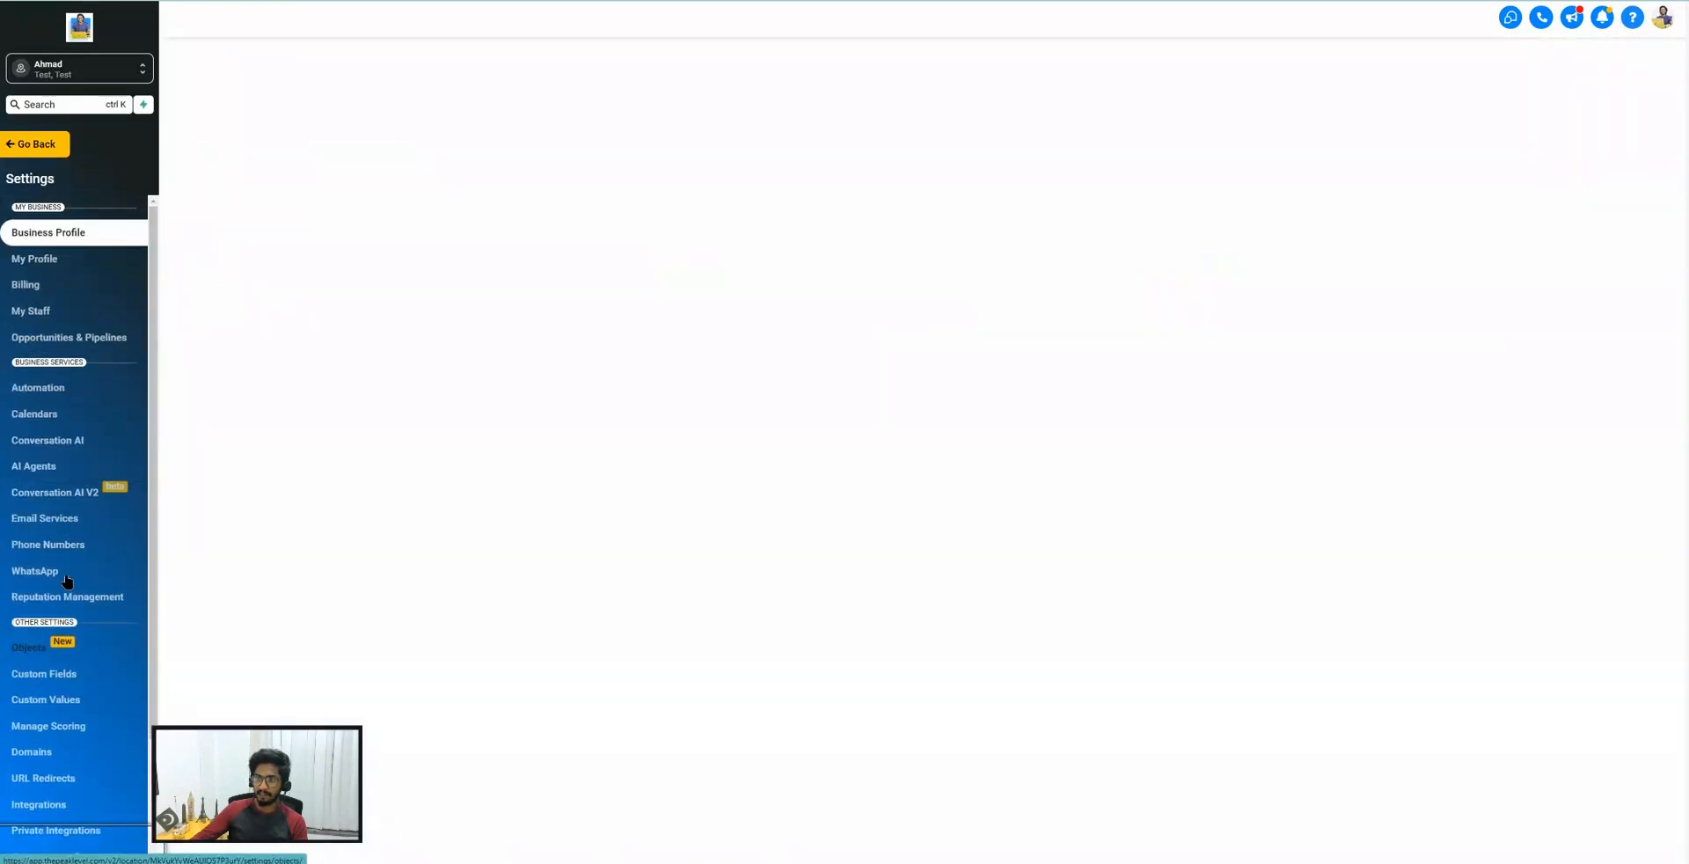
pyautogui.scroll(-2, 60, 449)
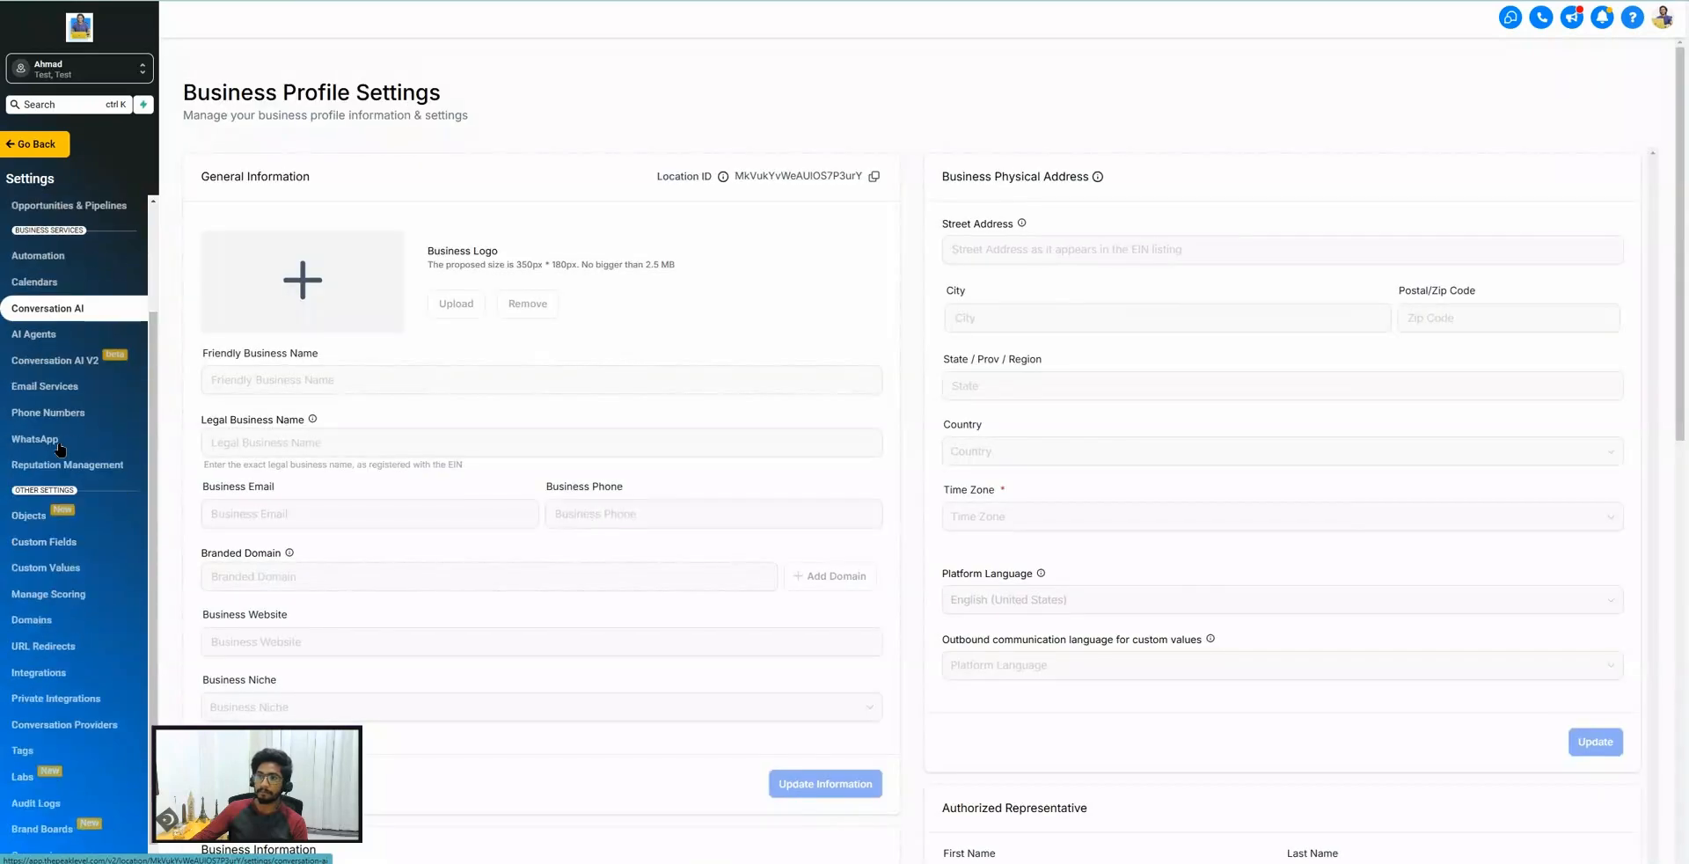
pyautogui.click(46, 671)
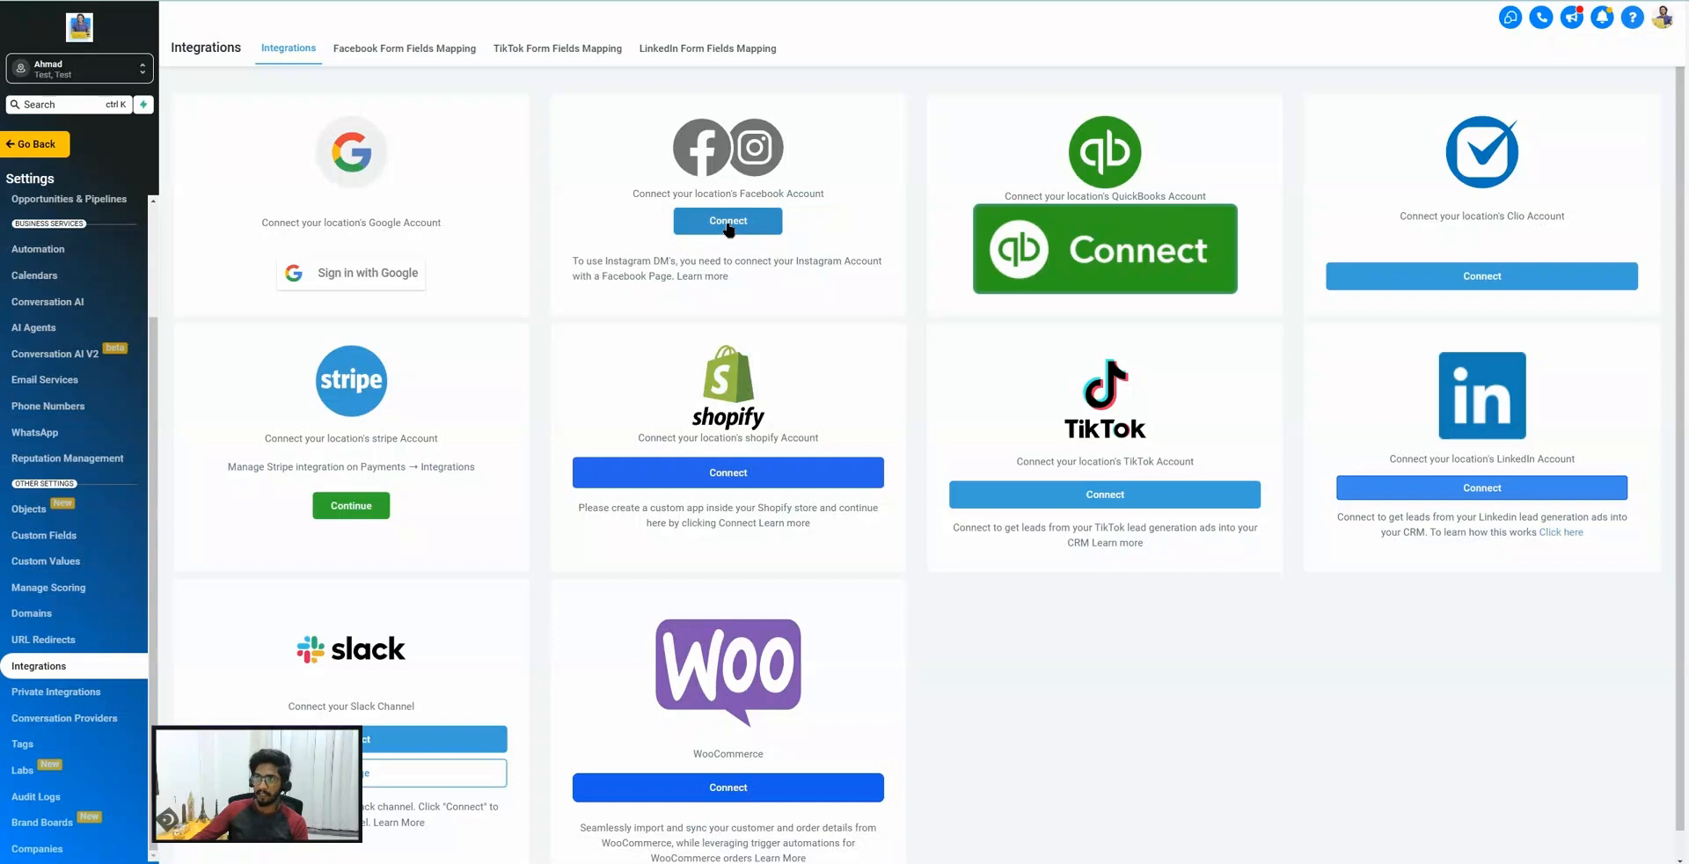
pyautogui.click(393, 57)
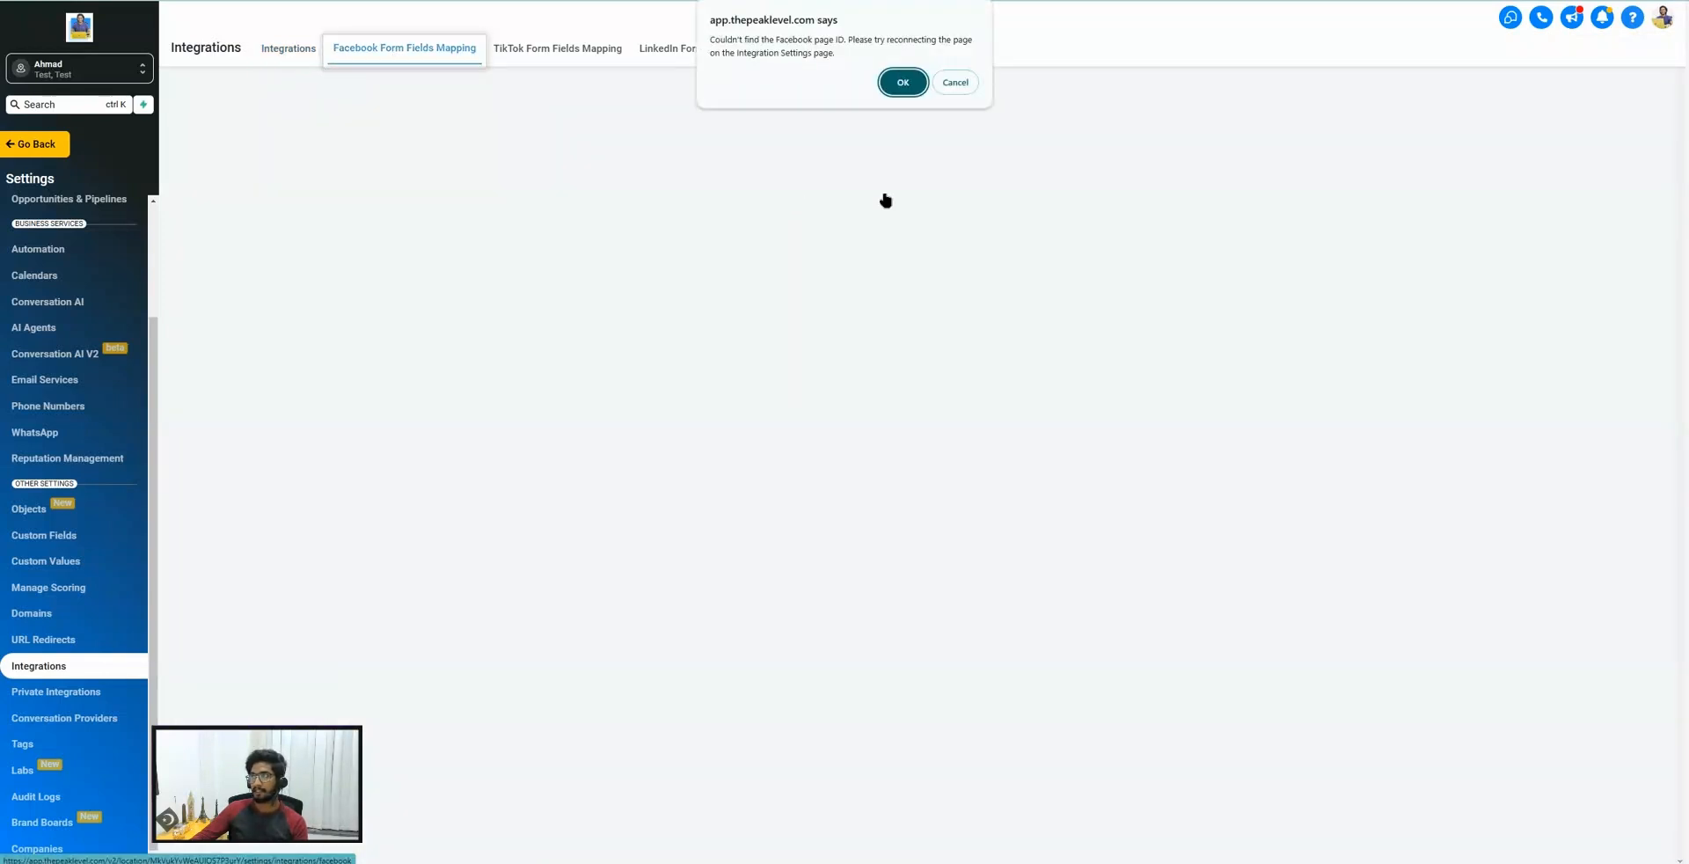
pyautogui.click(954, 82)
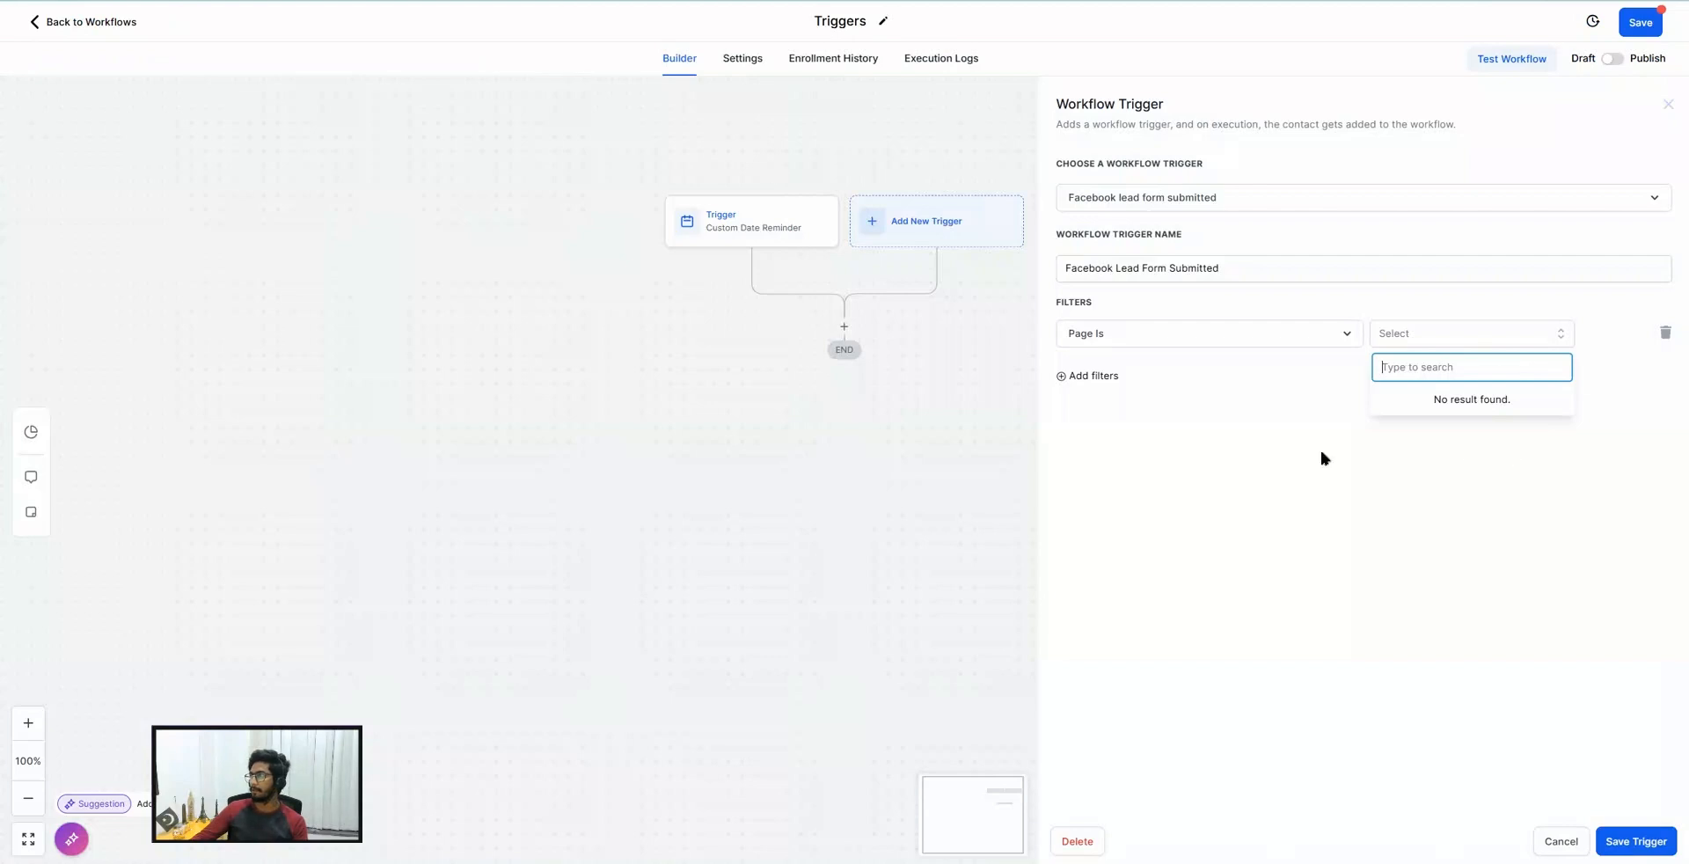
# Close the Page Is choices and change the workflow trigger type to Form submitted.
pyautogui.click(1088, 379)
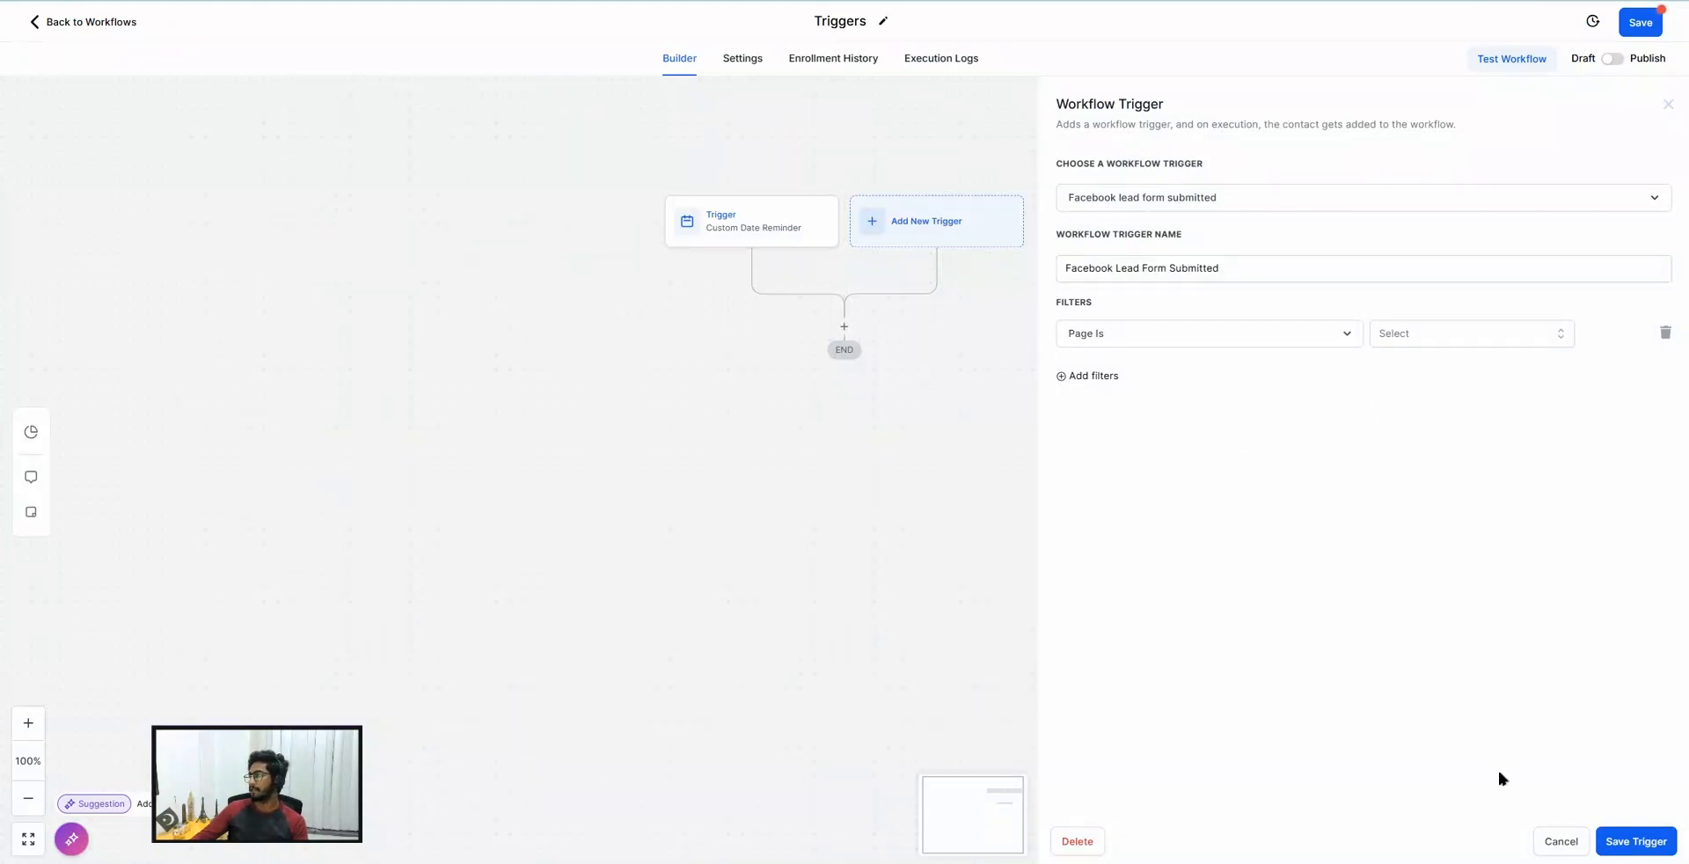
pyautogui.click(1125, 206)
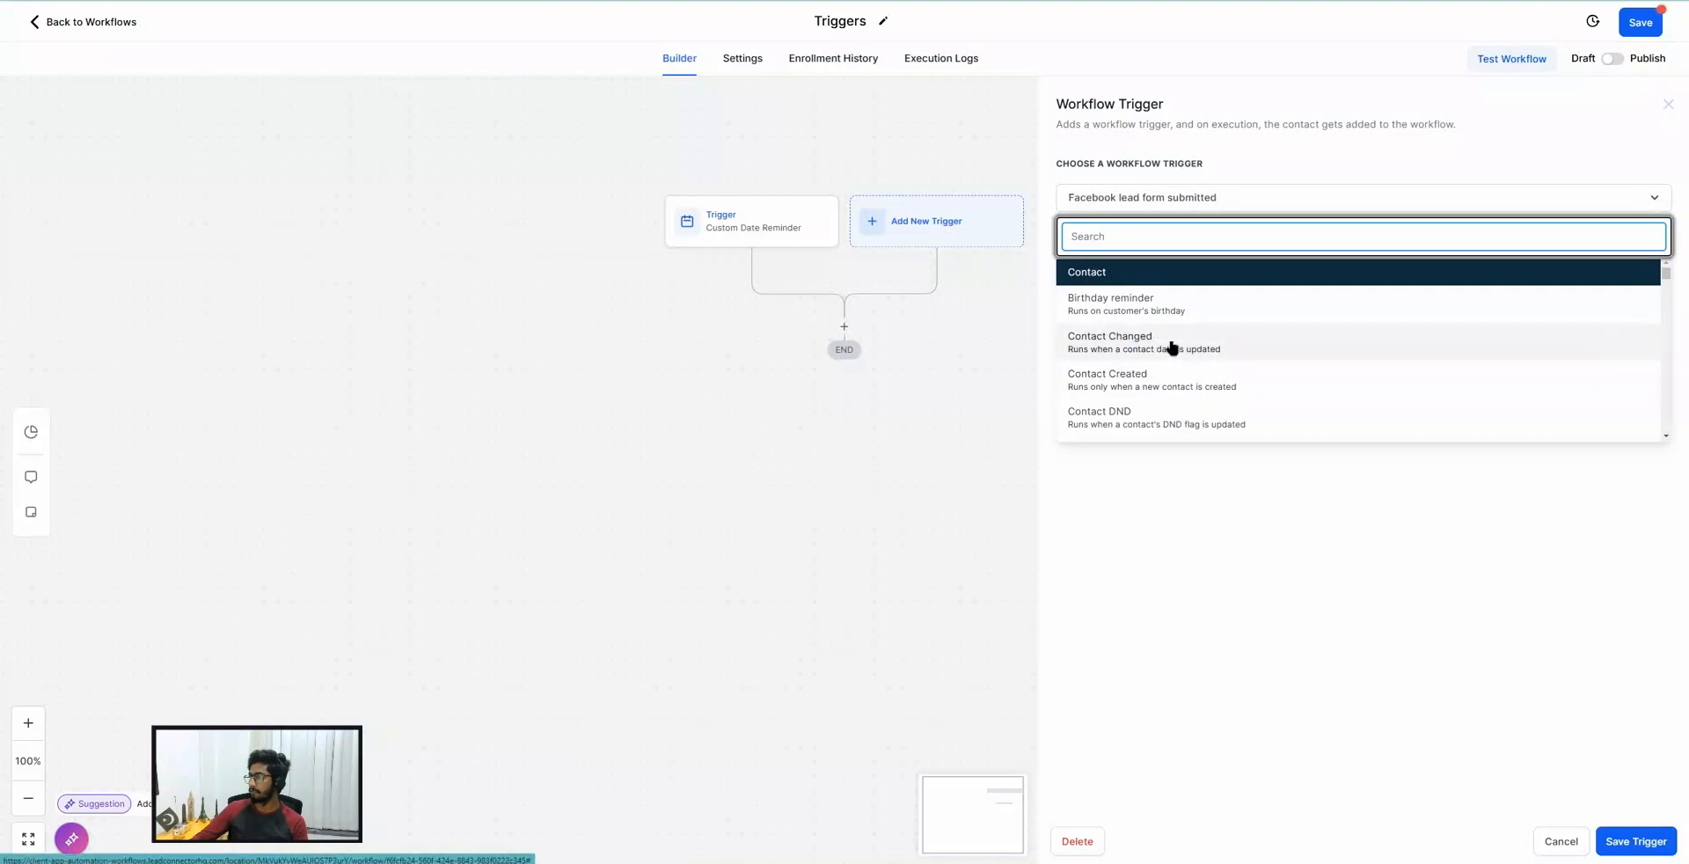
pyautogui.scroll(-5, 1172, 348)
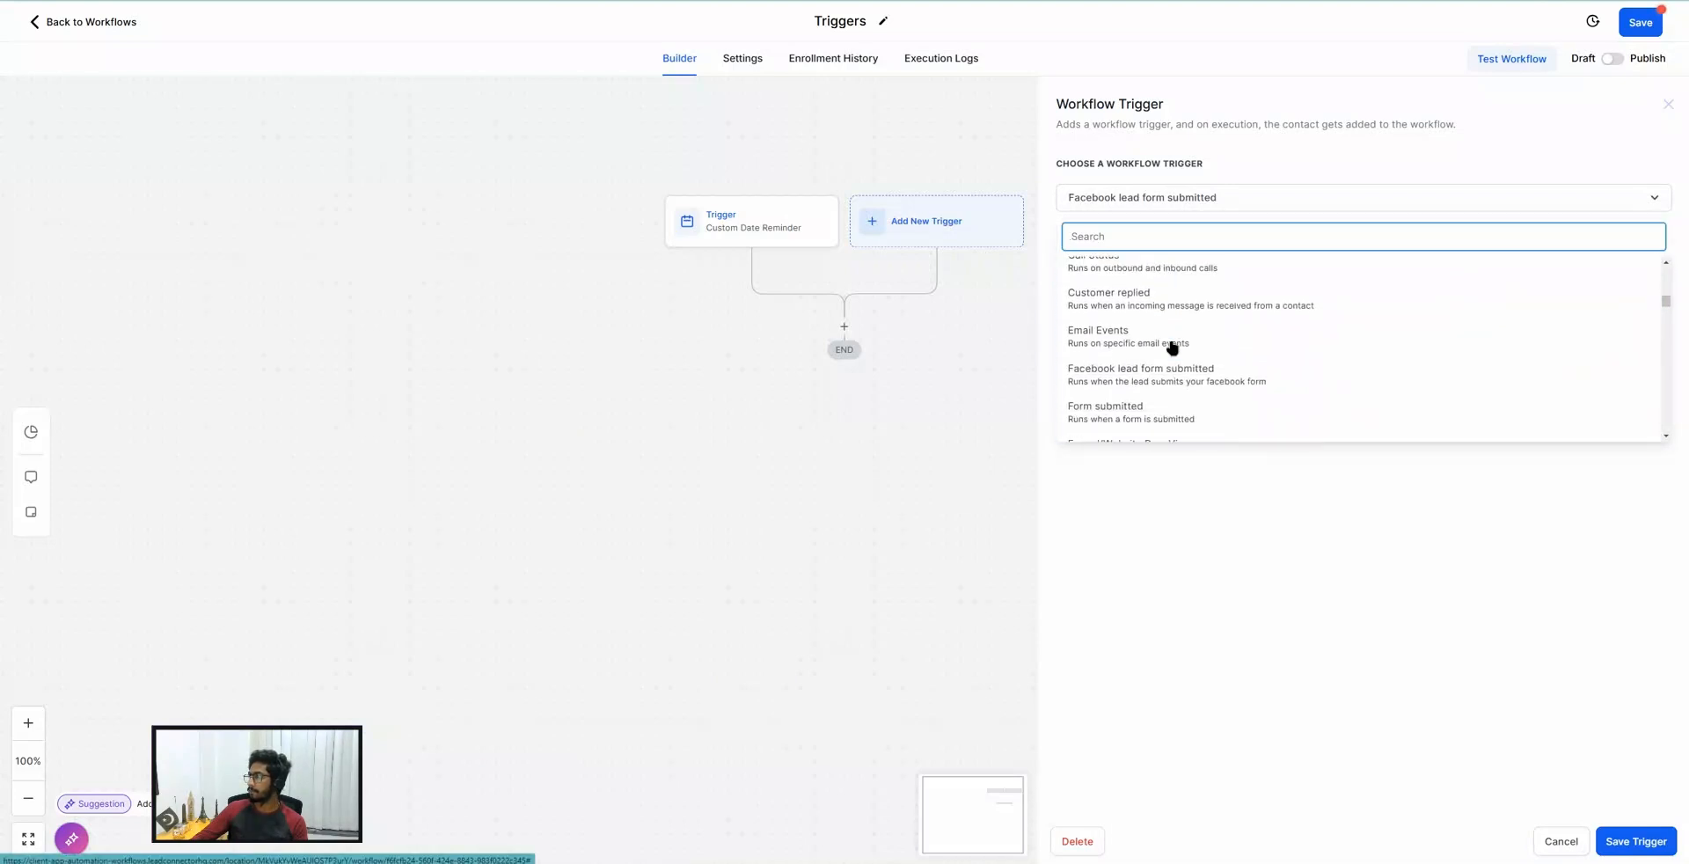
pyautogui.click(1117, 421)
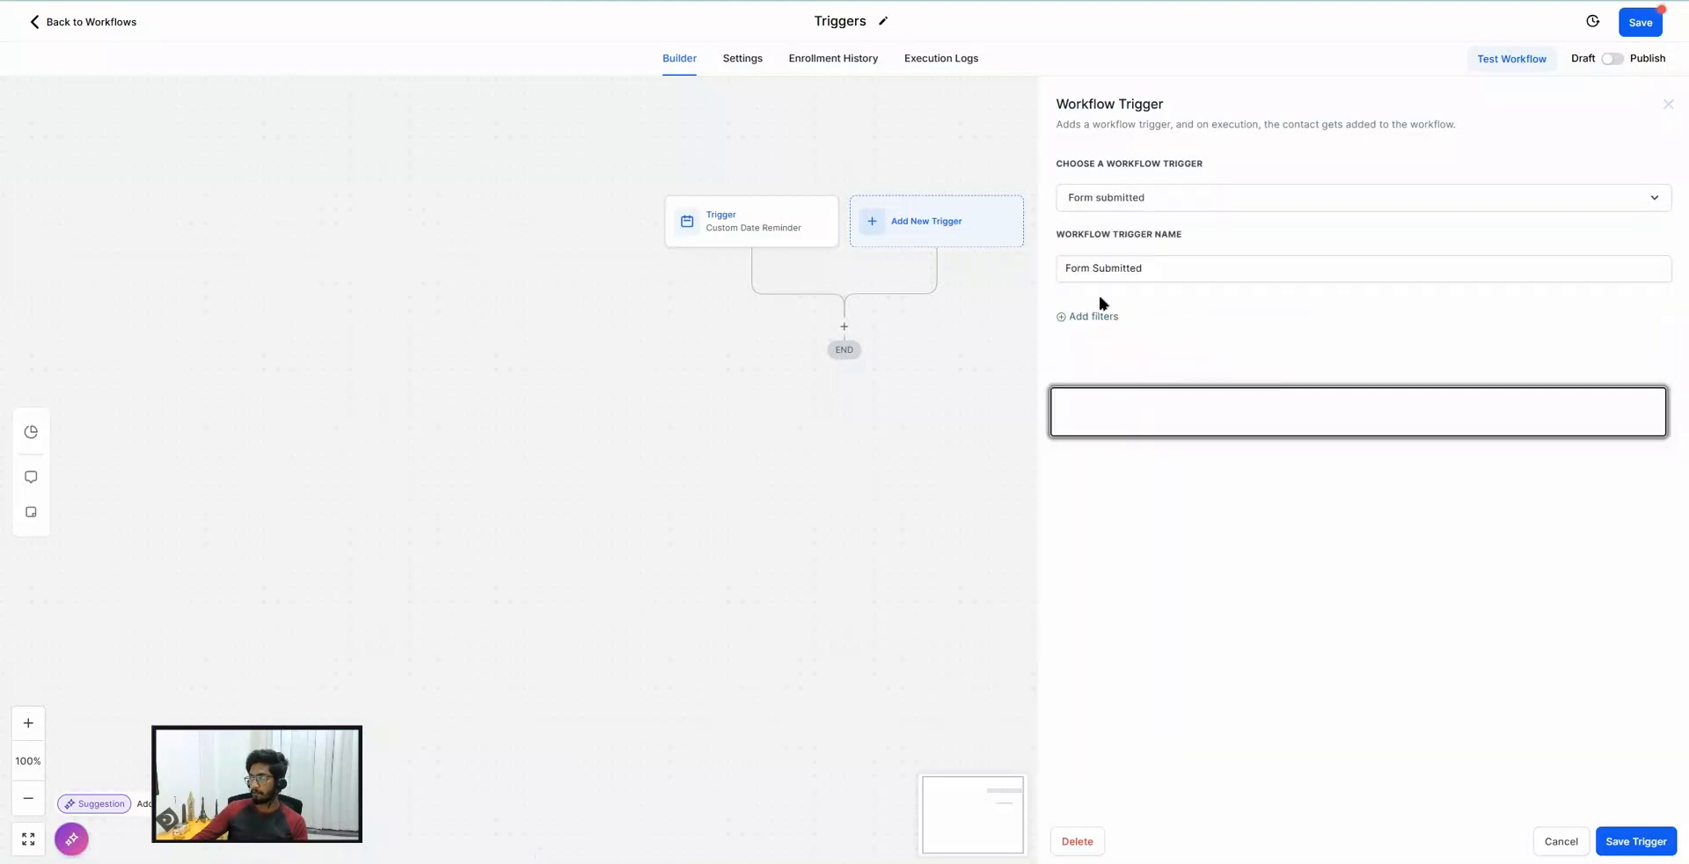
# Try a Form is filter set to Webinar Registration Form on the Form submitted trigger, and delete it.
pyautogui.click(1094, 317)
pyautogui.click(1097, 332)
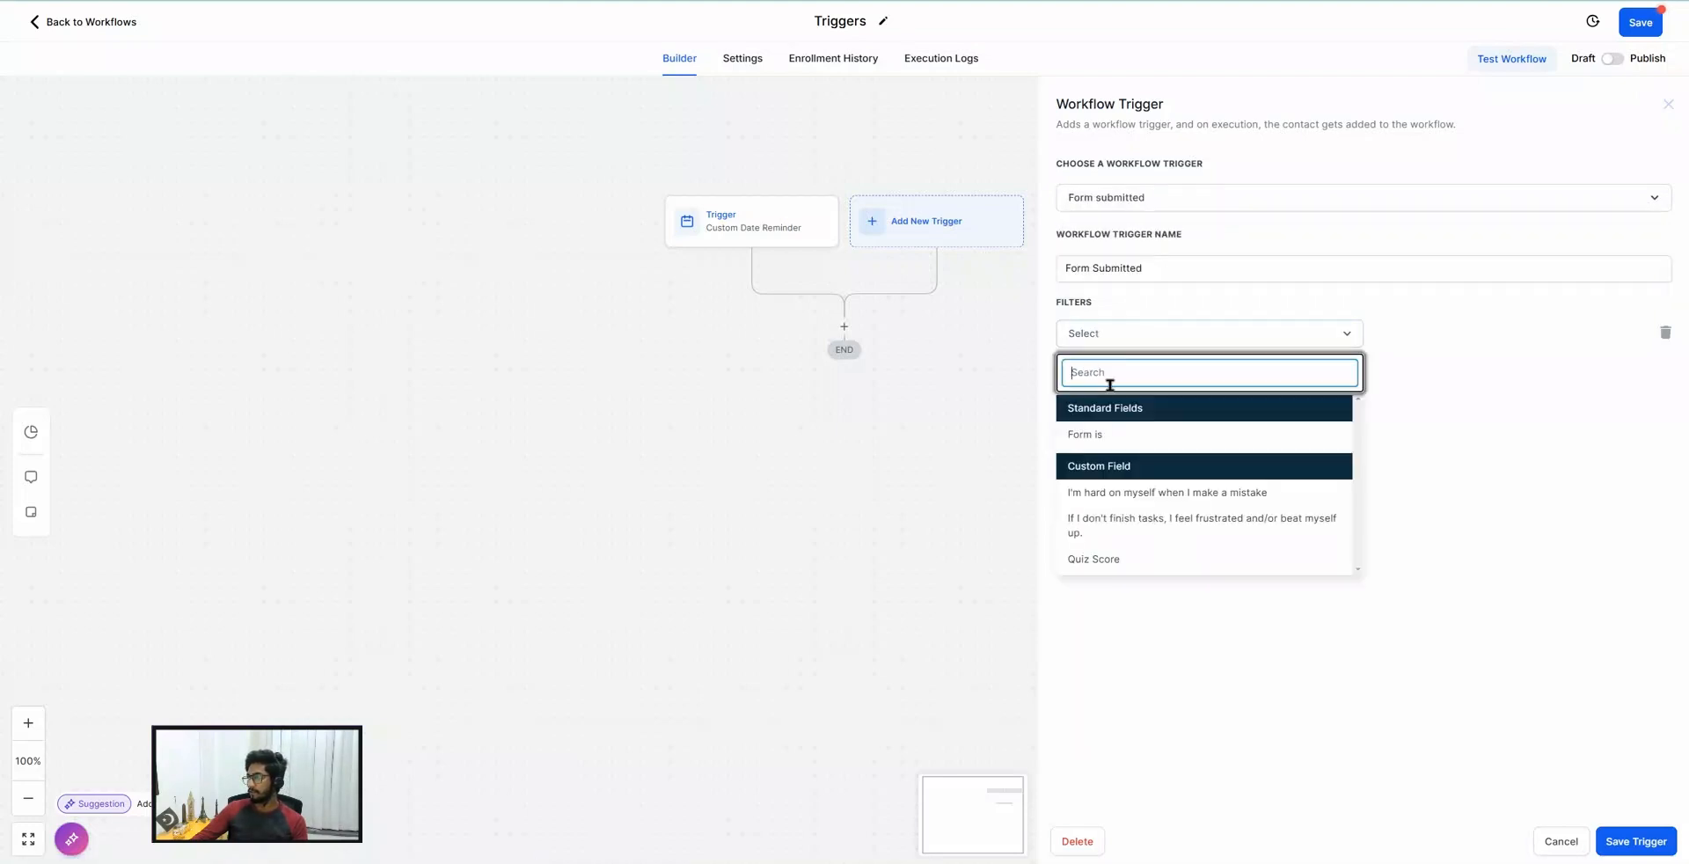
pyautogui.click(1097, 434)
pyautogui.click(1381, 335)
pyautogui.click(1414, 378)
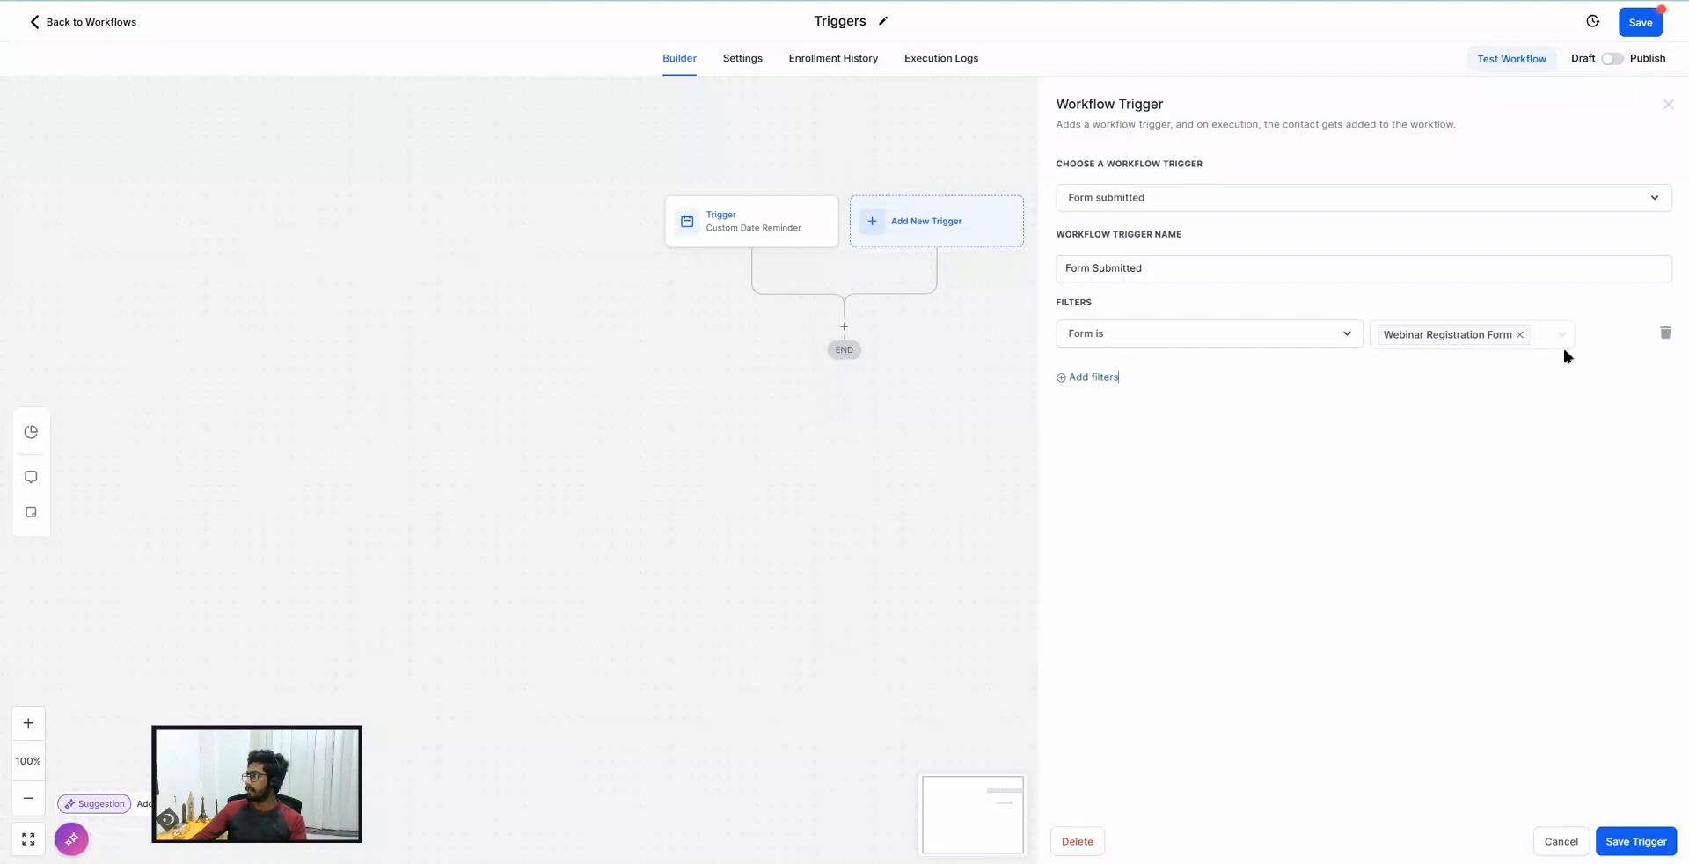
pyautogui.click(1664, 335)
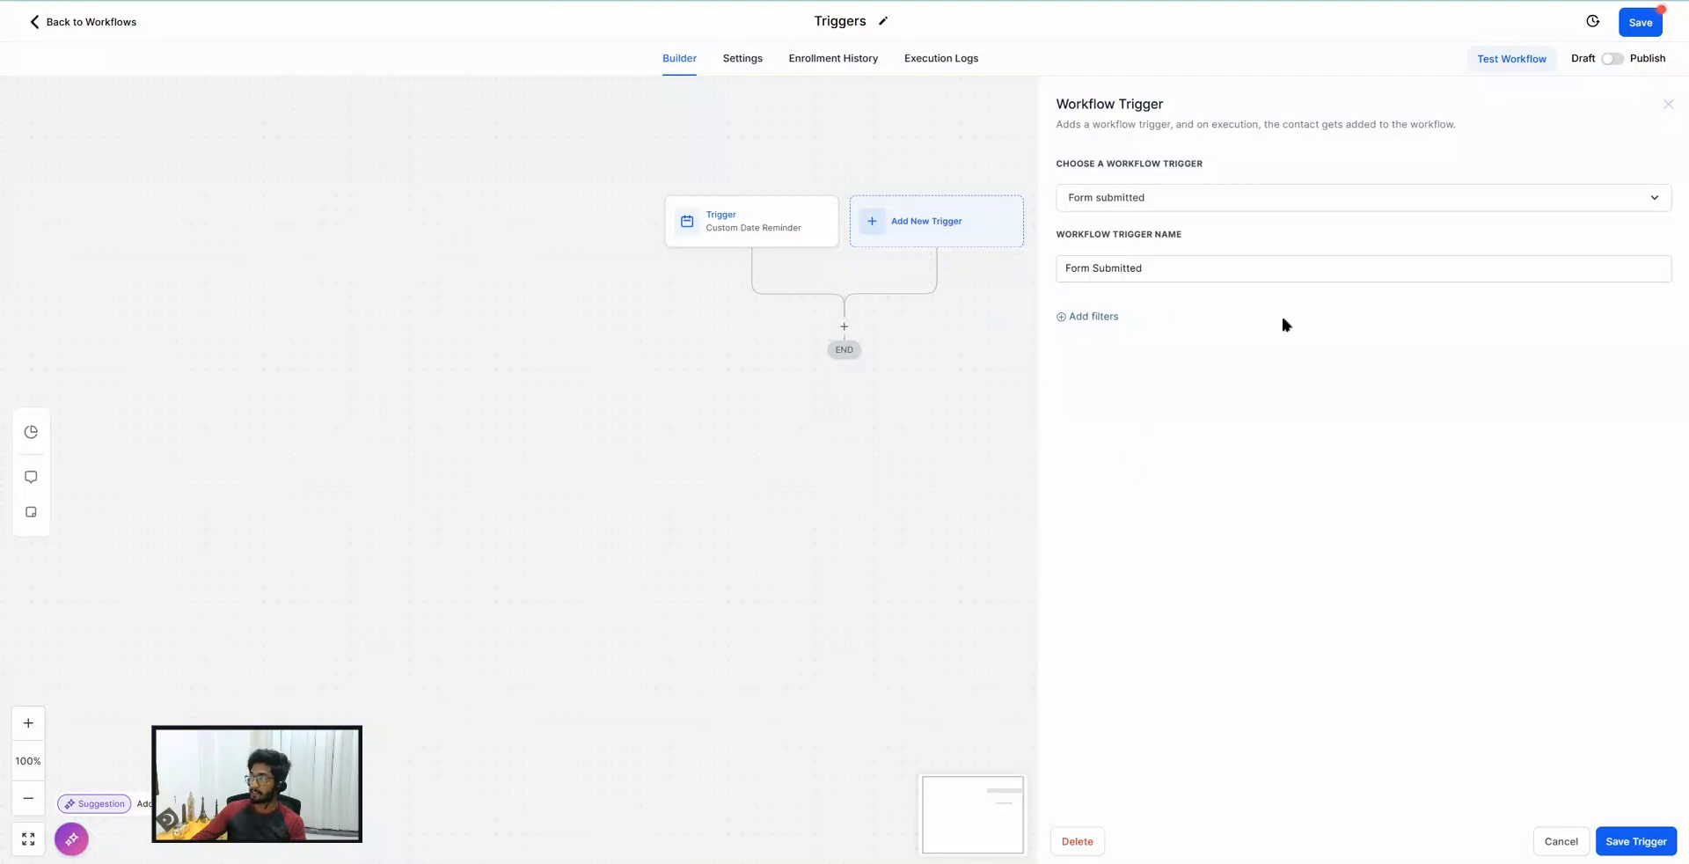
# Change the workflow trigger type to Funnel/Website PageView.
pyautogui.click(1070, 206)
pyautogui.scroll(-5, 1117, 351)
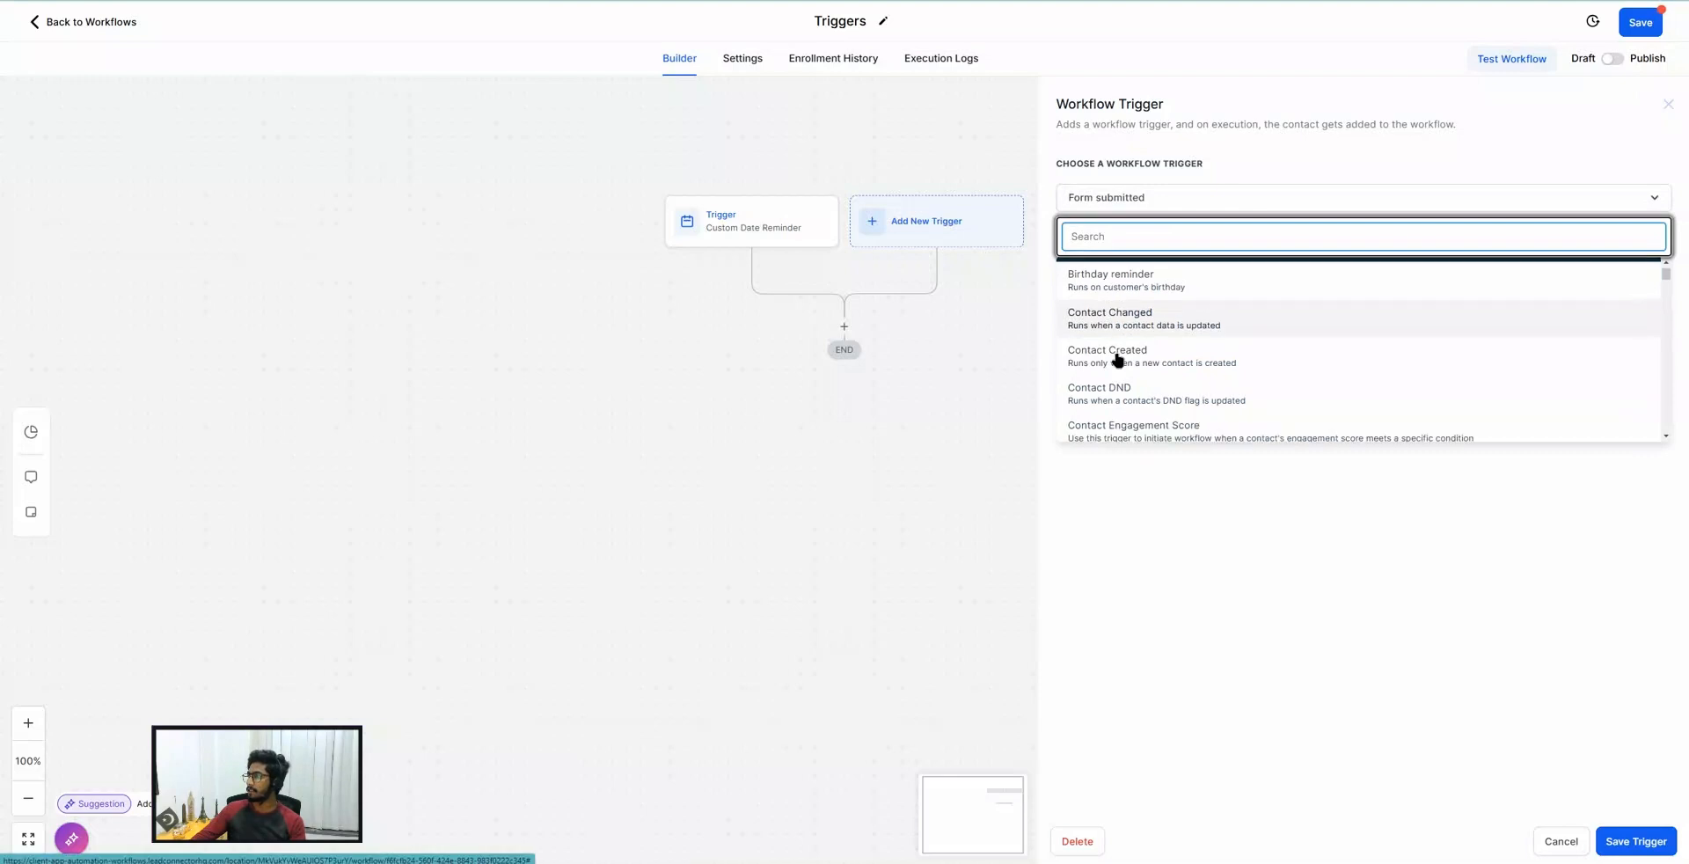
pyautogui.scroll(-5, 1119, 363)
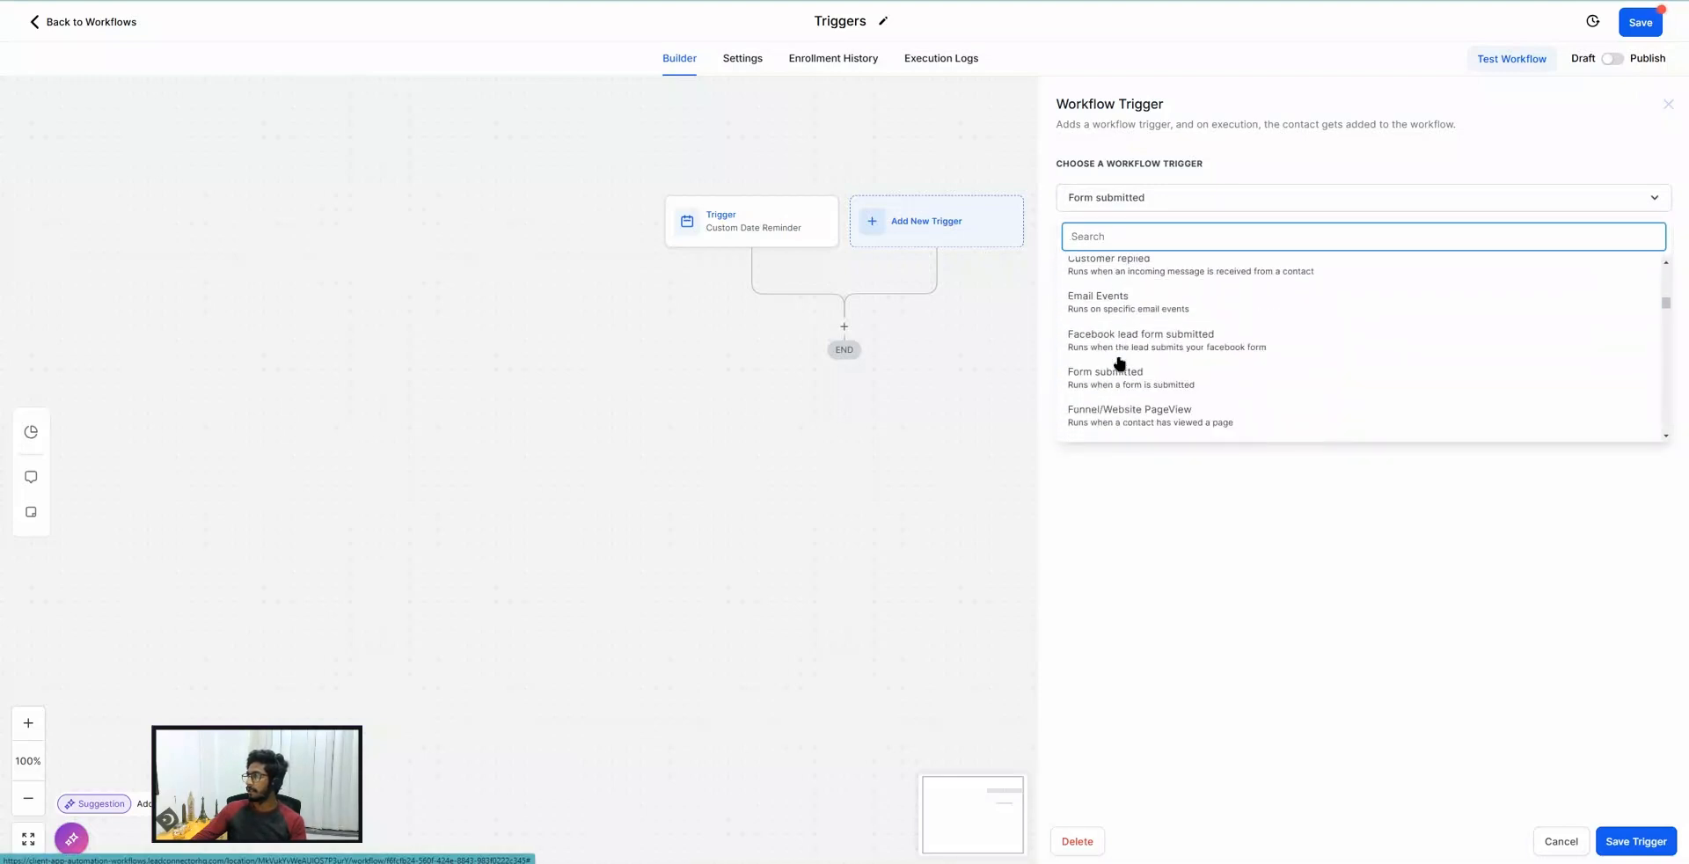
pyautogui.scroll(-2, 1119, 364)
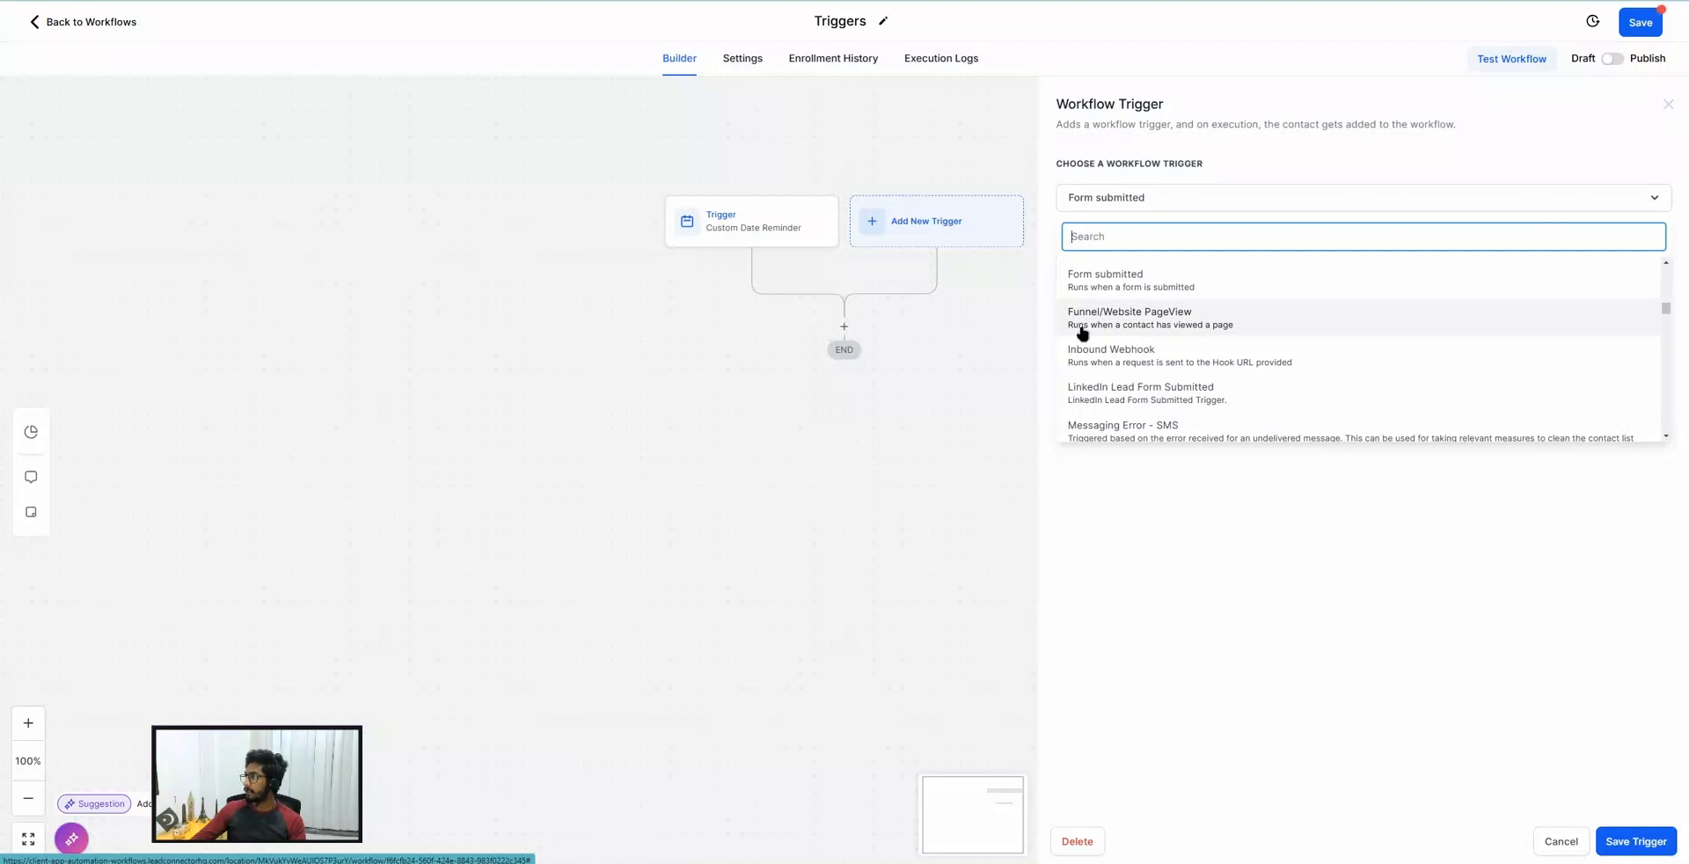
pyautogui.click(1134, 324)
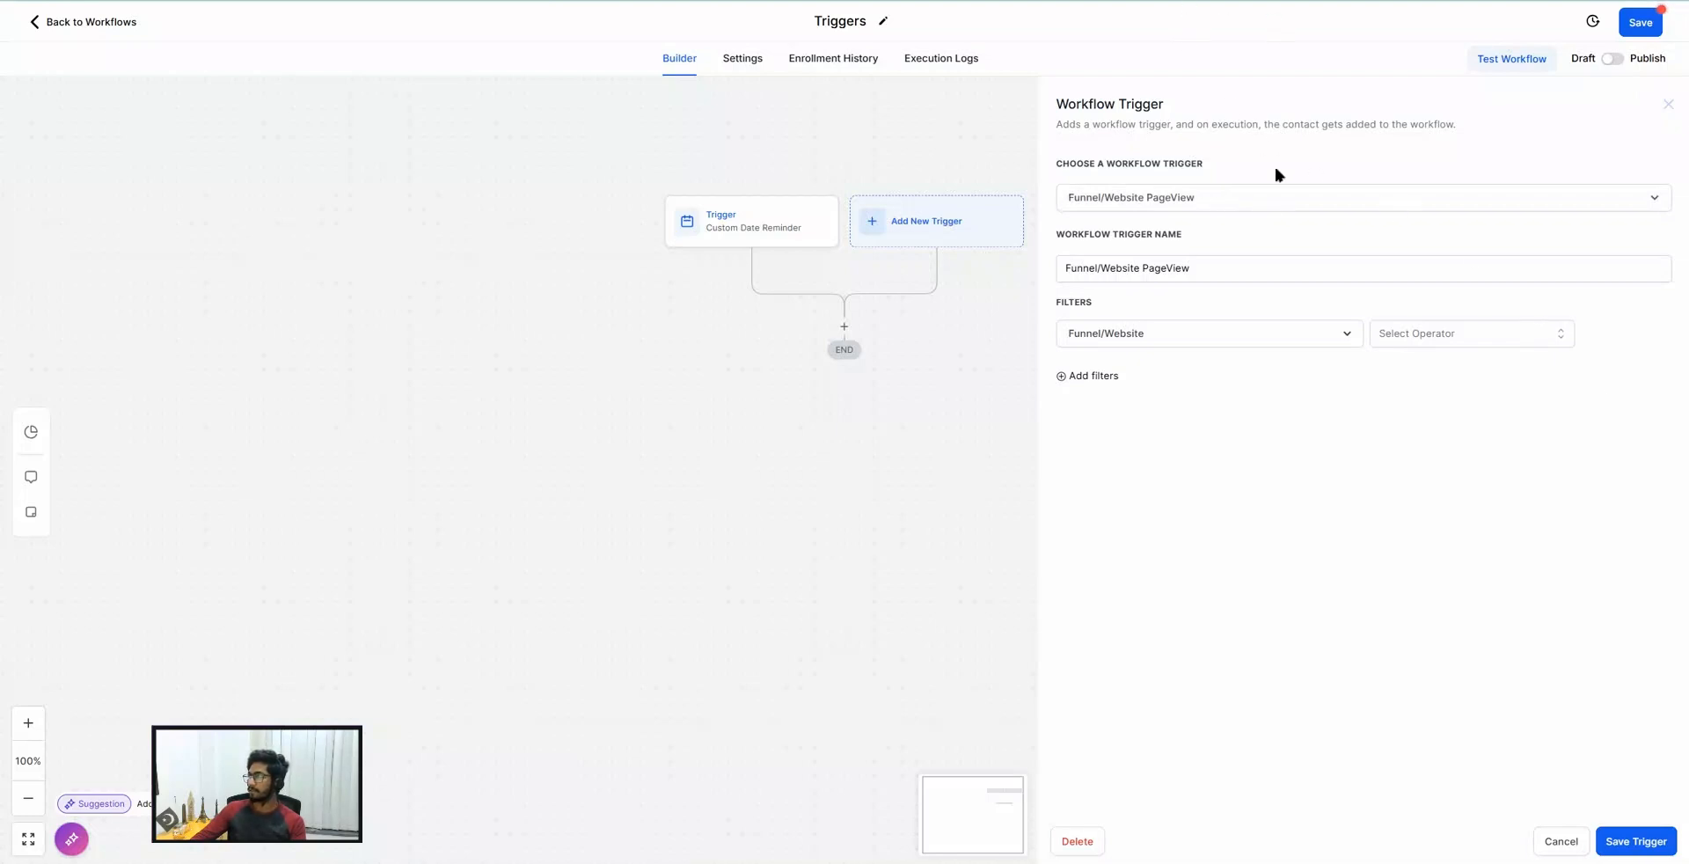
# Set the Funnel/Website filter to Is Live Webinar on the PageView trigger.
pyautogui.click(1431, 333)
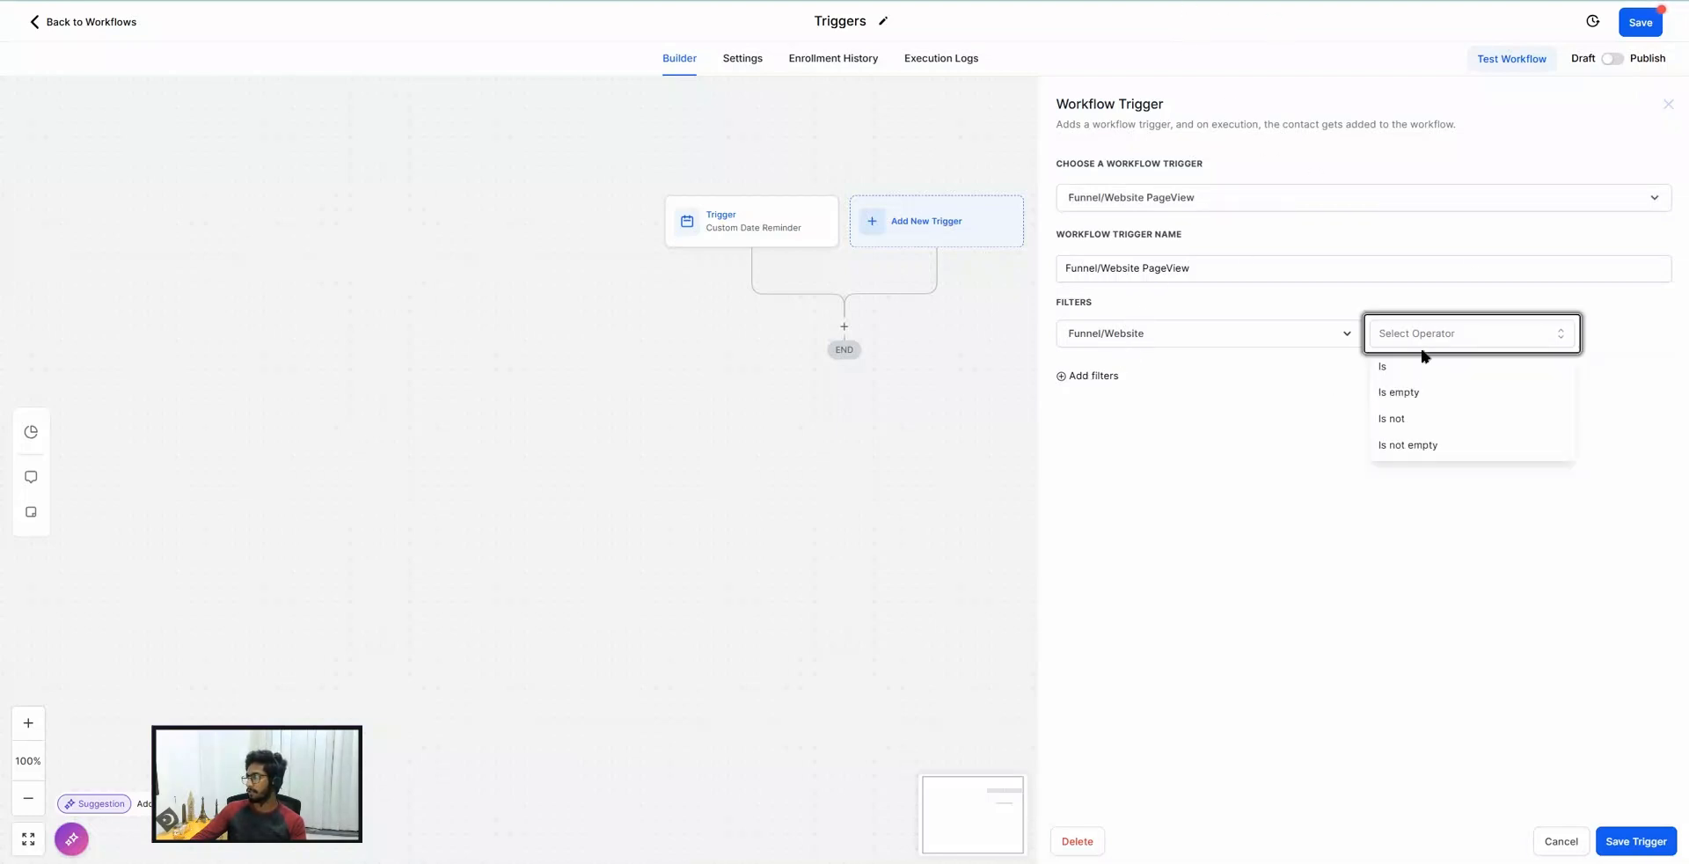
pyautogui.click(1386, 366)
pyautogui.click(1487, 332)
pyautogui.click(1453, 403)
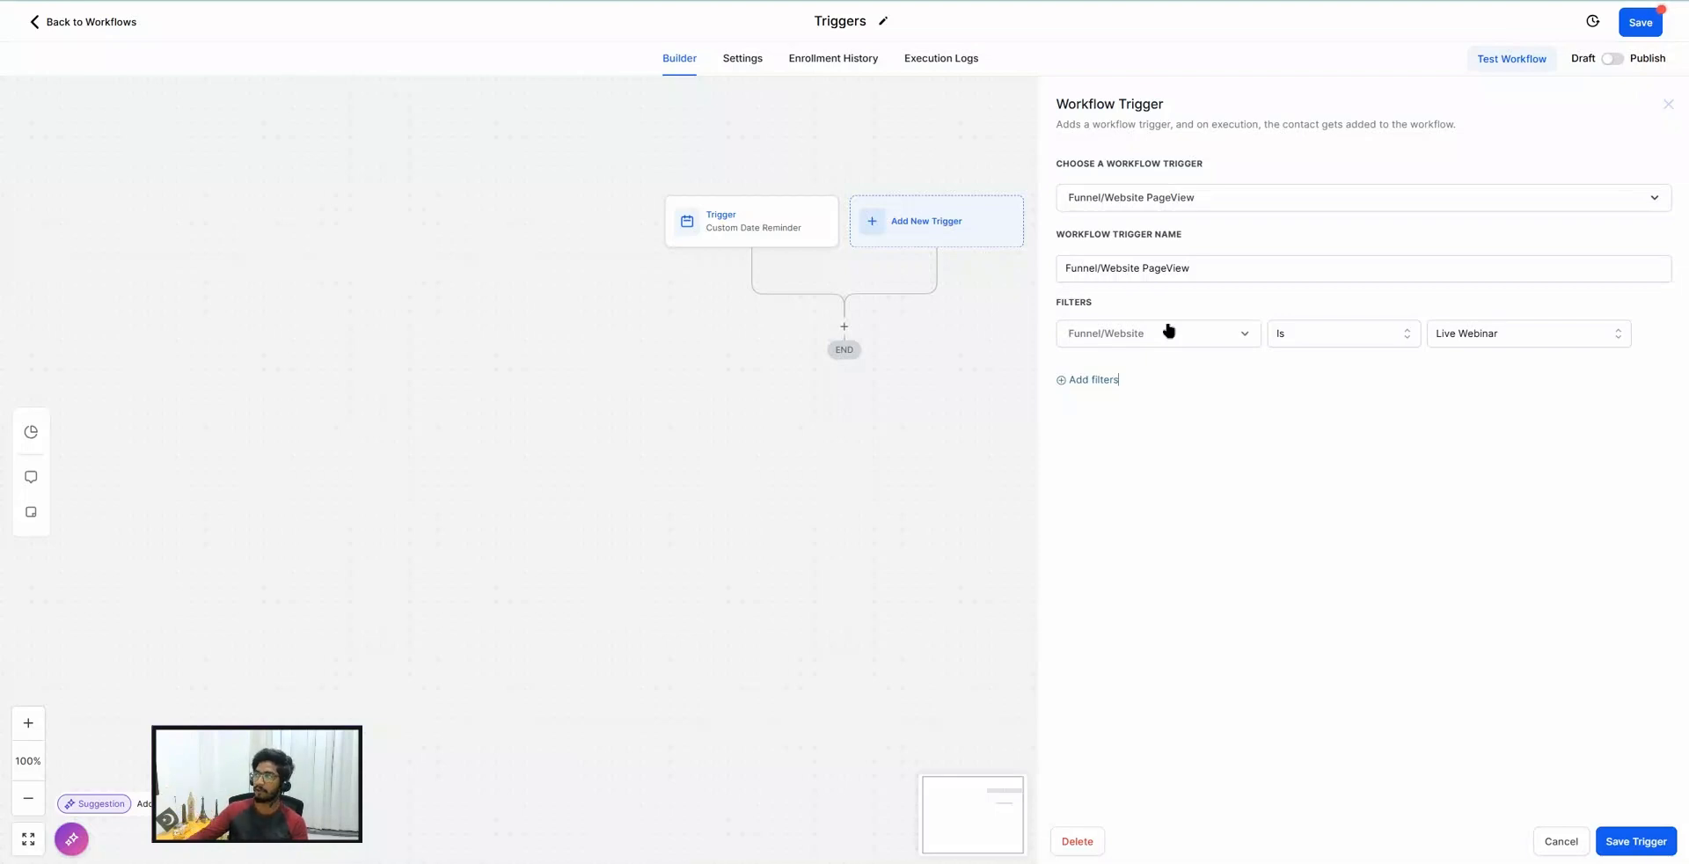
# Change the workflow trigger type to Inbound Webhook.
pyautogui.click(1135, 200)
pyautogui.scroll(-10, 1135, 418)
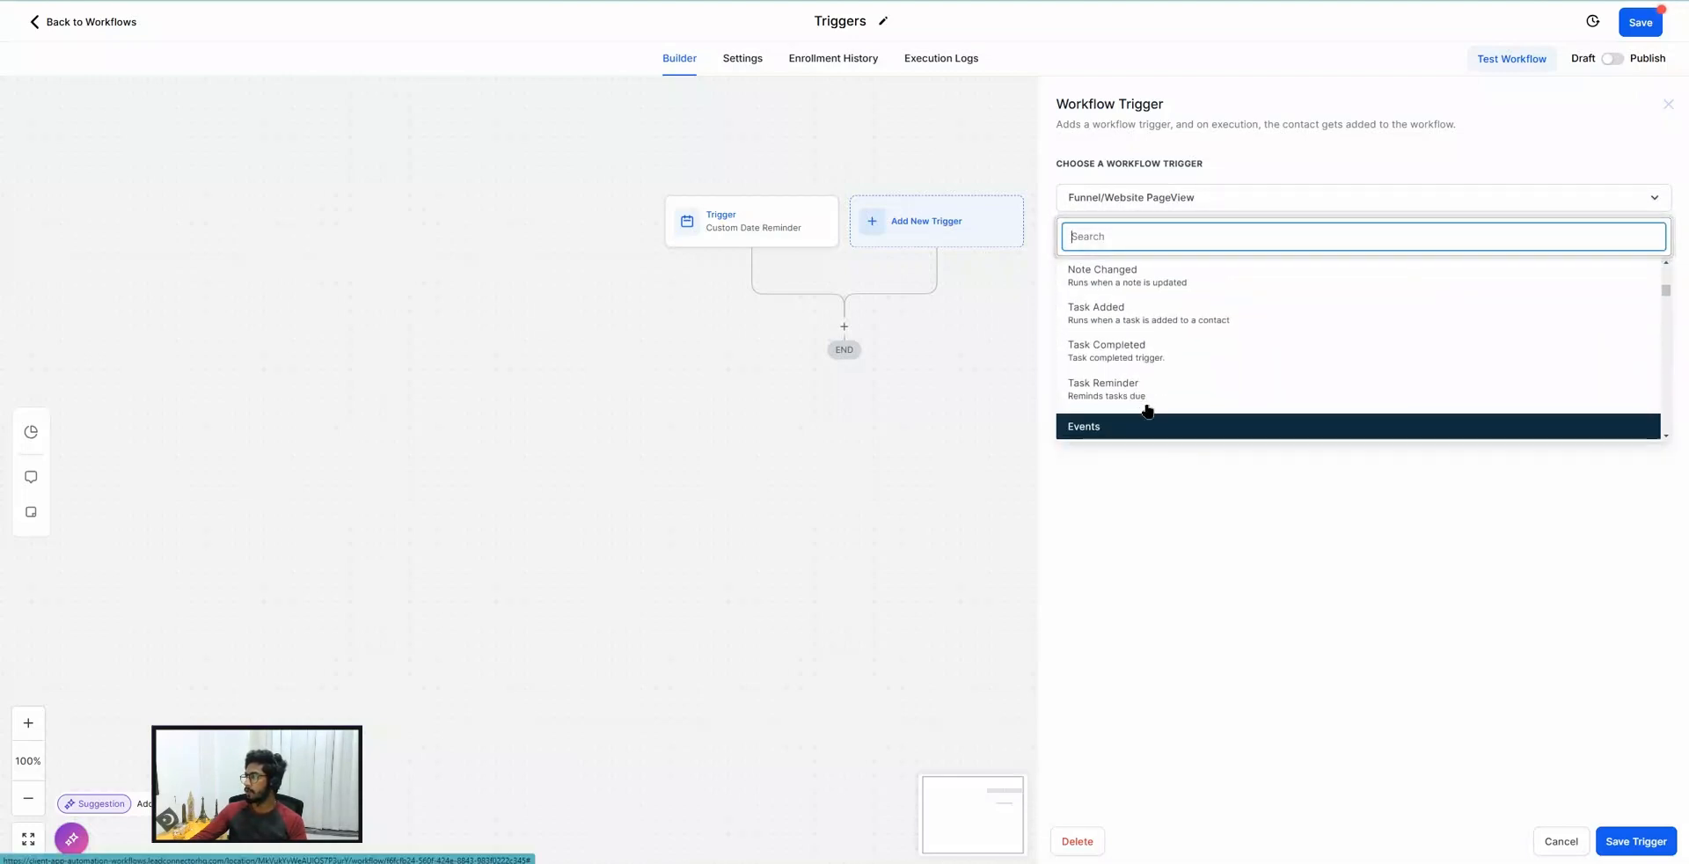
pyautogui.scroll(-2, 1160, 396)
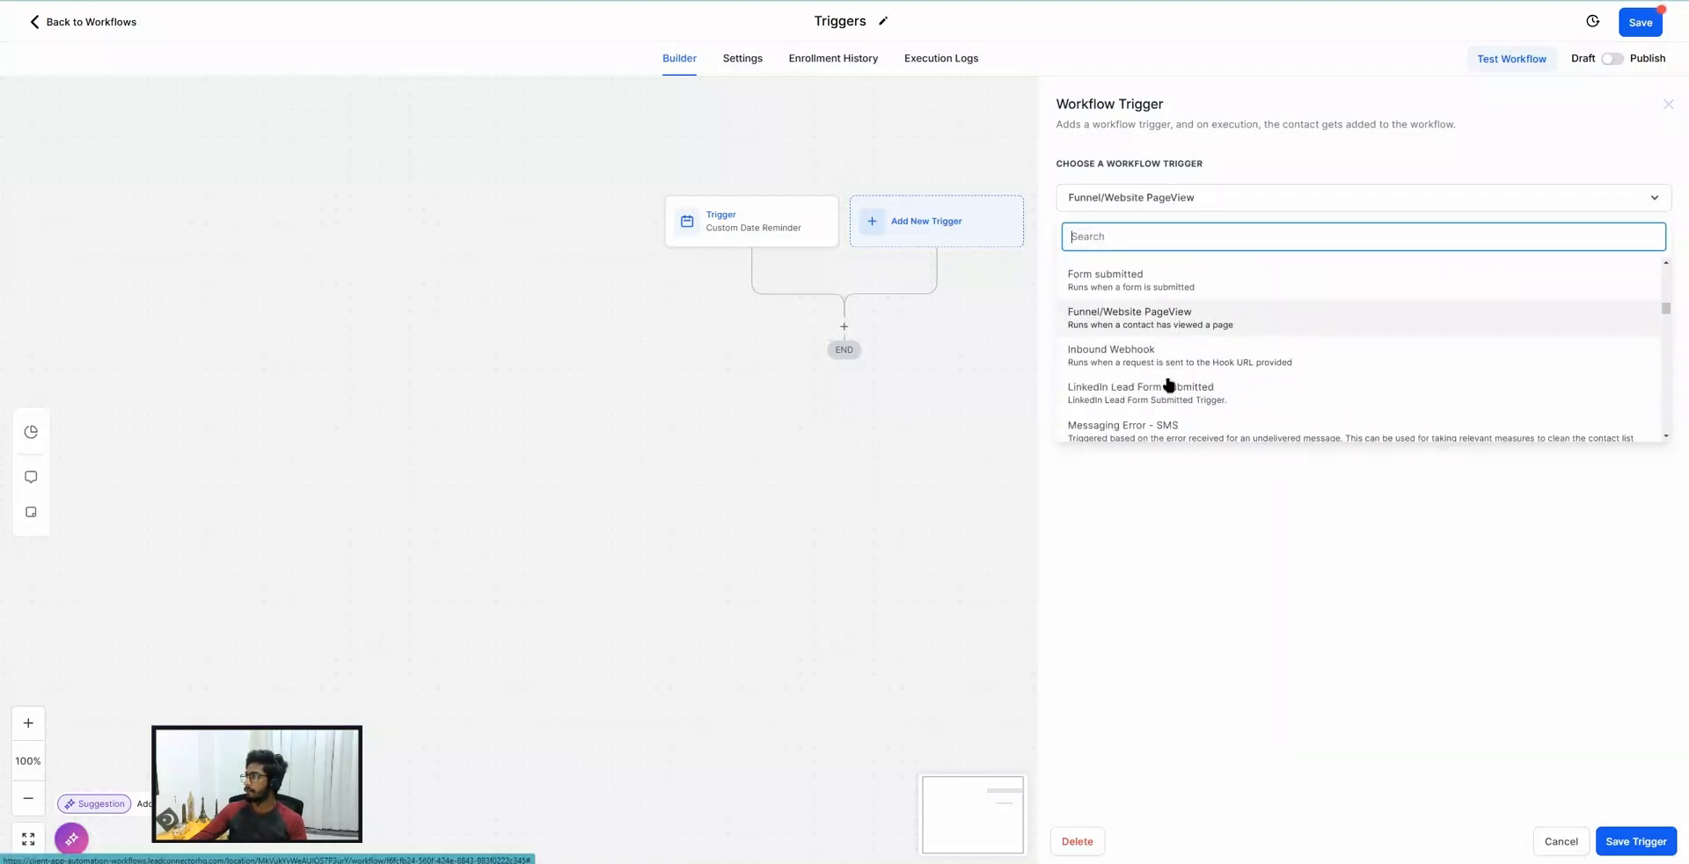
pyautogui.click(1120, 355)
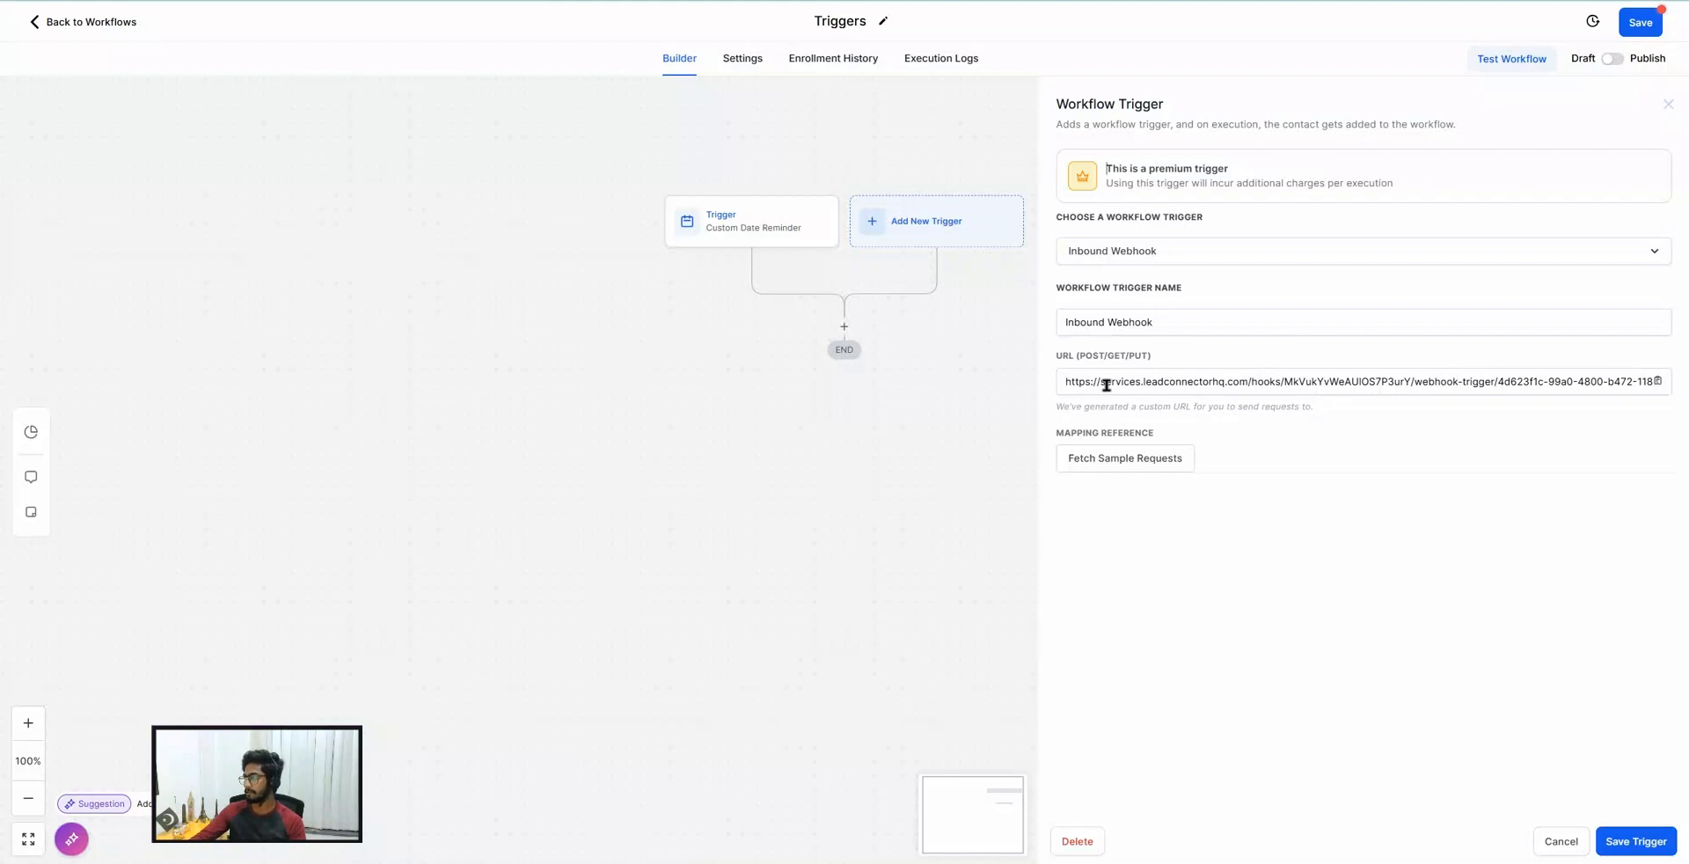
# Review the event triggers around LinkedIn Lead Form Submitted and change the workflow trigger type to Messaging Error - SMS.
pyautogui.click(1144, 253)
pyautogui.scroll(-5, 1161, 413)
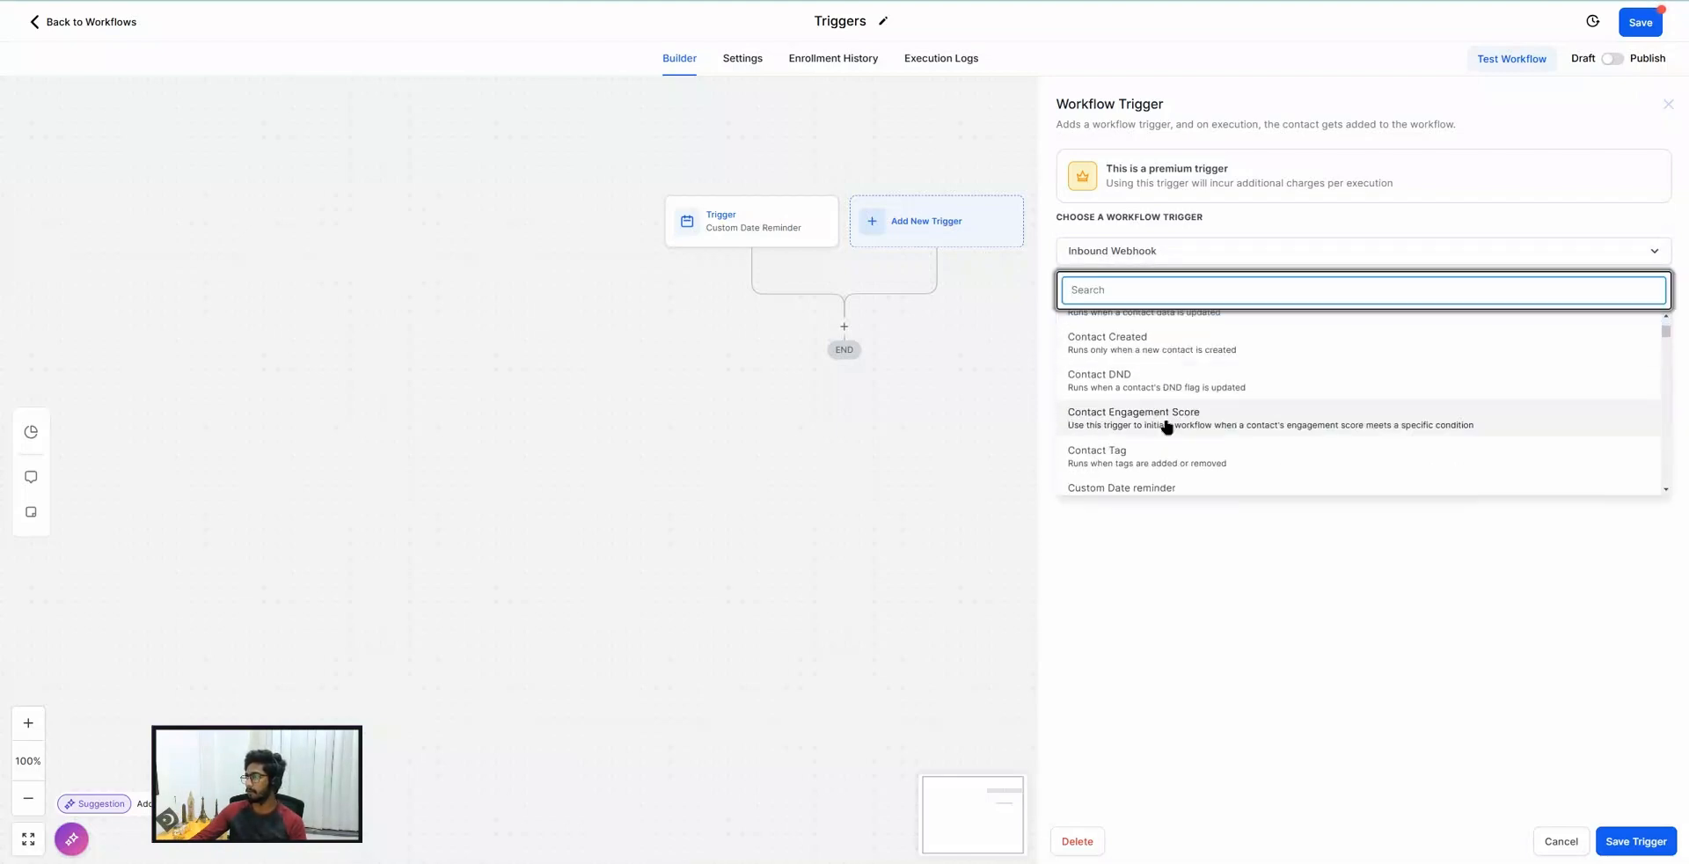
pyautogui.scroll(-5, 1166, 426)
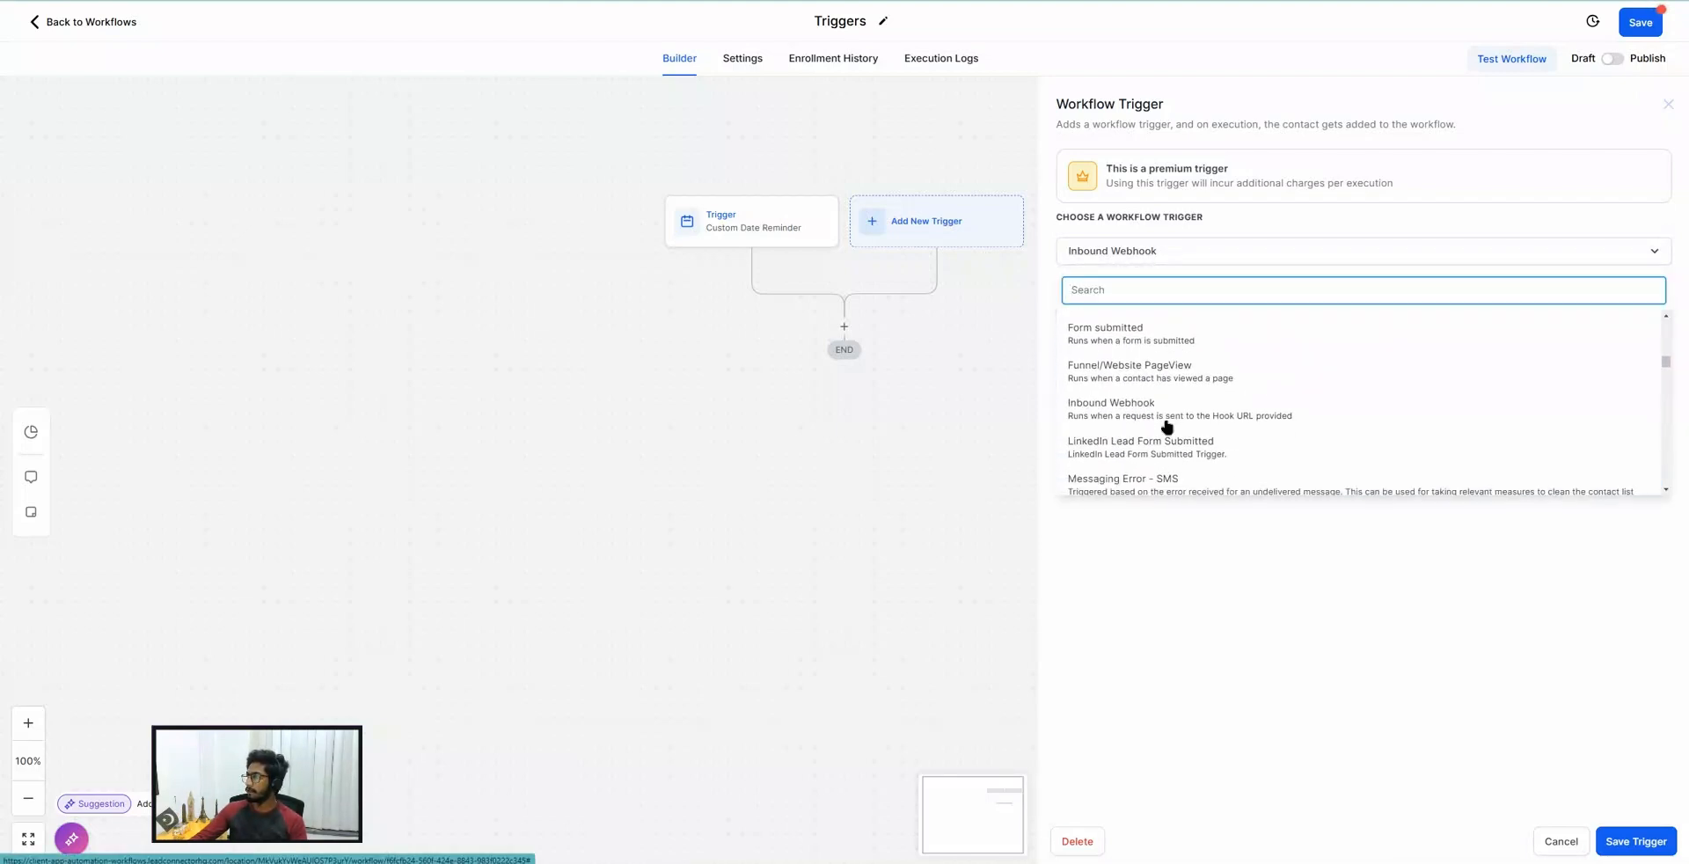
pyautogui.scroll(-1, 1167, 427)
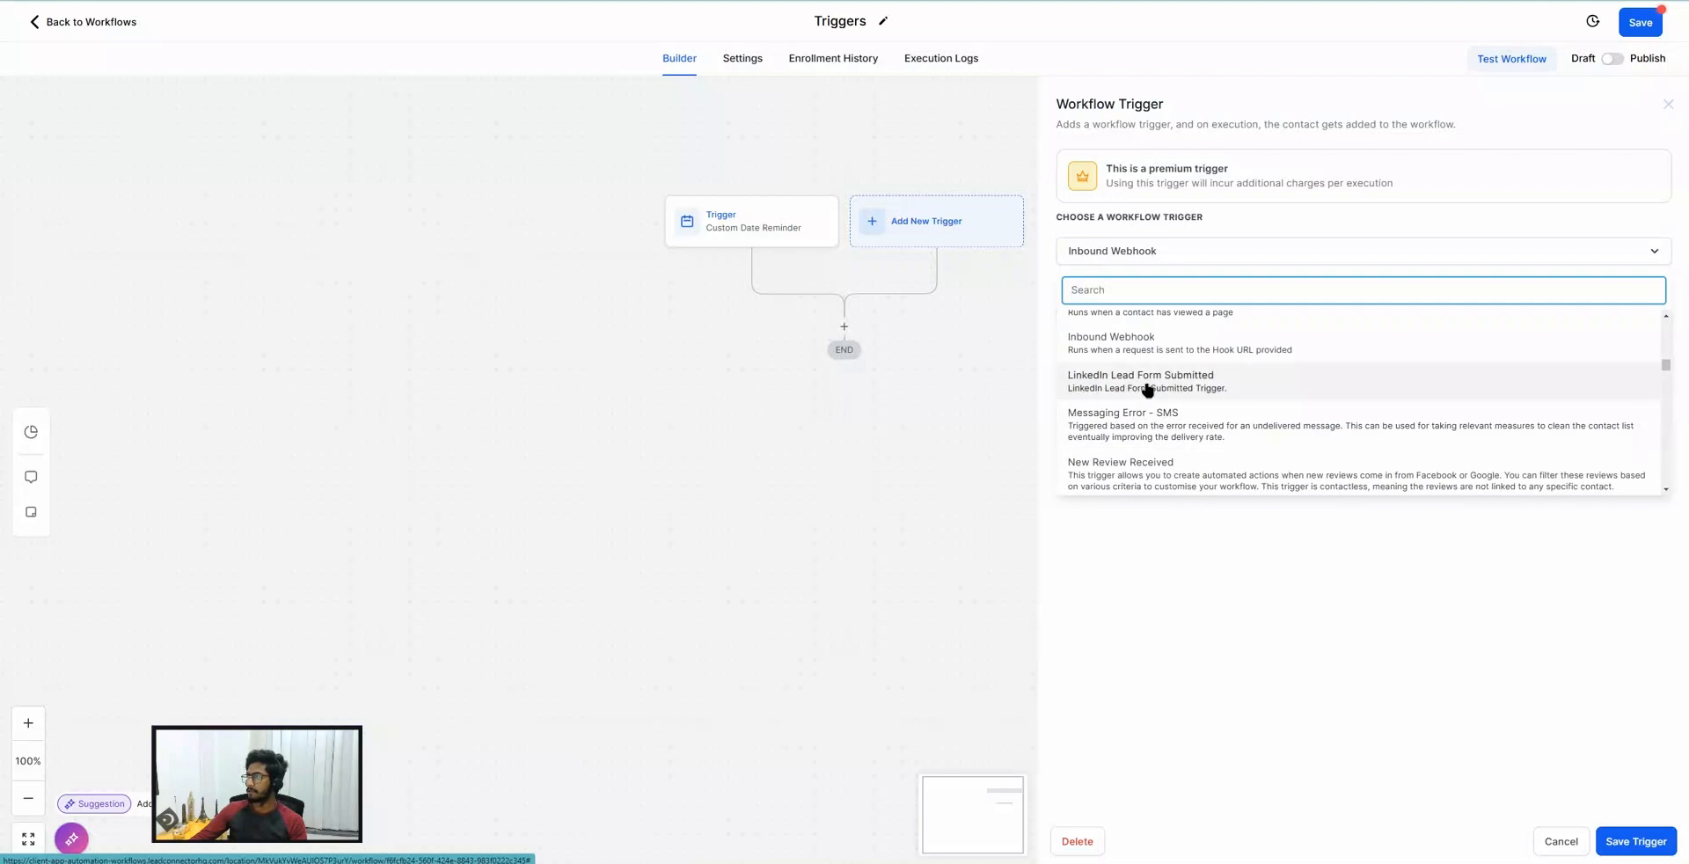
pyautogui.scroll(3, 1148, 389)
pyautogui.scroll(-6, 1187, 367)
pyautogui.scroll(3, 1187, 367)
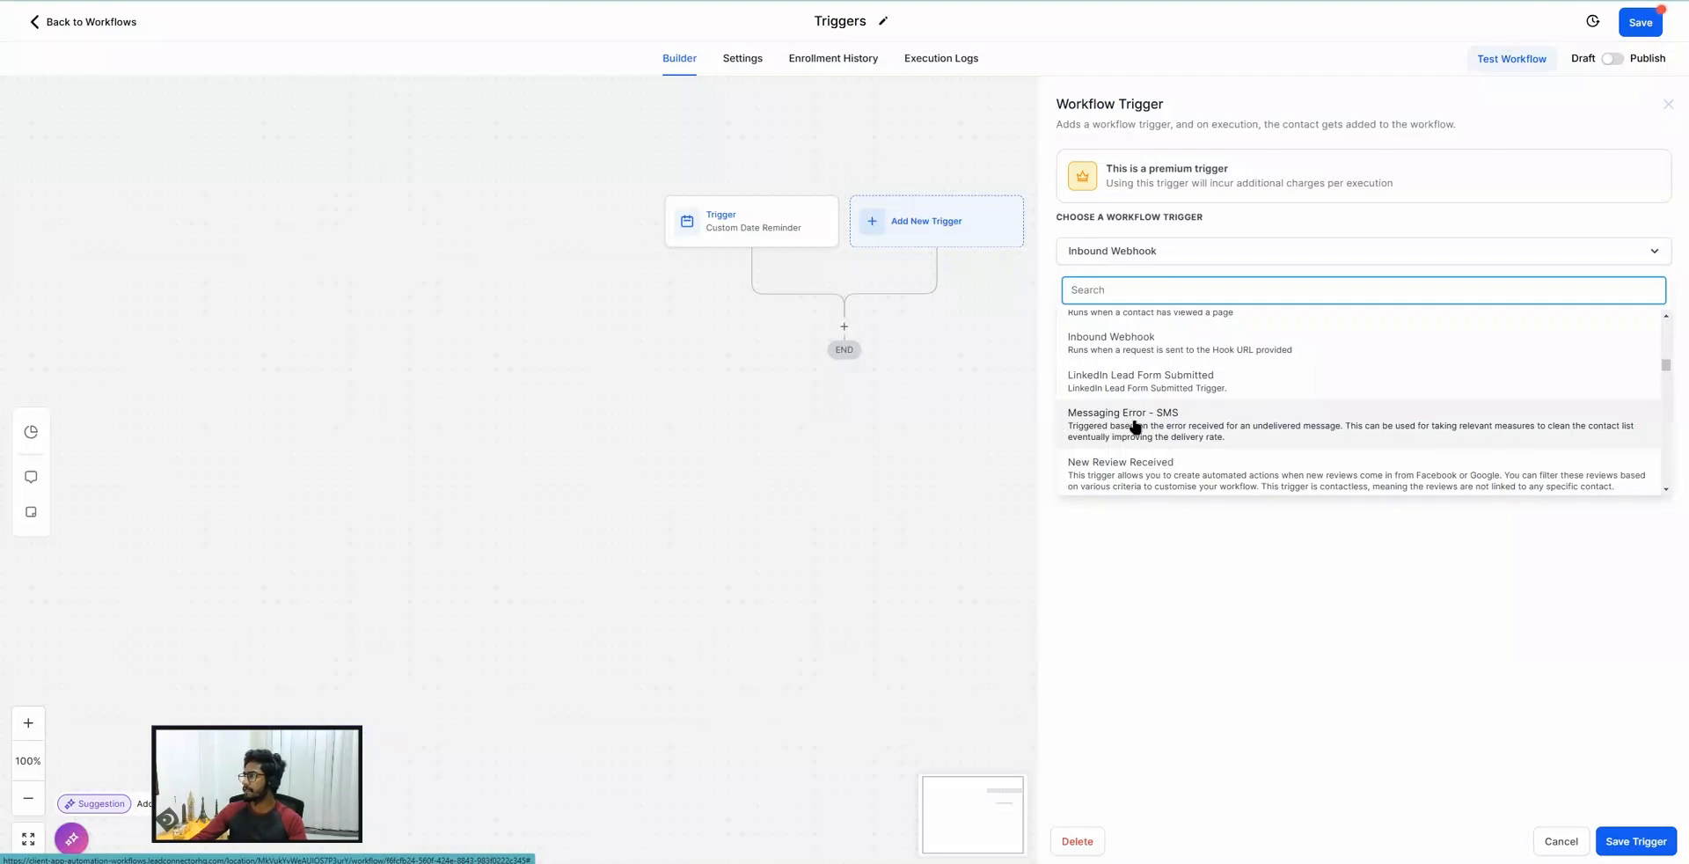
pyautogui.click(1178, 427)
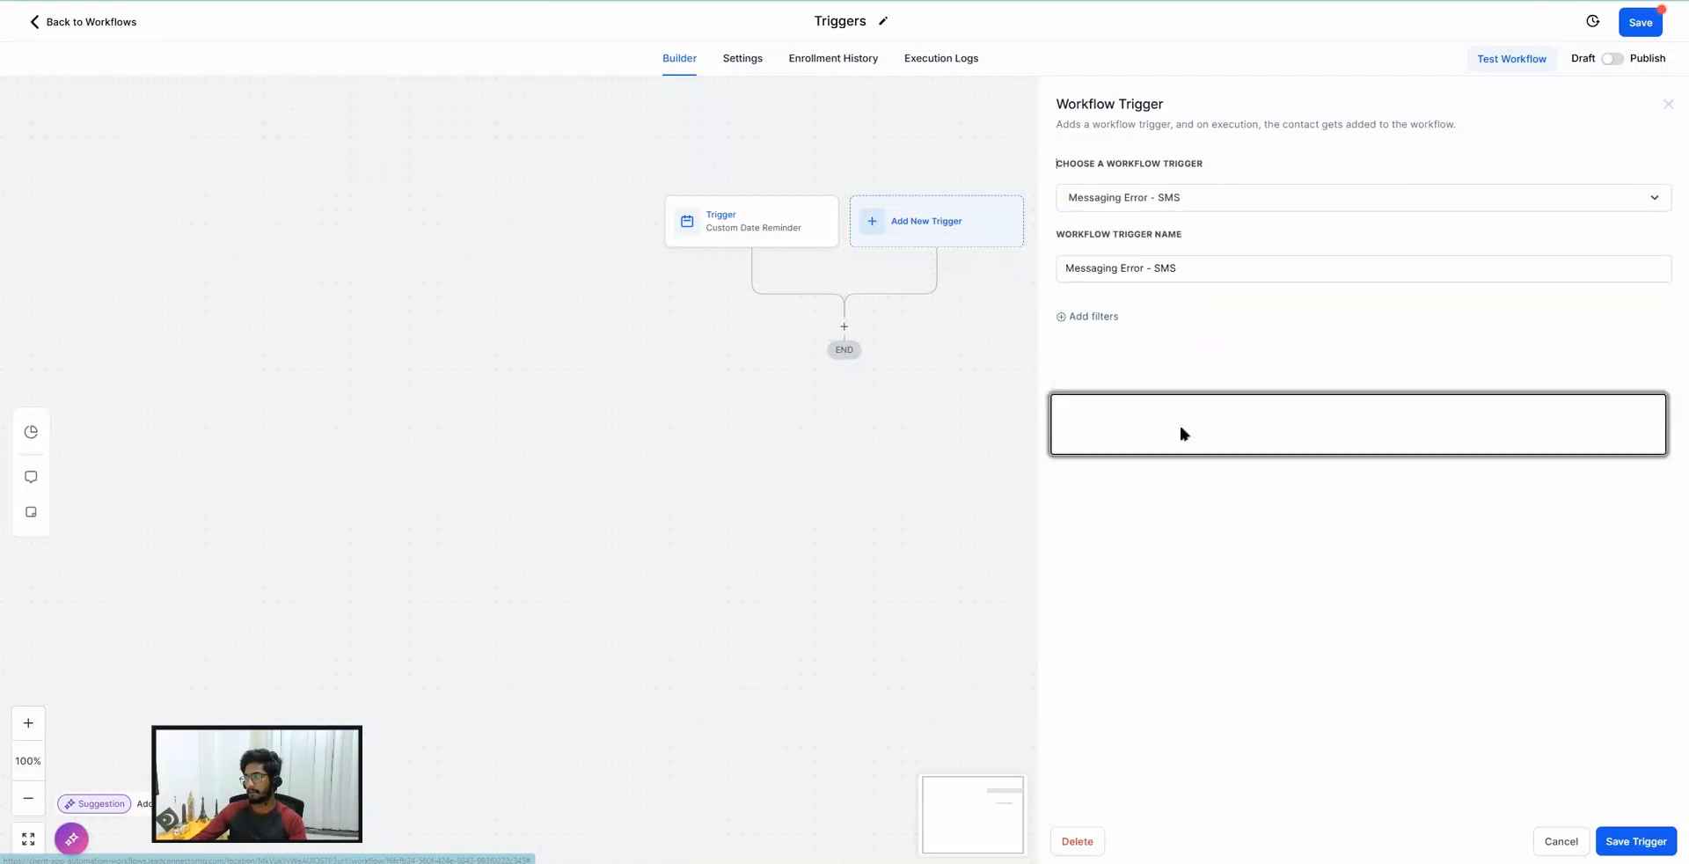
# Add an Error Code filter with the operator Is any of and the value 30005 - User Inactive/Number does not exist.
pyautogui.click(1098, 318)
pyautogui.click(1103, 335)
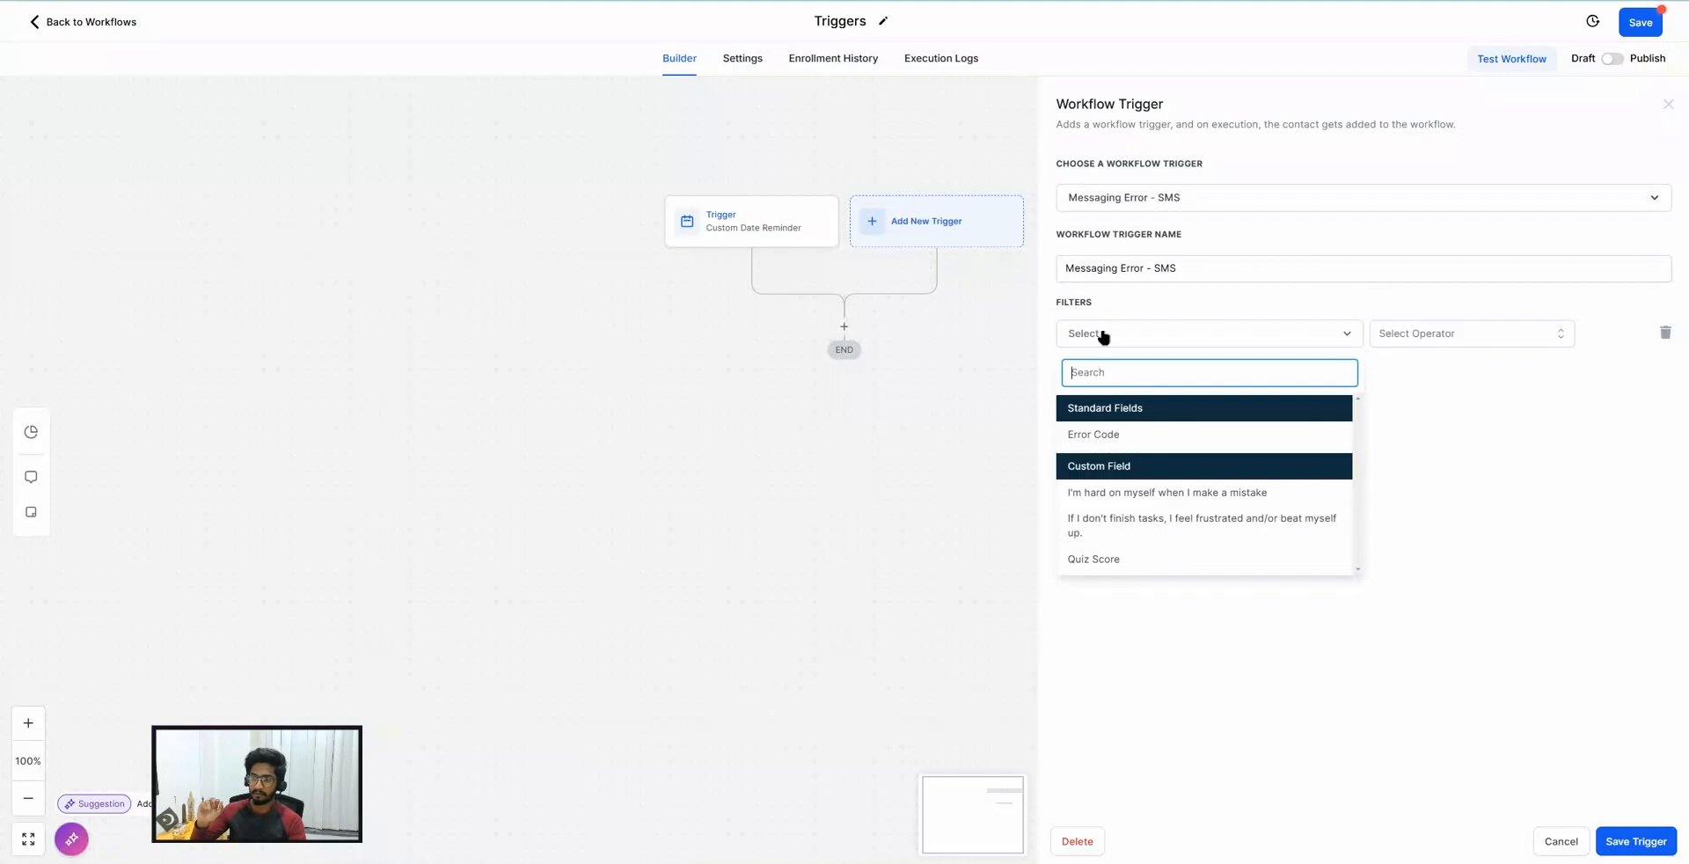
pyautogui.click(1096, 435)
pyautogui.click(1417, 332)
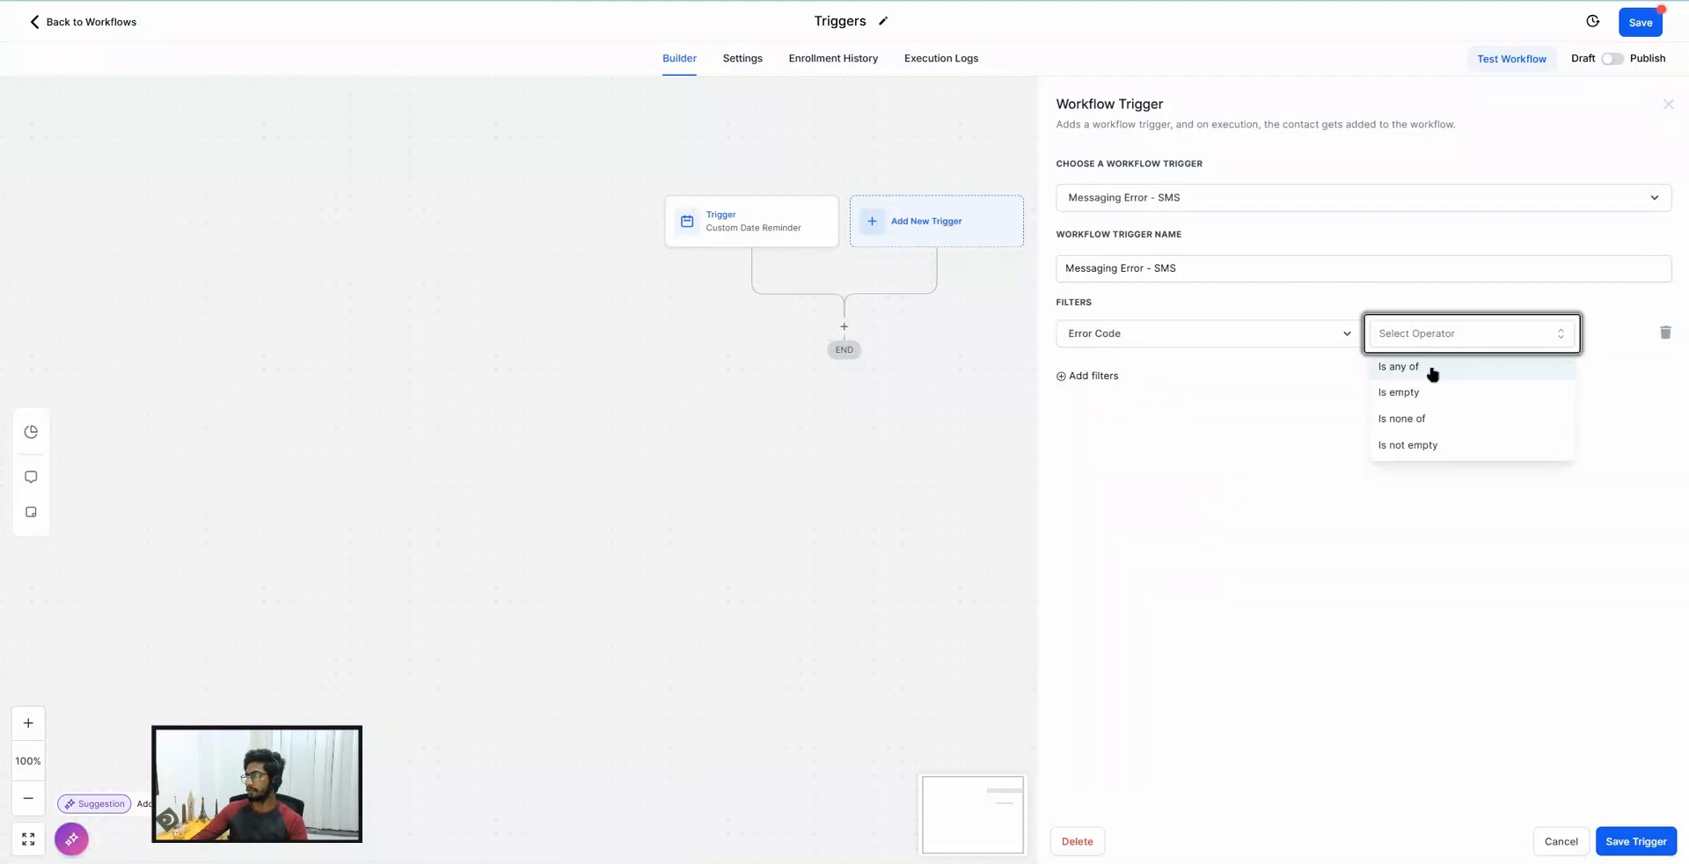
pyautogui.click(1410, 366)
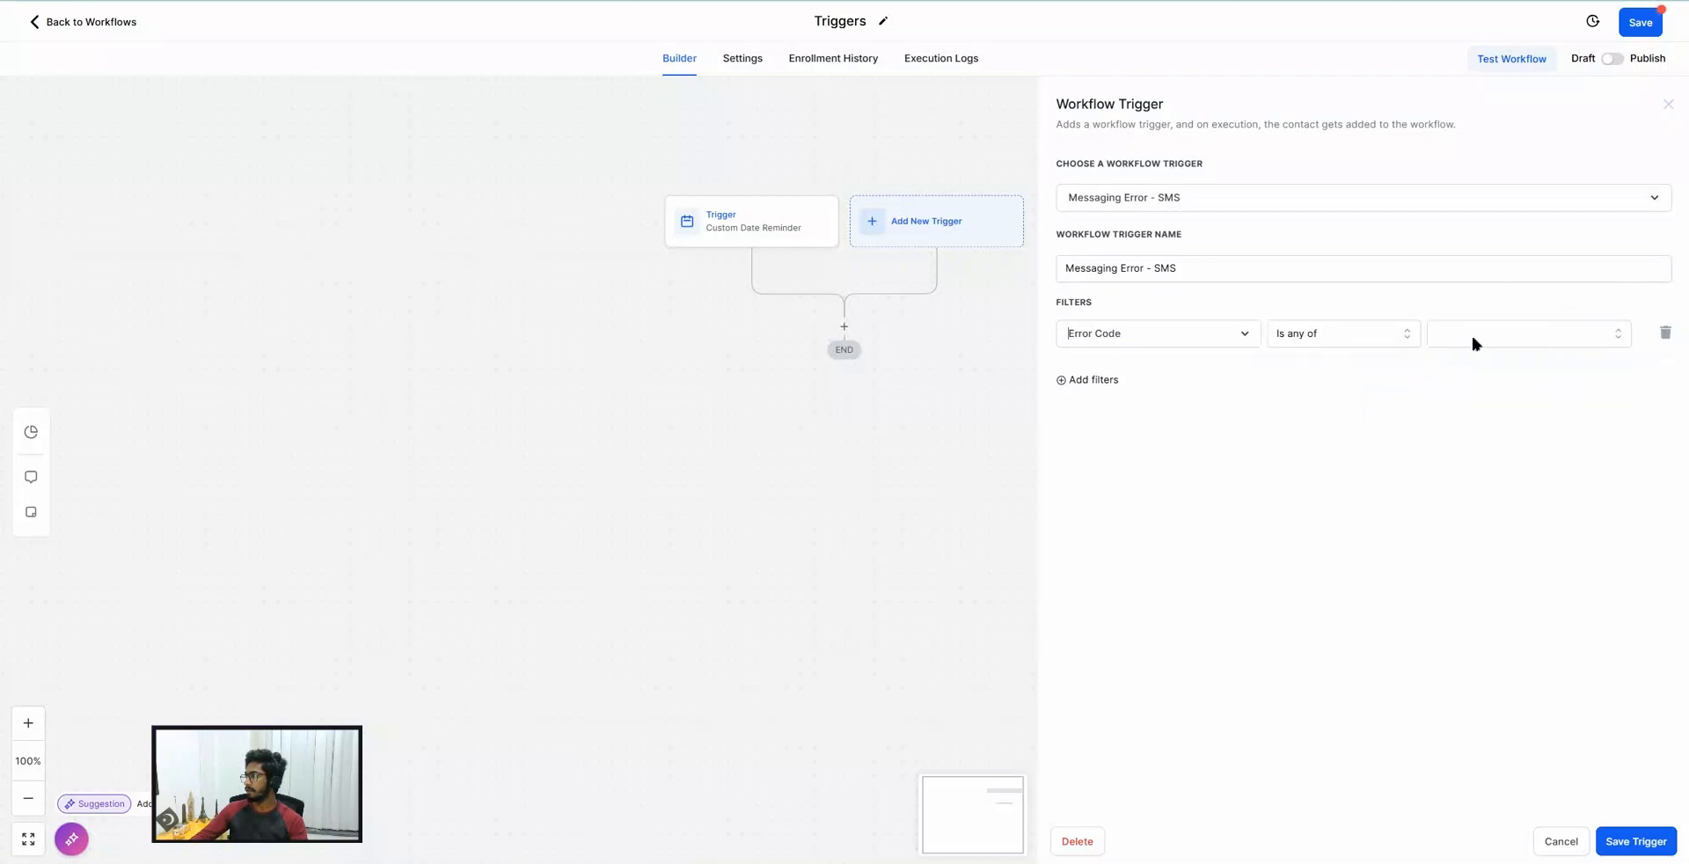
pyautogui.click(1473, 336)
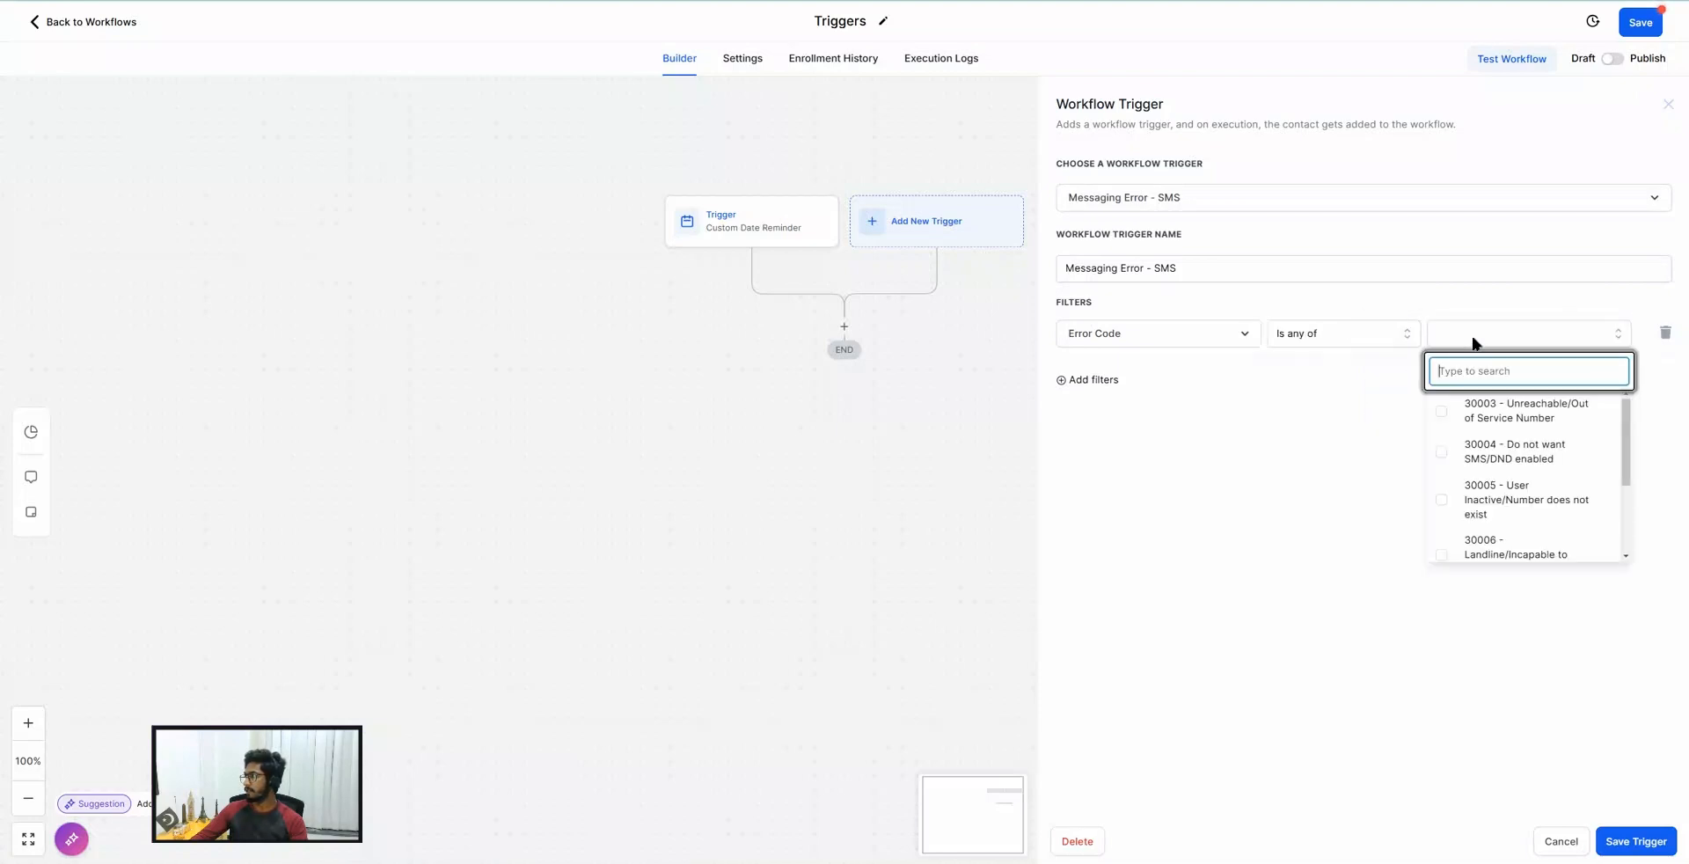
pyautogui.click(1526, 510)
pyautogui.click(1341, 574)
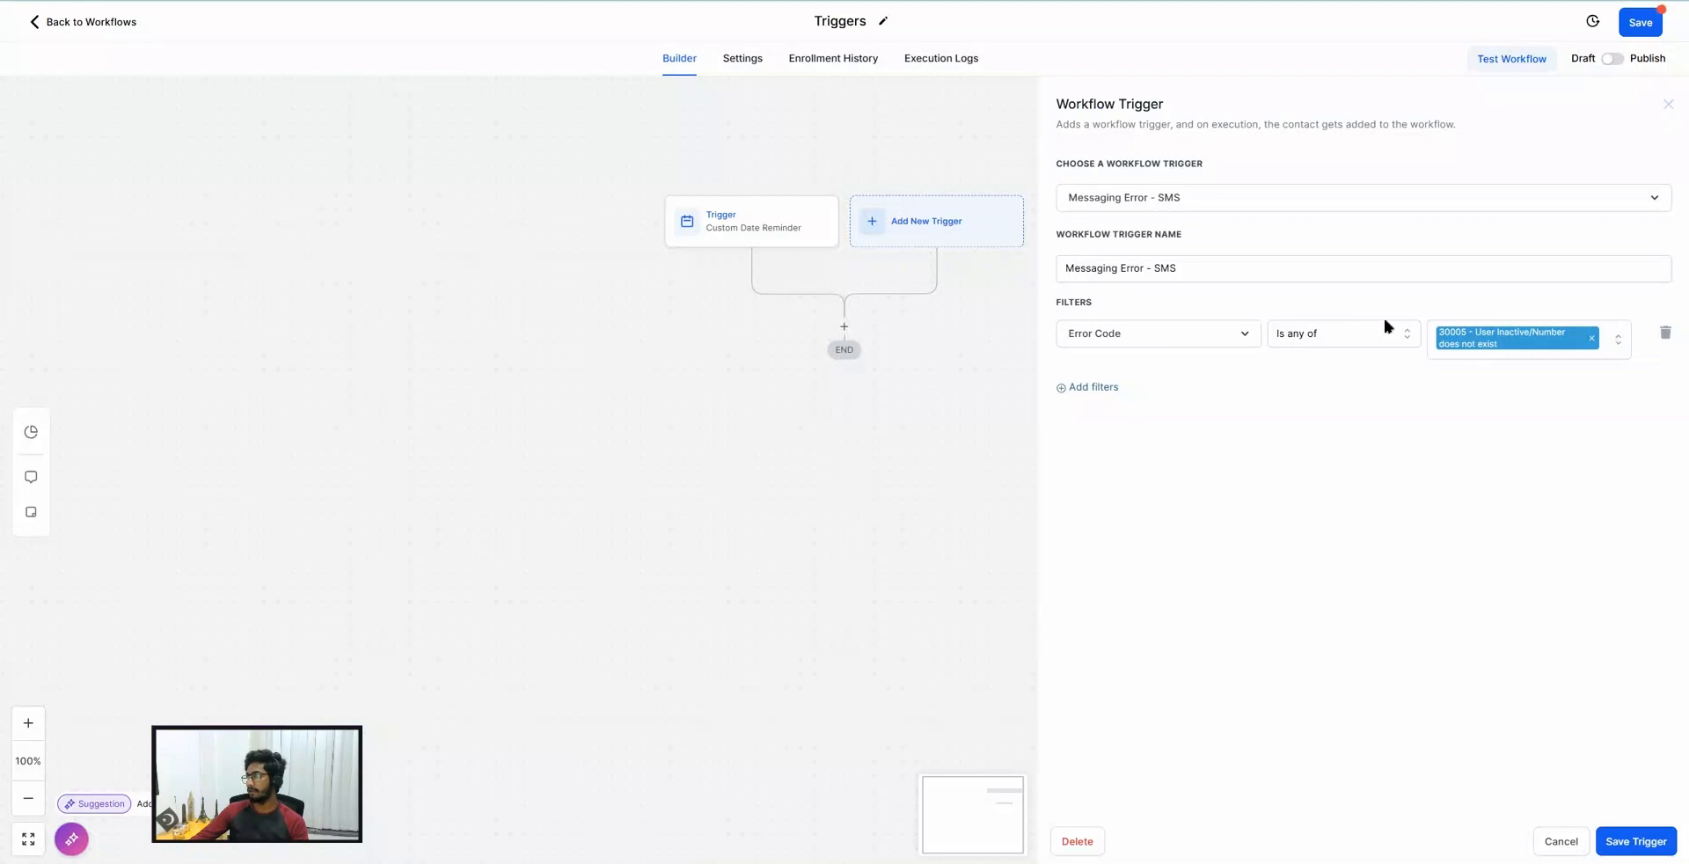
# Clear the selected error code, look through the remaining codes, and delete the Error Code filter.
pyautogui.click(1591, 338)
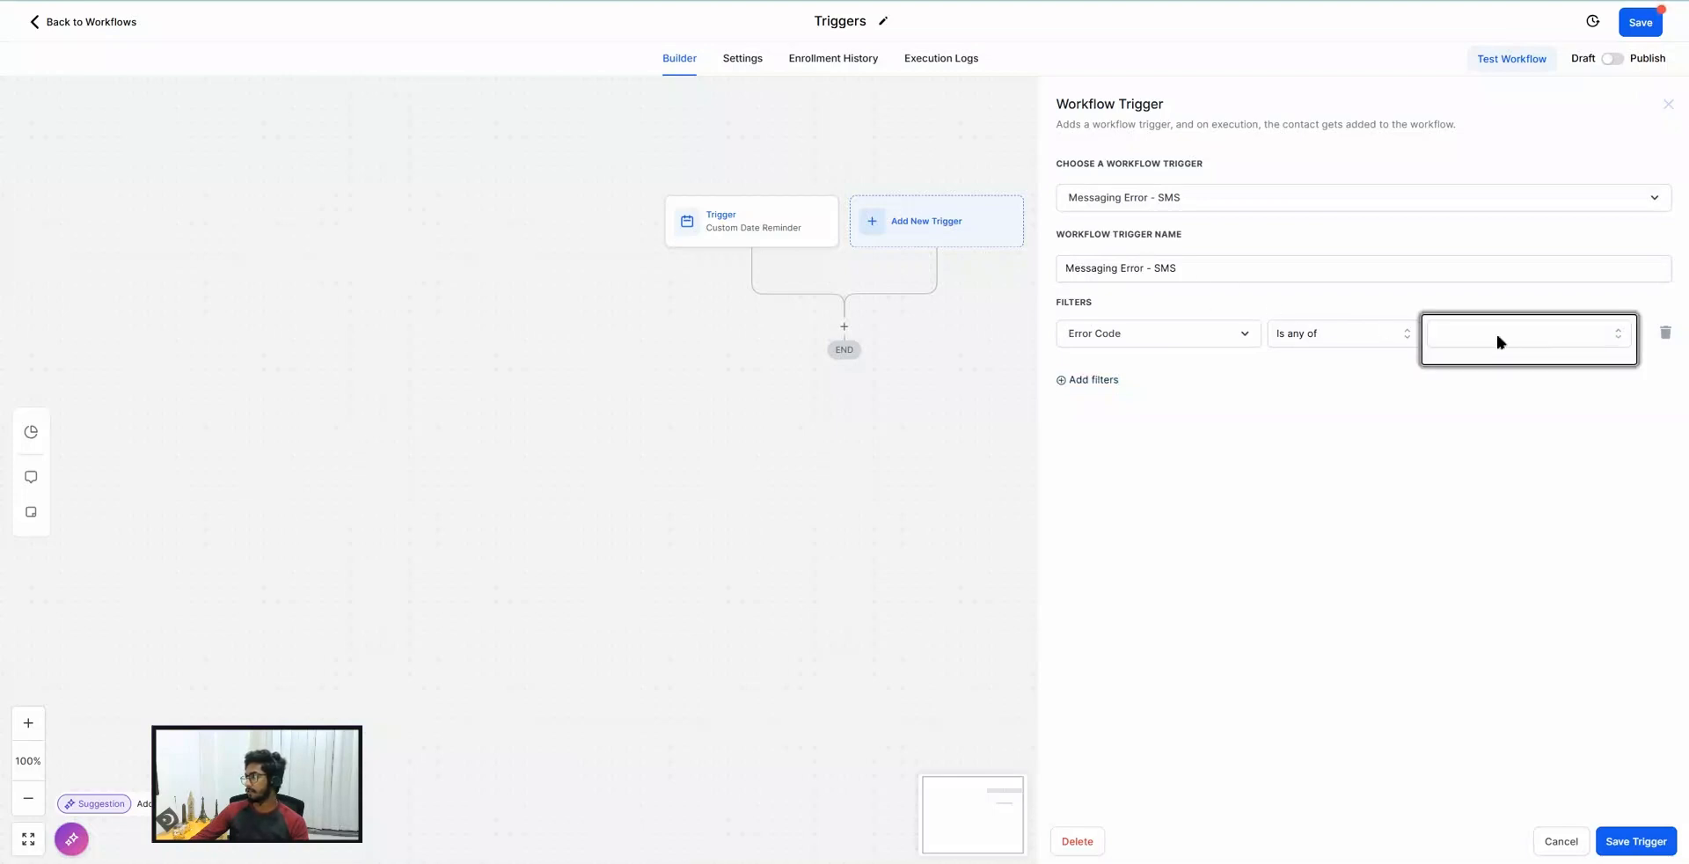
pyautogui.click(1495, 333)
pyautogui.scroll(-3, 1529, 466)
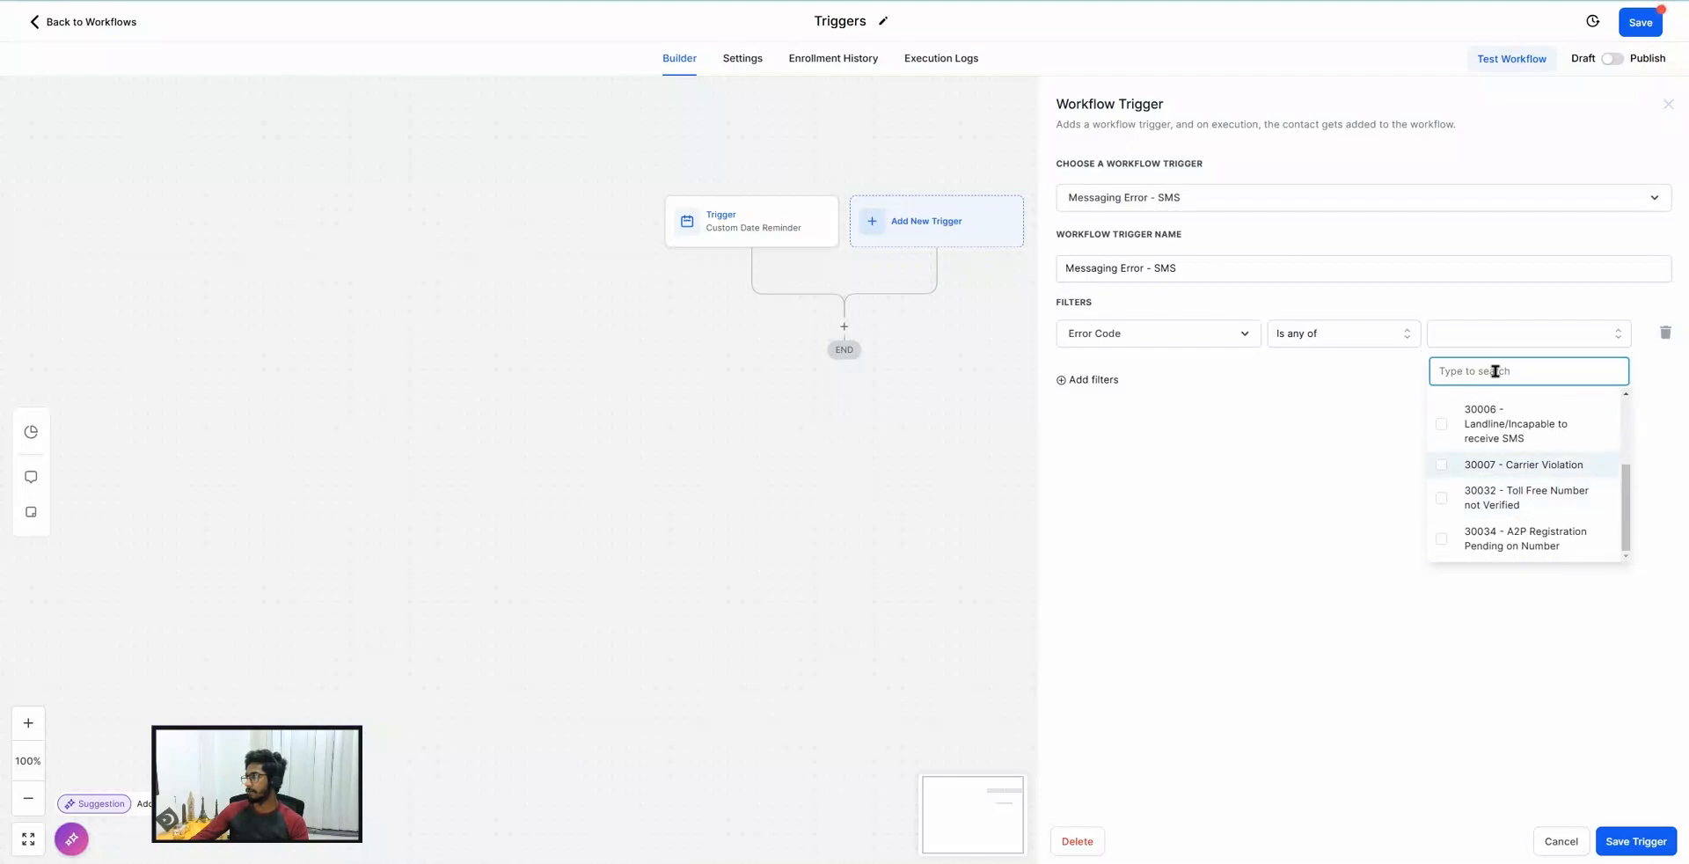
pyautogui.click(1665, 335)
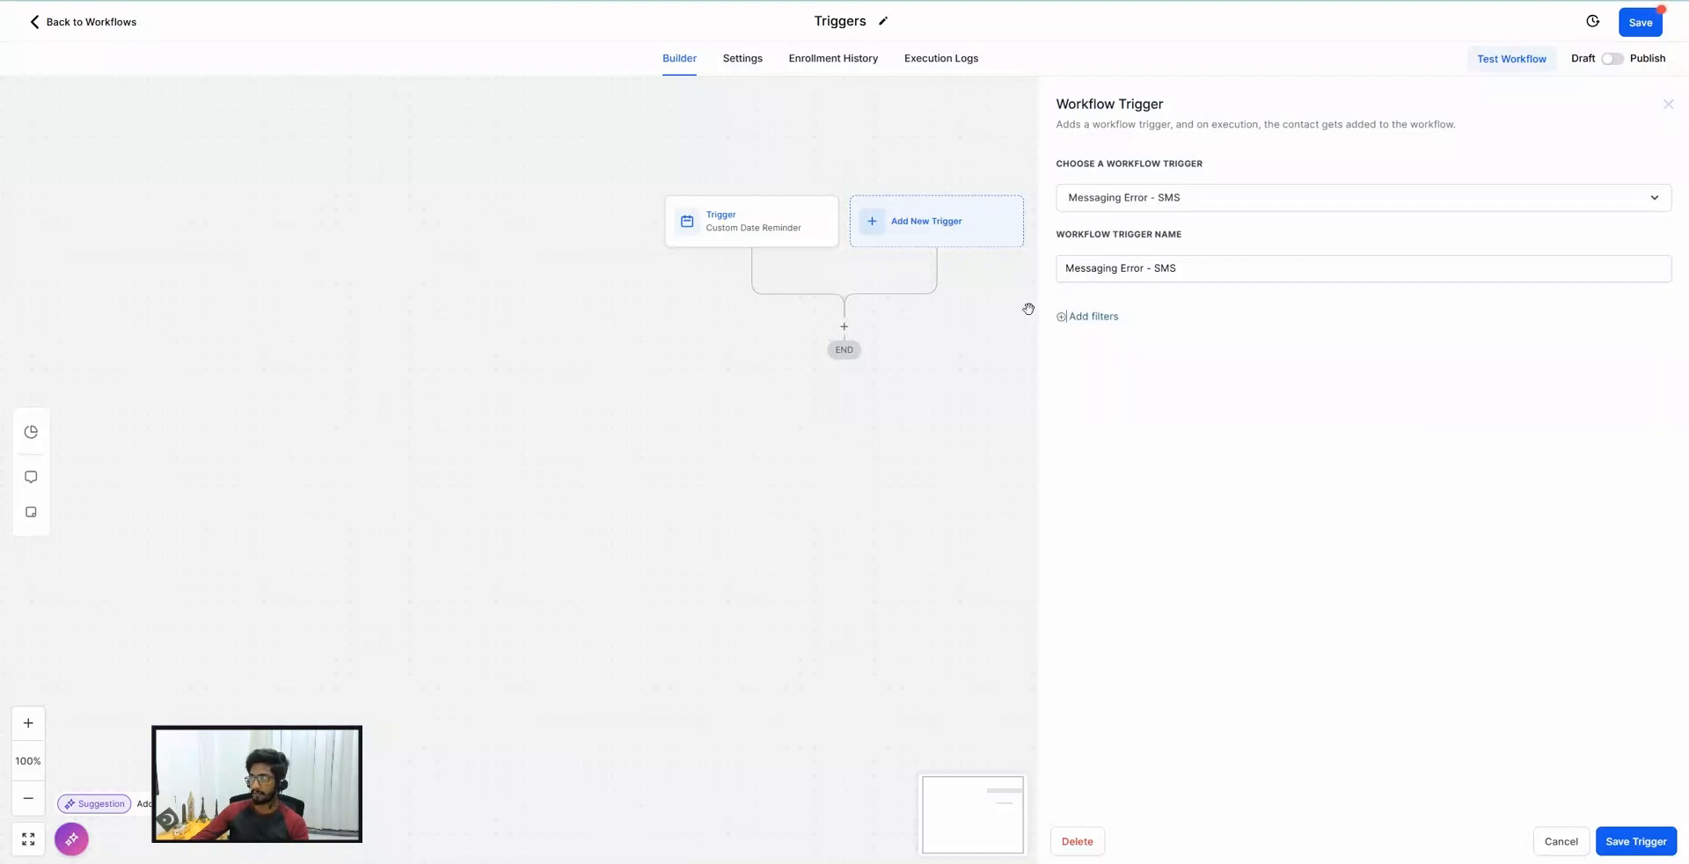
# Change the workflow trigger type to New Review Received.
pyautogui.click(1116, 197)
pyautogui.scroll(-2, 1124, 429)
pyautogui.scroll(-8, 1170, 414)
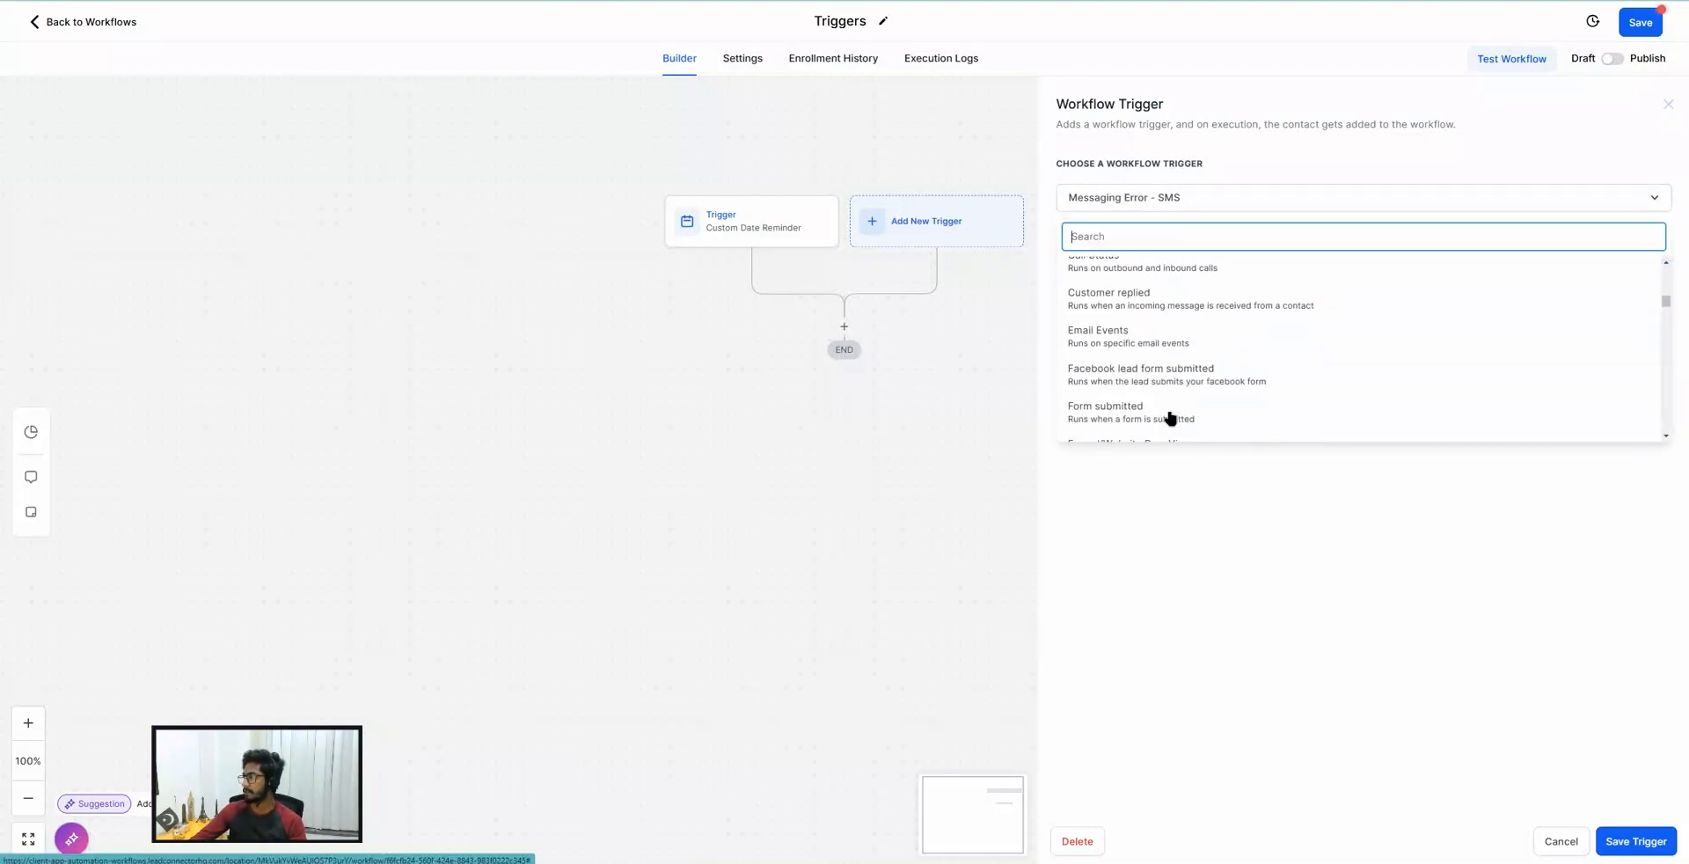
pyautogui.scroll(-3, 1170, 417)
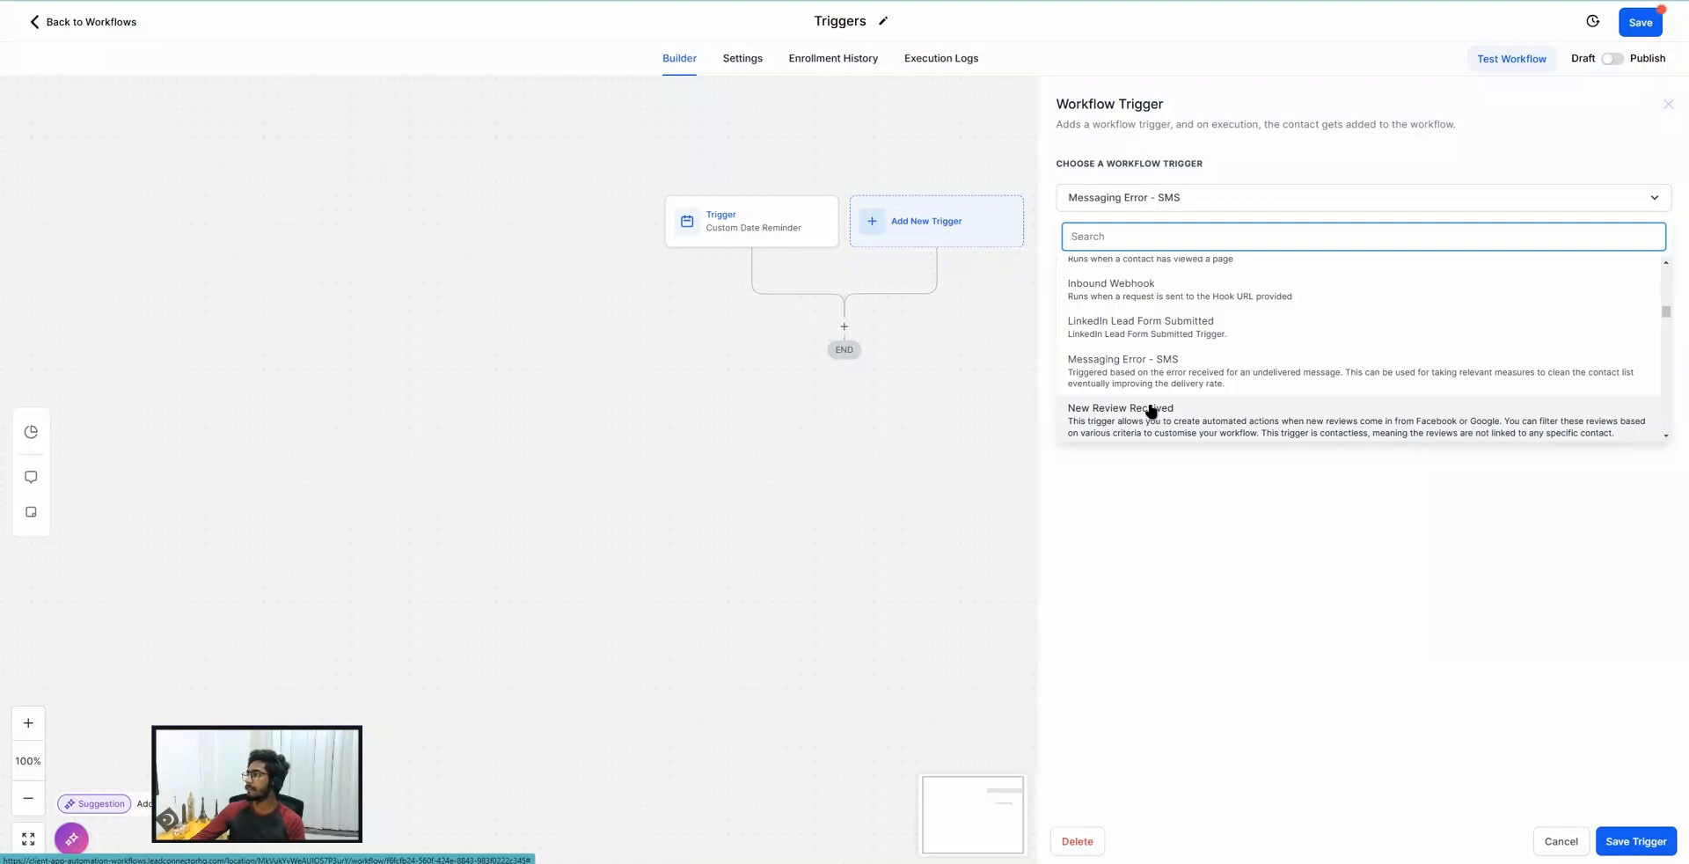
pyautogui.scroll(-3, 1148, 405)
pyautogui.click(1133, 281)
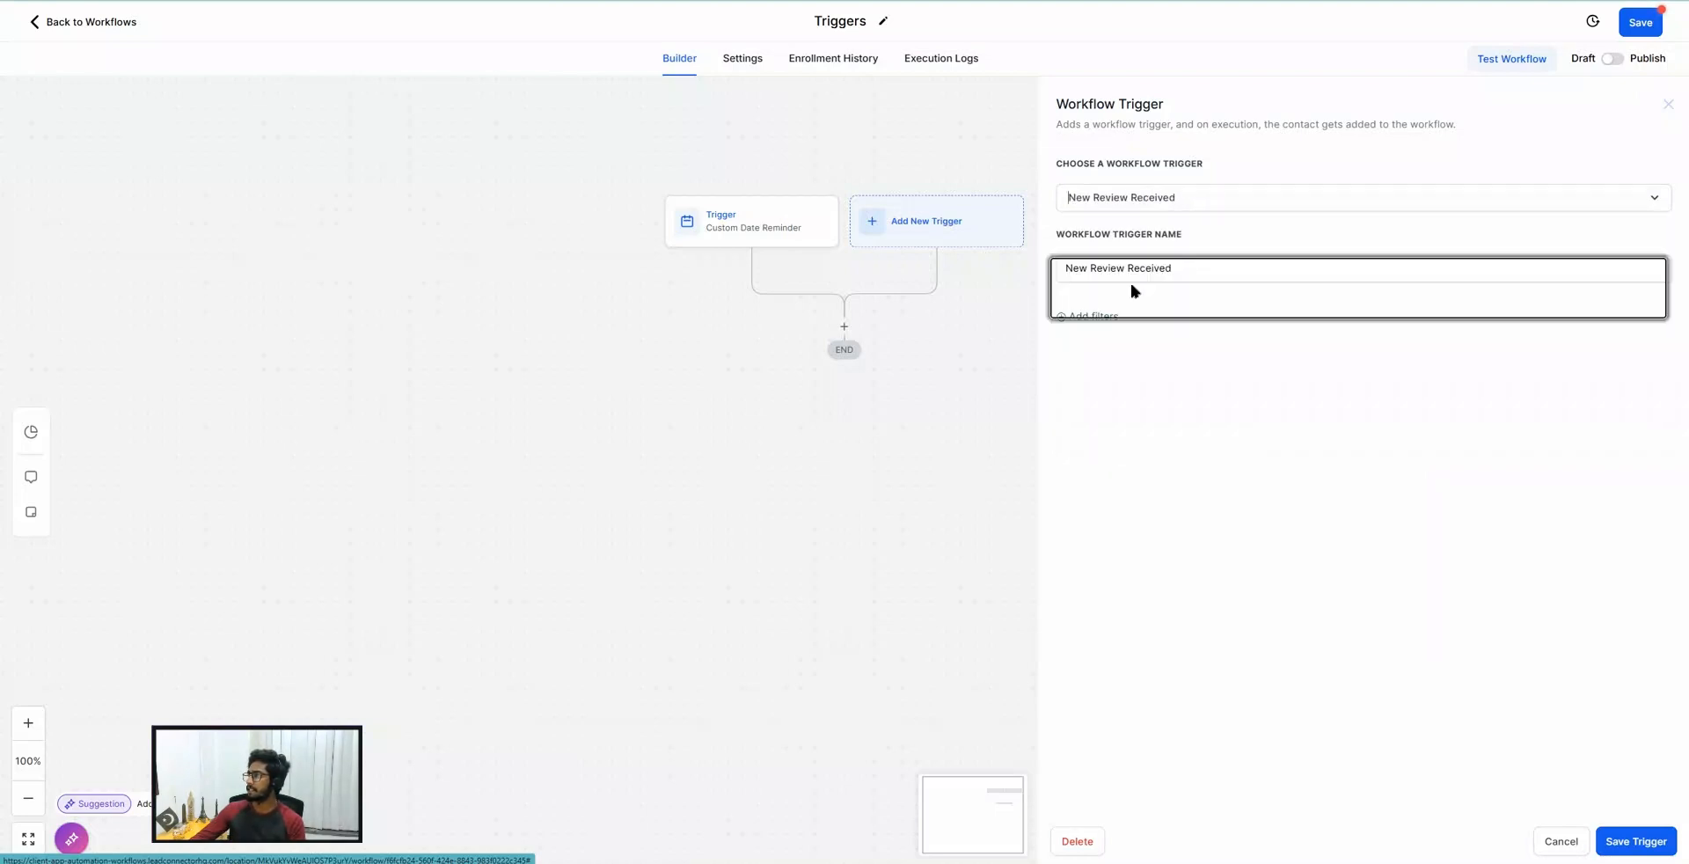
# Add a Review Source filter with the operator Is and the value Facebook, and view the other available operators.
pyautogui.click(1094, 336)
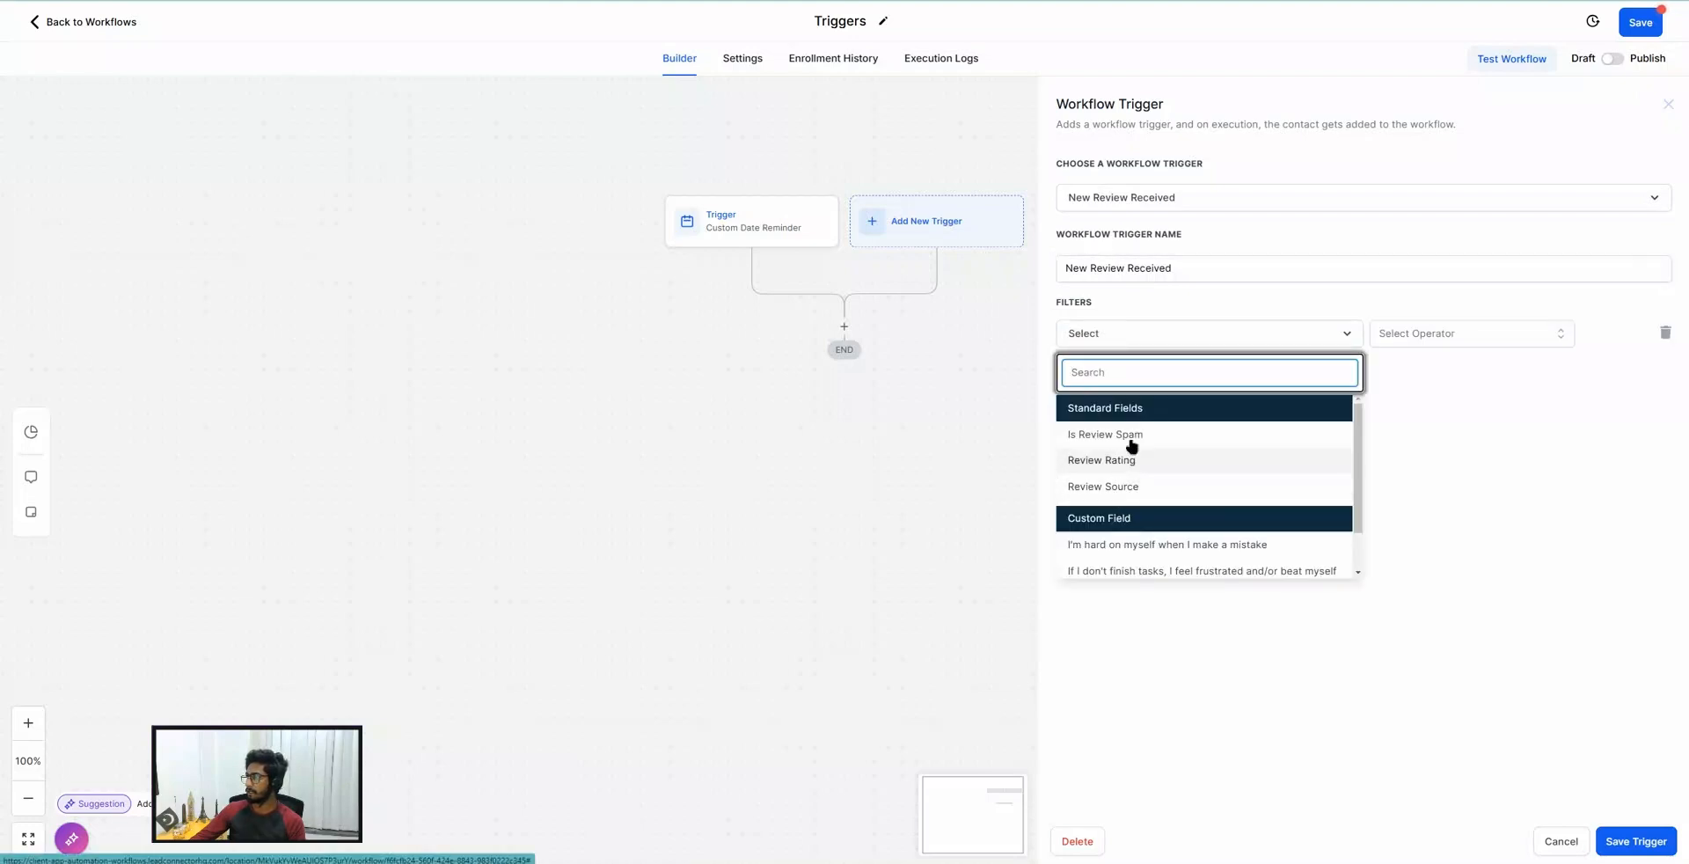
pyautogui.click(1099, 488)
pyautogui.click(1418, 342)
pyautogui.click(1380, 373)
pyautogui.click(1456, 335)
pyautogui.click(1467, 400)
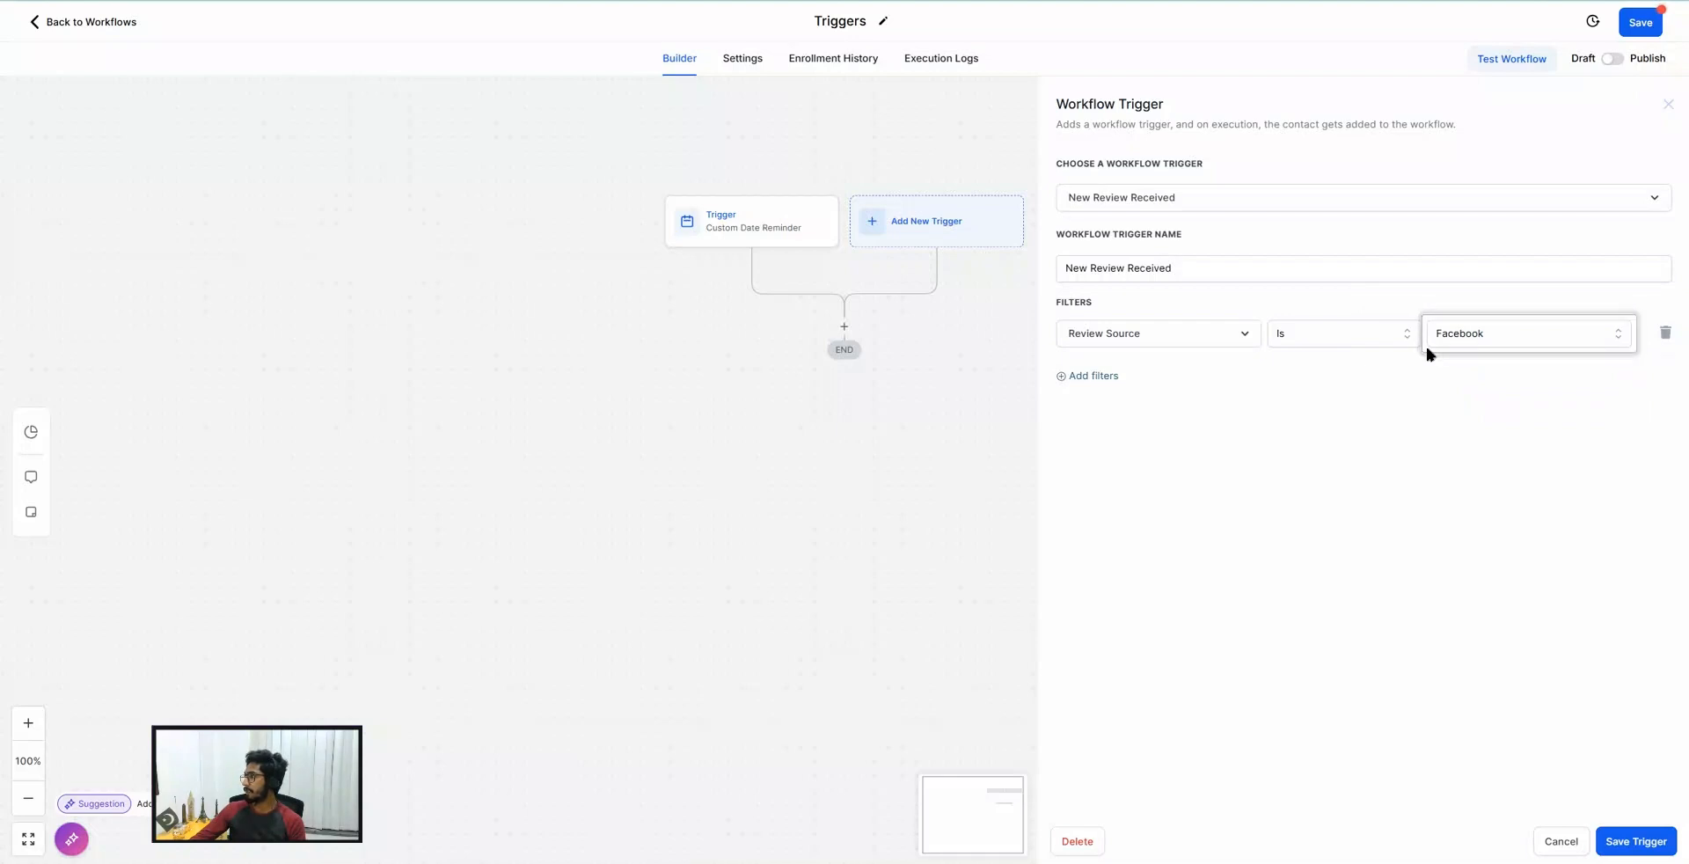
pyautogui.click(1325, 341)
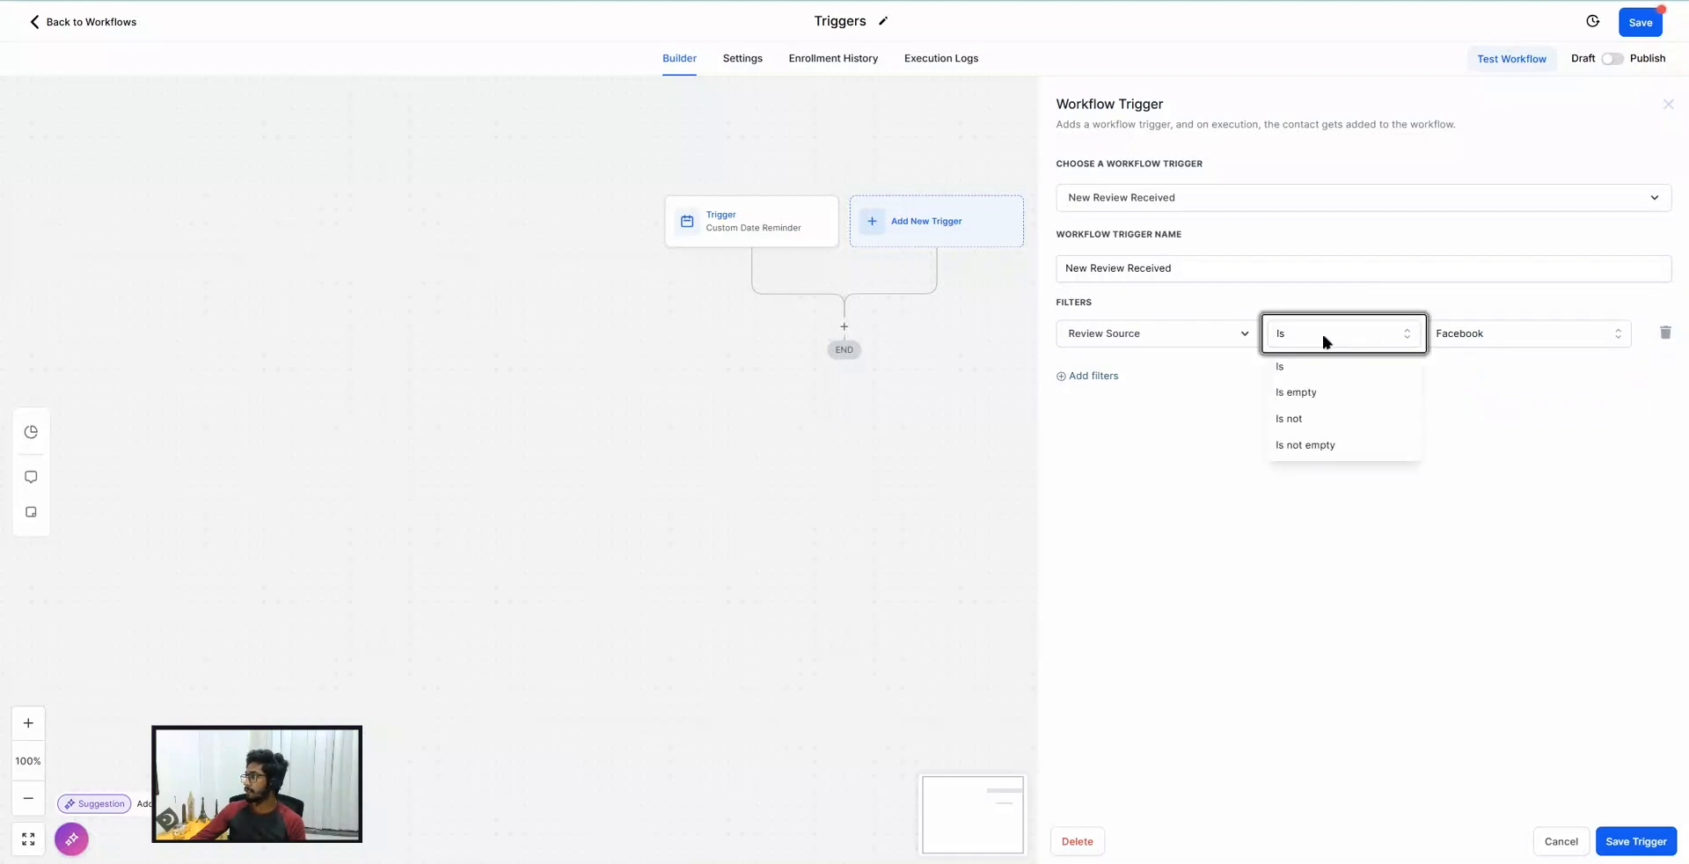
pyautogui.click(1481, 362)
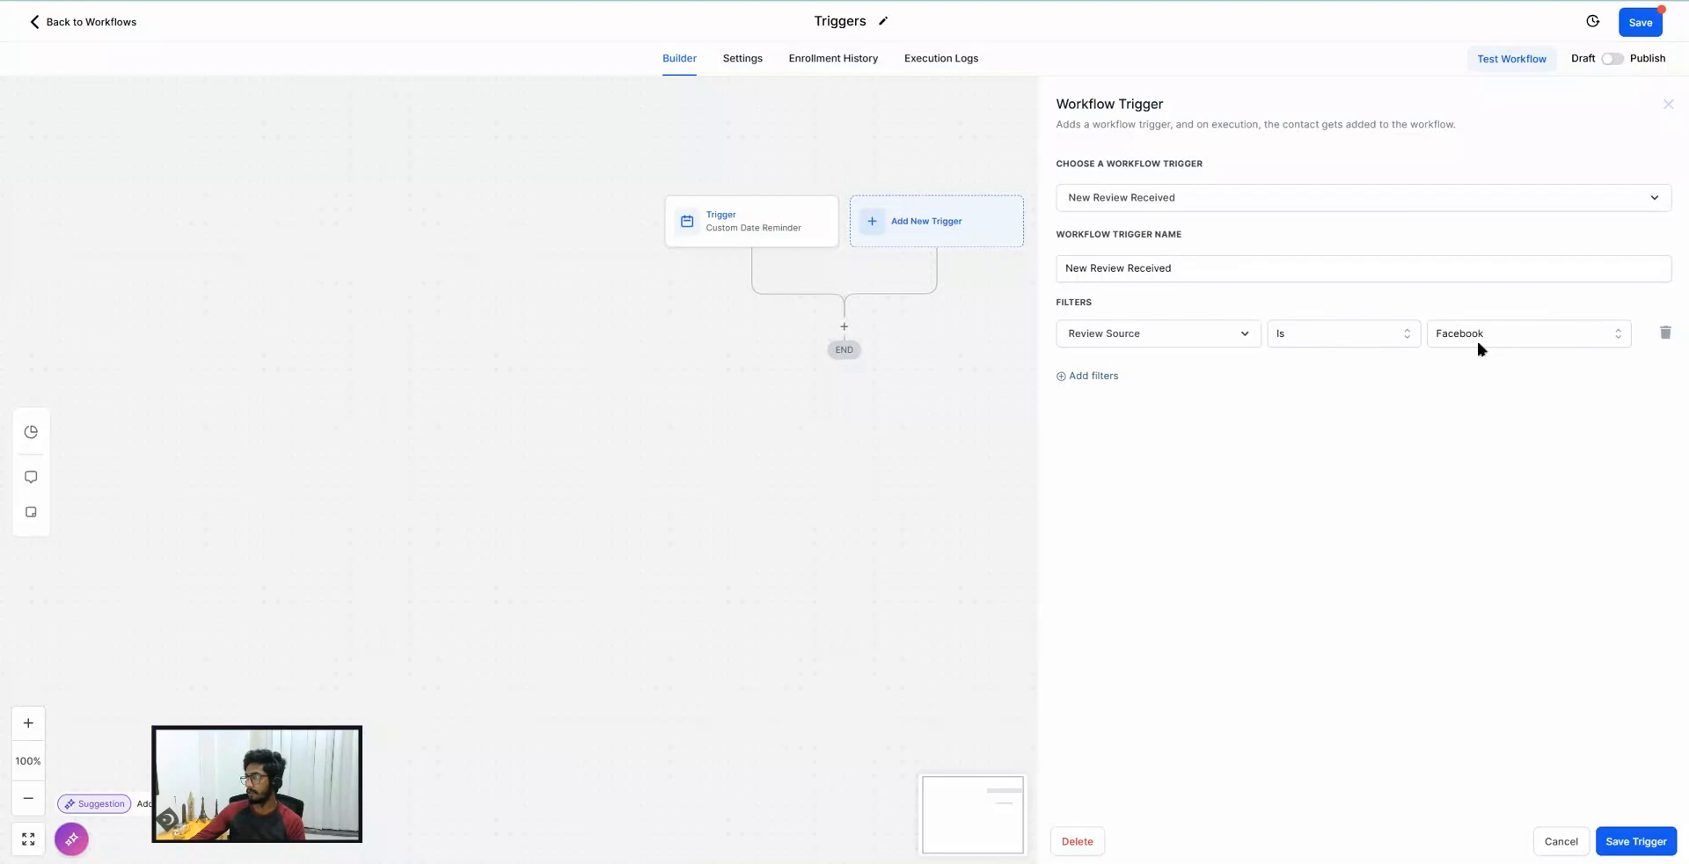
# Add a Review Rating filter with the operator Greater than or Equal to and the value 4.
pyautogui.click(1090, 376)
pyautogui.click(1089, 376)
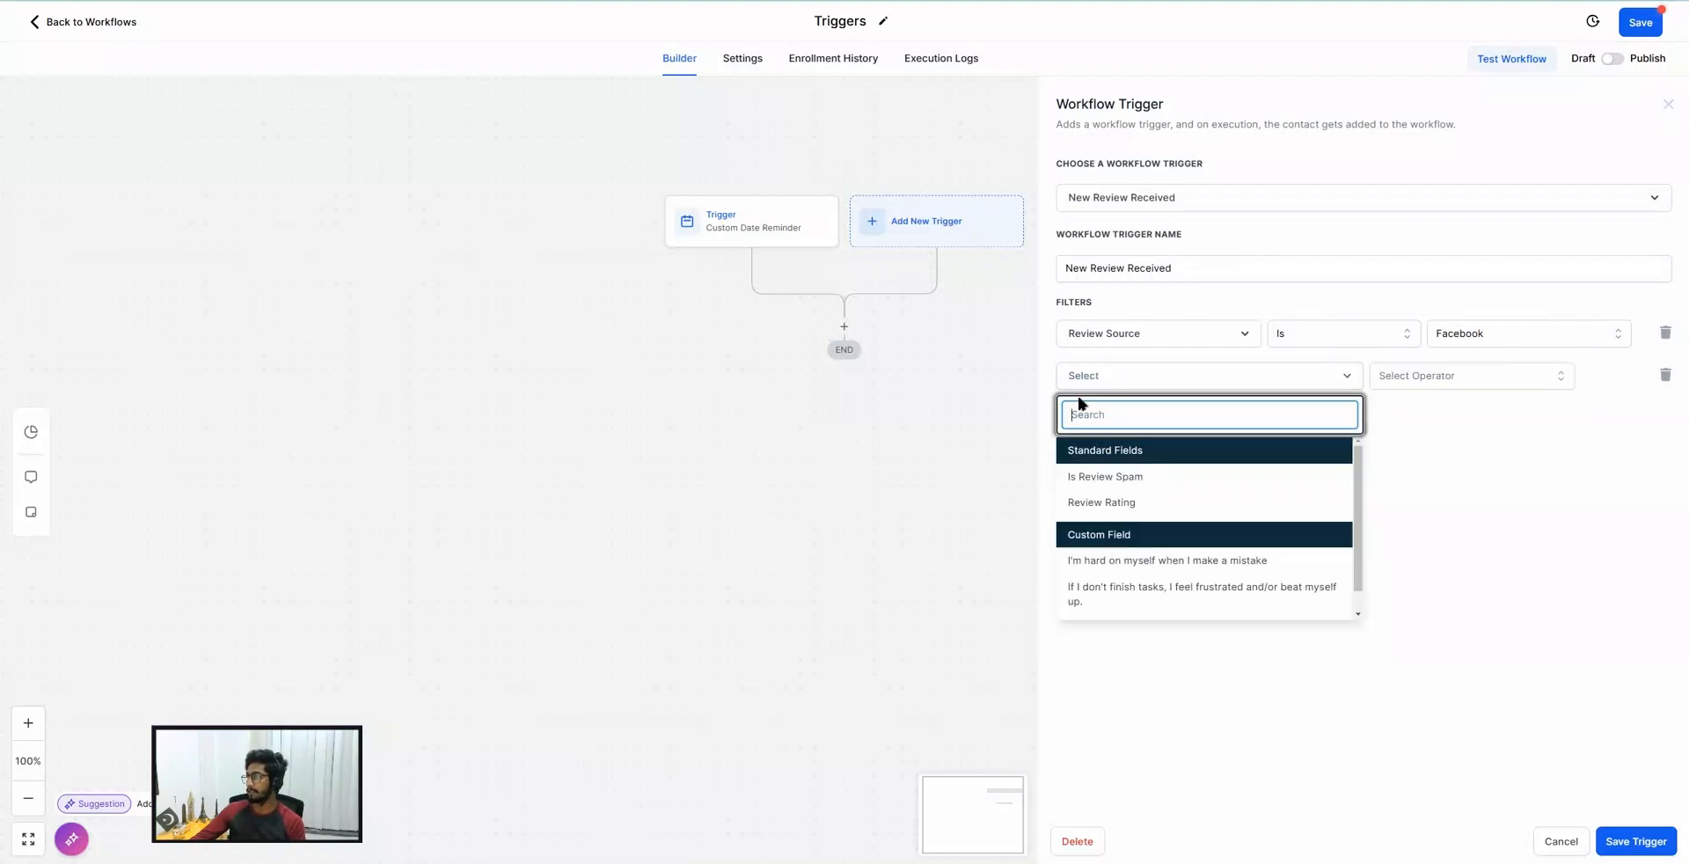
pyautogui.click(1105, 501)
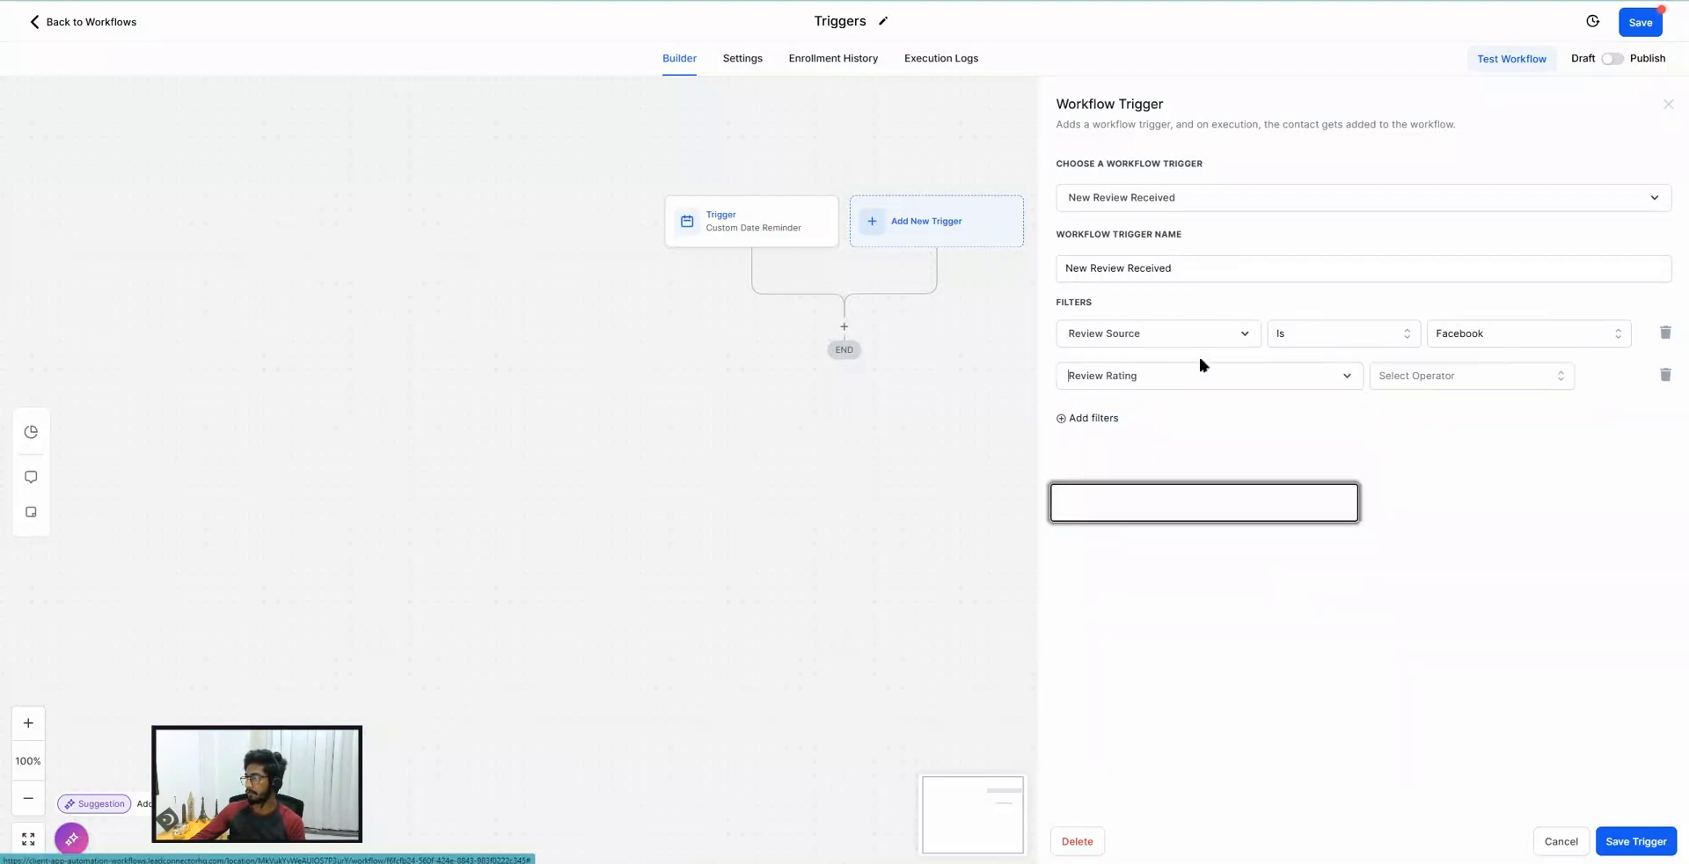
pyautogui.click(1459, 375)
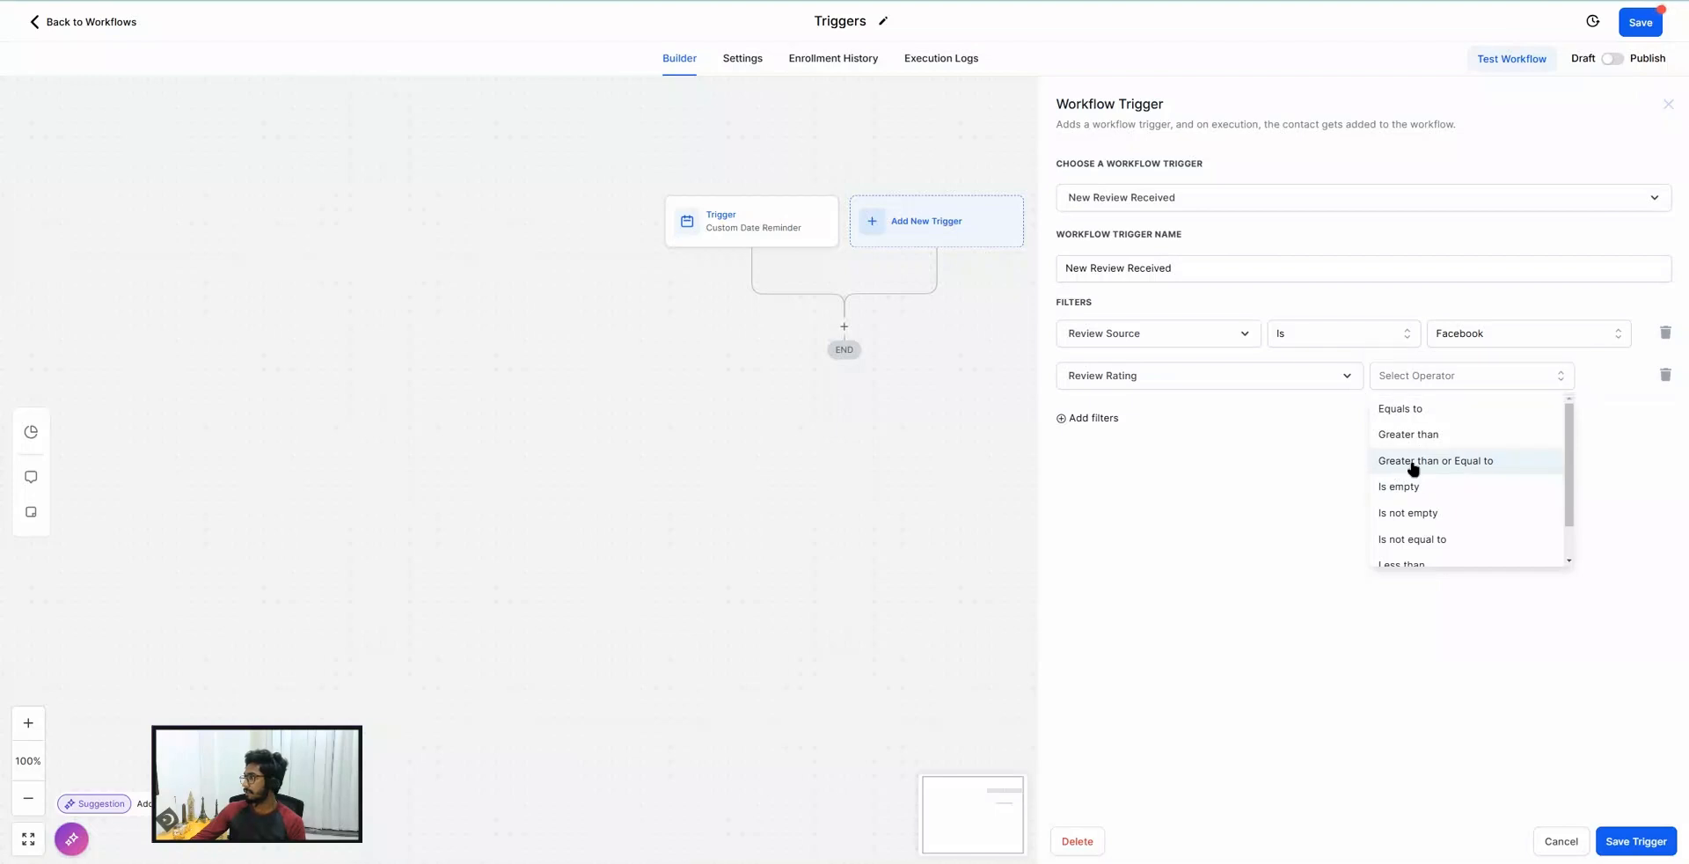
pyautogui.click(1407, 462)
pyautogui.click(1519, 375)
pyautogui.write('4')
# Add an Is Review Spam filter with the operator Is and the value Yes.
pyautogui.click(1107, 435)
pyautogui.click(1110, 434)
pyautogui.click(1112, 545)
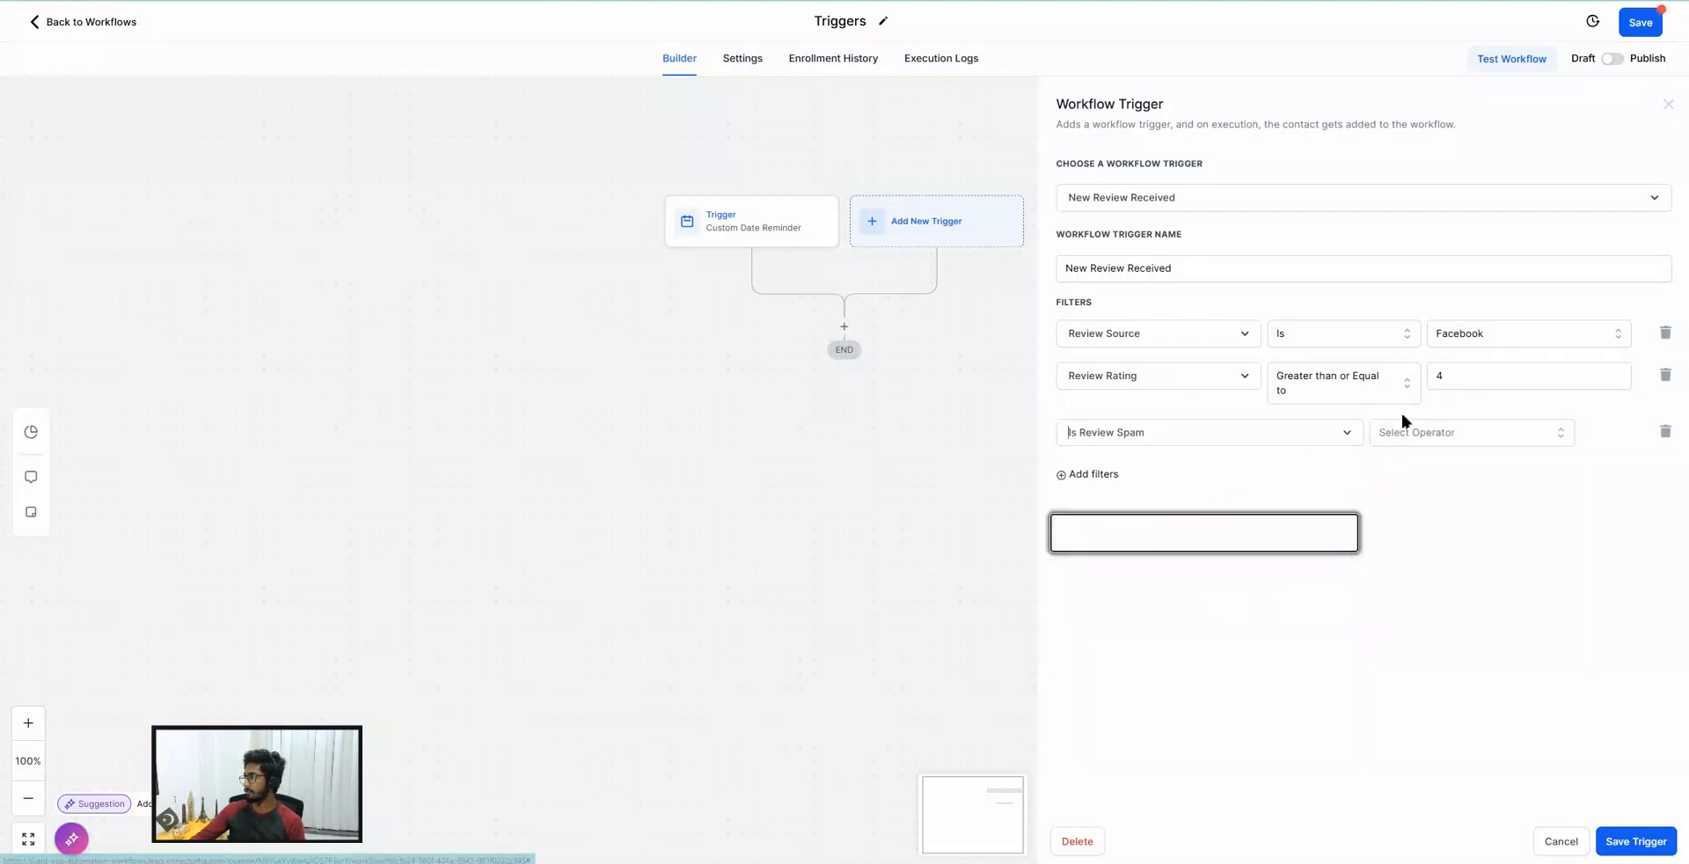
pyautogui.click(1399, 435)
pyautogui.click(1392, 466)
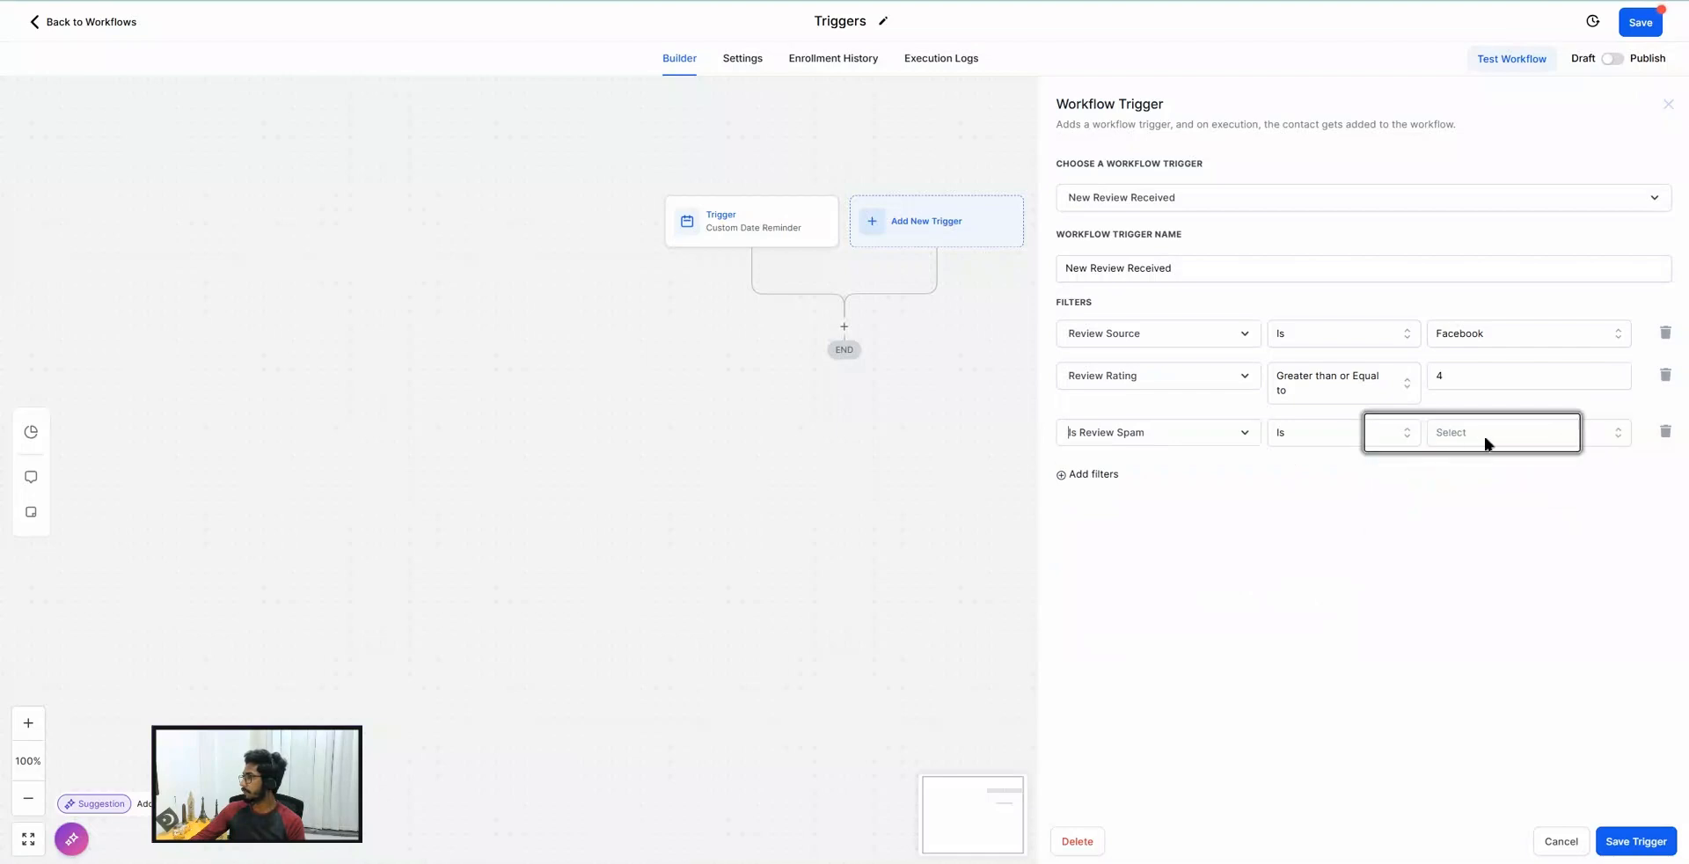
pyautogui.click(1493, 431)
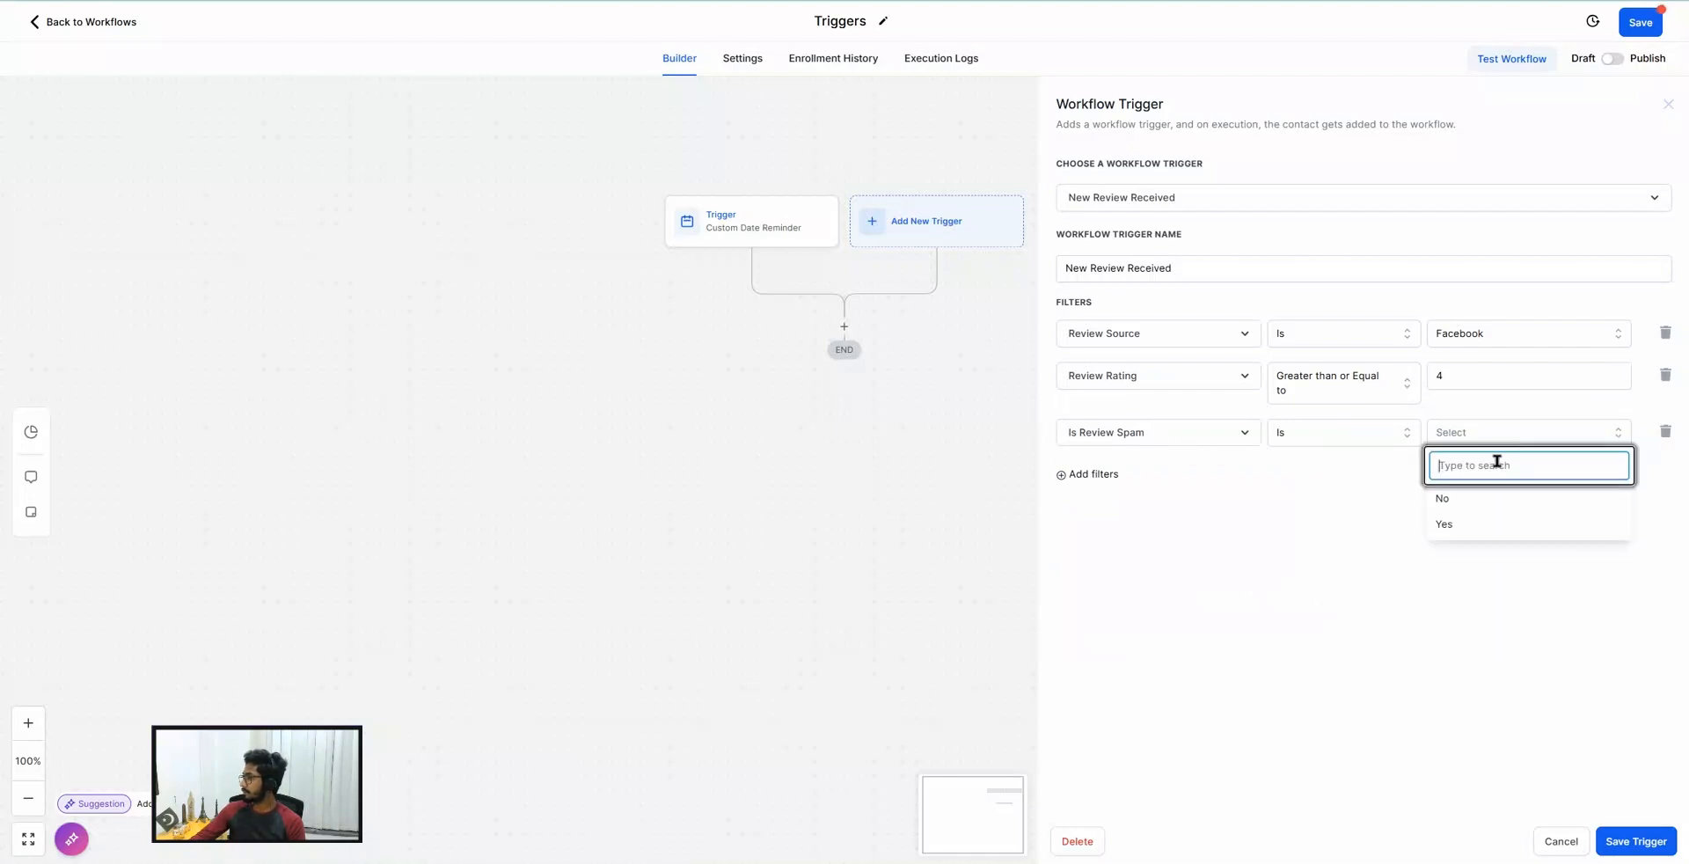
pyautogui.click(1439, 525)
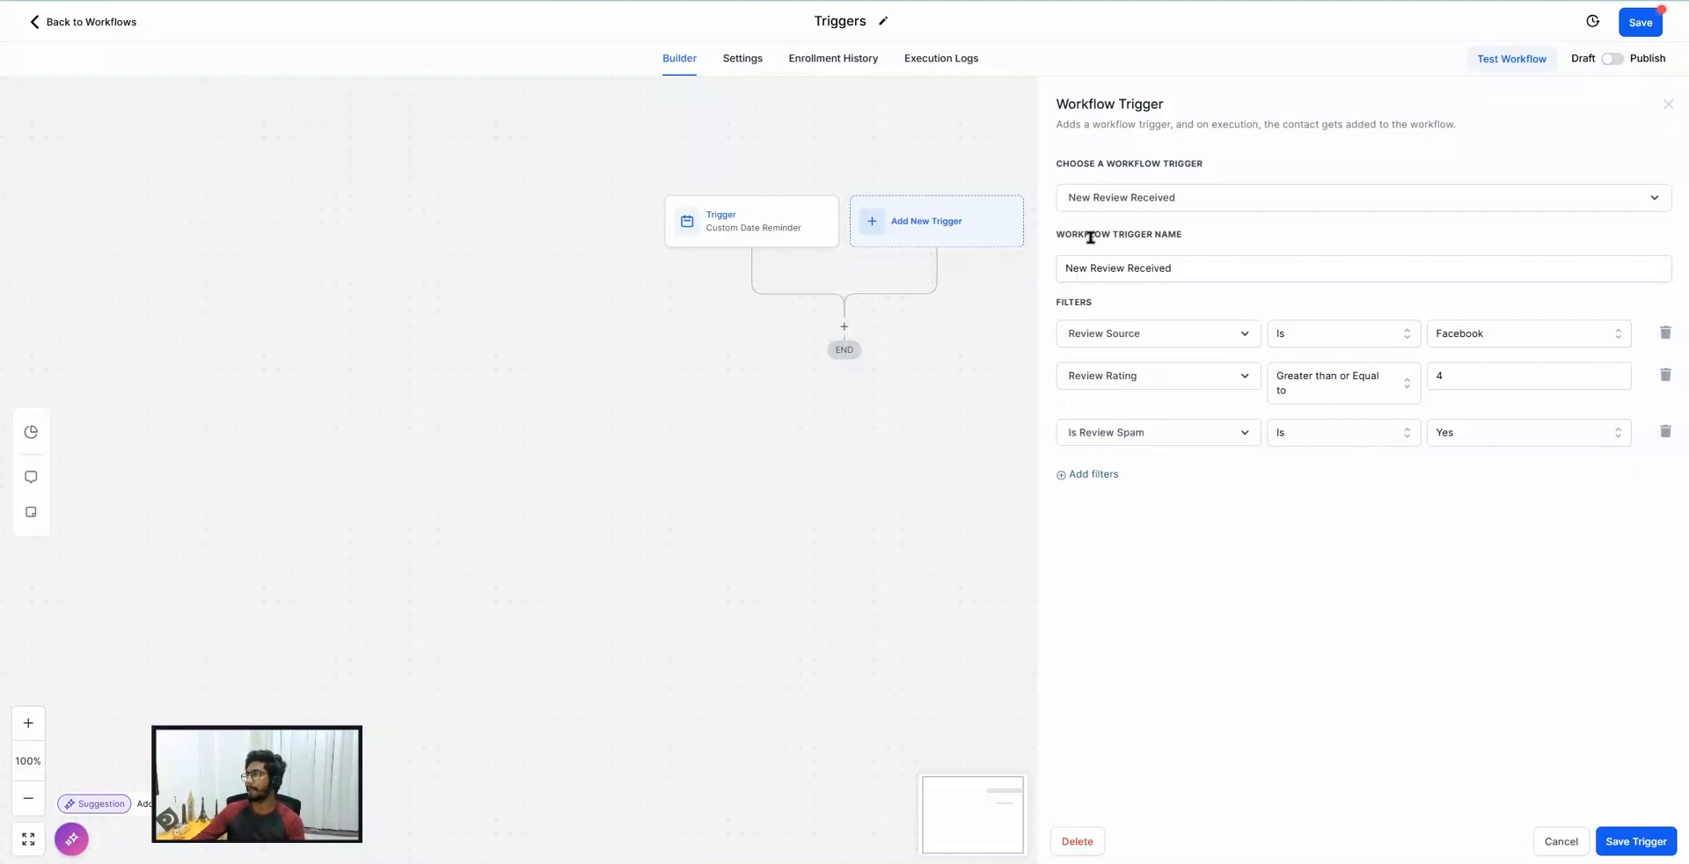
# Change the workflow trigger type to Number Validation and show the fields available for a new filter.
pyautogui.click(1095, 195)
pyautogui.scroll(-10, 1136, 345)
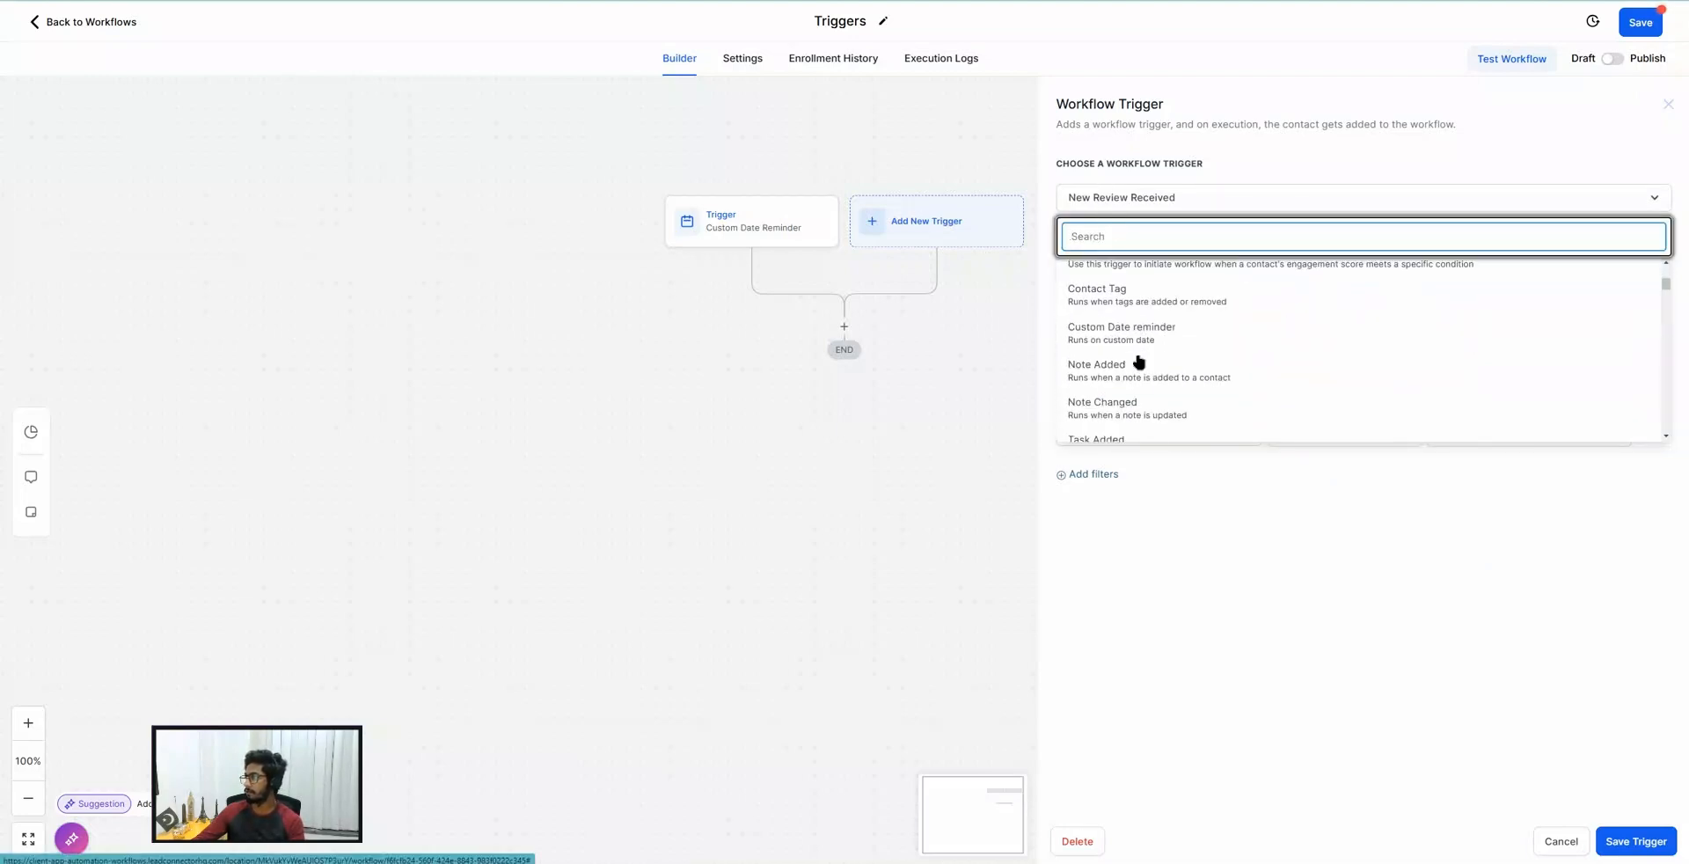
pyautogui.scroll(-8, 1141, 368)
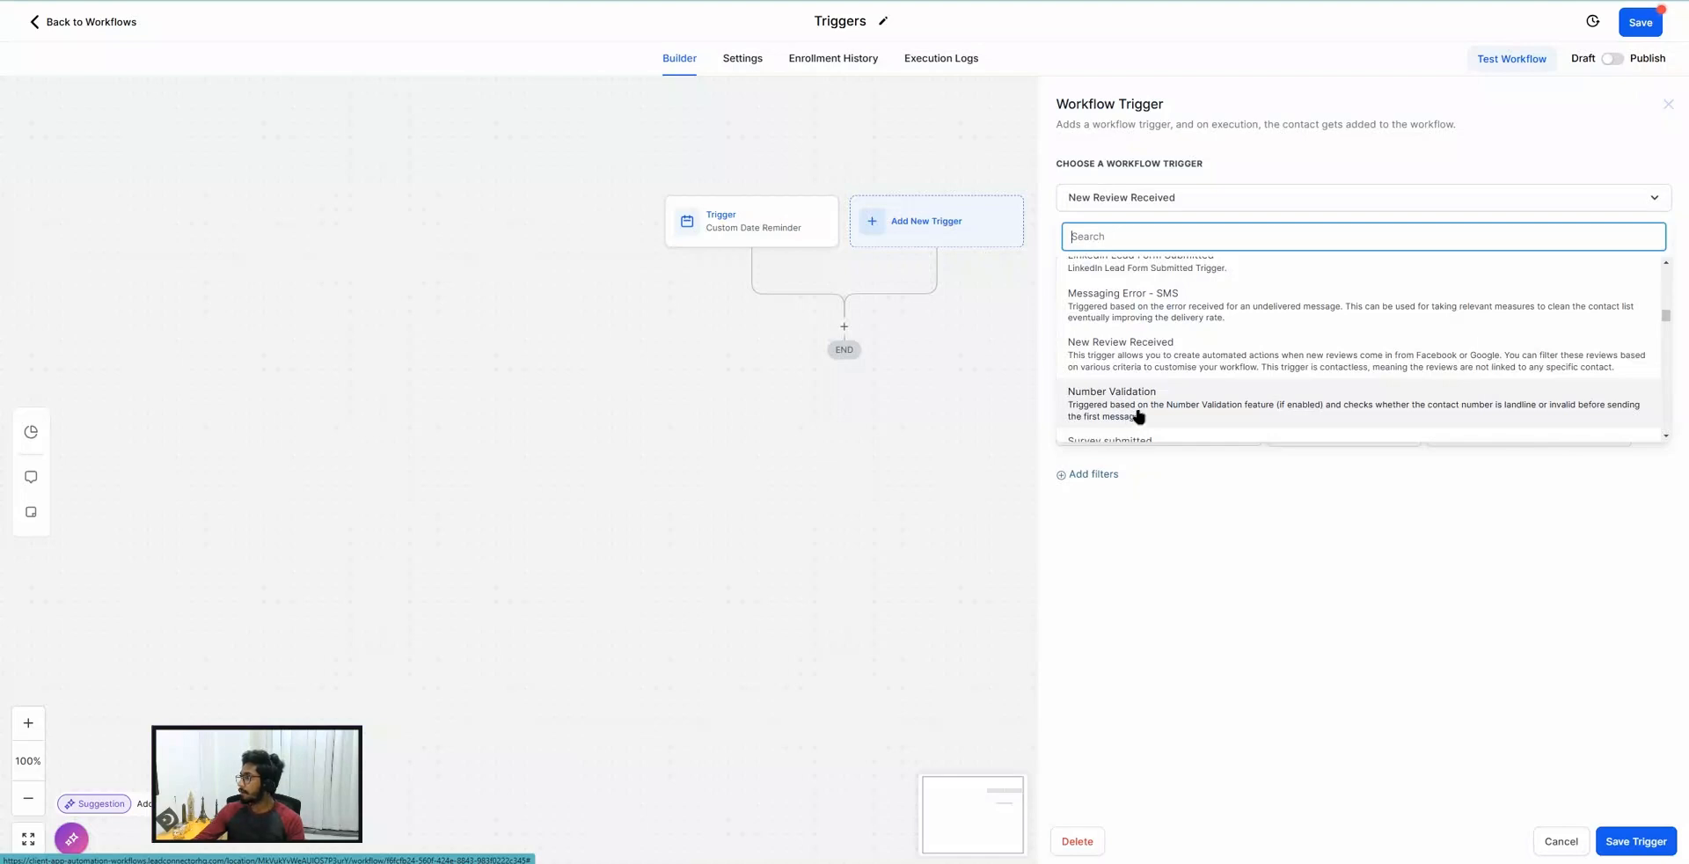
pyautogui.click(1138, 415)
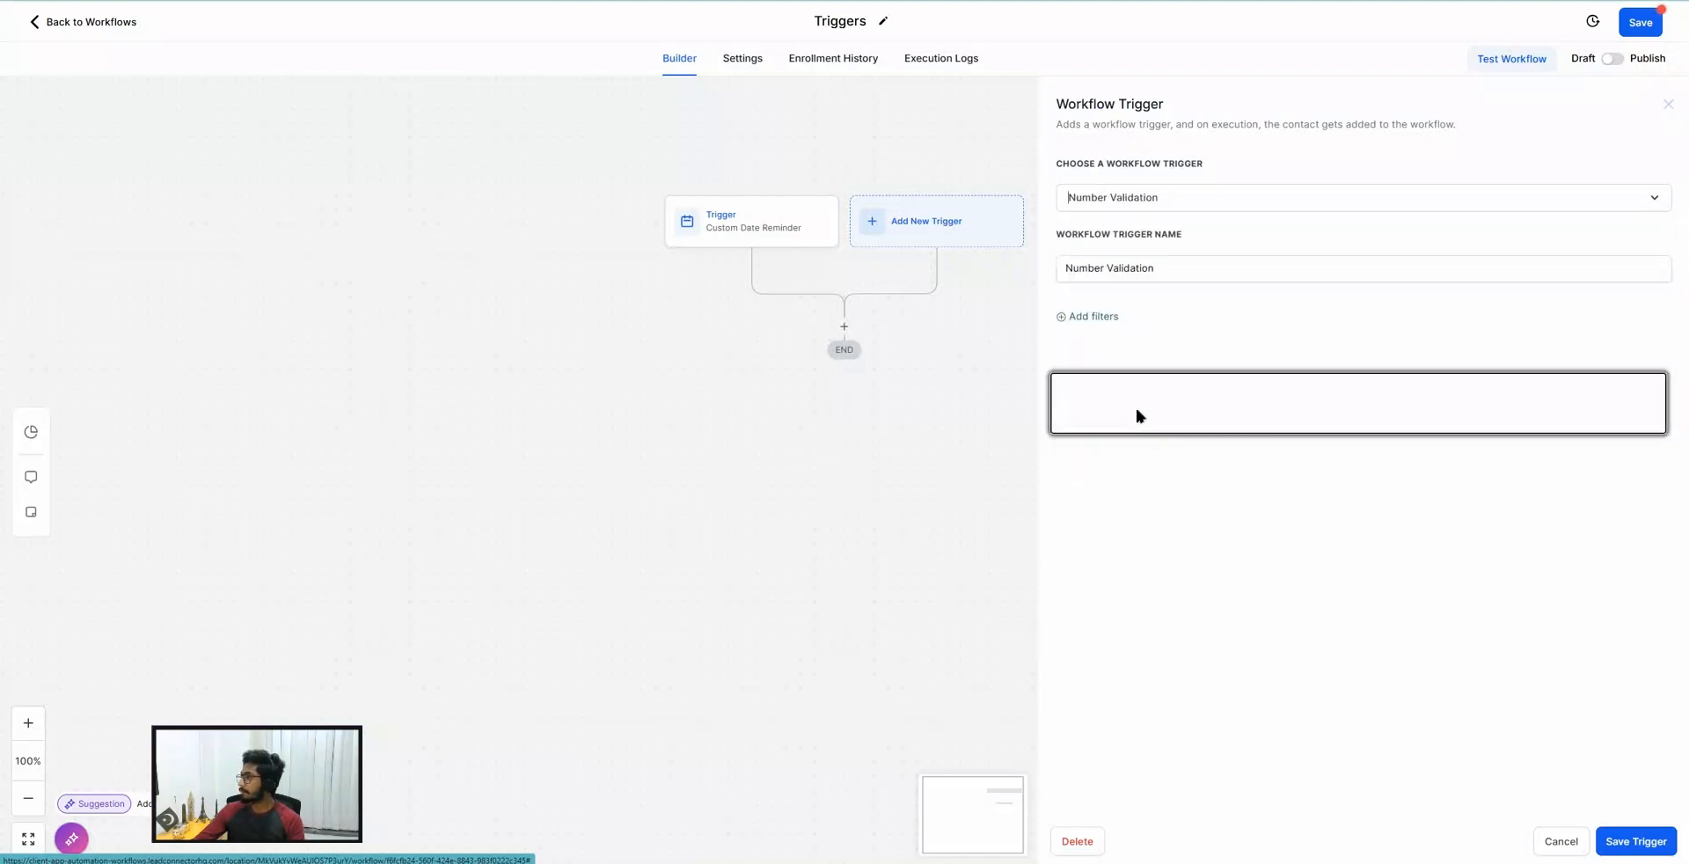
pyautogui.click(1100, 318)
pyautogui.click(1101, 341)
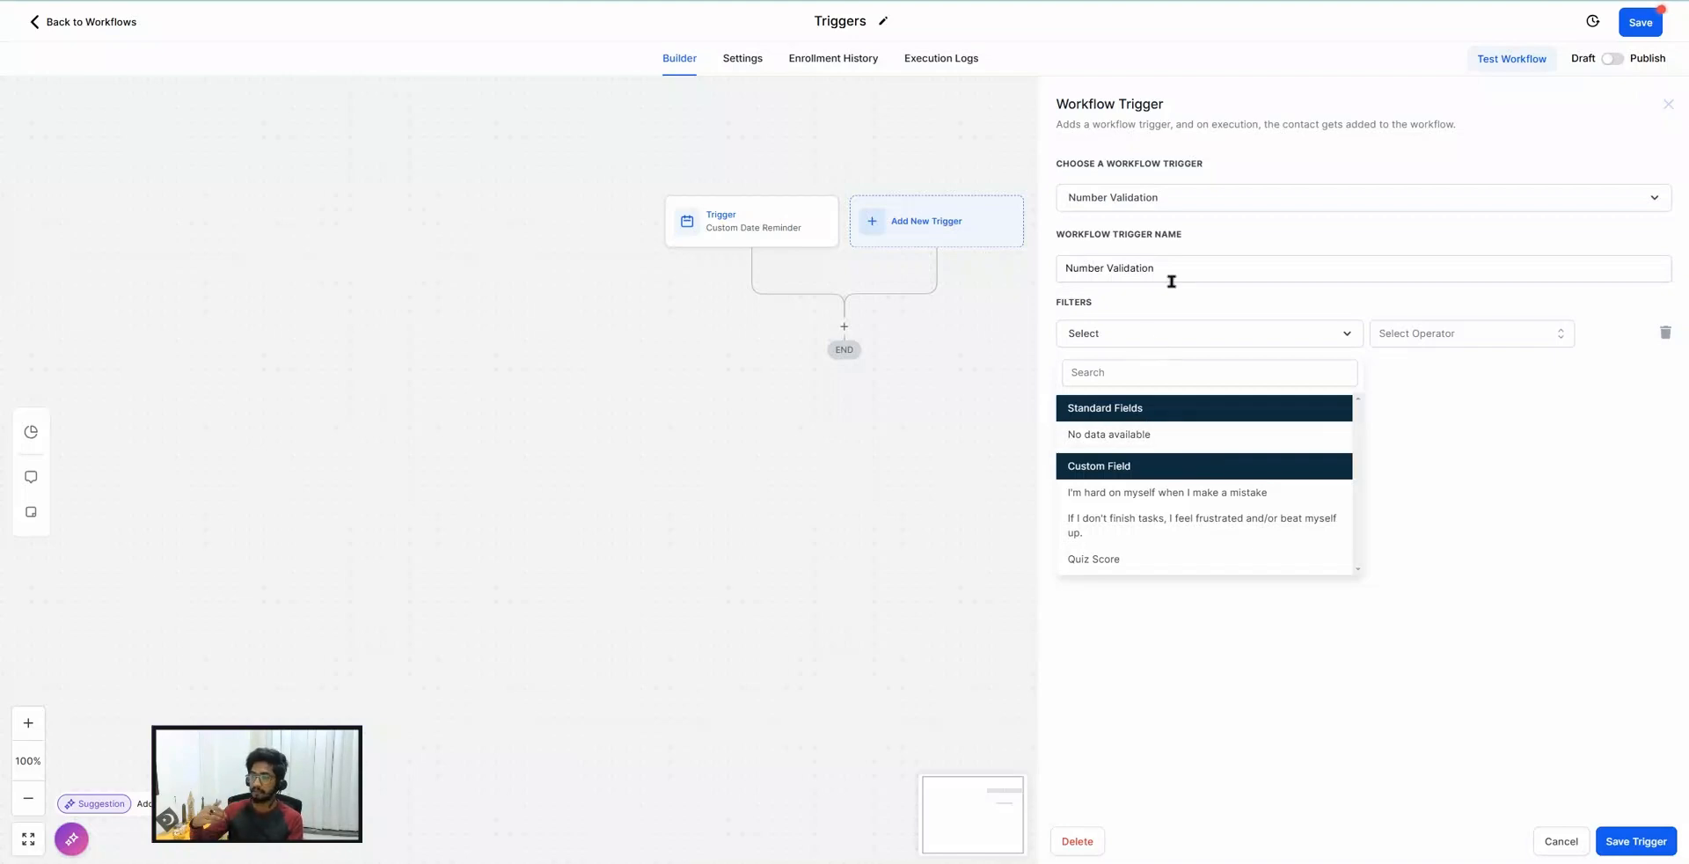
# Change the workflow trigger type to Survey submitted and show the fields available for a new filter.
pyautogui.click(1126, 204)
pyautogui.scroll(-6, 1134, 389)
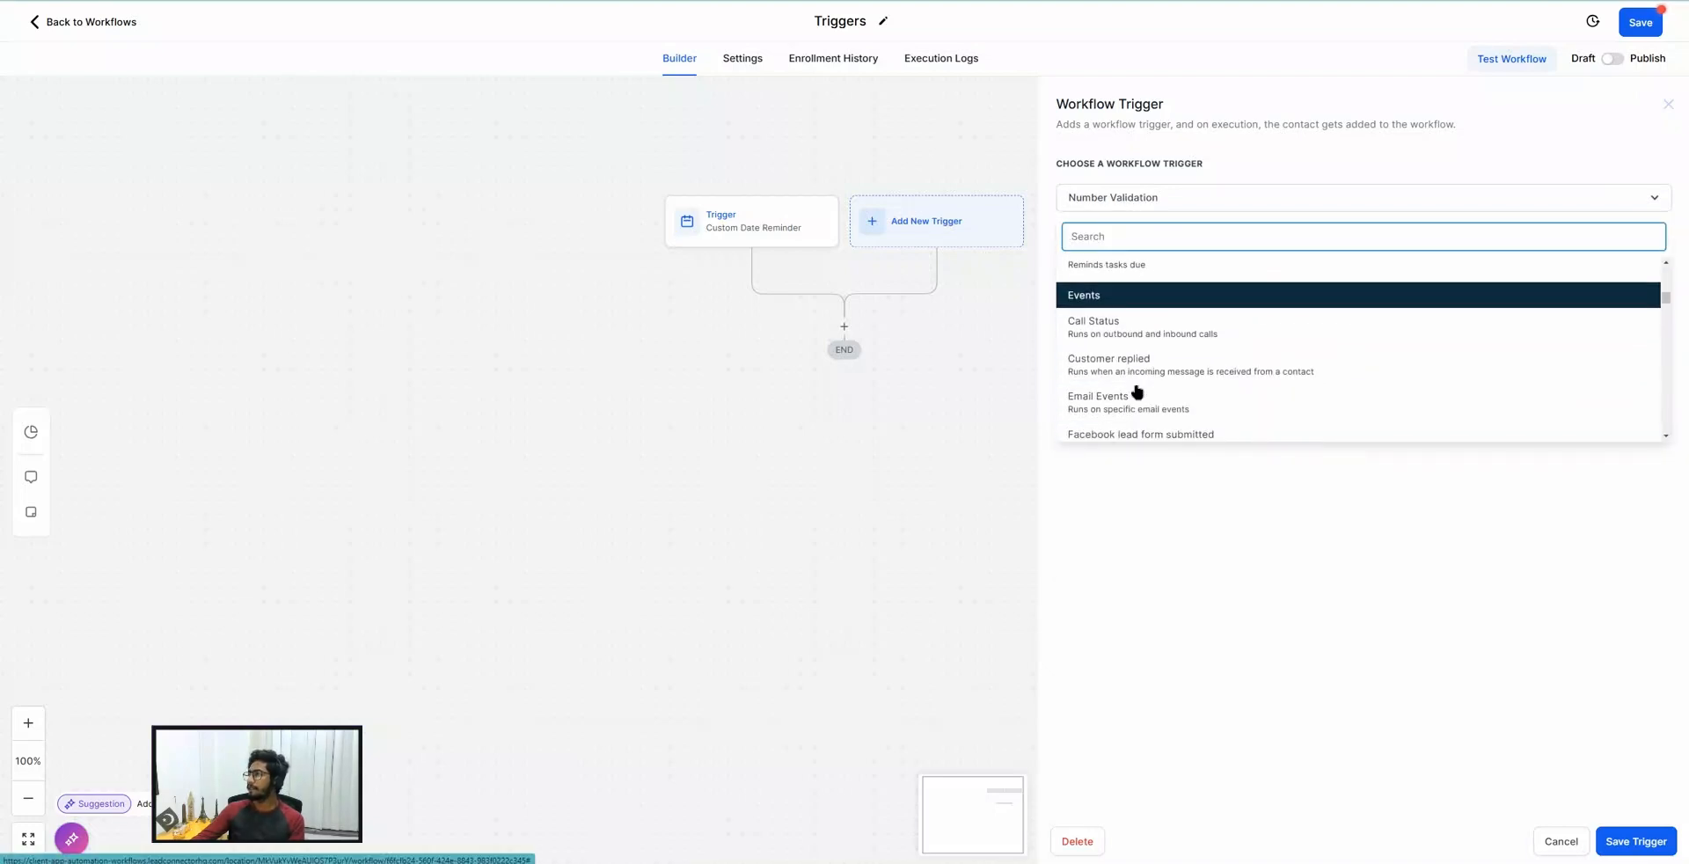
pyautogui.scroll(-5, 1136, 391)
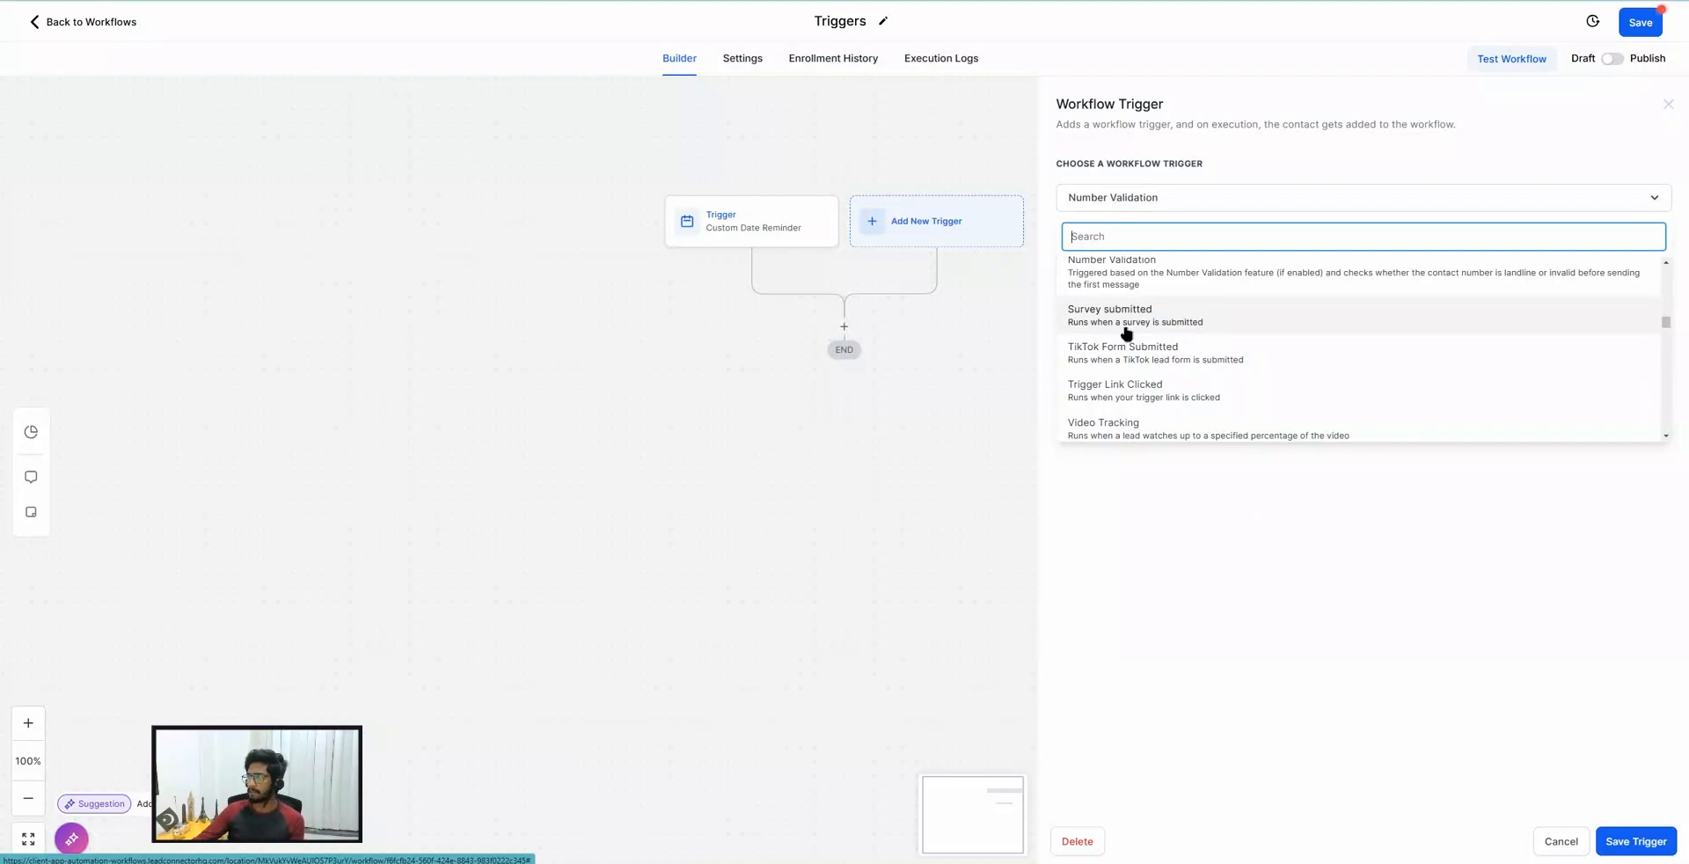
pyautogui.click(1127, 333)
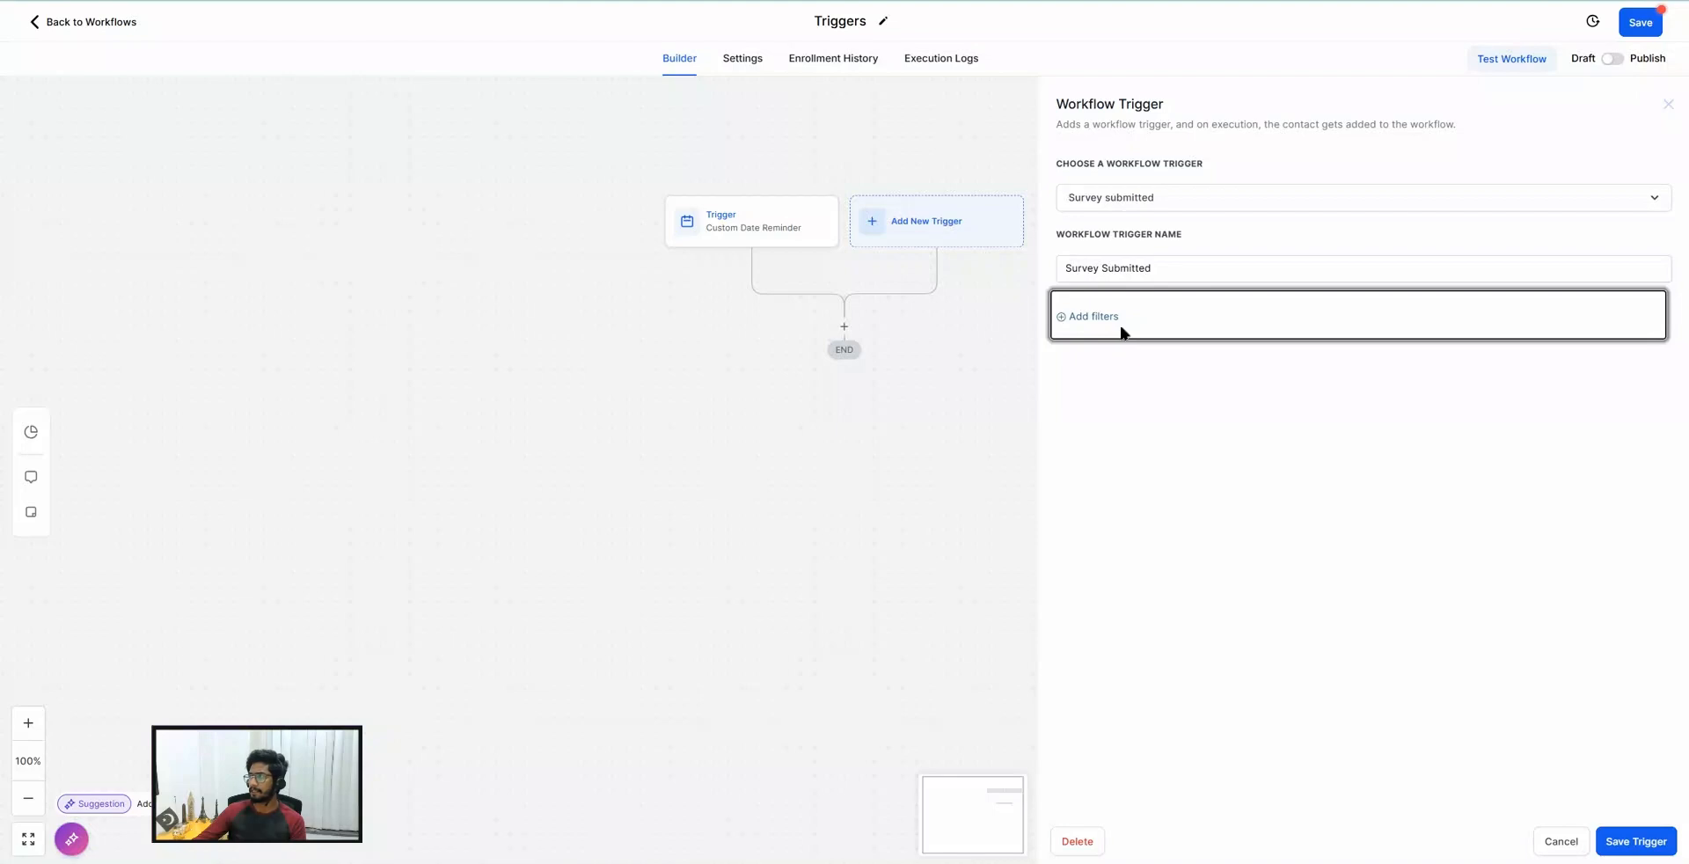
pyautogui.click(1081, 321)
pyautogui.click(1097, 340)
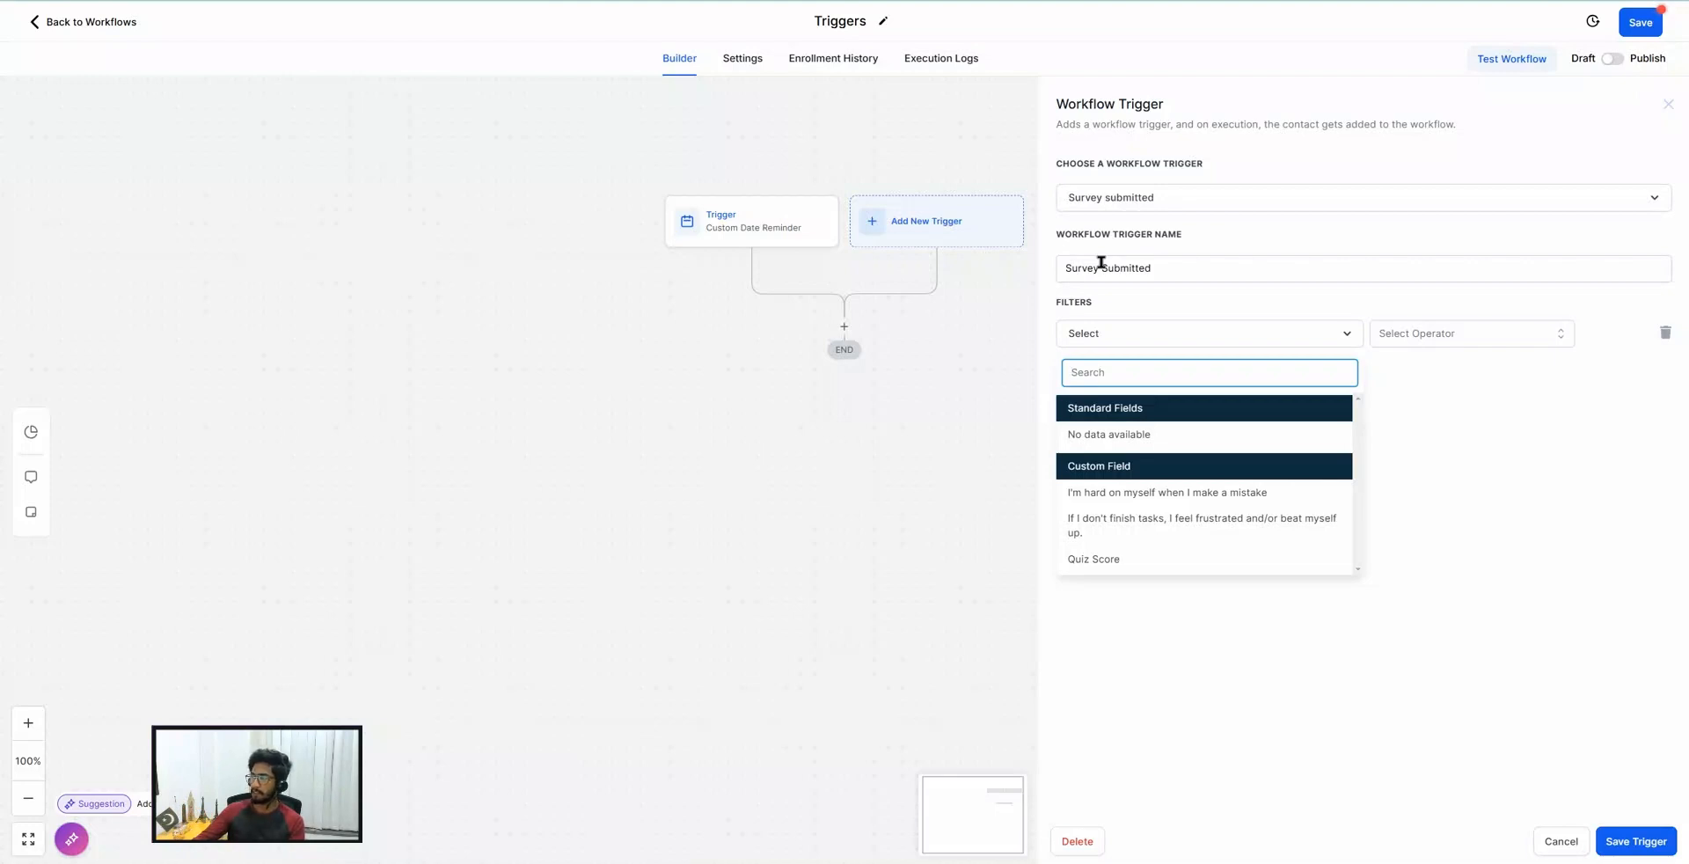
# Look through the event triggers that follow Survey submitted, such as TikTok Form Submitted and Trigger Link Clicked.
pyautogui.click(1091, 190)
pyautogui.scroll(-5, 1141, 352)
pyautogui.scroll(-5, 1145, 361)
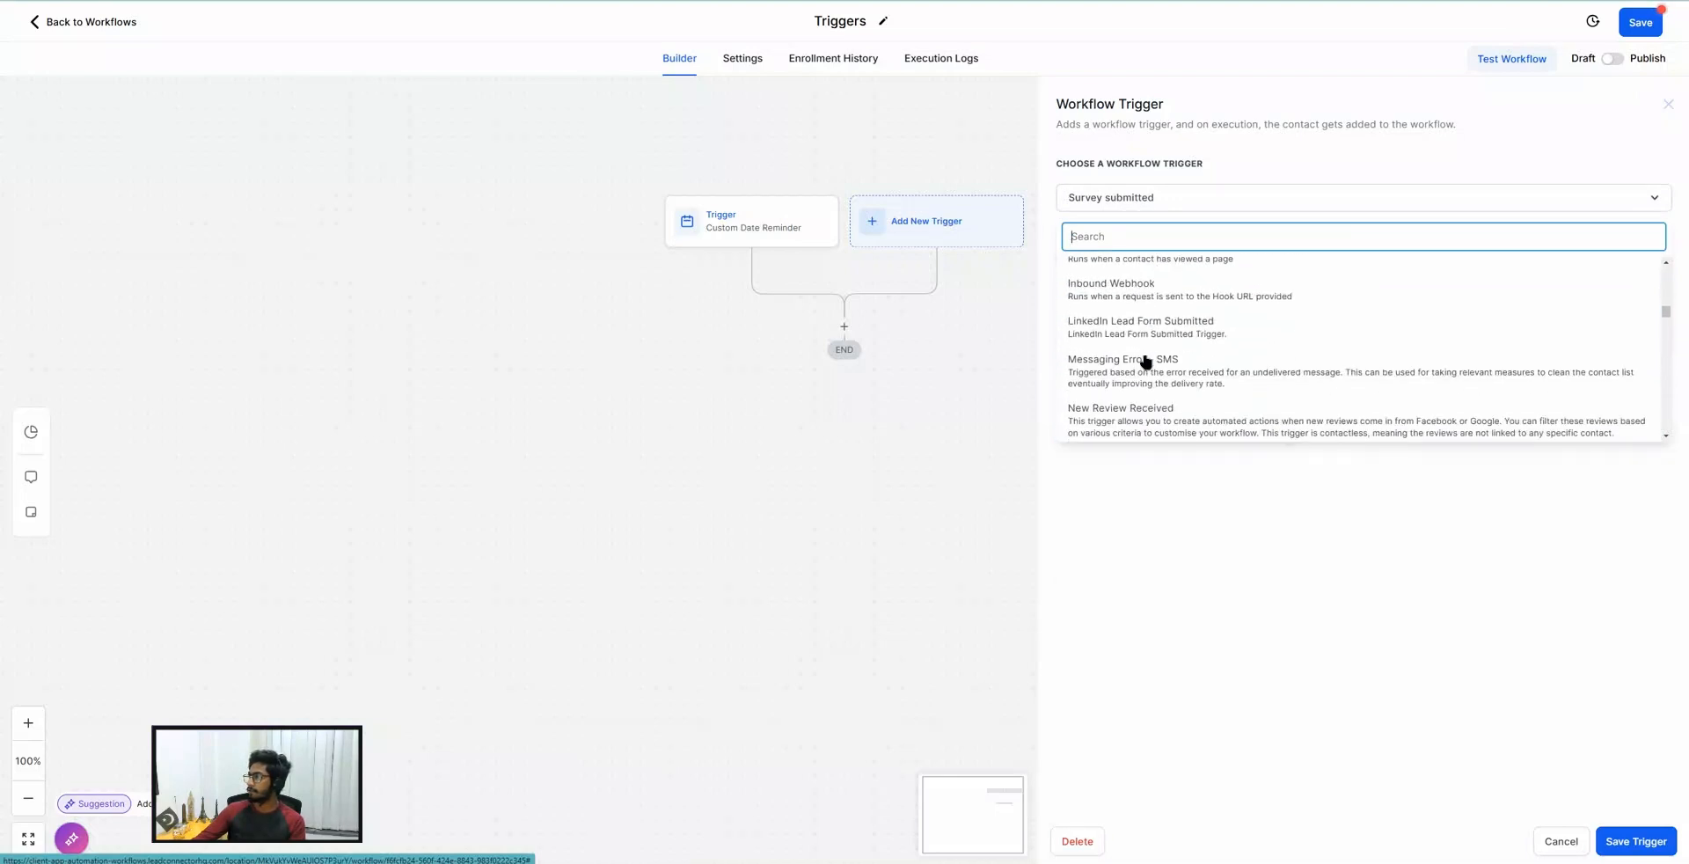
pyautogui.scroll(-5, 1145, 361)
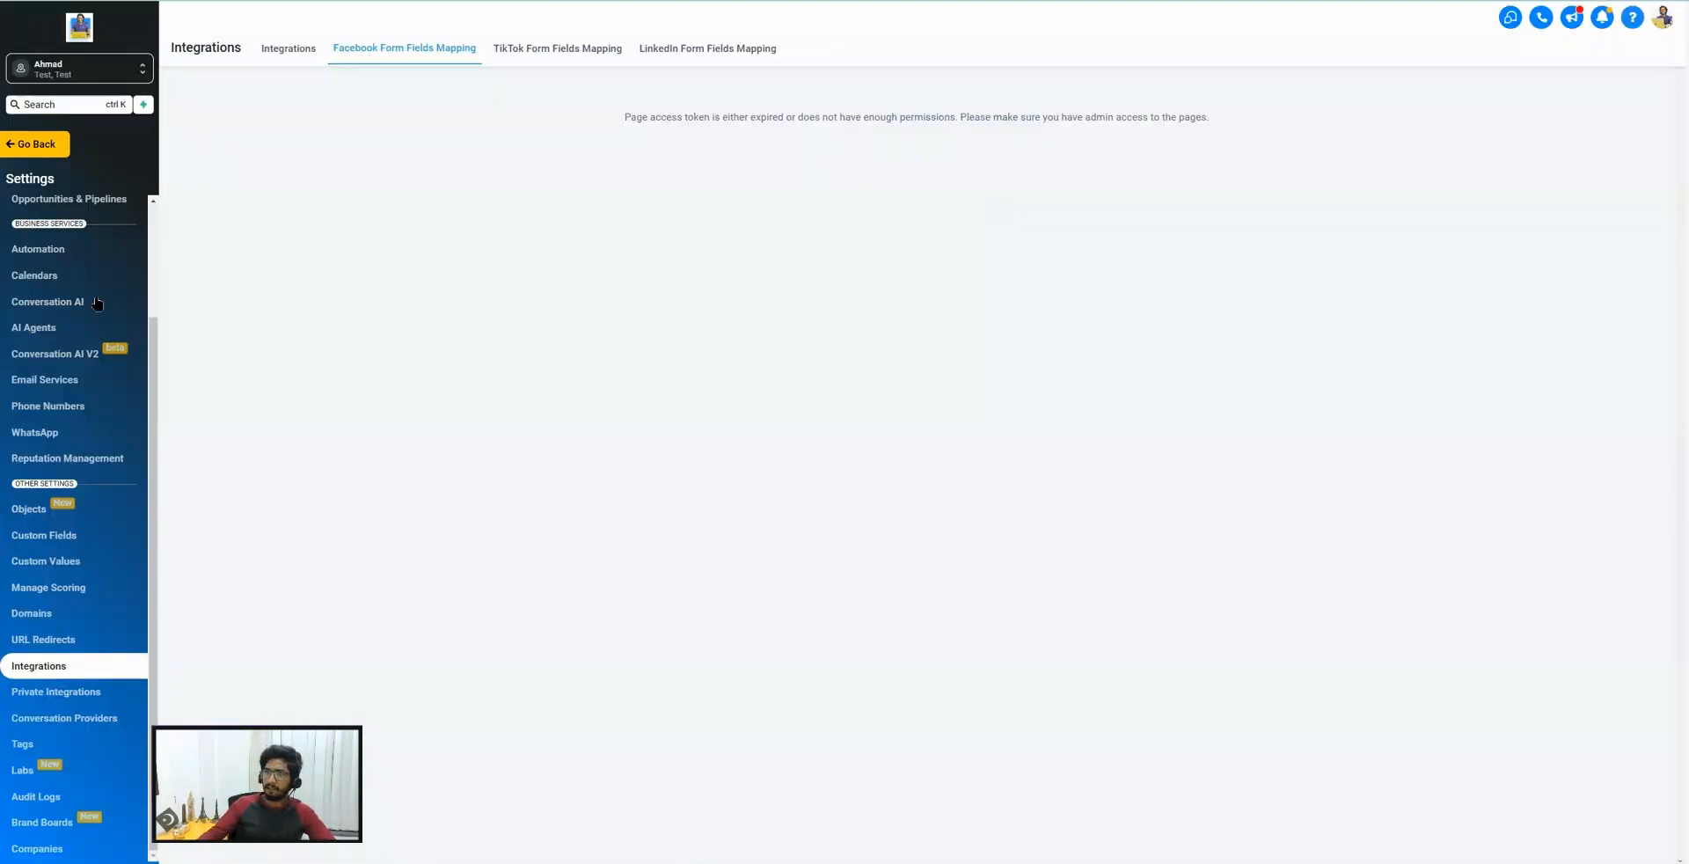
# Leave the Integrations settings and open the list of trigger links in the Marketing area.
pyautogui.click(49, 145)
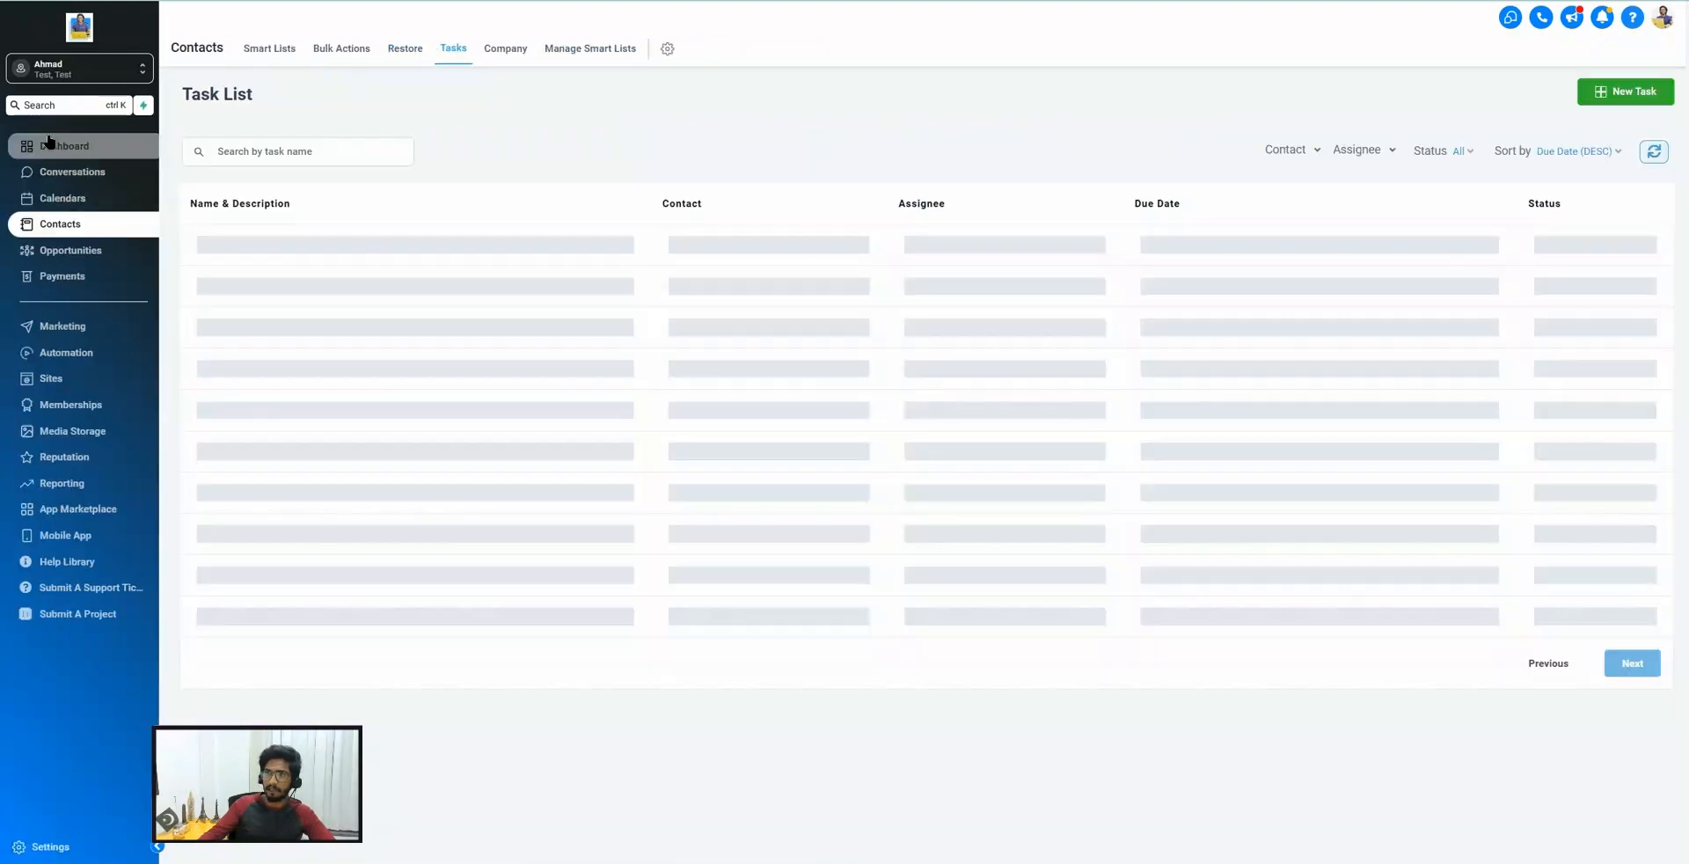
pyautogui.click(74, 352)
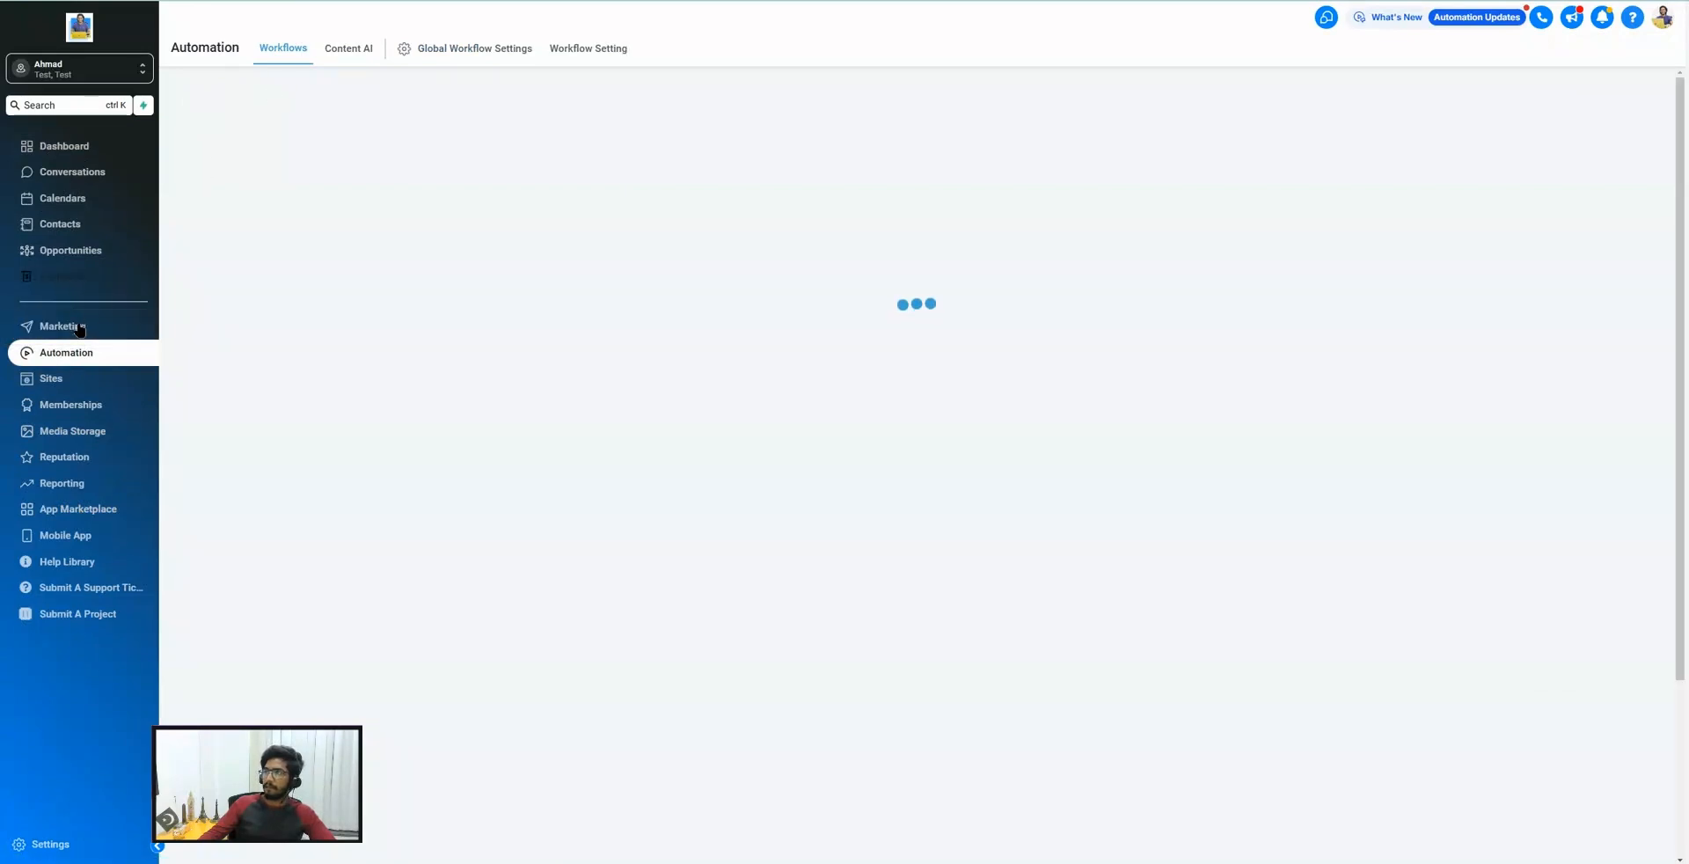
pyautogui.click(77, 328)
pyautogui.moveTo(655, 57)
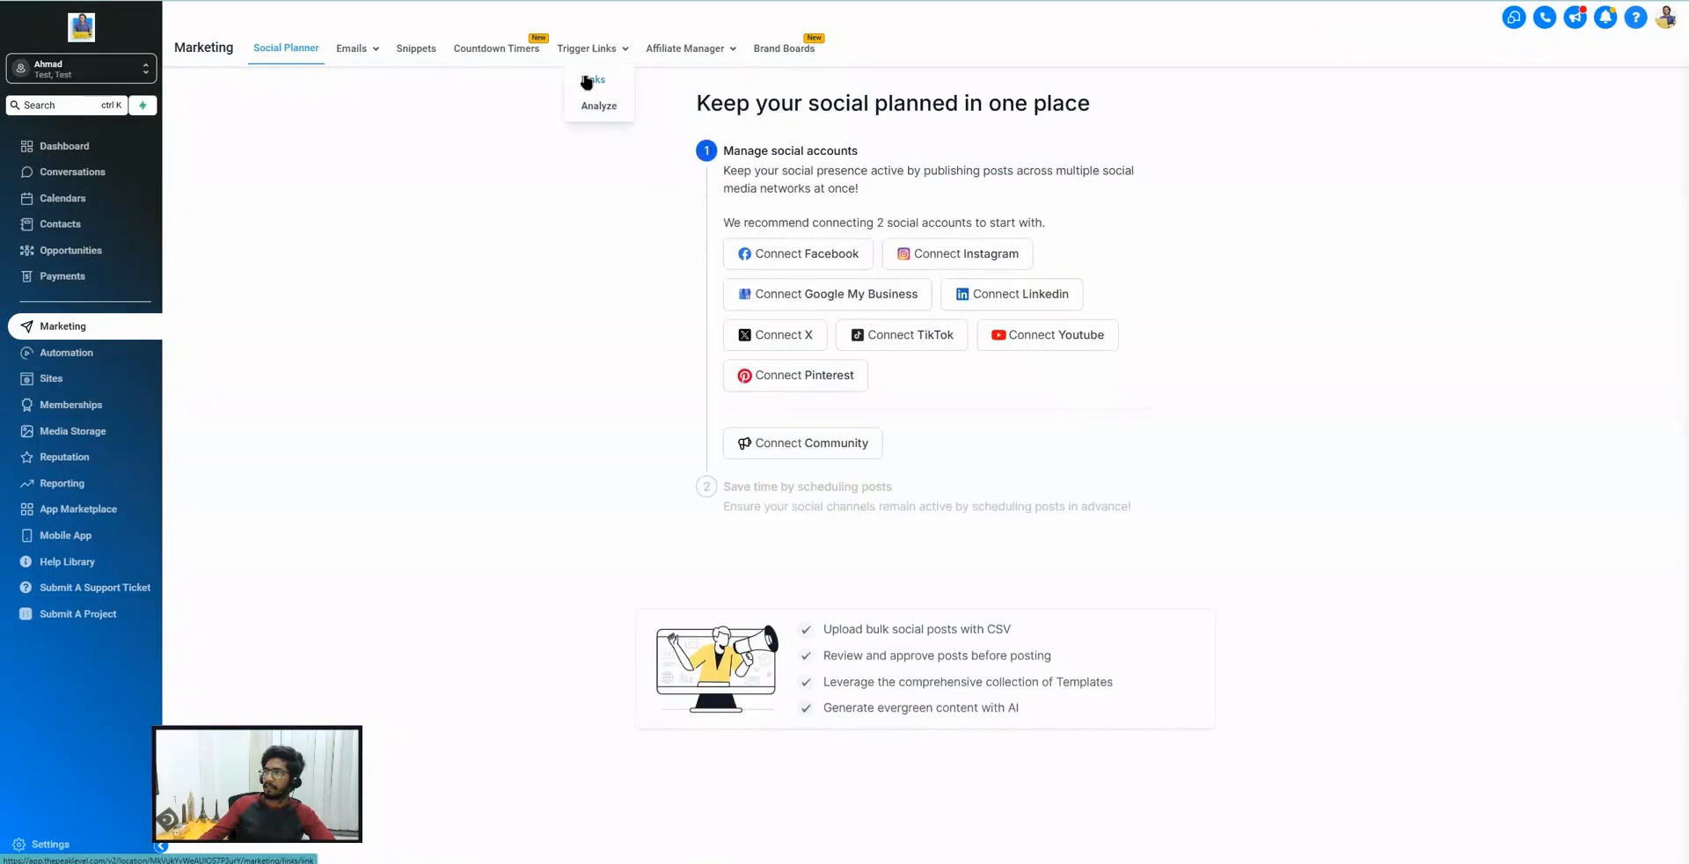
pyautogui.click(588, 80)
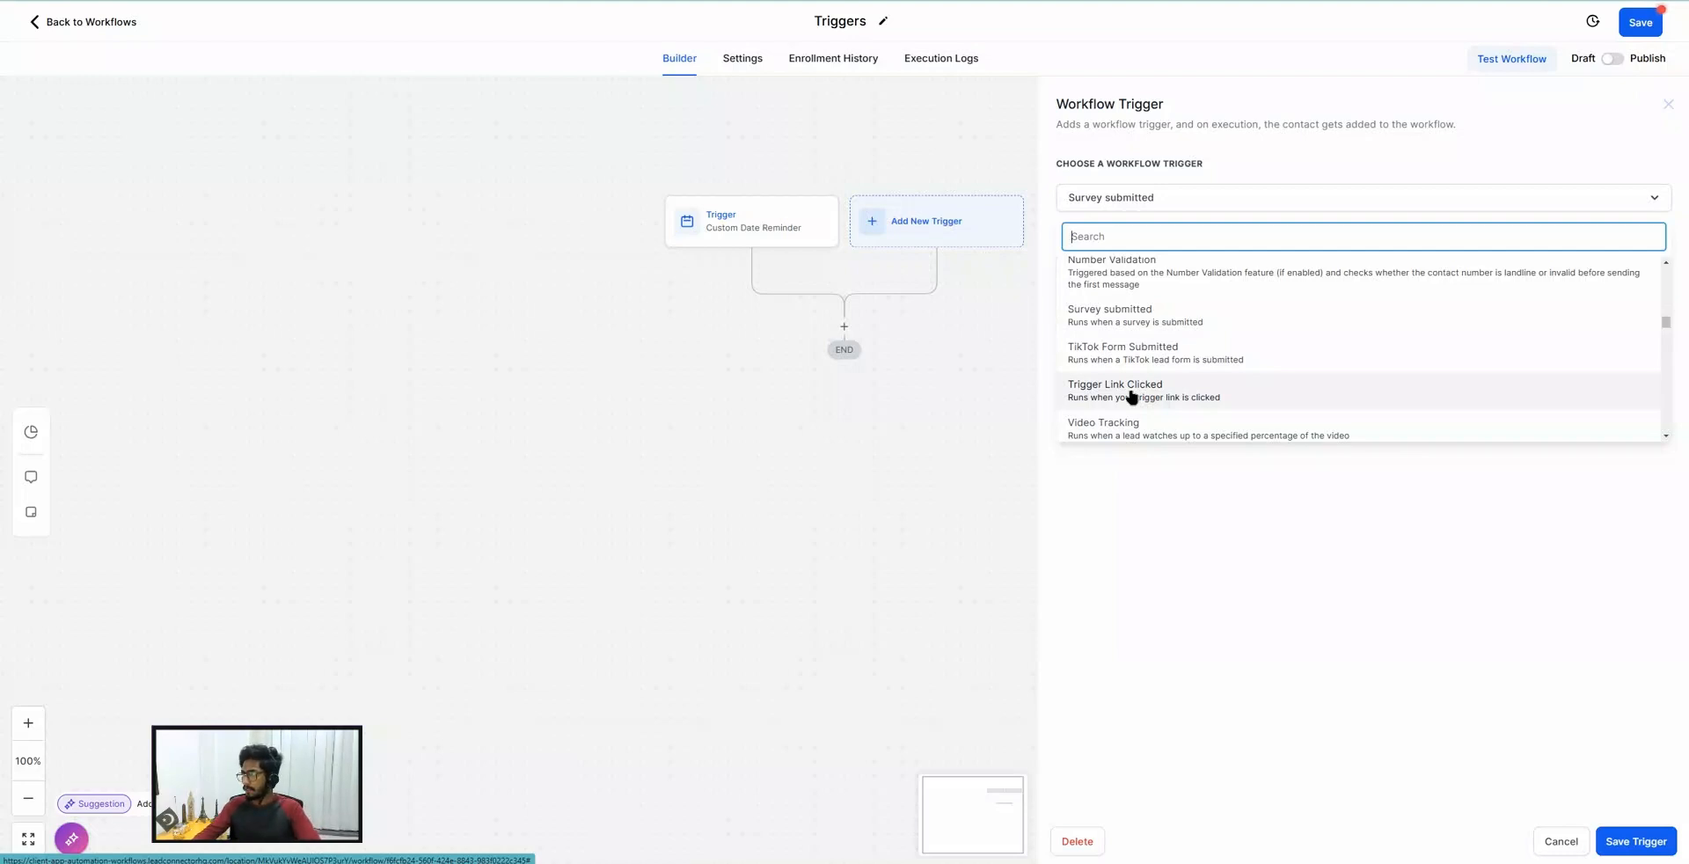
# Change the workflow trigger type to Video Tracking and show the fields available for its filter.
pyautogui.scroll(-1, 1144, 396)
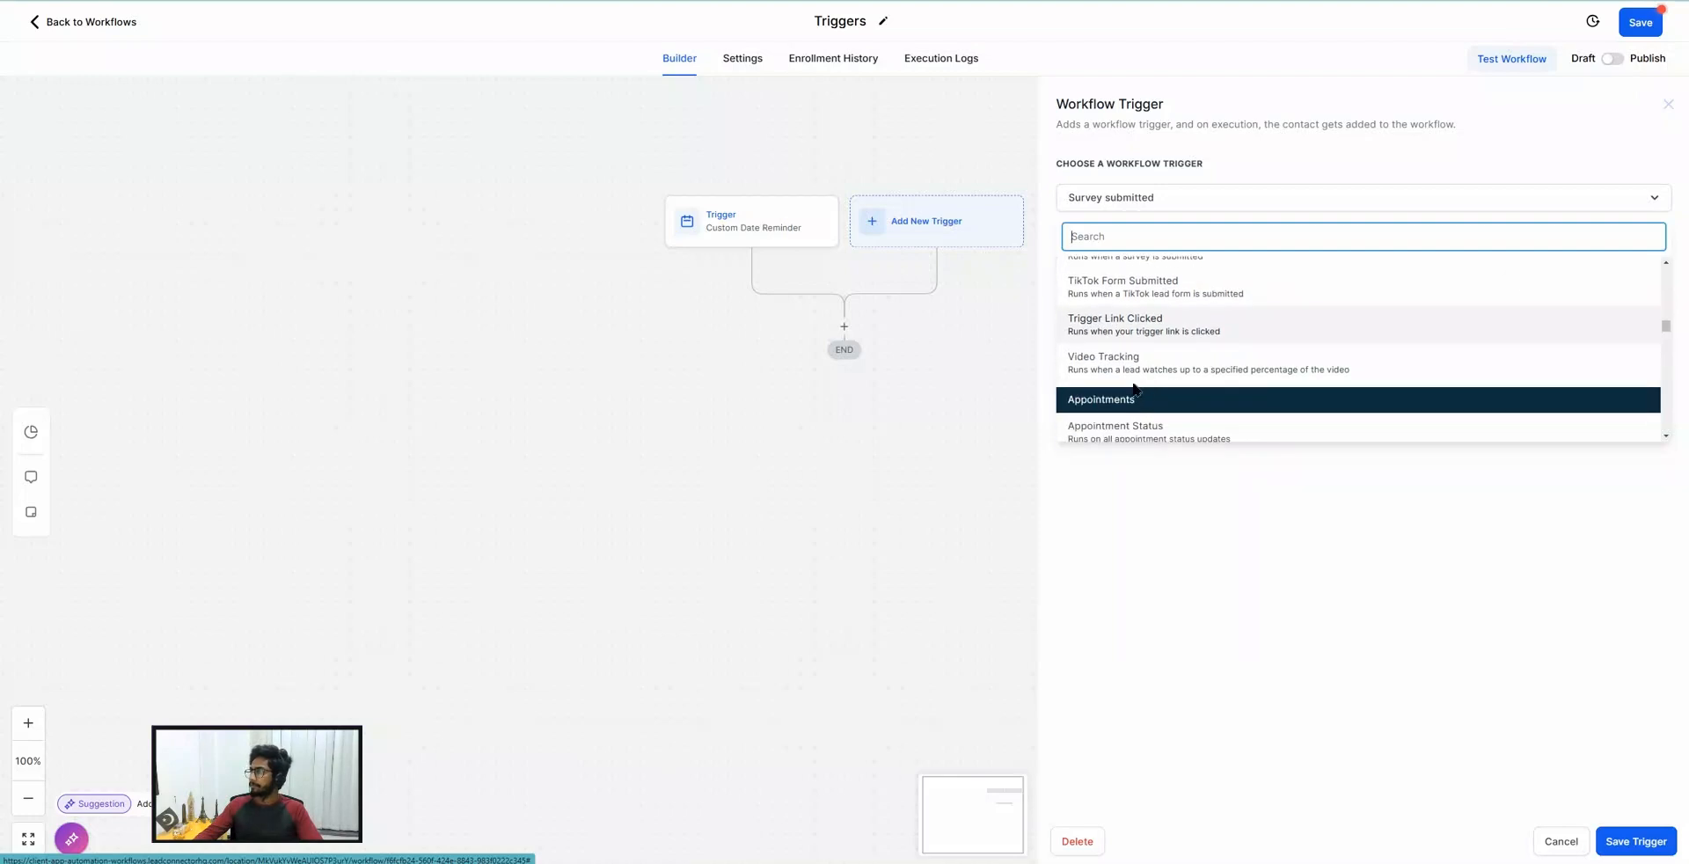
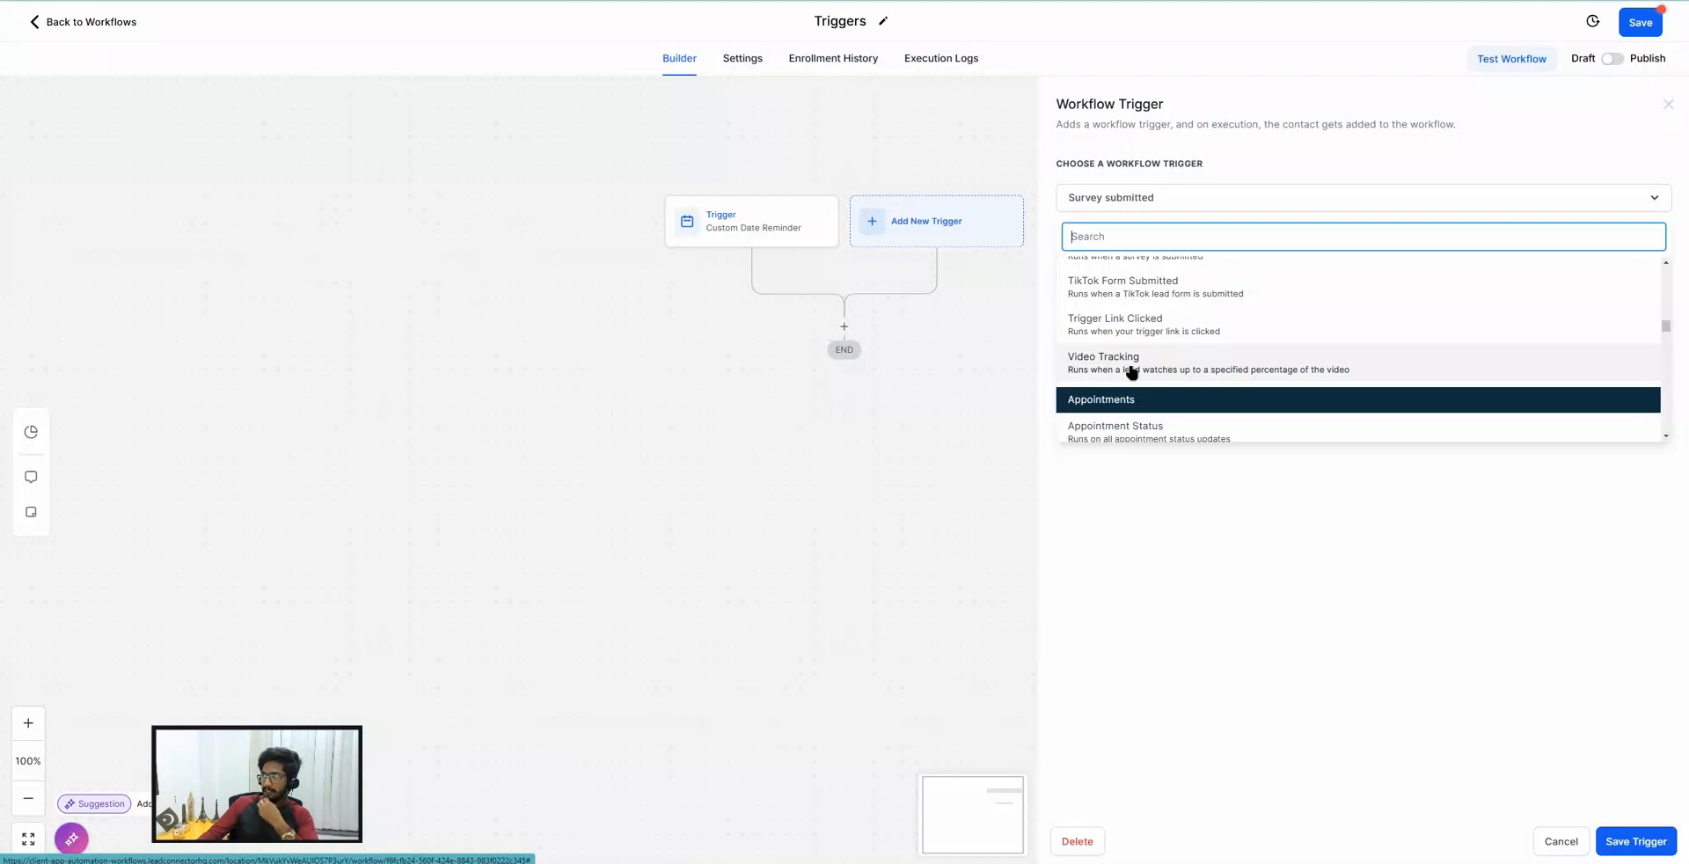
pyautogui.click(1132, 369)
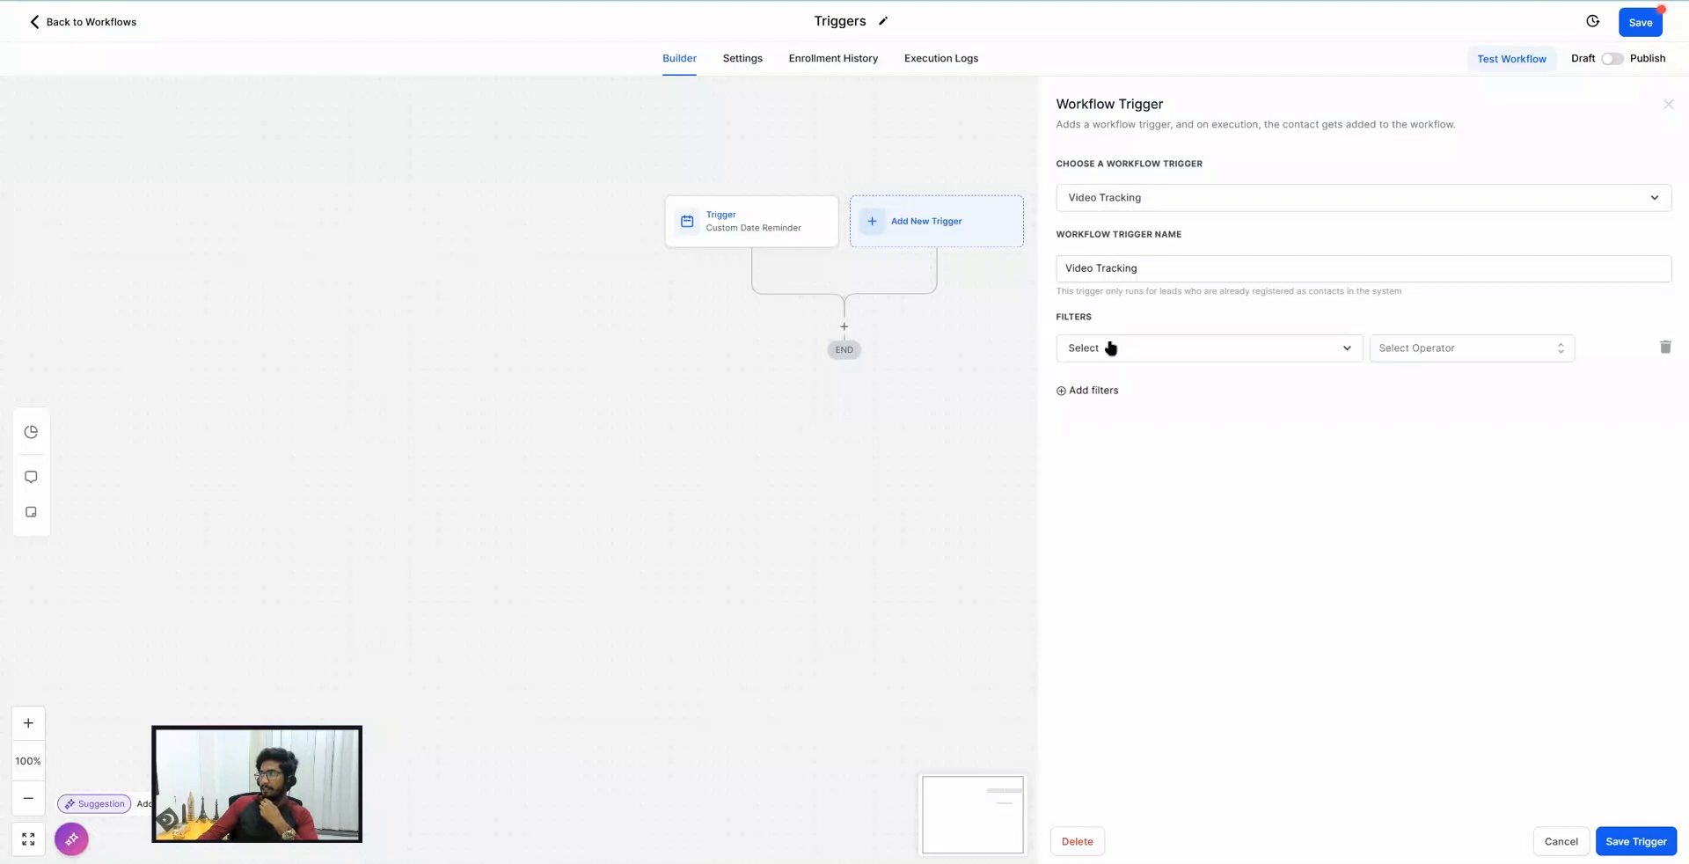
pyautogui.click(1112, 345)
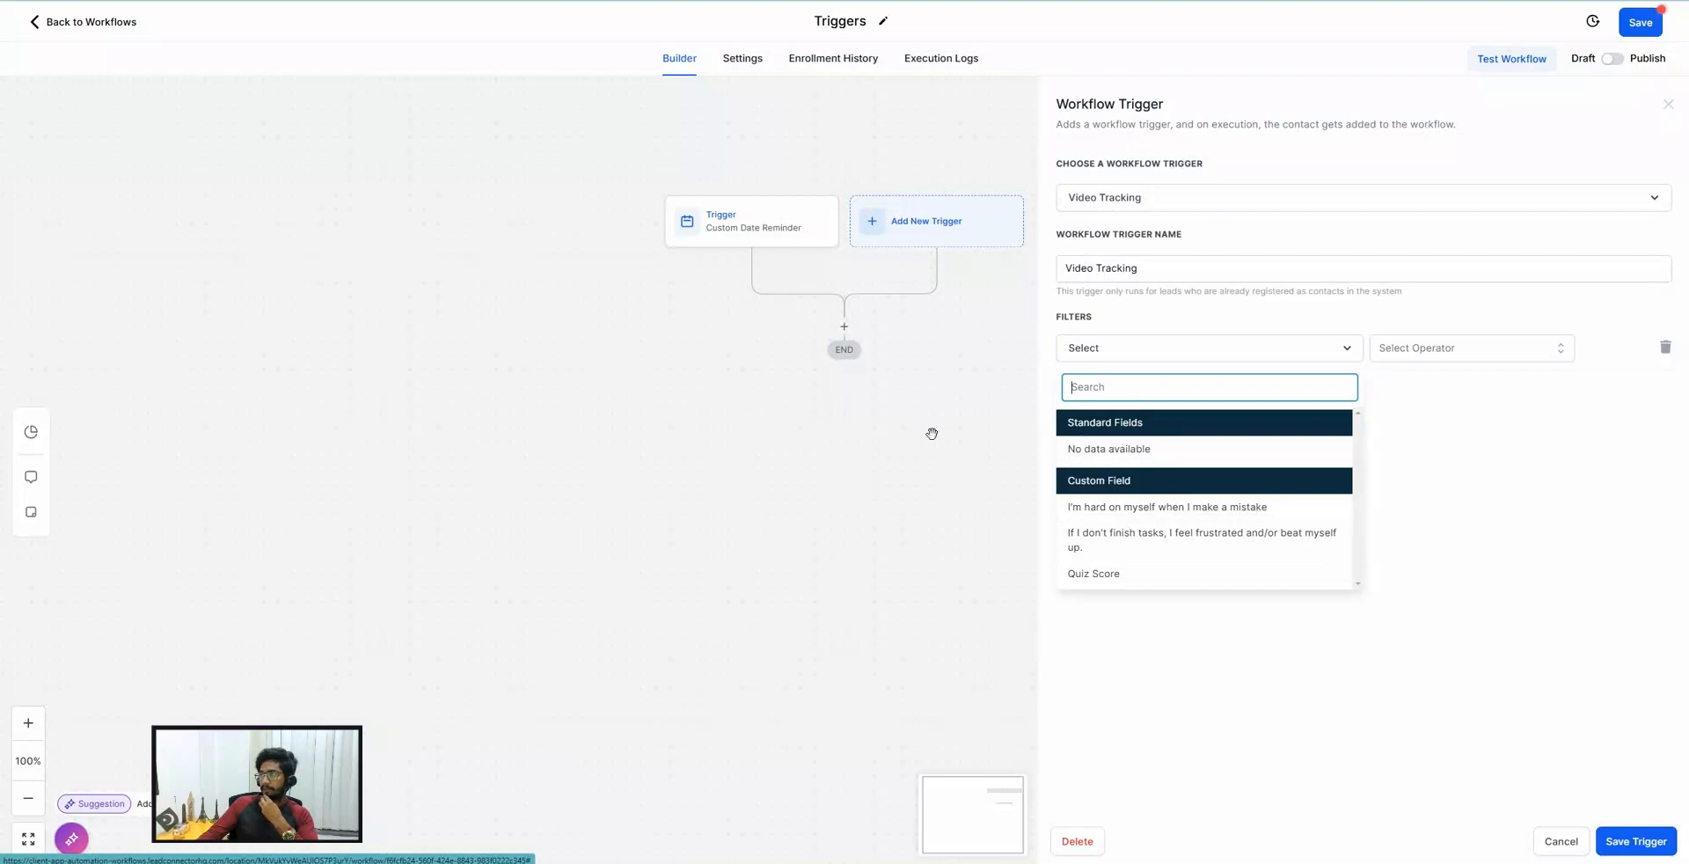
# Go to the Sites area and create a new funnel from the Business Services template.
pyautogui.click(400, 2)
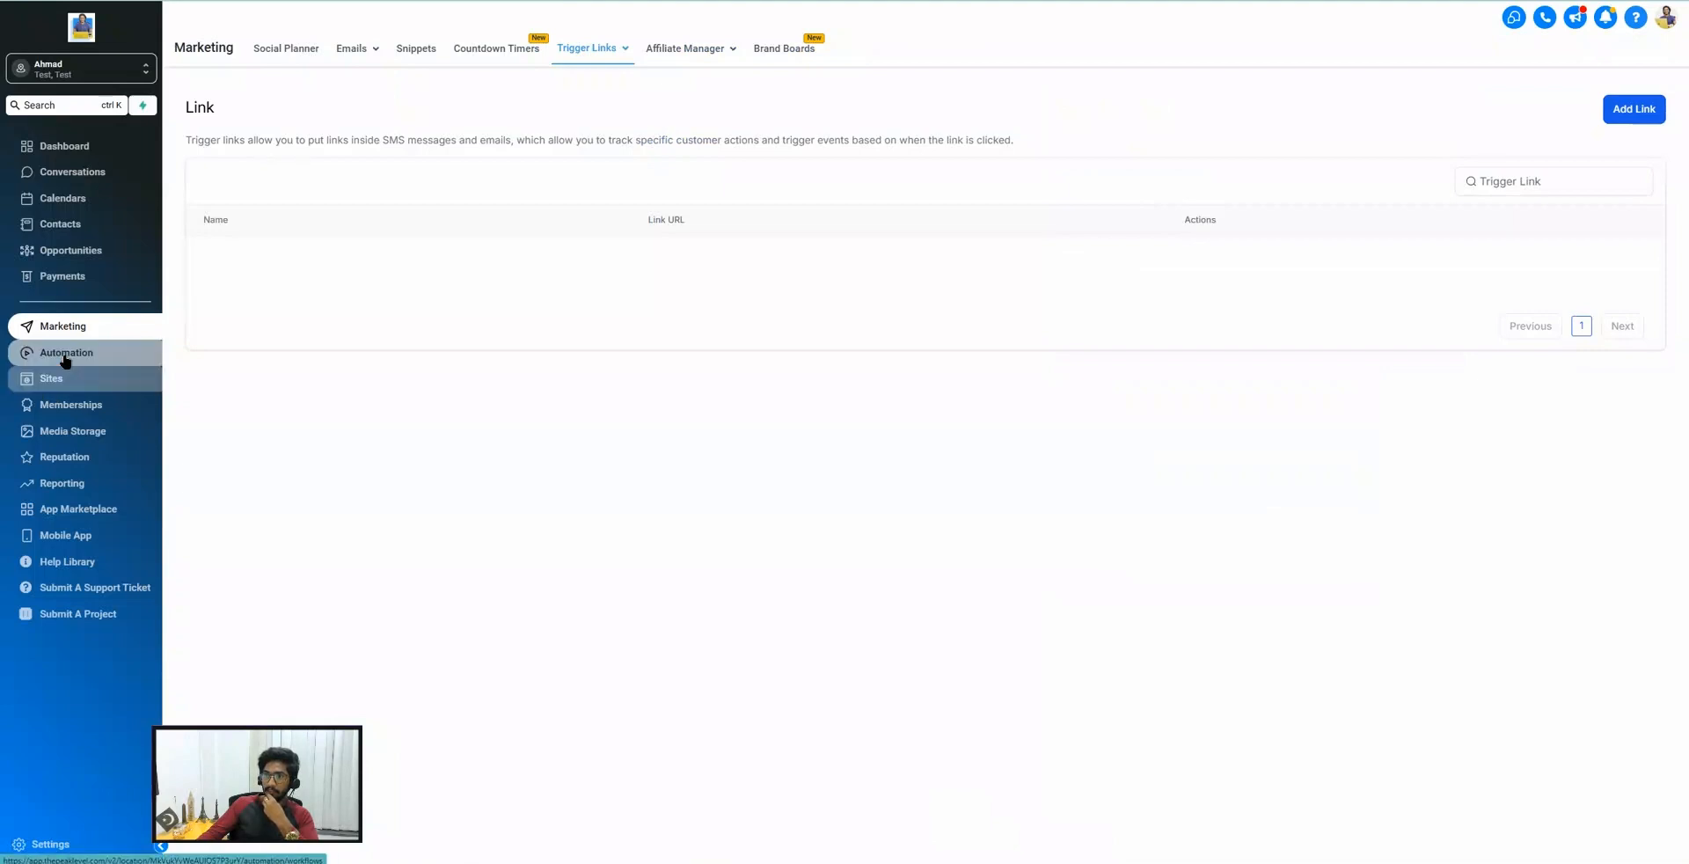
pyautogui.click(65, 356)
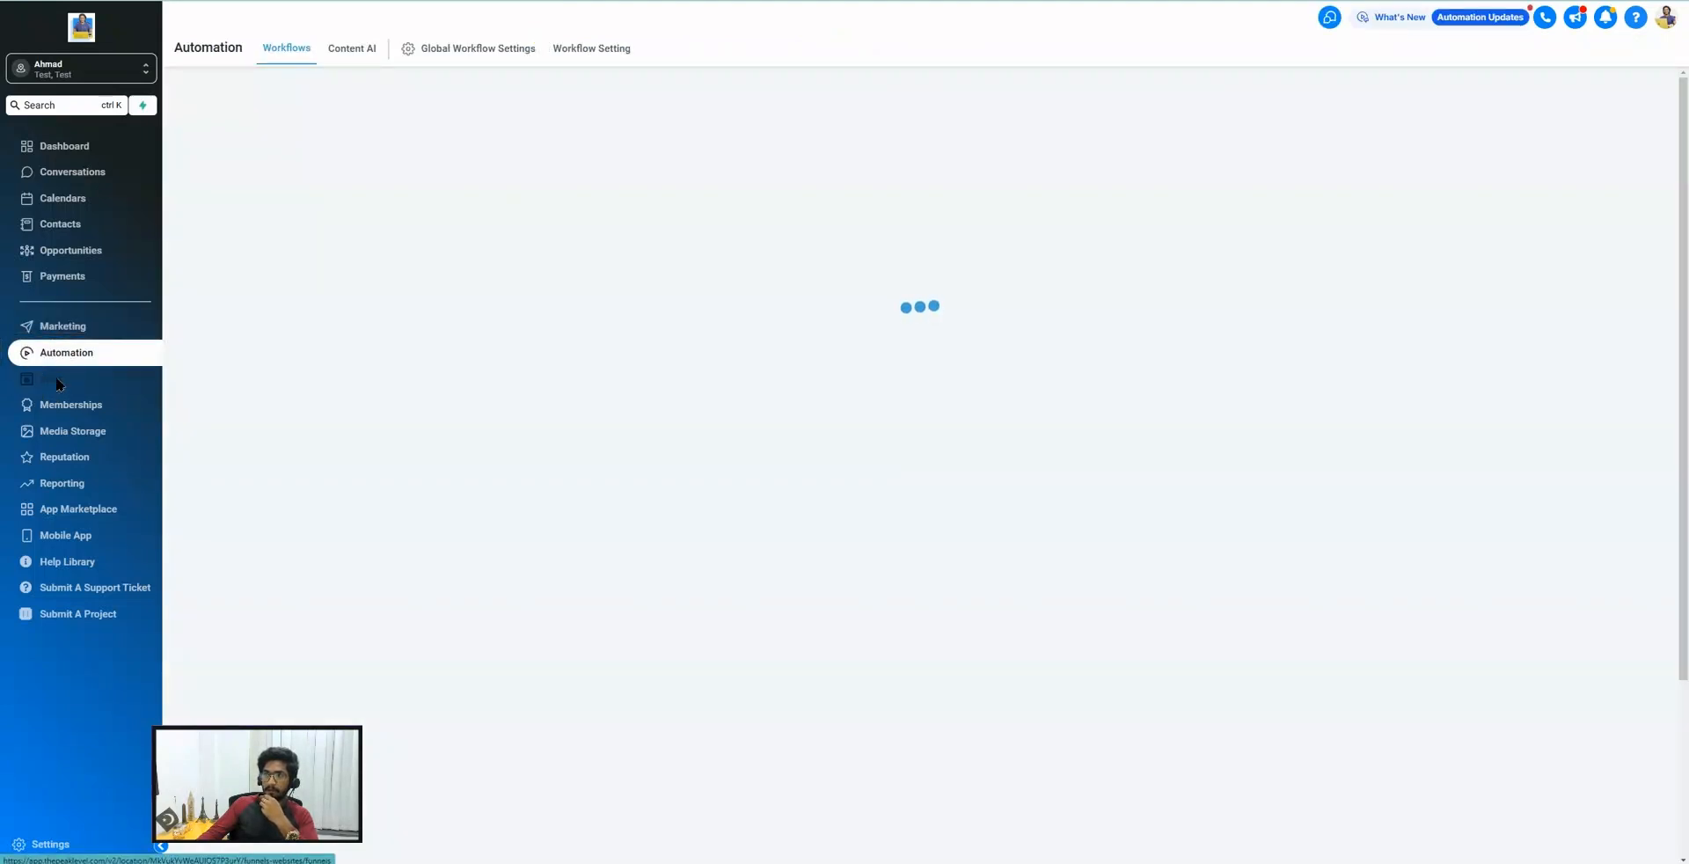
pyautogui.click(53, 379)
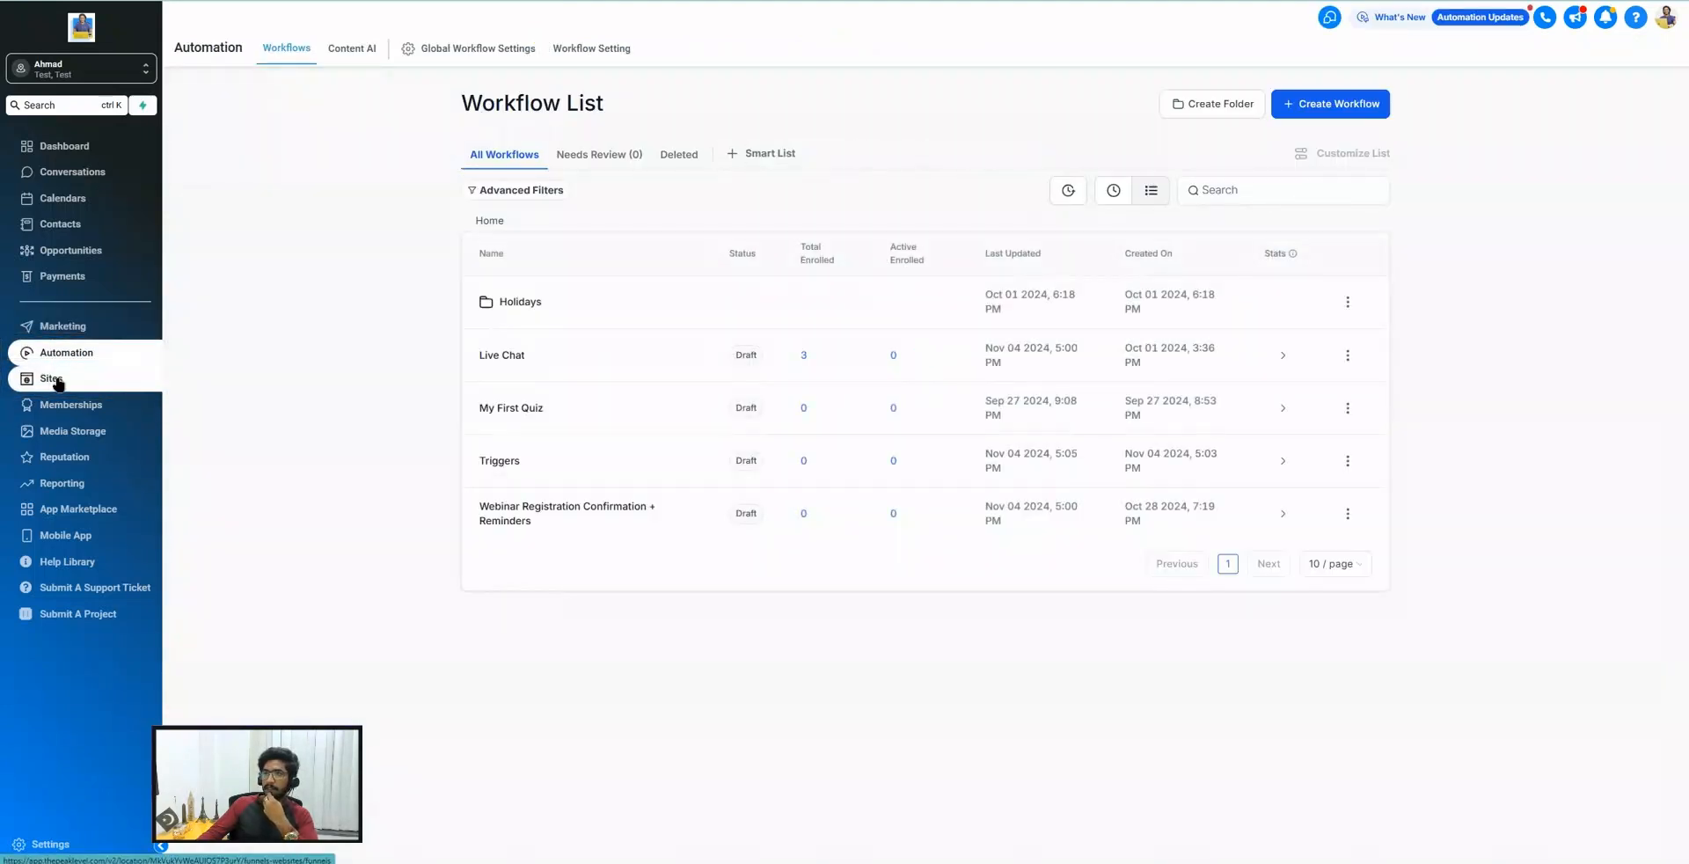
pyautogui.click(1344, 103)
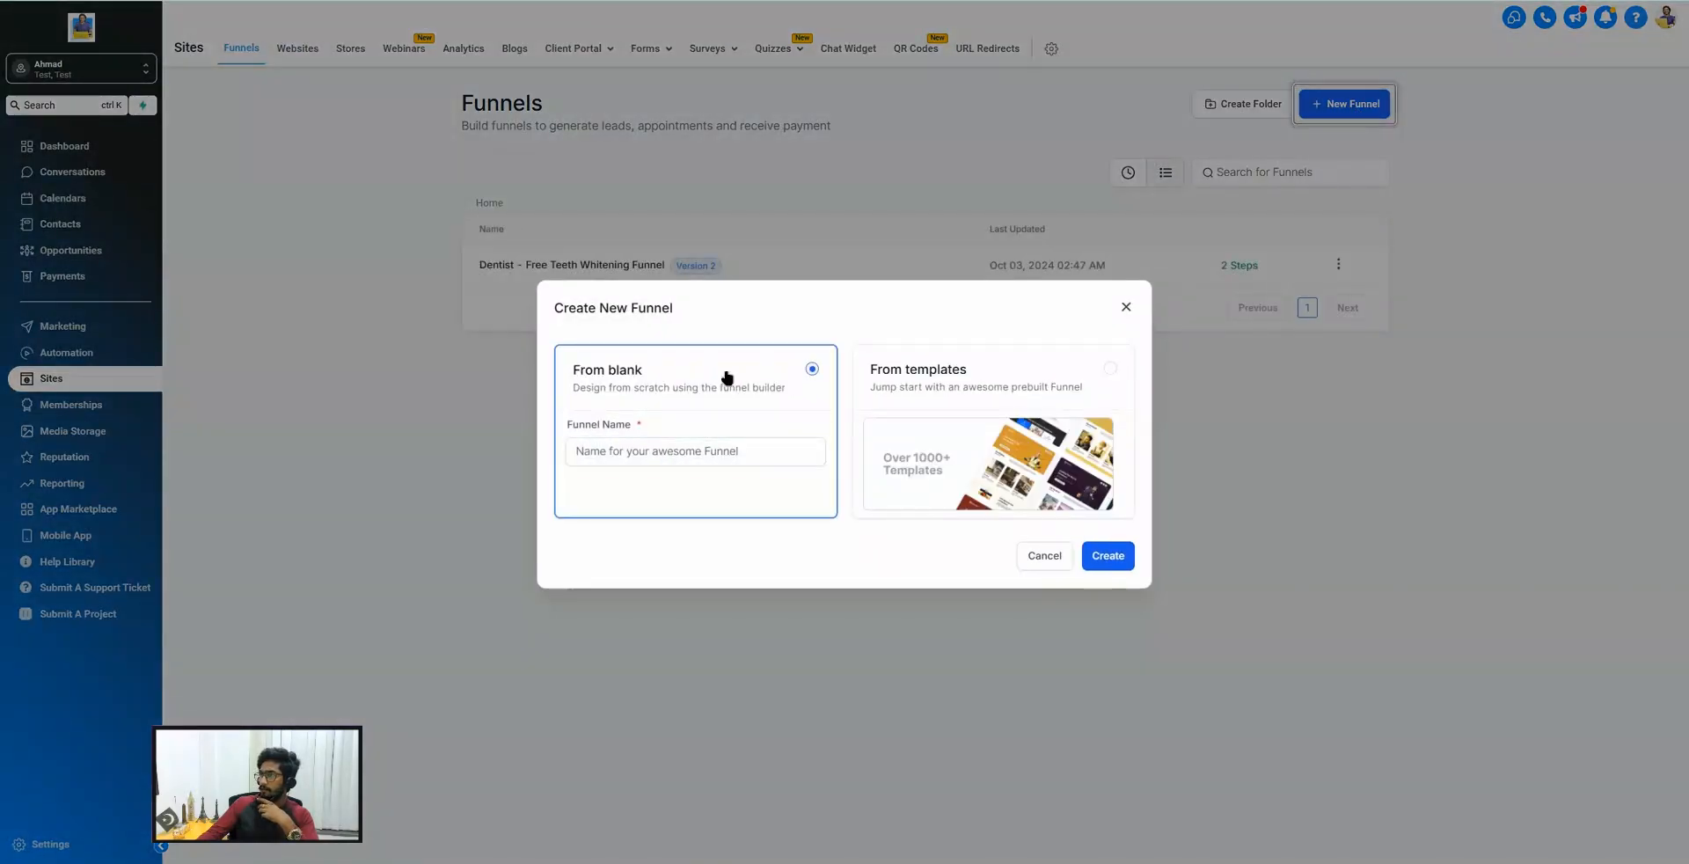
pyautogui.click(979, 460)
pyautogui.click(1101, 558)
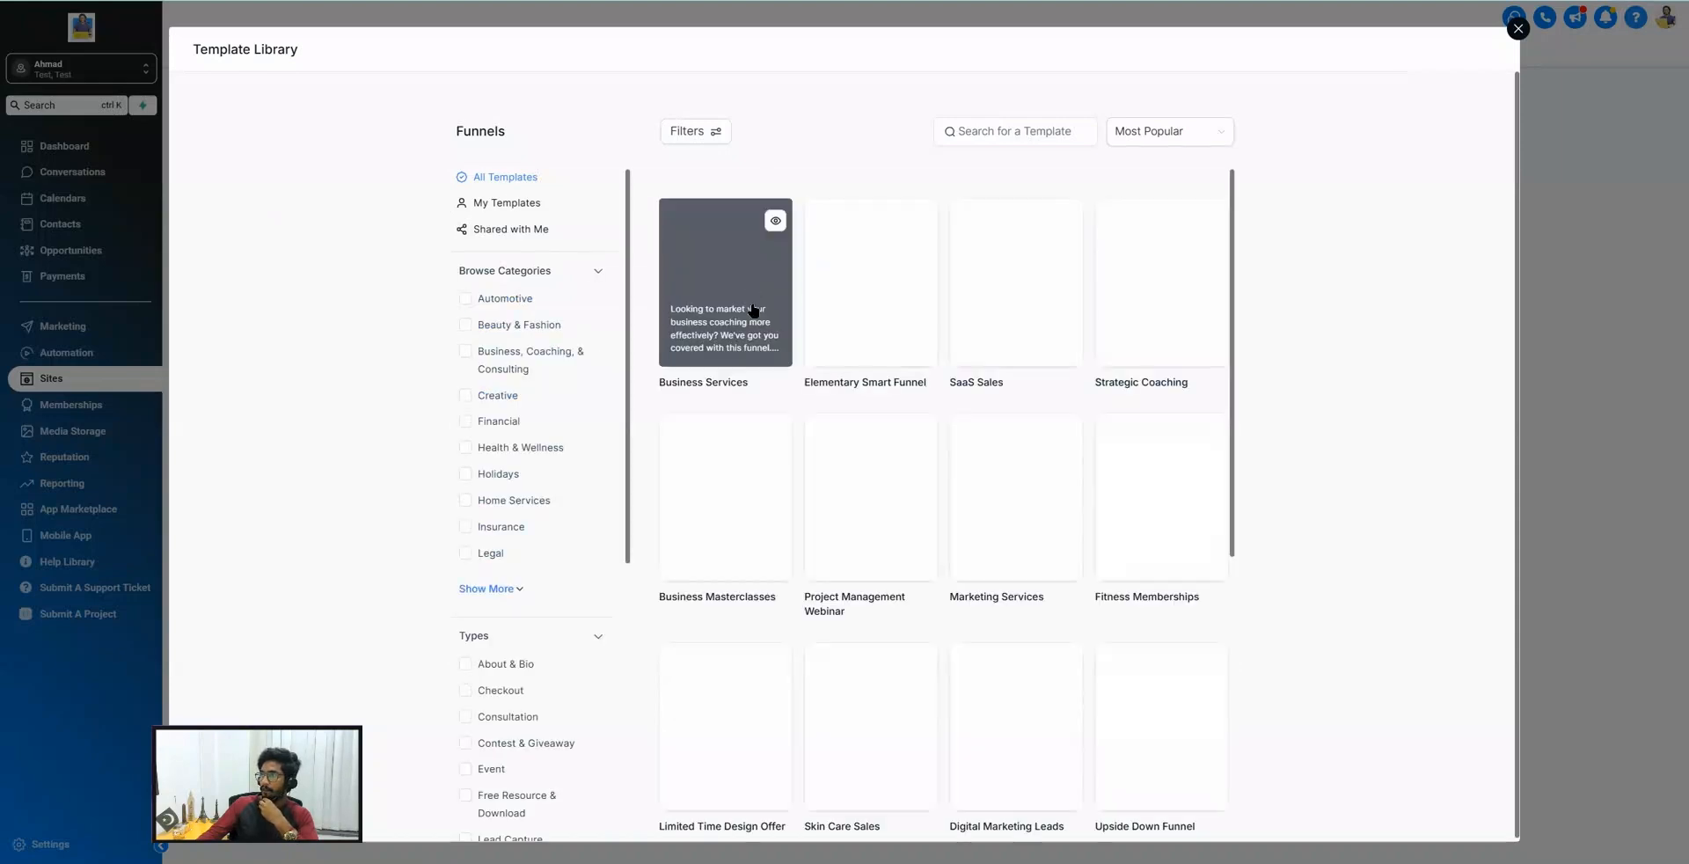
pyautogui.click(750, 294)
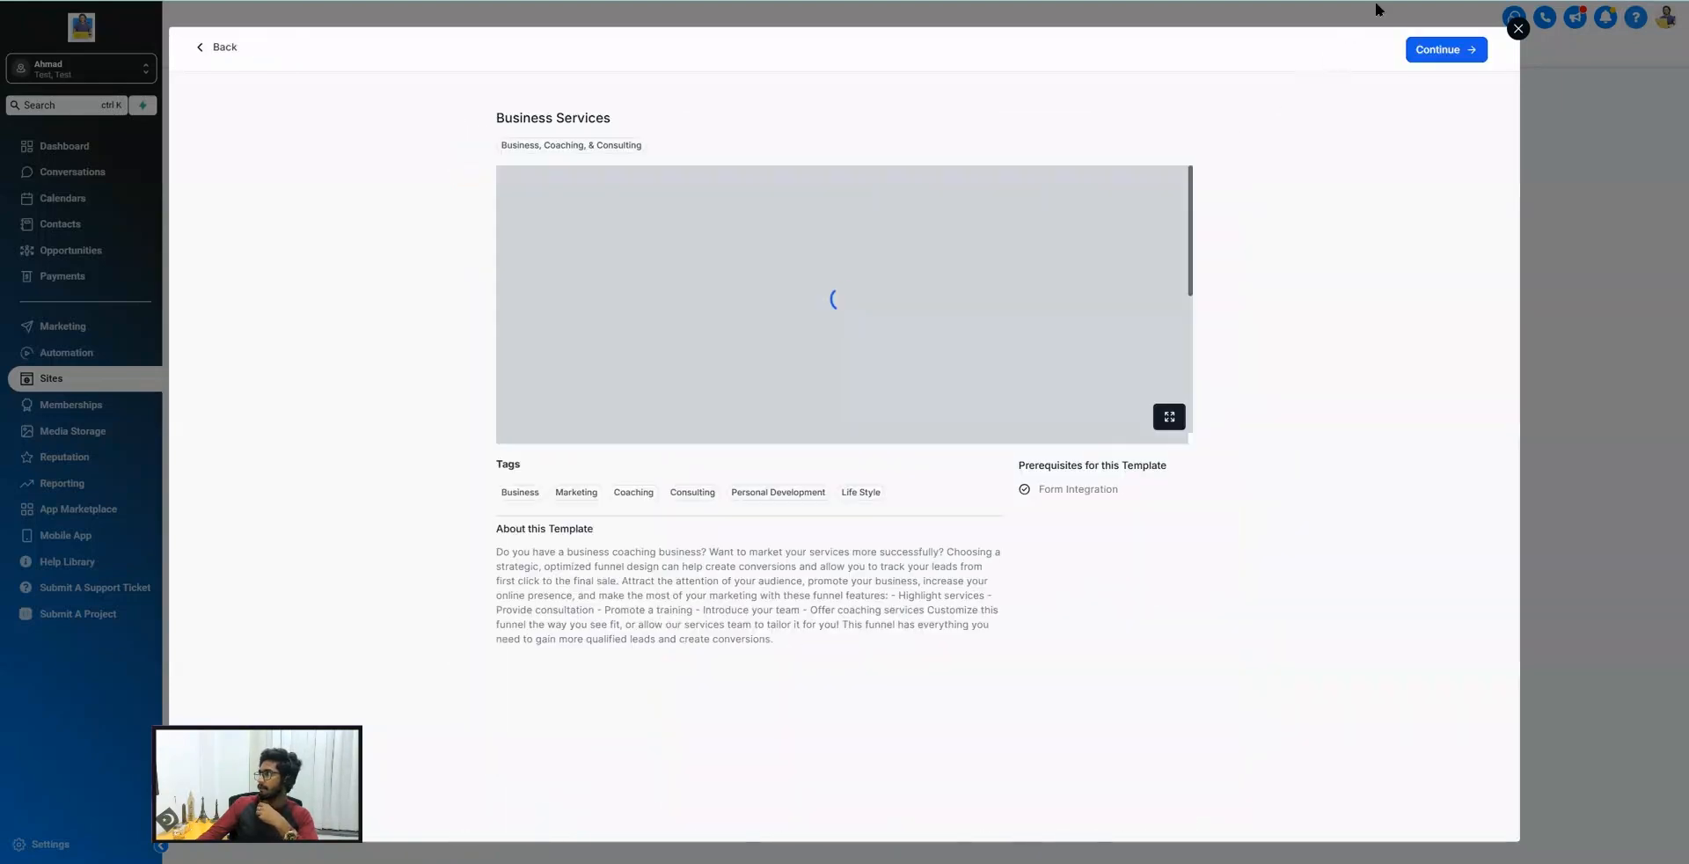
pyautogui.click(1446, 49)
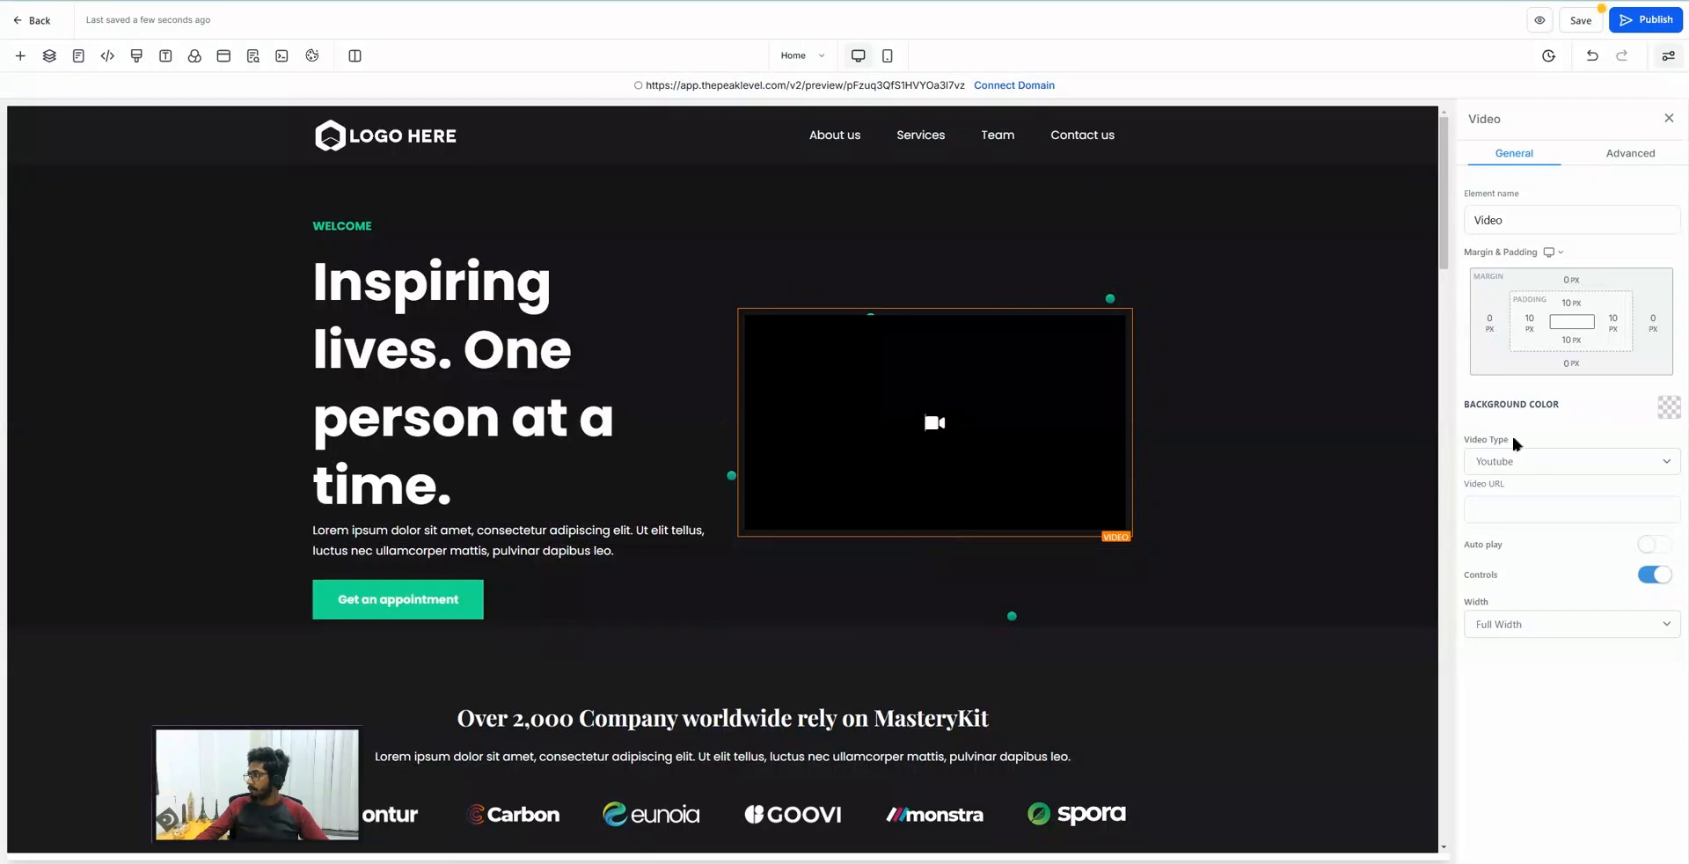
# Set the hero video's type to Hosted Video, assign the Review Received Automation file from media storage, and save the page.
pyautogui.moveTo(1513, 443); pyautogui.dragTo(1449, 436)
pyautogui.click(1514, 461)
pyautogui.click(1504, 579)
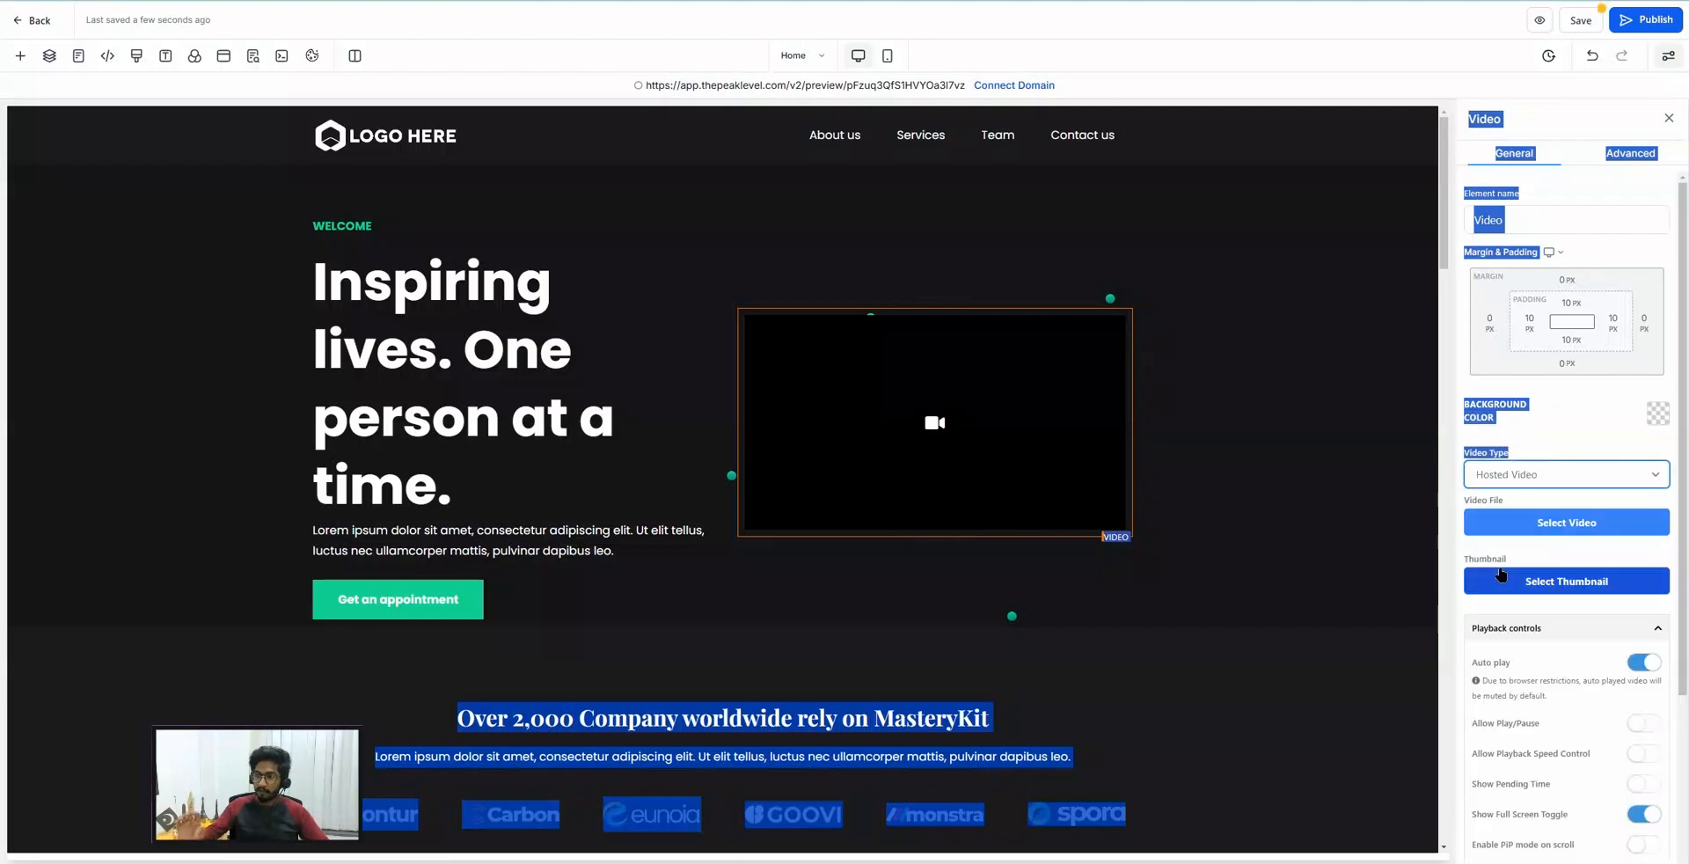
pyautogui.click(1571, 524)
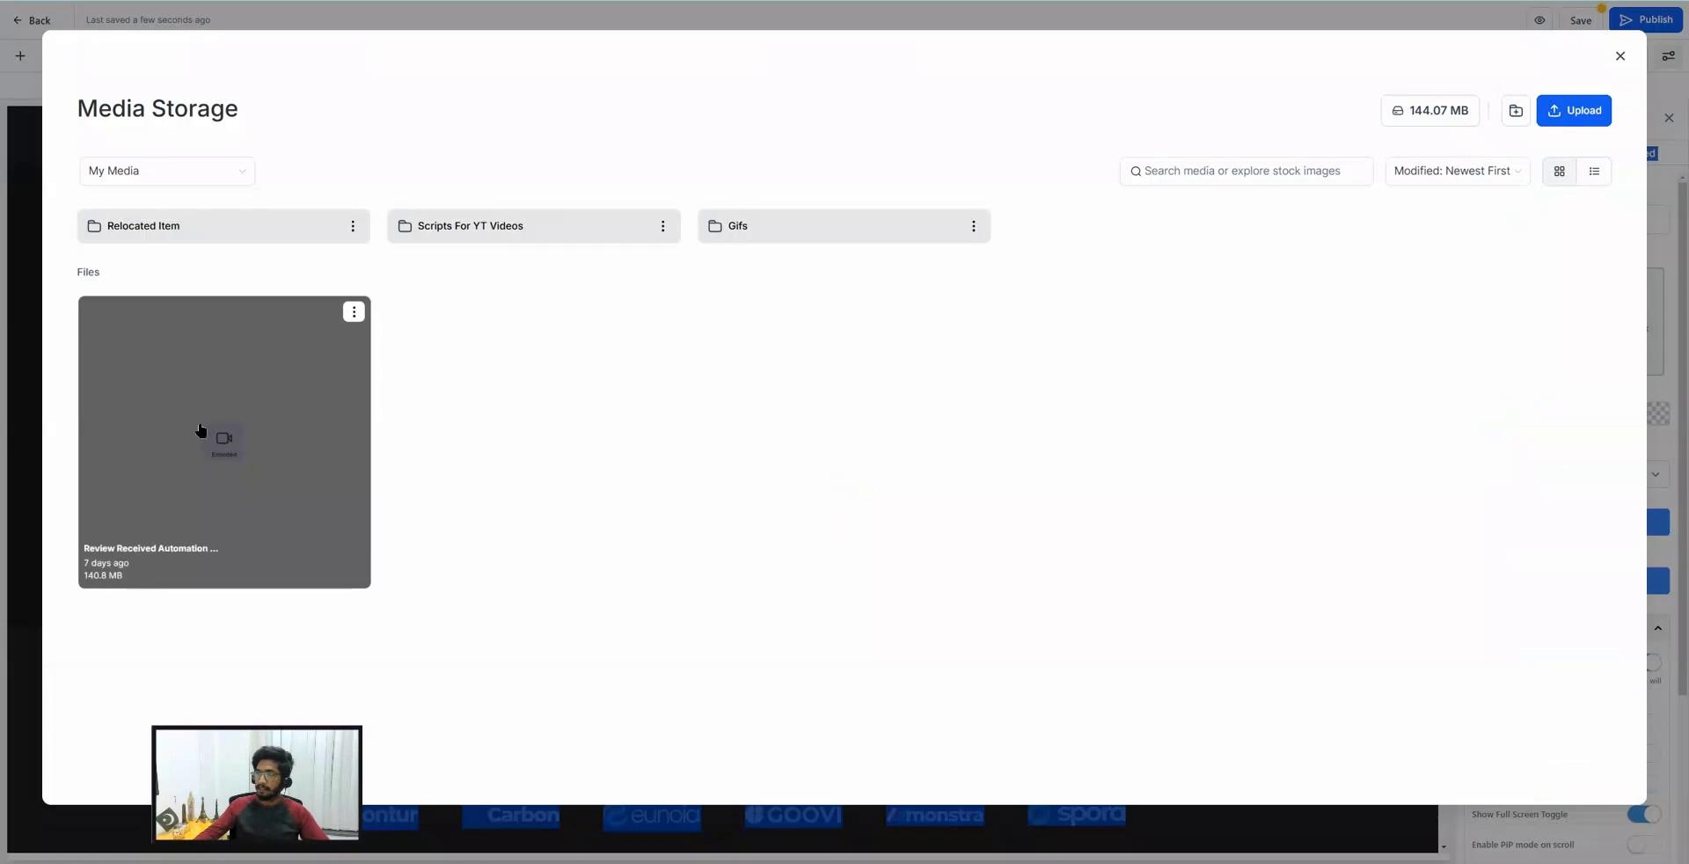
pyautogui.click(245, 434)
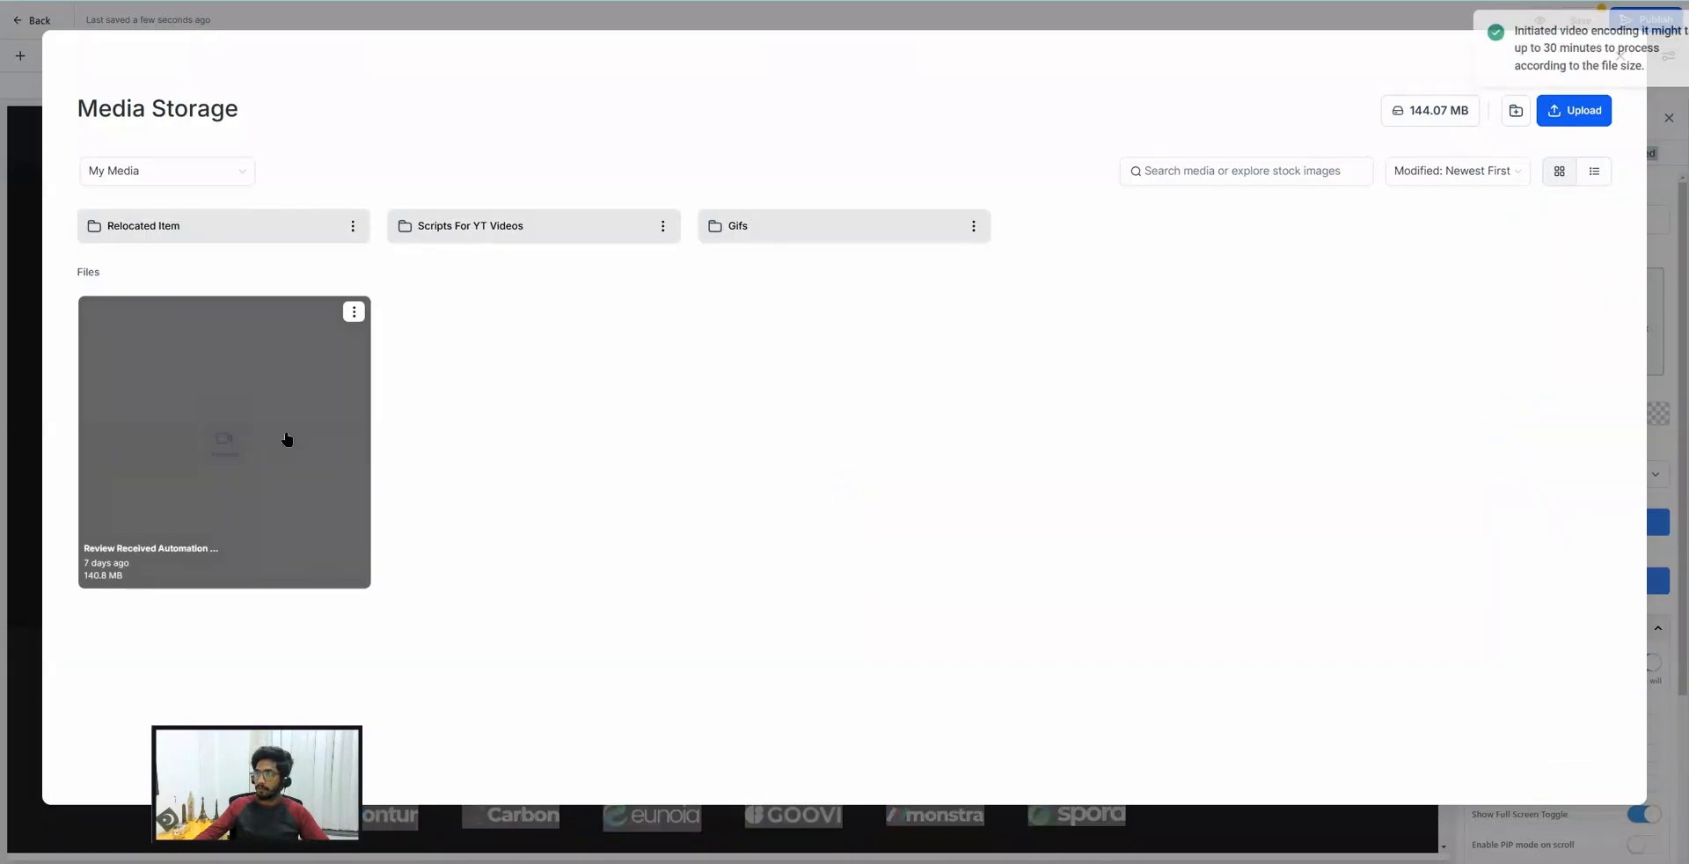
pyautogui.click(1572, 114)
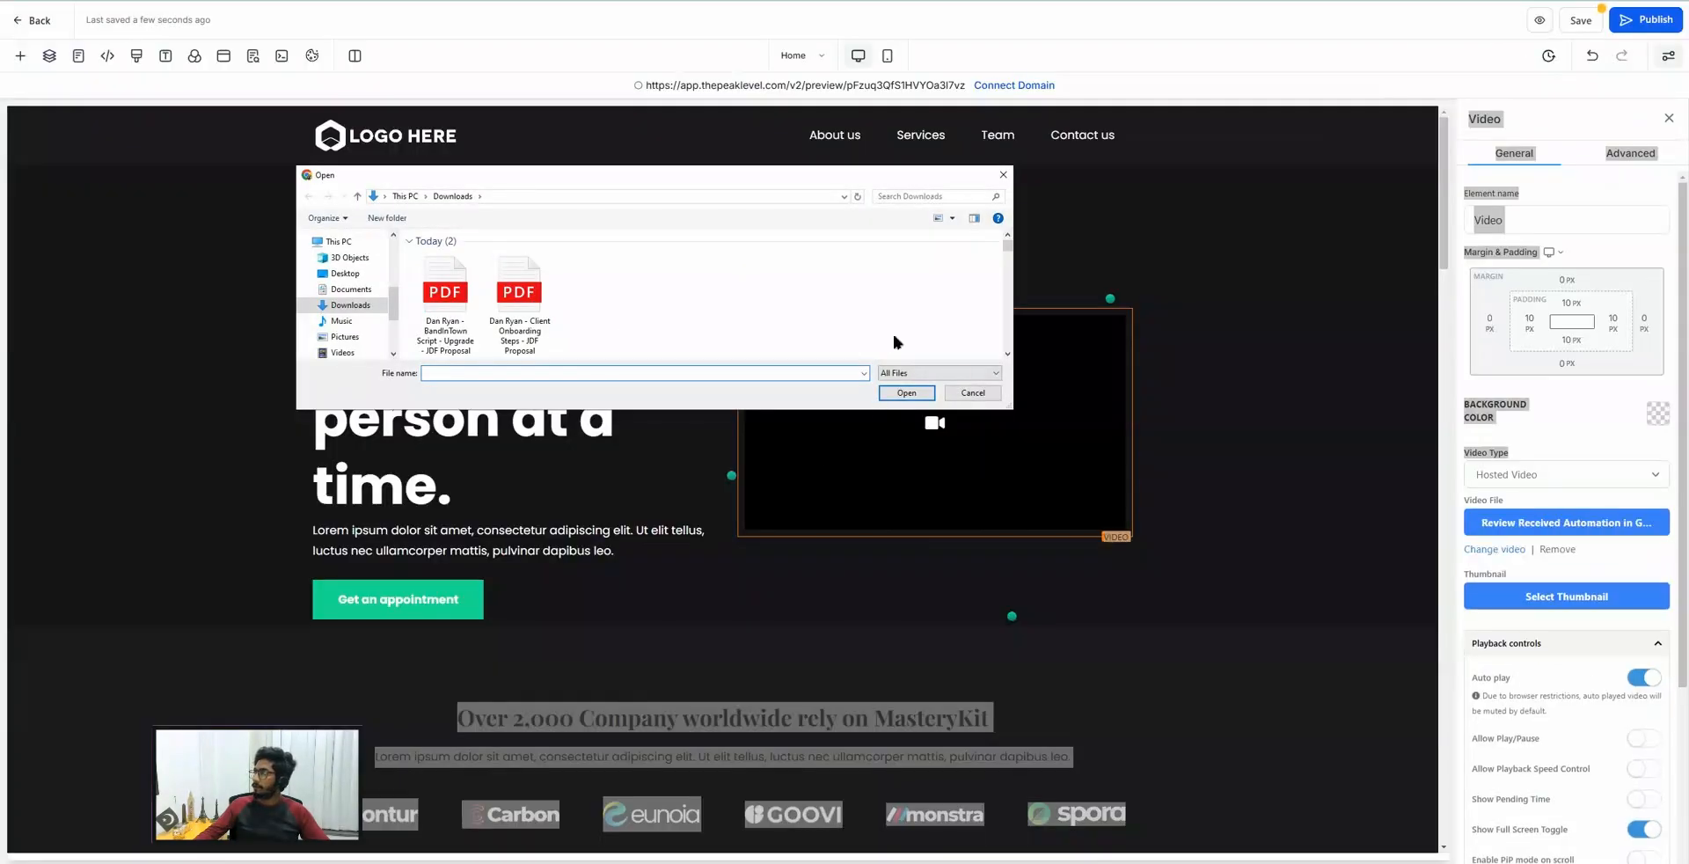
pyautogui.click(973, 394)
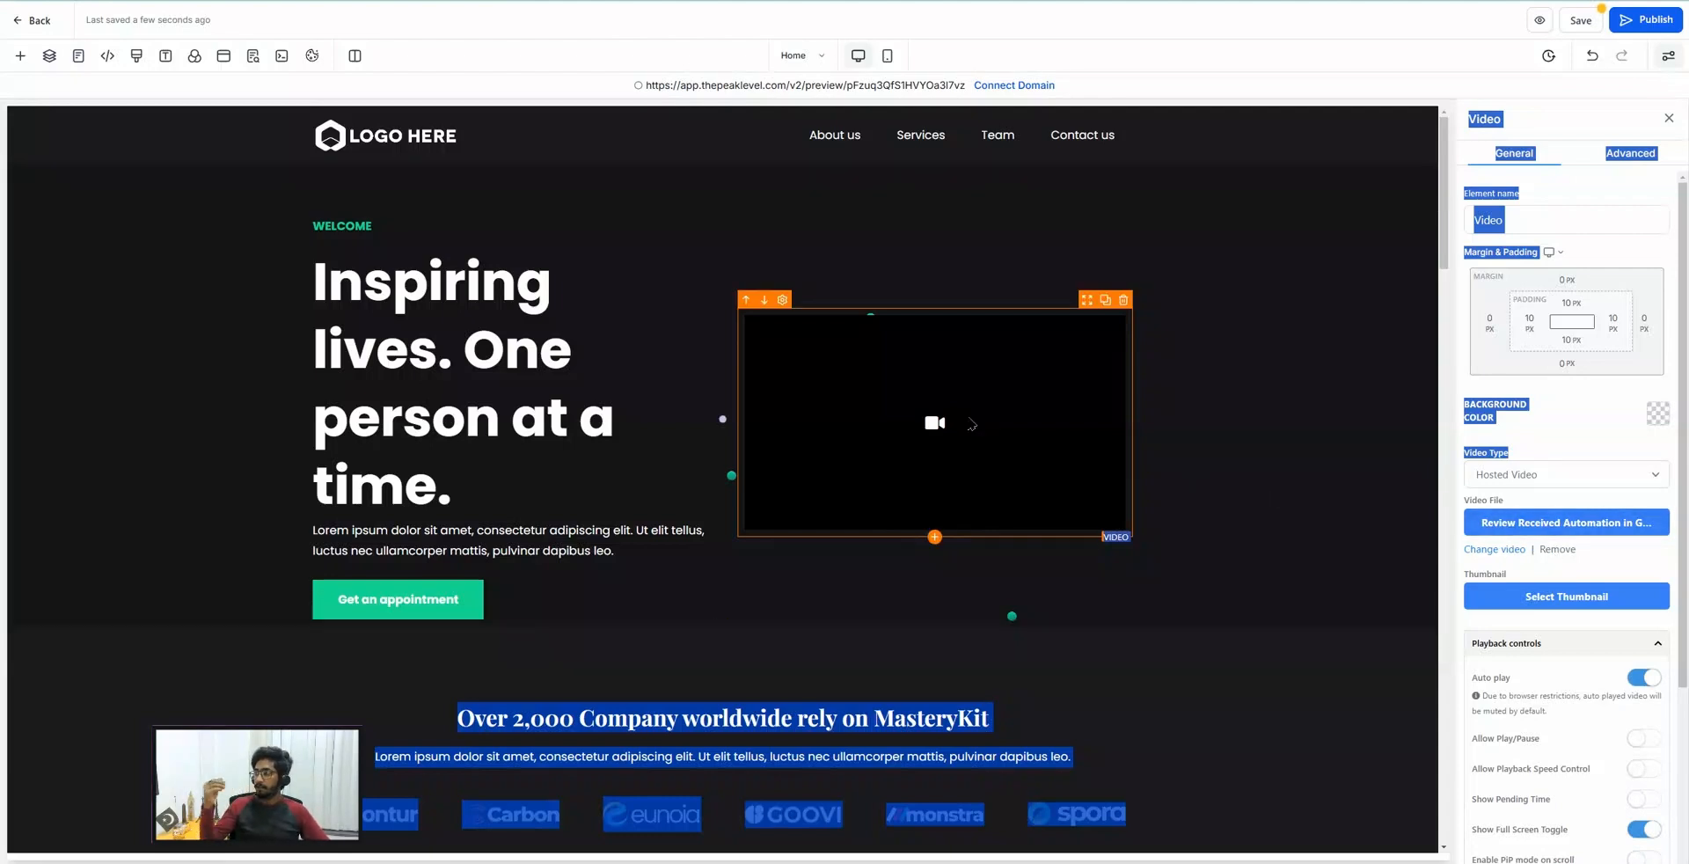
pyautogui.click(1601, 20)
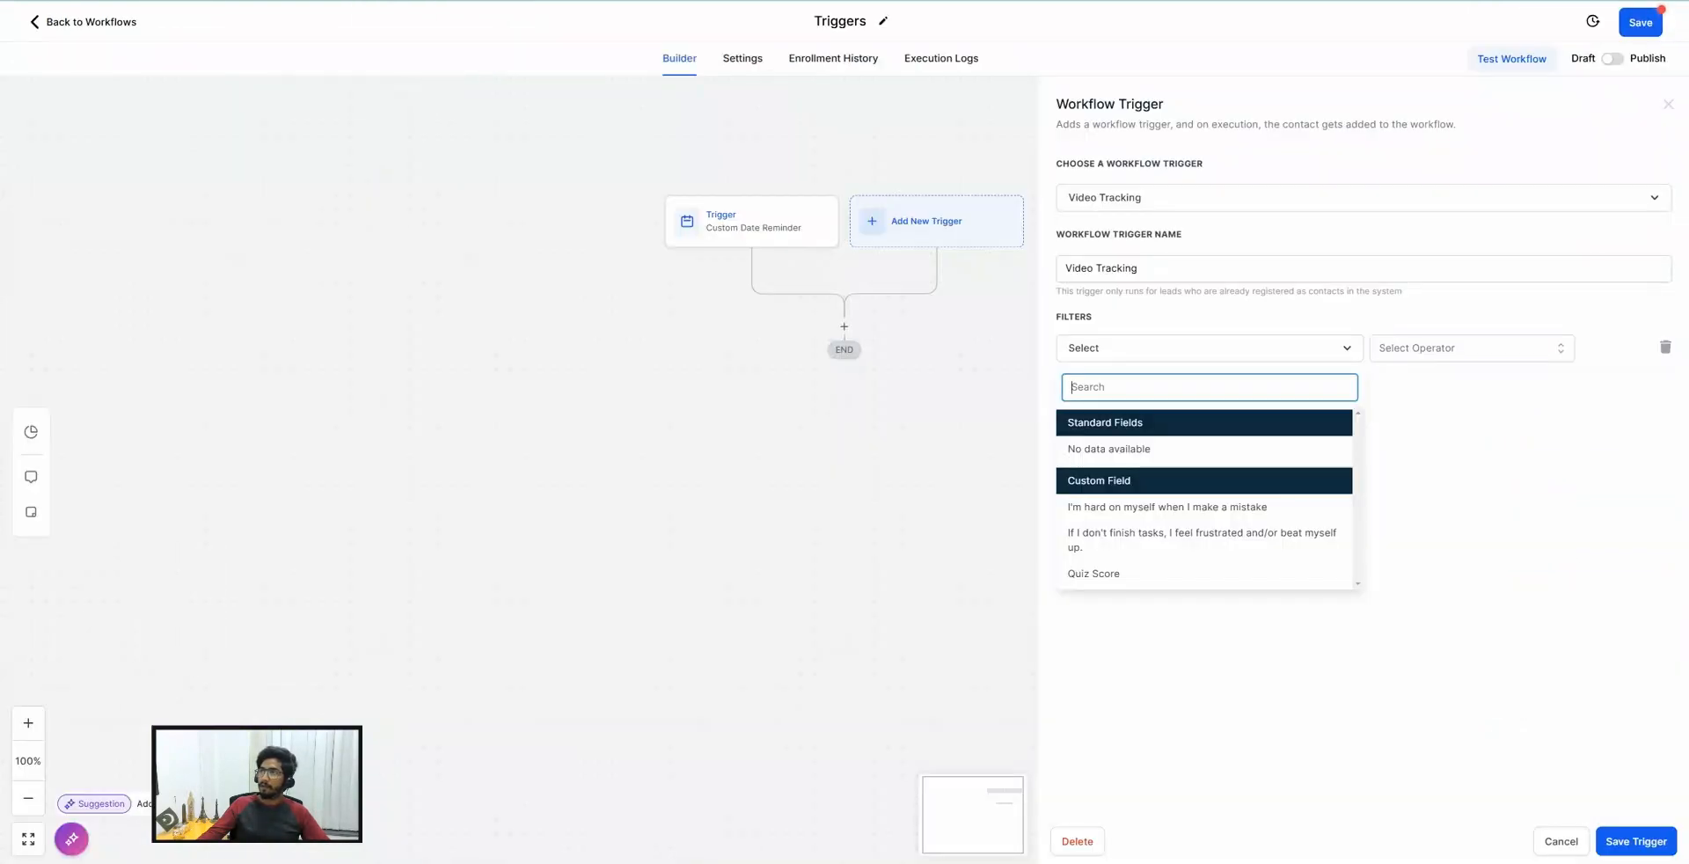
# Return to the Triggers workflow and add a new Video Tracking trigger.
pyautogui.click(164, 2)
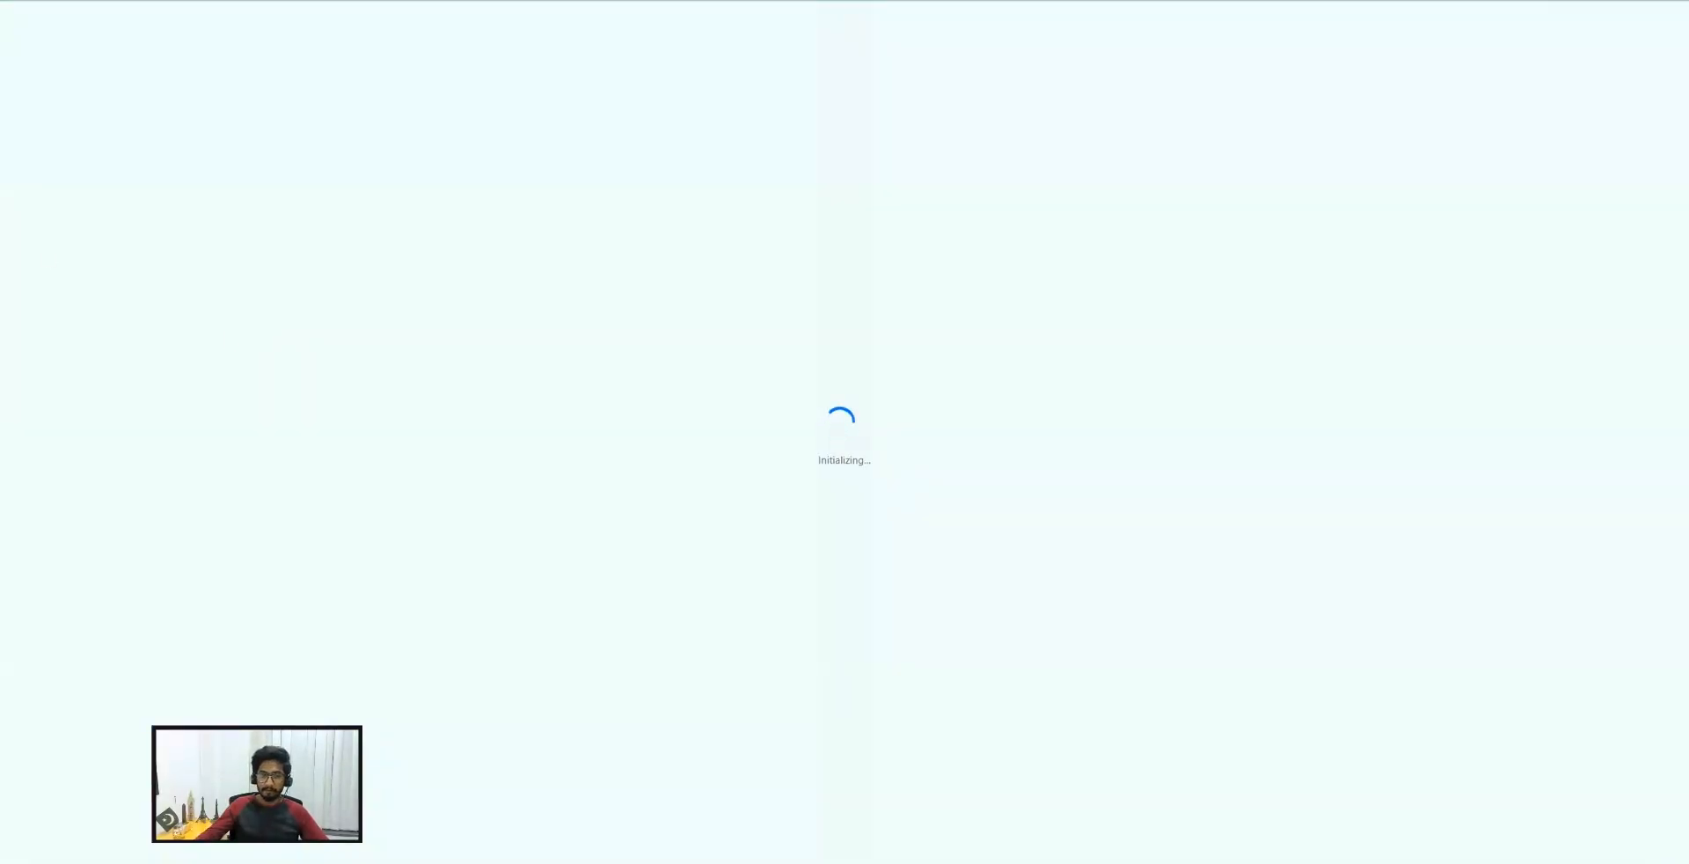
pyautogui.click(837, 223)
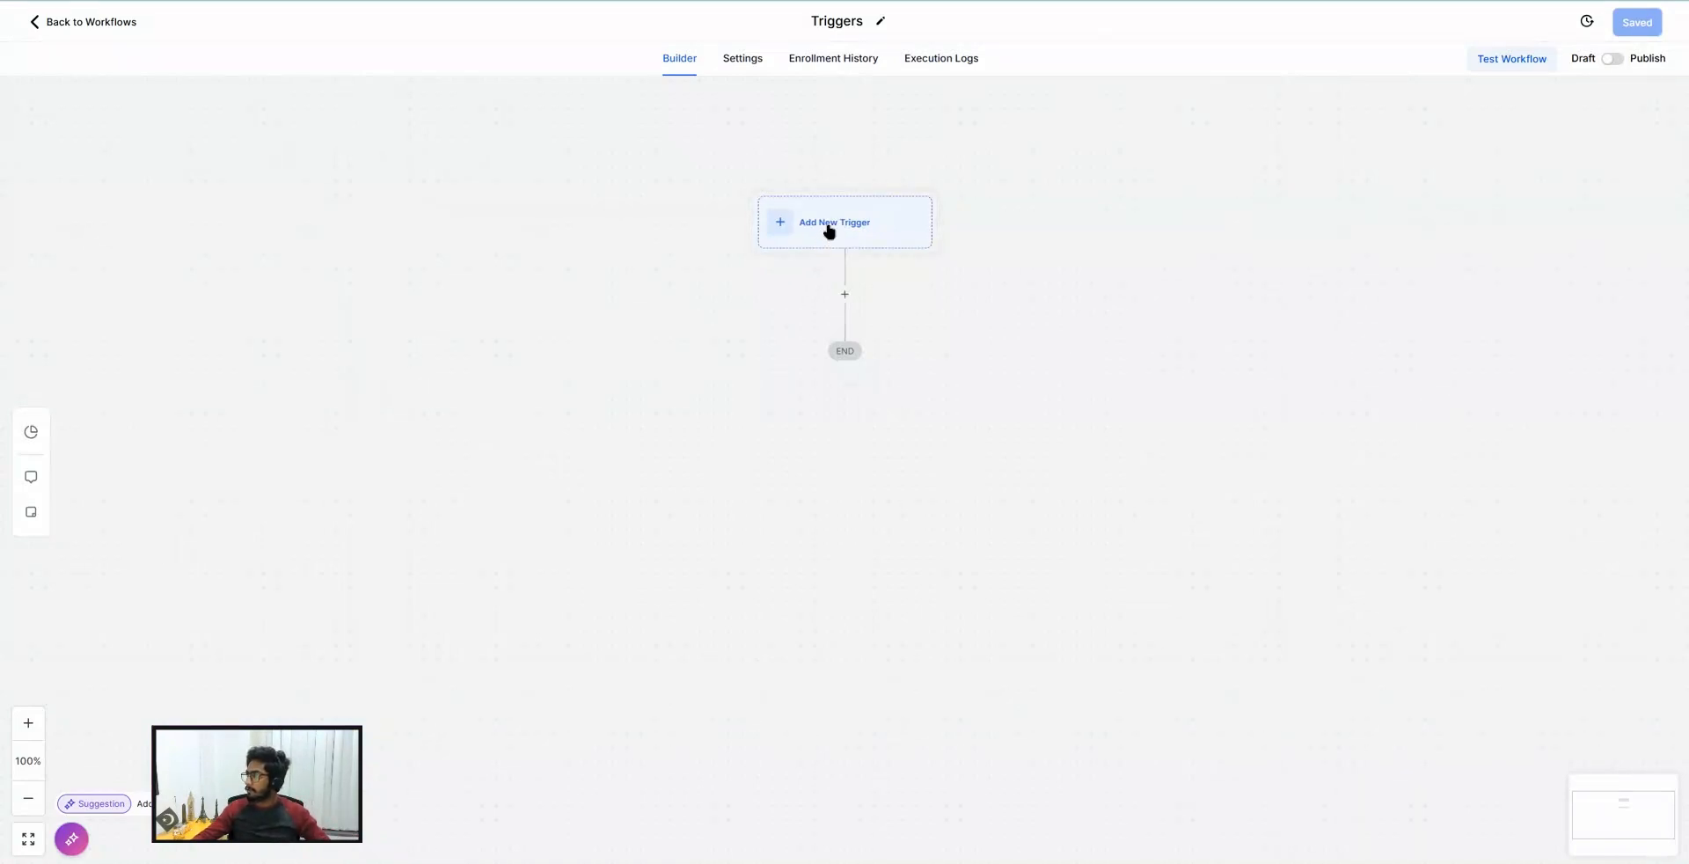
pyautogui.click(826, 226)
pyautogui.scroll(-4, 1337, 458)
pyautogui.scroll(-3, 1350, 481)
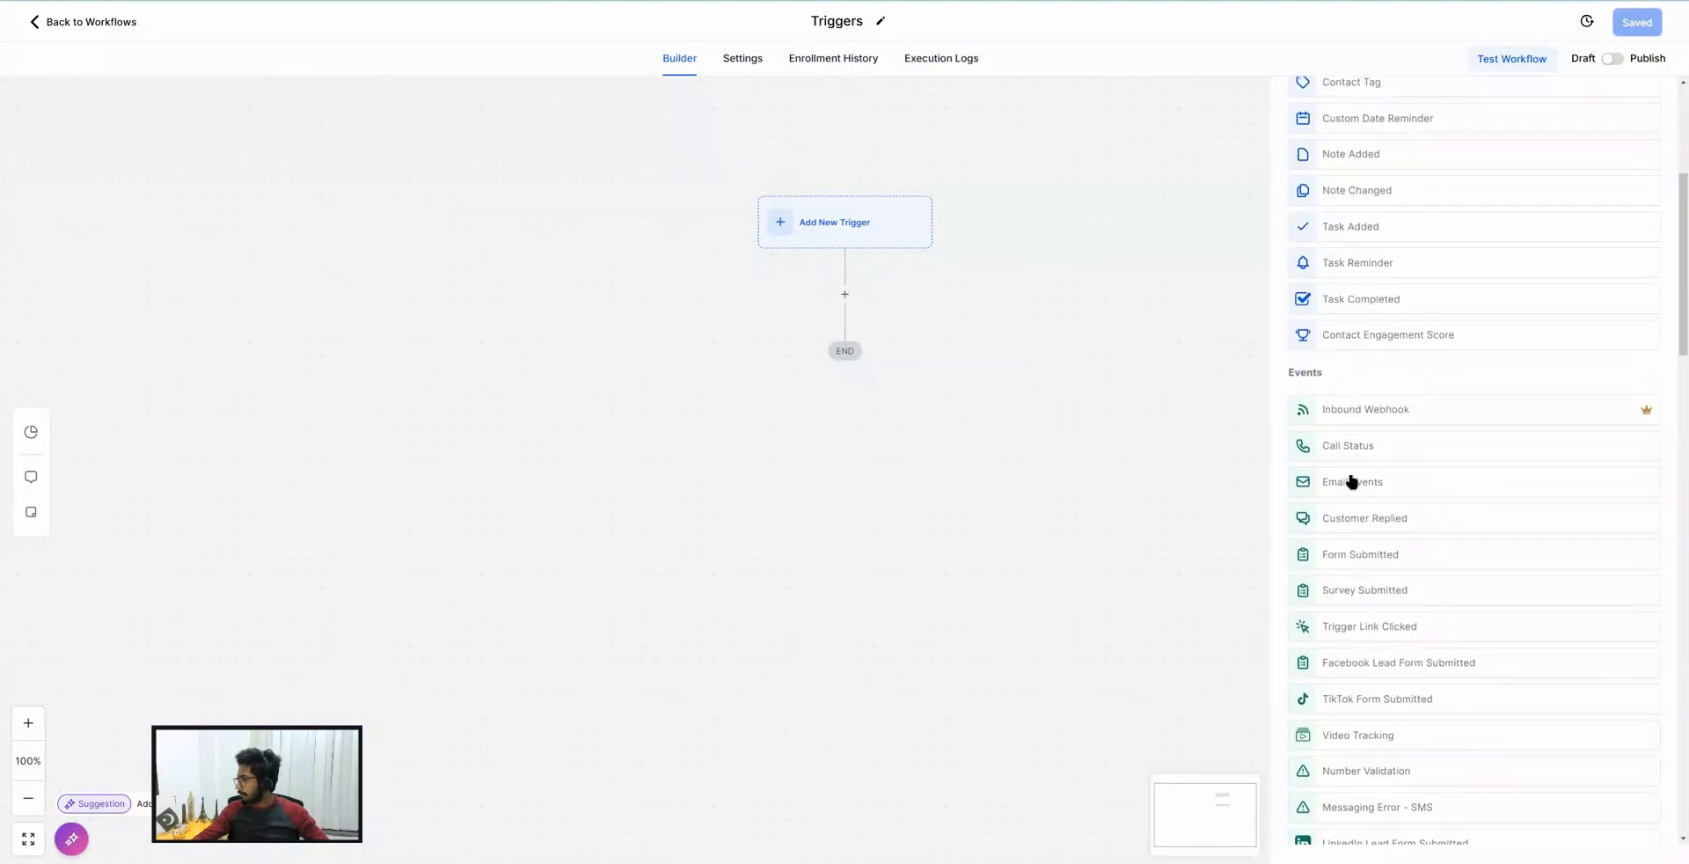
pyautogui.click(1374, 514)
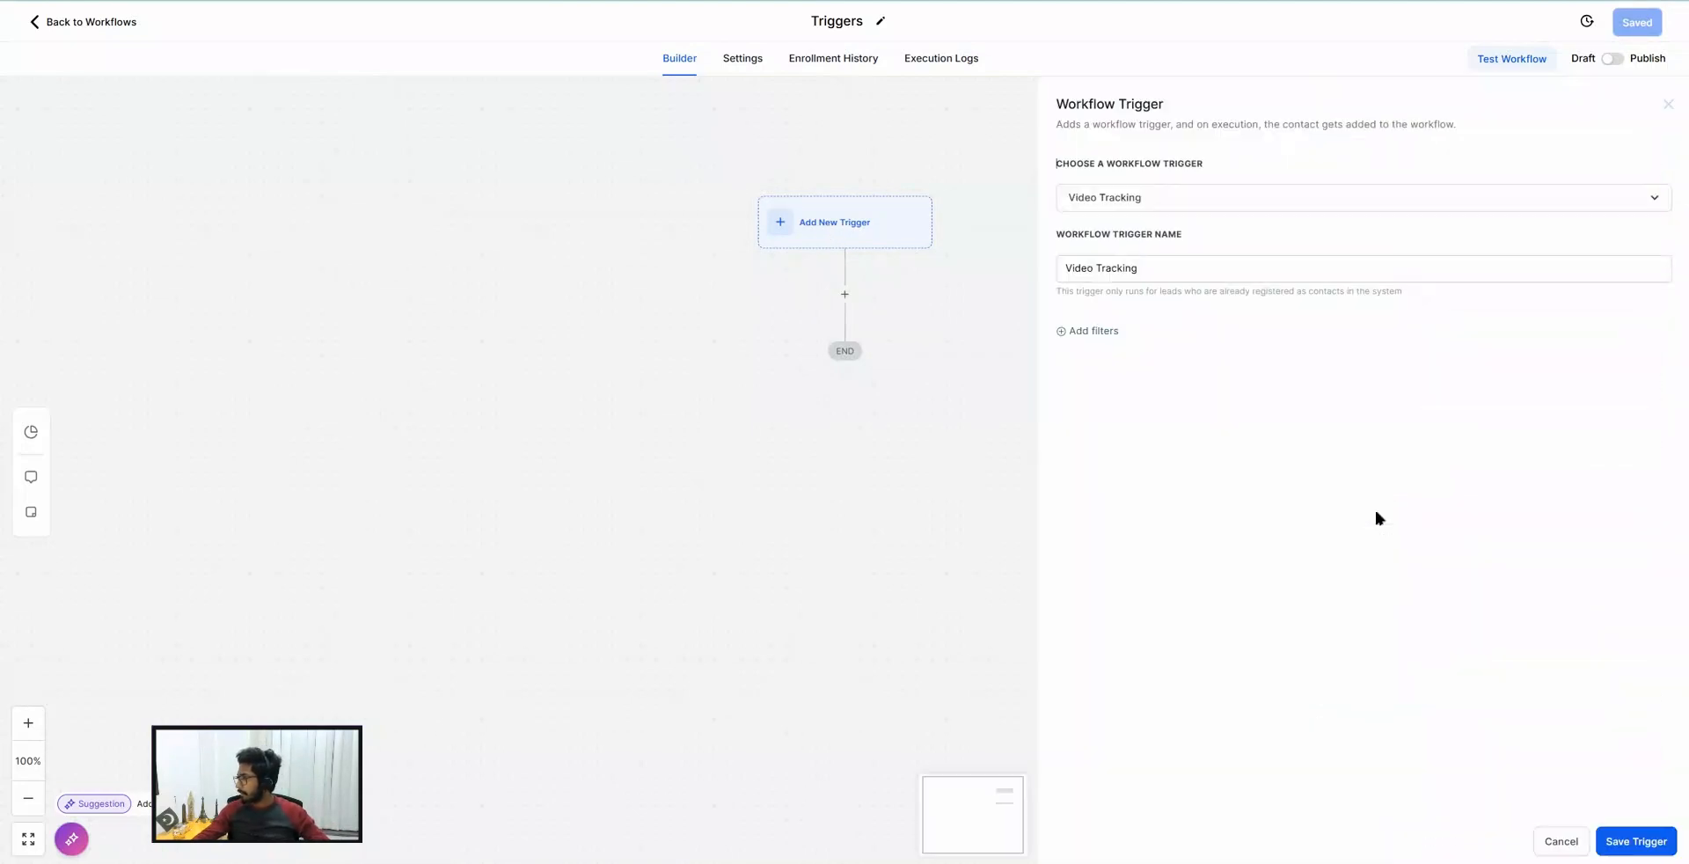
# Add a Funnel filter to the trigger with "Is any of" and the Dentist - Free Teeth Whitening Funnel.
pyautogui.click(1082, 329)
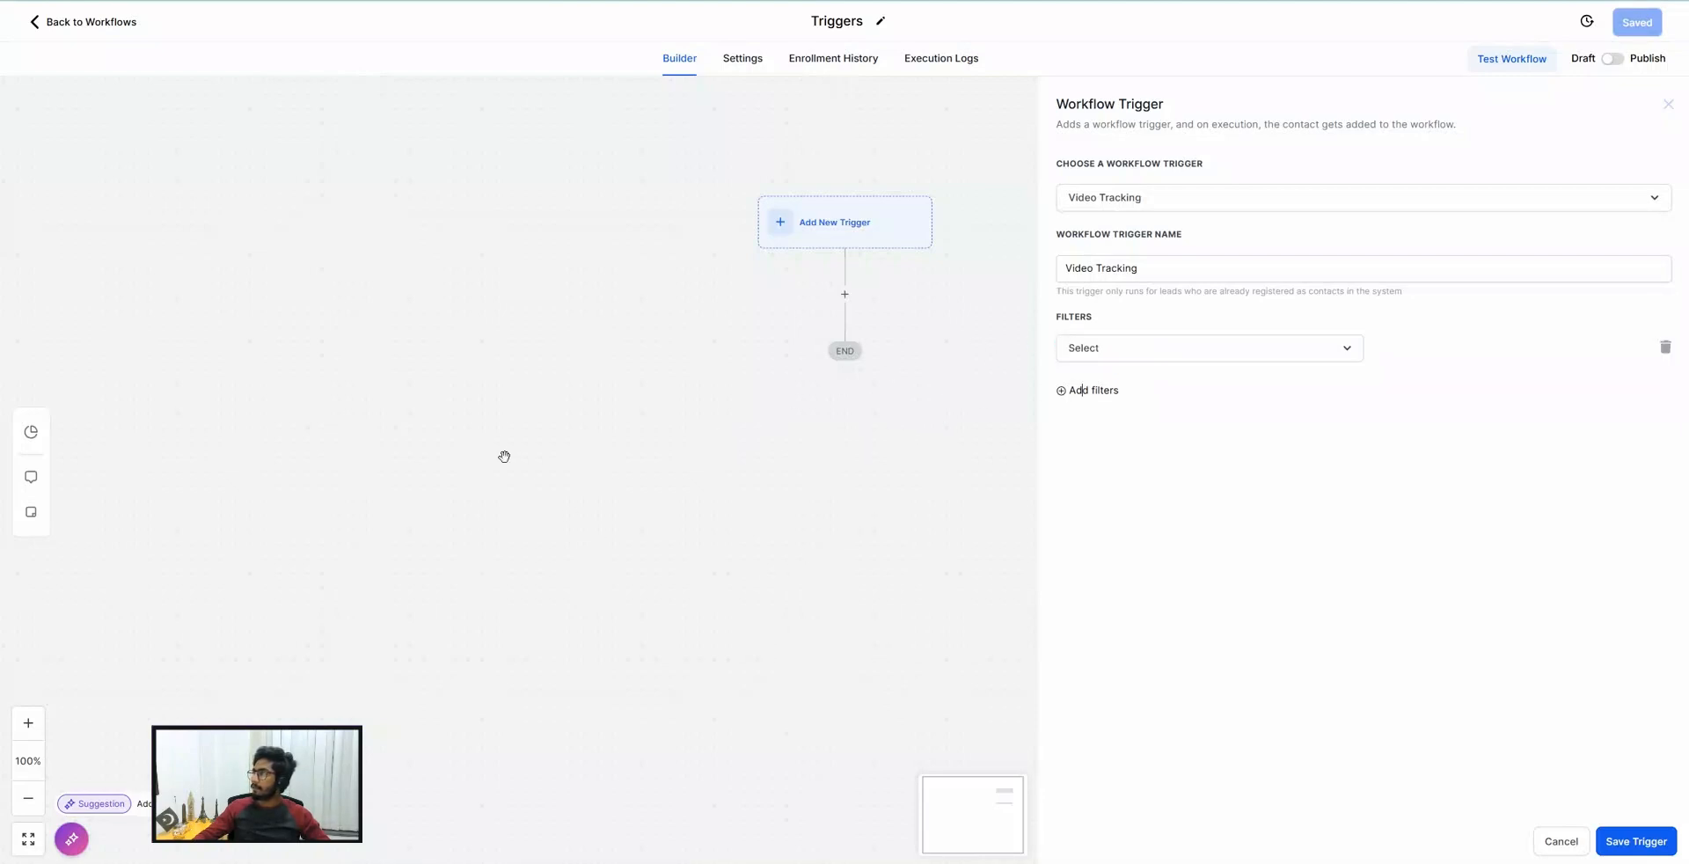
pyautogui.click(1091, 354)
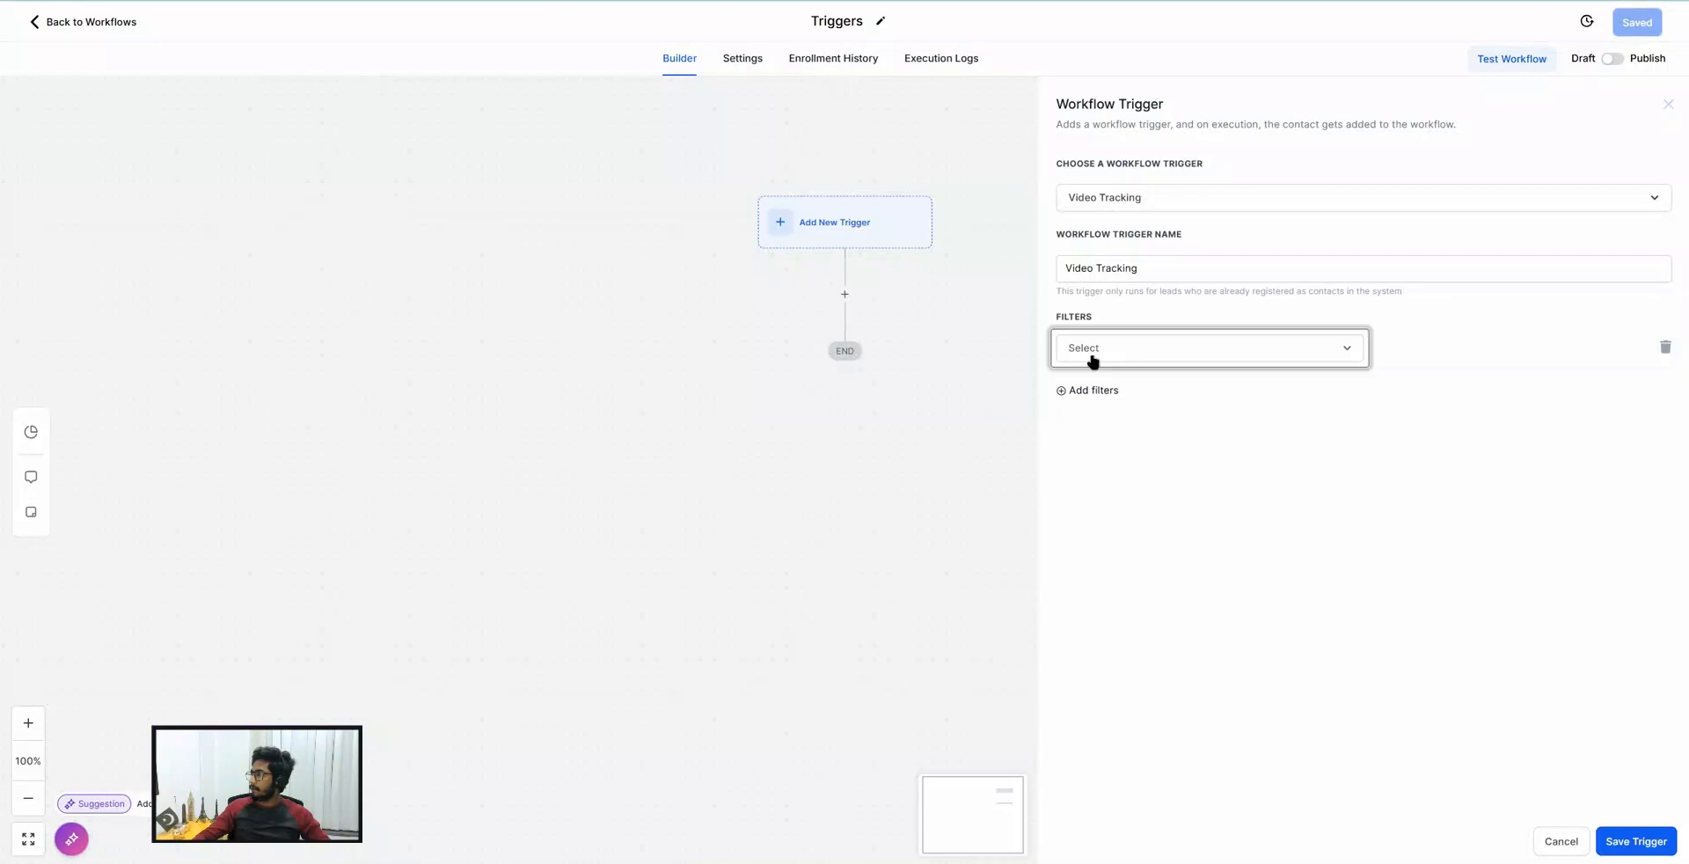
pyautogui.click(1087, 455)
pyautogui.click(1427, 348)
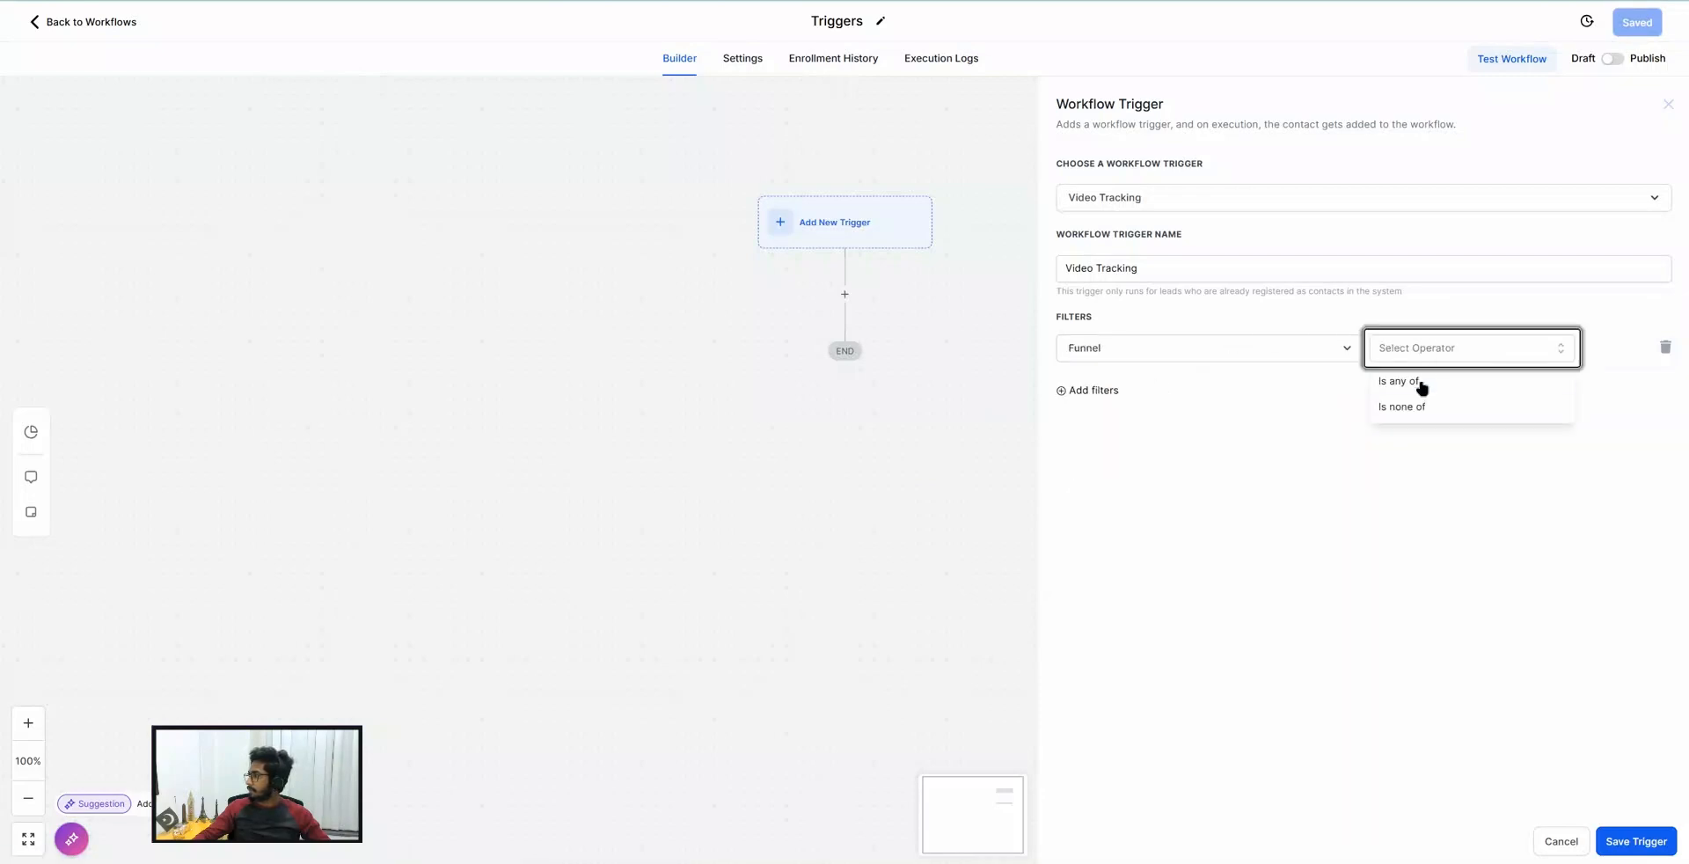
pyautogui.click(1410, 382)
pyautogui.click(1467, 343)
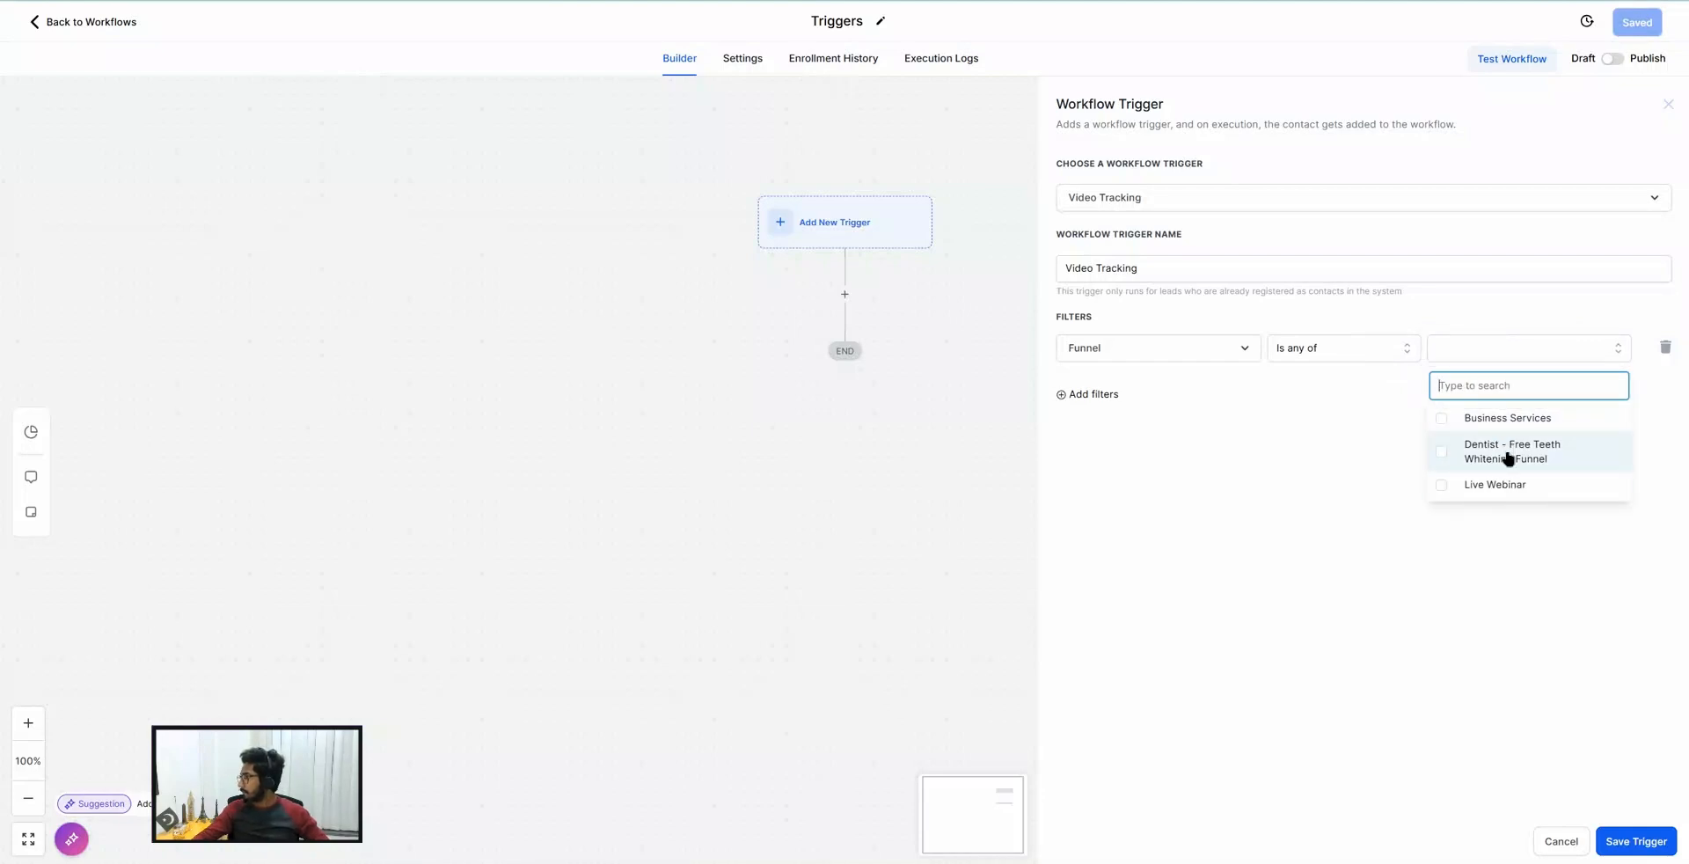
pyautogui.click(1506, 457)
# Add a Video filter with "Is any of" and the file Review Received Automation in GoHighLevel (1).mp4.
pyautogui.click(1115, 402)
pyautogui.click(1108, 407)
pyautogui.click(1087, 501)
pyautogui.click(1447, 398)
pyautogui.click(1395, 436)
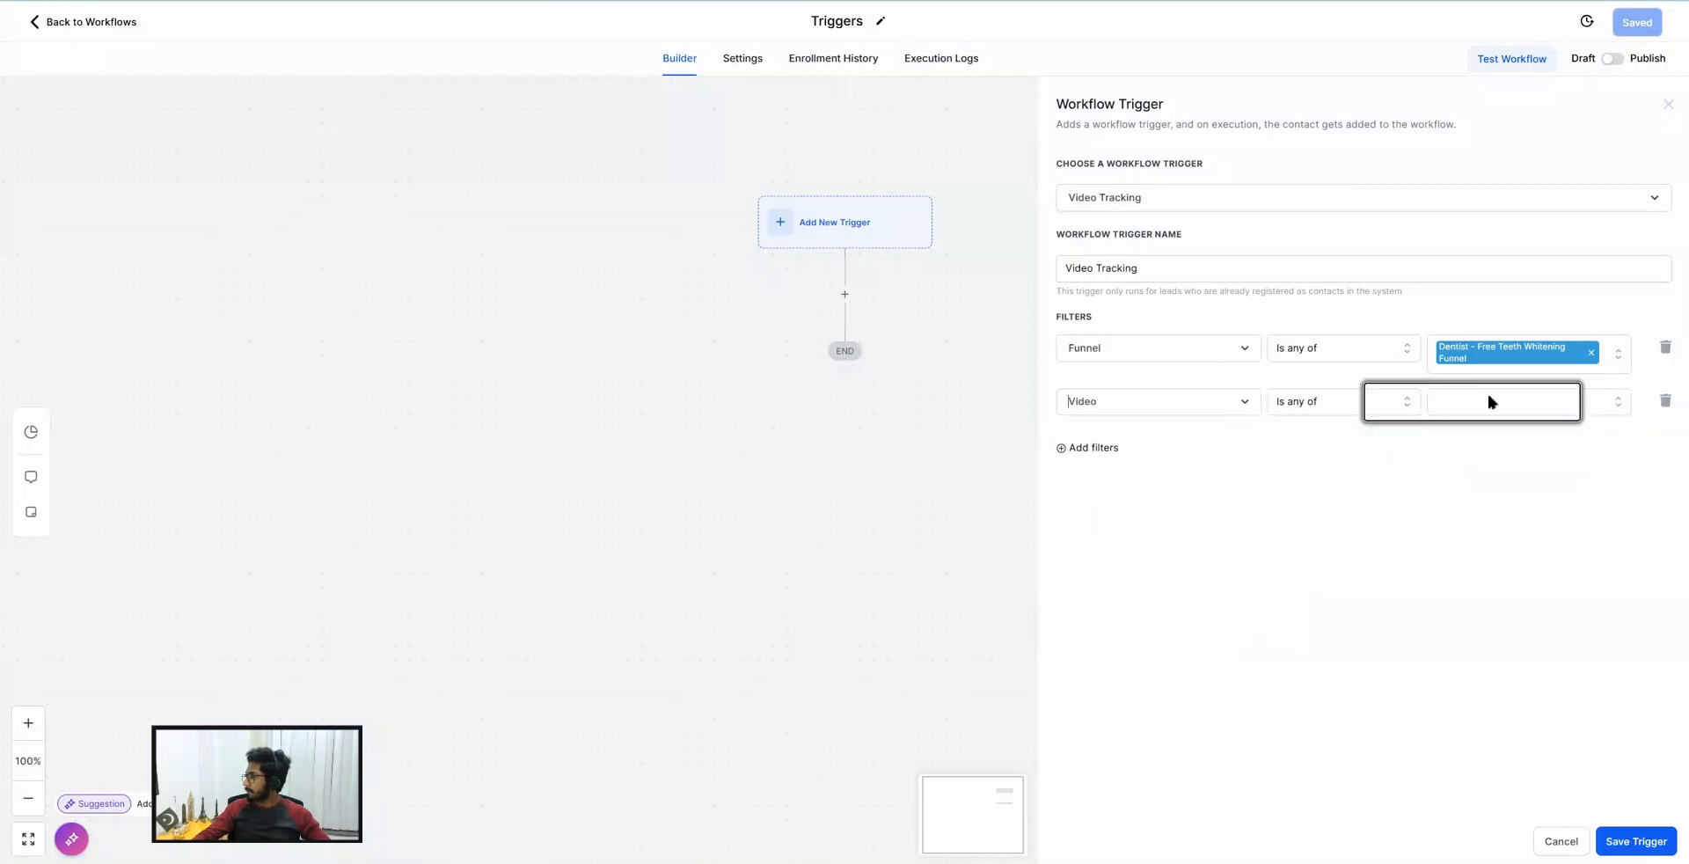
pyautogui.click(1547, 401)
pyautogui.click(1511, 483)
# Add a Video duration (%) filter with "Greater than or Equal to" and the value 50.
pyautogui.click(1100, 448)
pyautogui.click(1101, 466)
pyautogui.click(1118, 556)
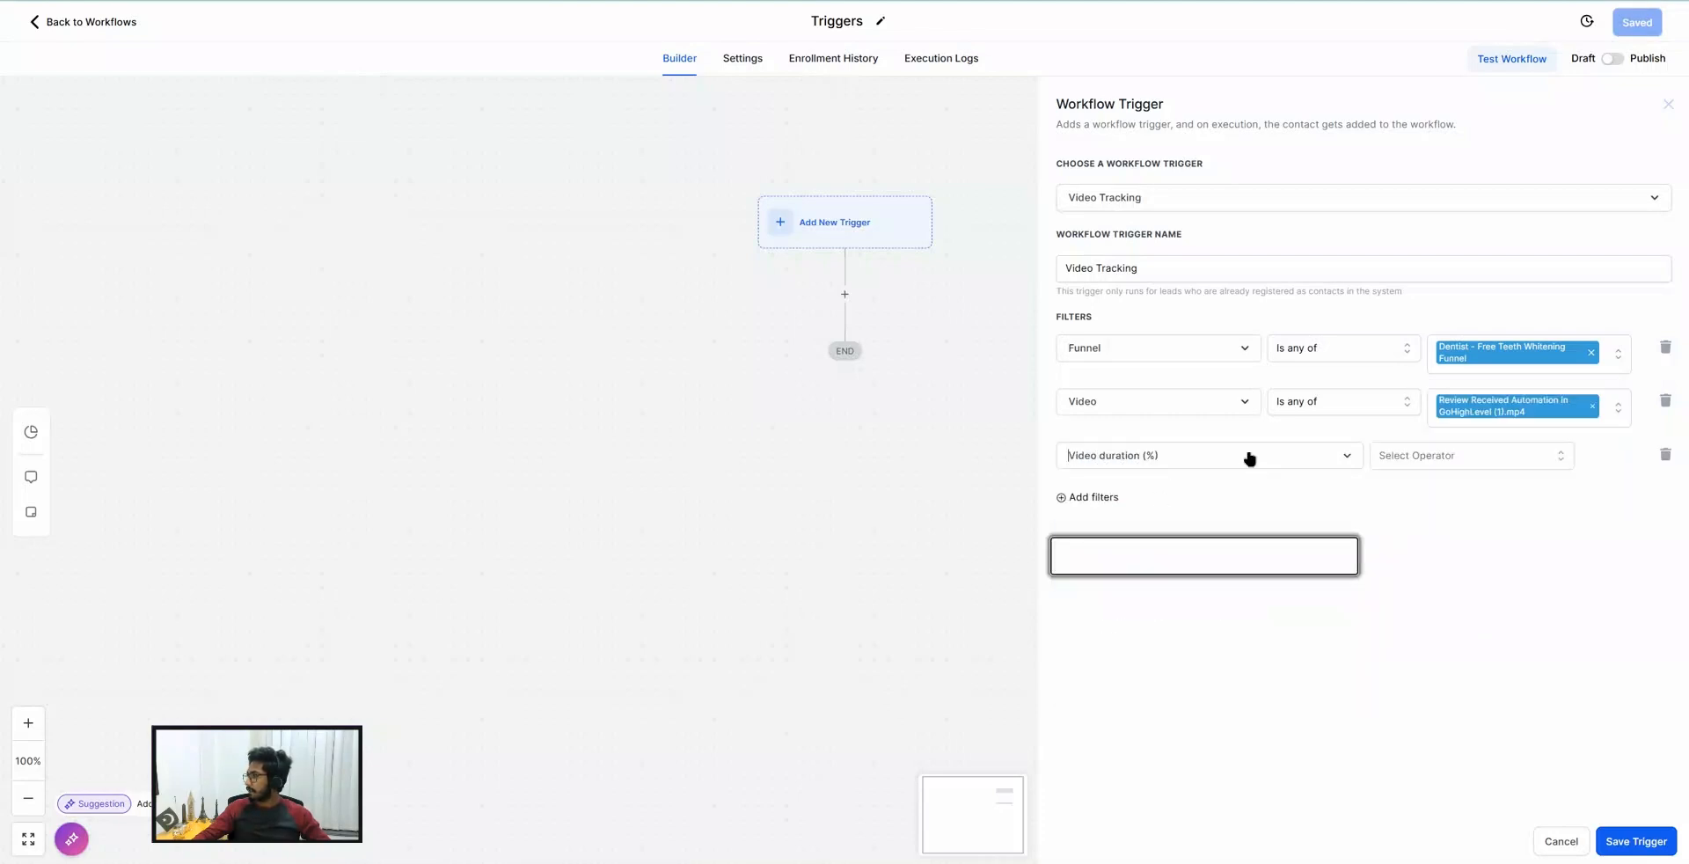
pyautogui.click(1421, 457)
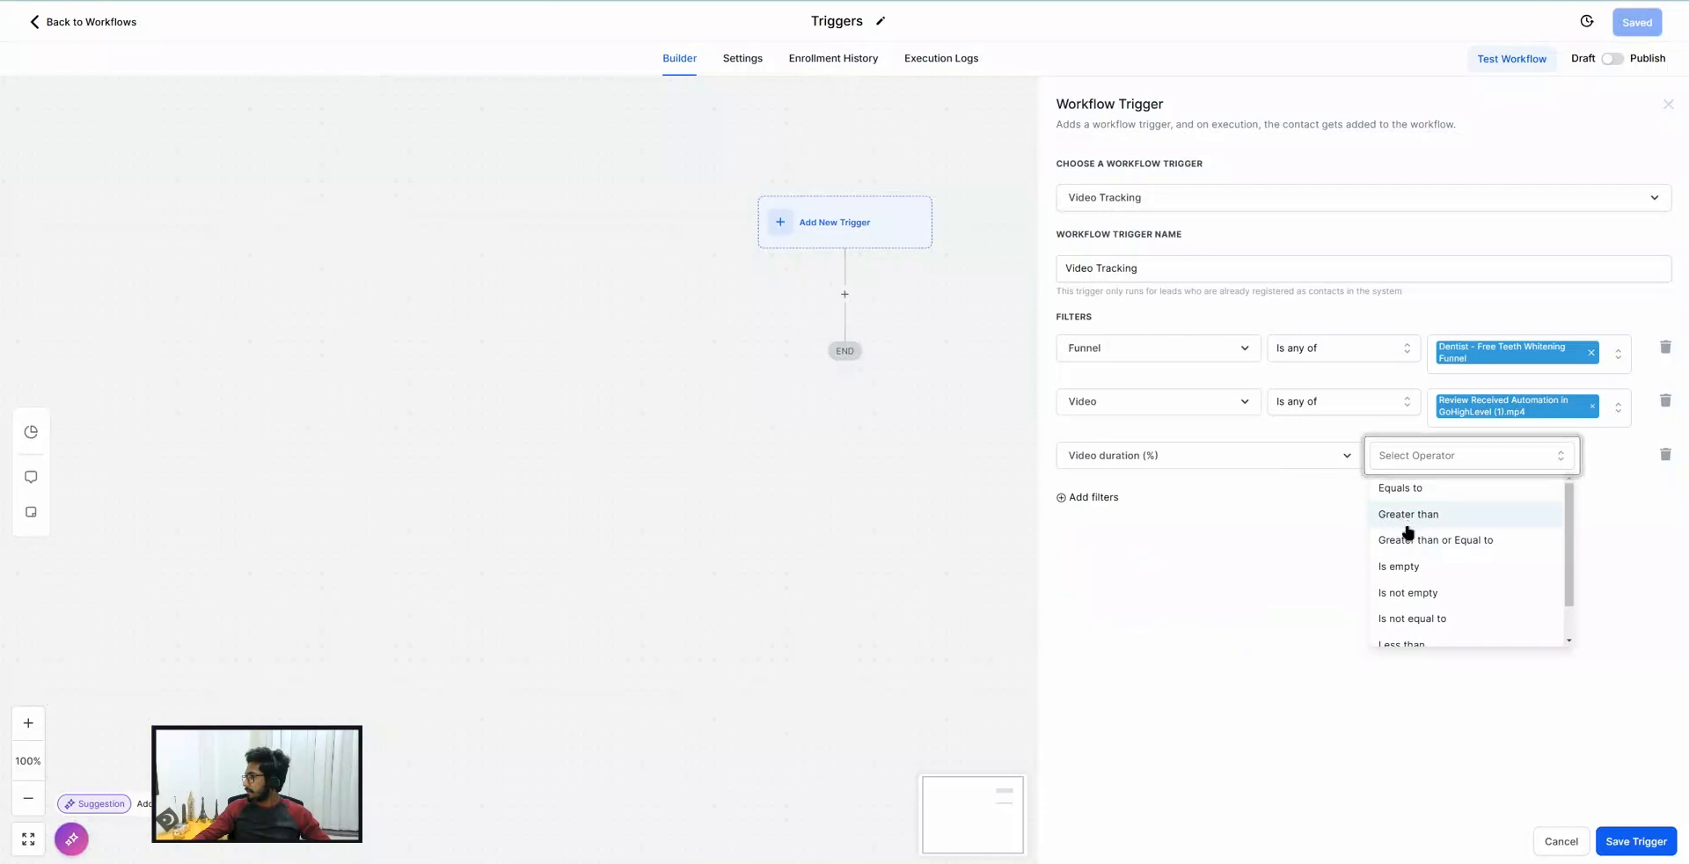
pyautogui.click(1434, 539)
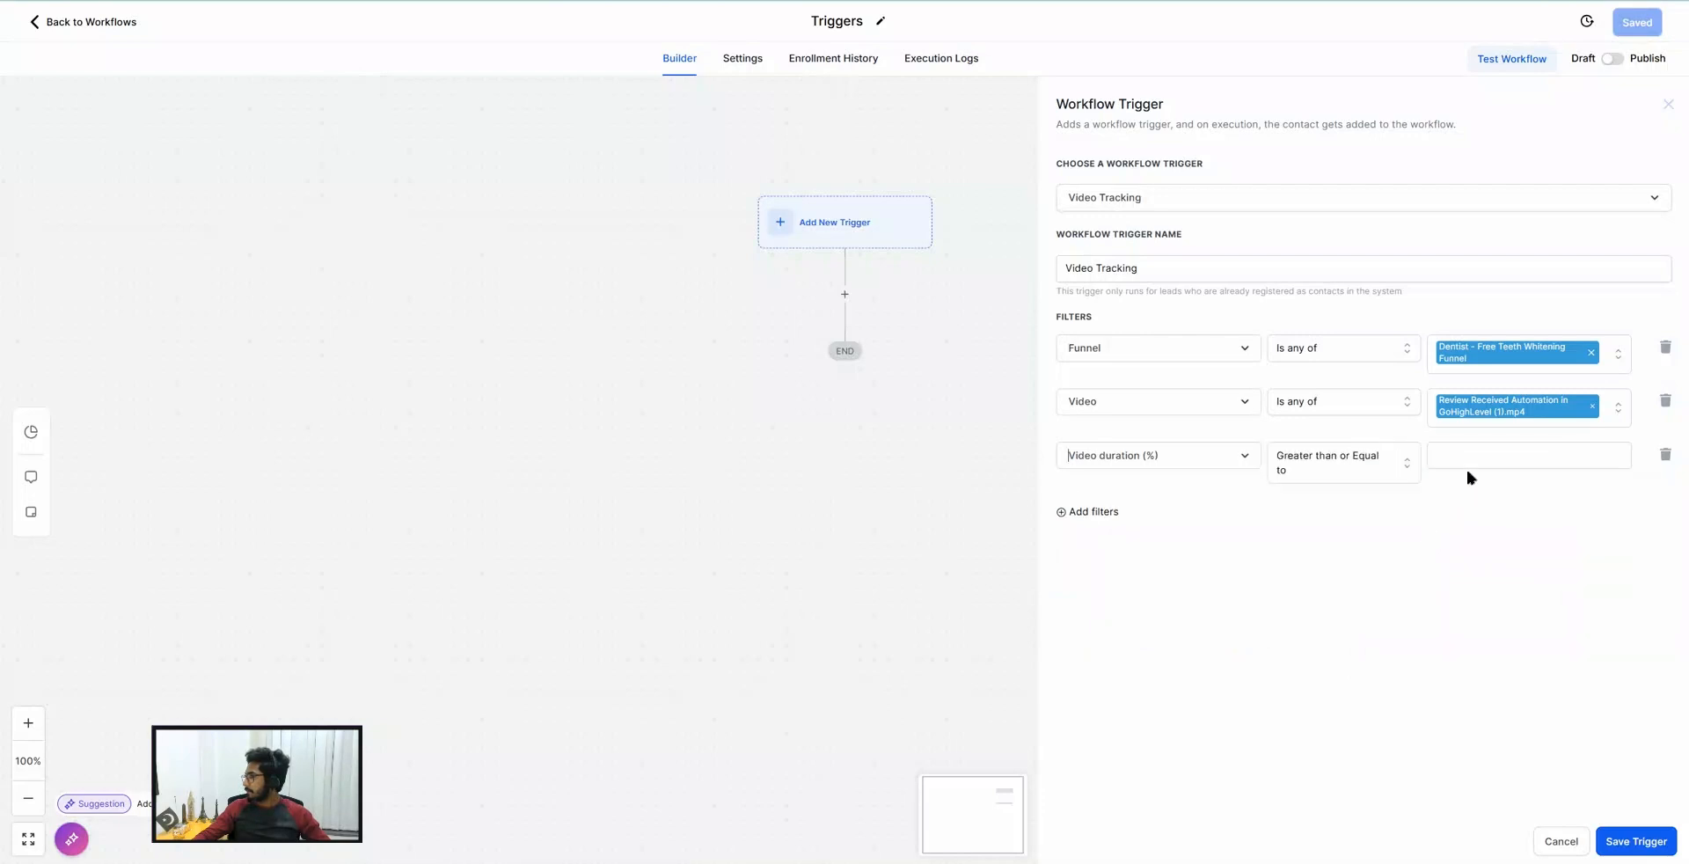
pyautogui.click(1469, 457)
pyautogui.write('50')
pyautogui.click(1379, 580)
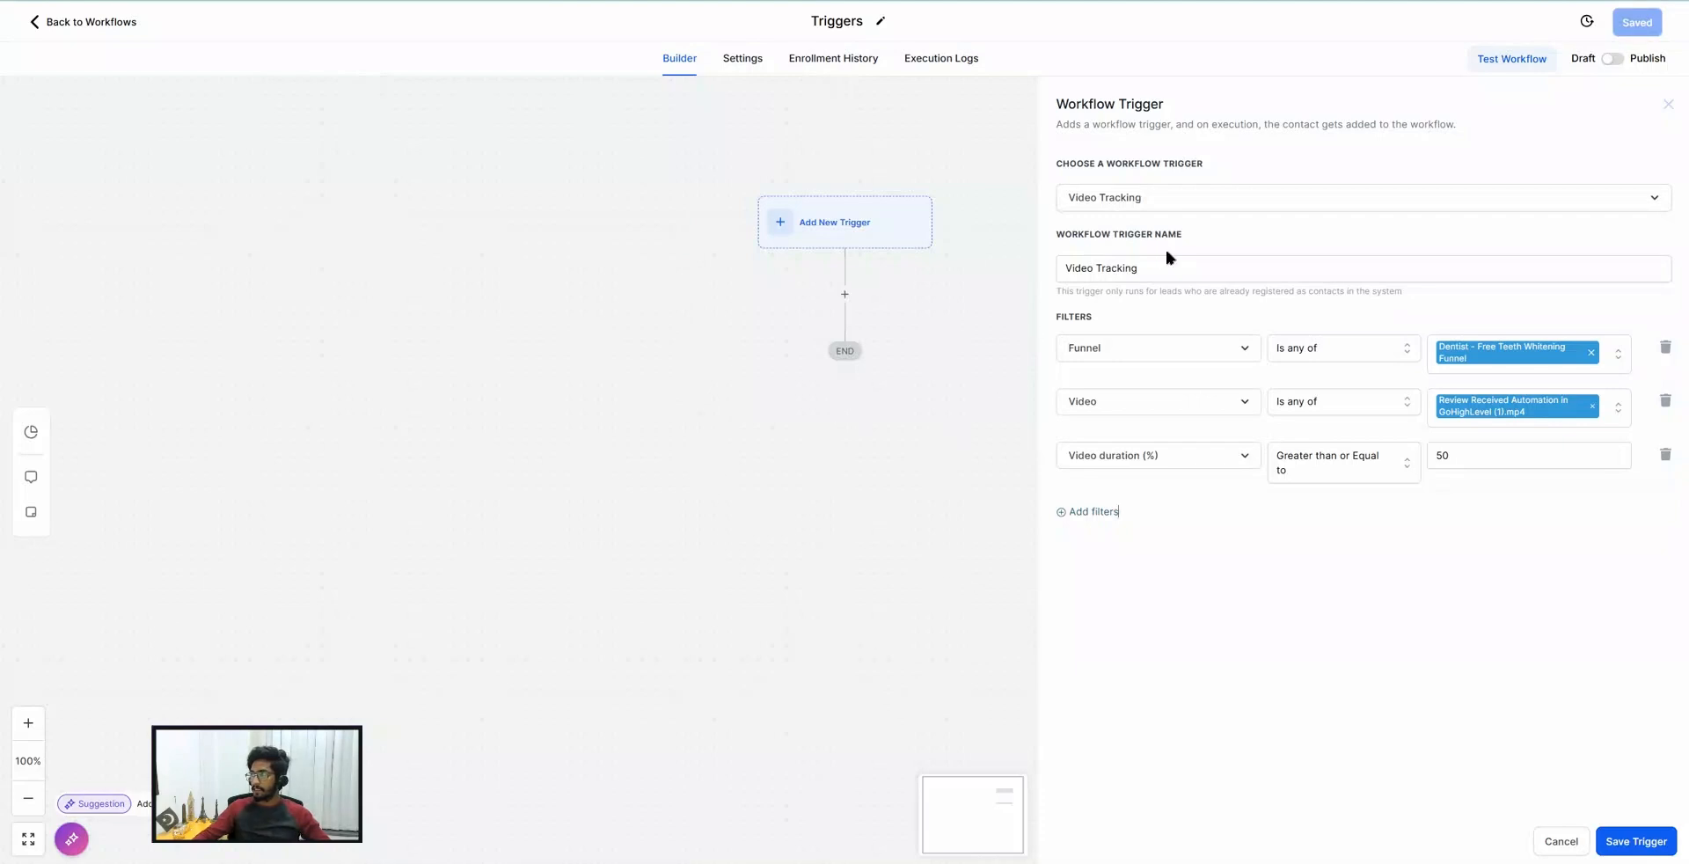
# Change the workflow trigger type to Appointment Status.
pyautogui.click(1112, 270)
pyautogui.click(1089, 195)
pyautogui.scroll(-10, 1120, 396)
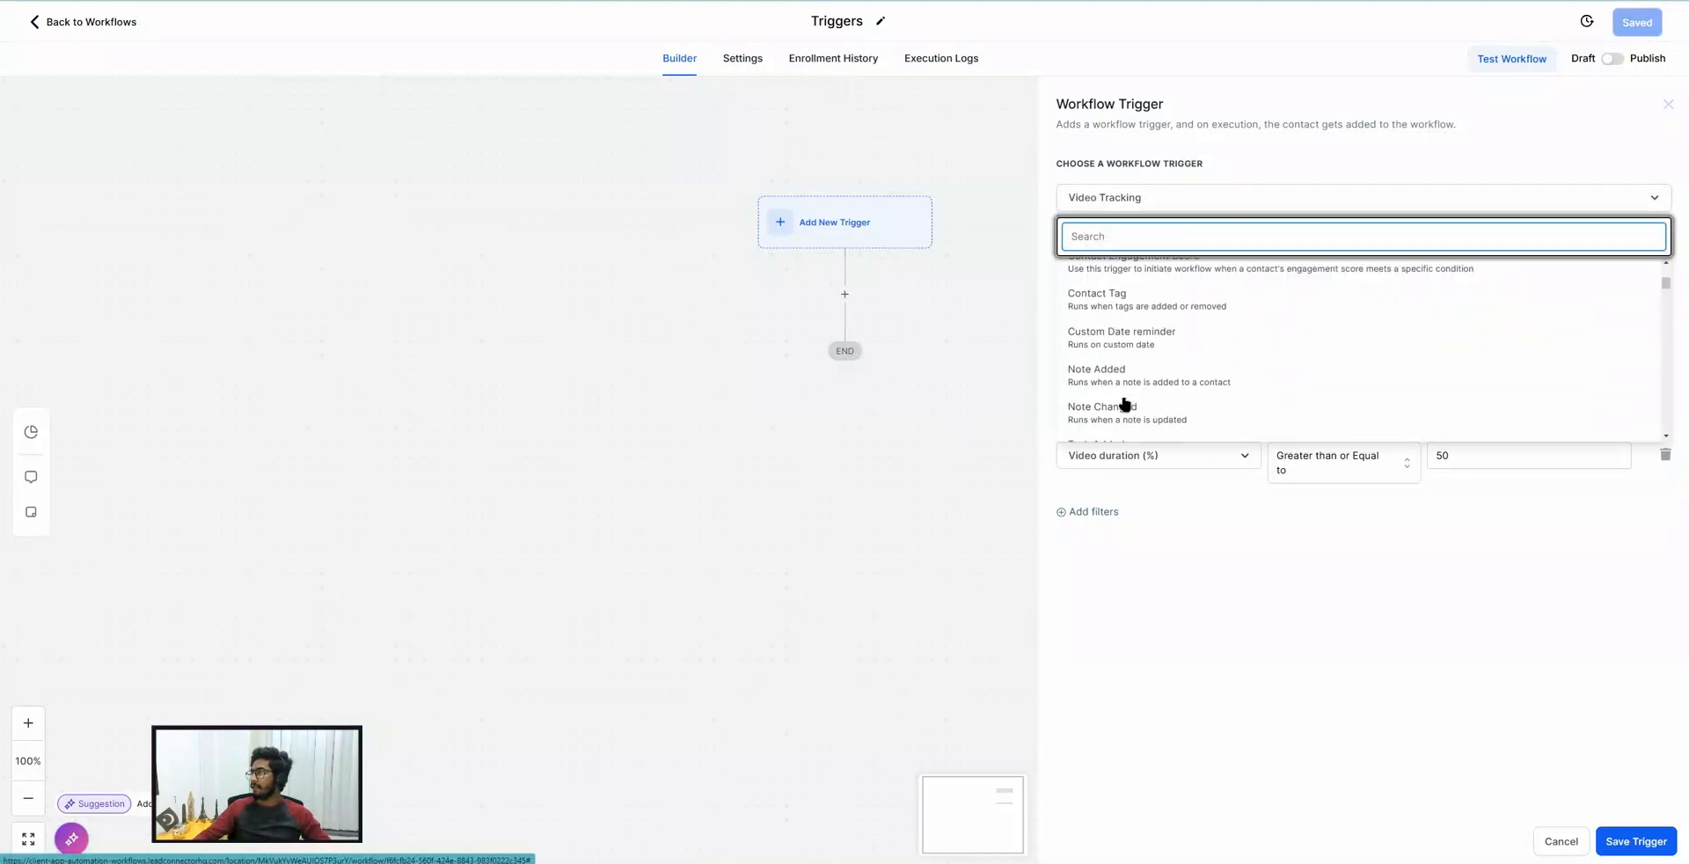
pyautogui.scroll(-5, 1124, 403)
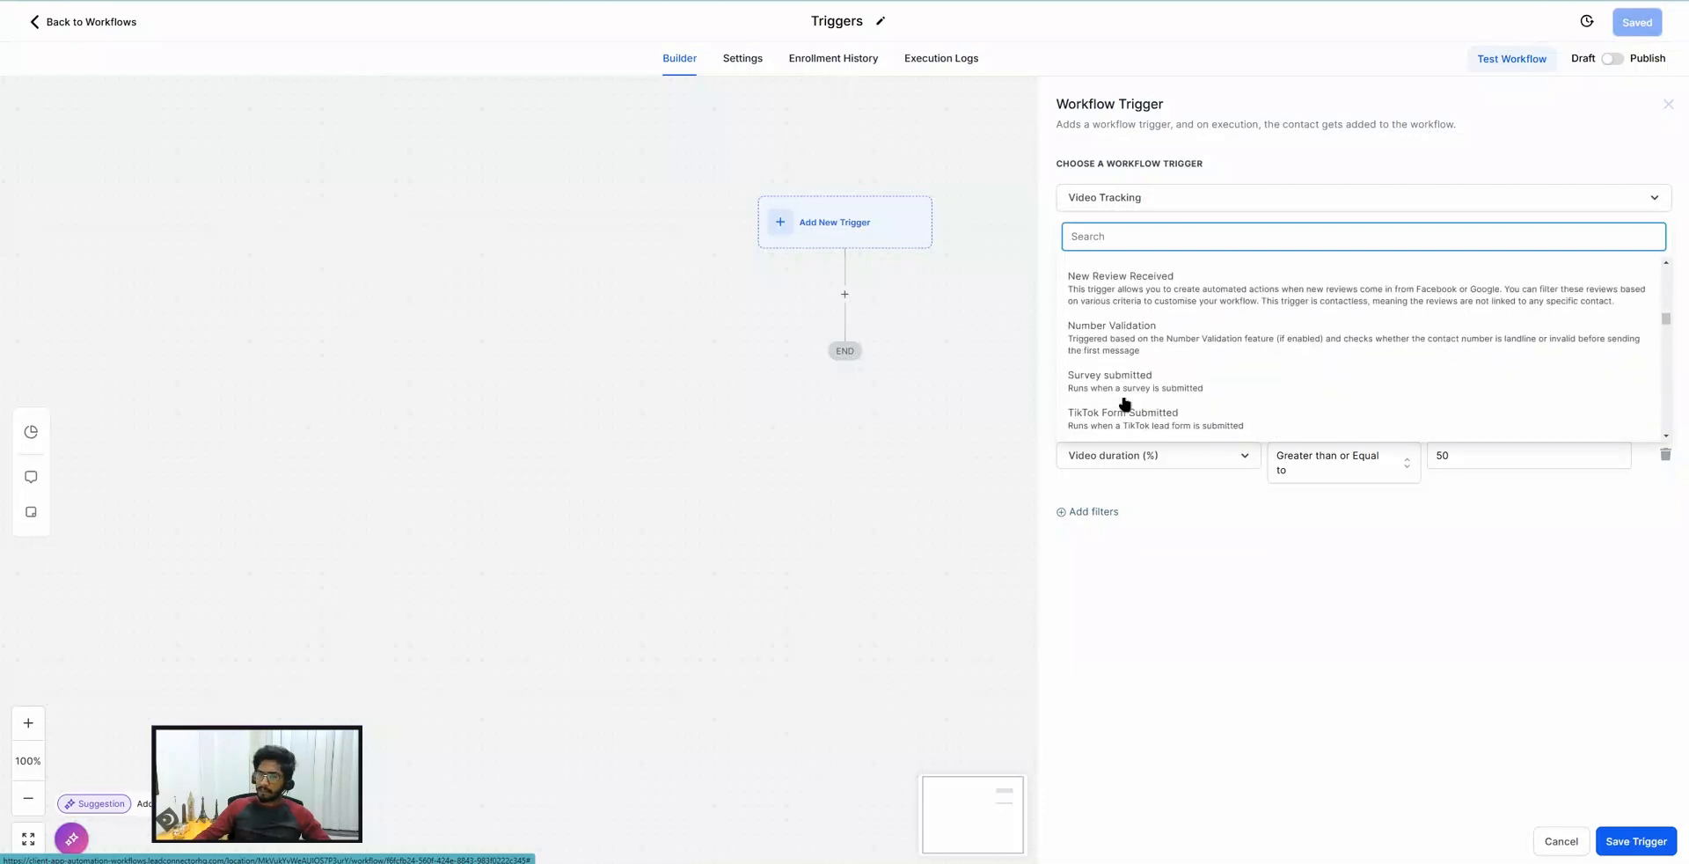
pyautogui.scroll(-5, 1124, 403)
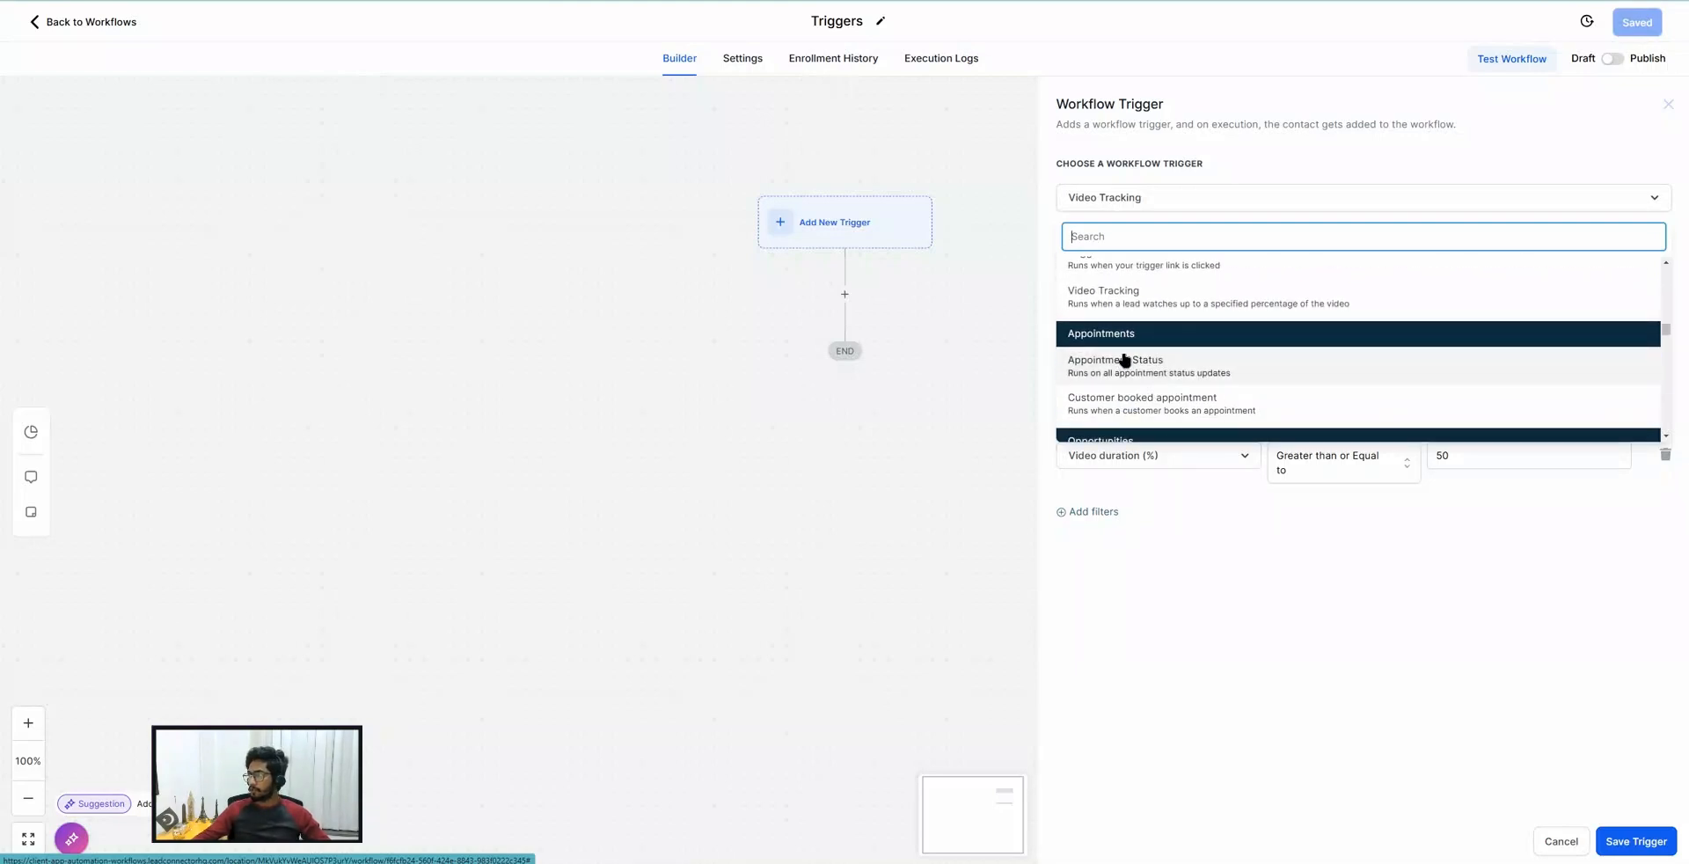
pyautogui.scroll(-1, 1124, 359)
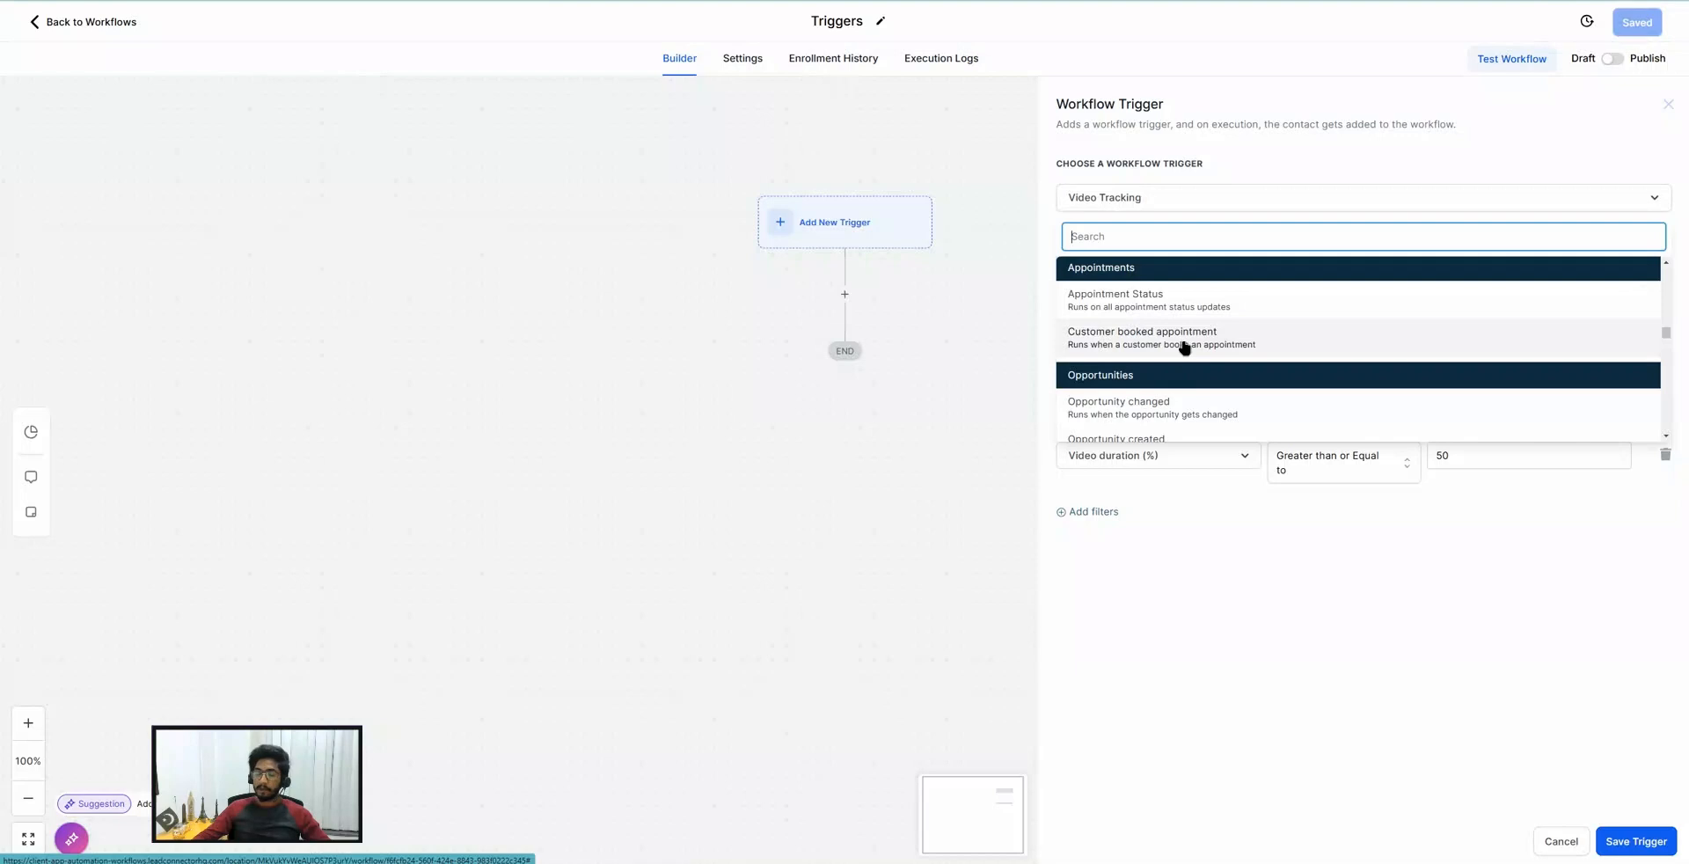
pyautogui.click(1131, 307)
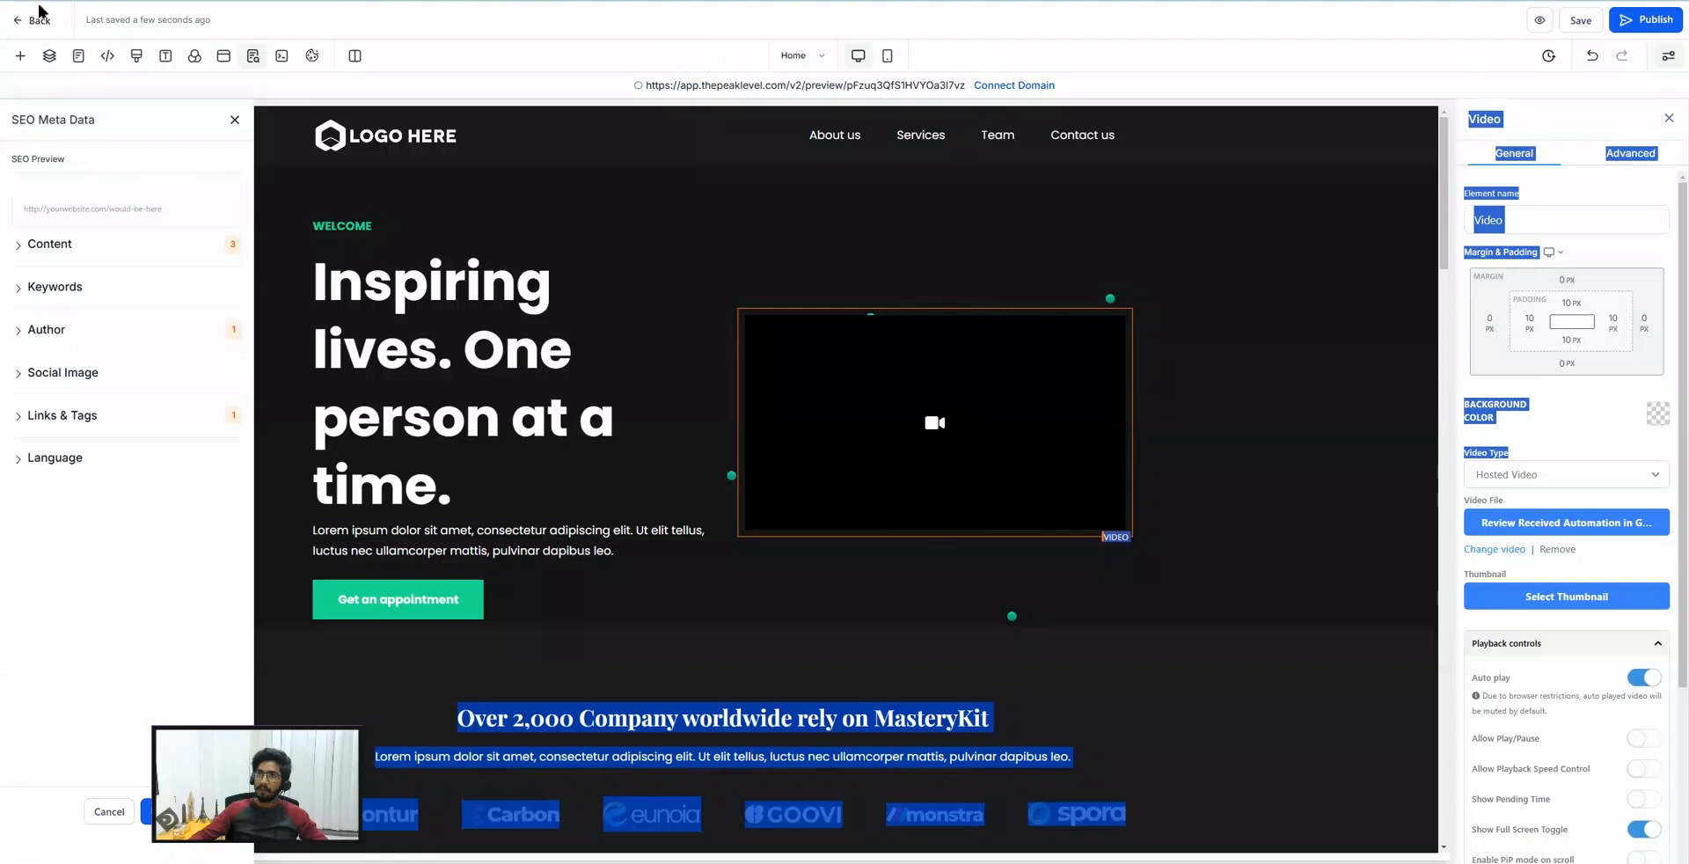
# Leave the funnel page editor, open the first contact's record in Contacts, and dismiss the billing warning.
pyautogui.click(40, 18)
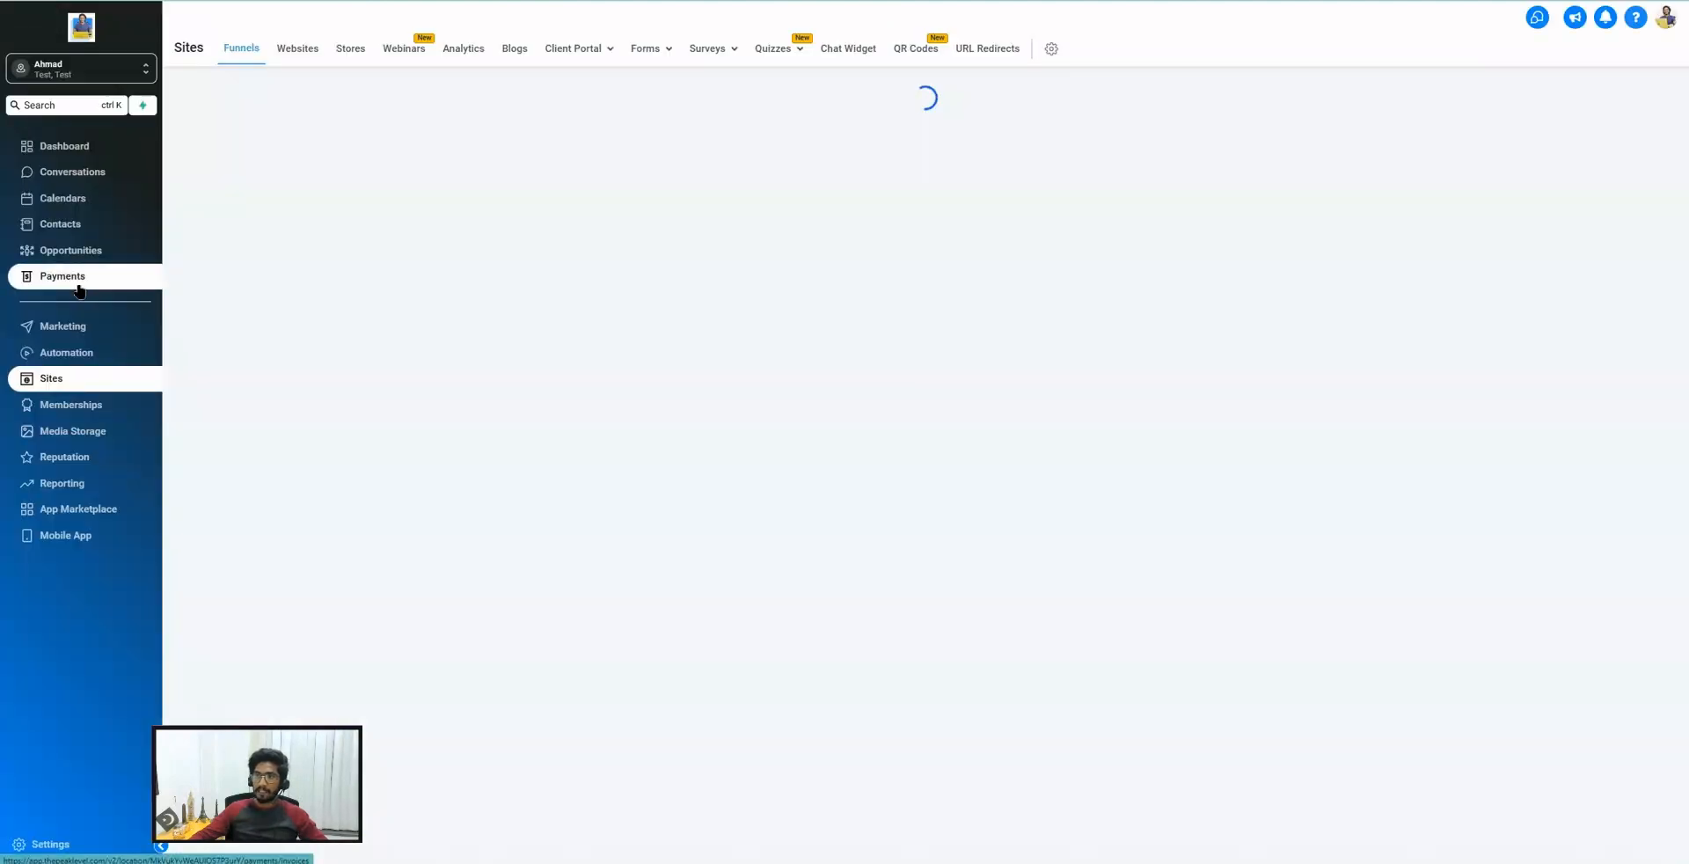
pyautogui.click(58, 227)
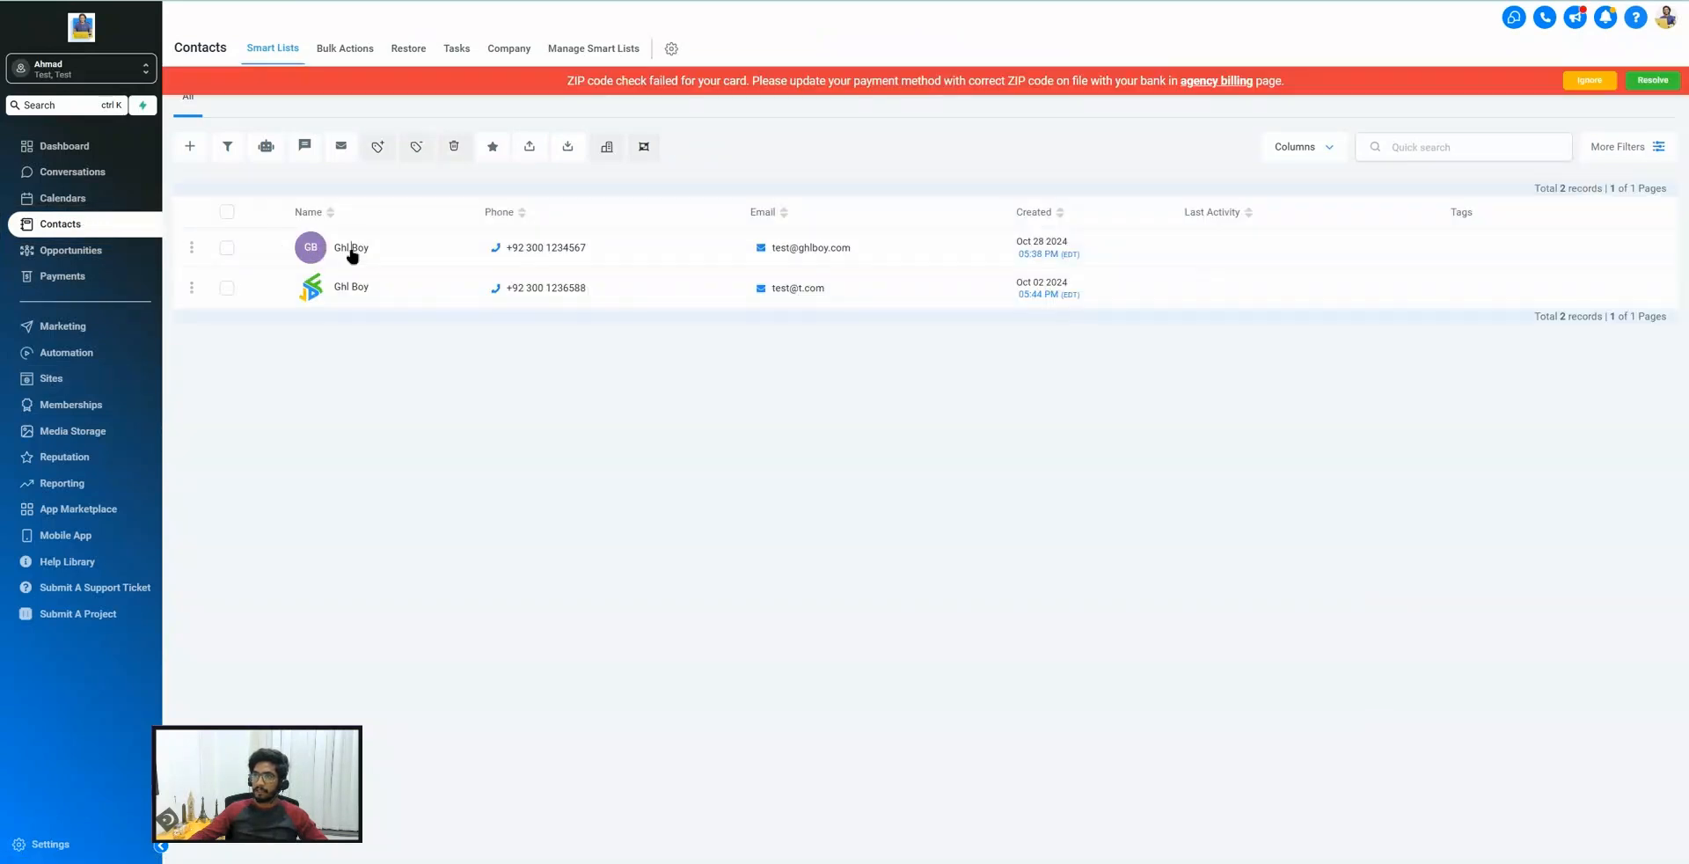
pyautogui.click(351, 250)
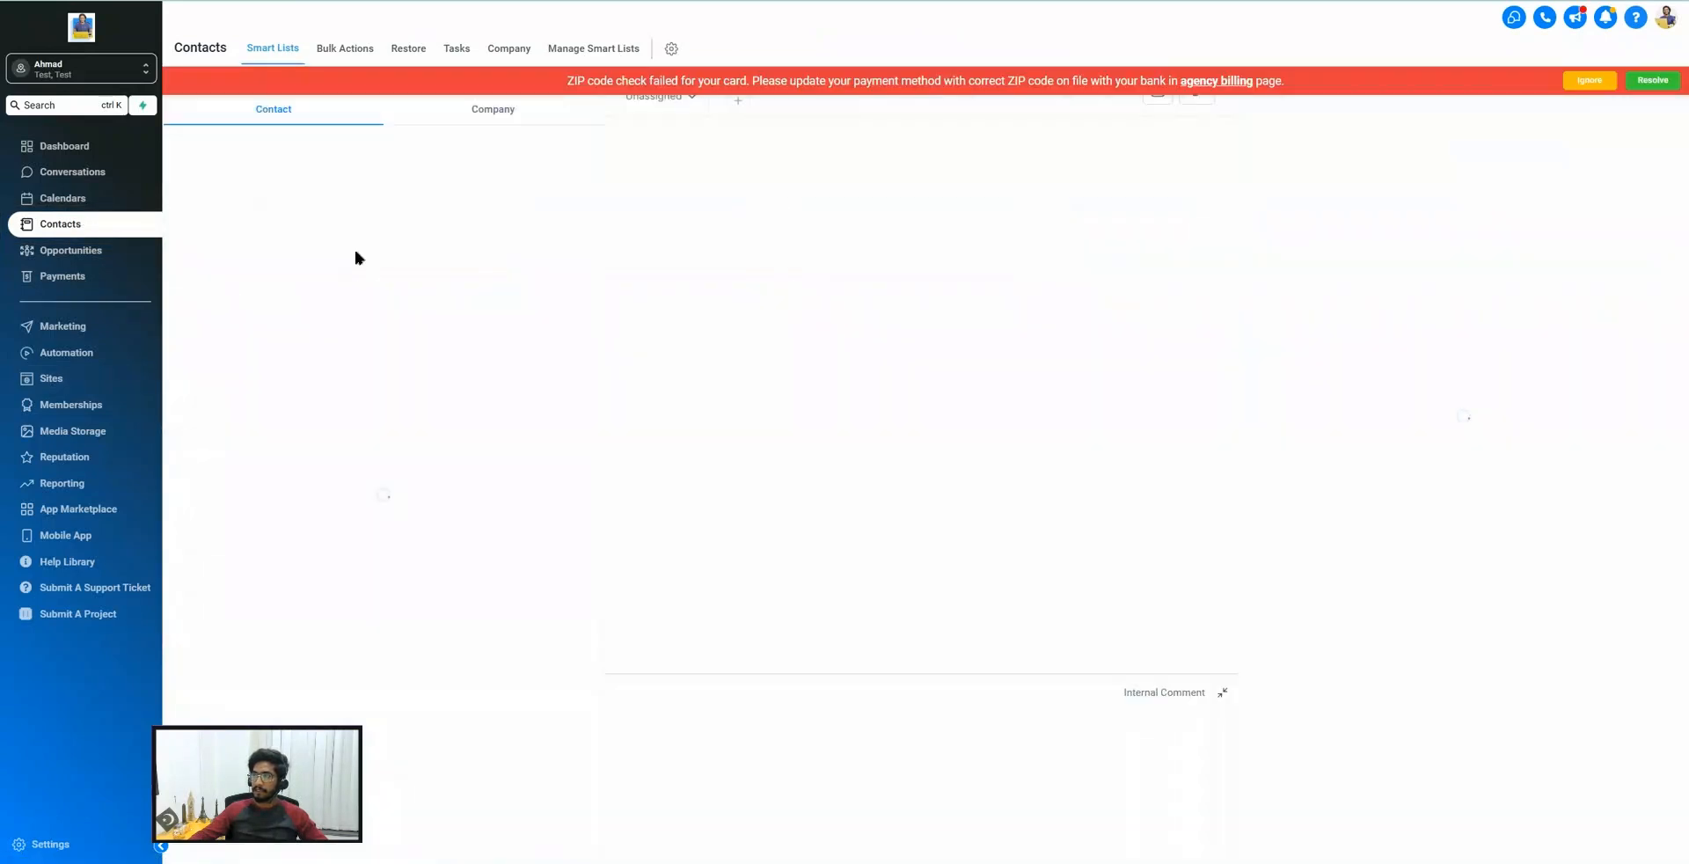
pyautogui.click(1589, 77)
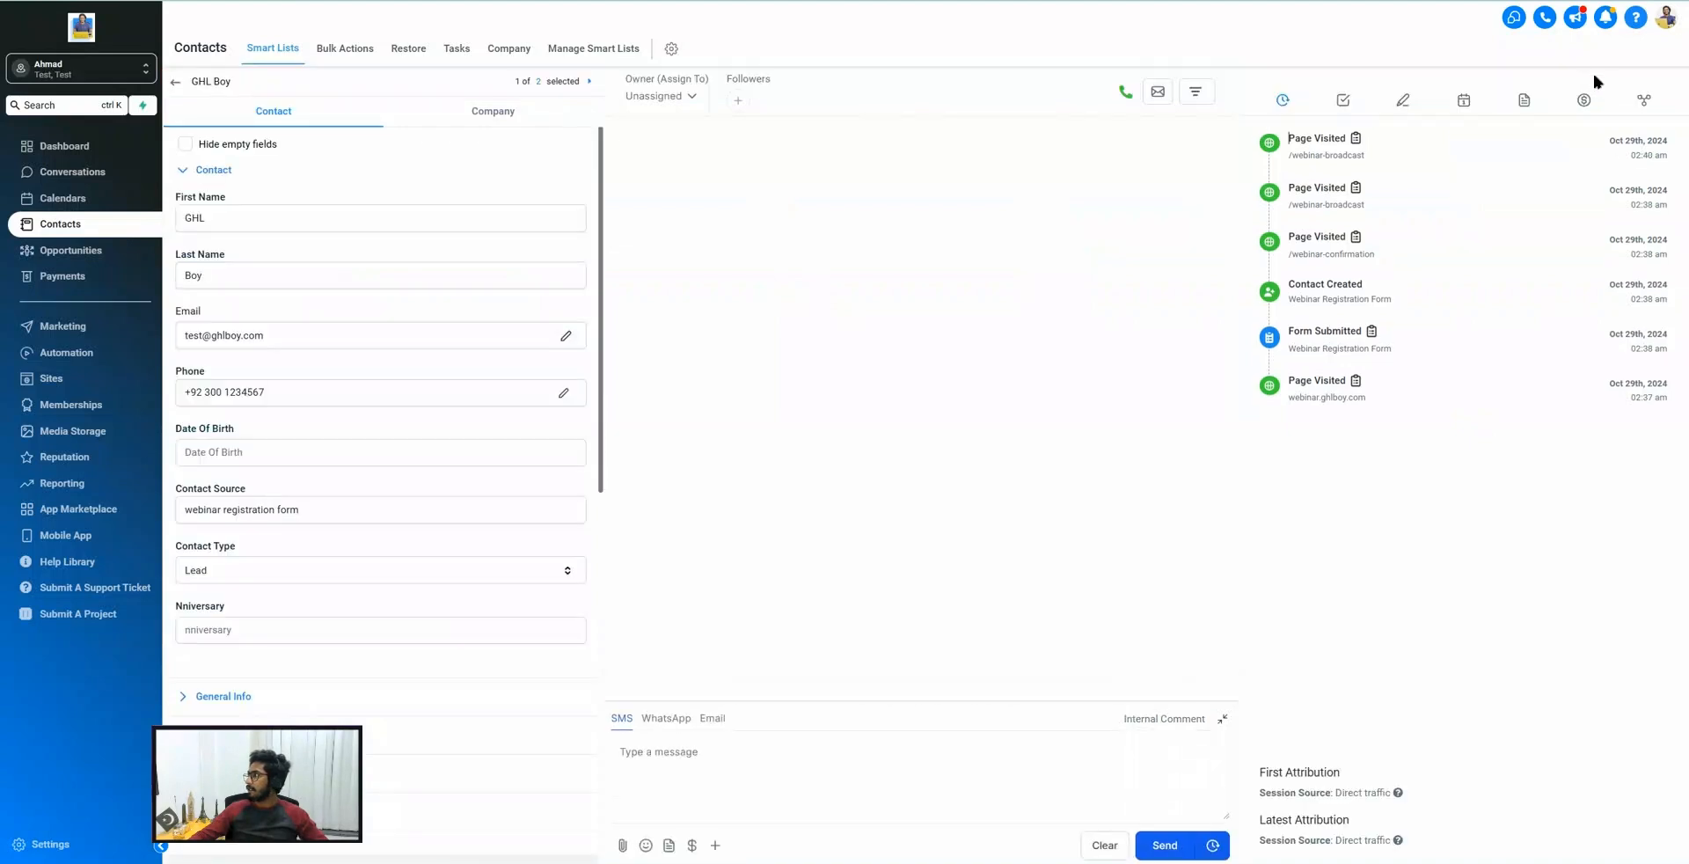
# View the contact's appointments, and add an "Appointment status is" filter set to confirmed in the workflow trigger.
pyautogui.click(1463, 102)
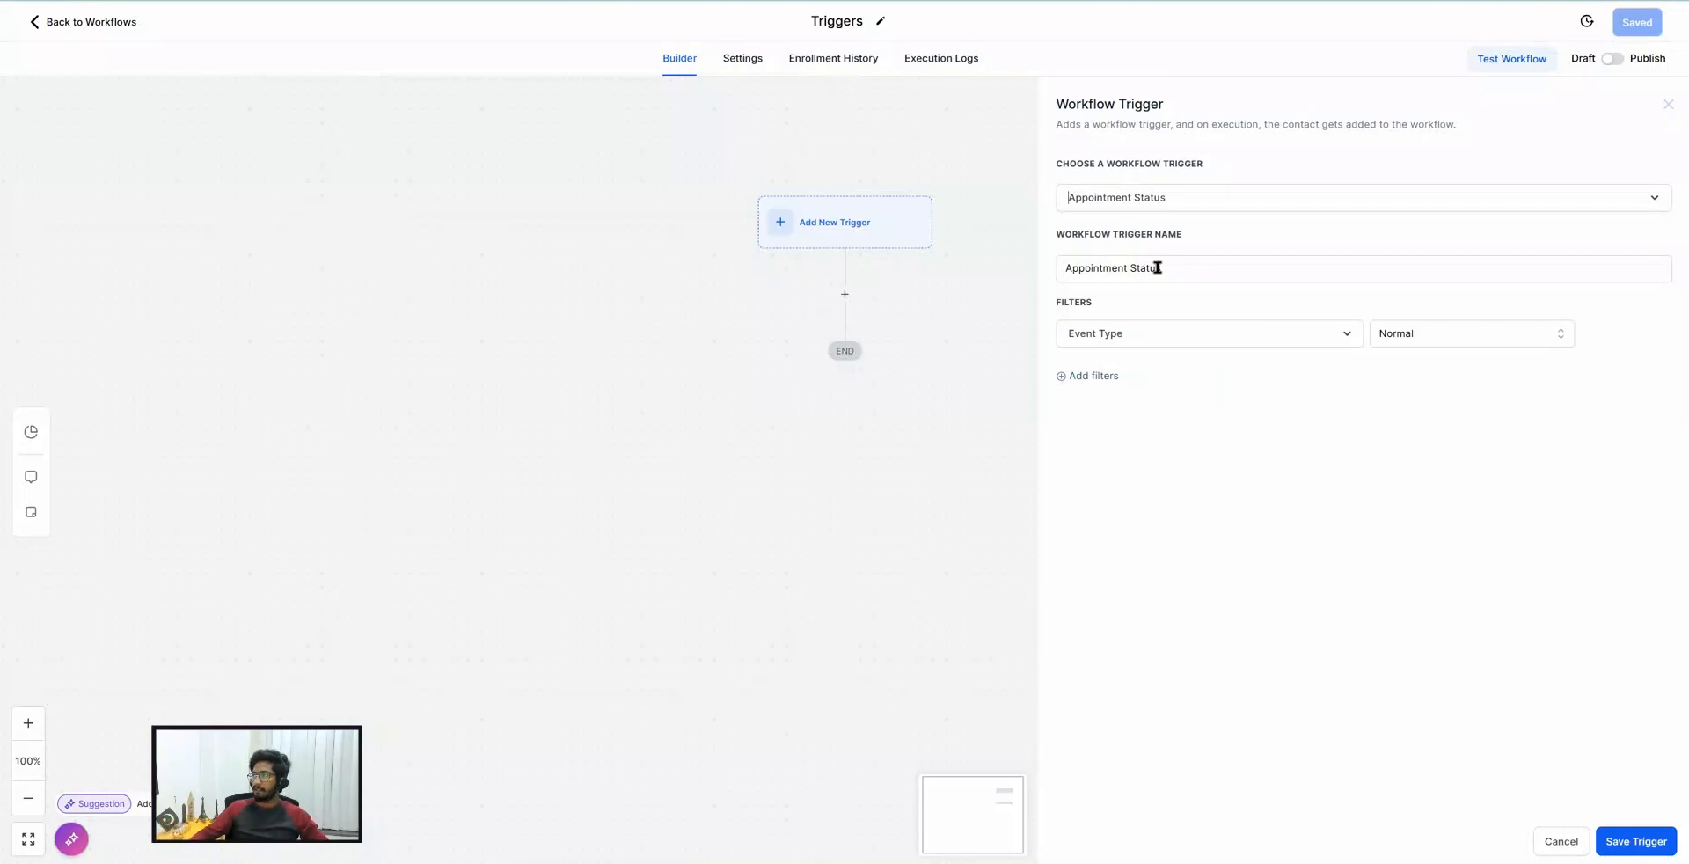
pyautogui.click(1091, 376)
pyautogui.click(1091, 376)
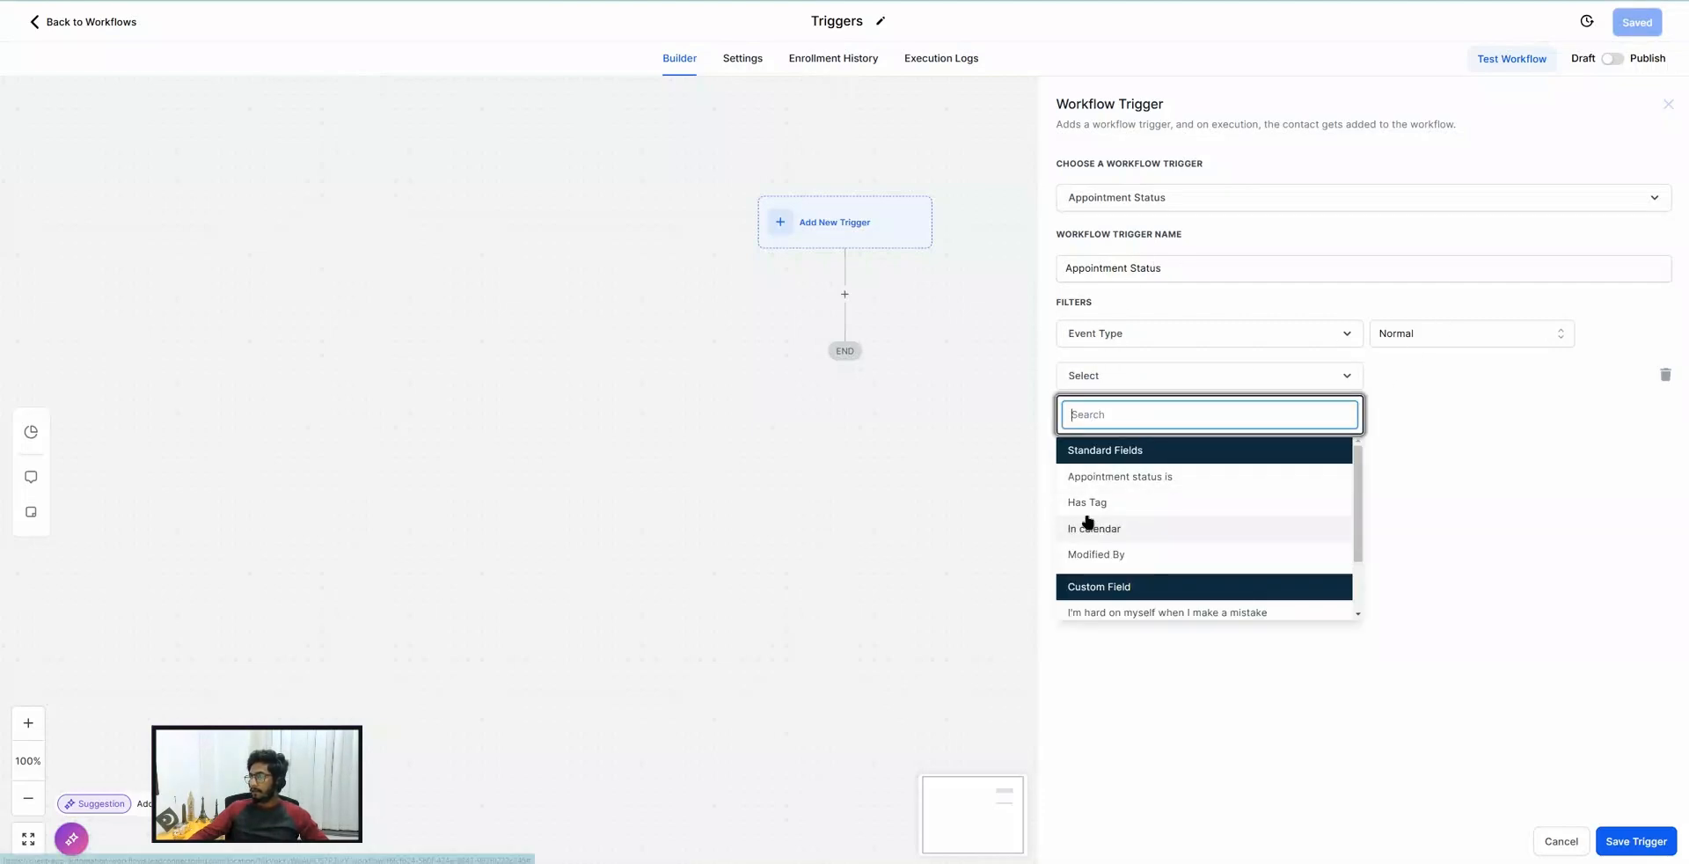
pyautogui.click(1130, 475)
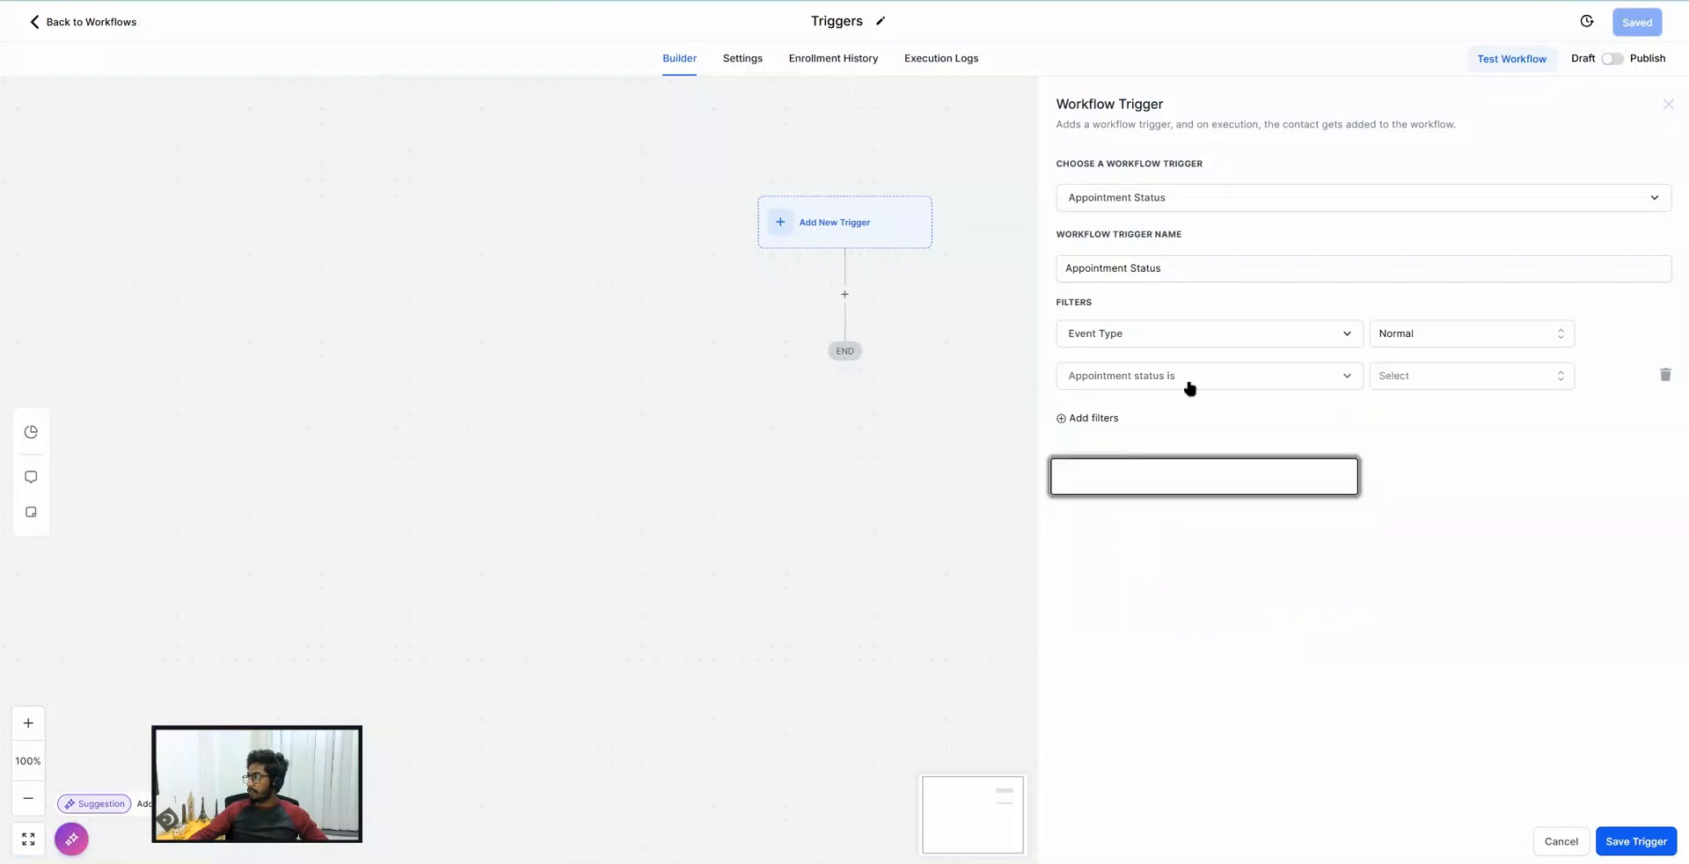
pyautogui.click(1395, 378)
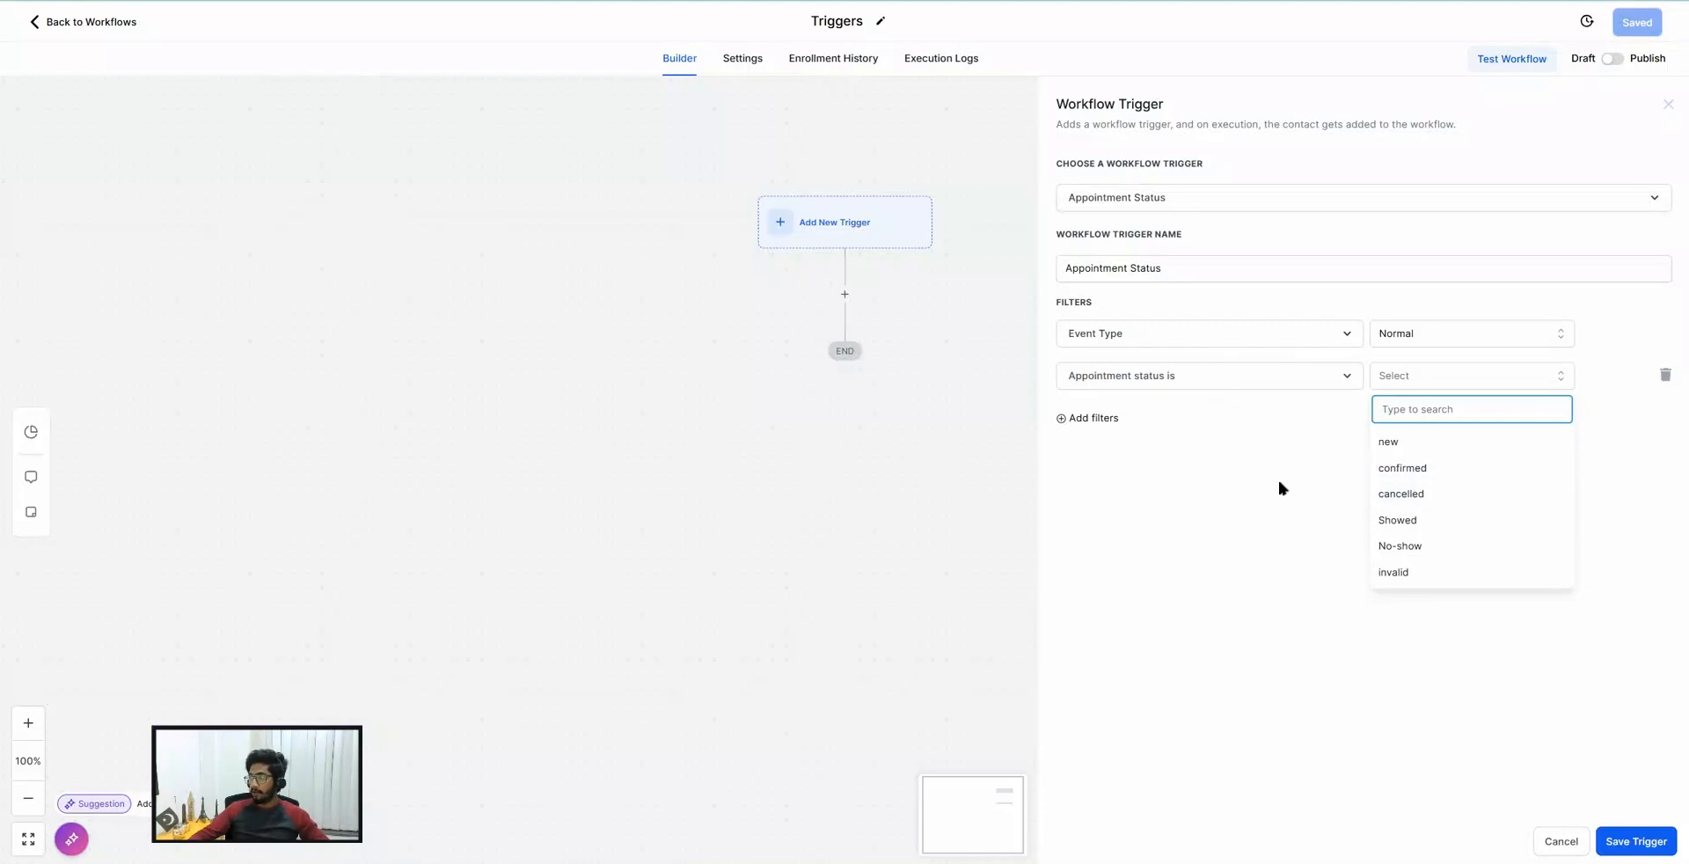
pyautogui.click(1410, 473)
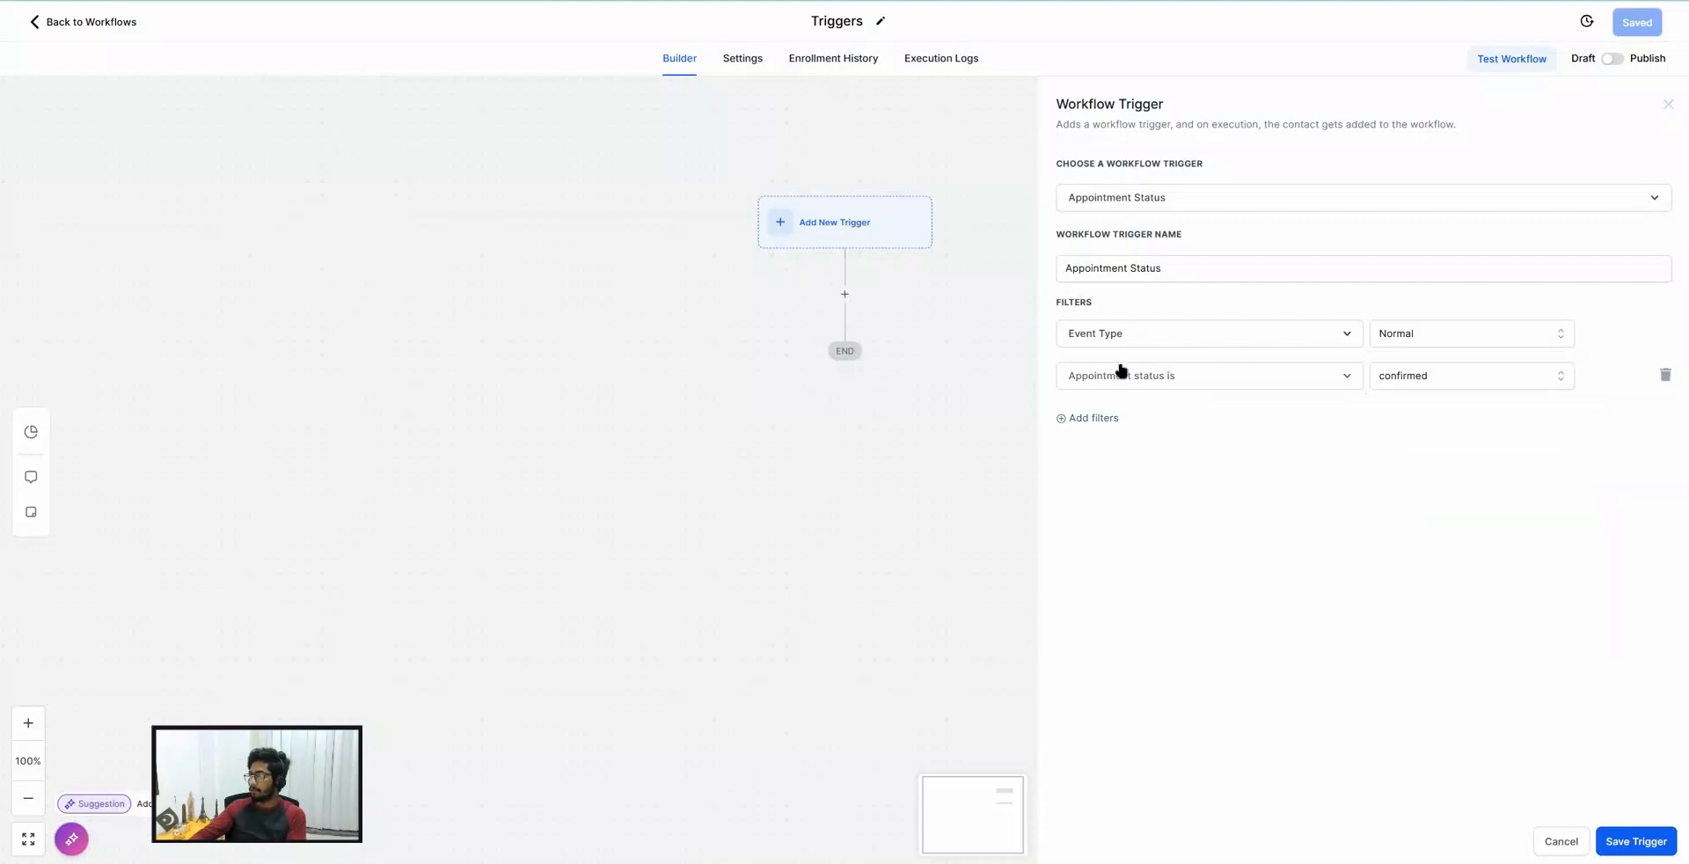
# Try an In calendar filter on the Appointment Status trigger, check its calendar choices, and remove the filter.
pyautogui.click(1093, 417)
pyautogui.click(1095, 419)
pyautogui.click(1100, 540)
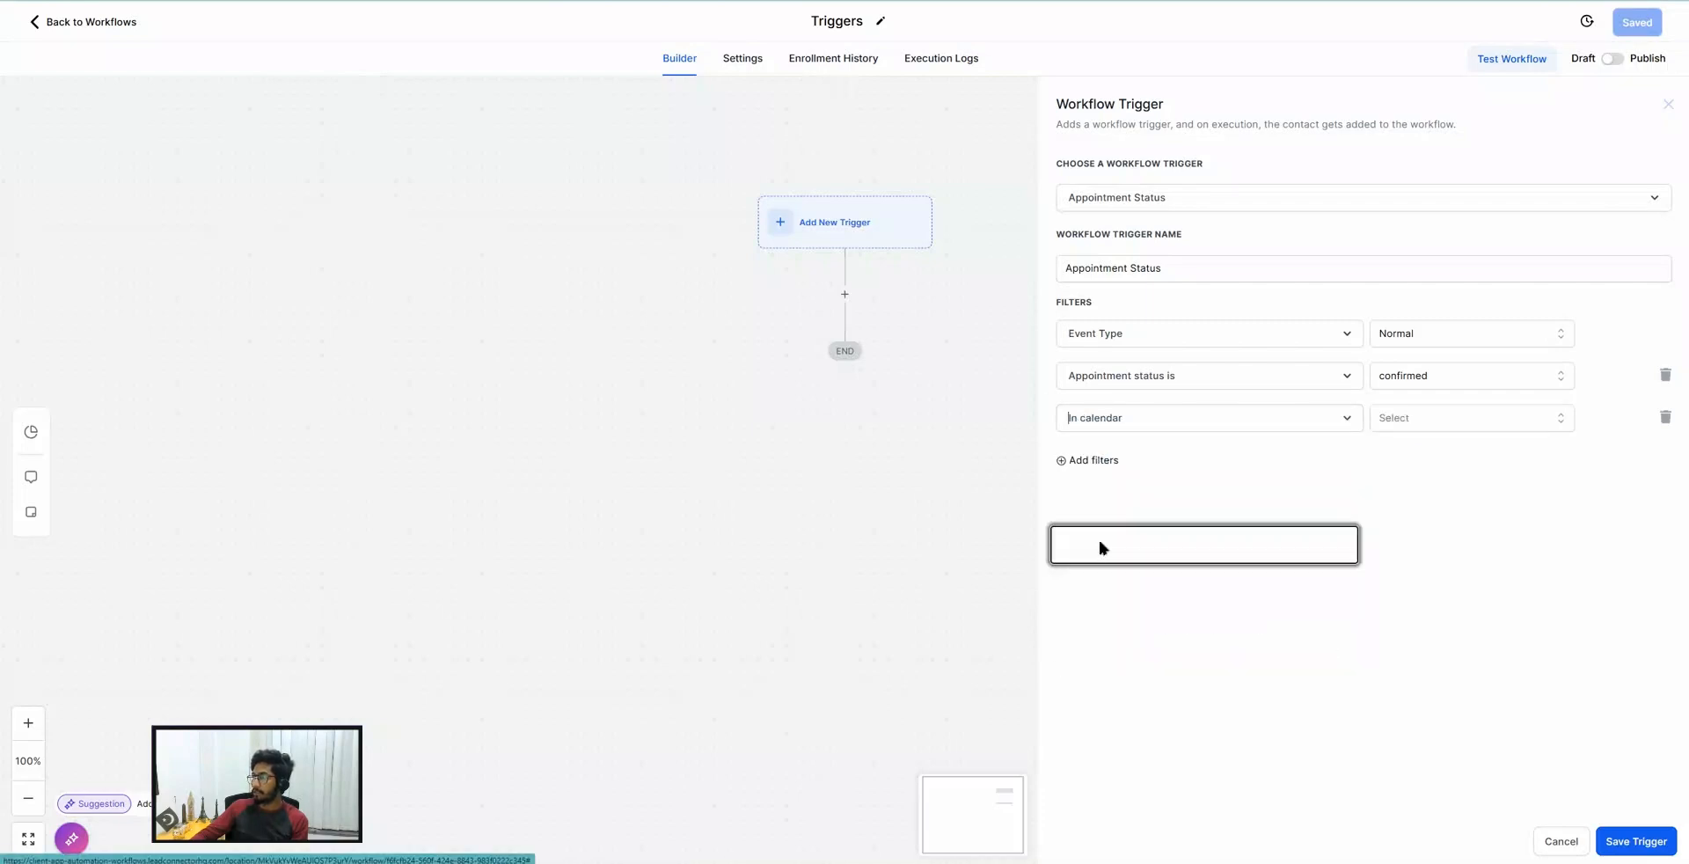
pyautogui.click(1440, 425)
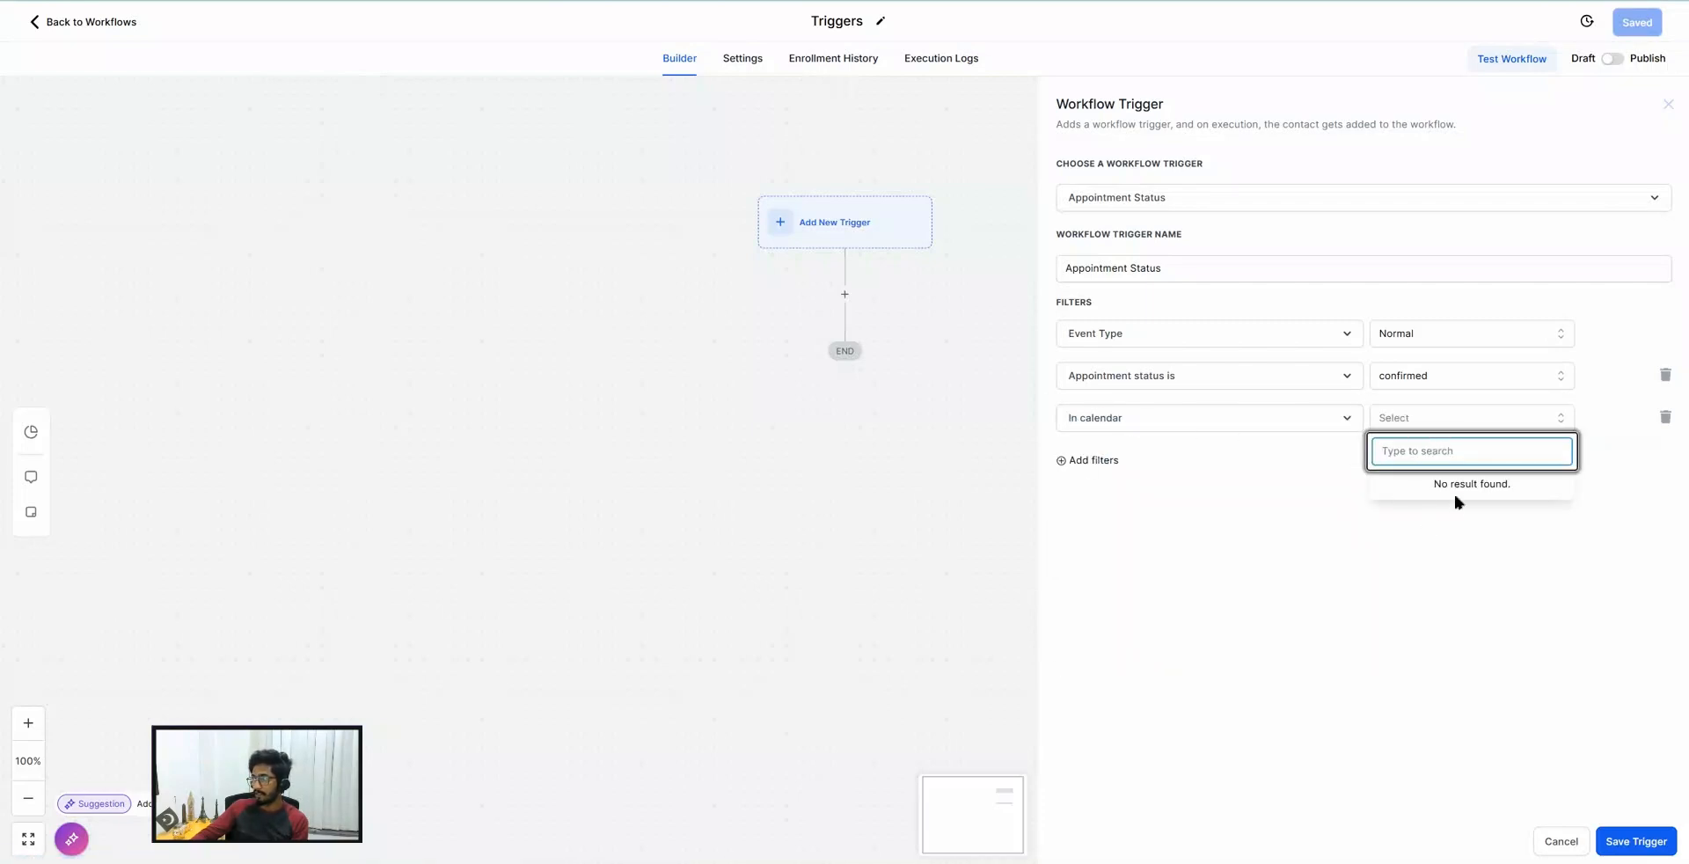
pyautogui.click(1665, 419)
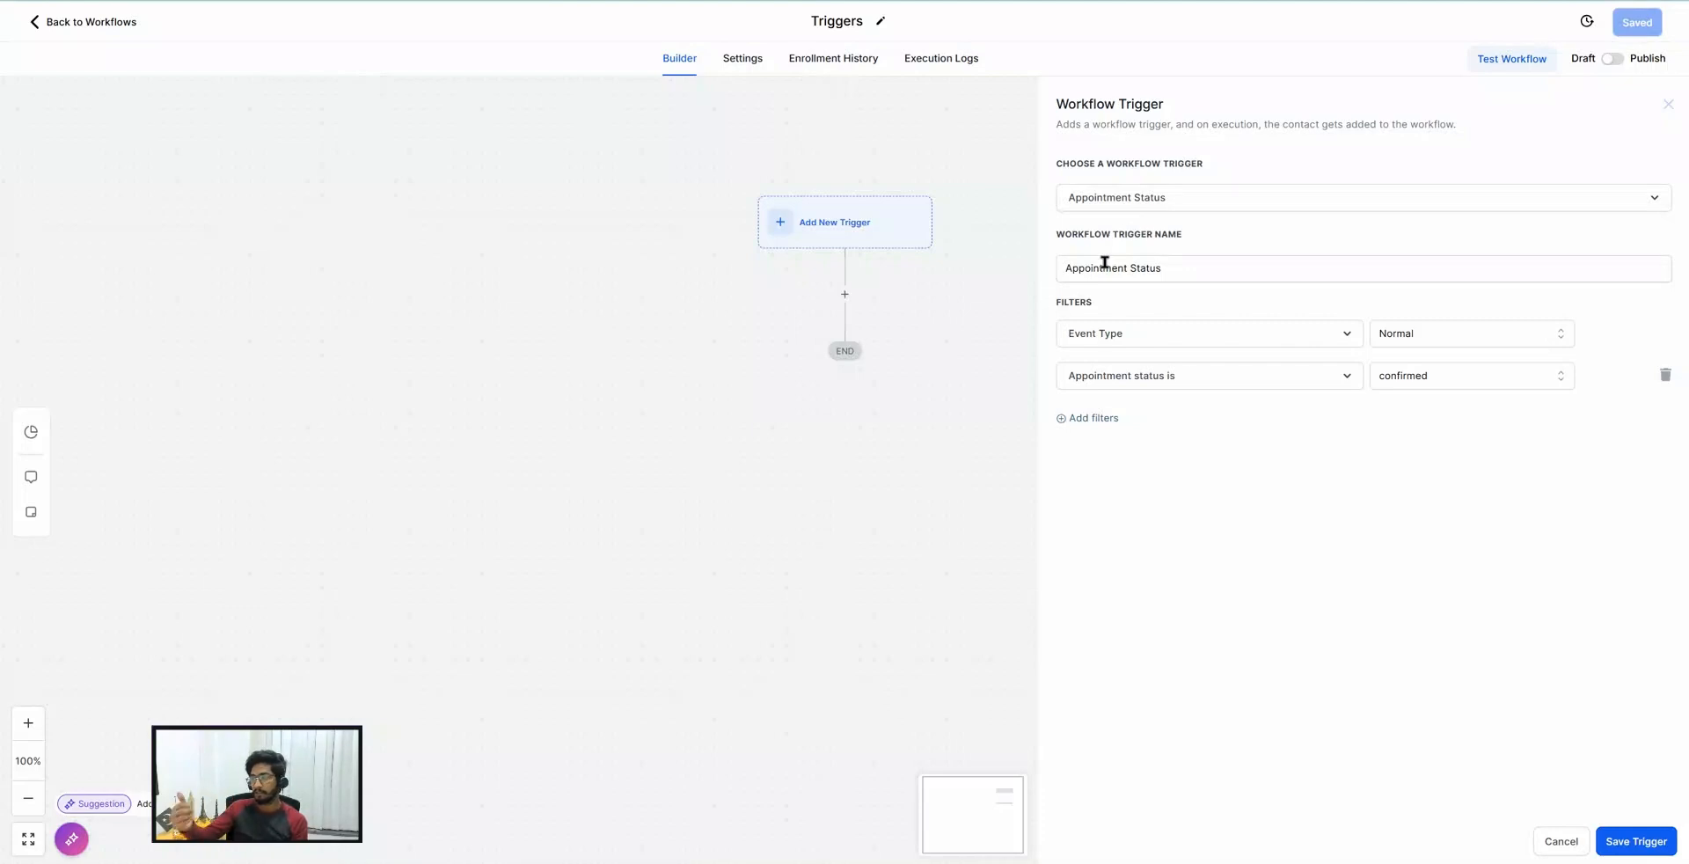
# Change the workflow trigger type to Customer booked appointment.
pyautogui.click(1111, 205)
pyautogui.scroll(-10, 1115, 335)
pyautogui.scroll(-4, 1115, 332)
pyautogui.scroll(2, 1115, 335)
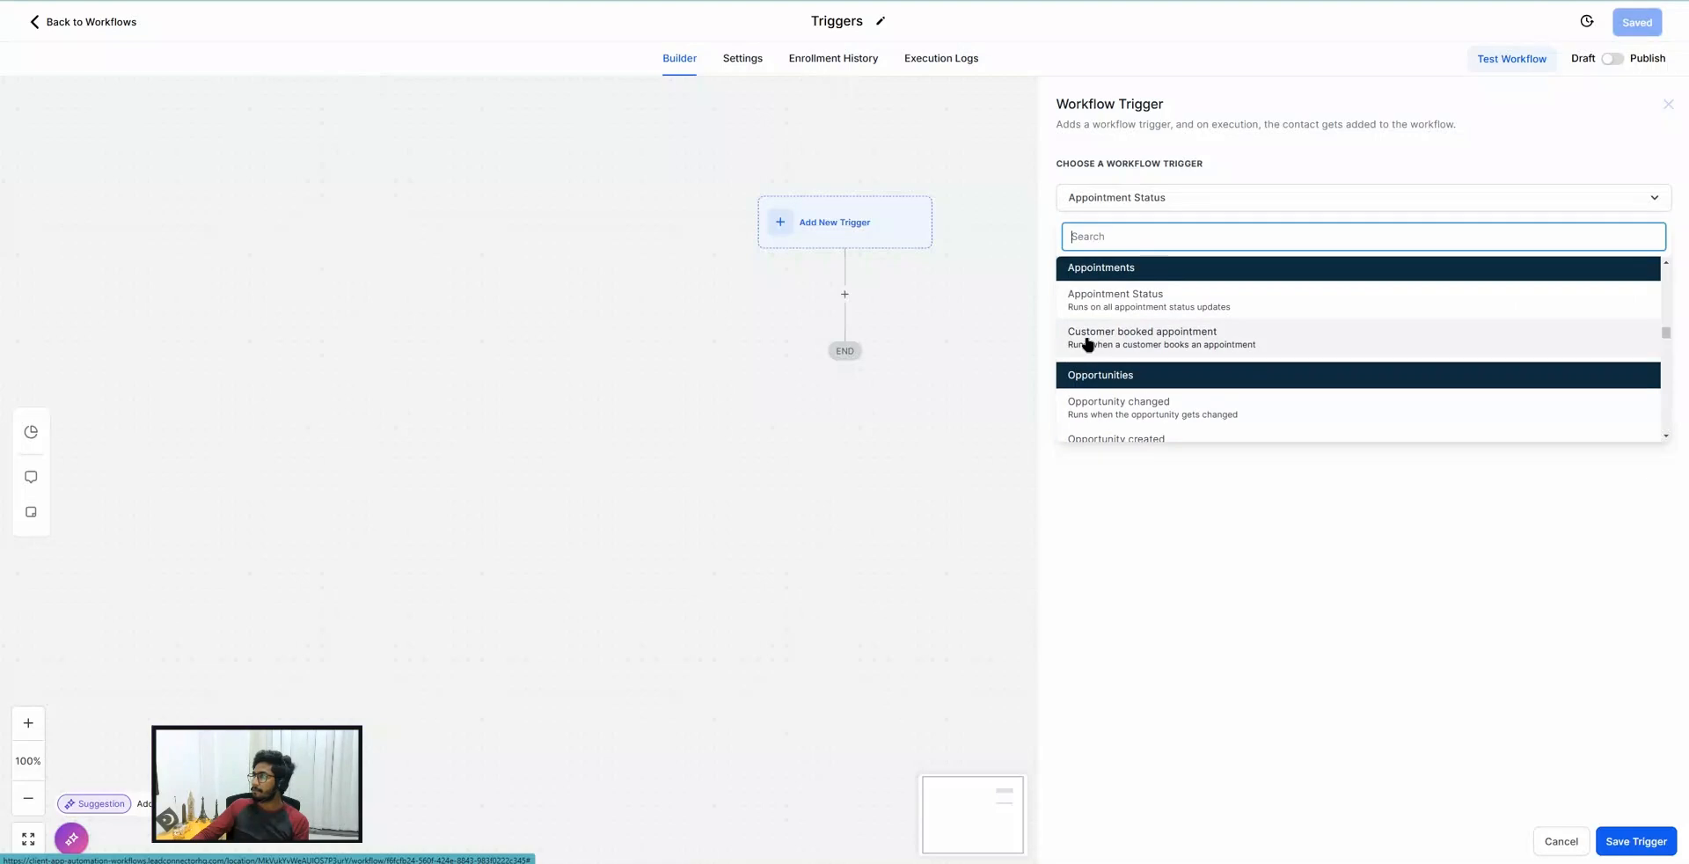
pyautogui.click(1127, 343)
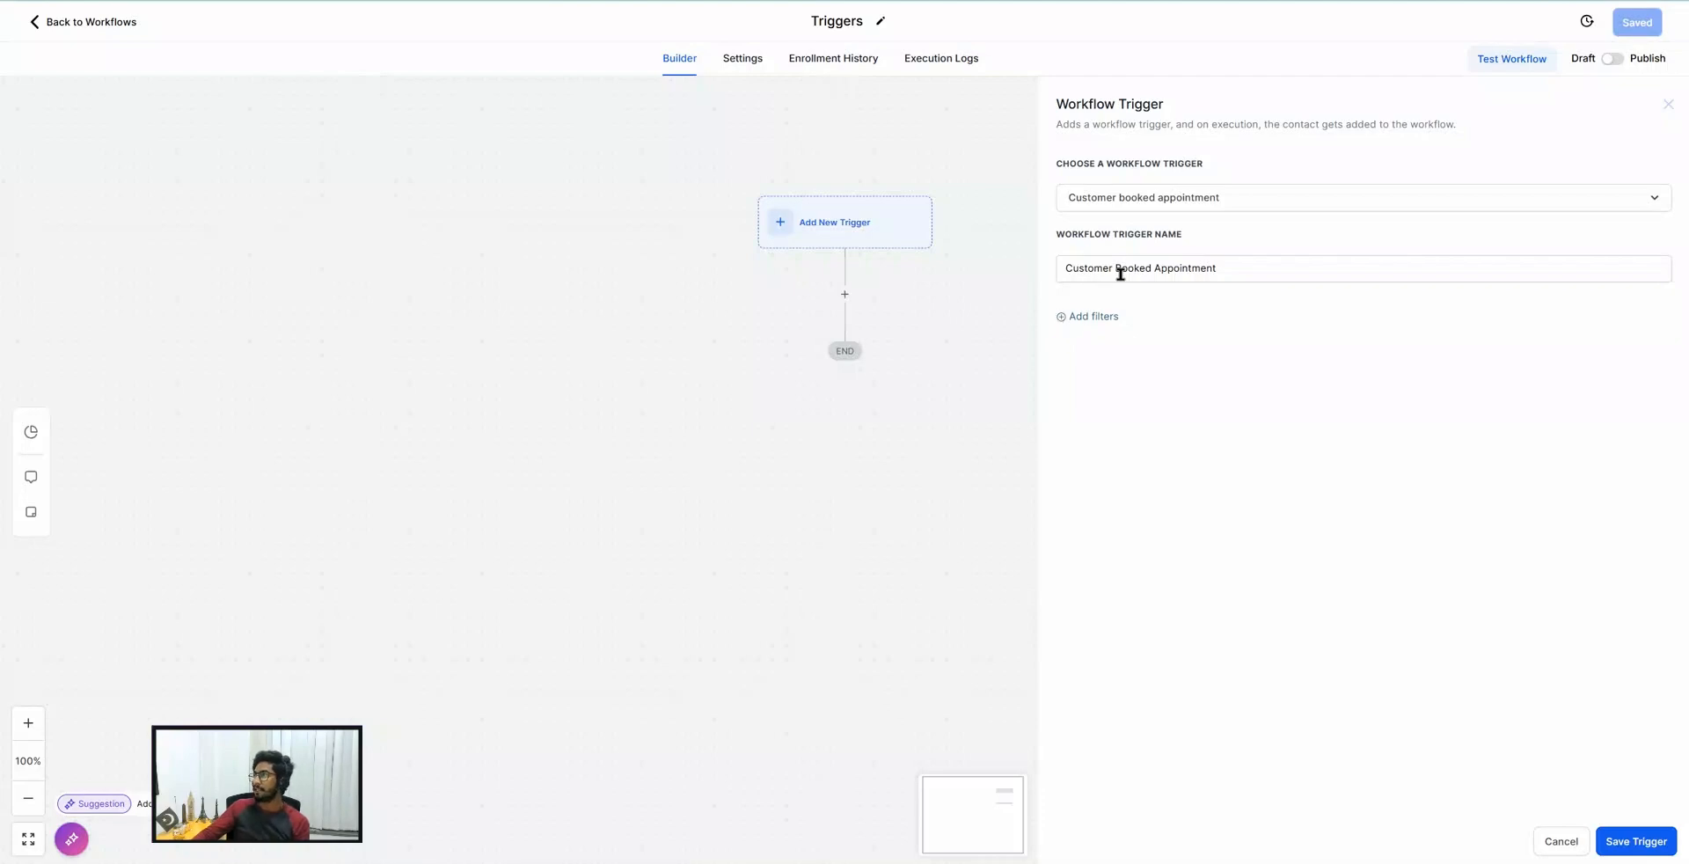
# Check which filter fields the Customer booked appointment trigger offers, and remove the empty filter row.
pyautogui.click(1096, 317)
pyautogui.click(1085, 332)
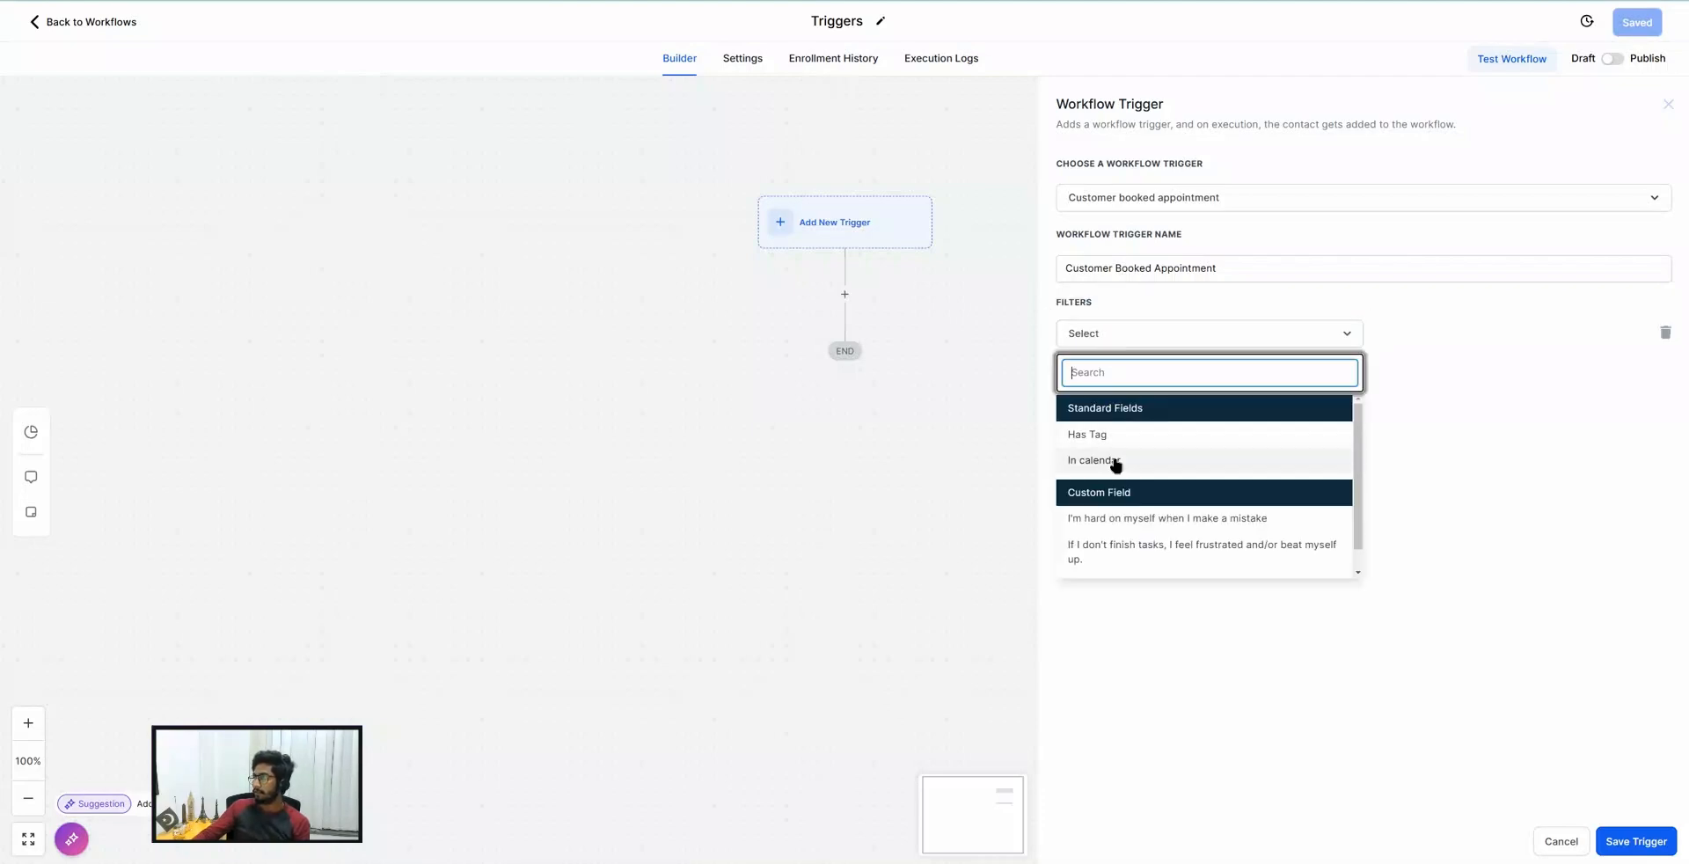
pyautogui.click(1654, 336)
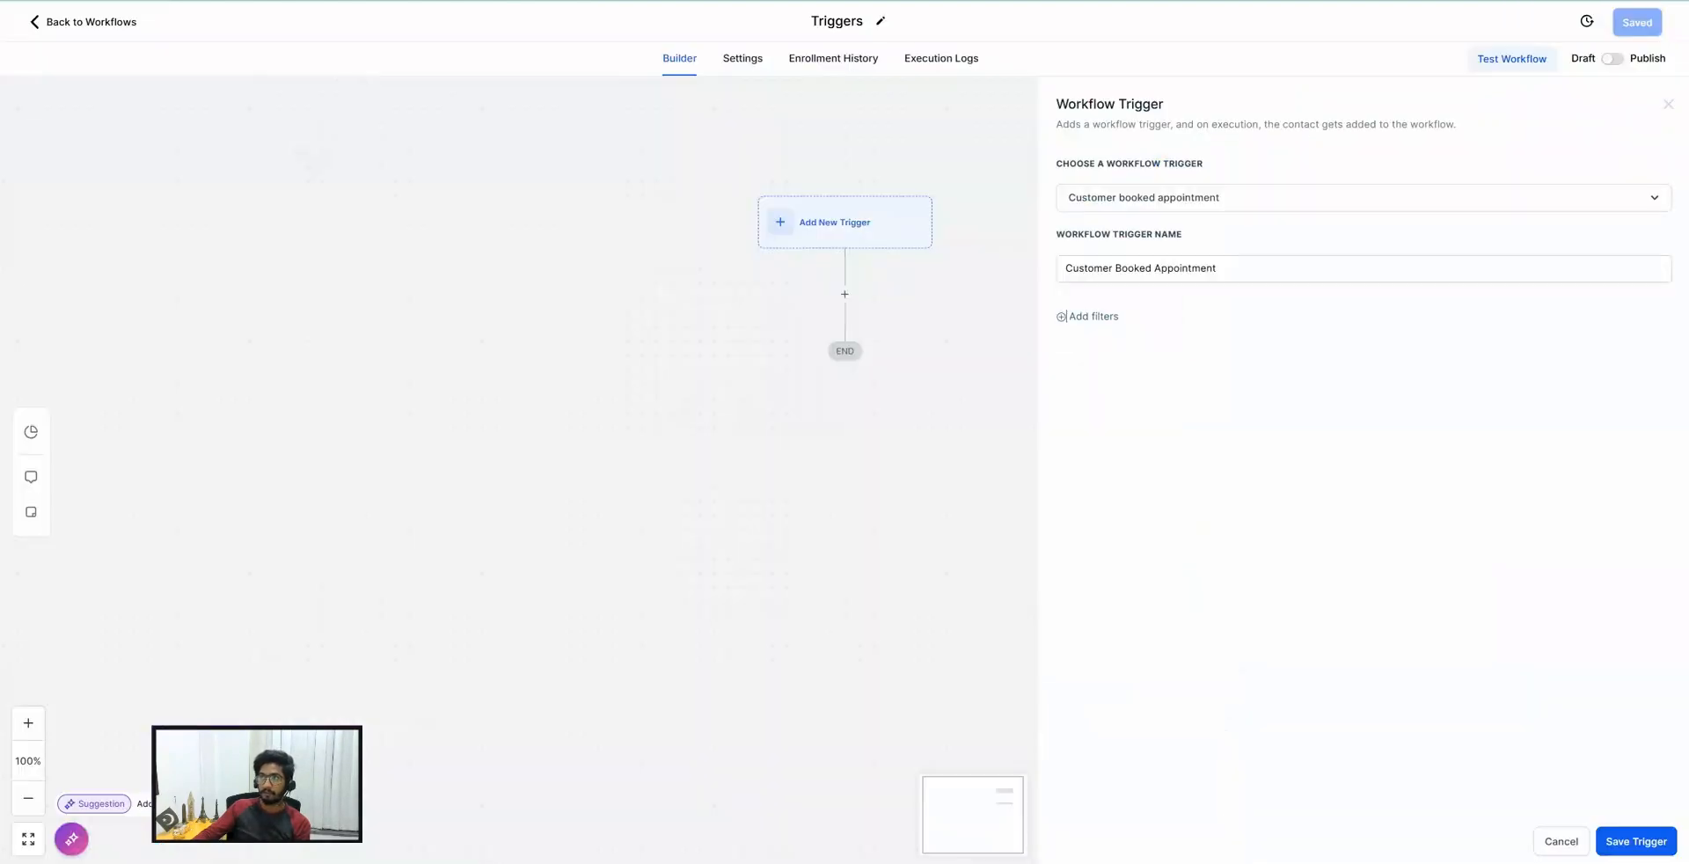
# Change the workflow trigger type to Opportunity changed.
pyautogui.click(1133, 198)
pyautogui.scroll(-5, 1142, 330)
pyautogui.scroll(-8, 1142, 329)
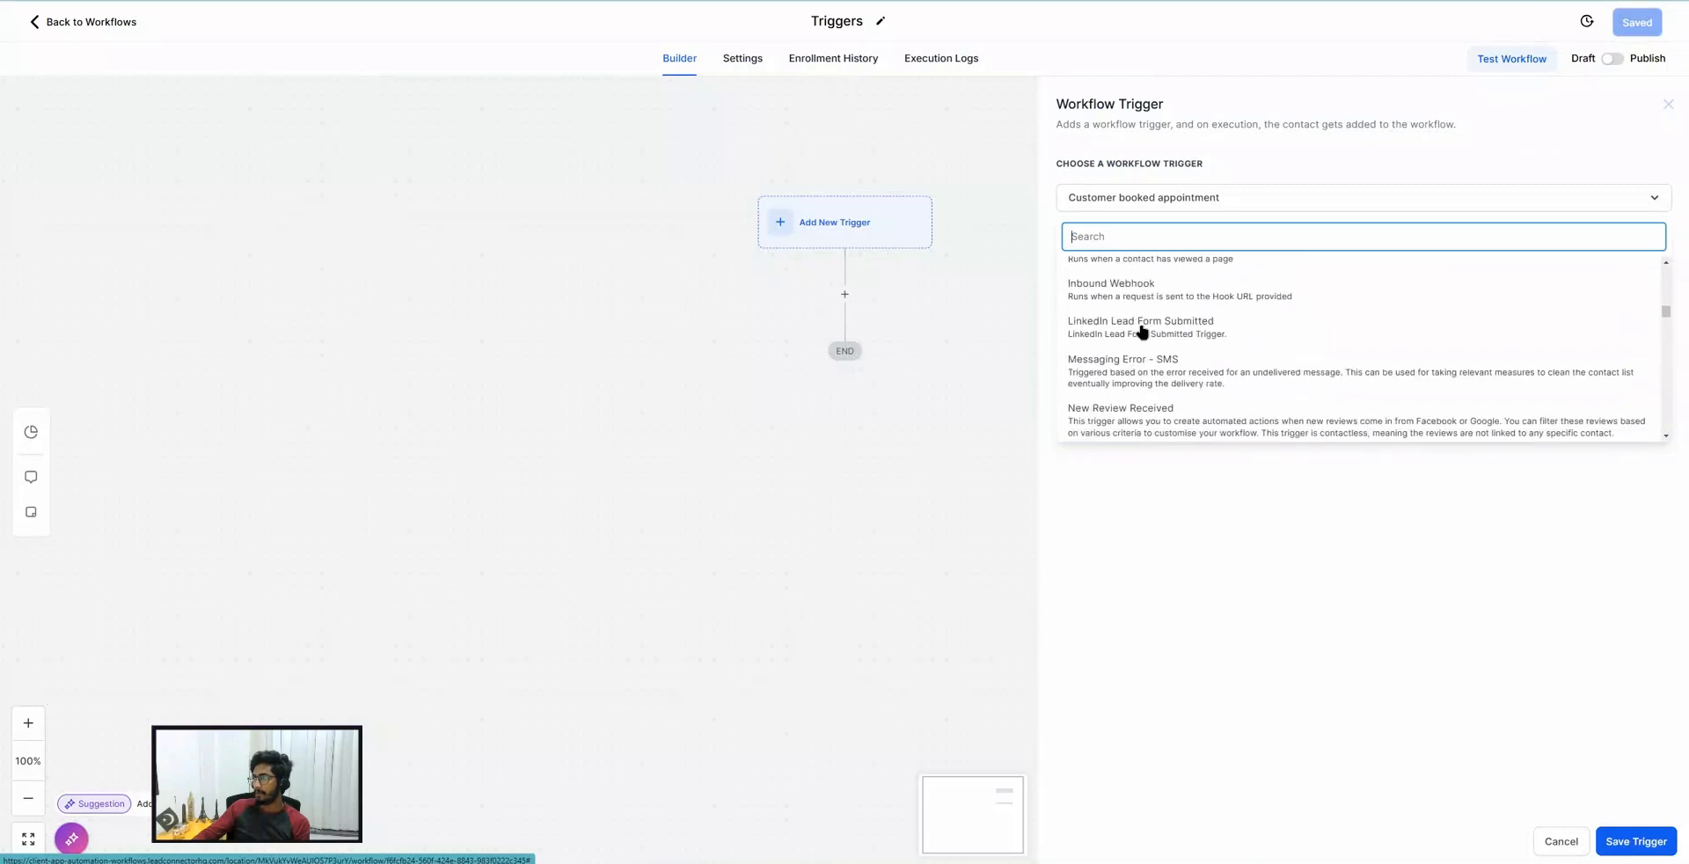
pyautogui.scroll(-1, 1142, 330)
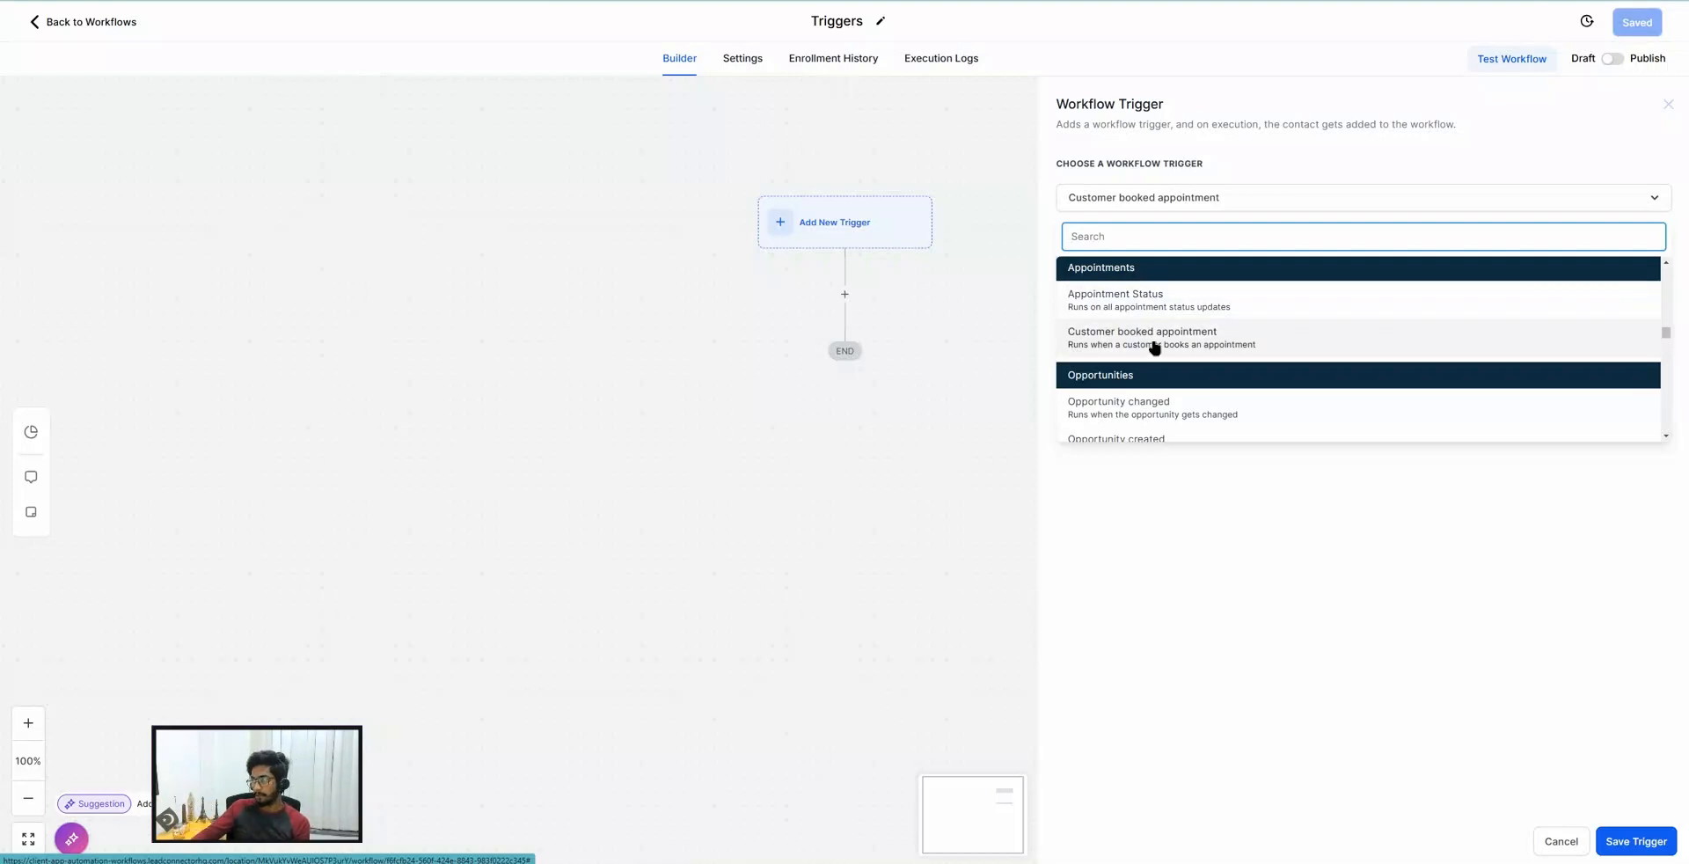
pyautogui.scroll(-3, 1155, 347)
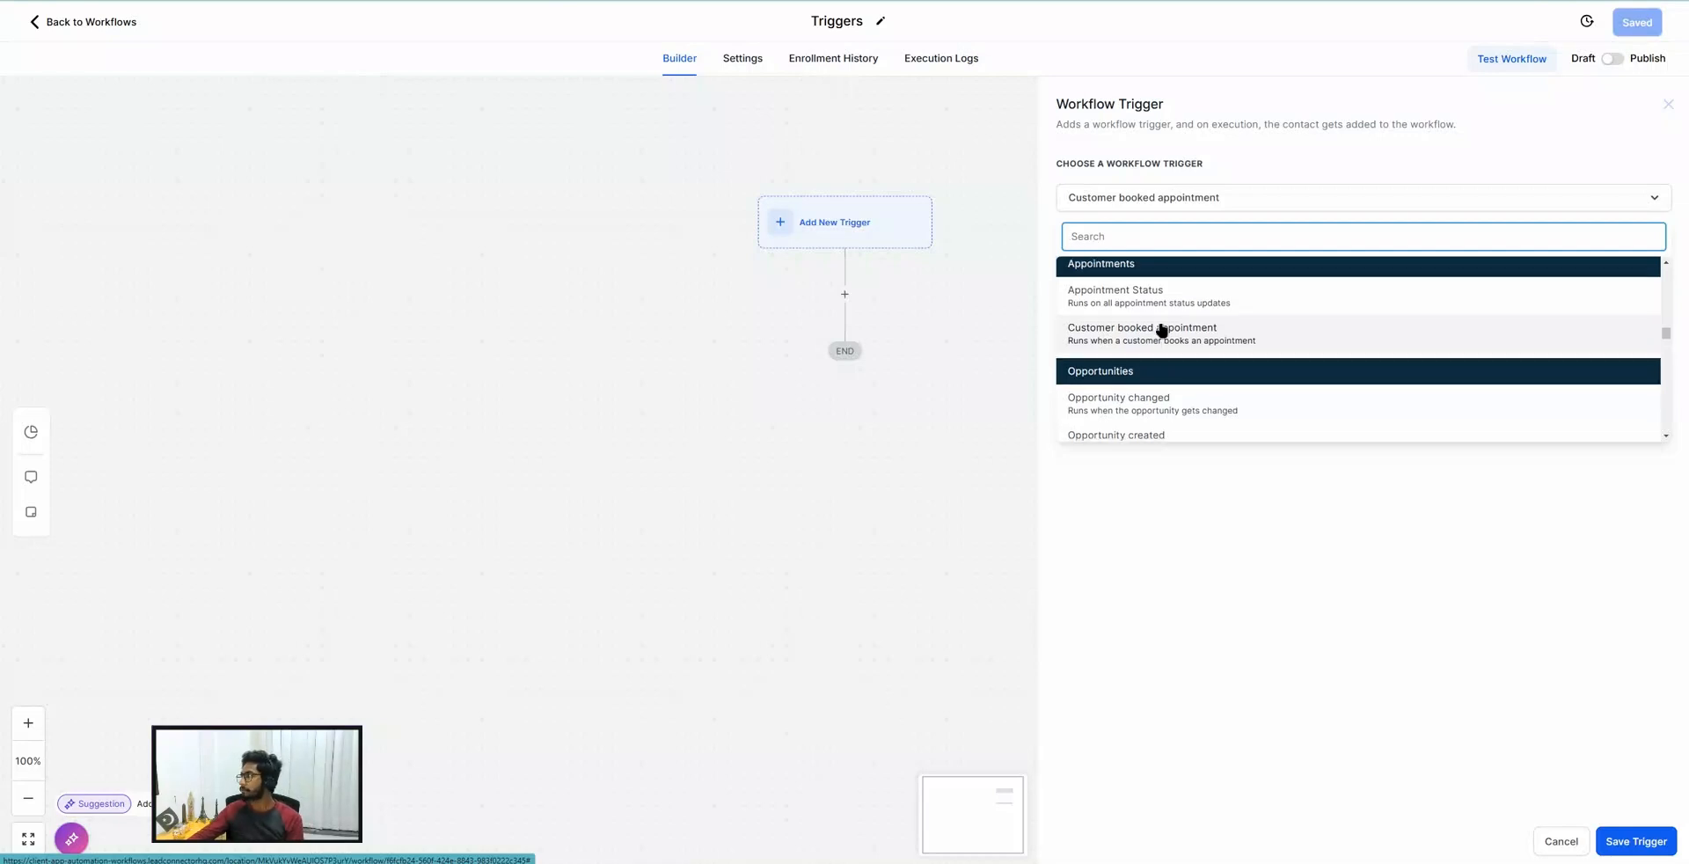
pyautogui.scroll(2, 1115, 277)
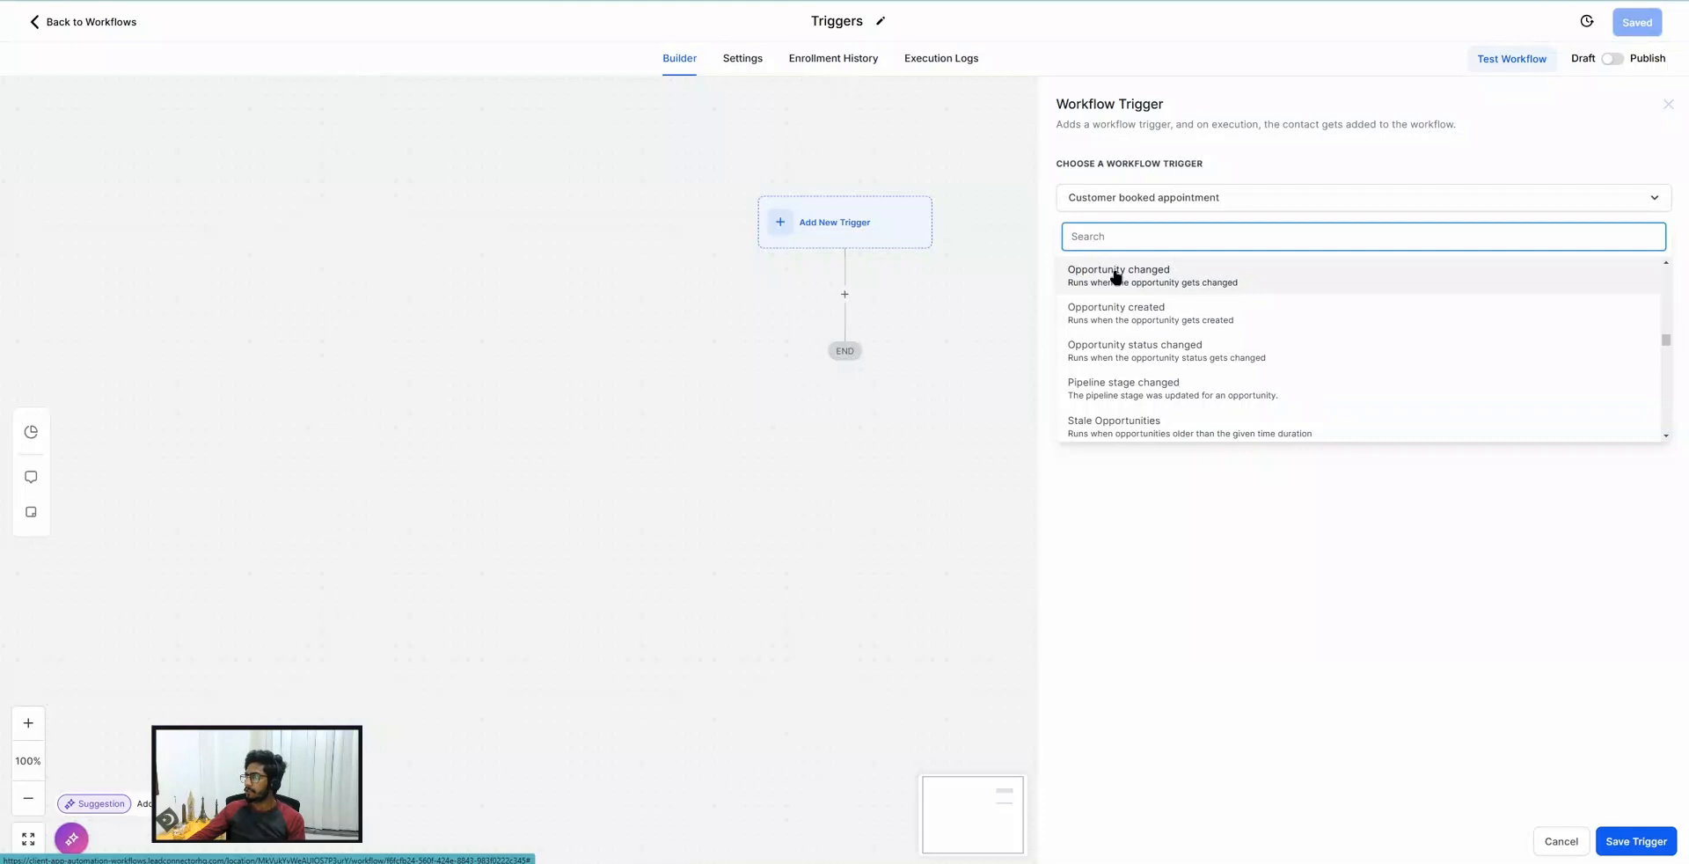
pyautogui.scroll(-1, 1125, 294)
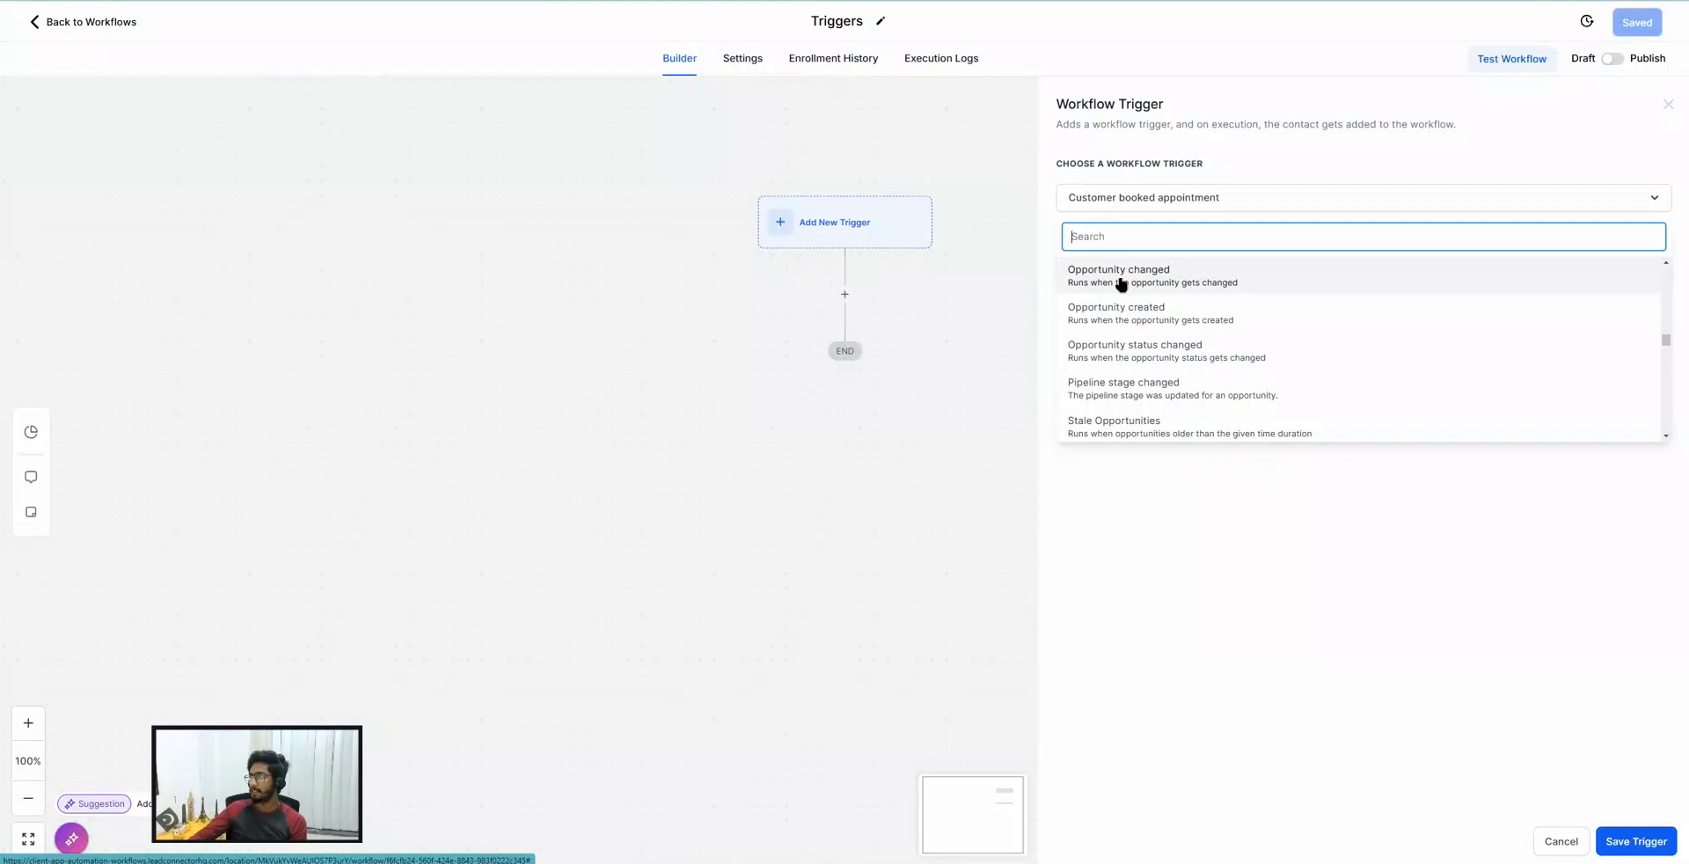
pyautogui.click(1120, 280)
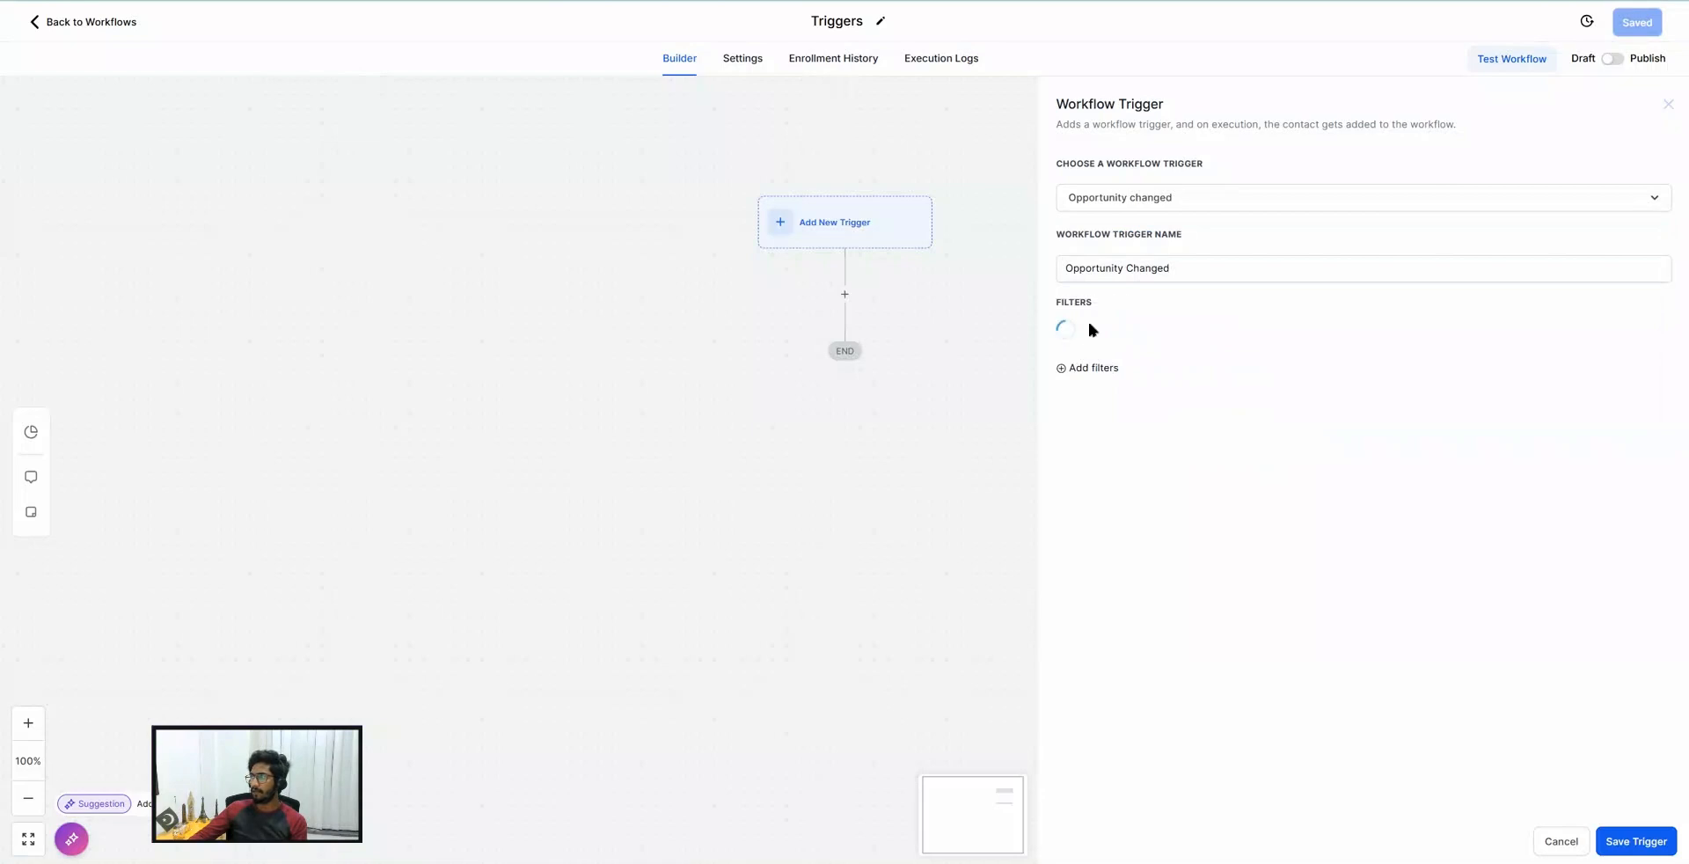
# Add an In pipeline filter set to Sales Pipeline.
pyautogui.click(1089, 332)
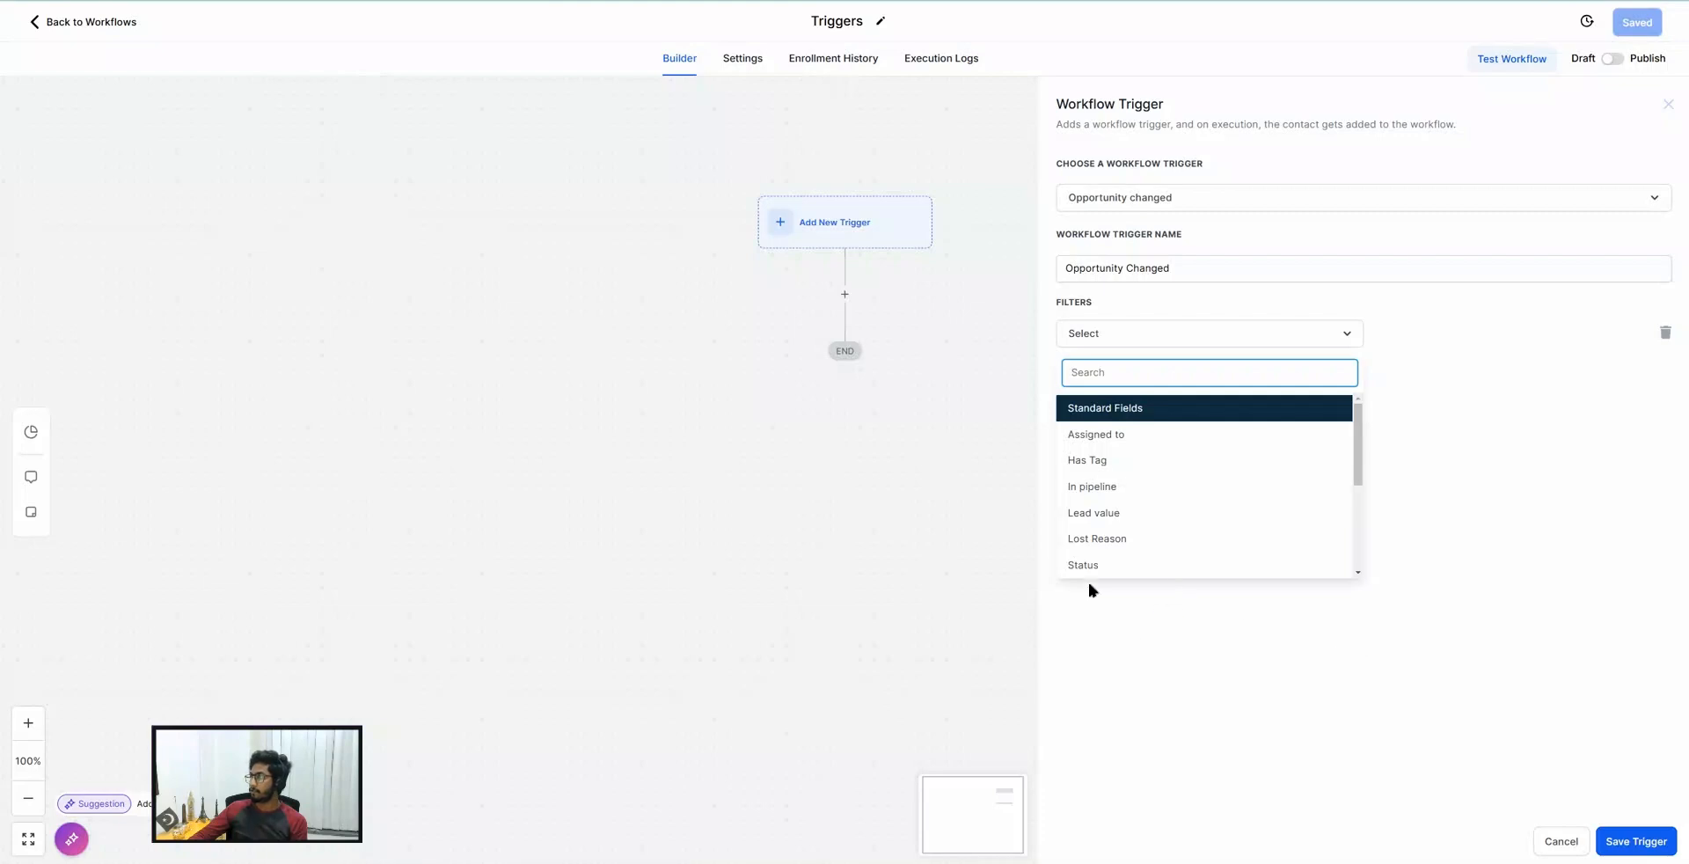
pyautogui.click(1090, 486)
pyautogui.click(1451, 334)
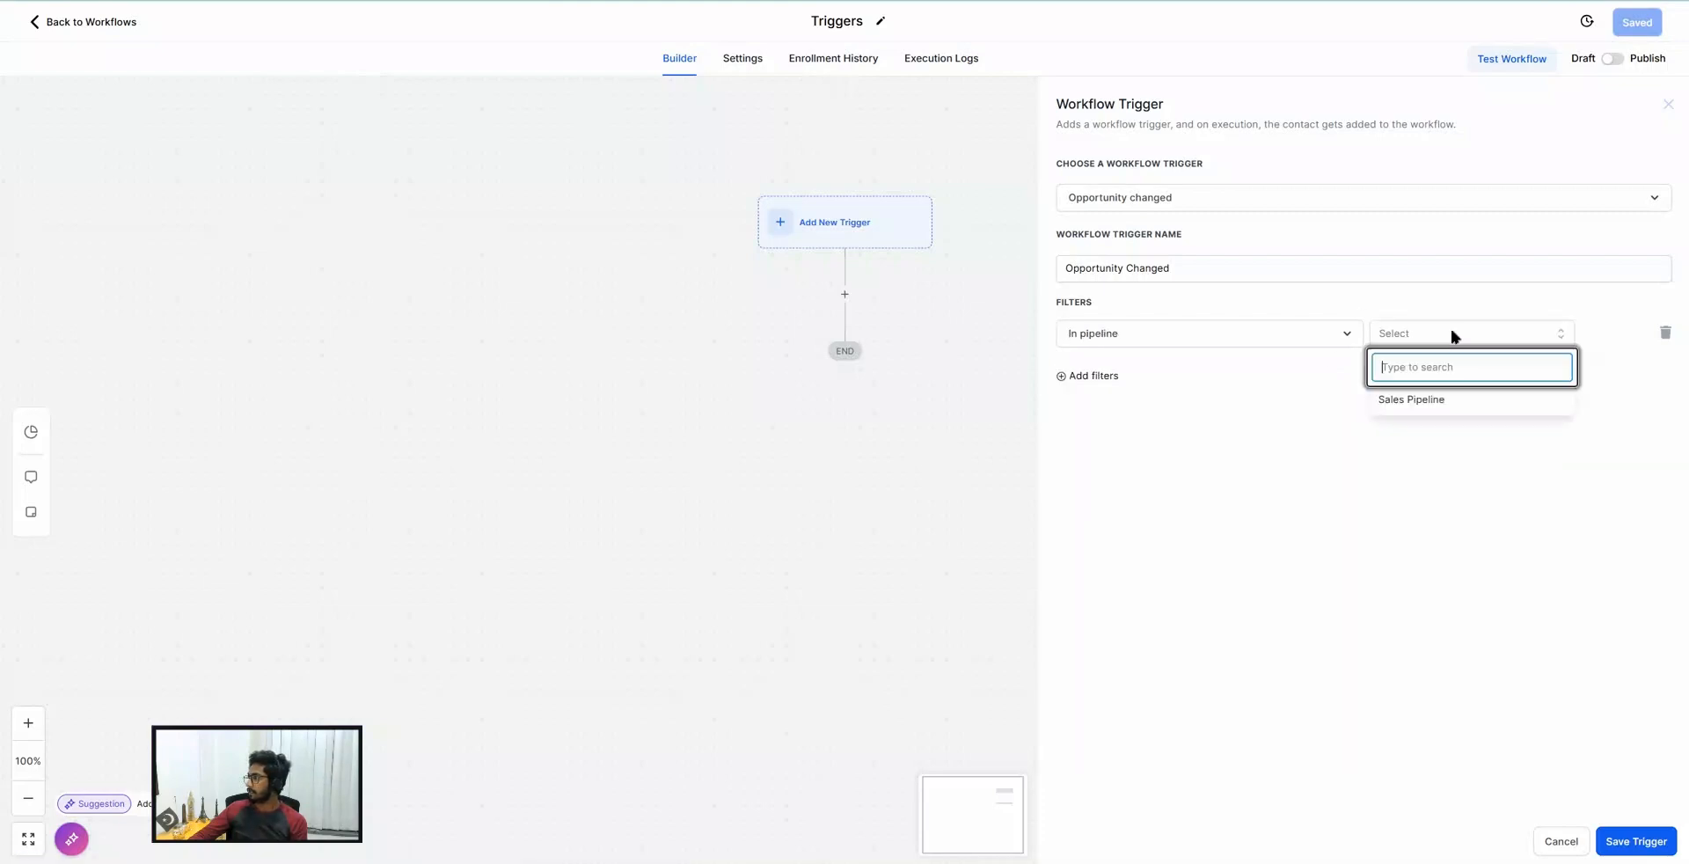
pyautogui.click(1411, 400)
# Add a Pipeline stage filter set to Hot Lead.
pyautogui.click(1098, 375)
pyautogui.click(1102, 378)
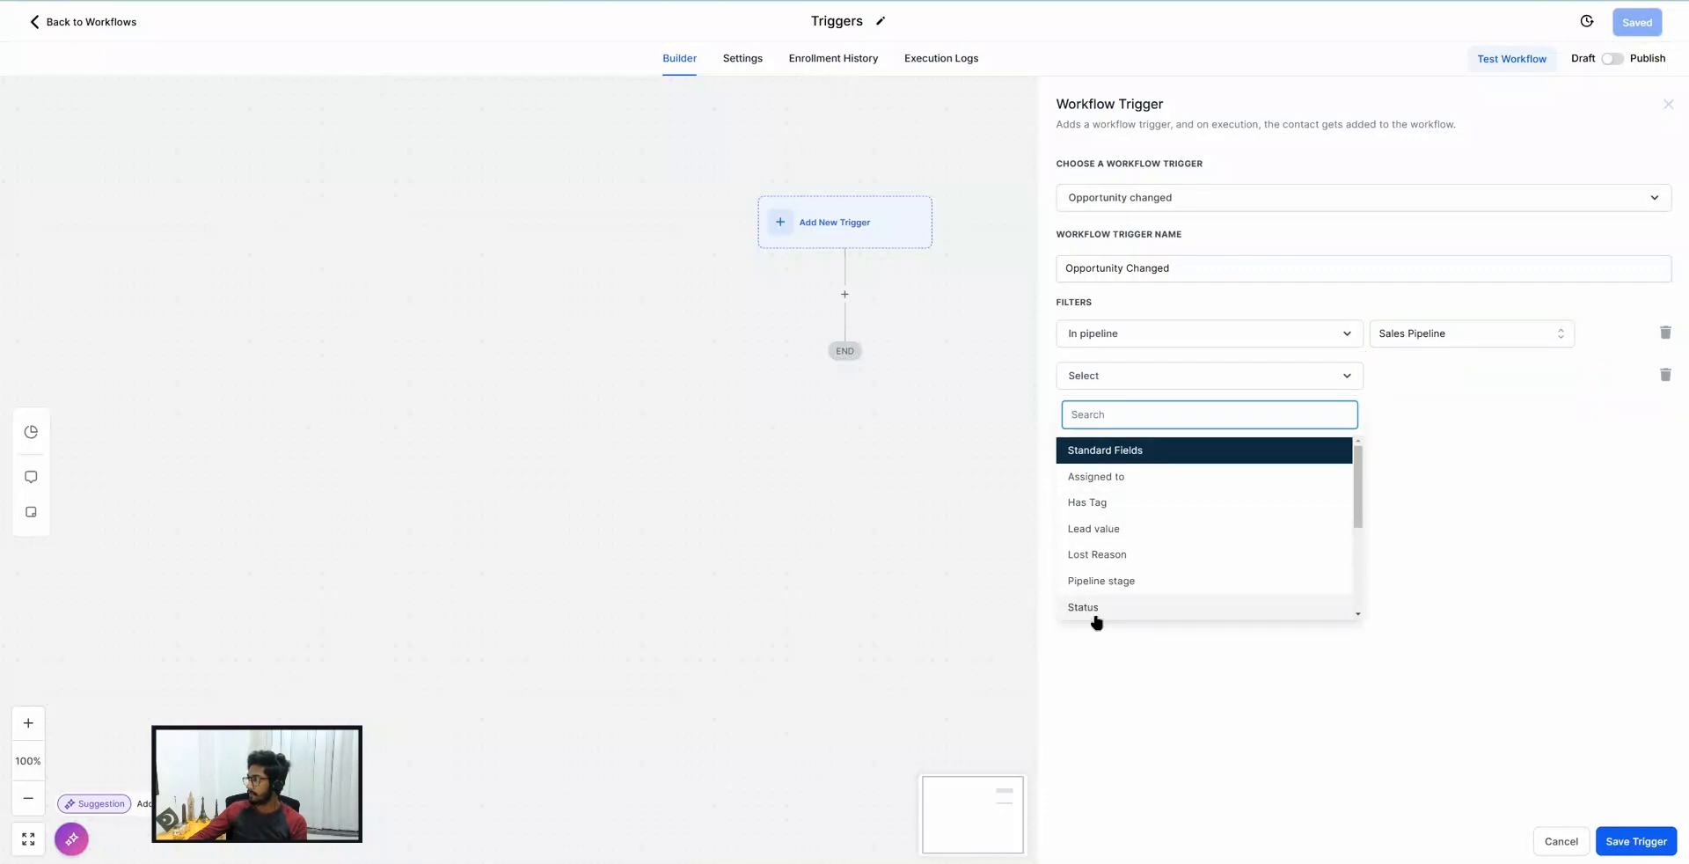
pyautogui.click(1105, 581)
pyautogui.click(1407, 380)
pyautogui.click(1400, 468)
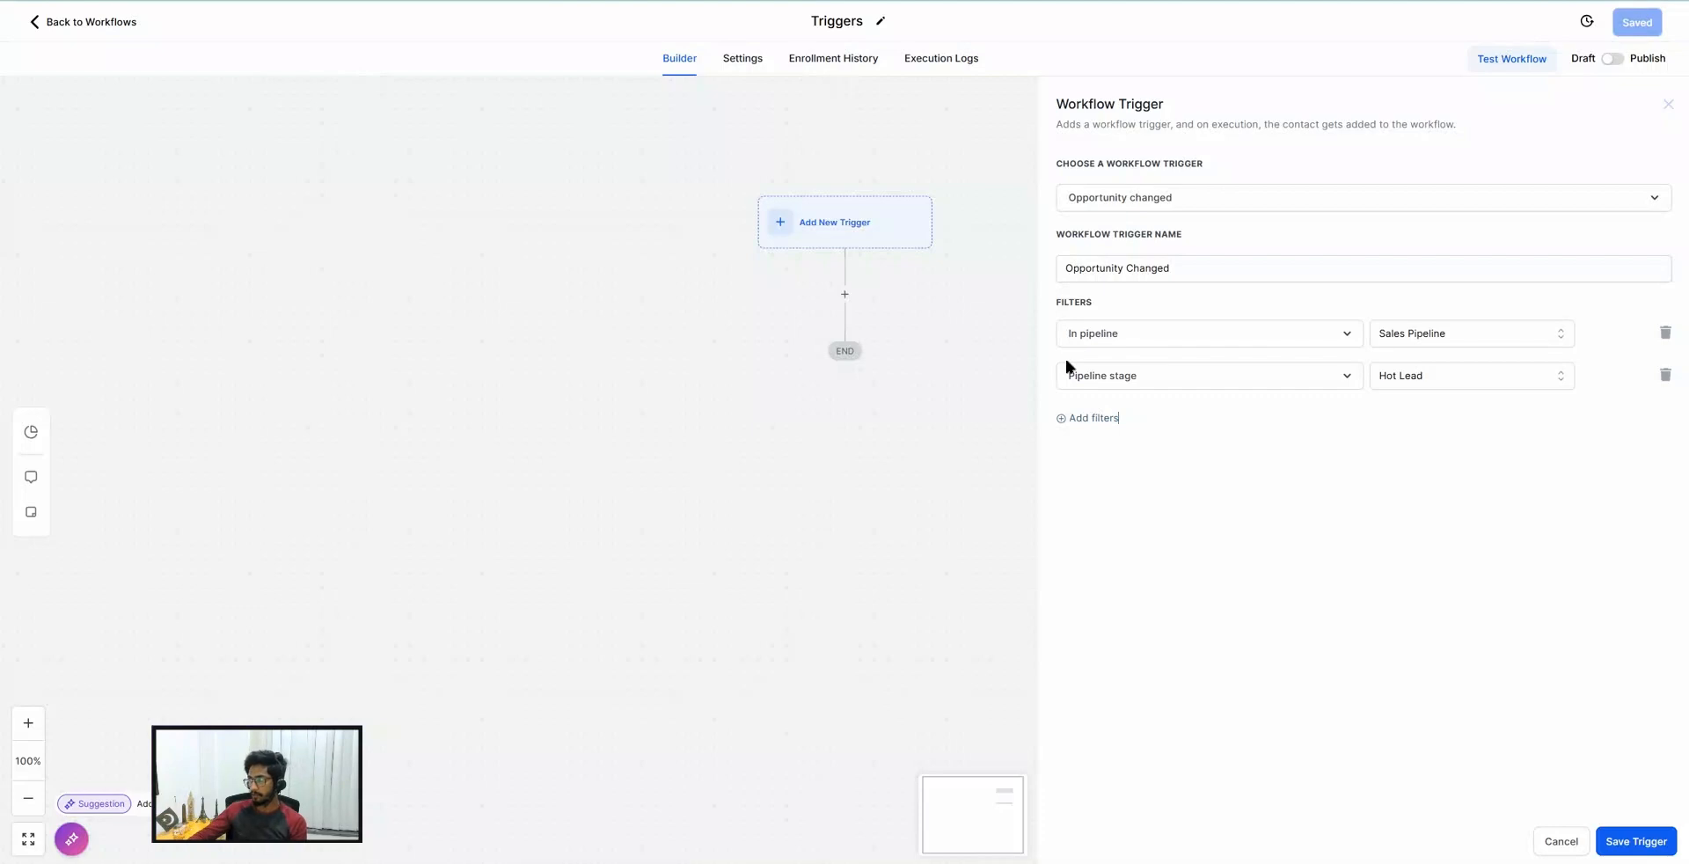
# Change the workflow trigger type to Opportunity status changed.
pyautogui.click(1152, 206)
pyautogui.scroll(-5, 1120, 352)
pyautogui.scroll(-8, 1120, 352)
pyautogui.scroll(-3, 1122, 374)
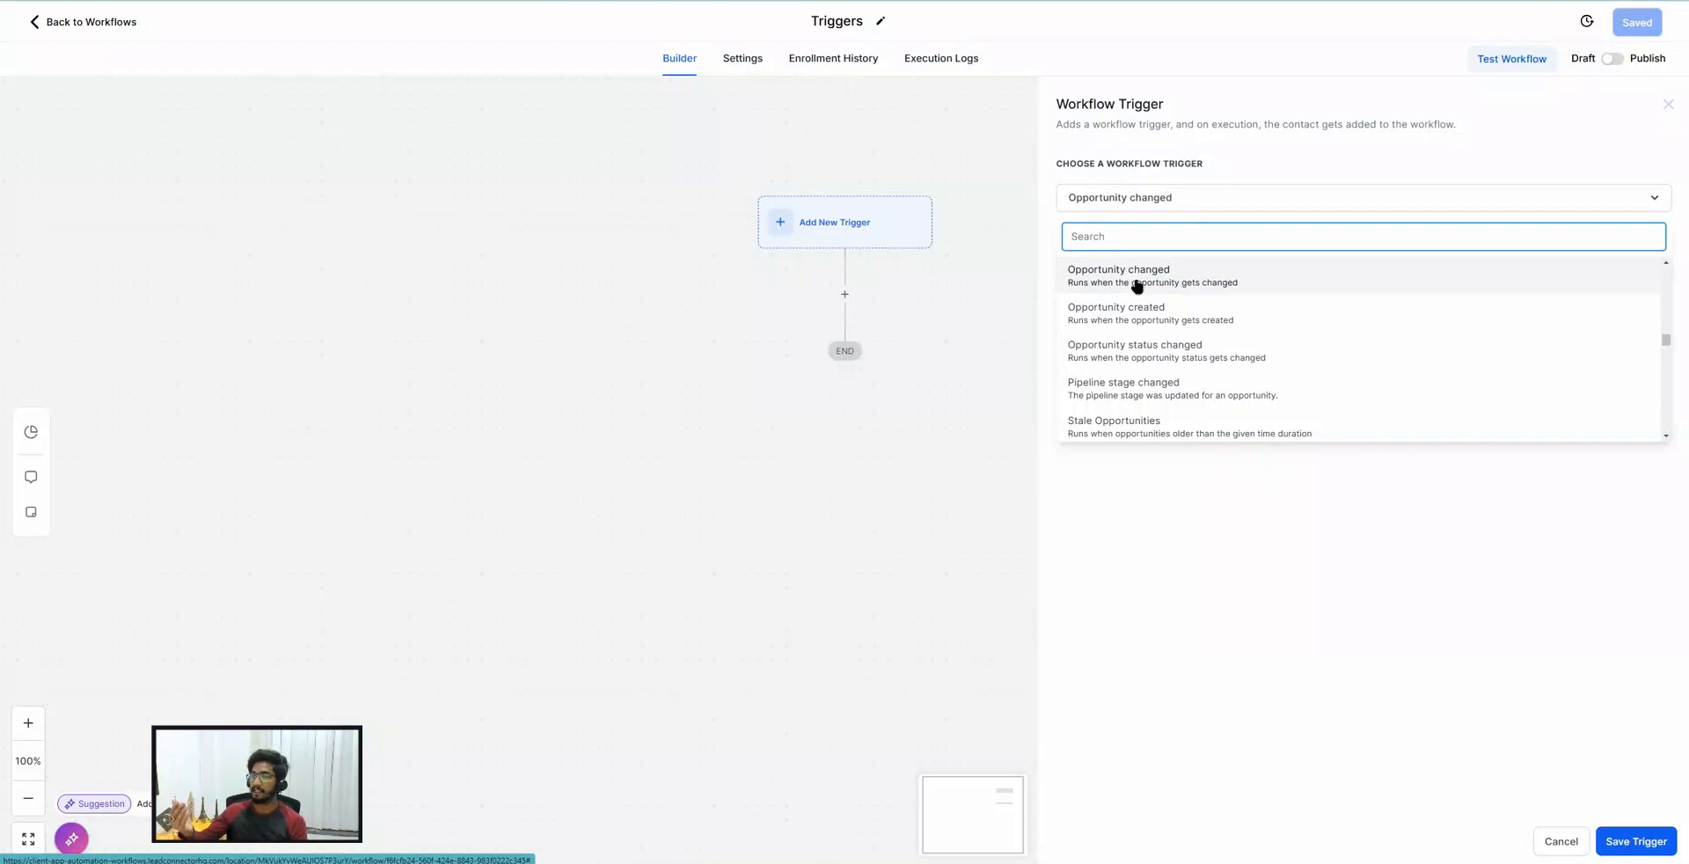
pyautogui.click(1153, 354)
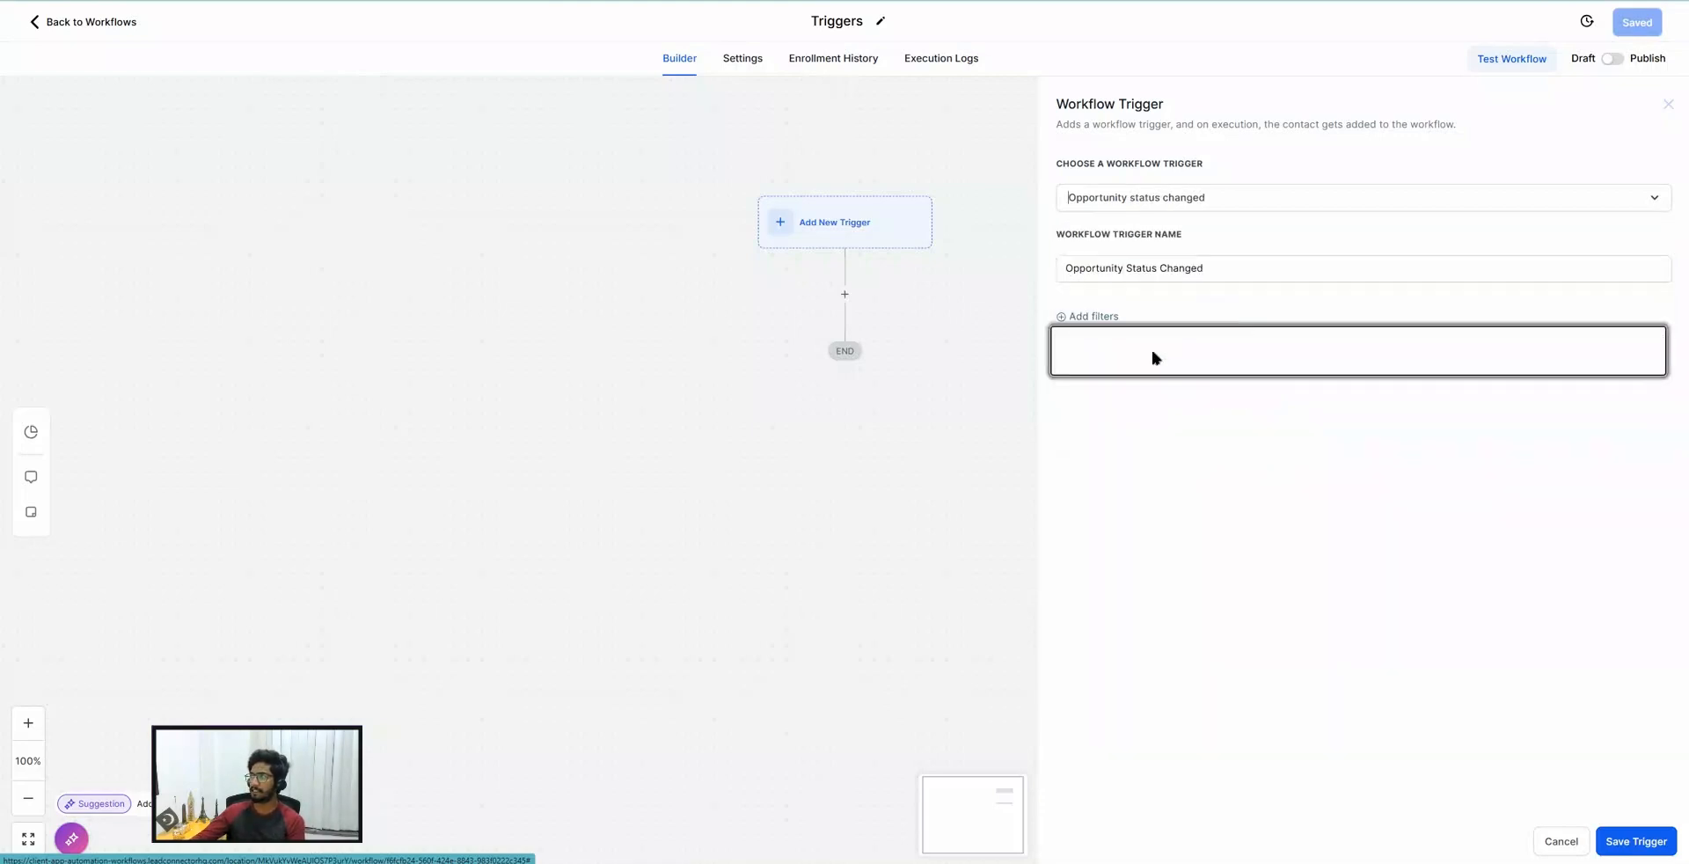
# Open the Opportunities page, and add a "Moved to status" filter to the workflow trigger with its status choices expanded.
pyautogui.click(1086, 320)
pyautogui.click(1098, 332)
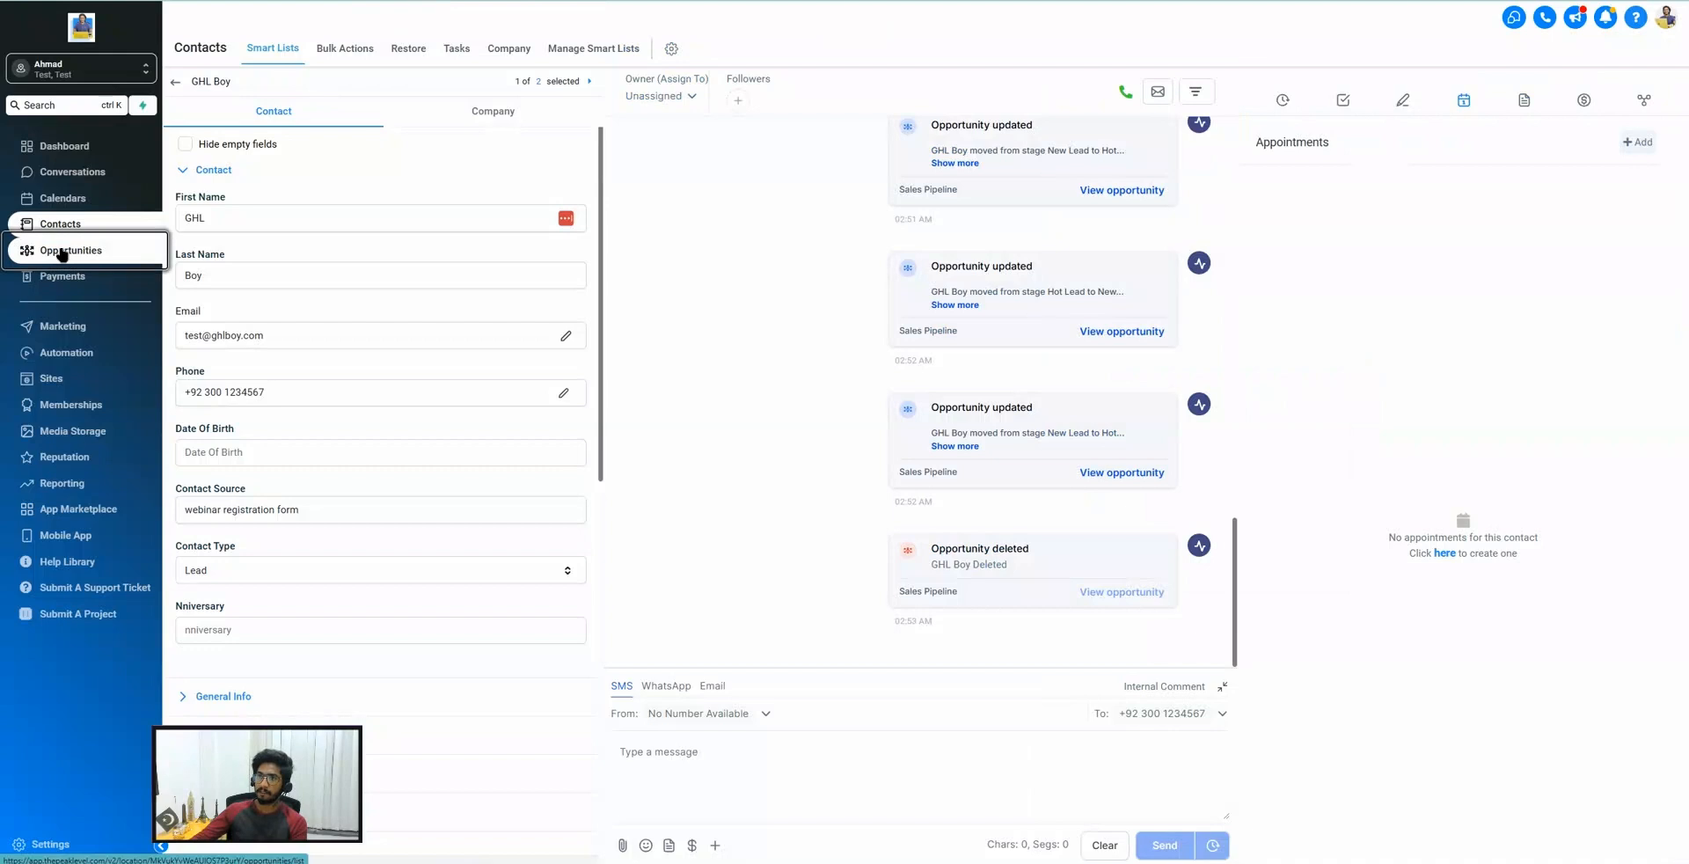
pyautogui.click(62, 253)
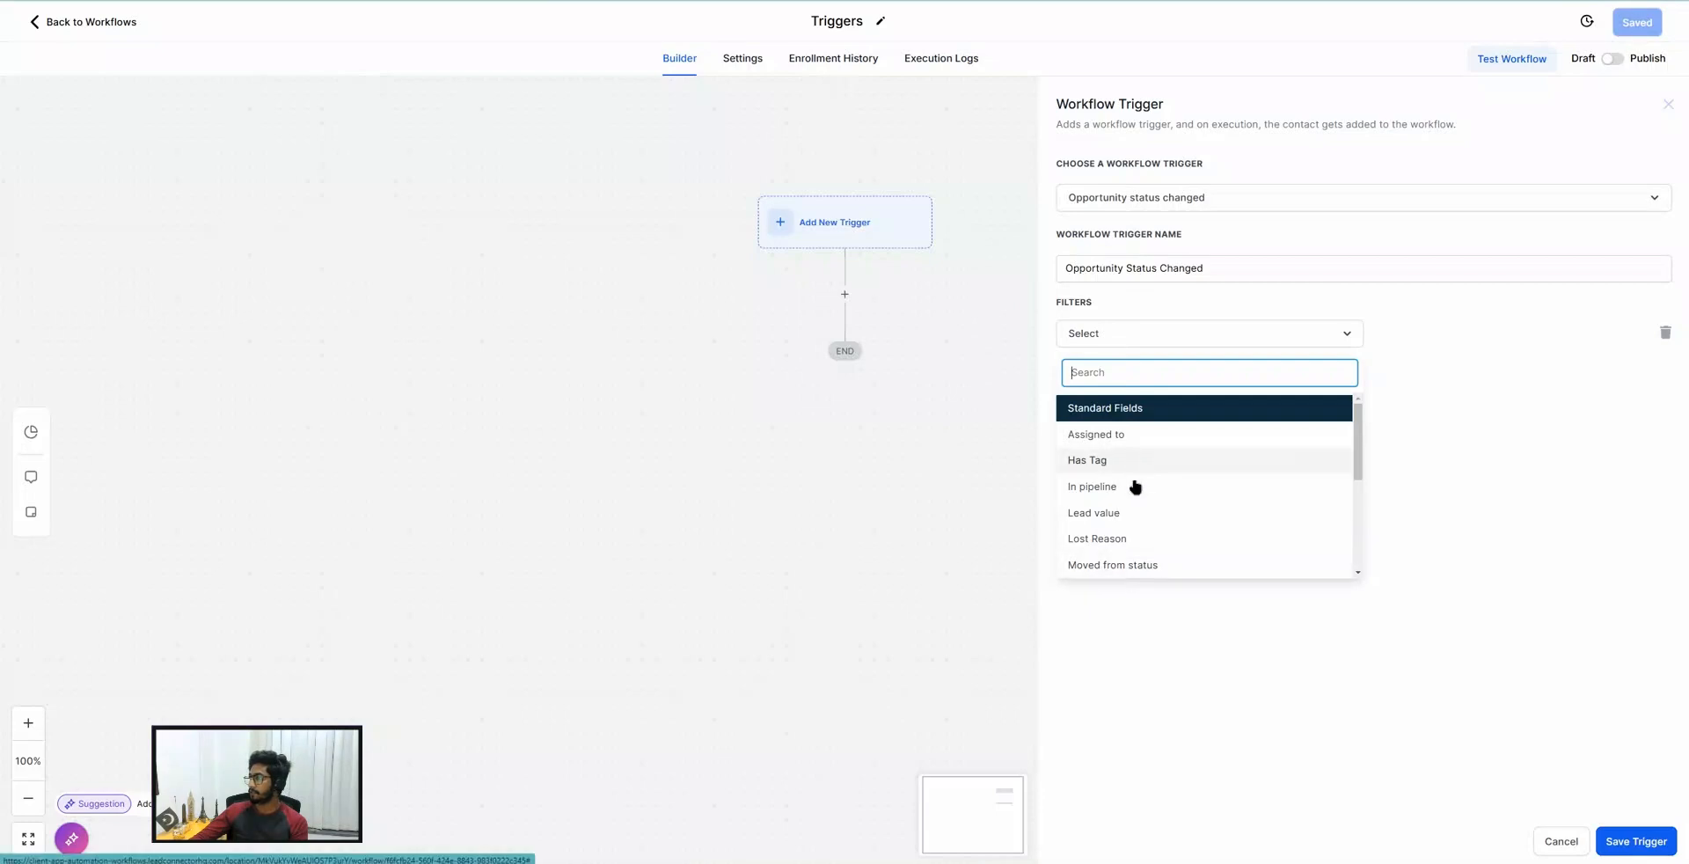
pyautogui.scroll(-3, 1148, 538)
pyautogui.scroll(2, 1144, 533)
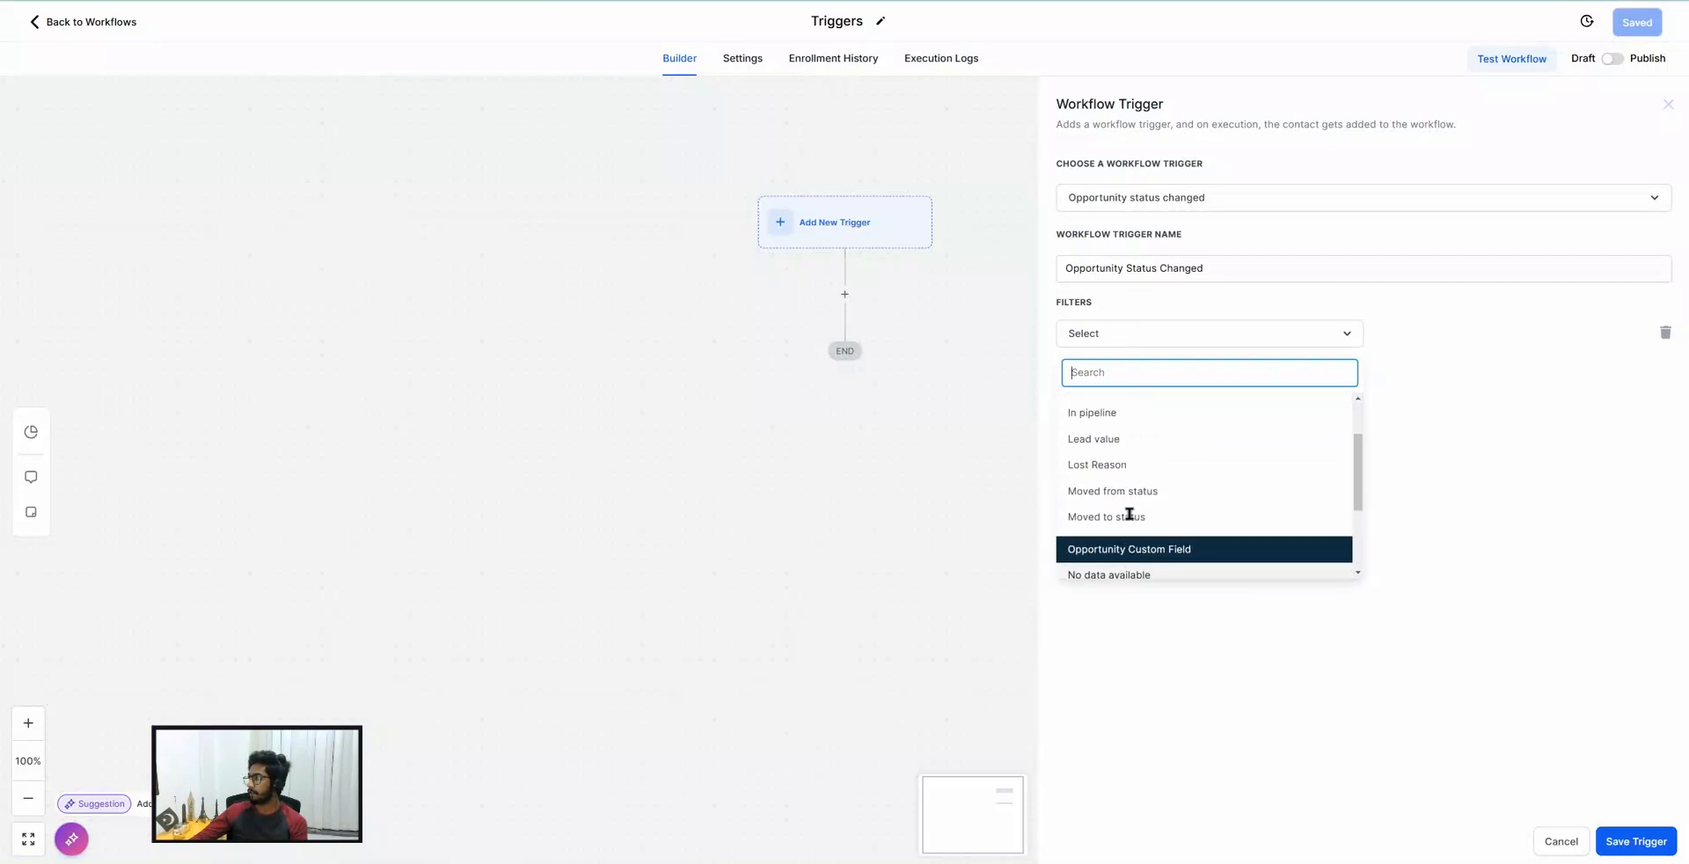
pyautogui.click(1141, 526)
pyautogui.click(1424, 335)
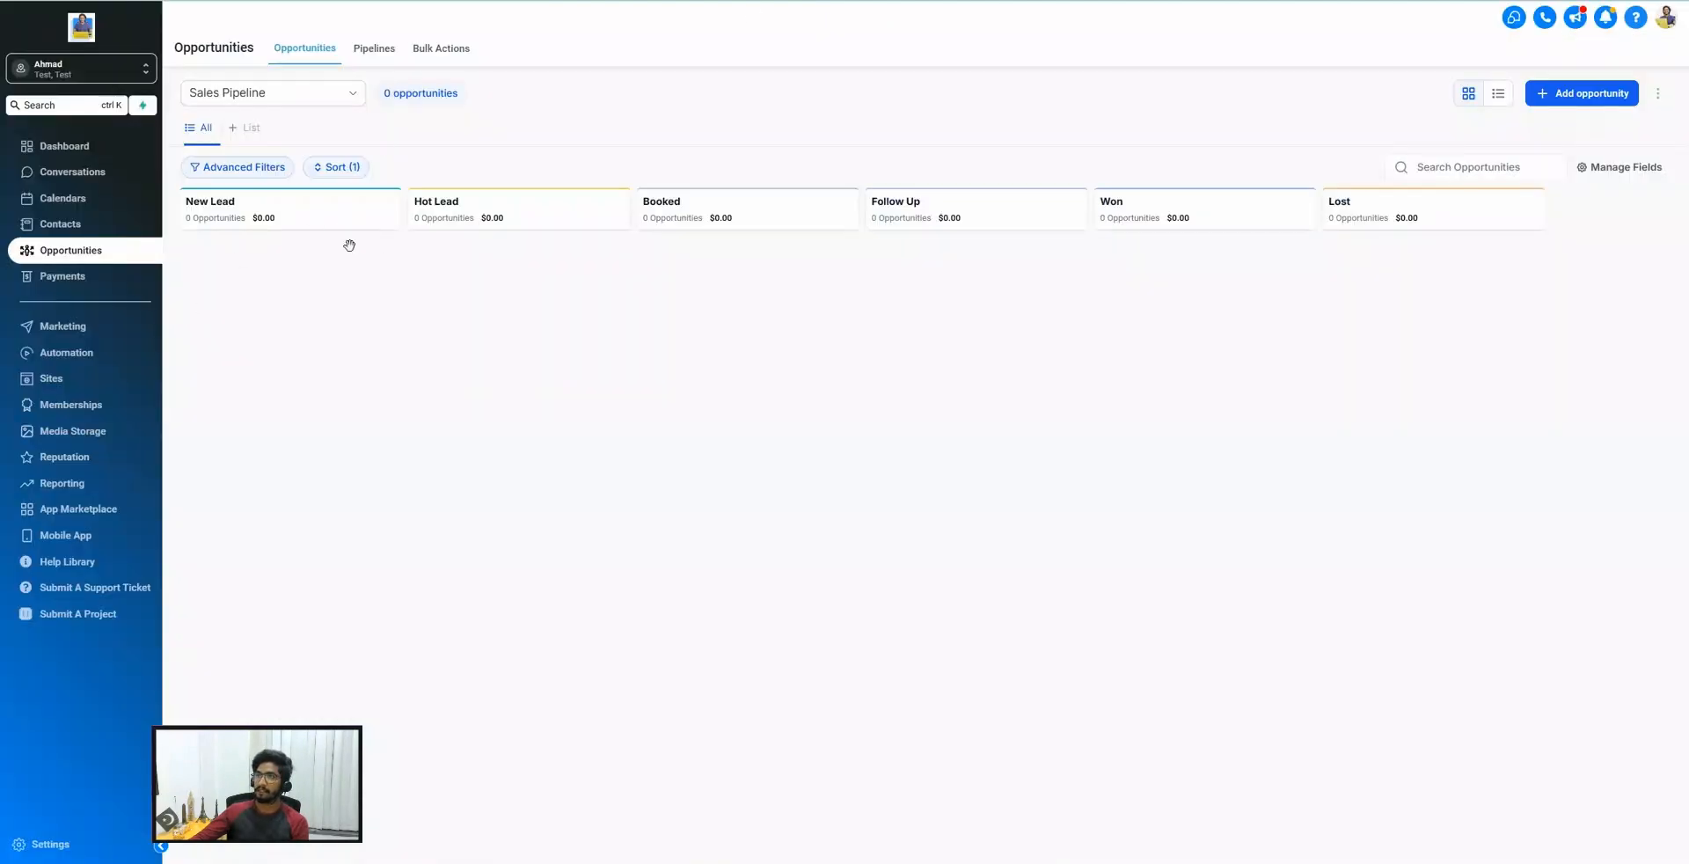
# View the Stage and Status fields in a new opportunity form, and set the trigger's "Moved to status" filter to won.
pyautogui.click(1573, 98)
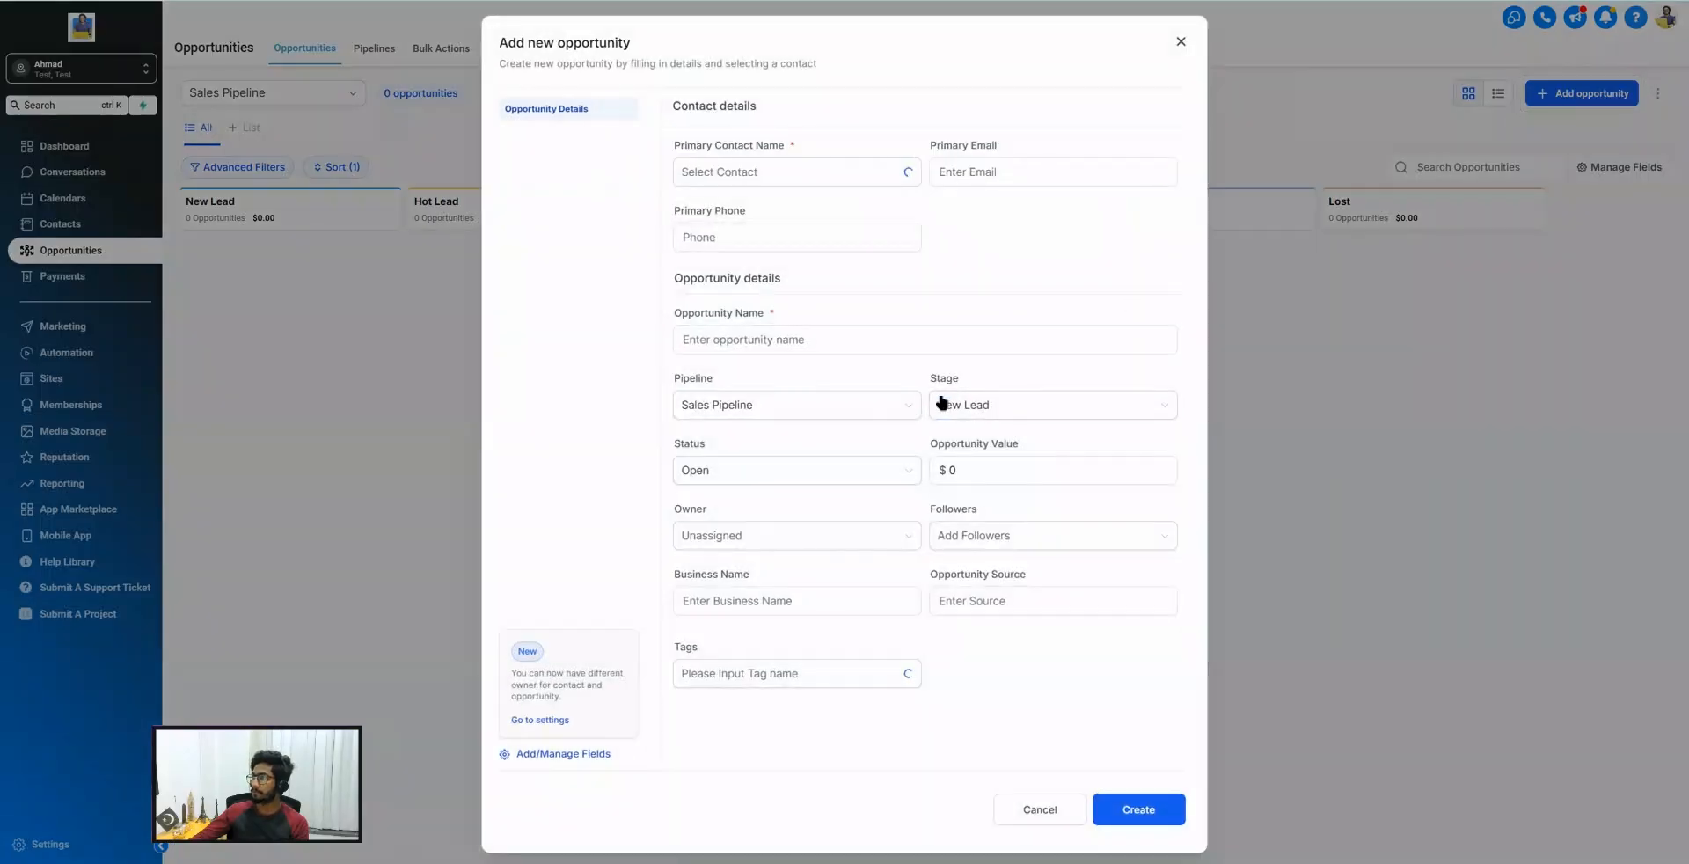
pyautogui.moveTo(965, 381); pyautogui.dragTo(934, 388)
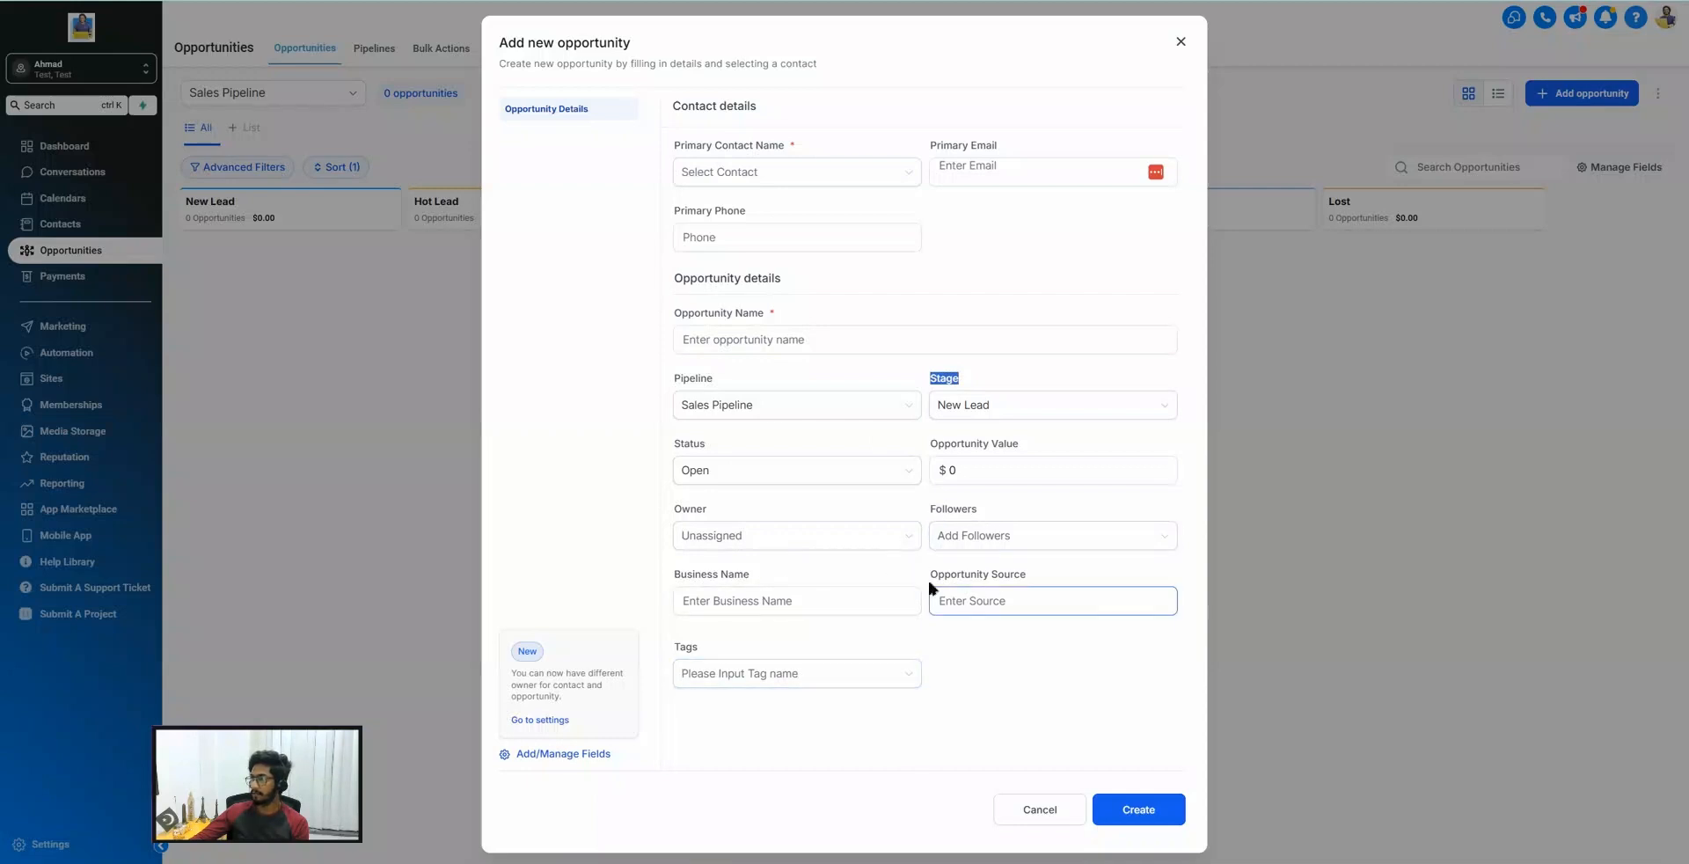
pyautogui.click(696, 469)
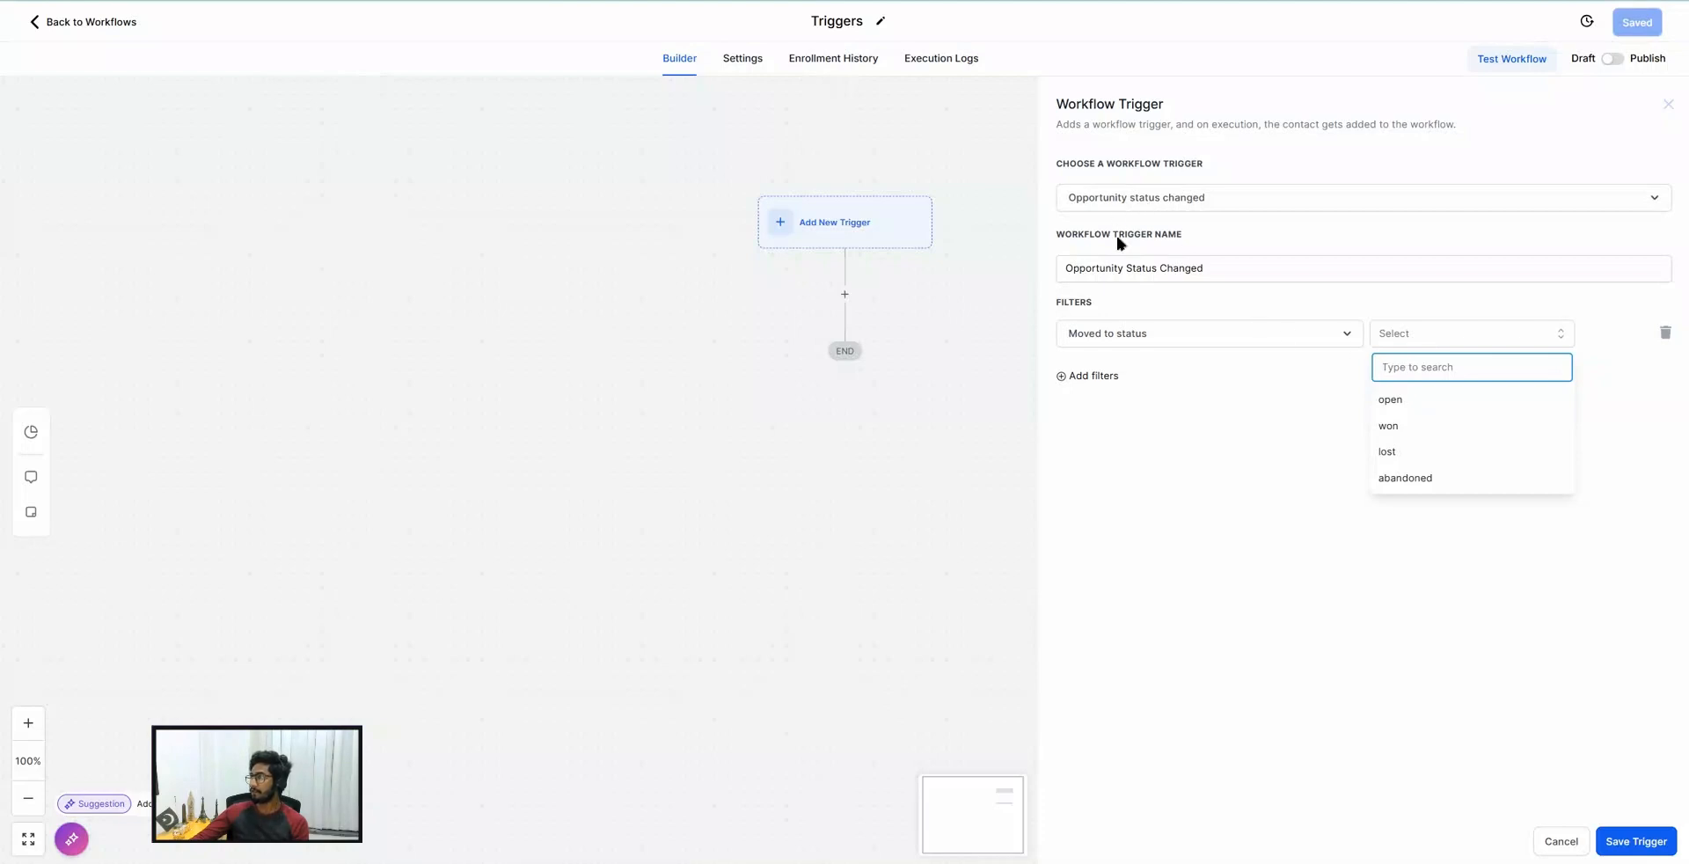
pyautogui.click(1391, 431)
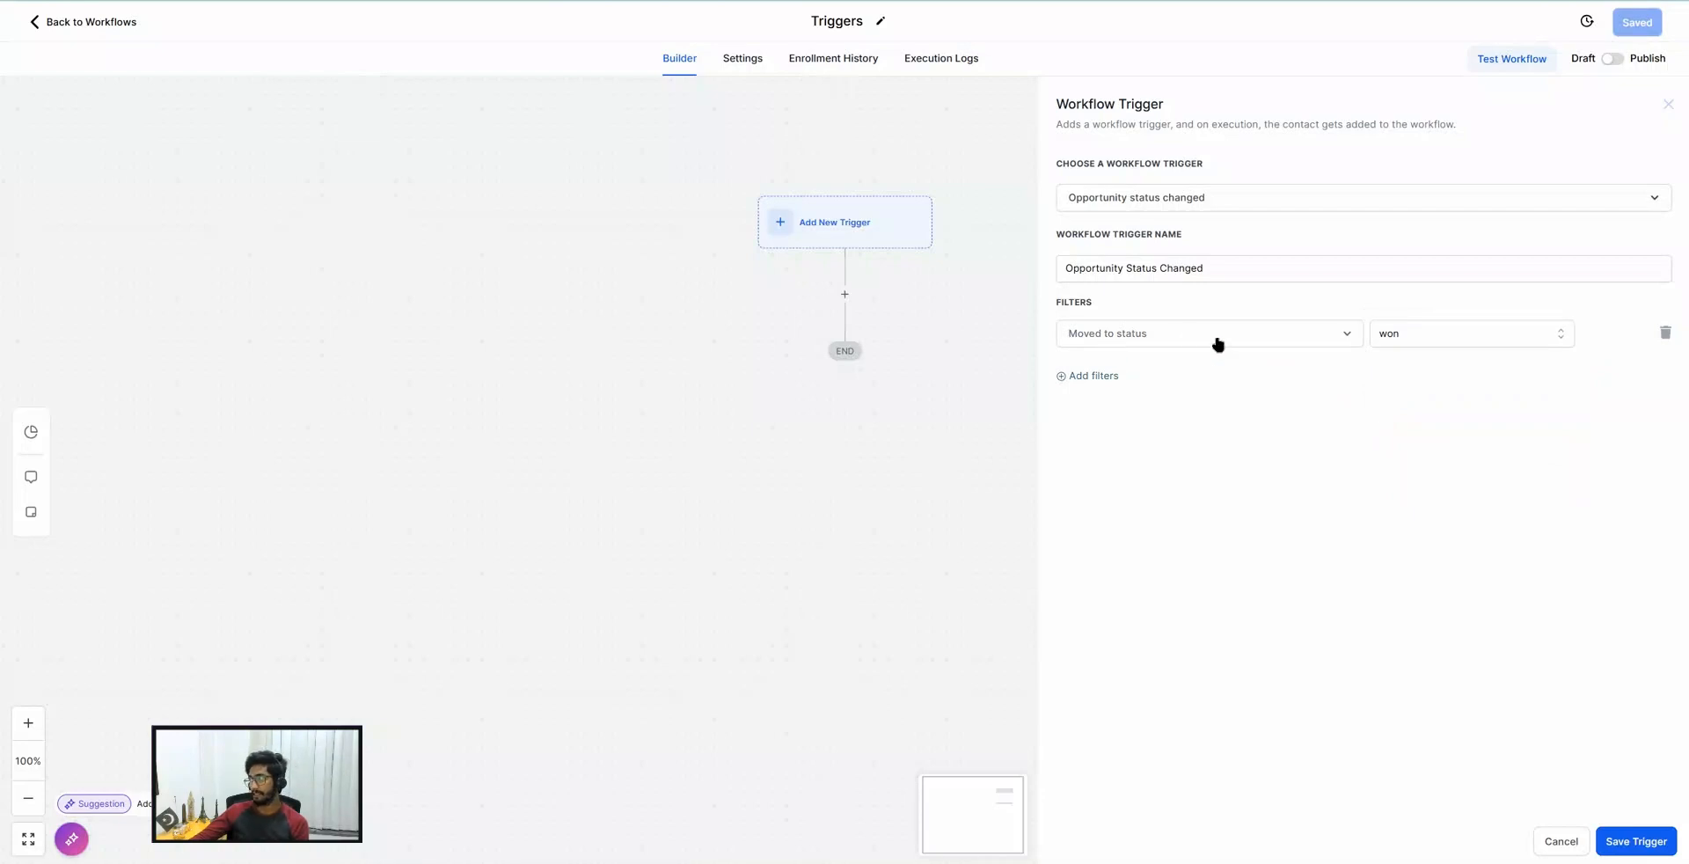
# Change the workflow trigger type to Pipeline stage changed, and close the new opportunity form on the Opportunities page.
pyautogui.click(1123, 203)
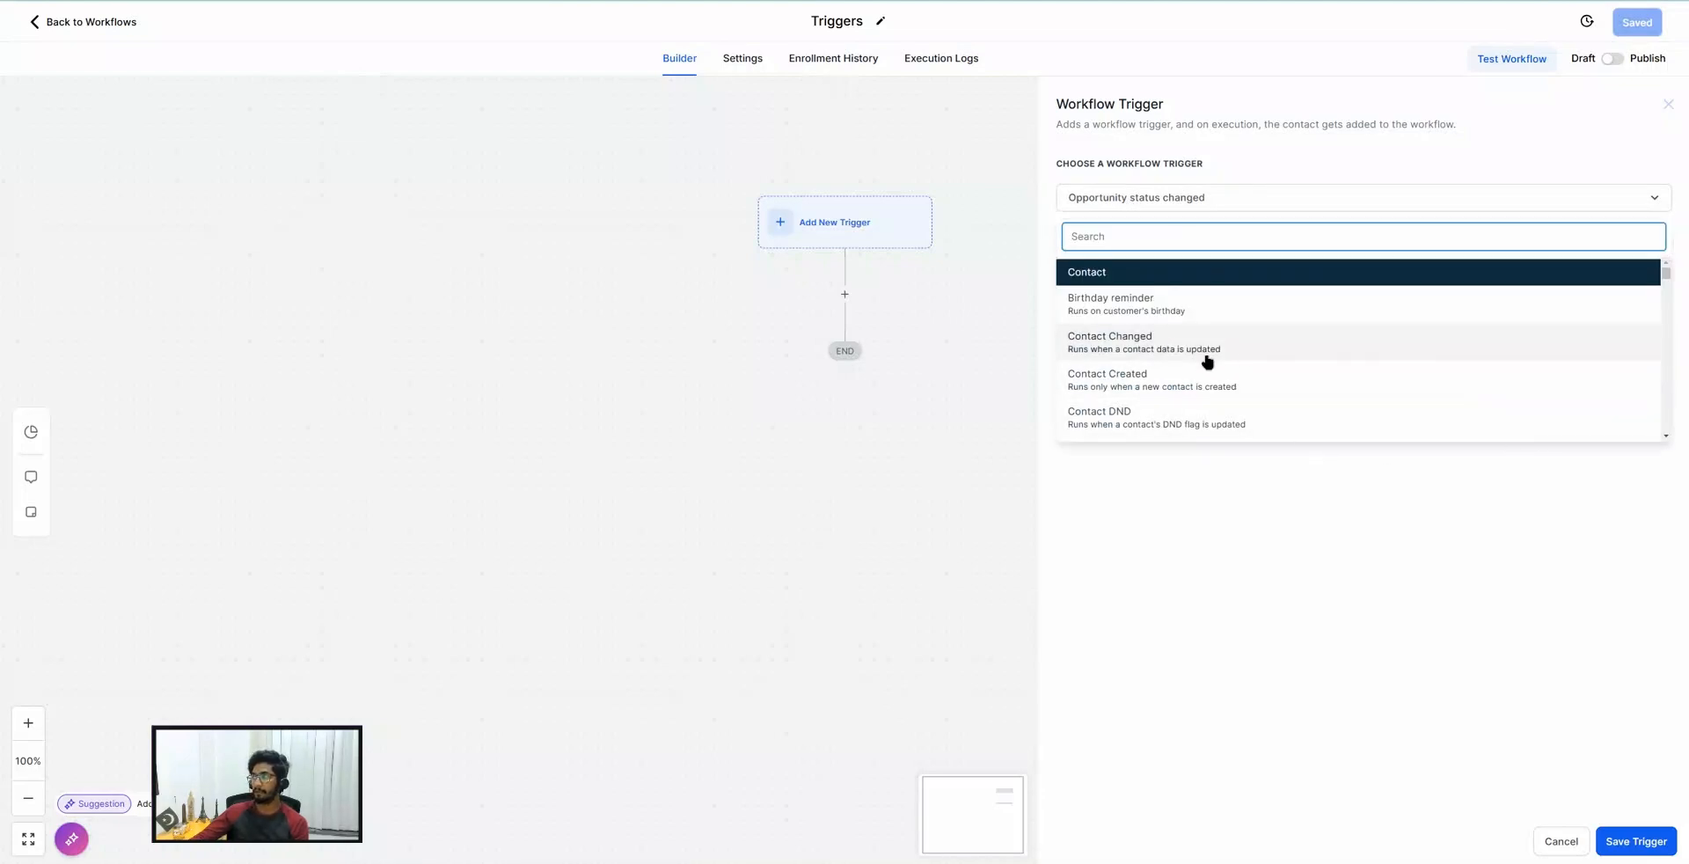
pyautogui.scroll(-10, 1206, 362)
pyautogui.scroll(-10, 1207, 361)
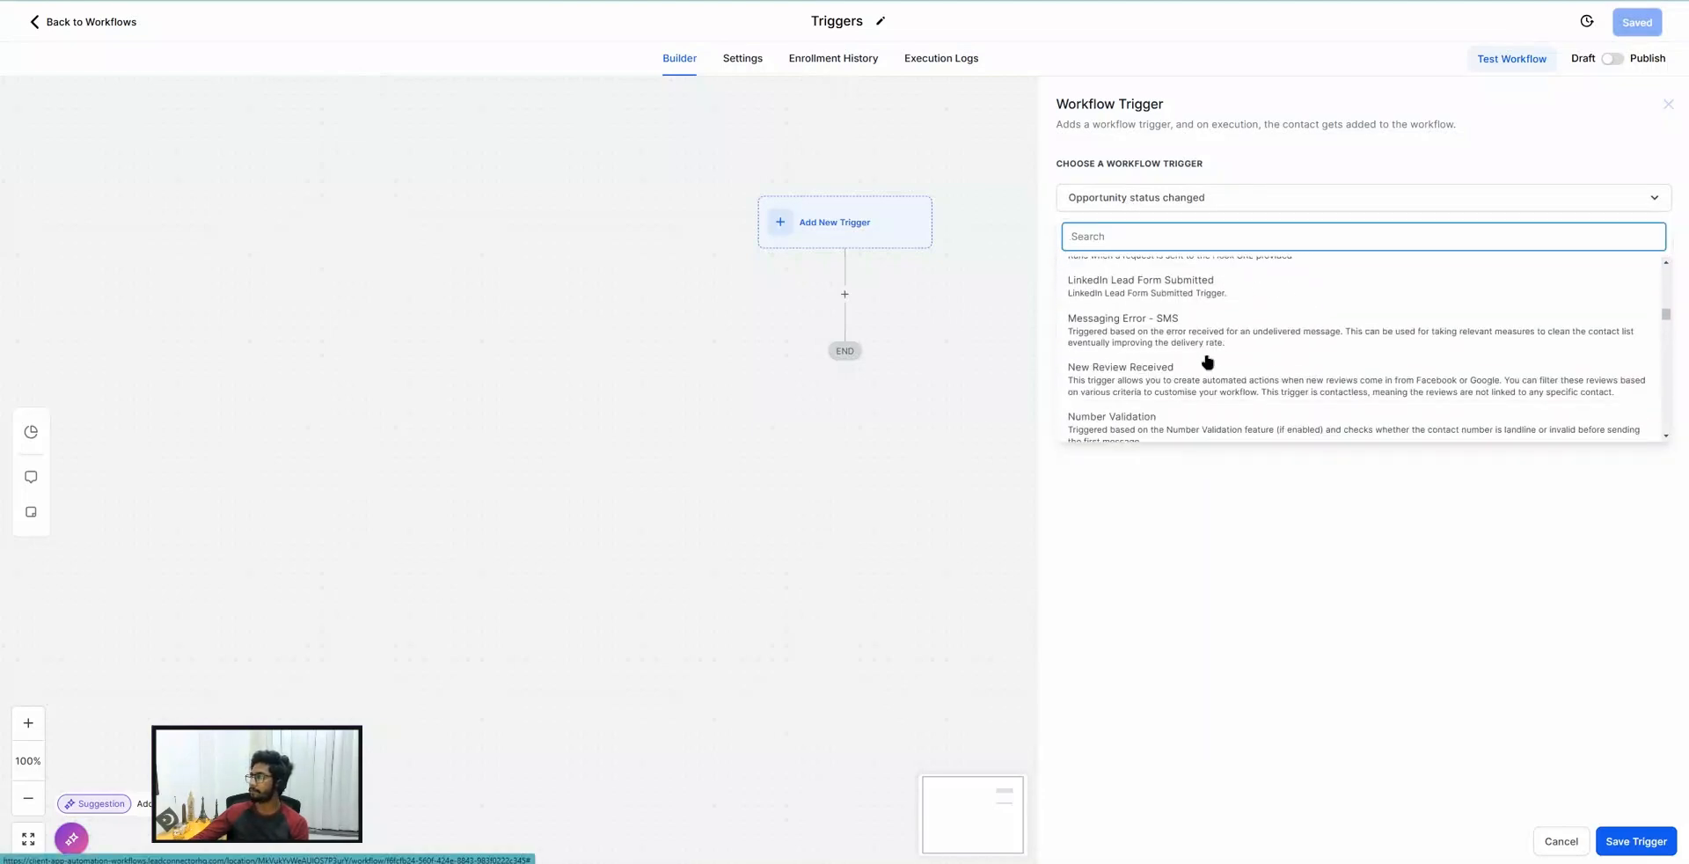
pyautogui.scroll(-3, 1206, 362)
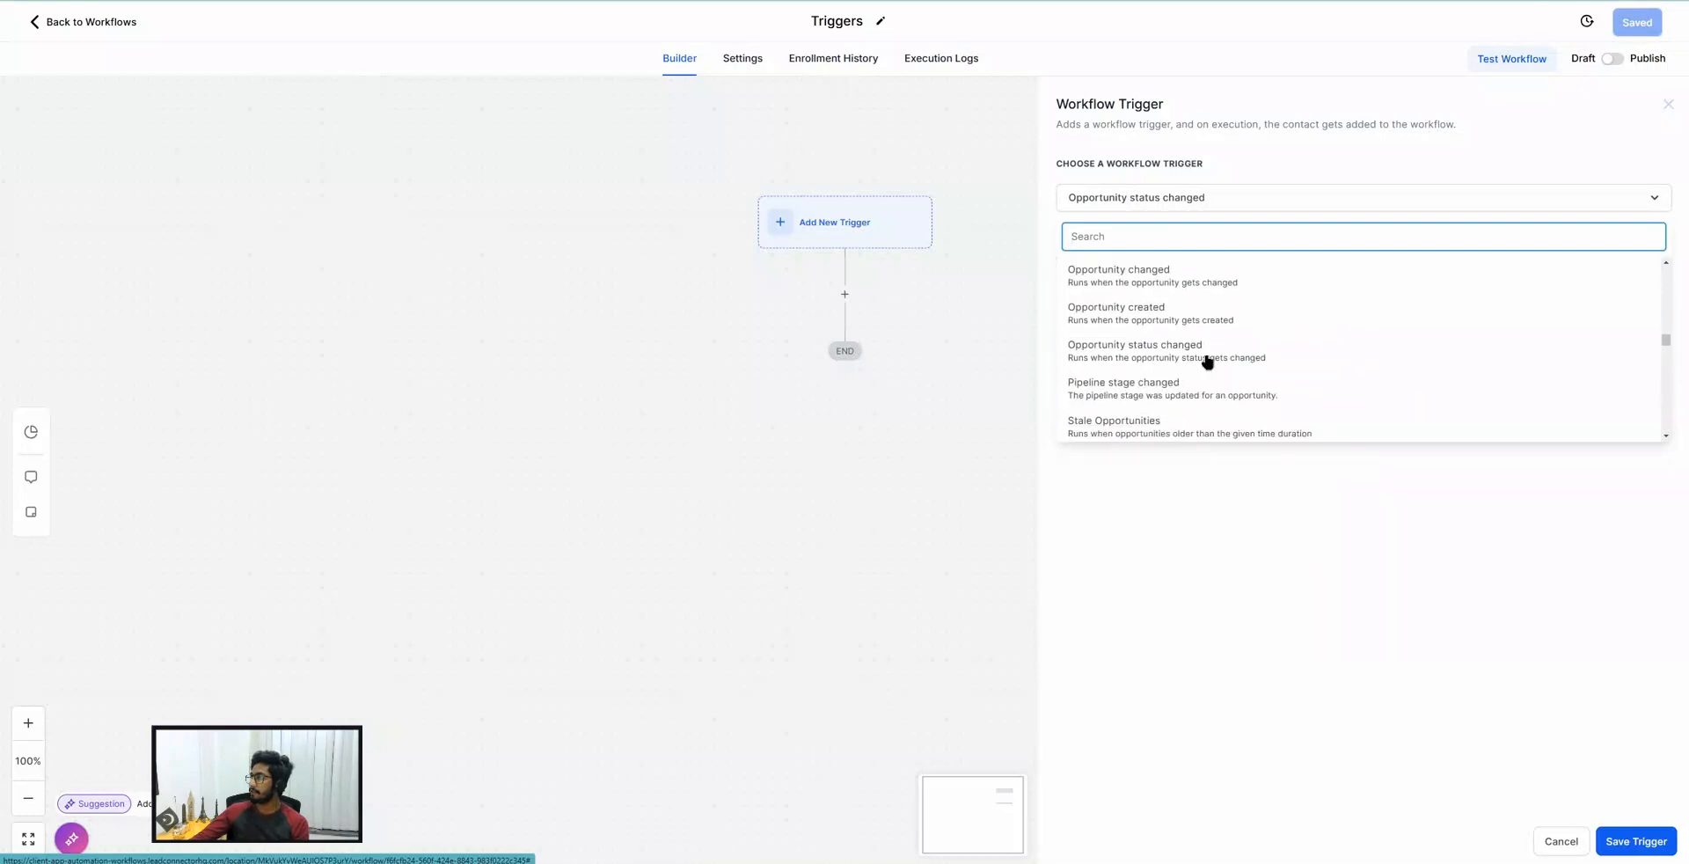
pyautogui.scroll(-2, 1207, 361)
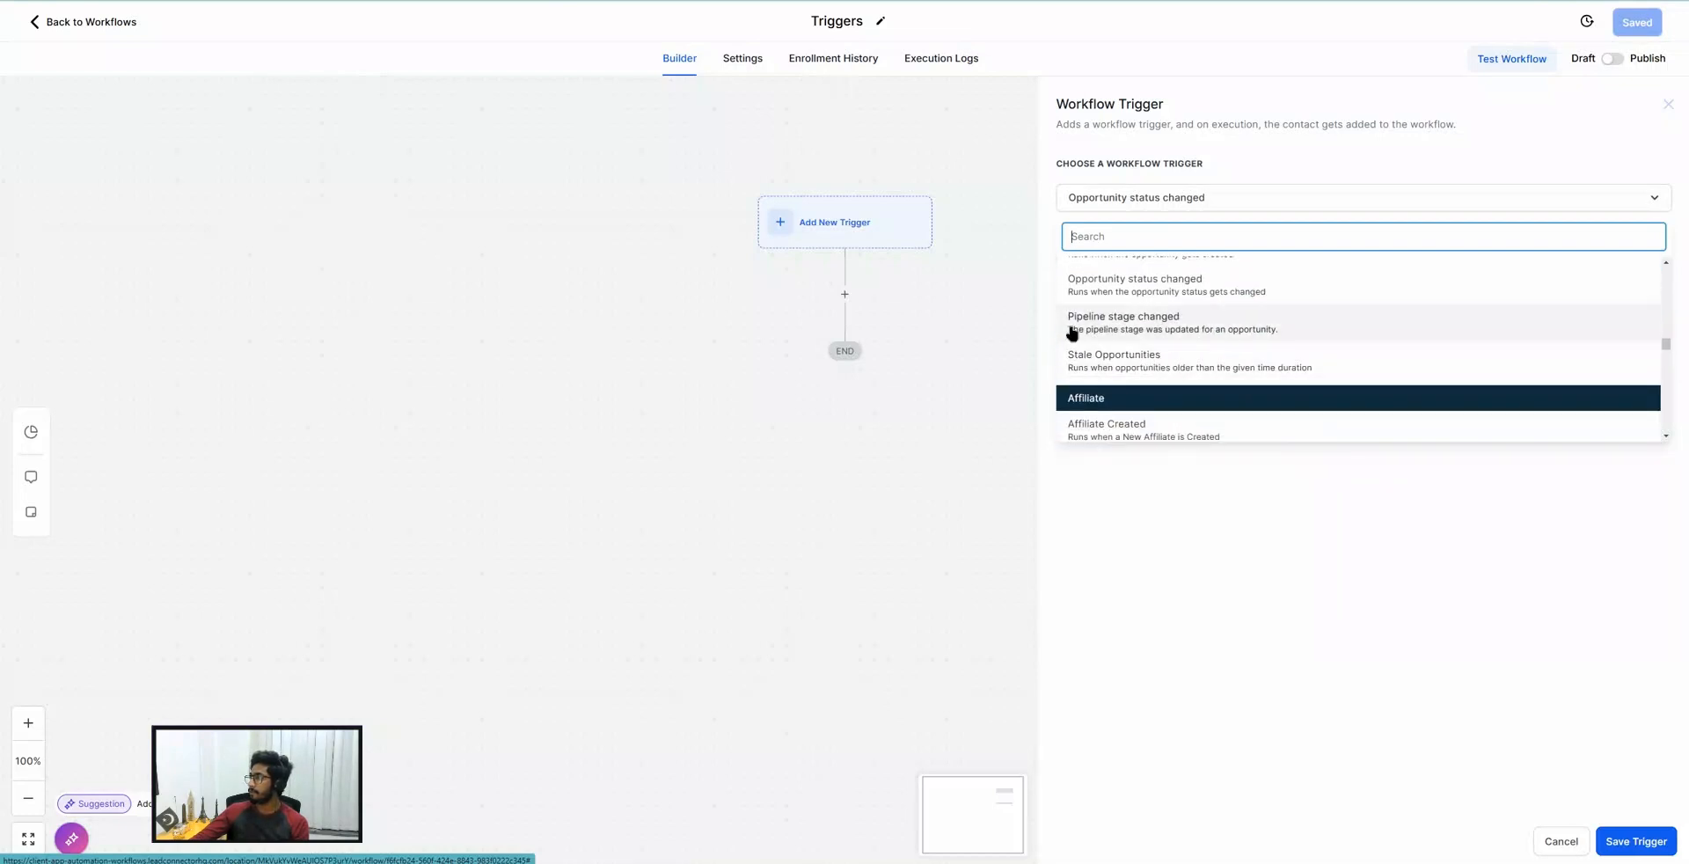
pyautogui.click(1134, 325)
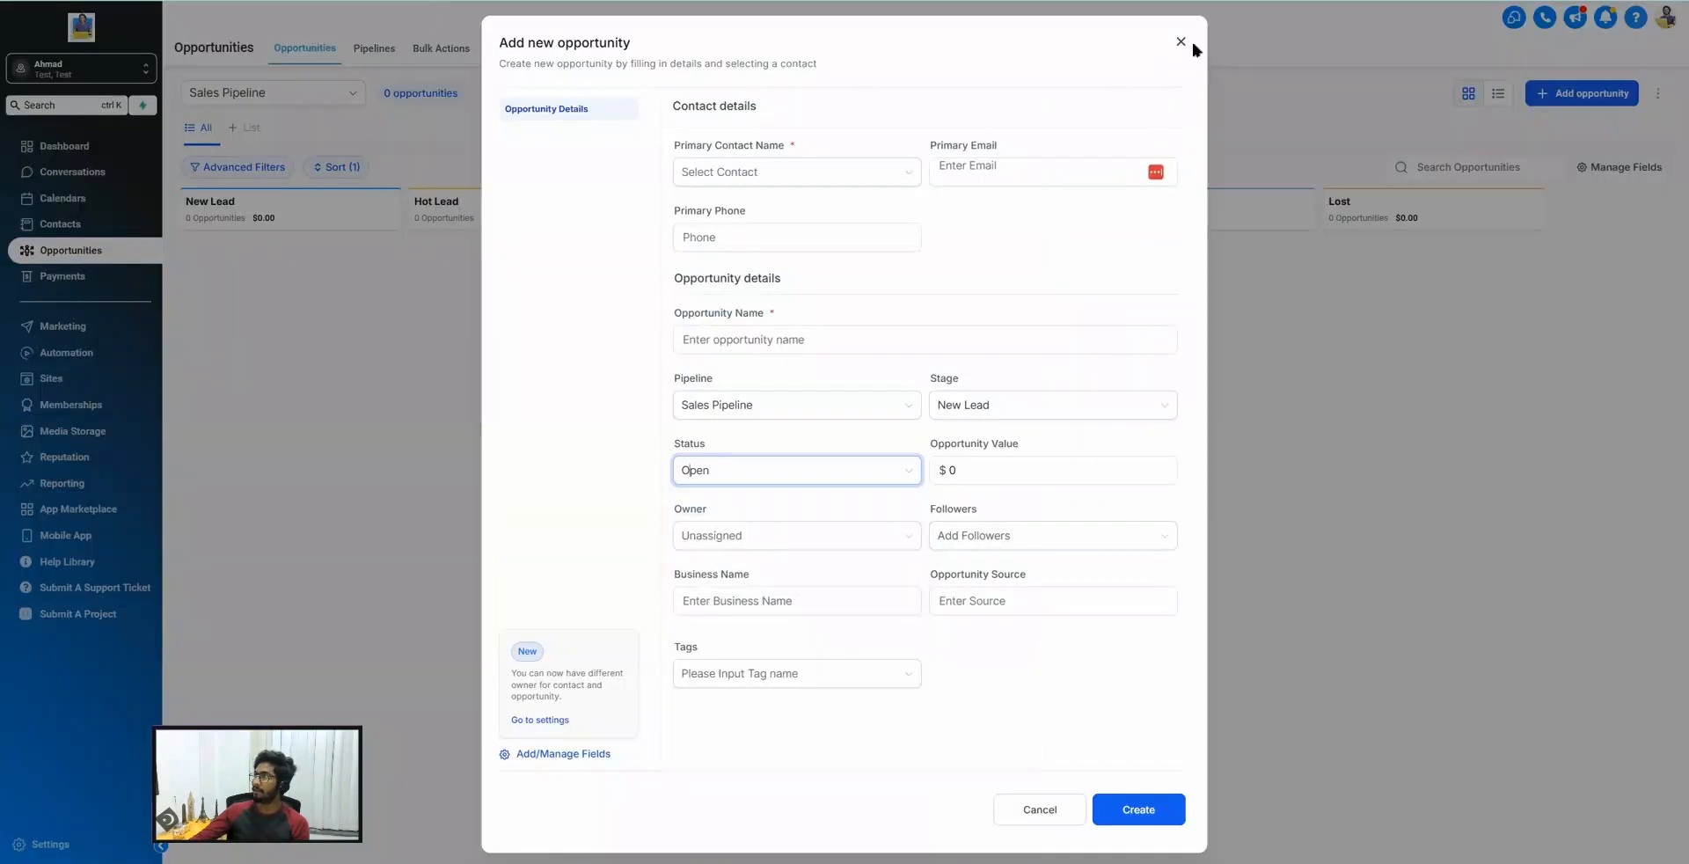
pyautogui.click(1180, 41)
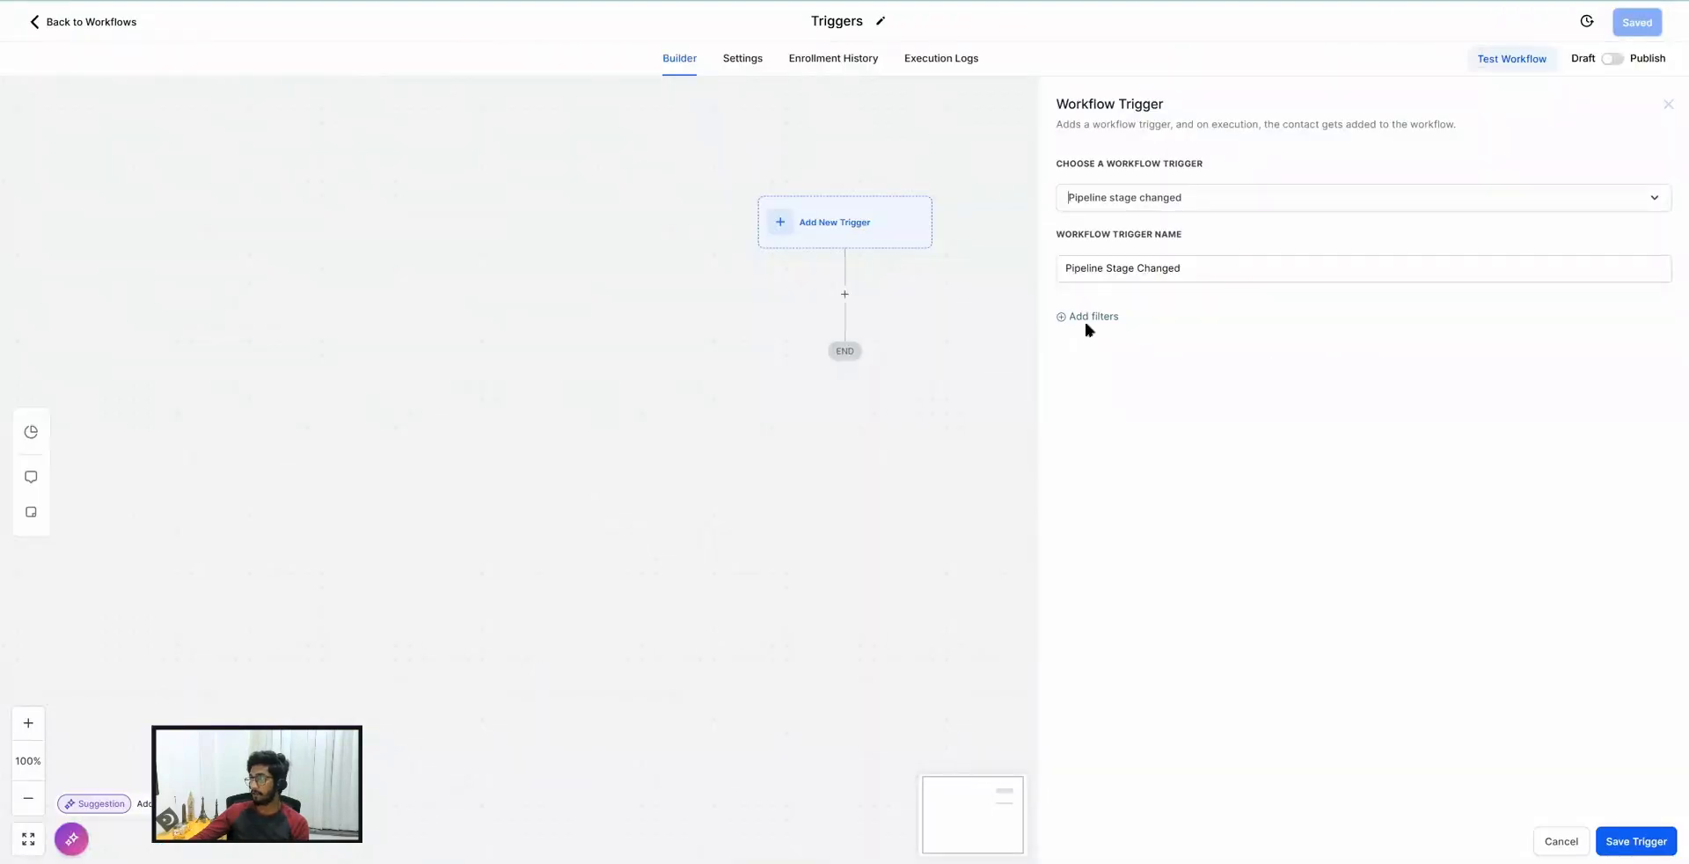
# Add an "In pipeline" filter set to Sales Pipeline to the Pipeline stage changed trigger.
pyautogui.click(1099, 318)
pyautogui.click(1091, 334)
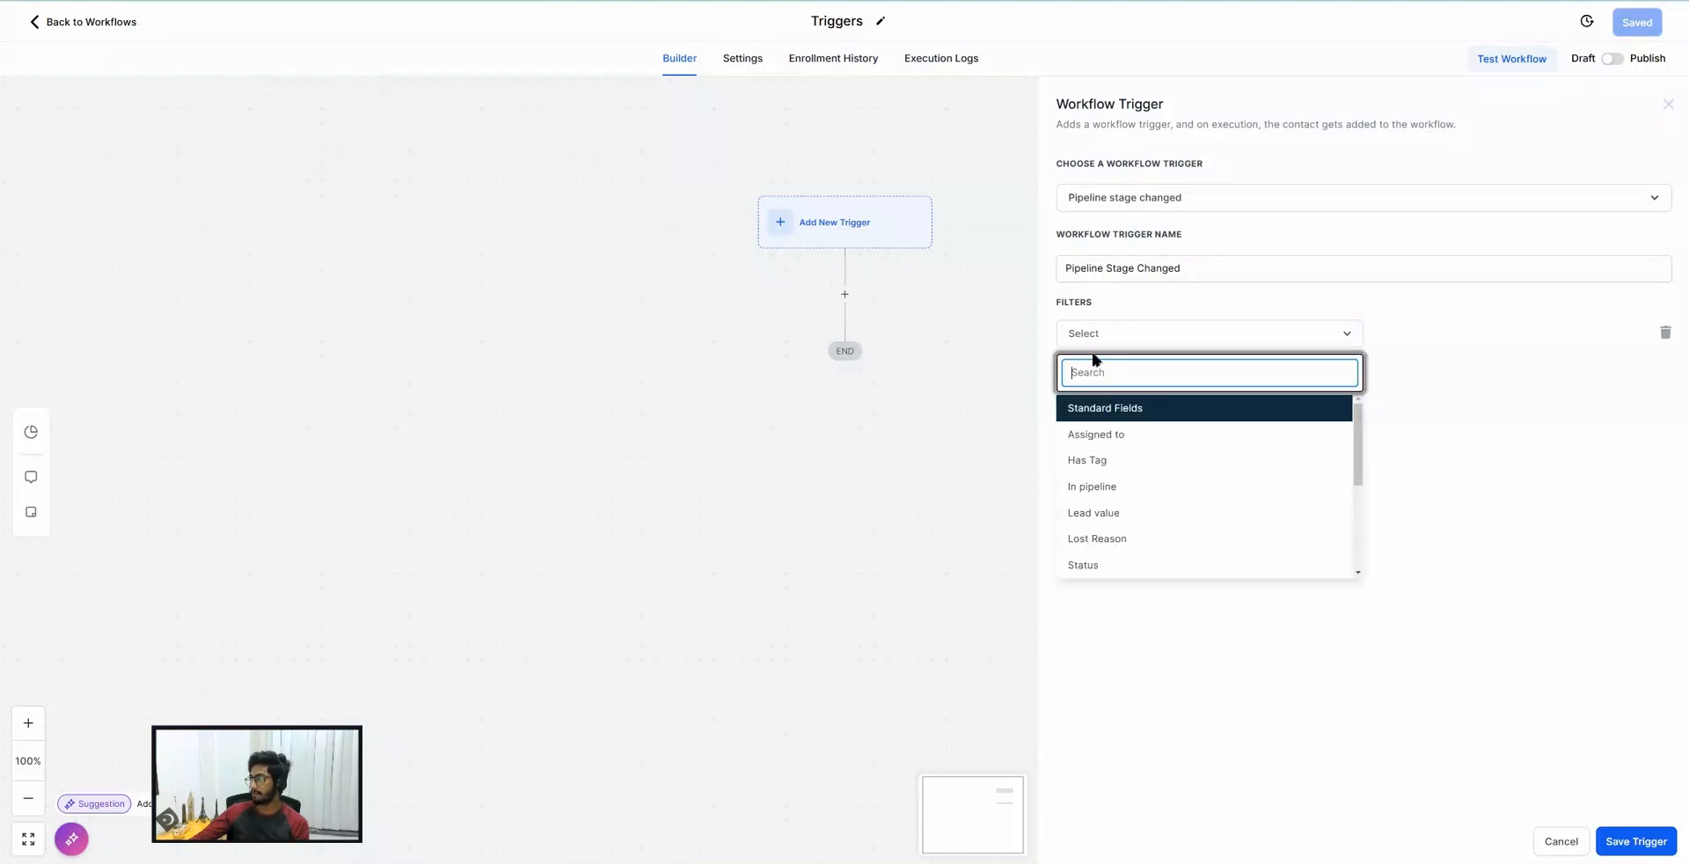
pyautogui.click(1132, 457)
pyautogui.click(1462, 339)
pyautogui.click(1406, 396)
# Add a second filter to the trigger, with Pipeline stage set to Booked.
pyautogui.click(1095, 385)
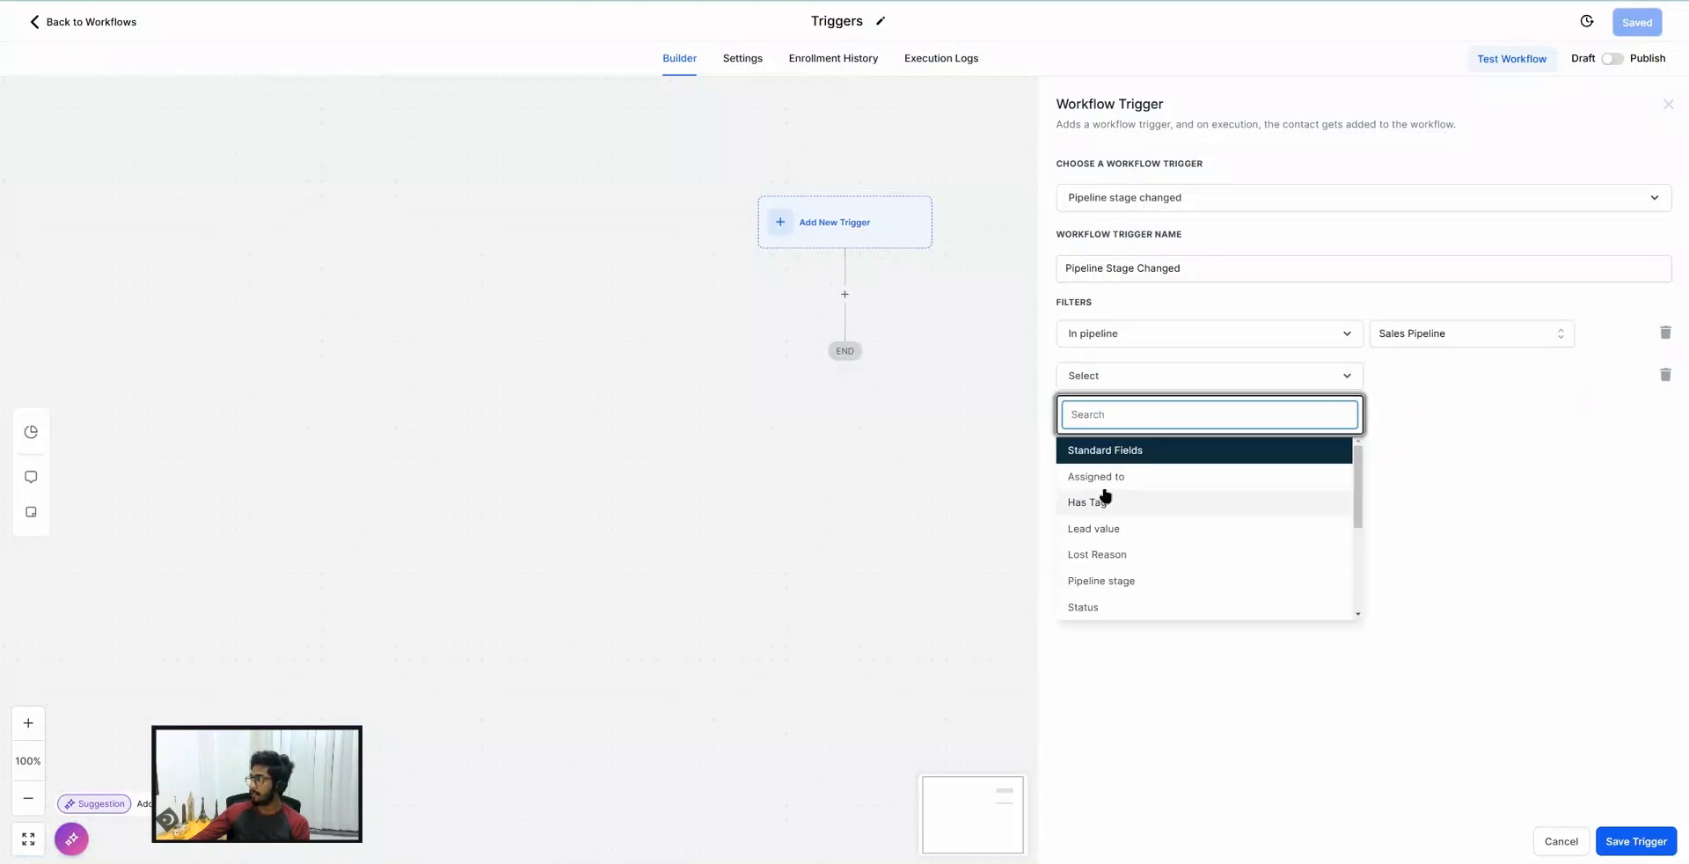
pyautogui.click(1119, 588)
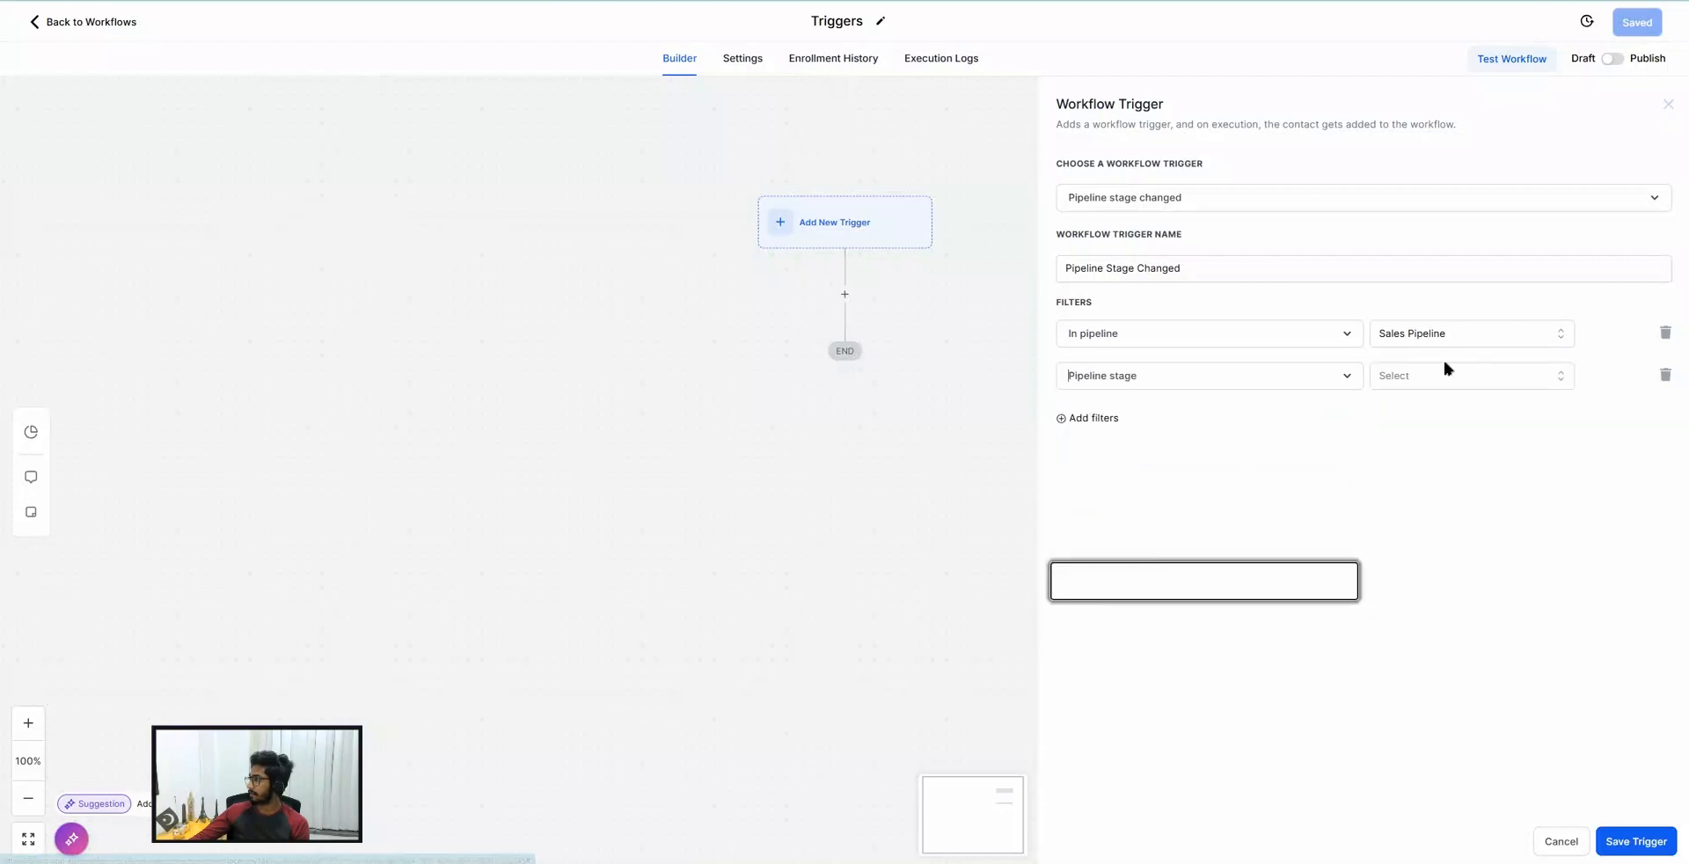
pyautogui.click(1443, 376)
pyautogui.click(1390, 493)
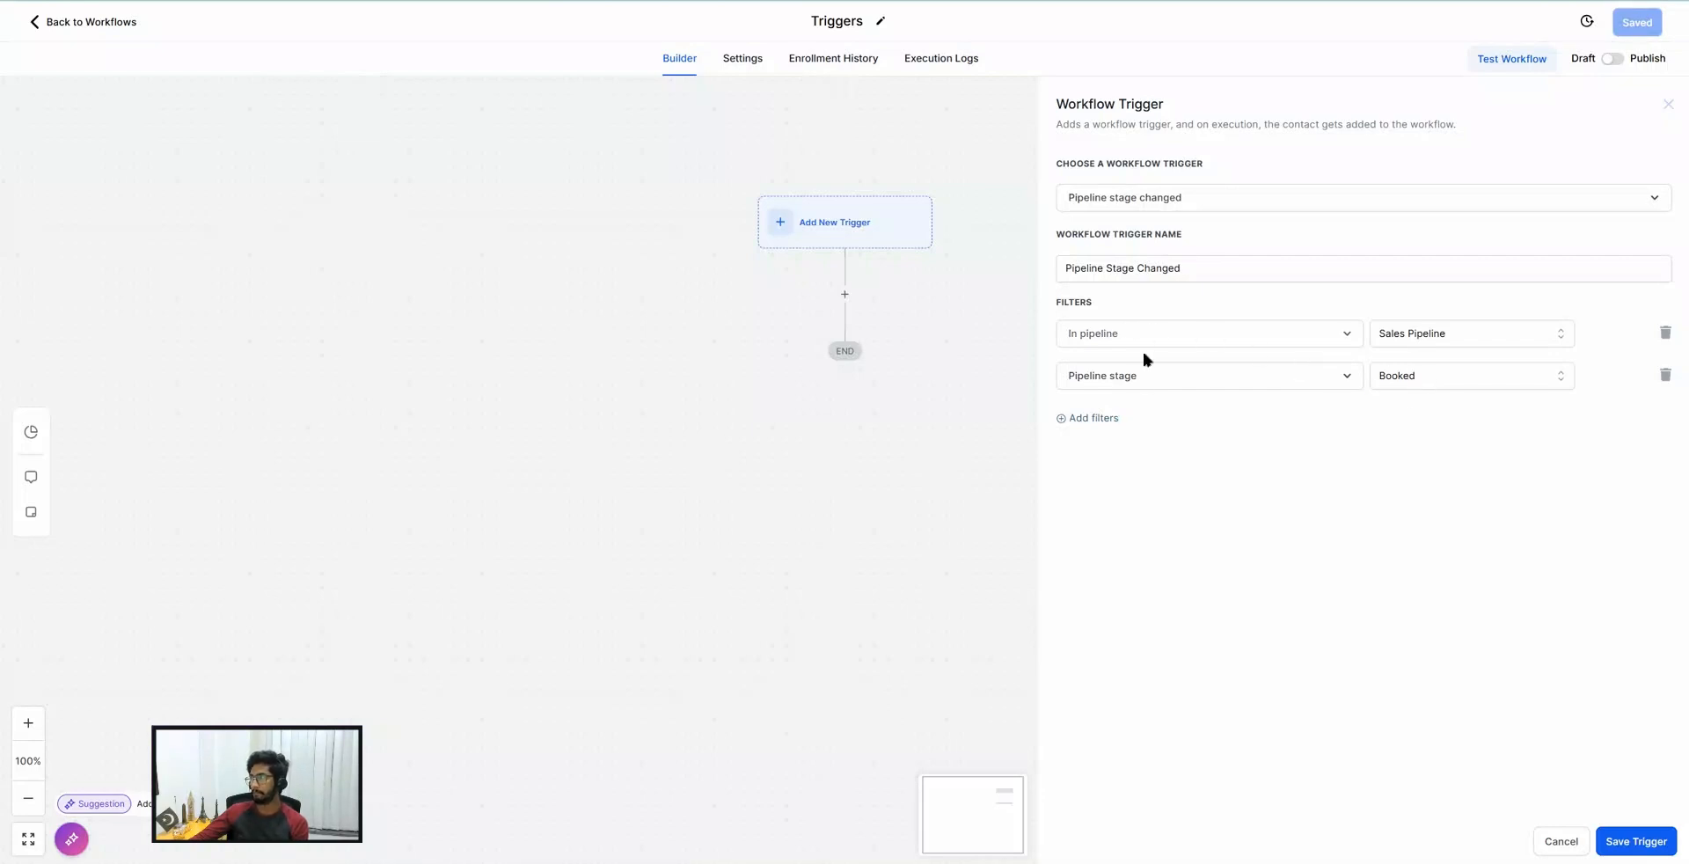
# Change the workflow trigger type to Stale Opportunities.
pyautogui.click(1120, 209)
pyautogui.scroll(-6, 1140, 352)
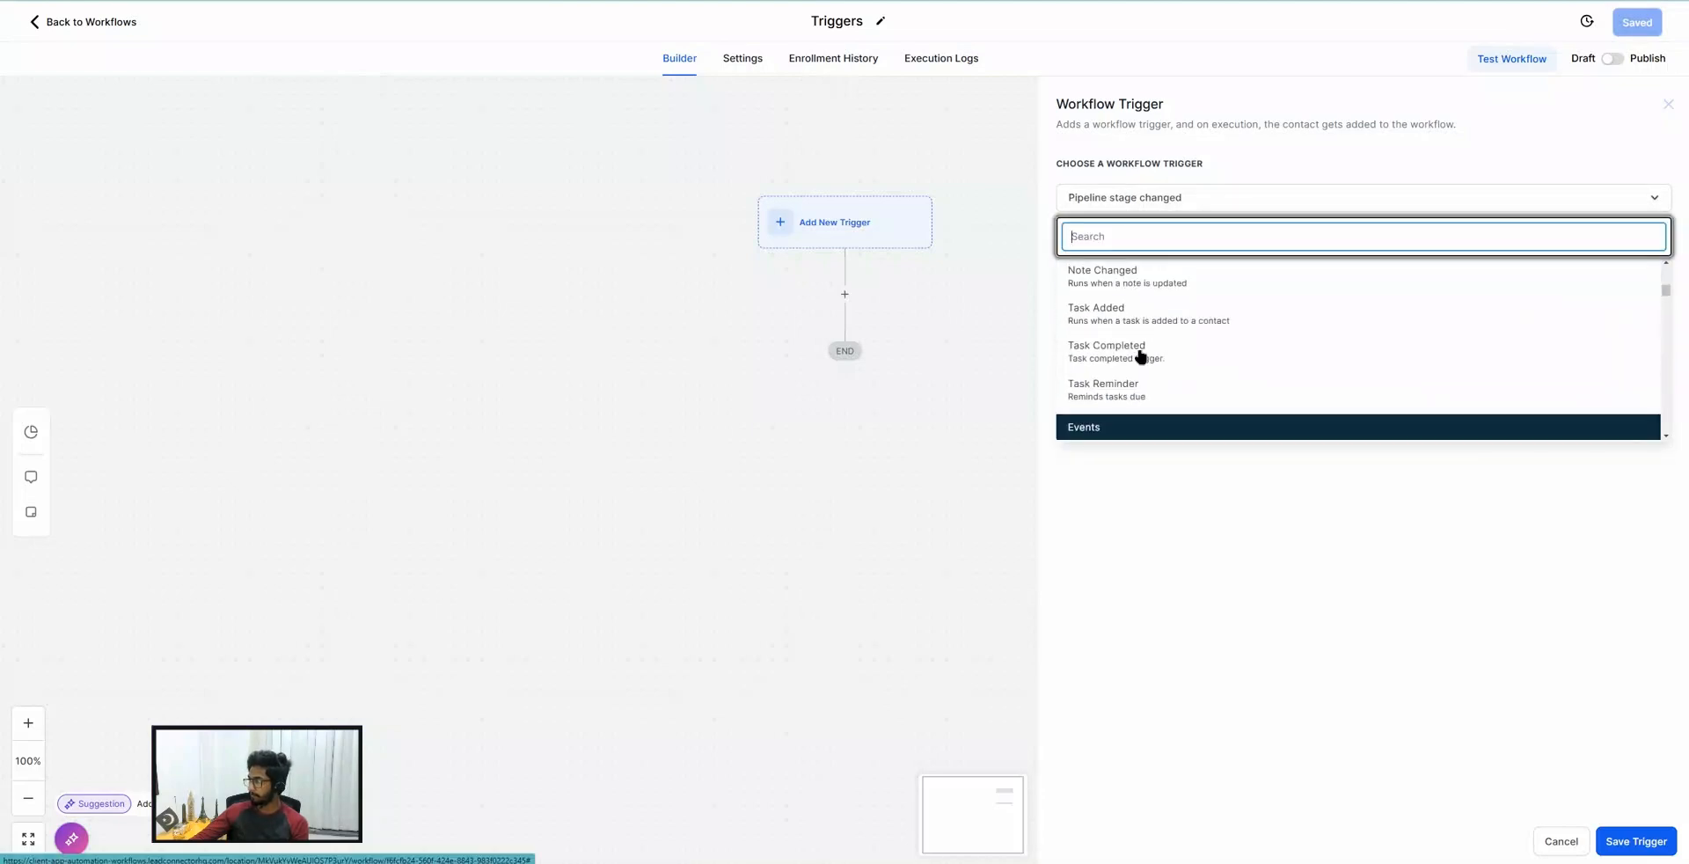
pyautogui.scroll(-5, 1140, 355)
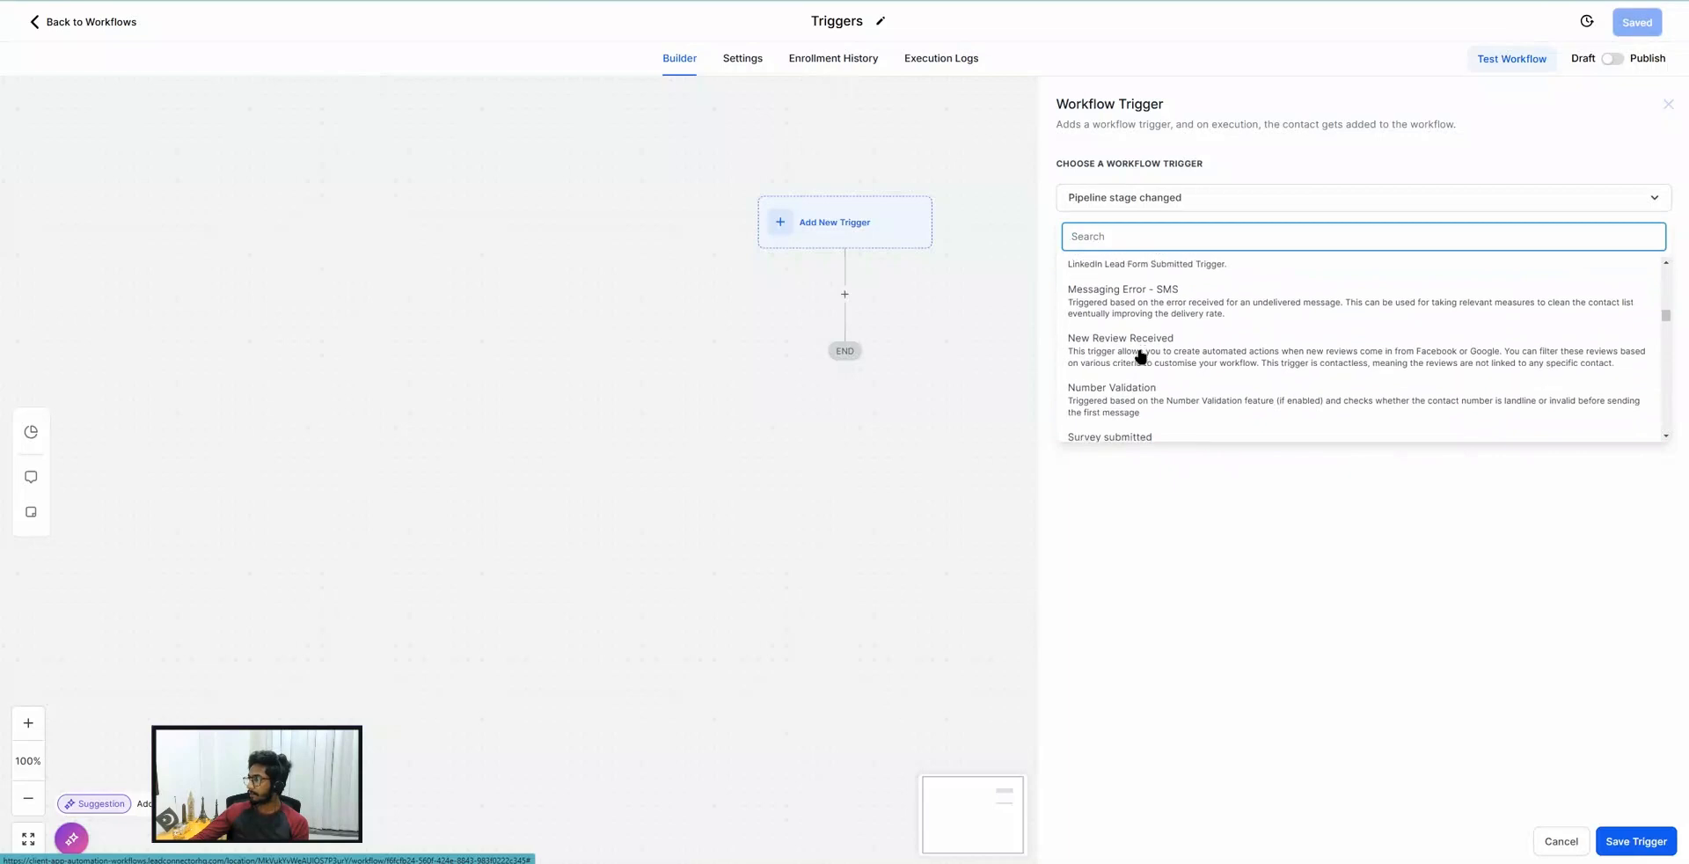
pyautogui.scroll(-5, 1140, 355)
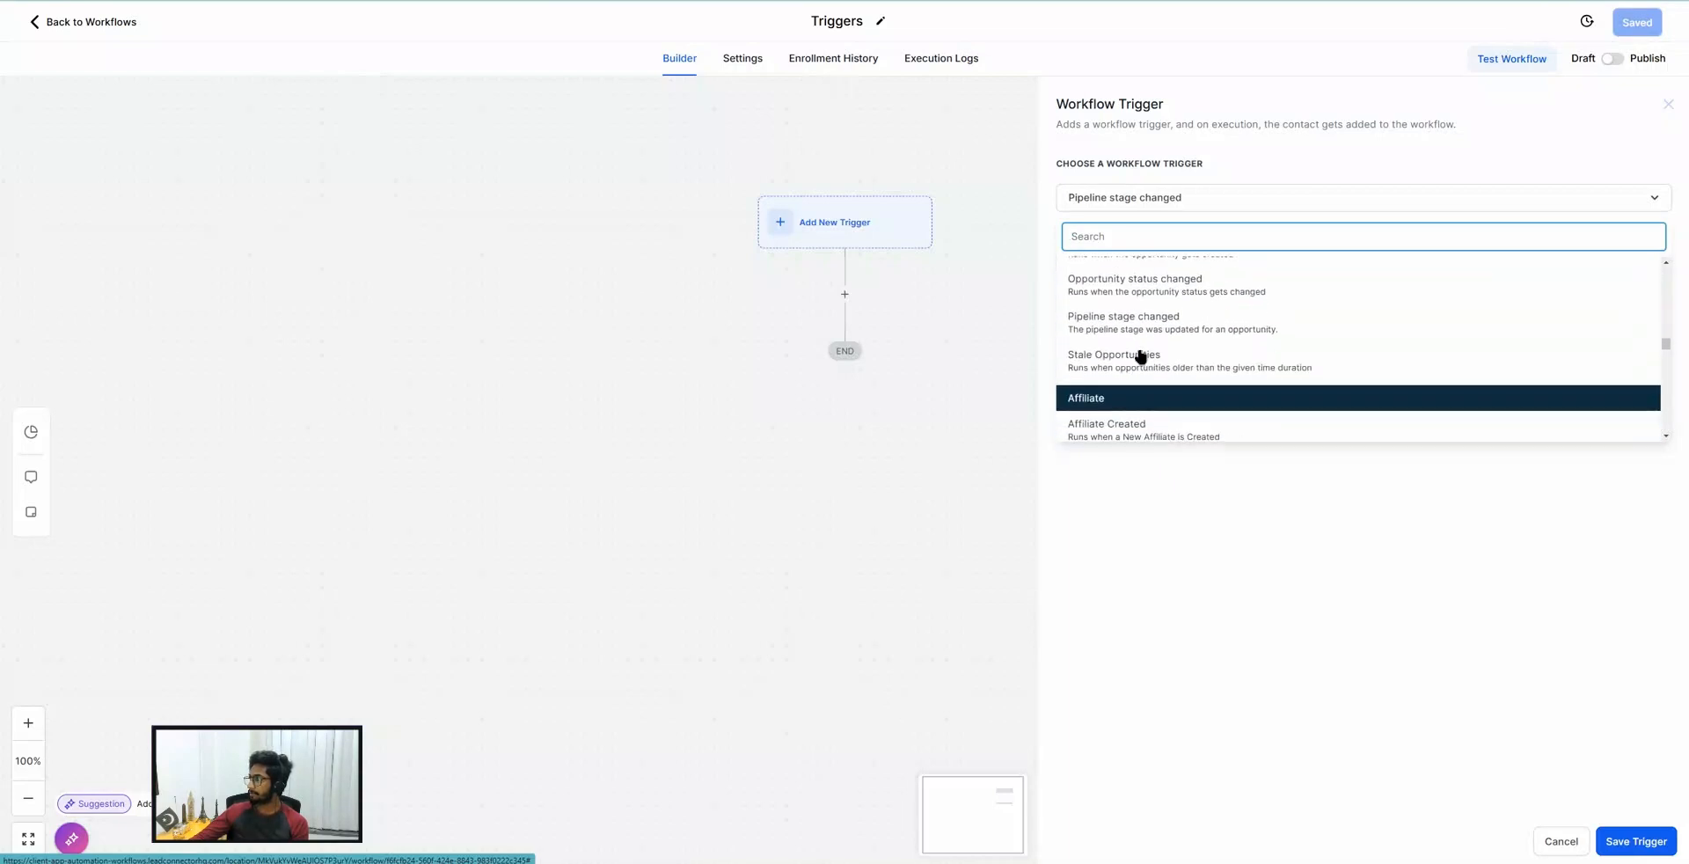
pyautogui.click(1111, 361)
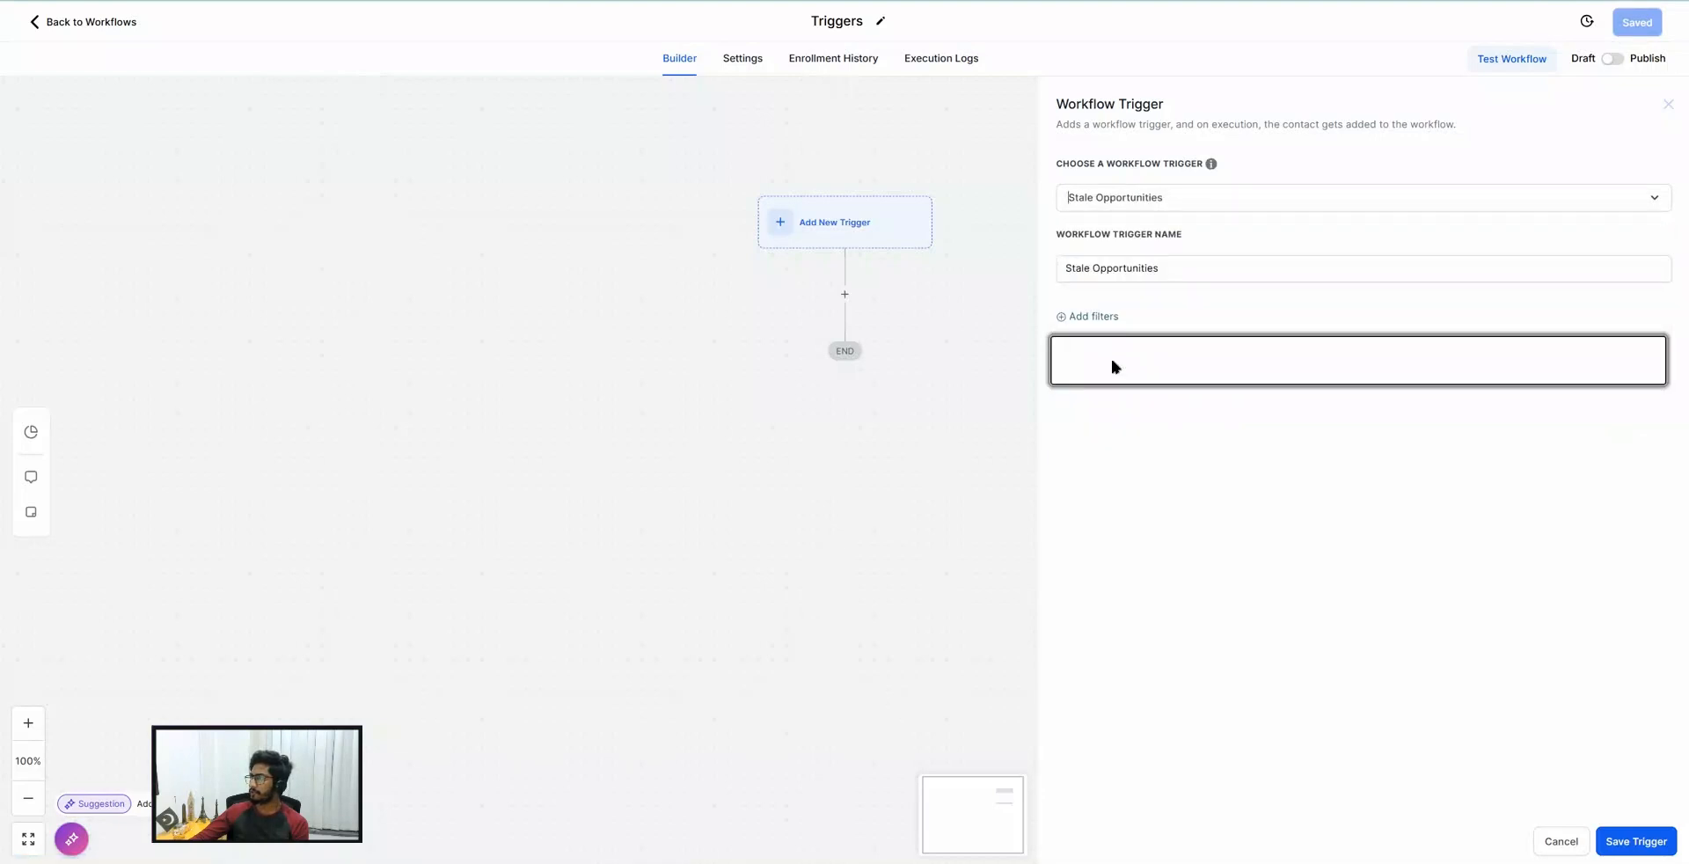
# Add an "In pipeline" filter set to Sales Pipeline to the Stale Opportunities trigger.
pyautogui.click(1105, 316)
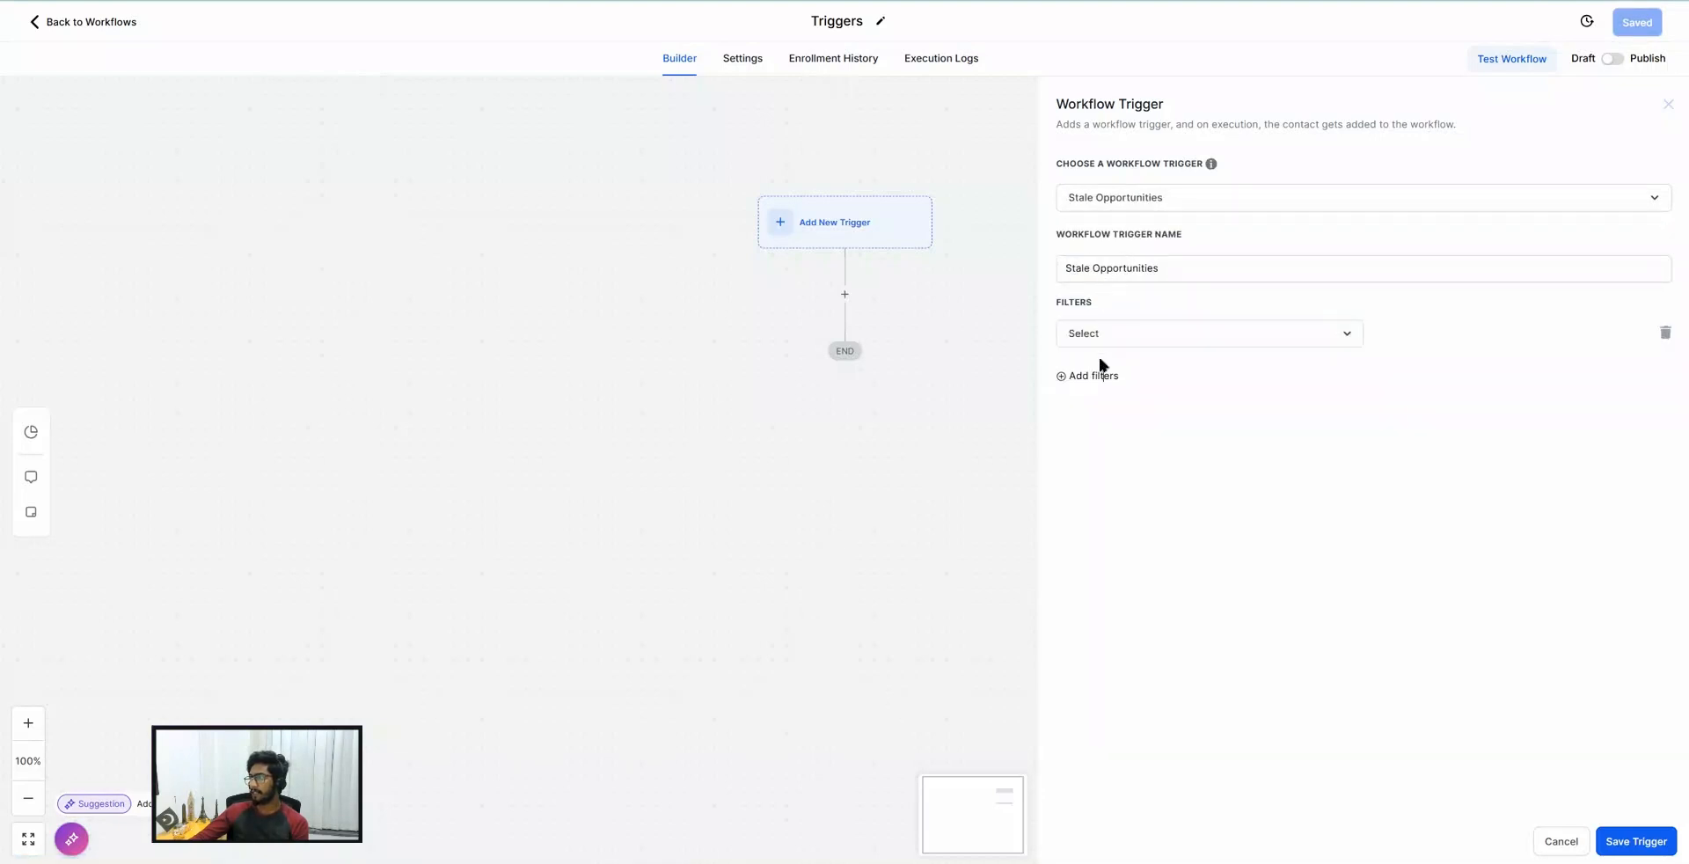
pyautogui.click(1090, 334)
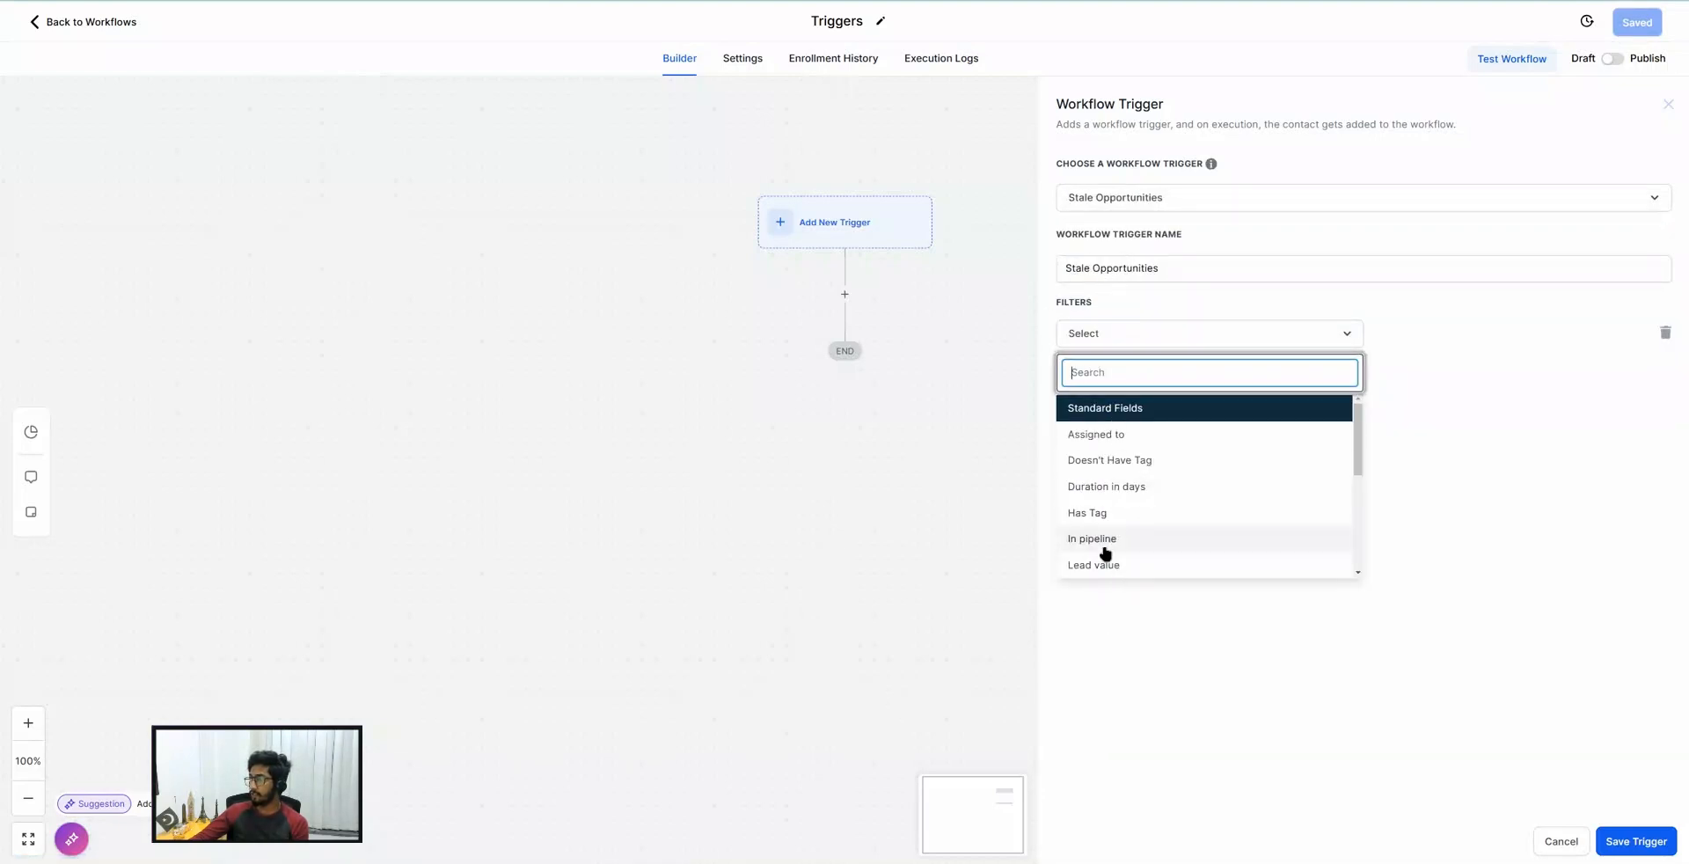
pyautogui.click(1103, 540)
pyautogui.click(1428, 332)
pyautogui.click(1425, 401)
# Add a Pipeline stage filter set to Follow Up to the Stale Opportunities trigger.
pyautogui.click(1089, 377)
pyautogui.click(1108, 377)
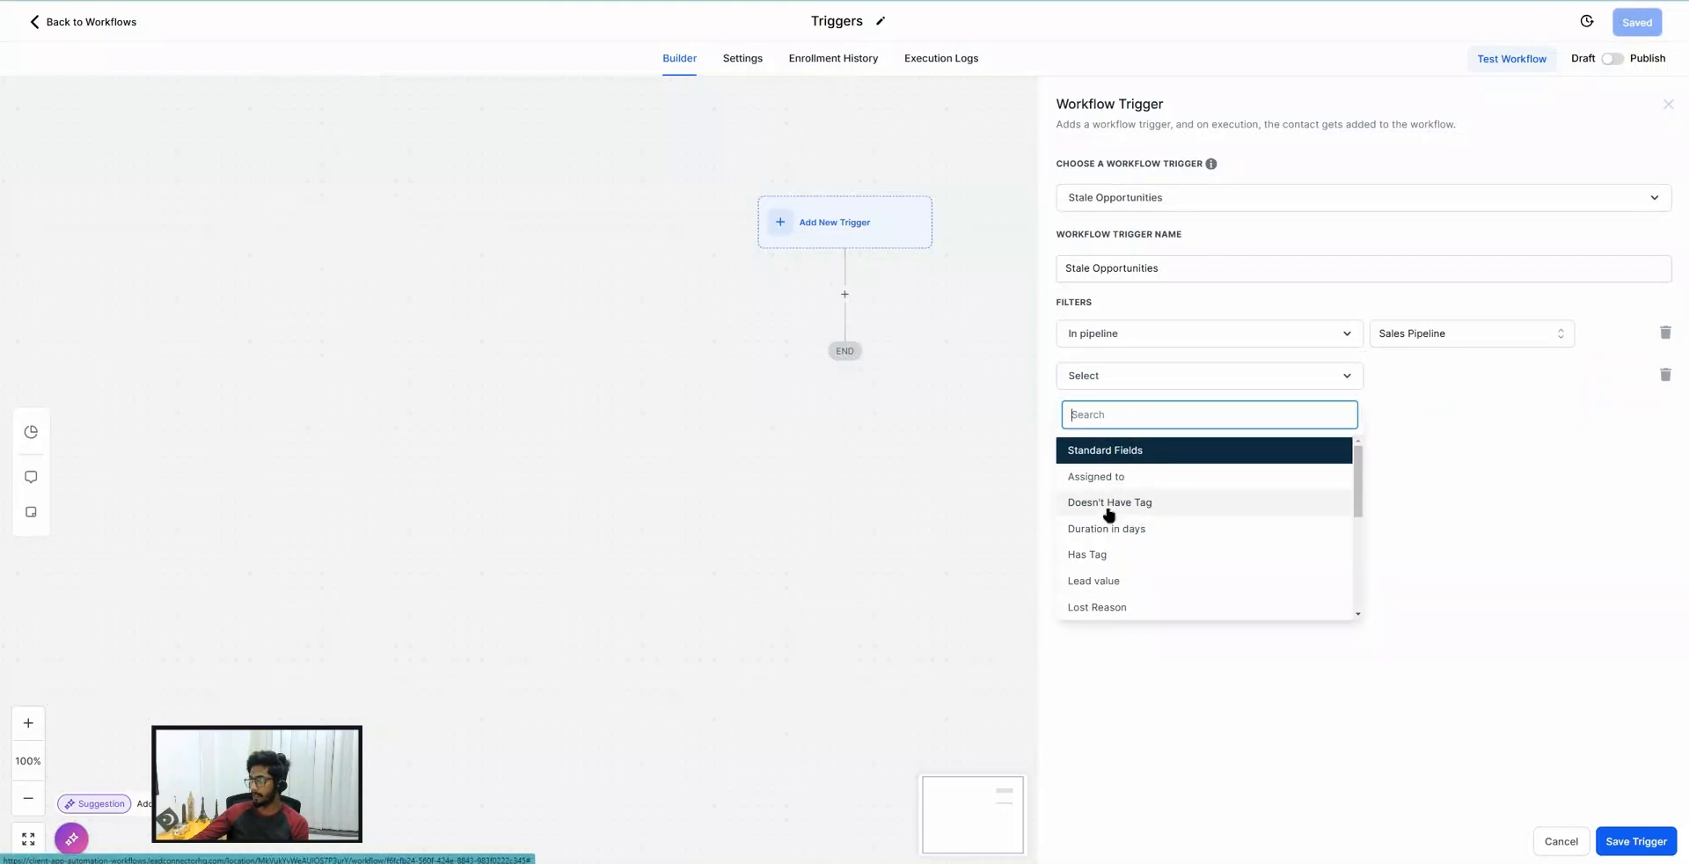
pyautogui.scroll(-2, 1109, 519)
pyautogui.click(1106, 594)
pyautogui.click(1108, 375)
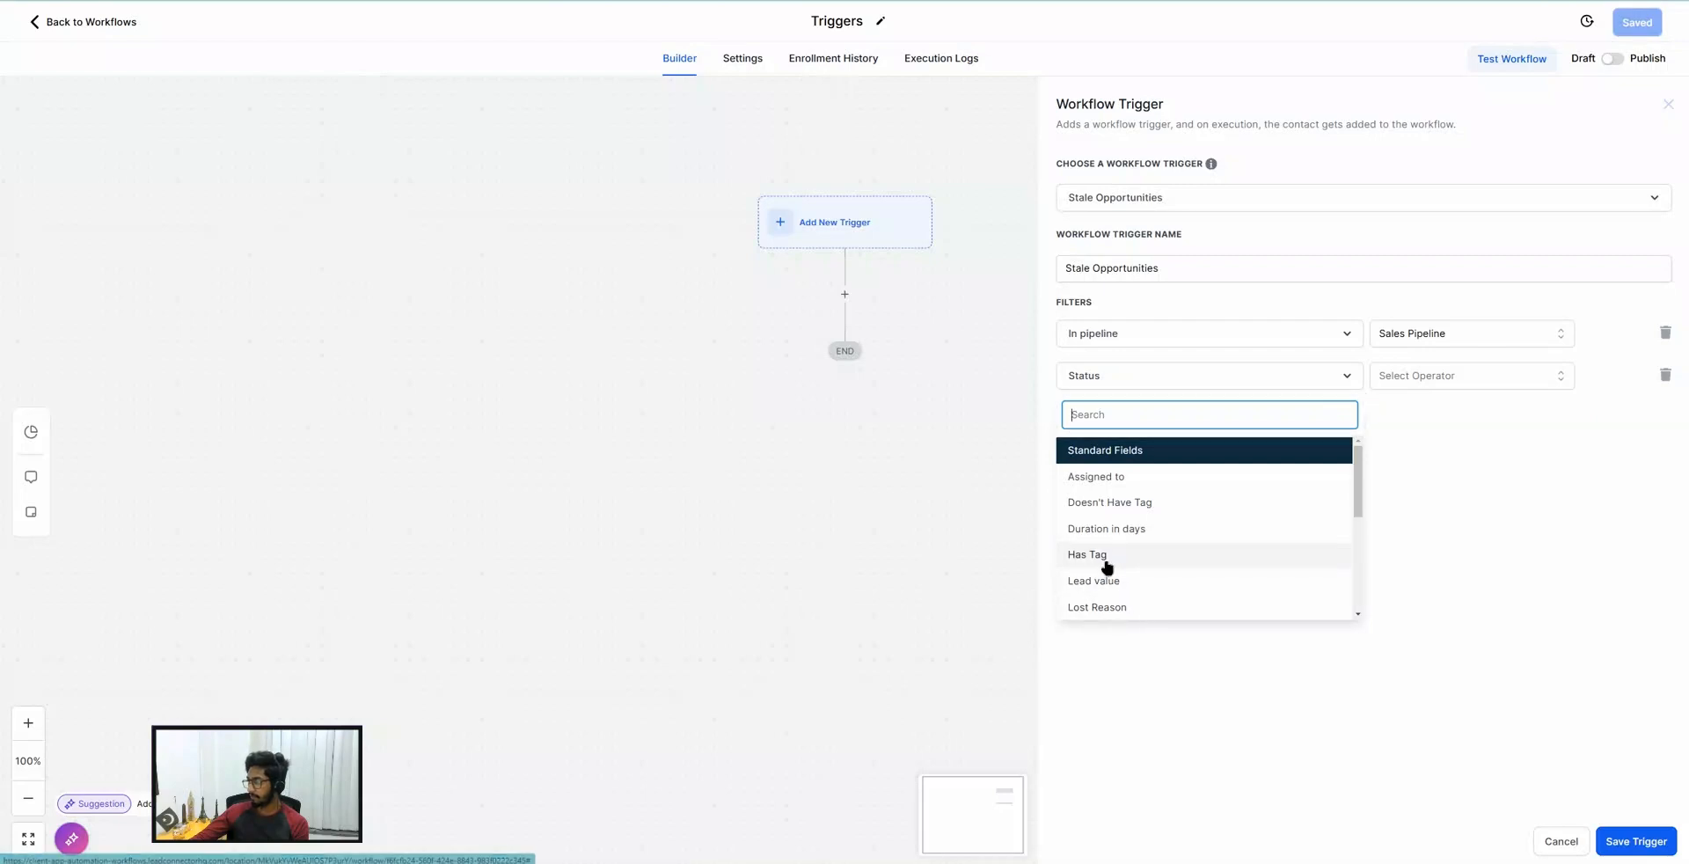
pyautogui.scroll(-1, 1104, 569)
pyautogui.click(1132, 566)
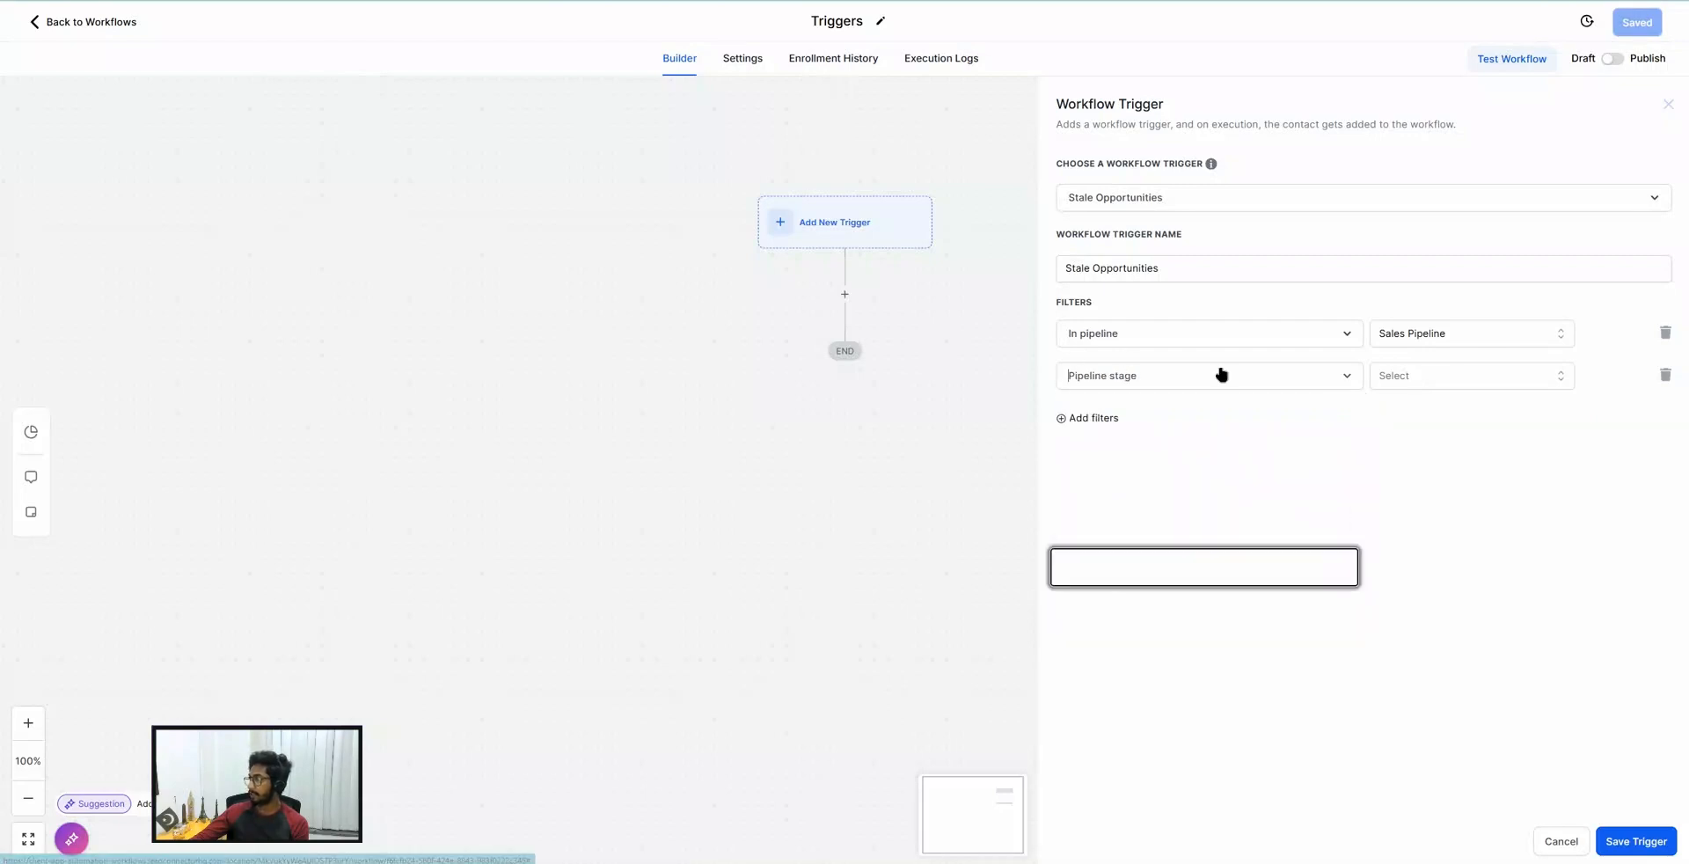
pyautogui.click(1456, 375)
pyautogui.click(1414, 518)
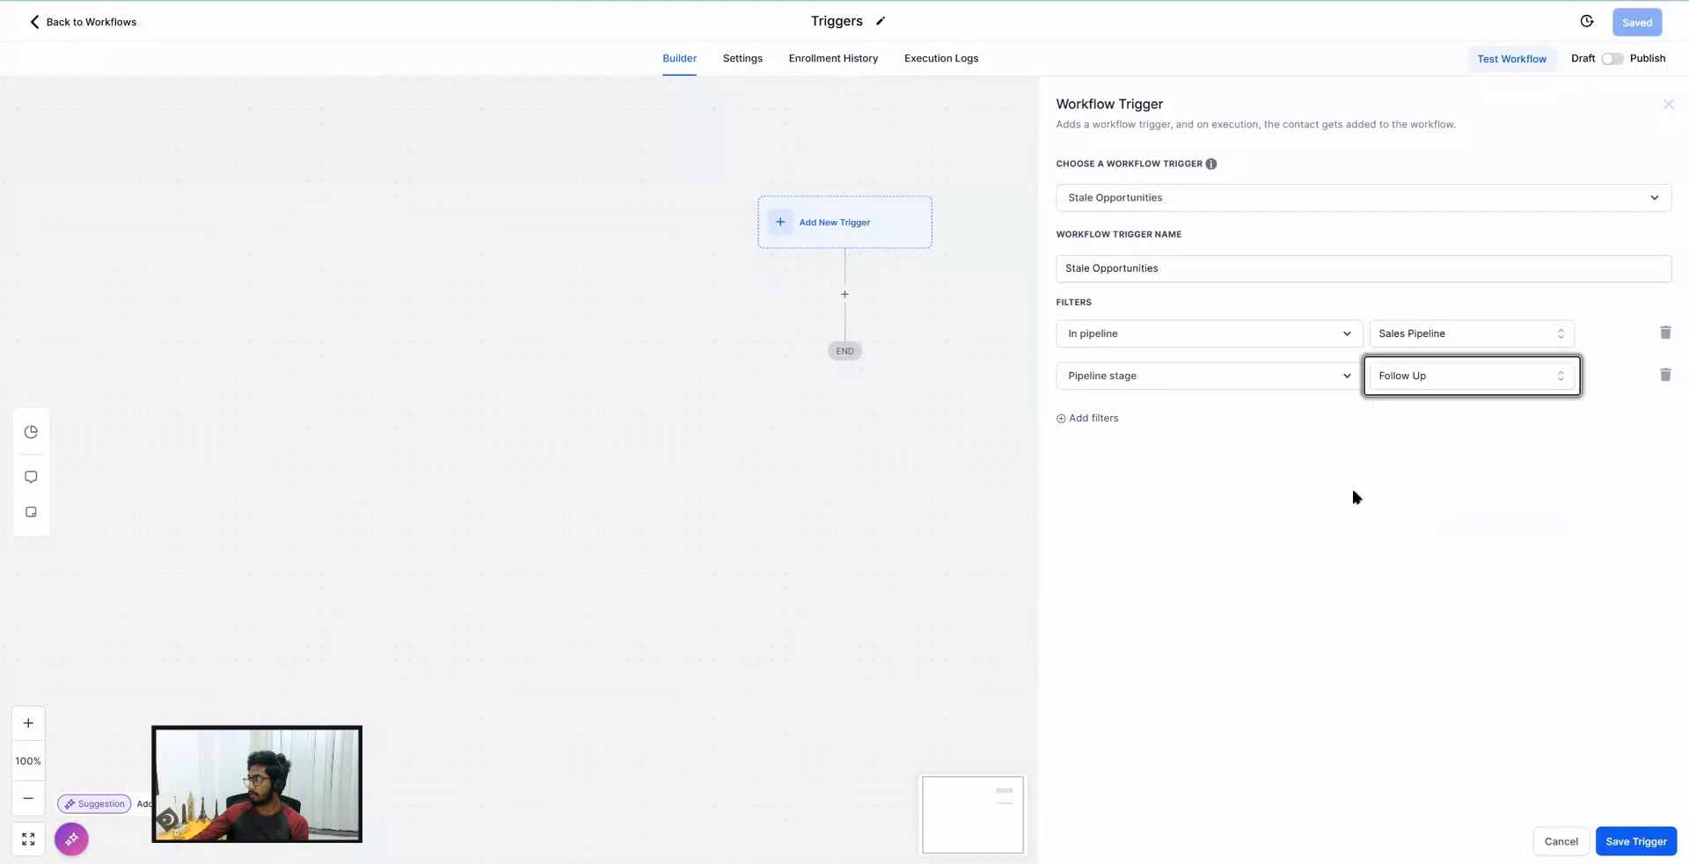
# Add a "Duration in days" filter with the value 5 to the Stale Opportunities trigger.
pyautogui.click(1095, 417)
pyautogui.click(1116, 426)
pyautogui.click(1100, 581)
pyautogui.click(1417, 413)
pyautogui.write('5')
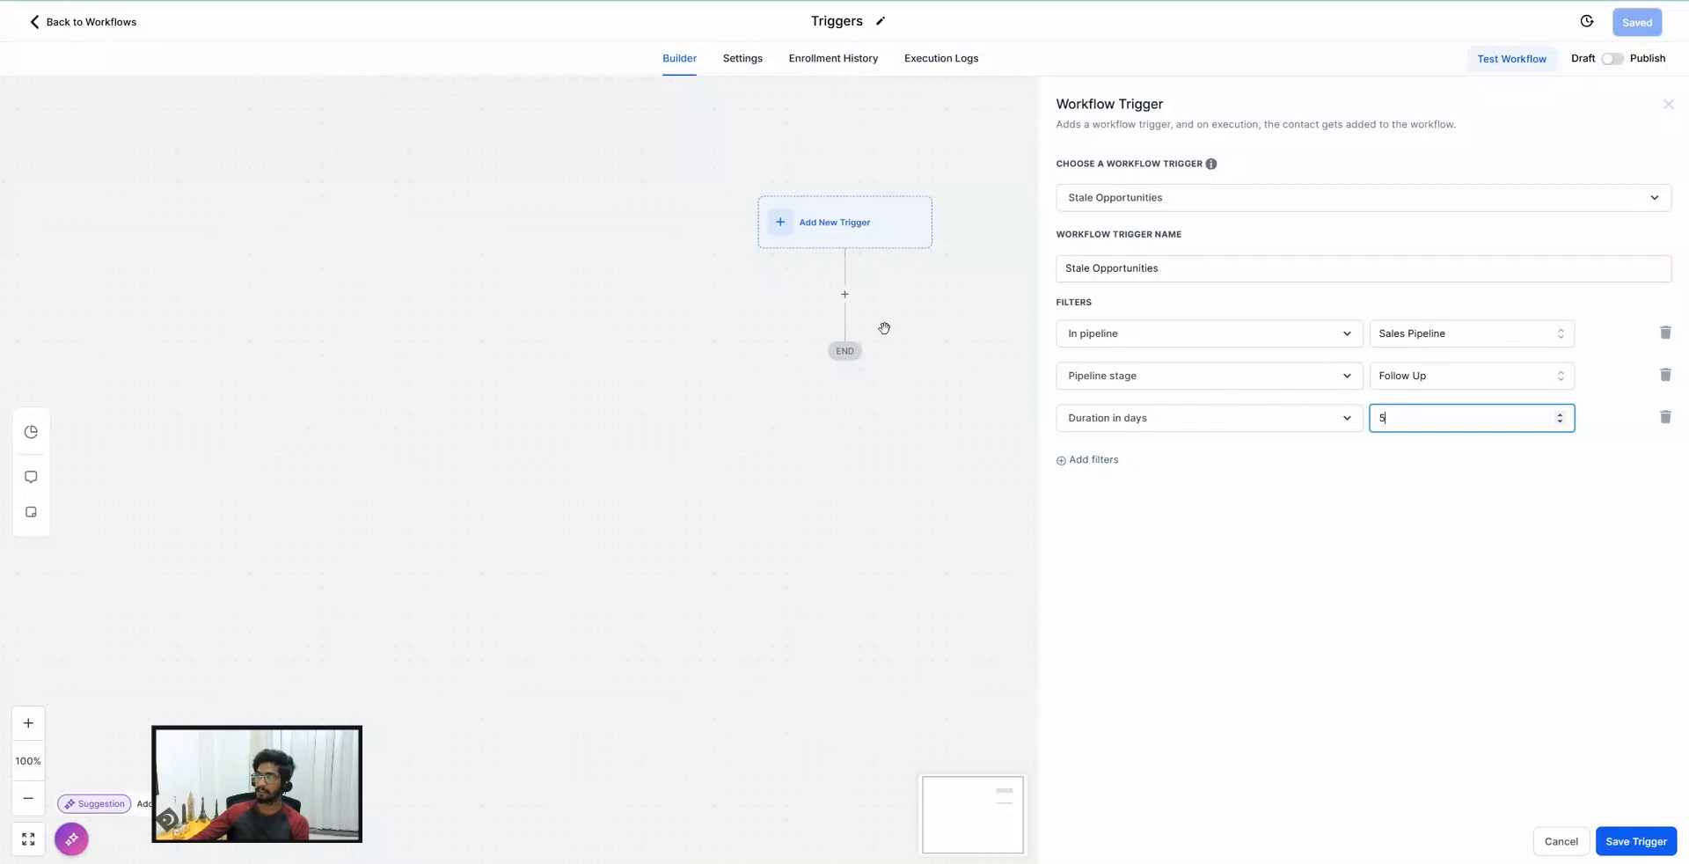
# Open the account's Marketing section, and change the workflow trigger type to Affiliate enrolled in campaign.
pyautogui.click(1116, 204)
pyautogui.scroll(-3, 1141, 401)
pyautogui.scroll(-10, 1143, 401)
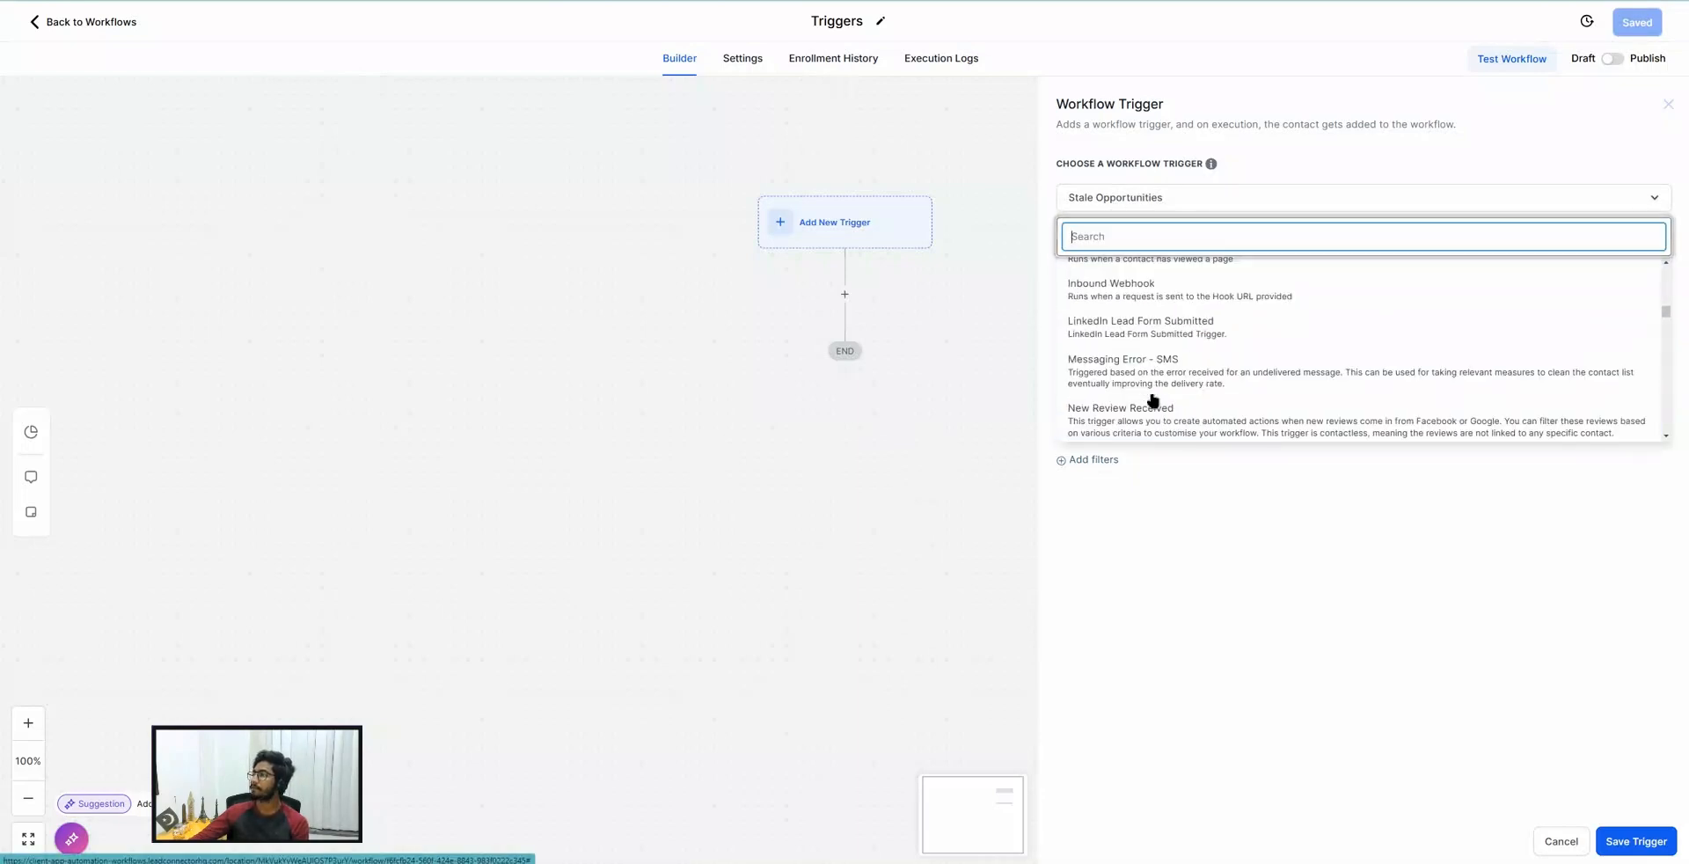
pyautogui.scroll(-4, 1157, 401)
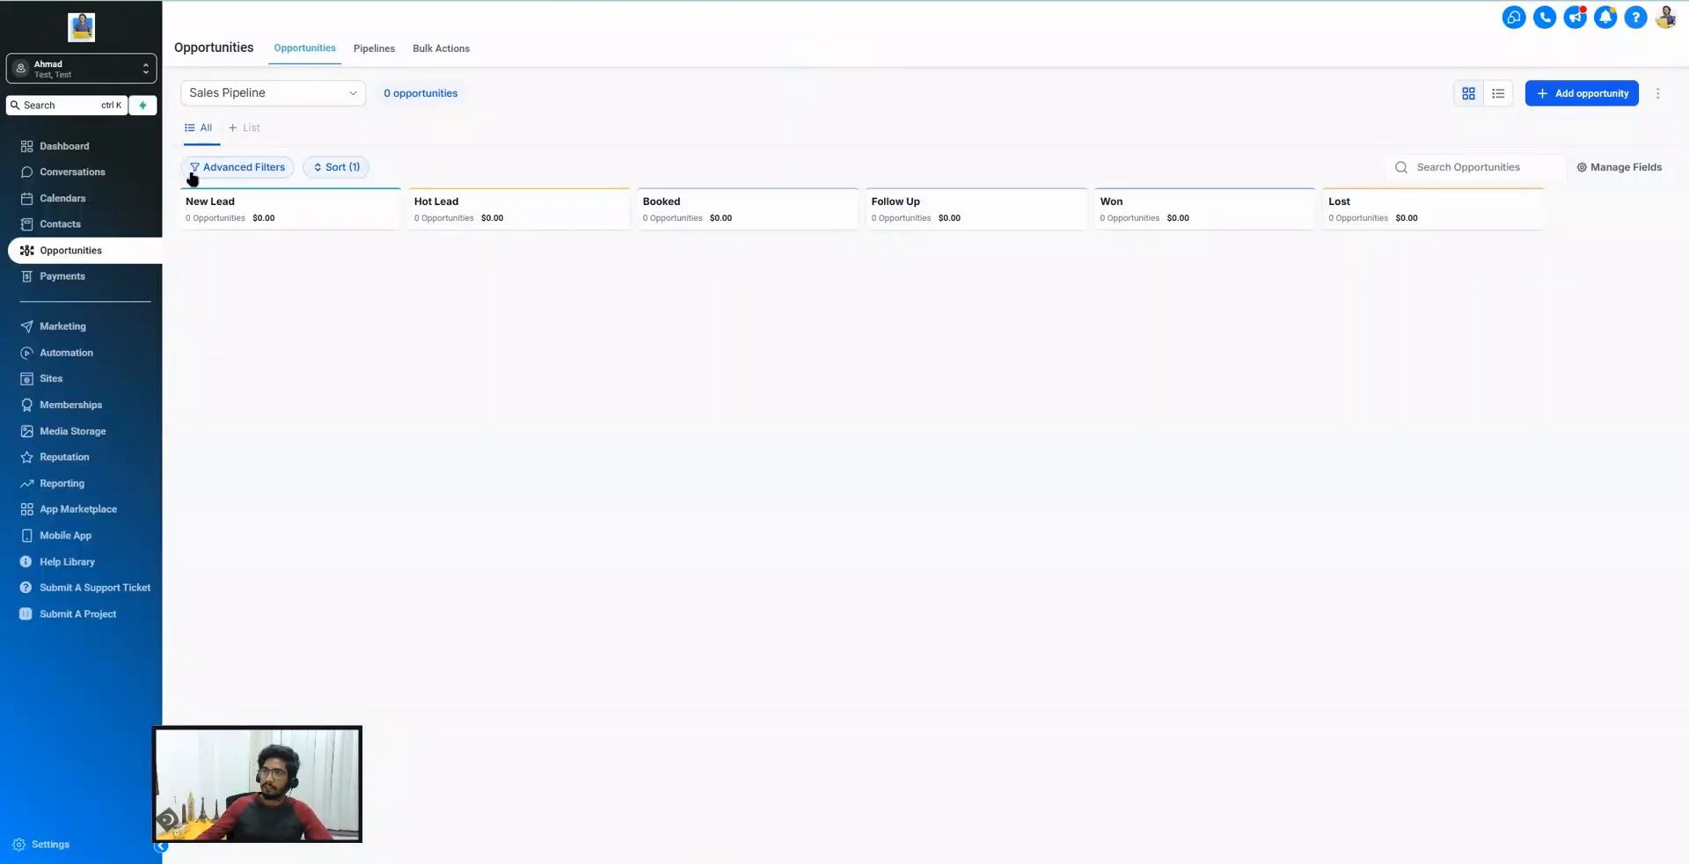
pyautogui.click(63, 325)
pyautogui.moveTo(718, 52)
pyautogui.click(695, 136)
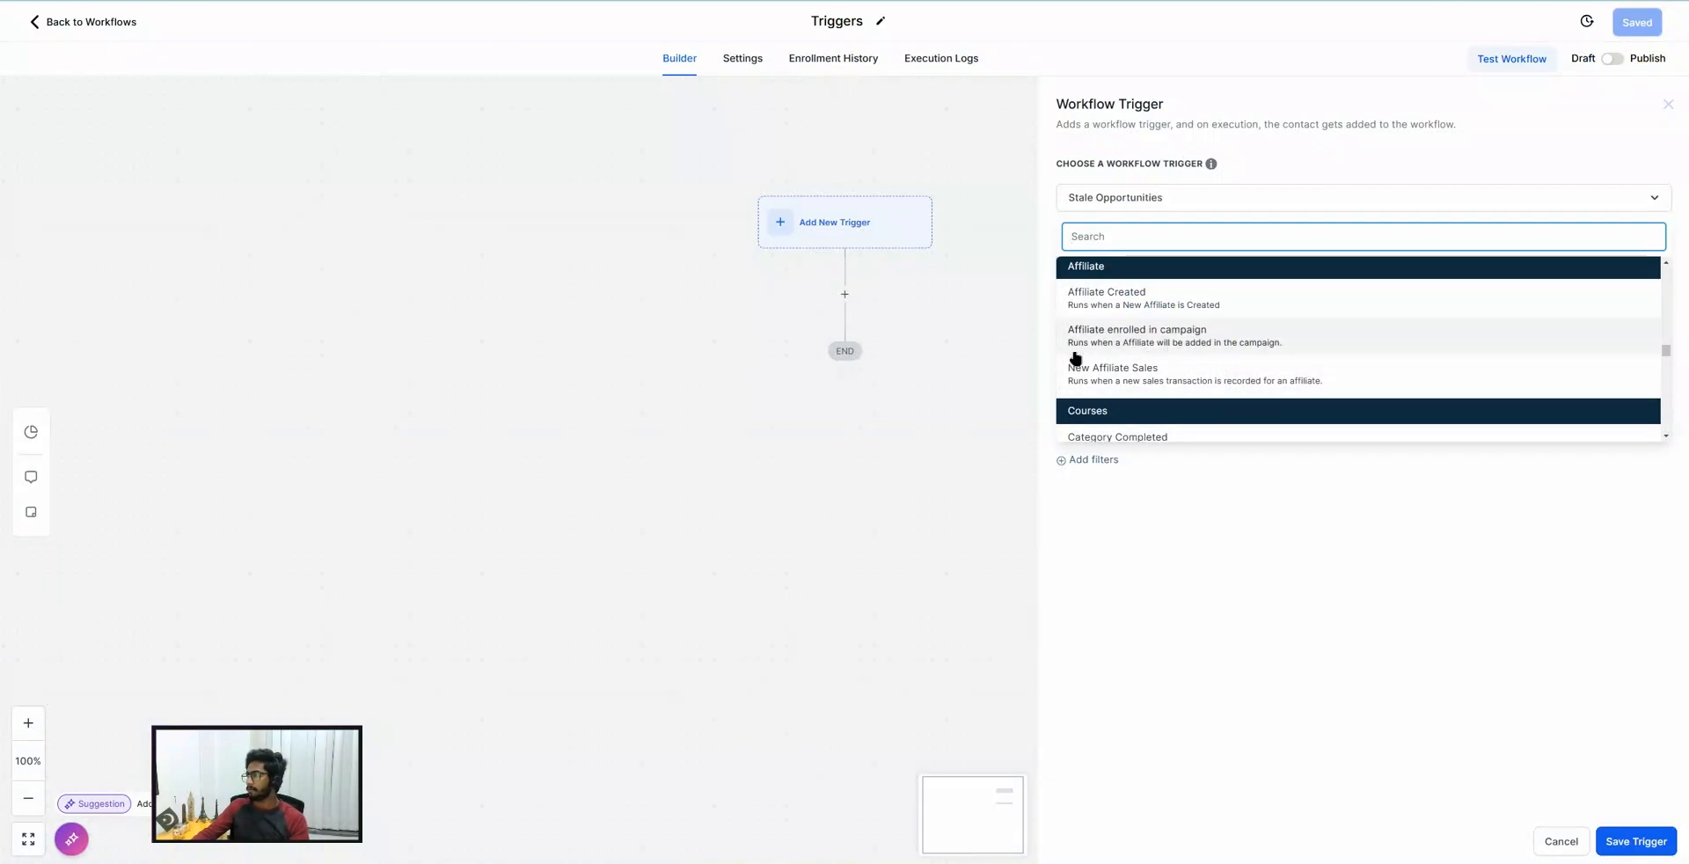
pyautogui.click(1160, 352)
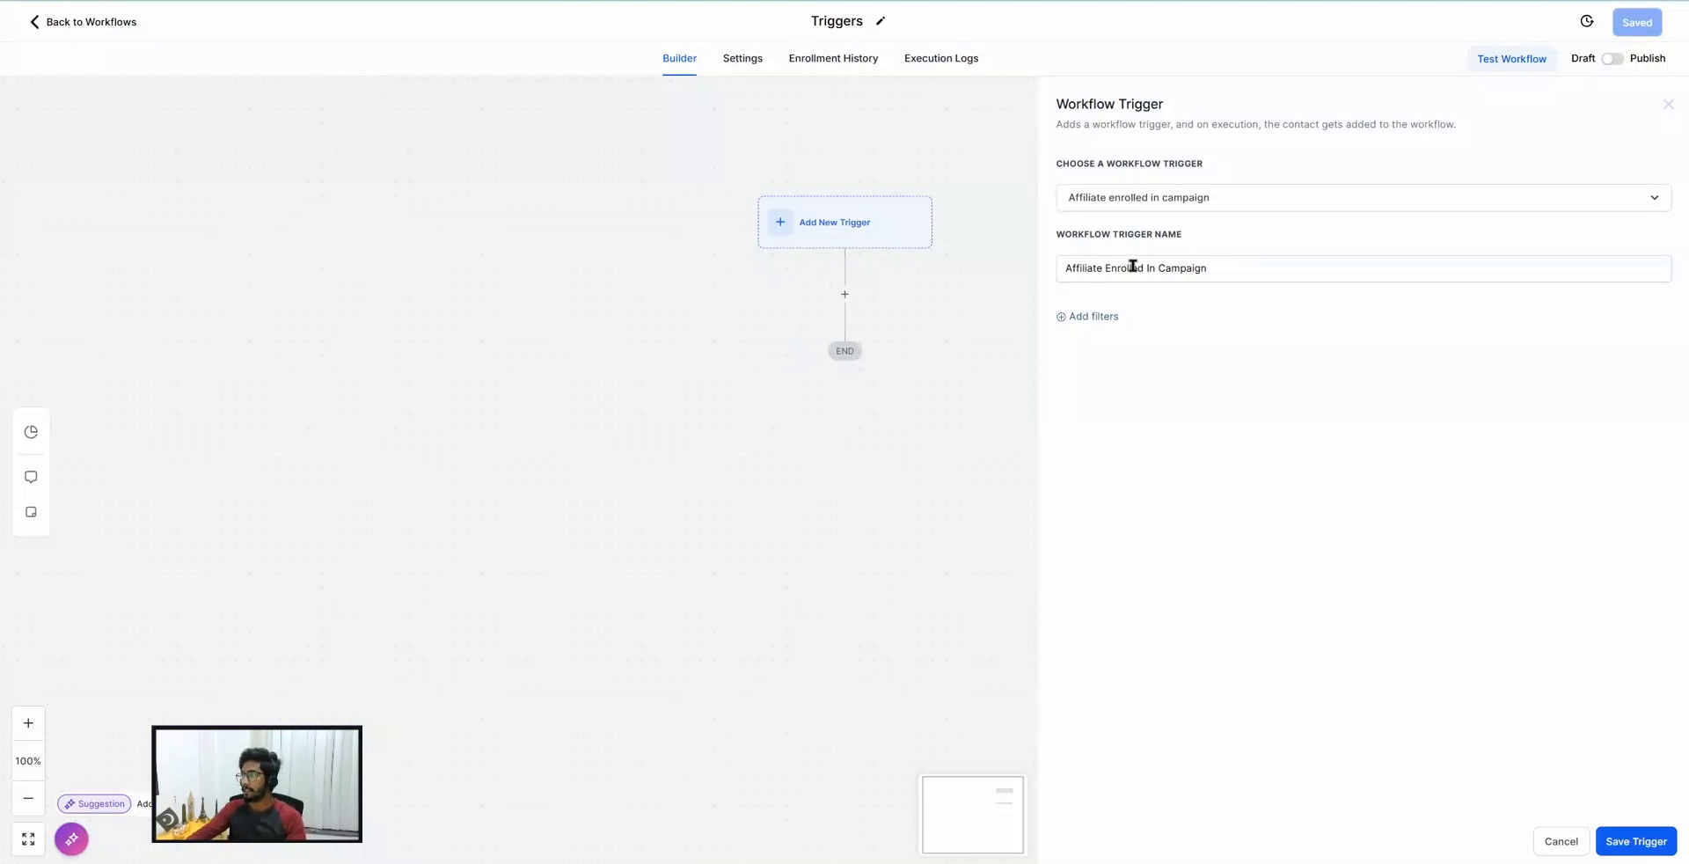
# Change the workflow trigger type to New Affiliate Sales.
pyautogui.click(1146, 199)
pyautogui.scroll(-5, 1191, 376)
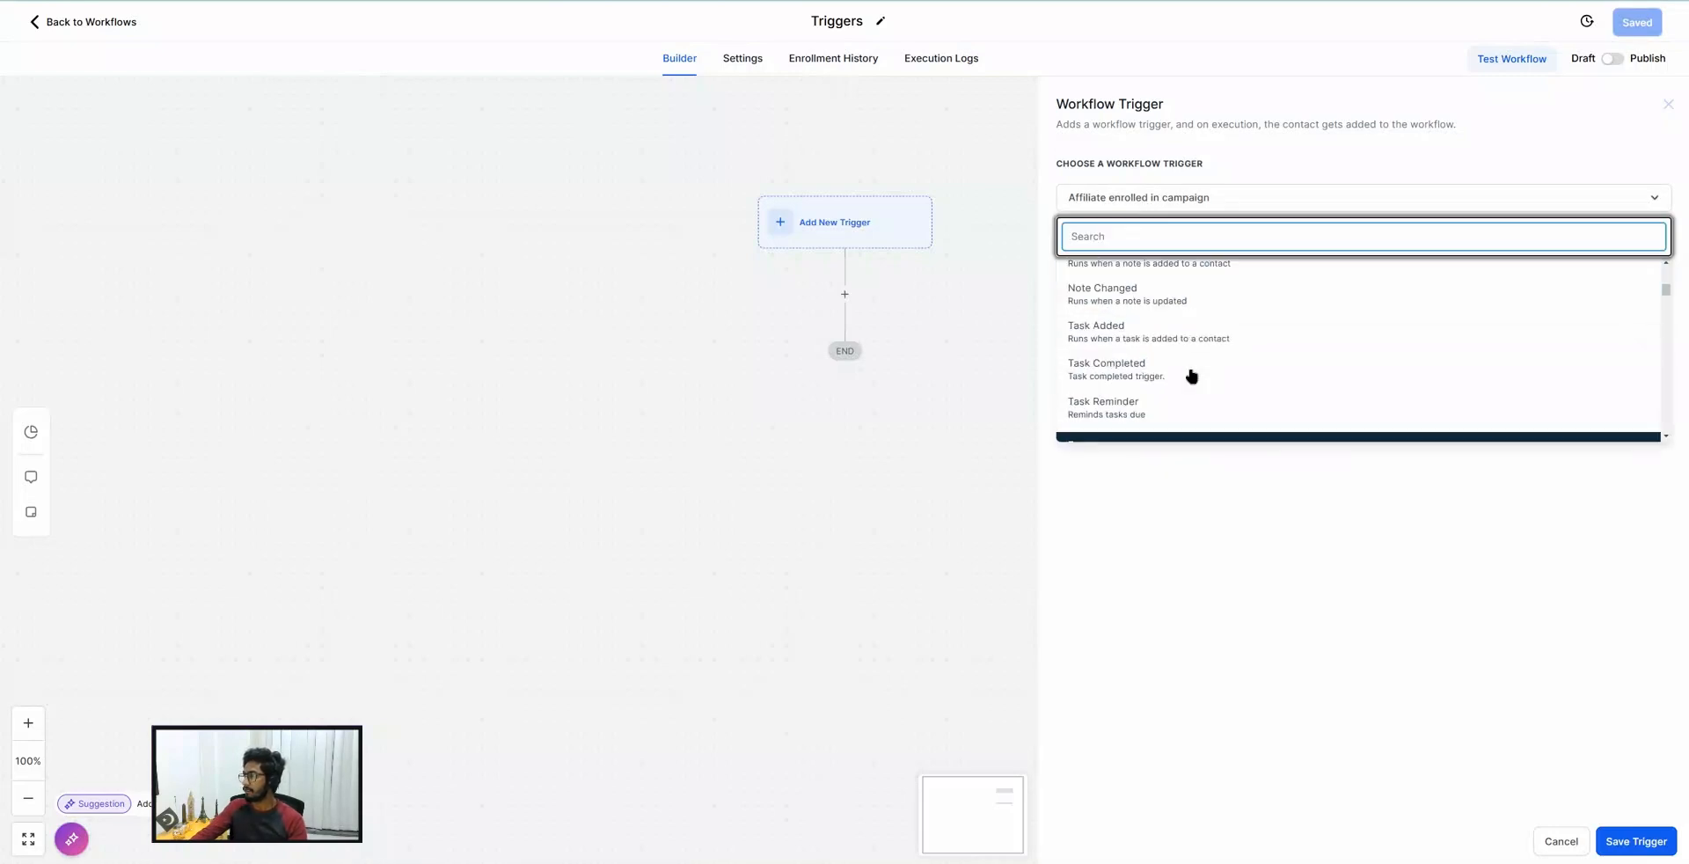
pyautogui.scroll(-10, 1189, 375)
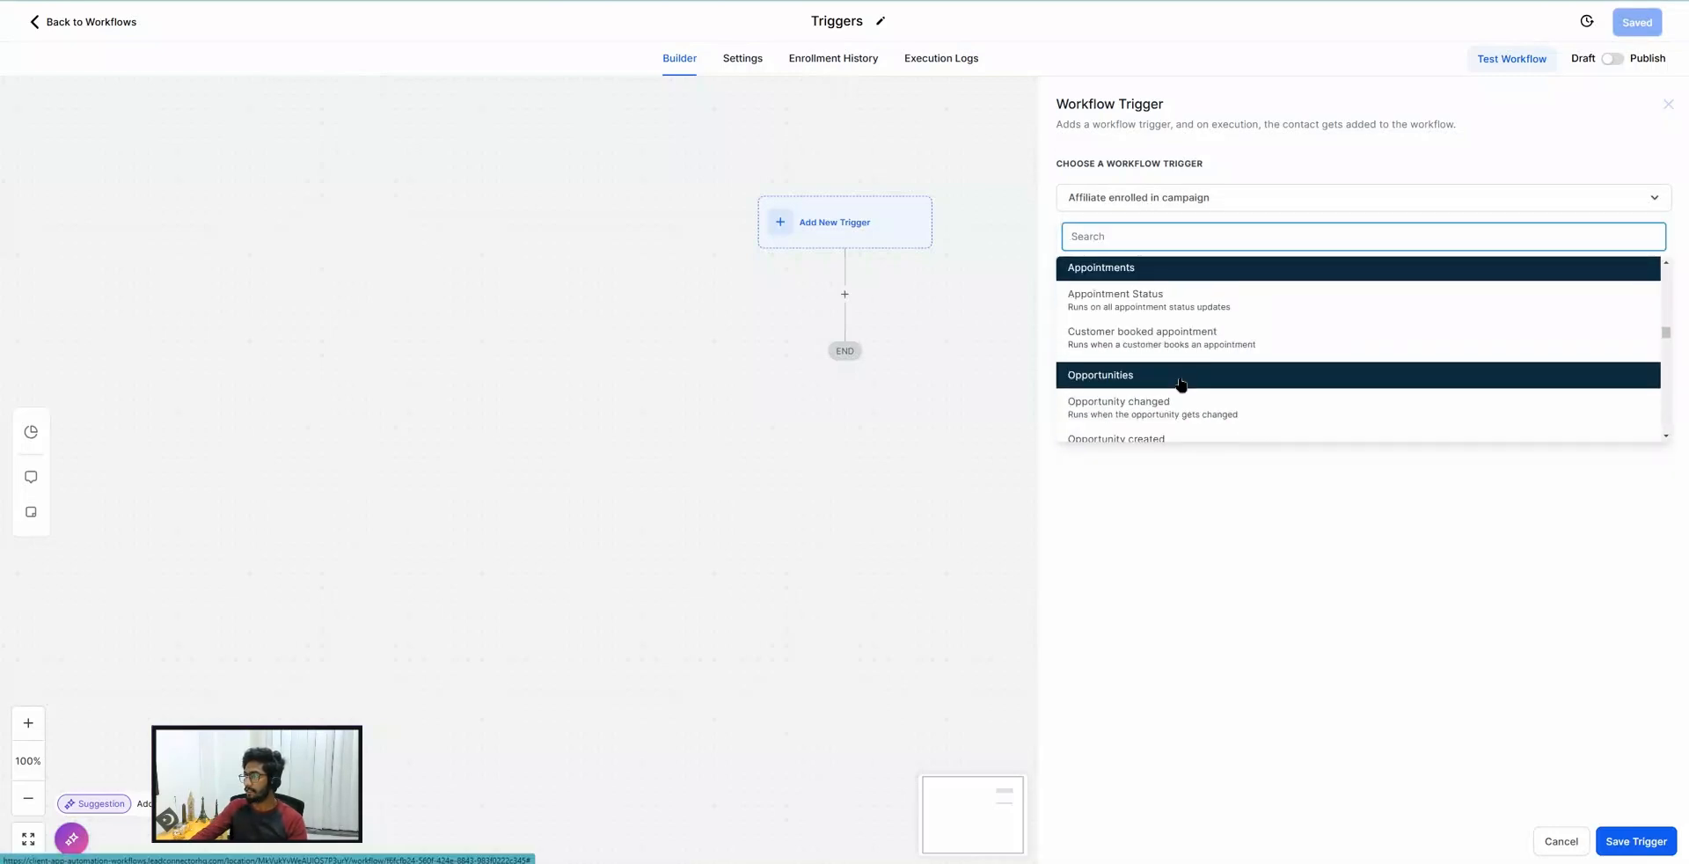
pyautogui.scroll(-3, 1180, 384)
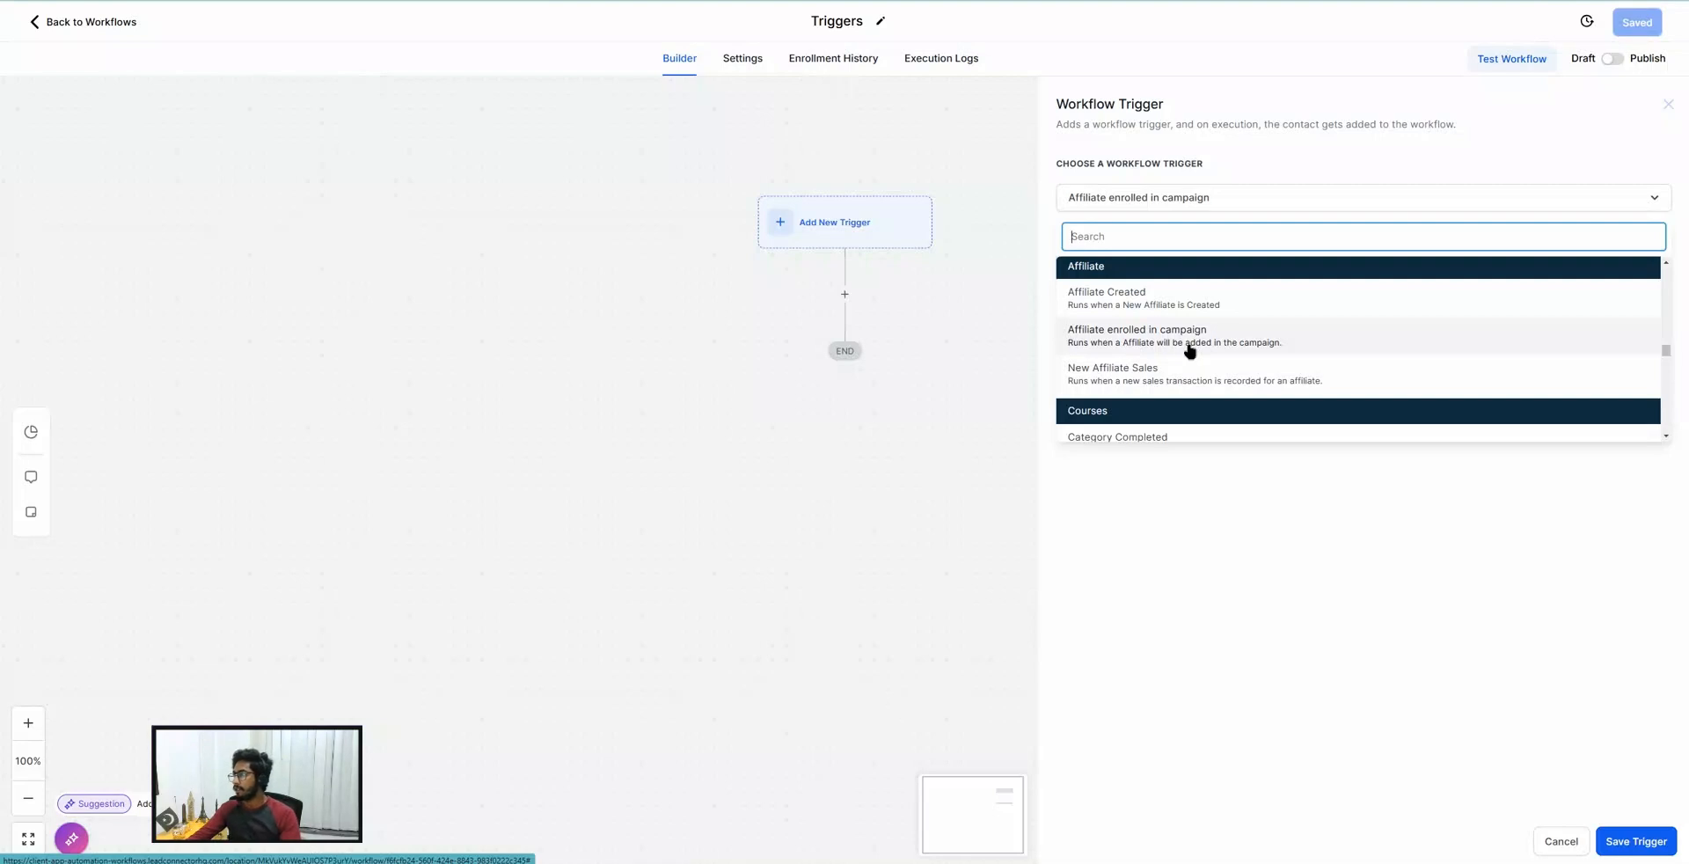
pyautogui.click(1140, 378)
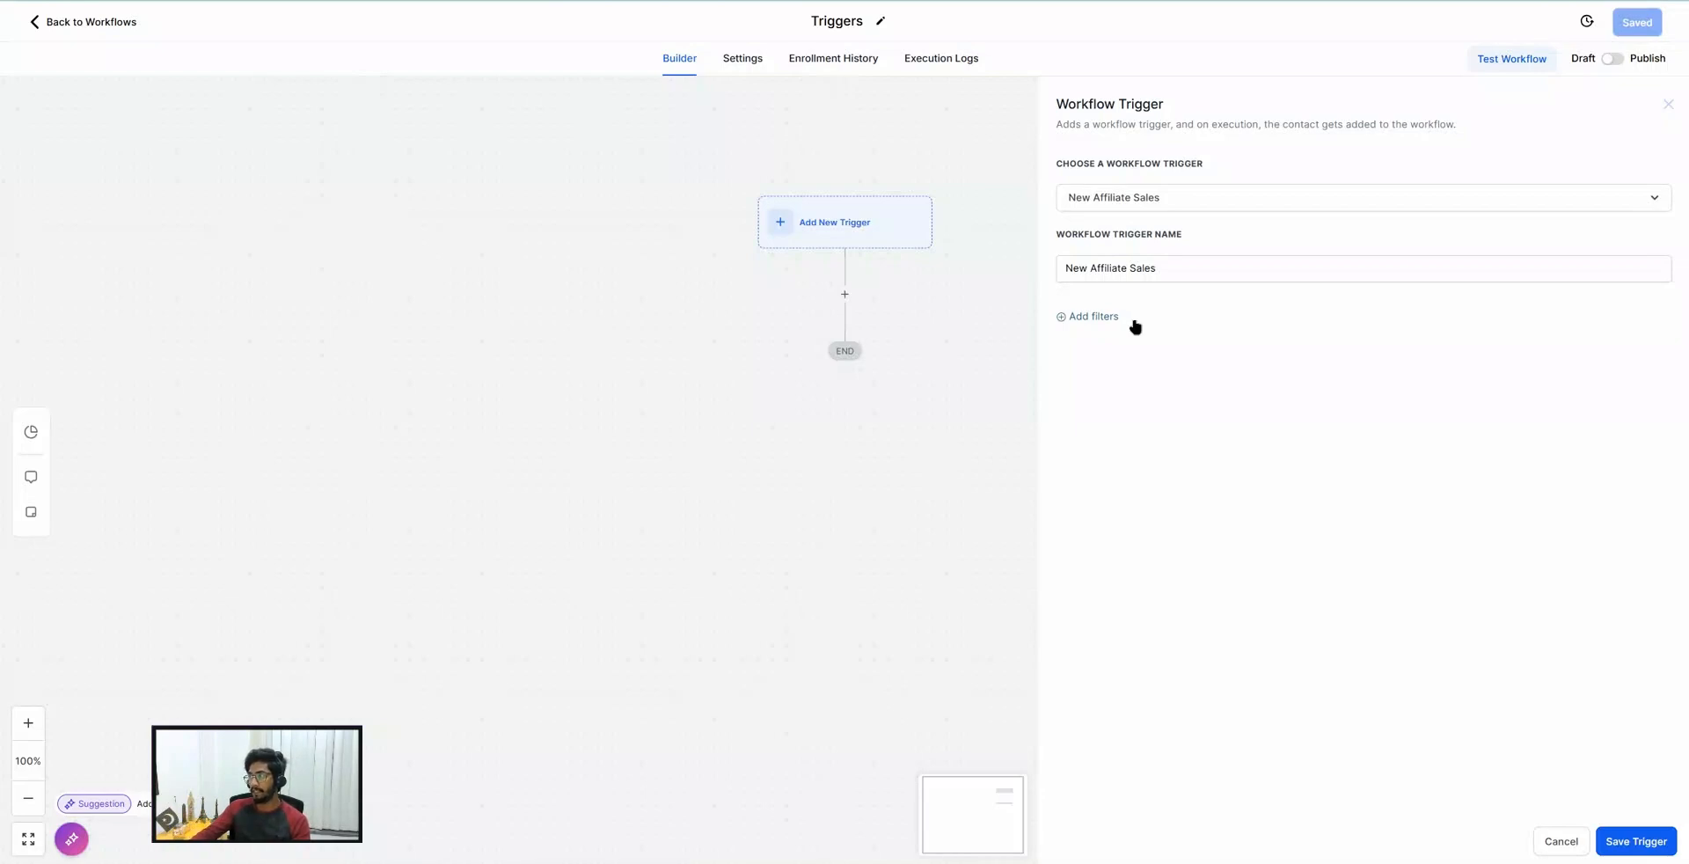
# Review the affiliate and course triggers in the workflow trigger list, from Affiliate Created through User Login.
pyautogui.scroll(-10, 1166, 379)
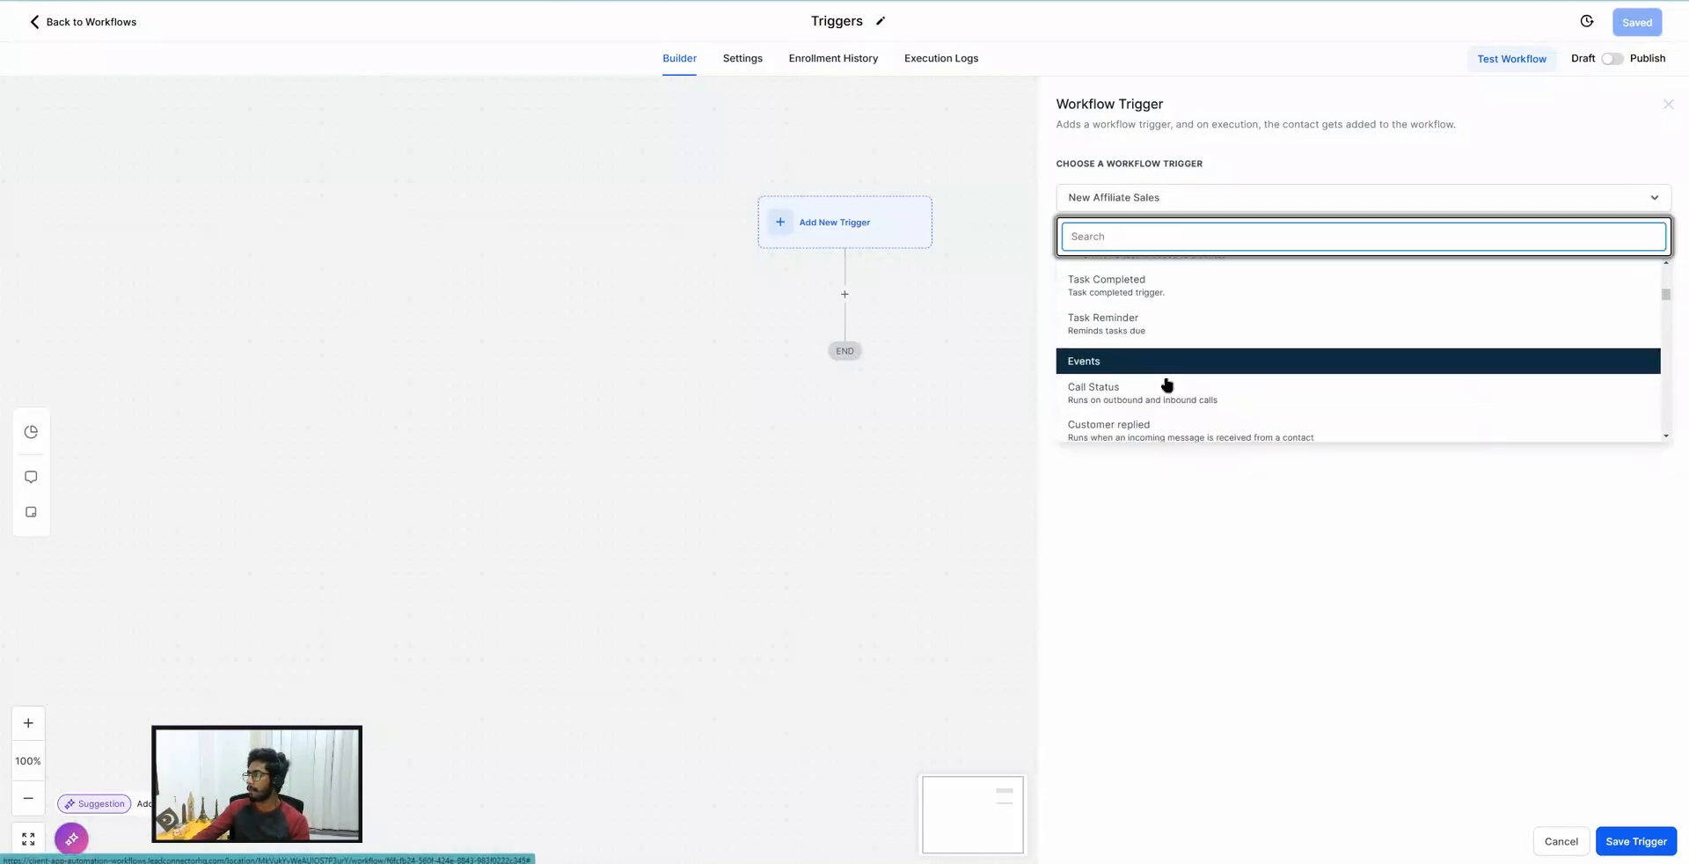
pyautogui.scroll(-8, 1166, 385)
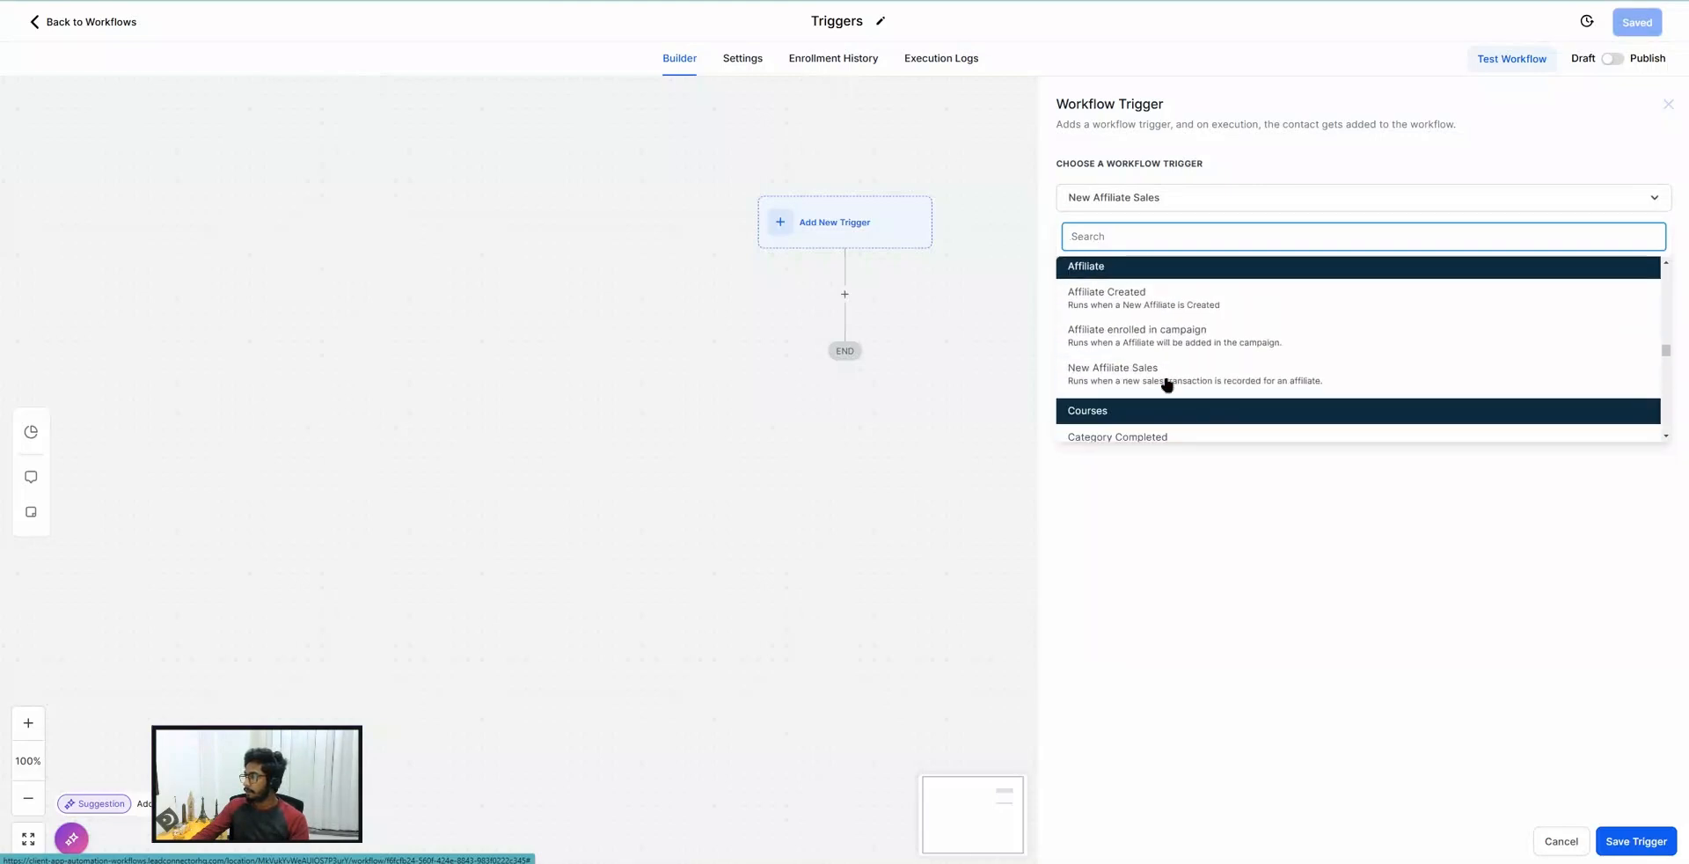
pyautogui.scroll(3, 1167, 384)
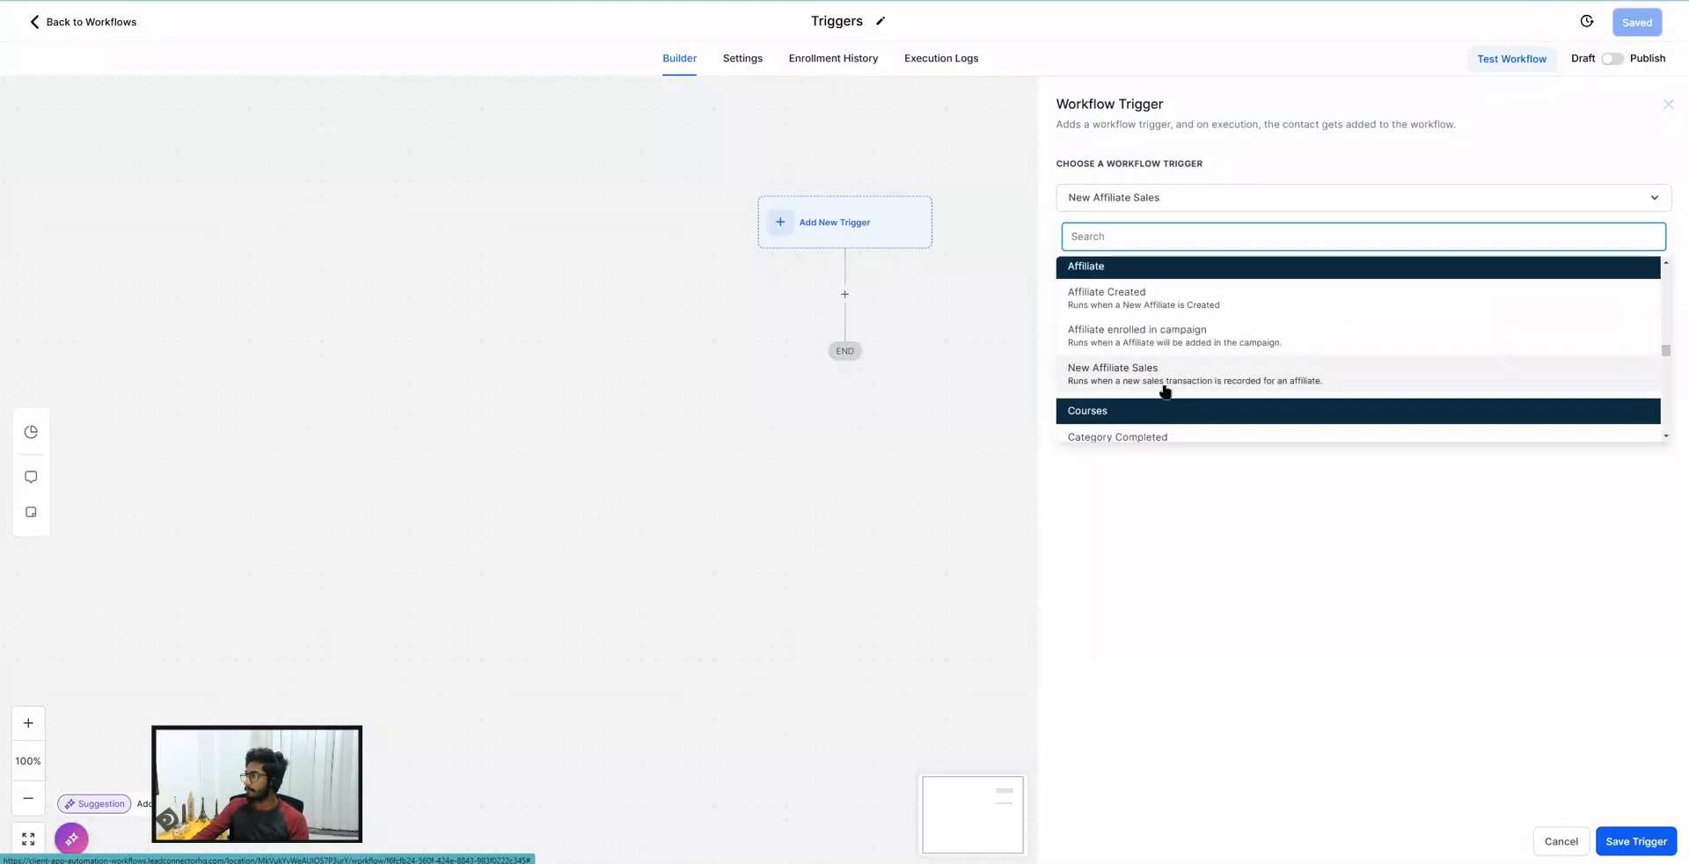
pyautogui.scroll(-3, 1165, 387)
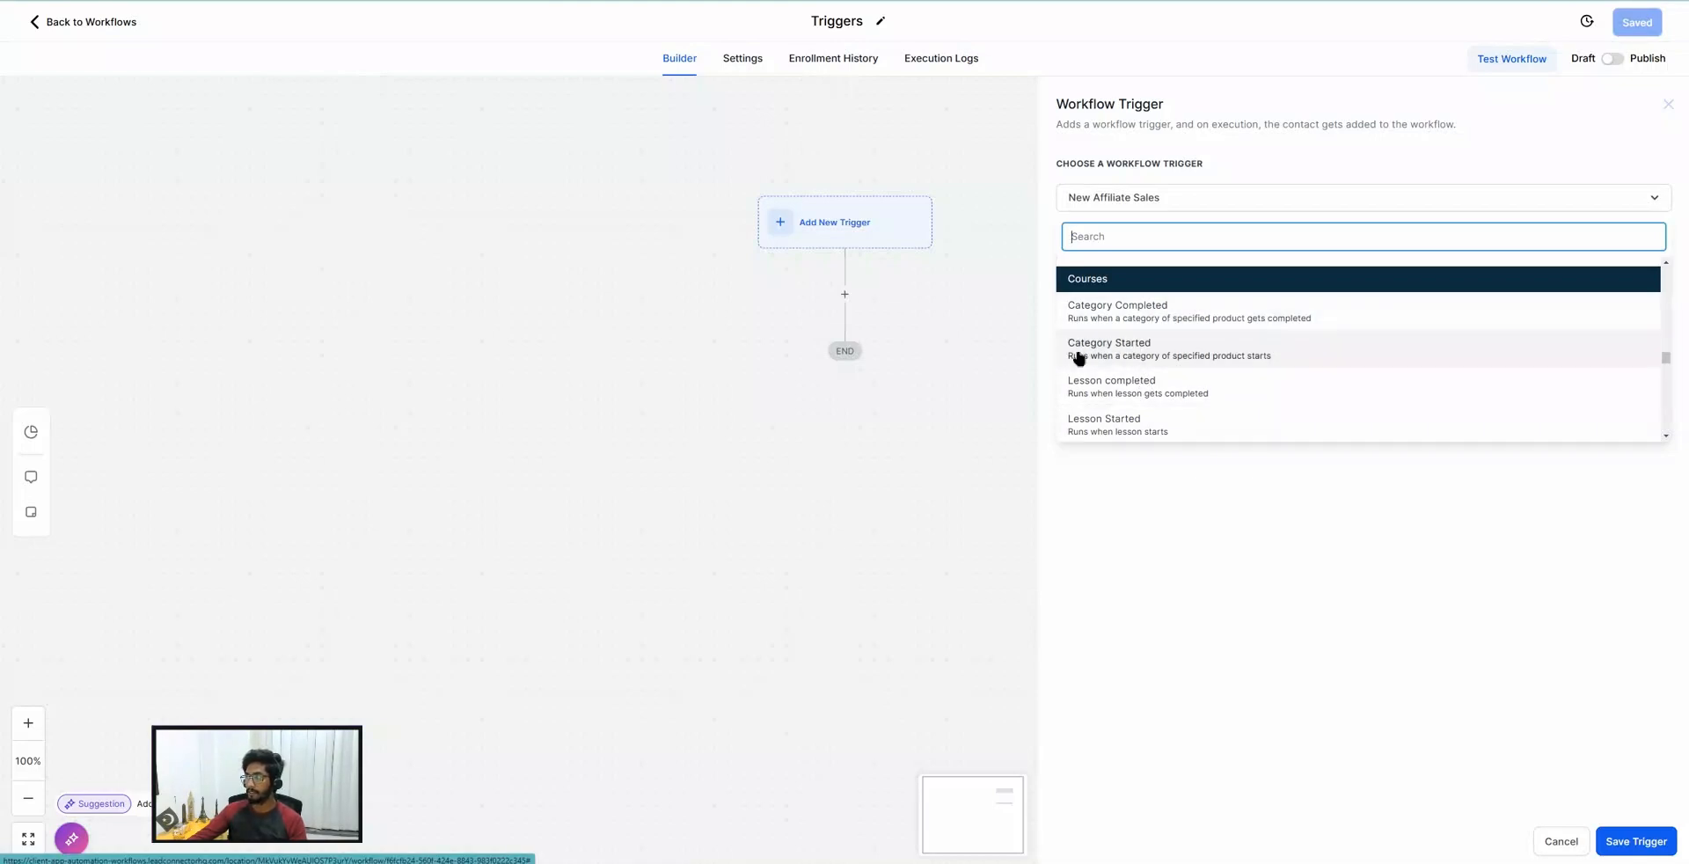
pyautogui.scroll(-2, 1133, 367)
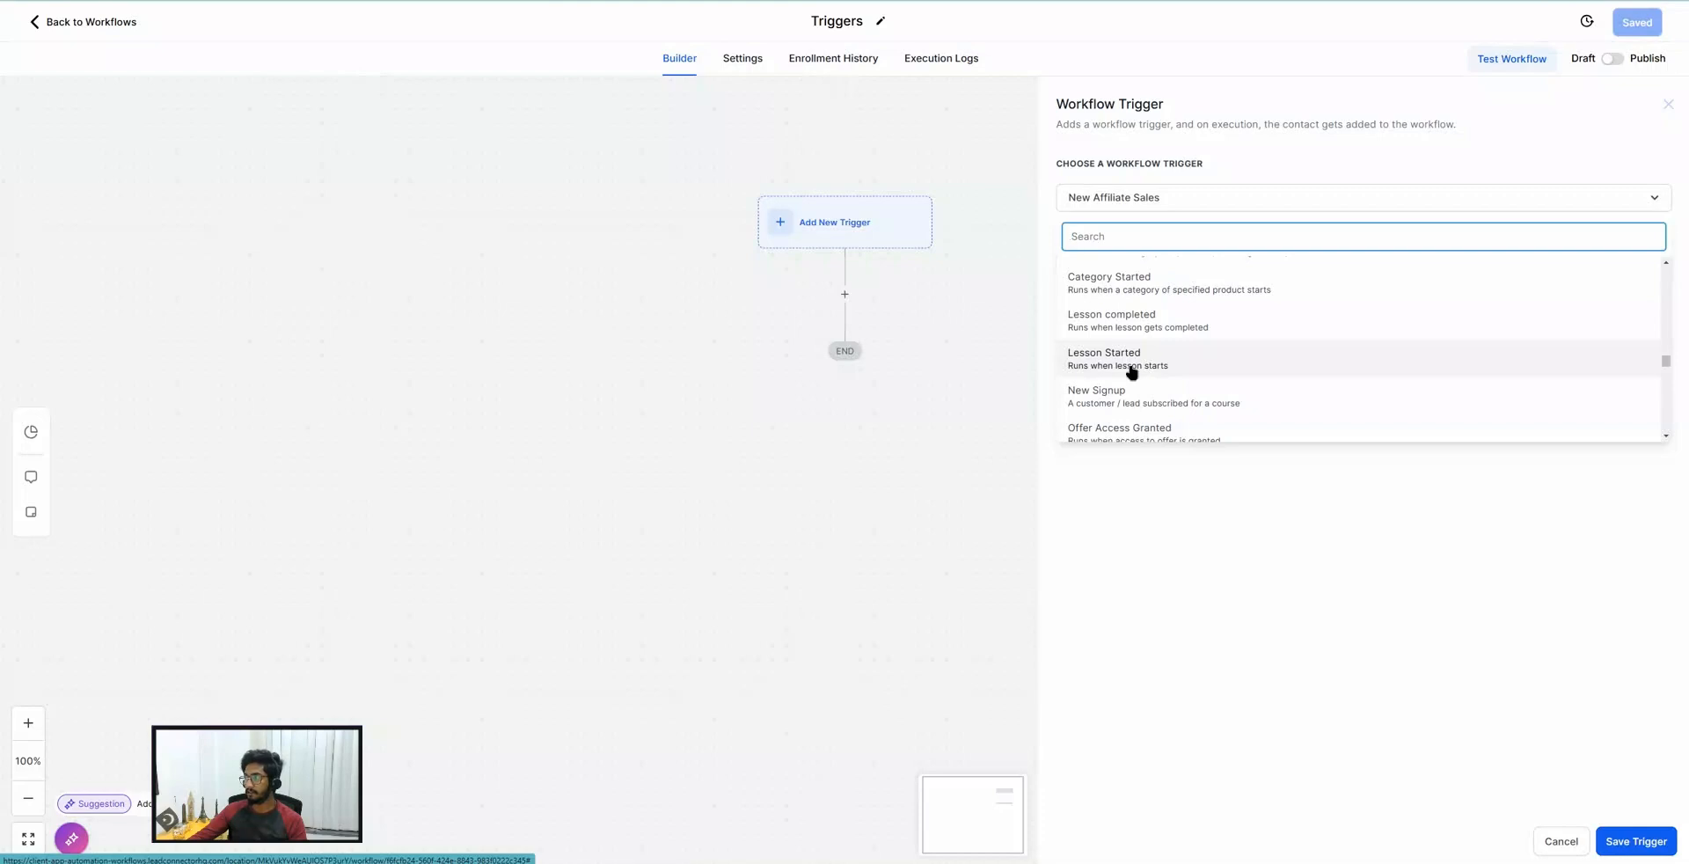
pyautogui.scroll(-2, 1132, 372)
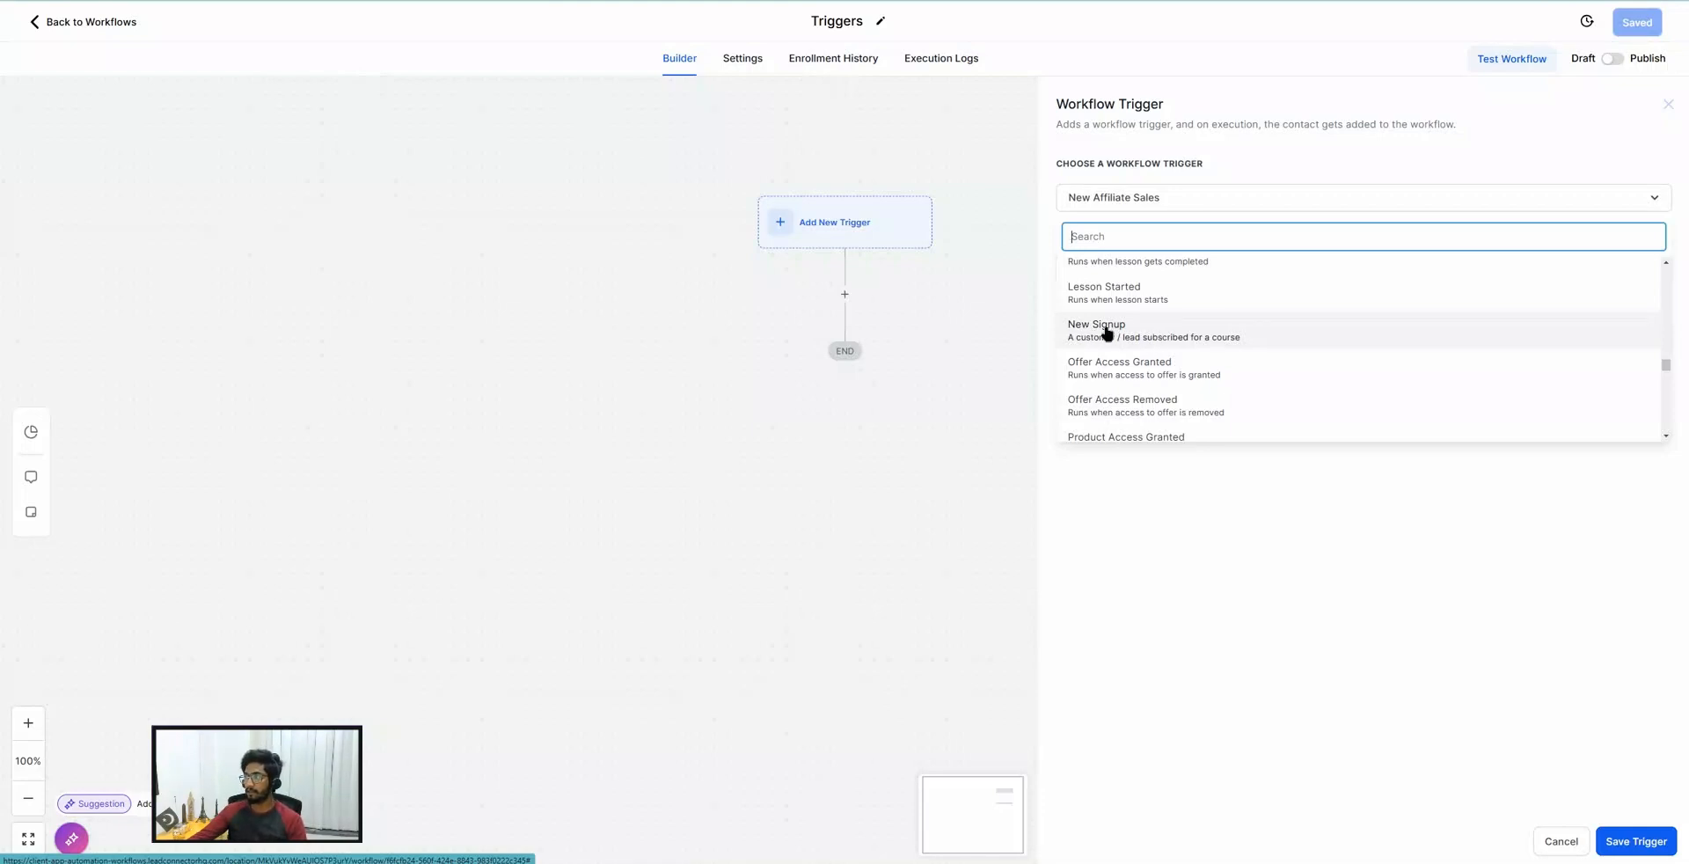
pyautogui.scroll(-1, 1106, 332)
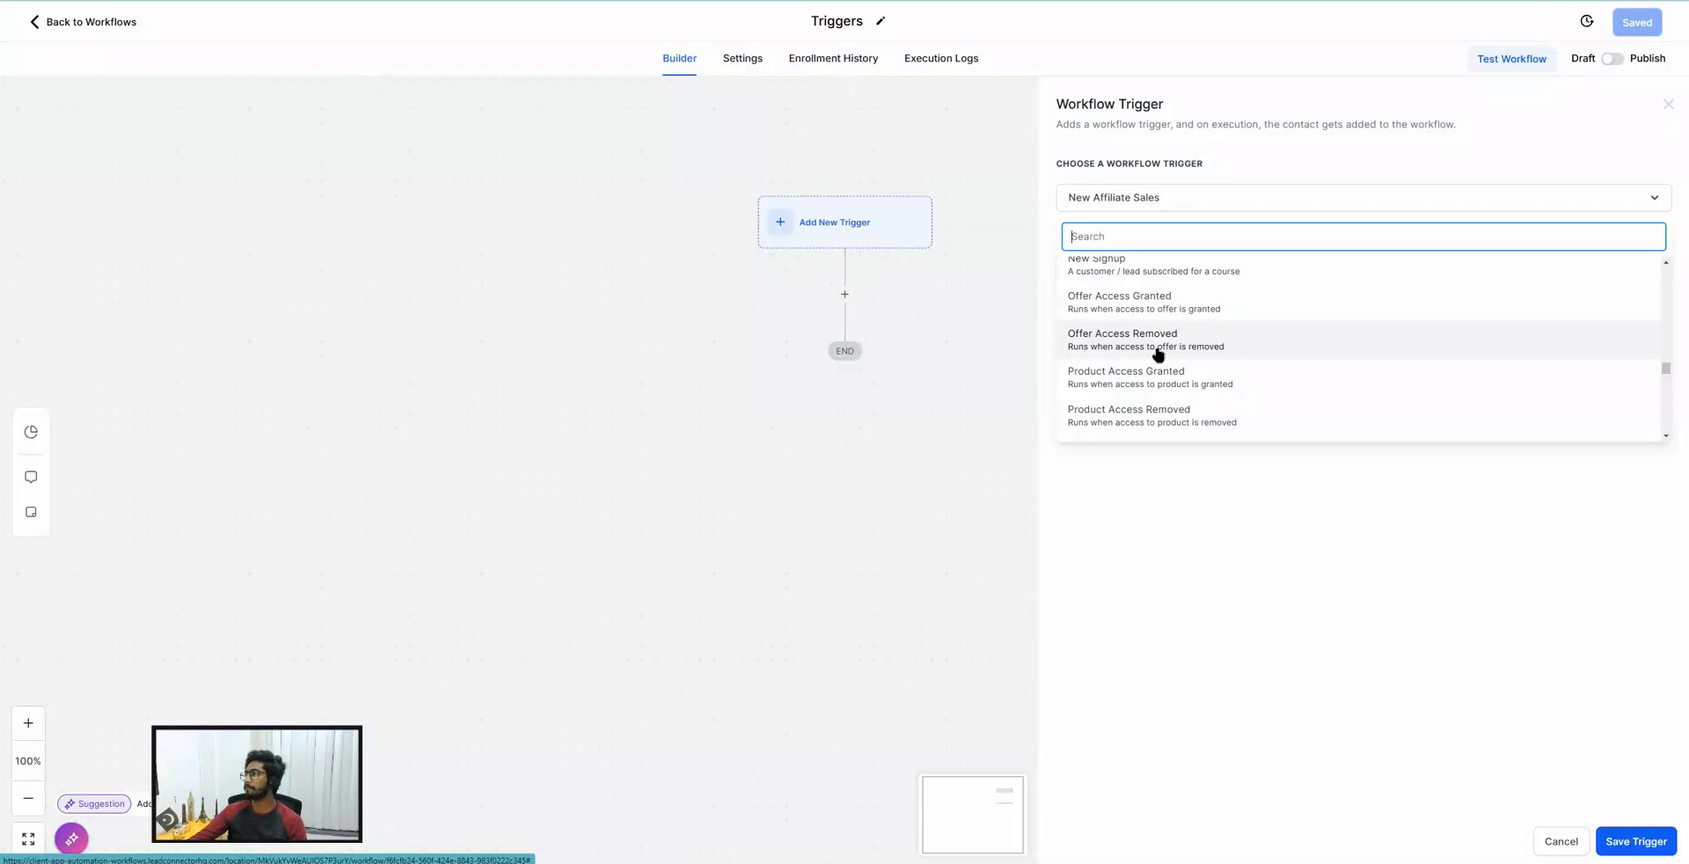
pyautogui.scroll(-2, 1105, 363)
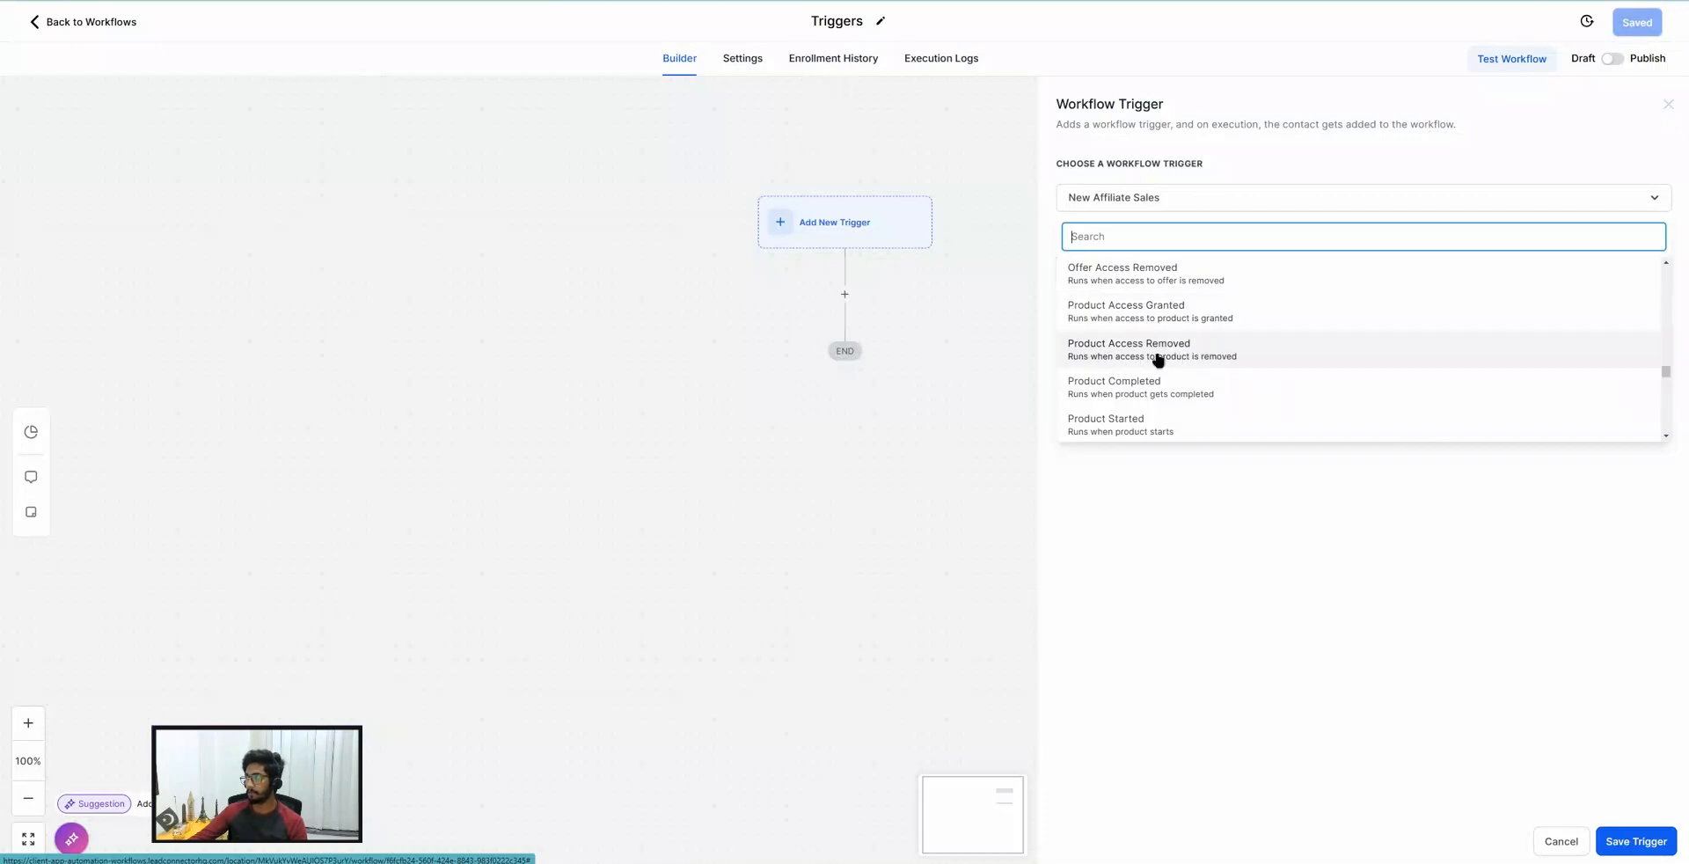
pyautogui.scroll(-1, 1158, 359)
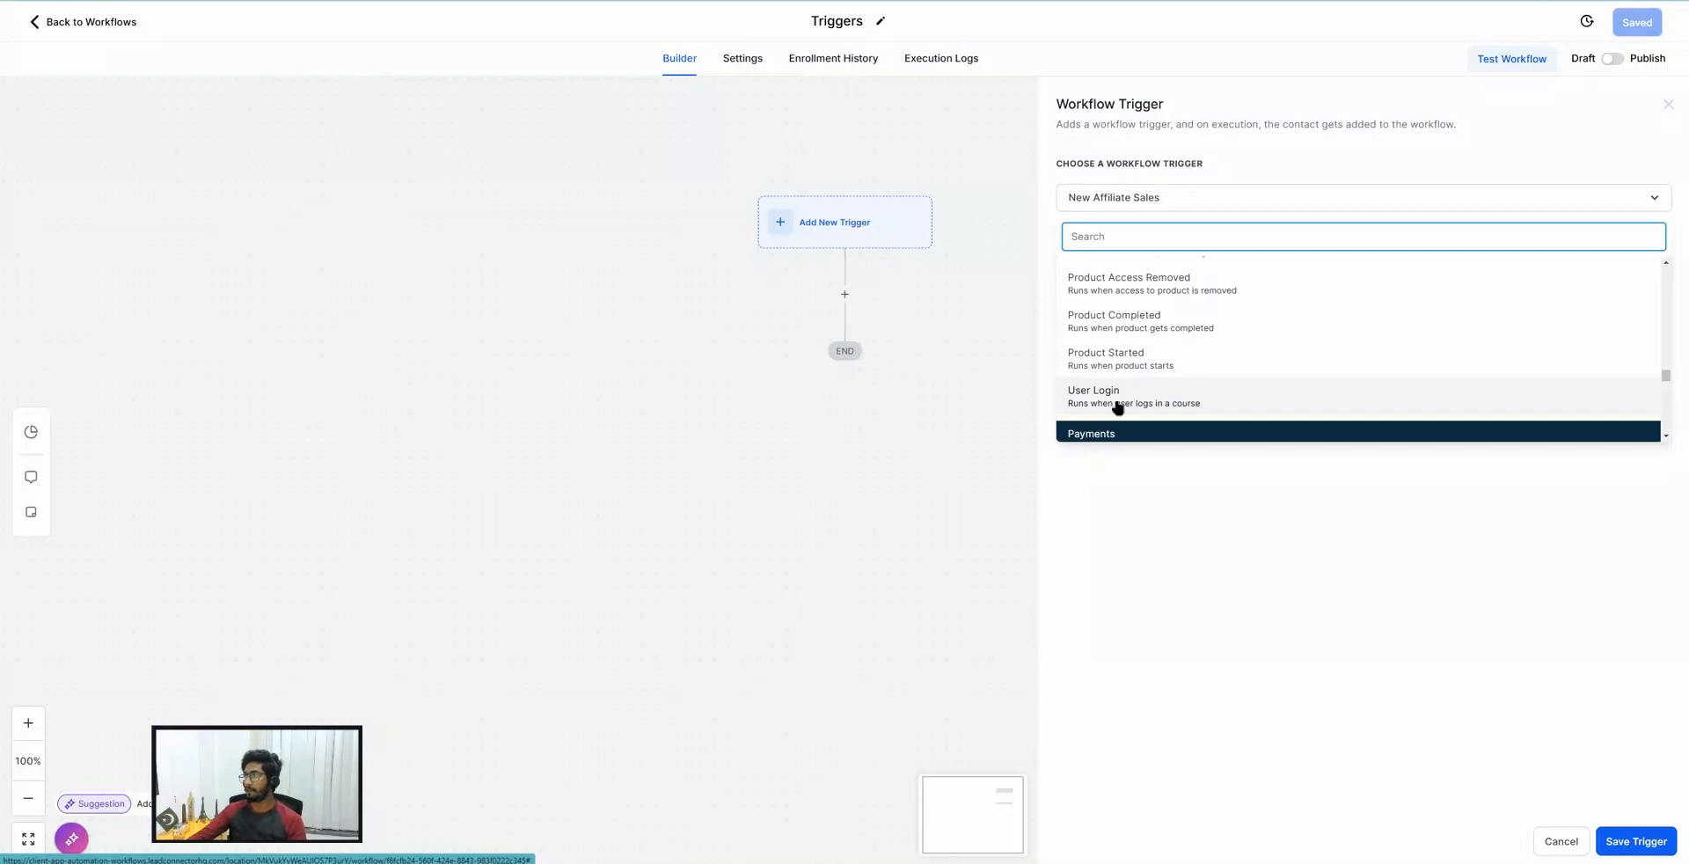
pyautogui.scroll(1, 1117, 406)
pyautogui.scroll(4, 1117, 407)
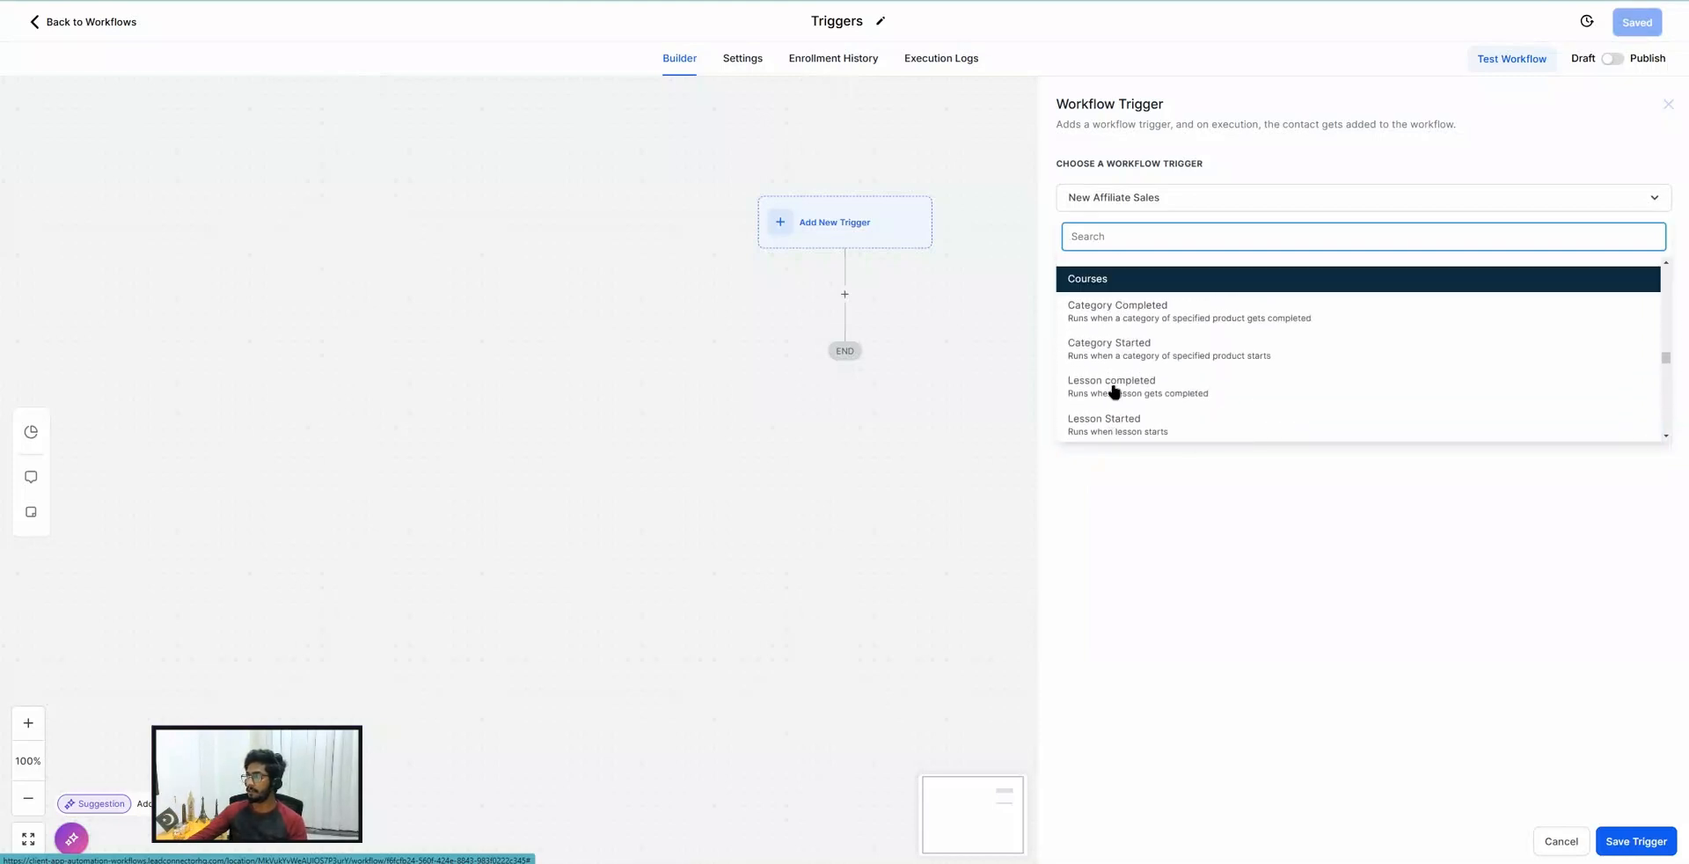
pyautogui.scroll(-5, 1105, 316)
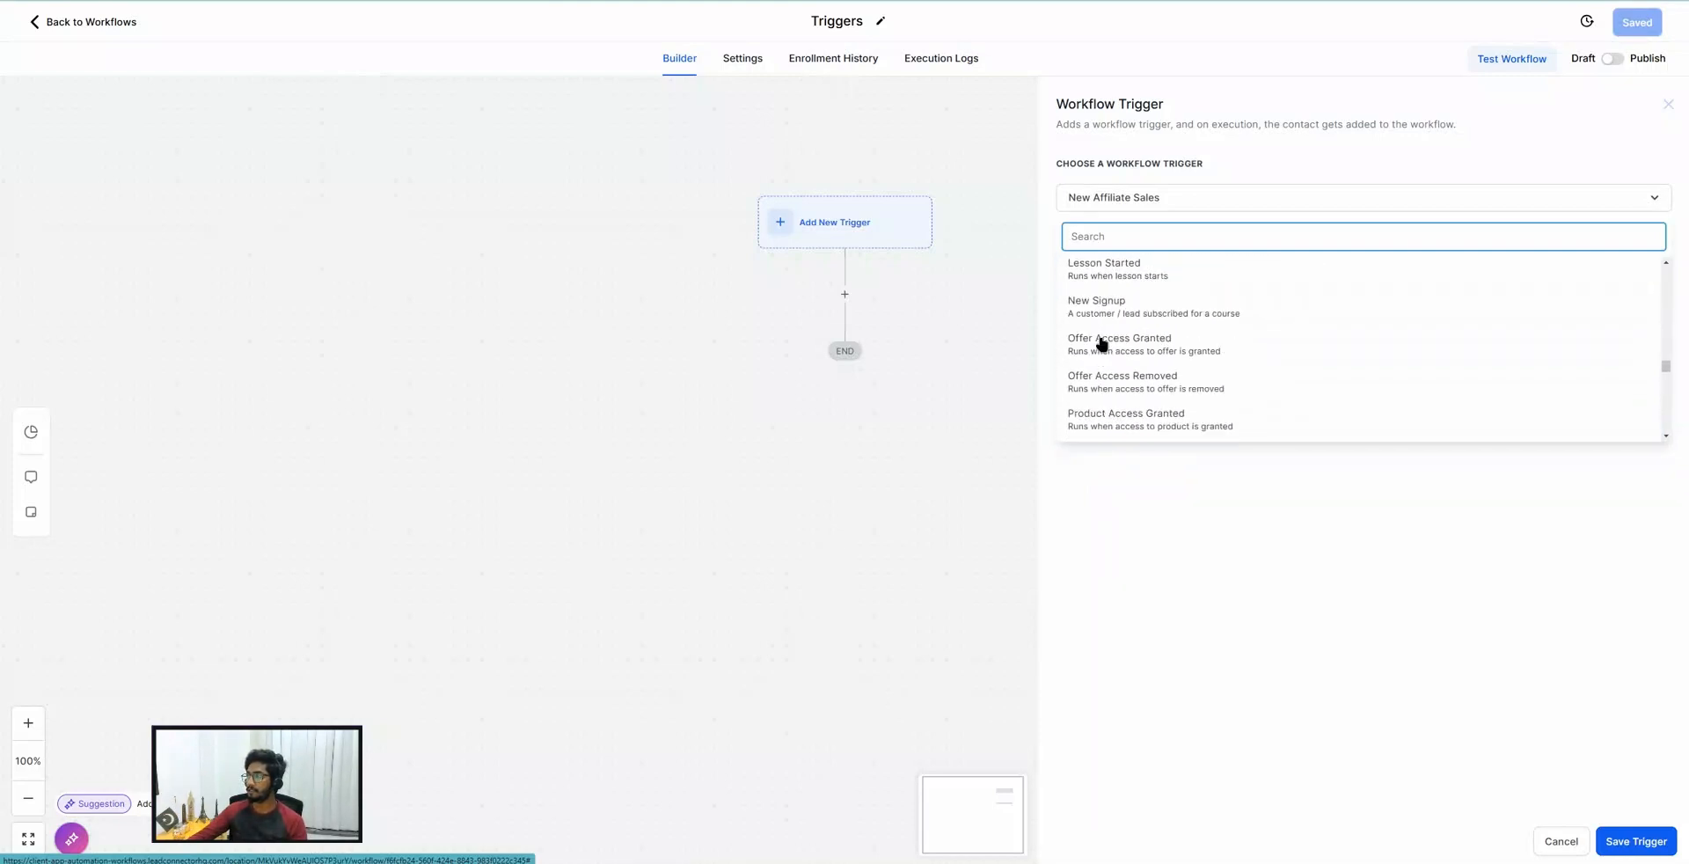
pyautogui.scroll(-2, 1104, 339)
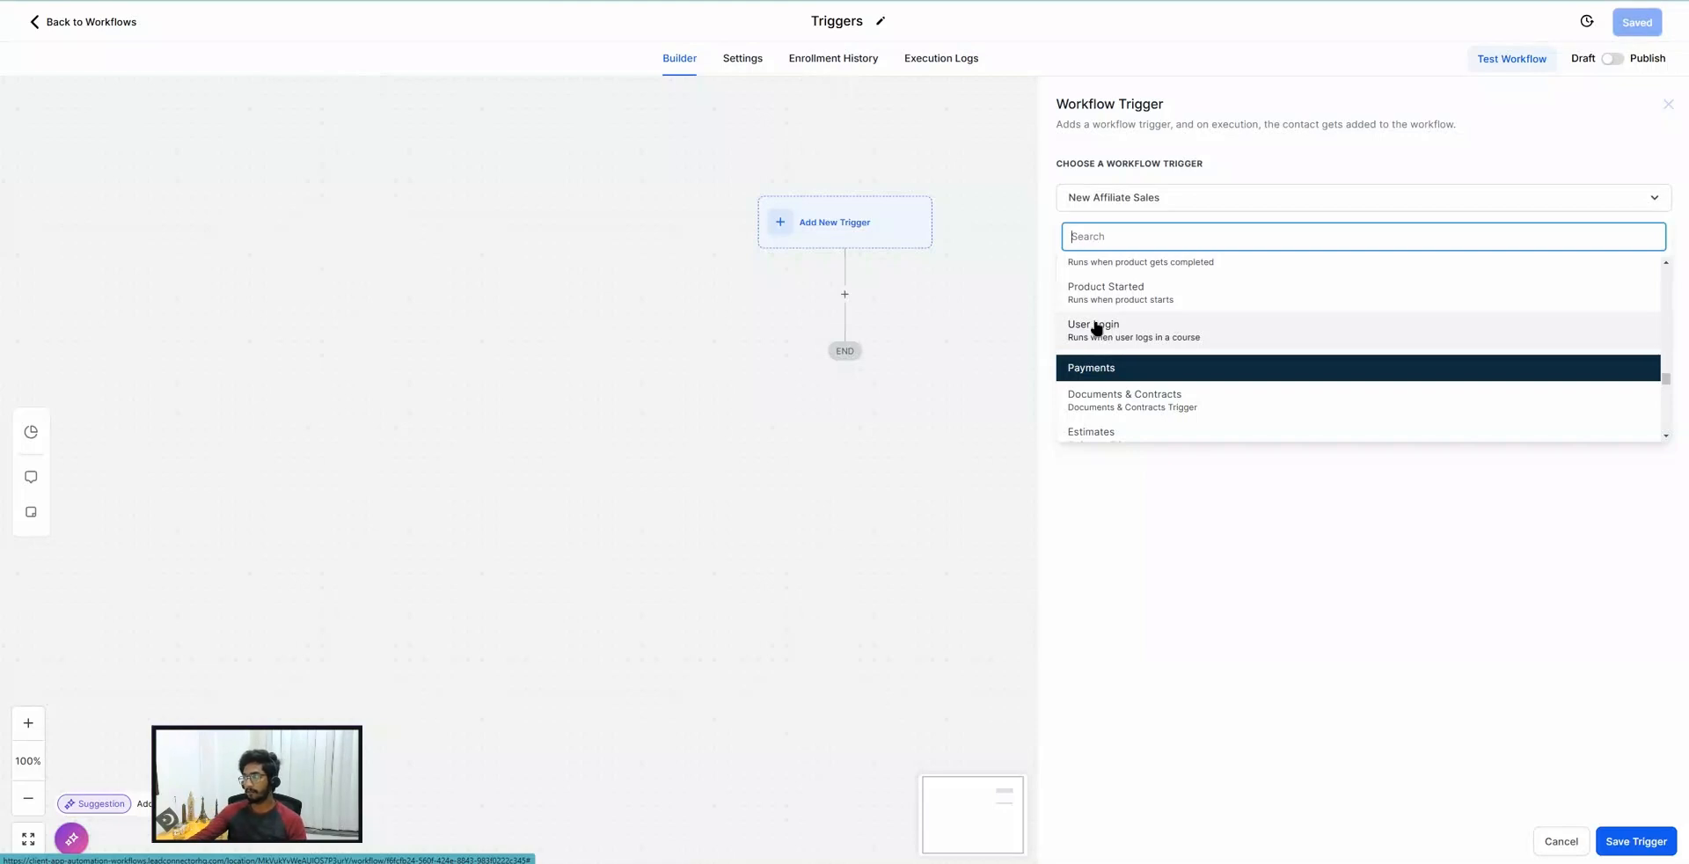
# Change the workflow trigger type to Documents & Contracts and add a filter where Status is Sent.
pyautogui.scroll(-2, 1122, 333)
pyautogui.scroll(1, 1122, 332)
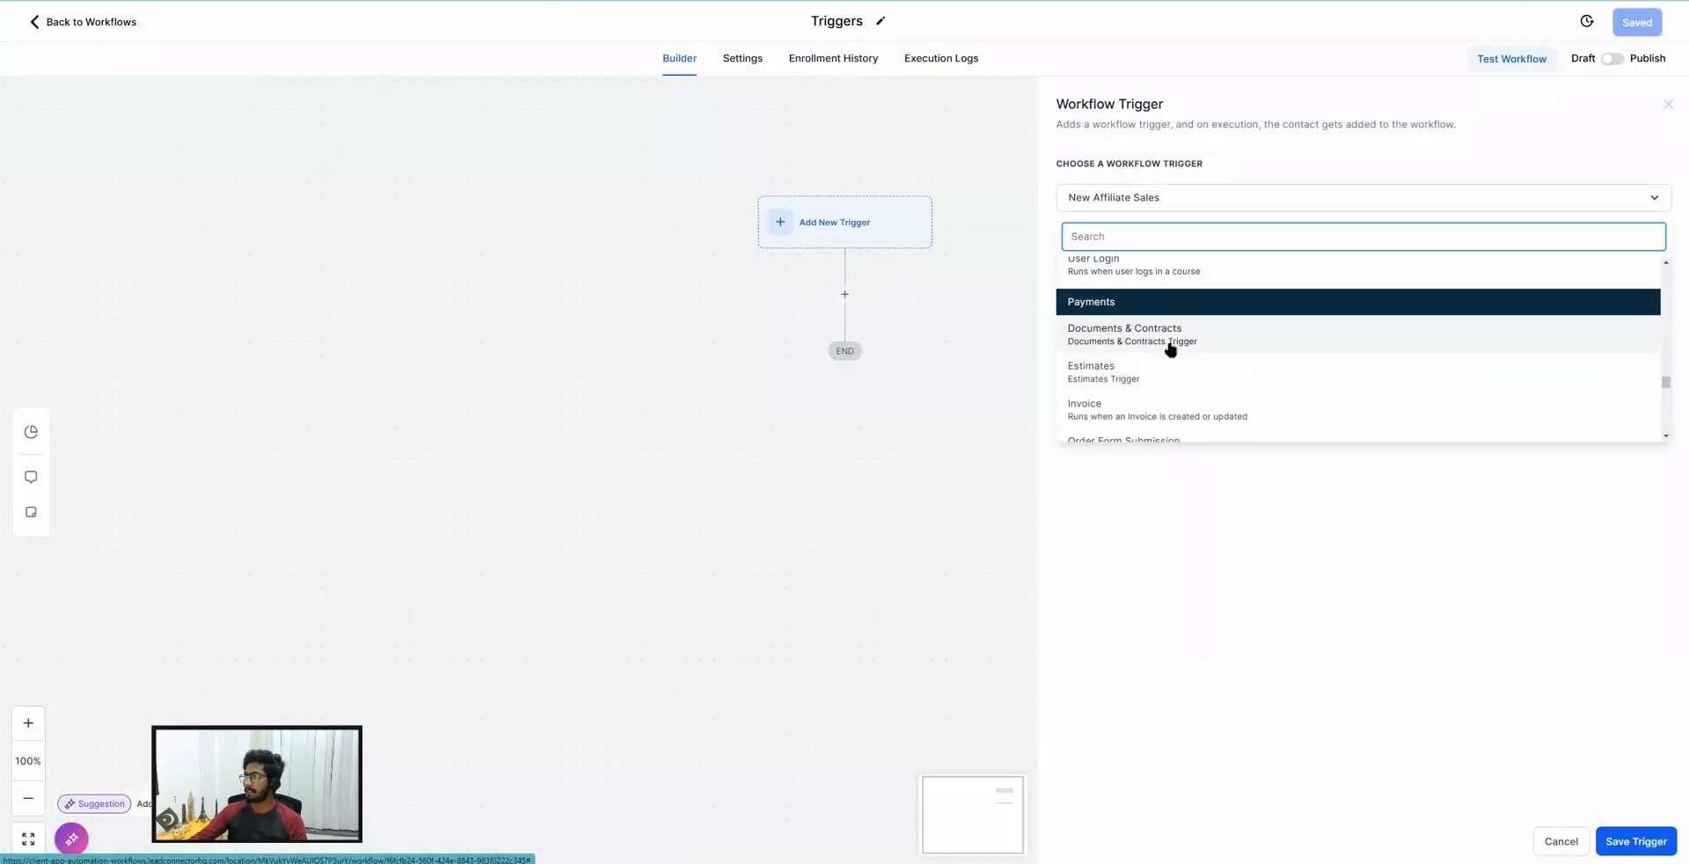
pyautogui.click(1124, 343)
pyautogui.click(1117, 324)
pyautogui.click(1091, 338)
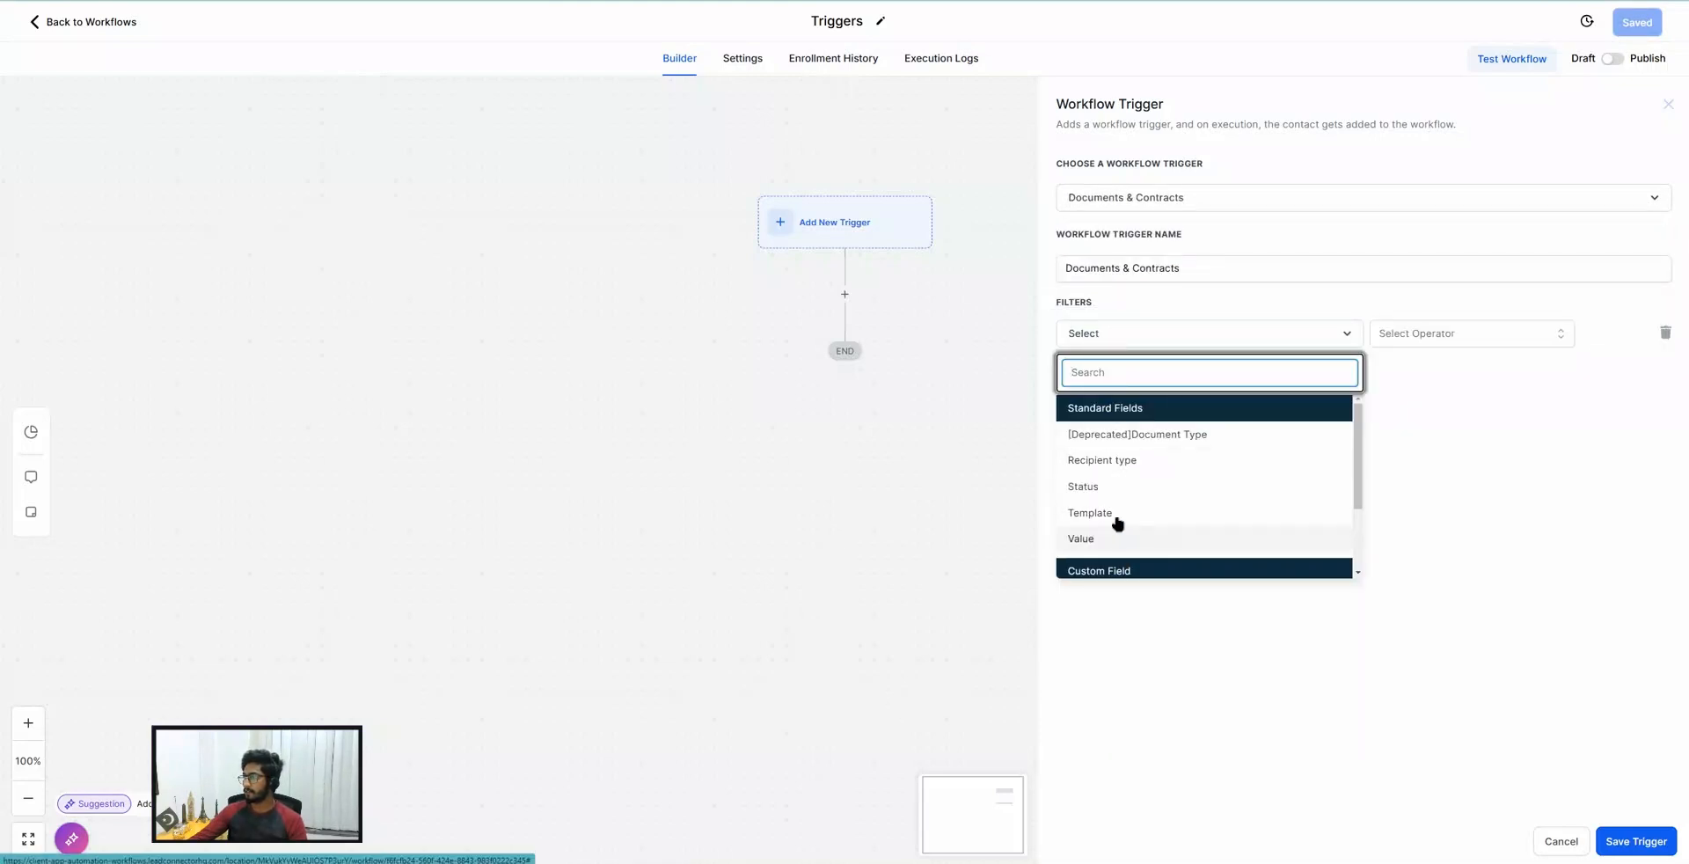
pyautogui.click(1098, 486)
pyautogui.click(1417, 332)
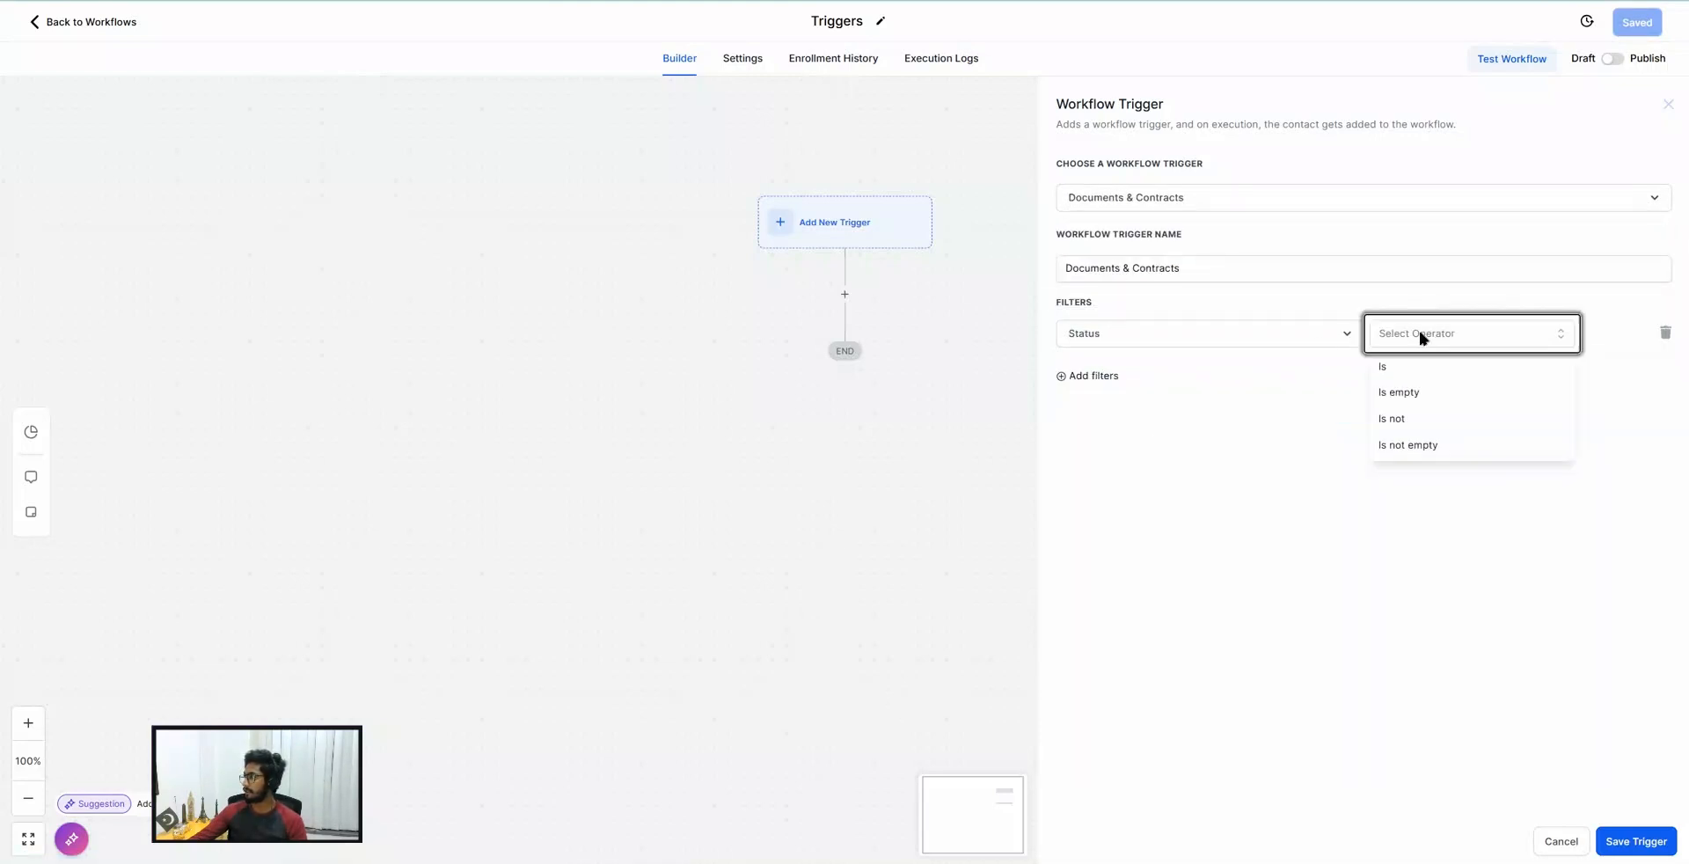
pyautogui.click(1393, 364)
pyautogui.click(1471, 338)
pyautogui.click(1460, 429)
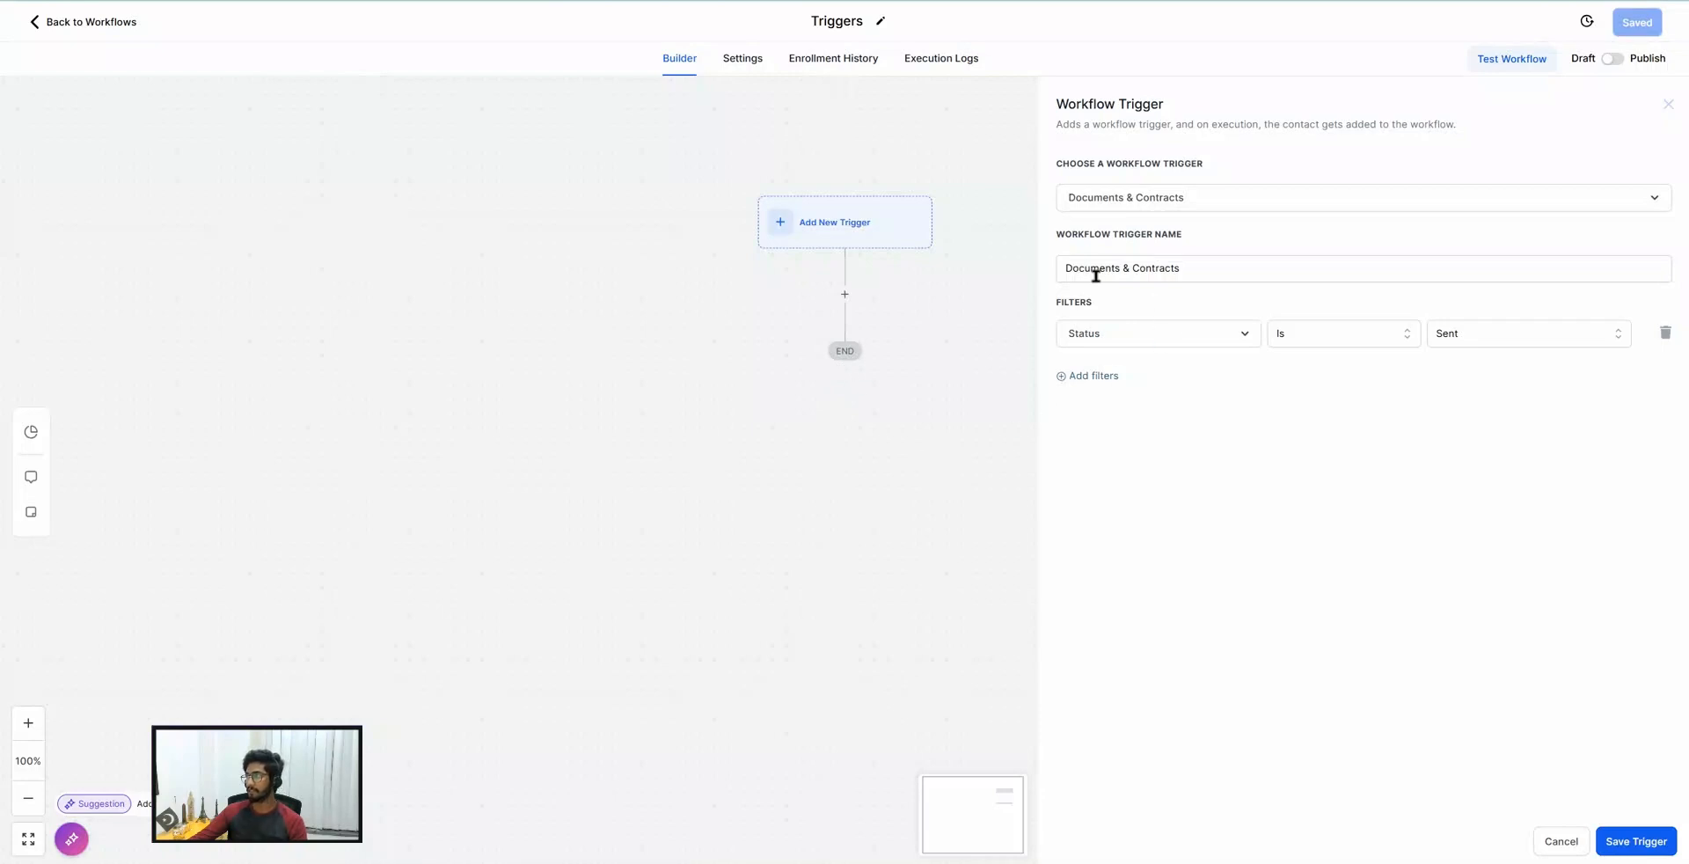
# Open the account's Payments section and compare its invoice, estimate and document areas with the payment triggers in the workflow trigger list.
pyautogui.click(1138, 200)
pyautogui.scroll(-6, 1145, 376)
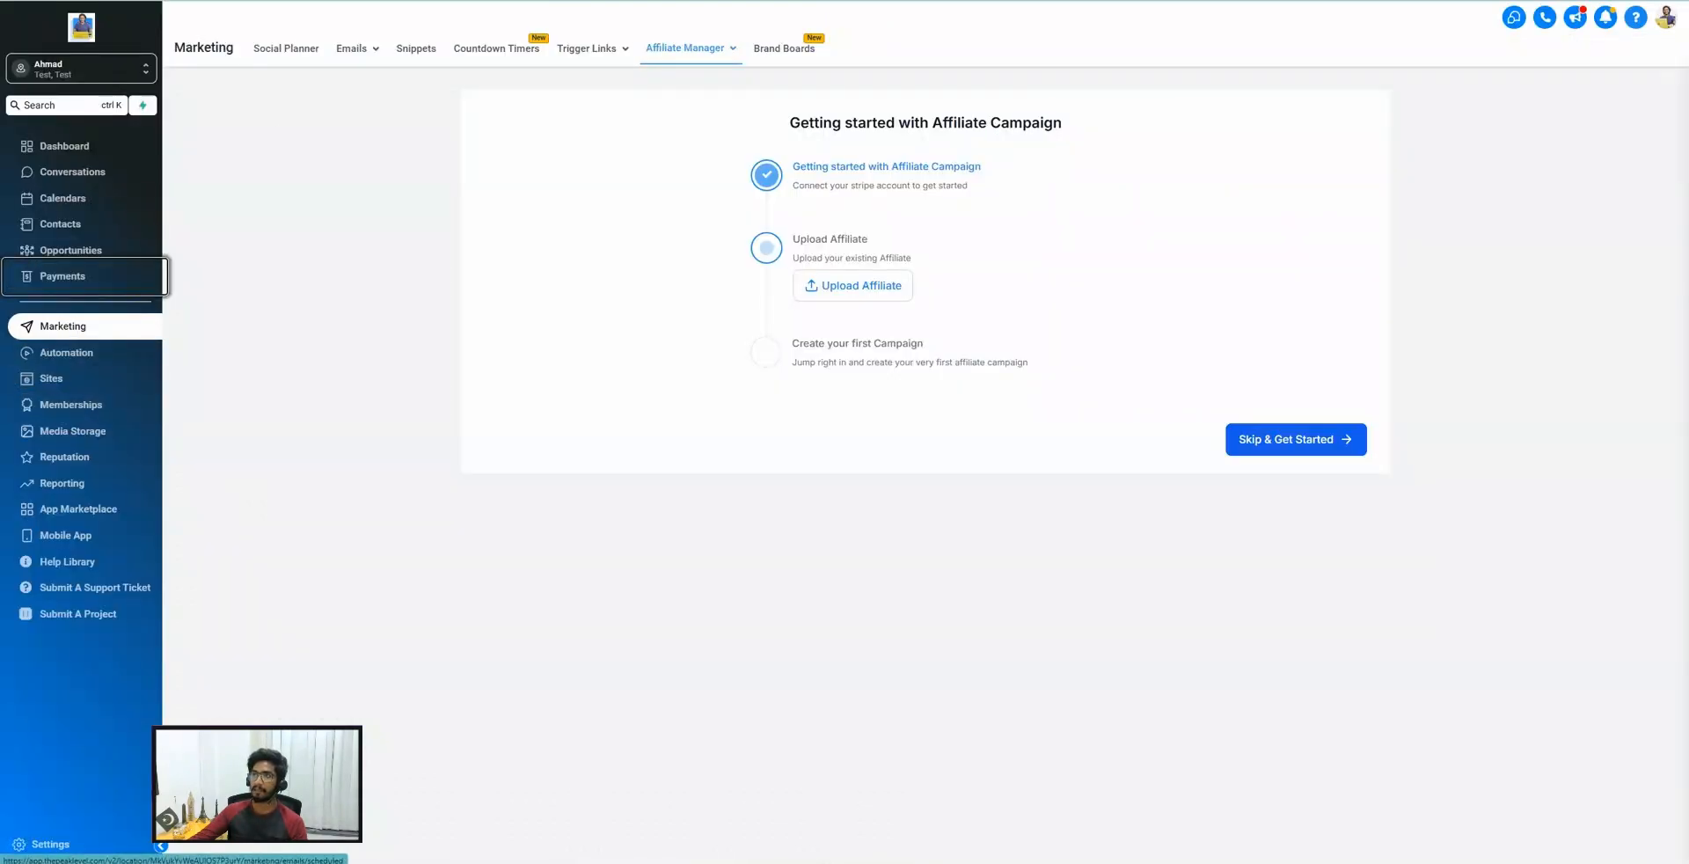
pyautogui.click(69, 278)
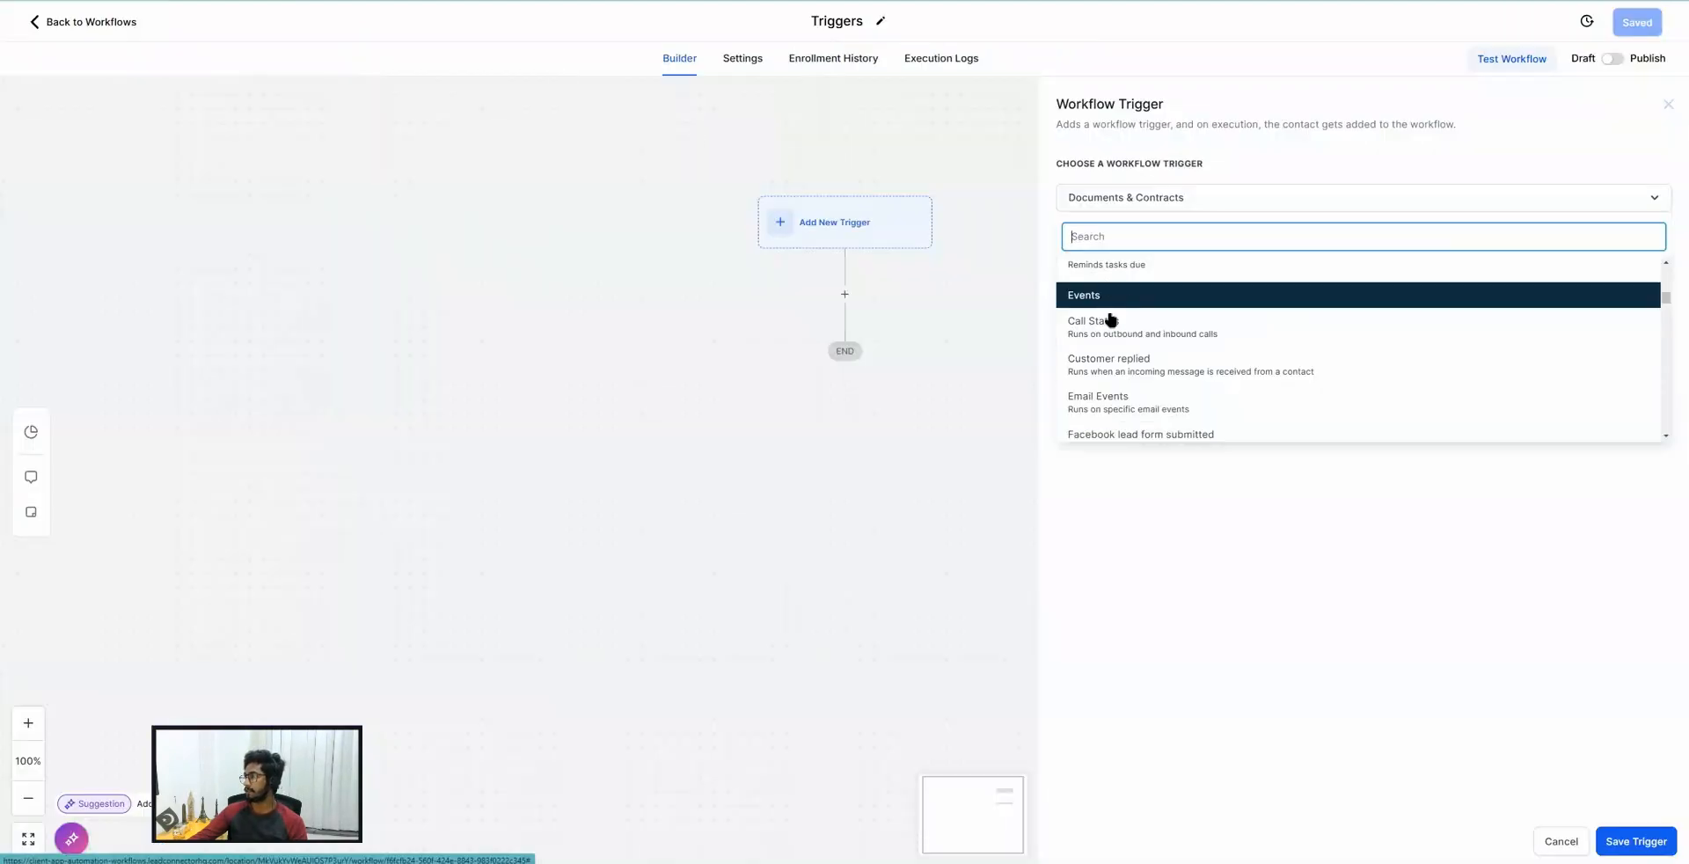
pyautogui.scroll(-5, 1138, 391)
pyautogui.scroll(-5, 1137, 394)
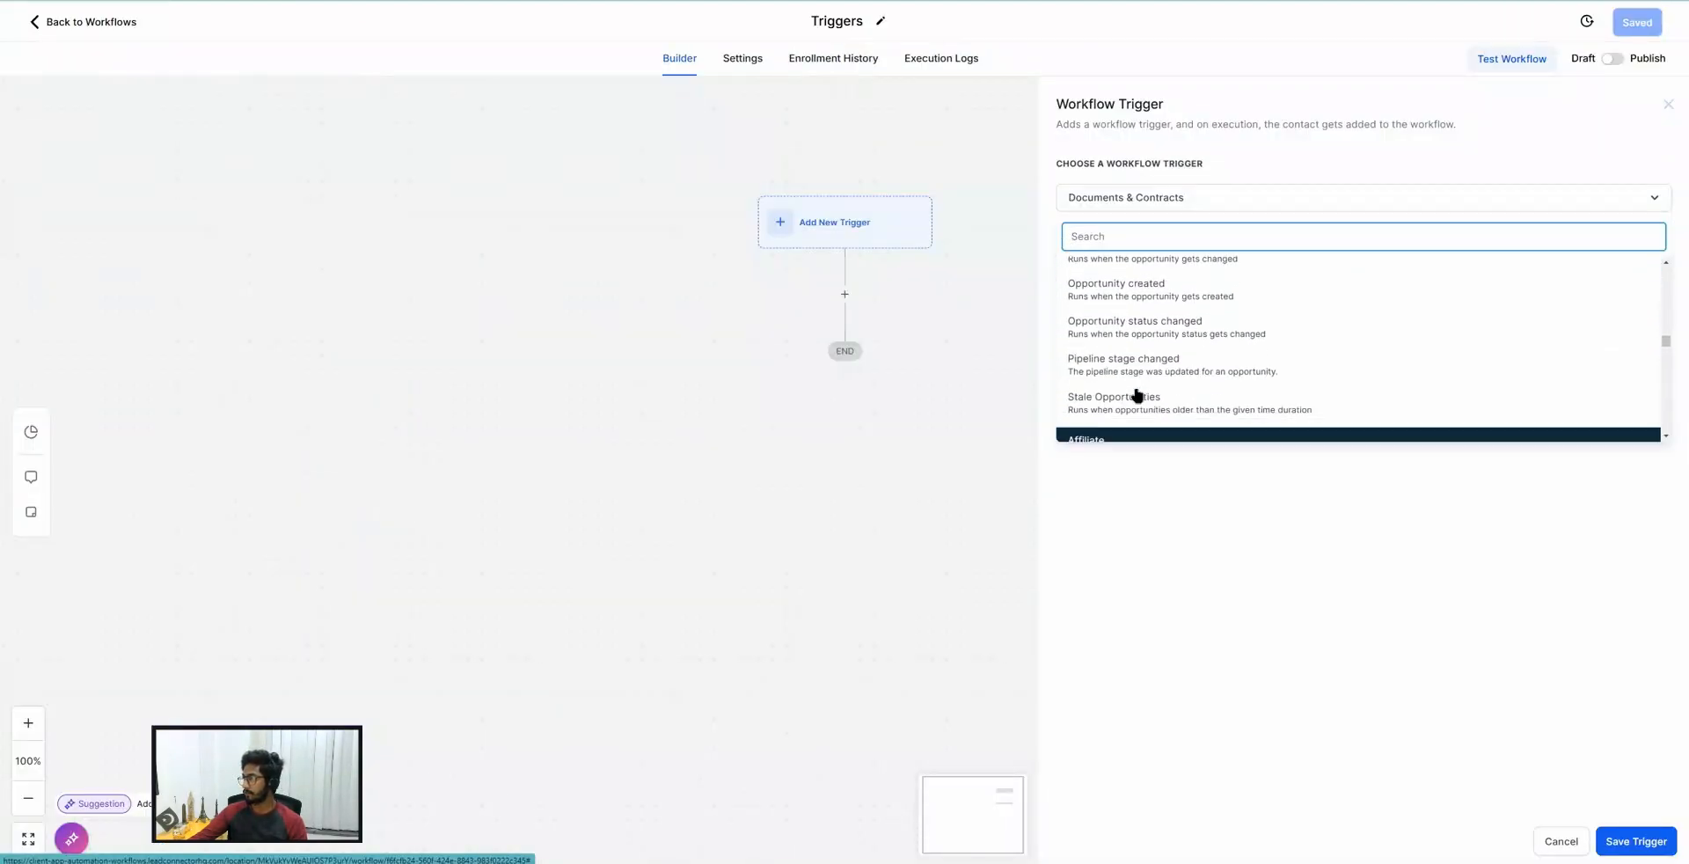
pyautogui.scroll(-5, 1137, 395)
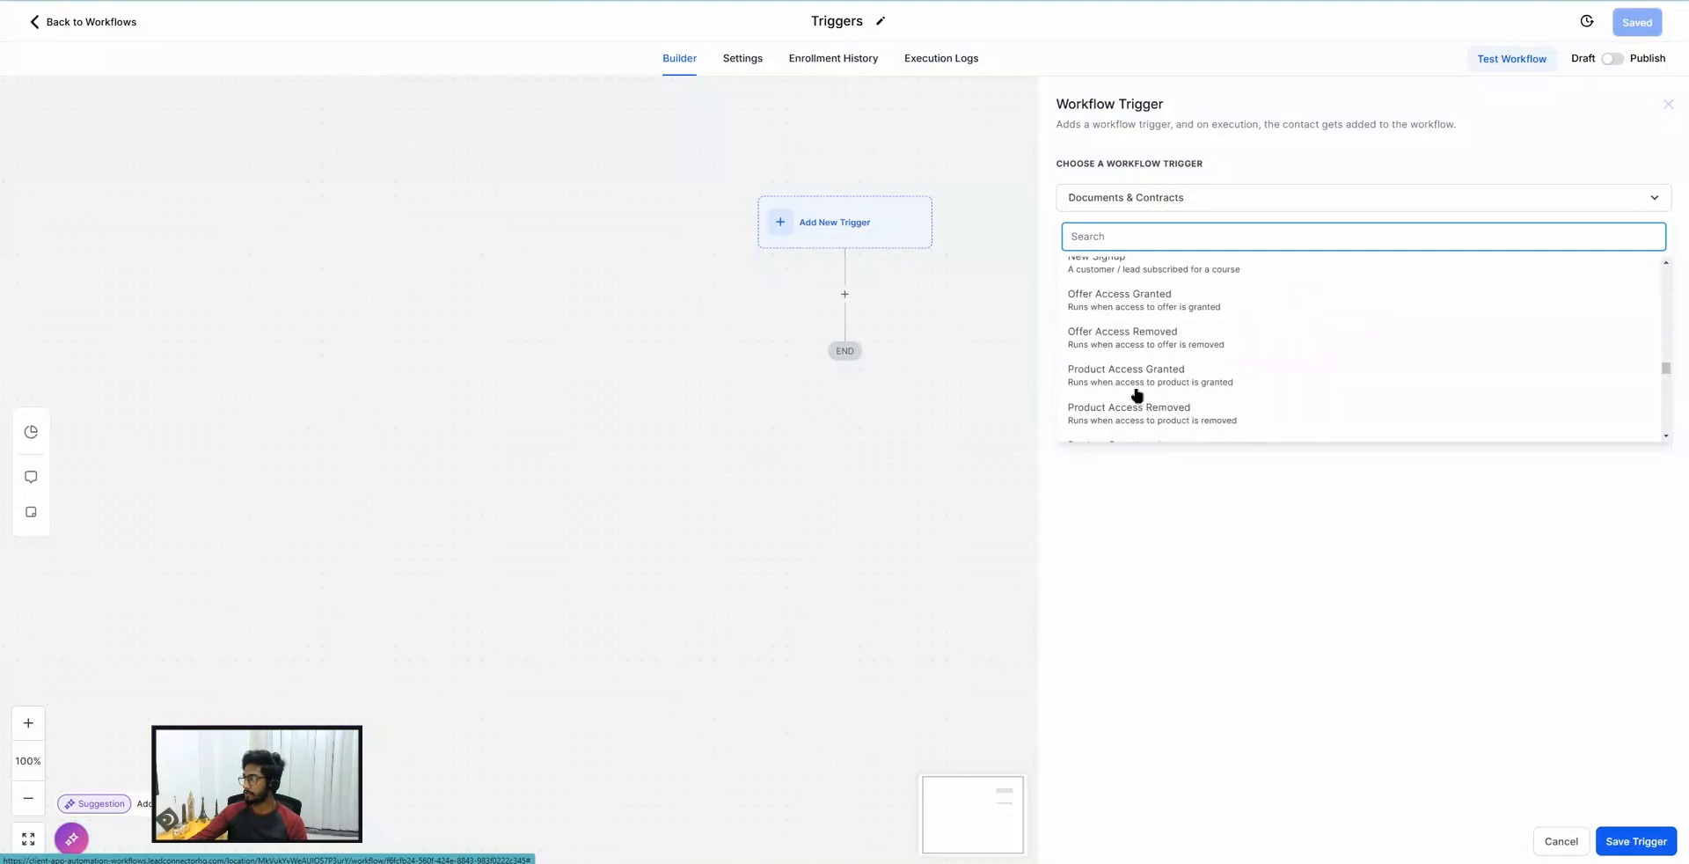
pyautogui.scroll(-2, 1137, 395)
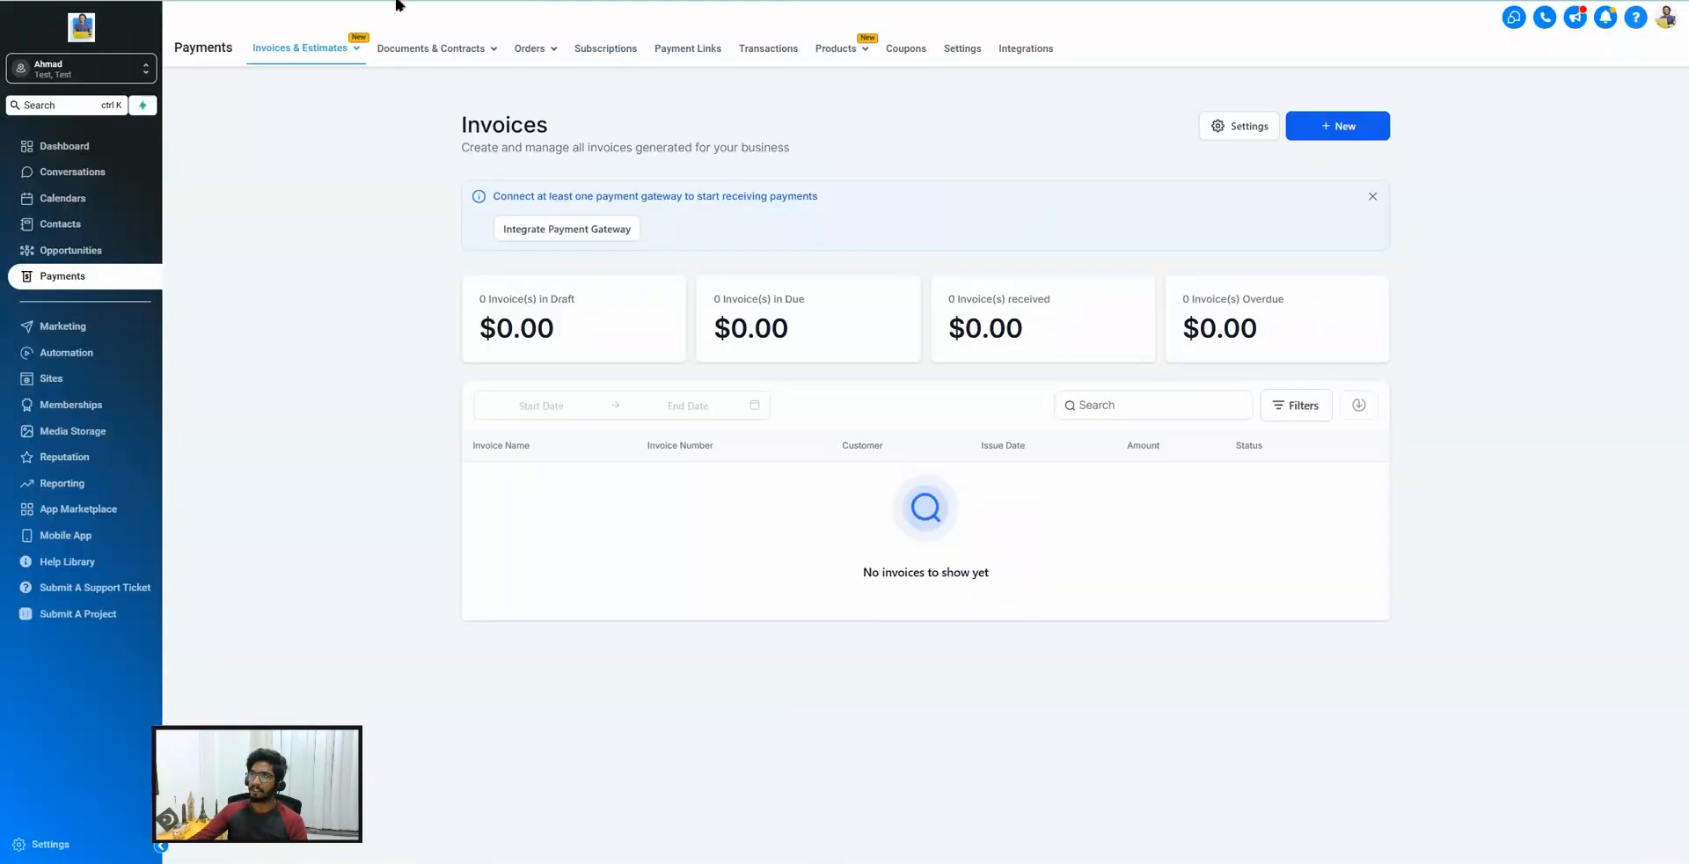
pyautogui.moveTo(299, 55)
pyautogui.moveTo(433, 61)
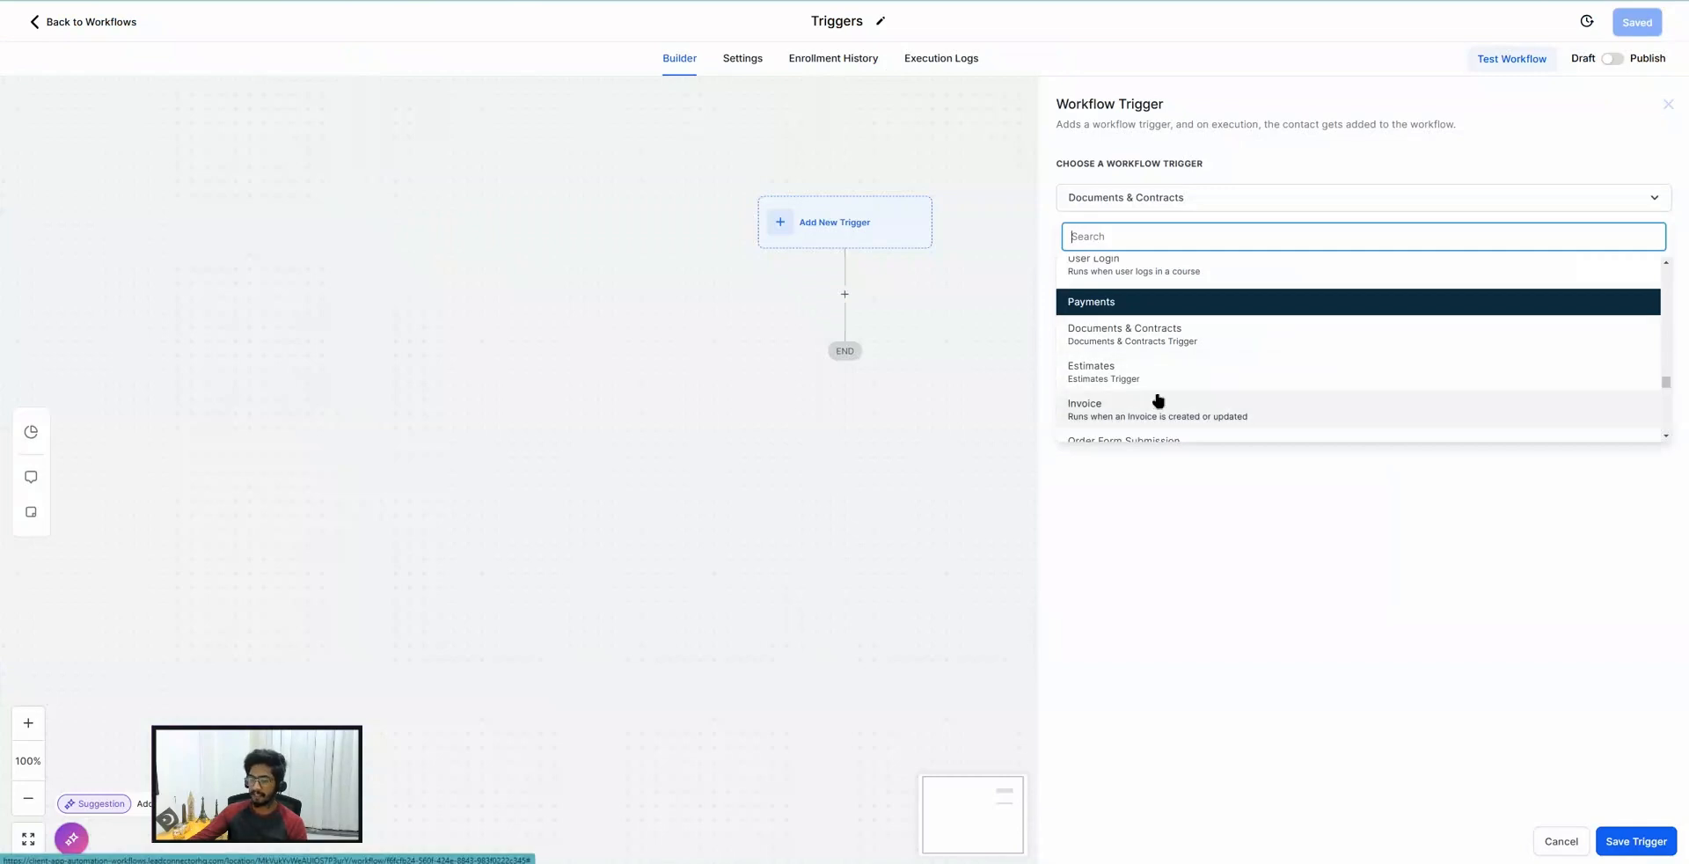
# Change the workflow trigger type to Invoice and check which filter fields it offers.
pyautogui.click(1086, 410)
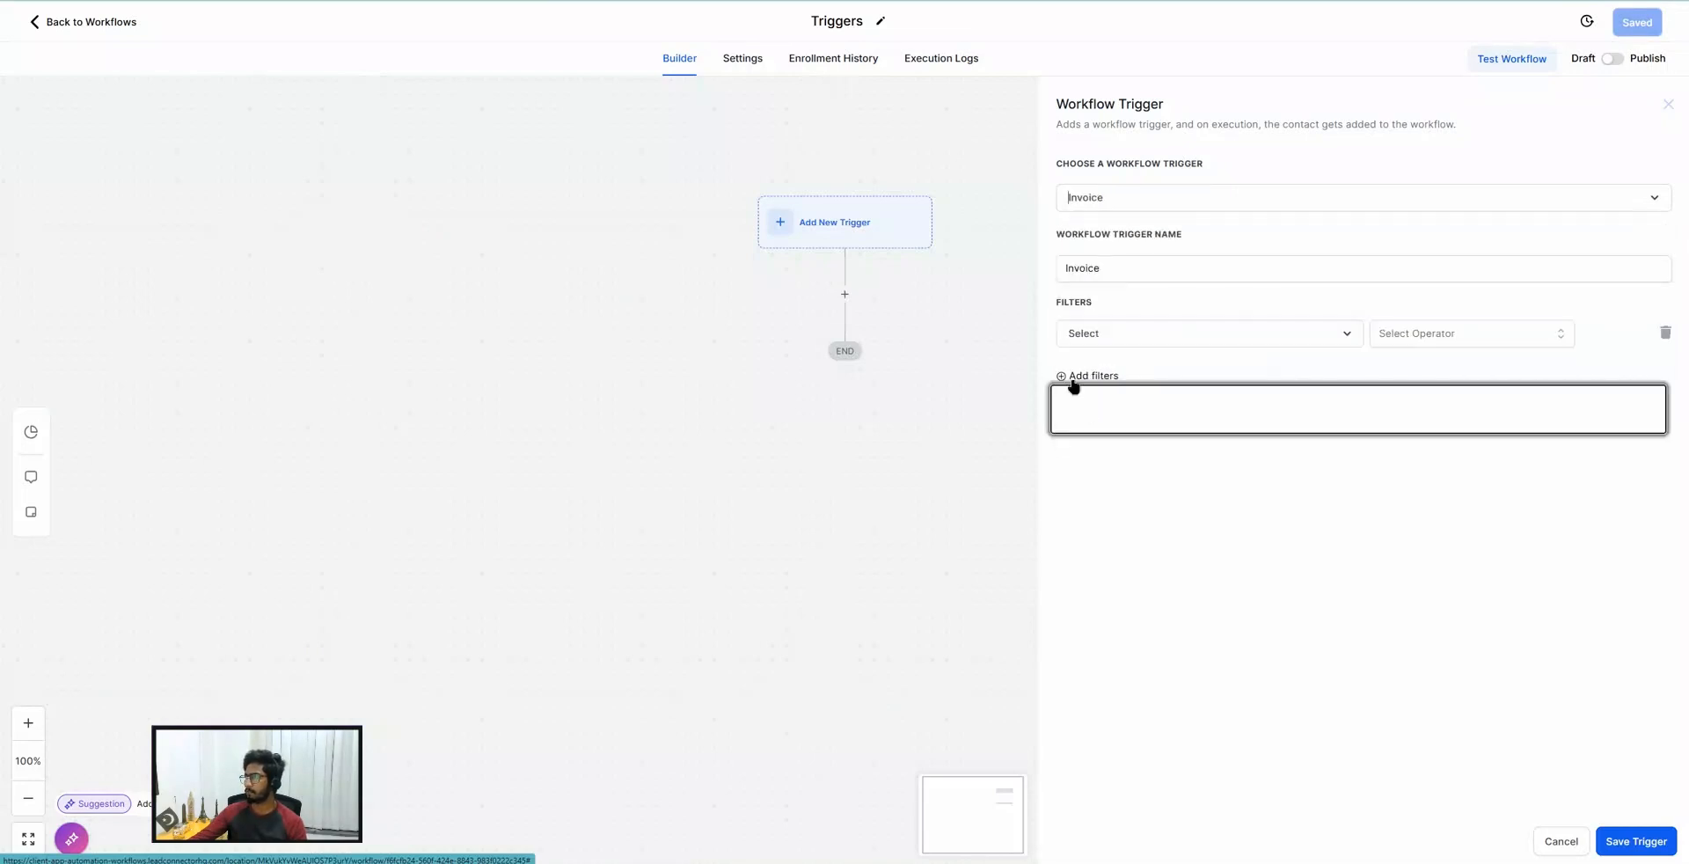
pyautogui.click(1089, 334)
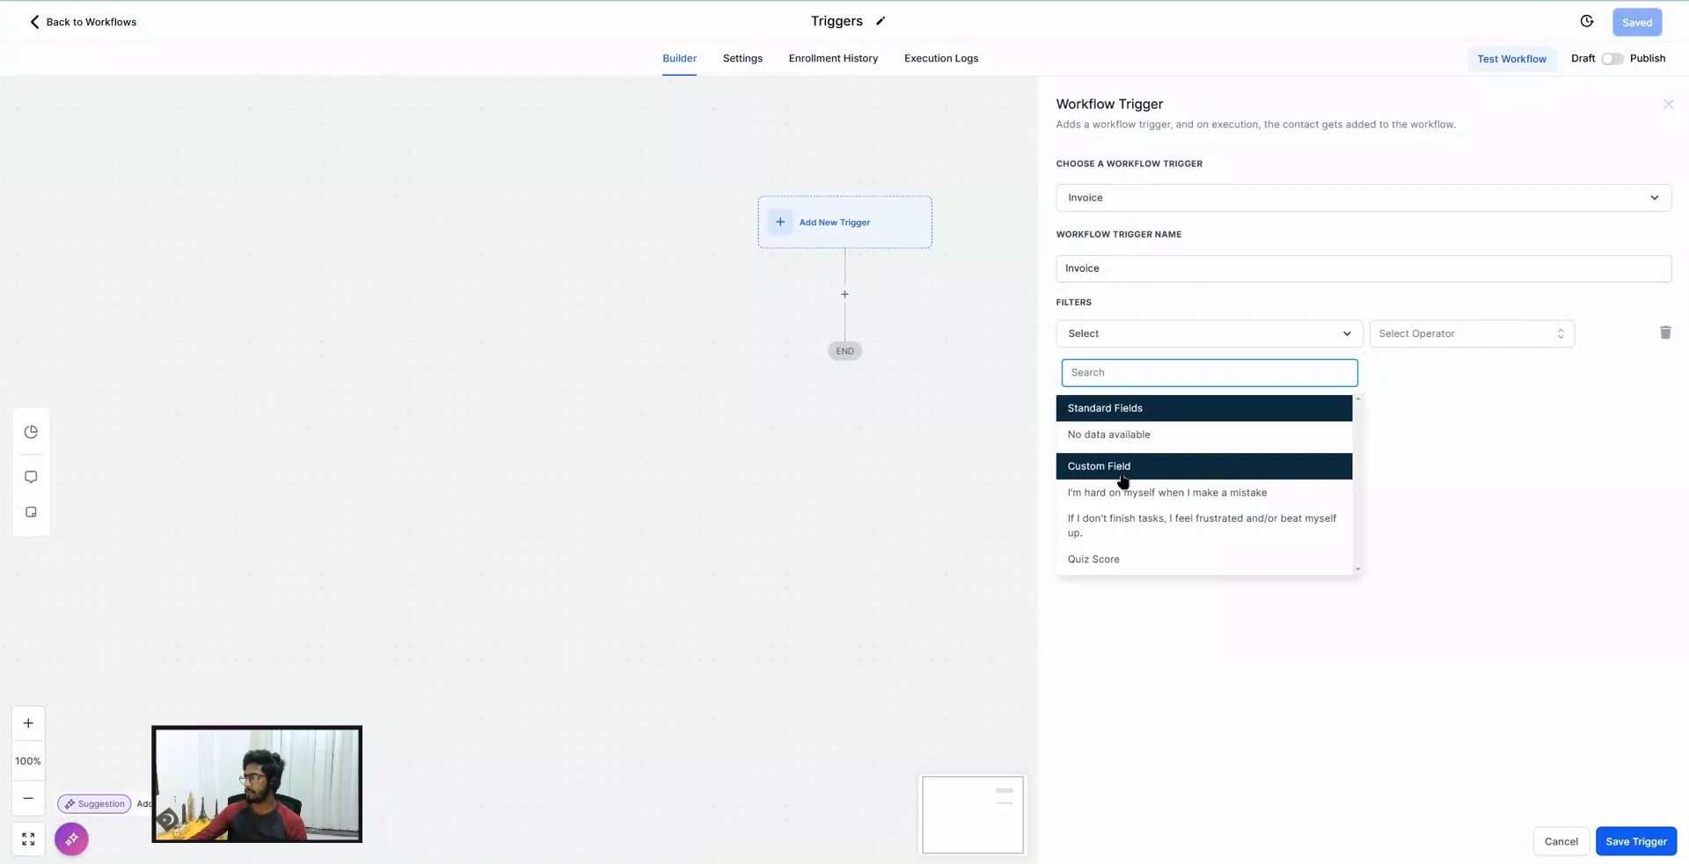
pyautogui.click(1091, 274)
# Review the remaining payment triggers after Invoice, and change the workflow trigger type to Refund.
pyautogui.click(1100, 204)
pyautogui.scroll(-5, 1174, 403)
pyautogui.scroll(-10, 1174, 405)
pyautogui.scroll(-10, 1178, 406)
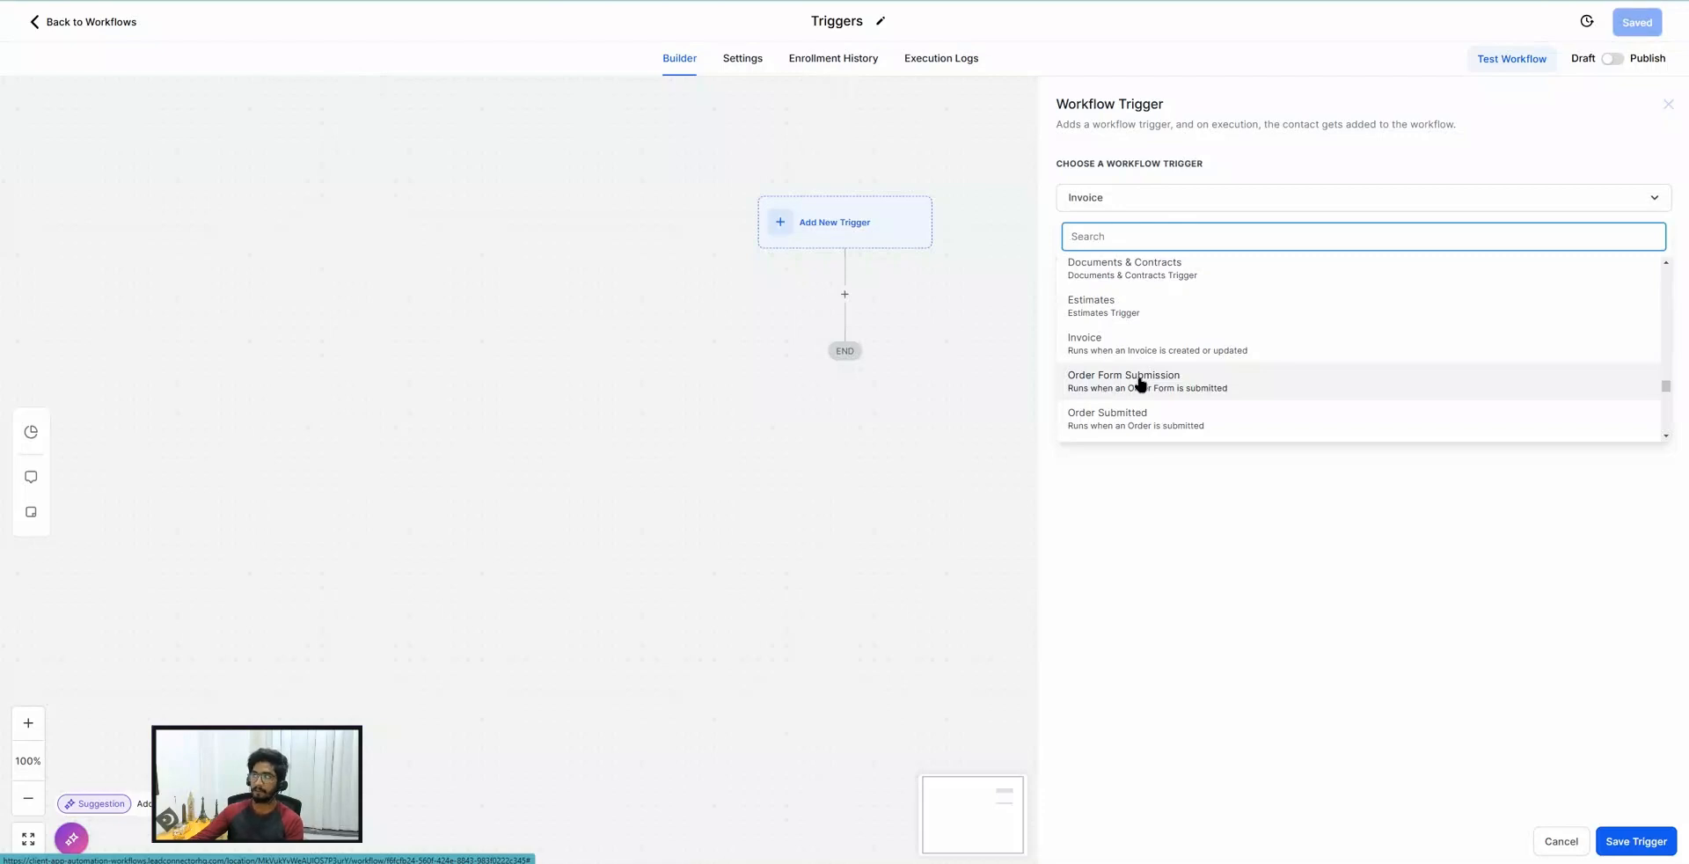
pyautogui.scroll(-2, 1139, 384)
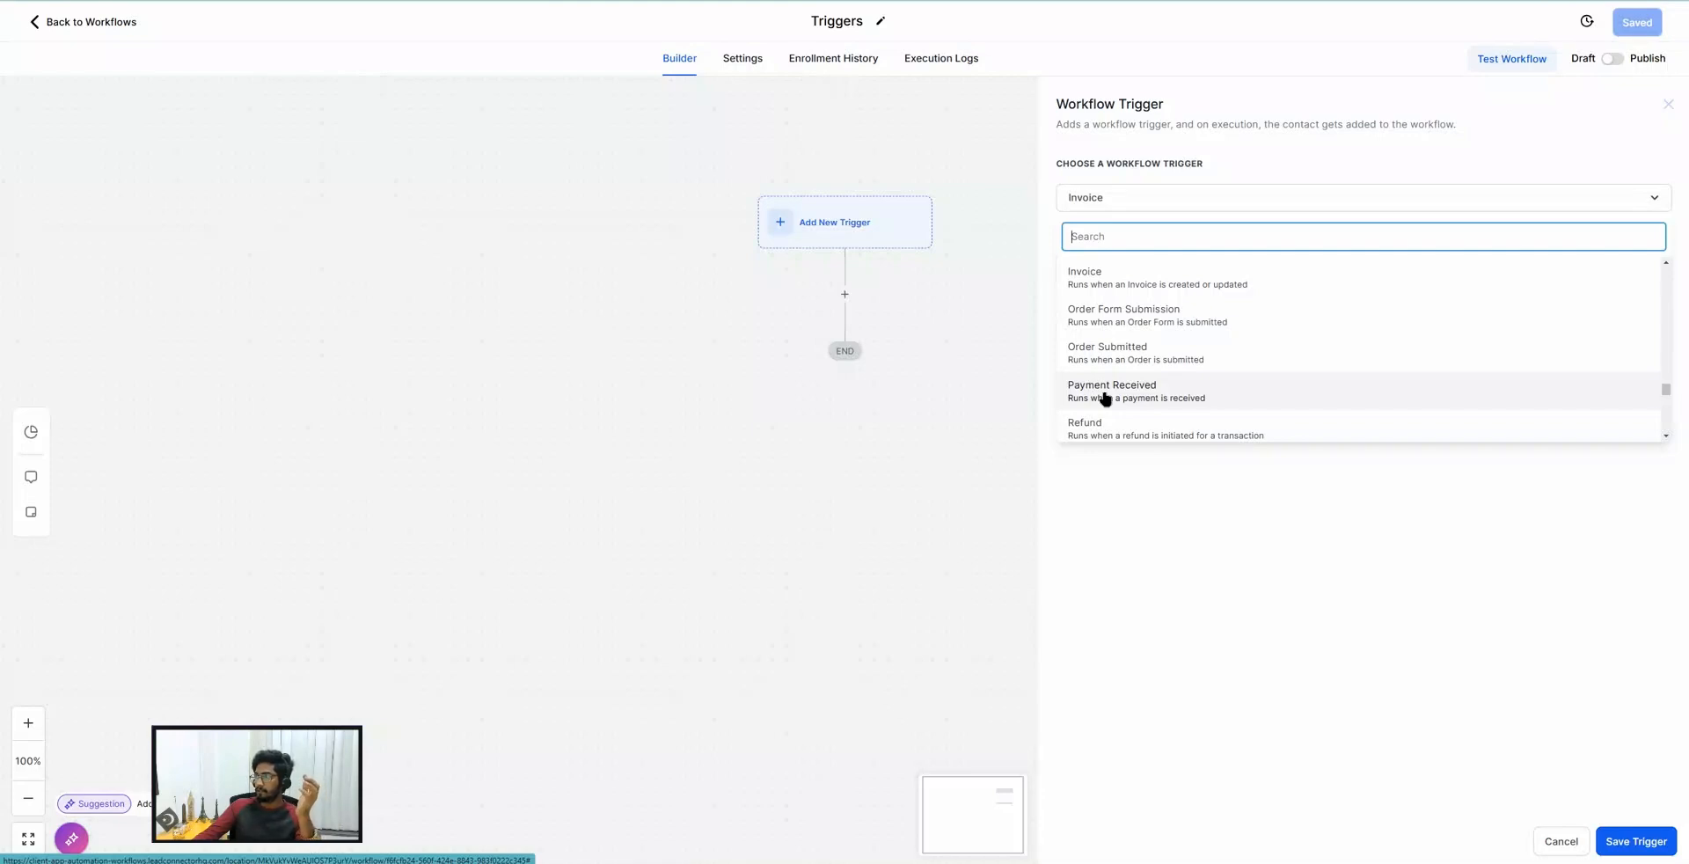
pyautogui.scroll(-3, 1117, 394)
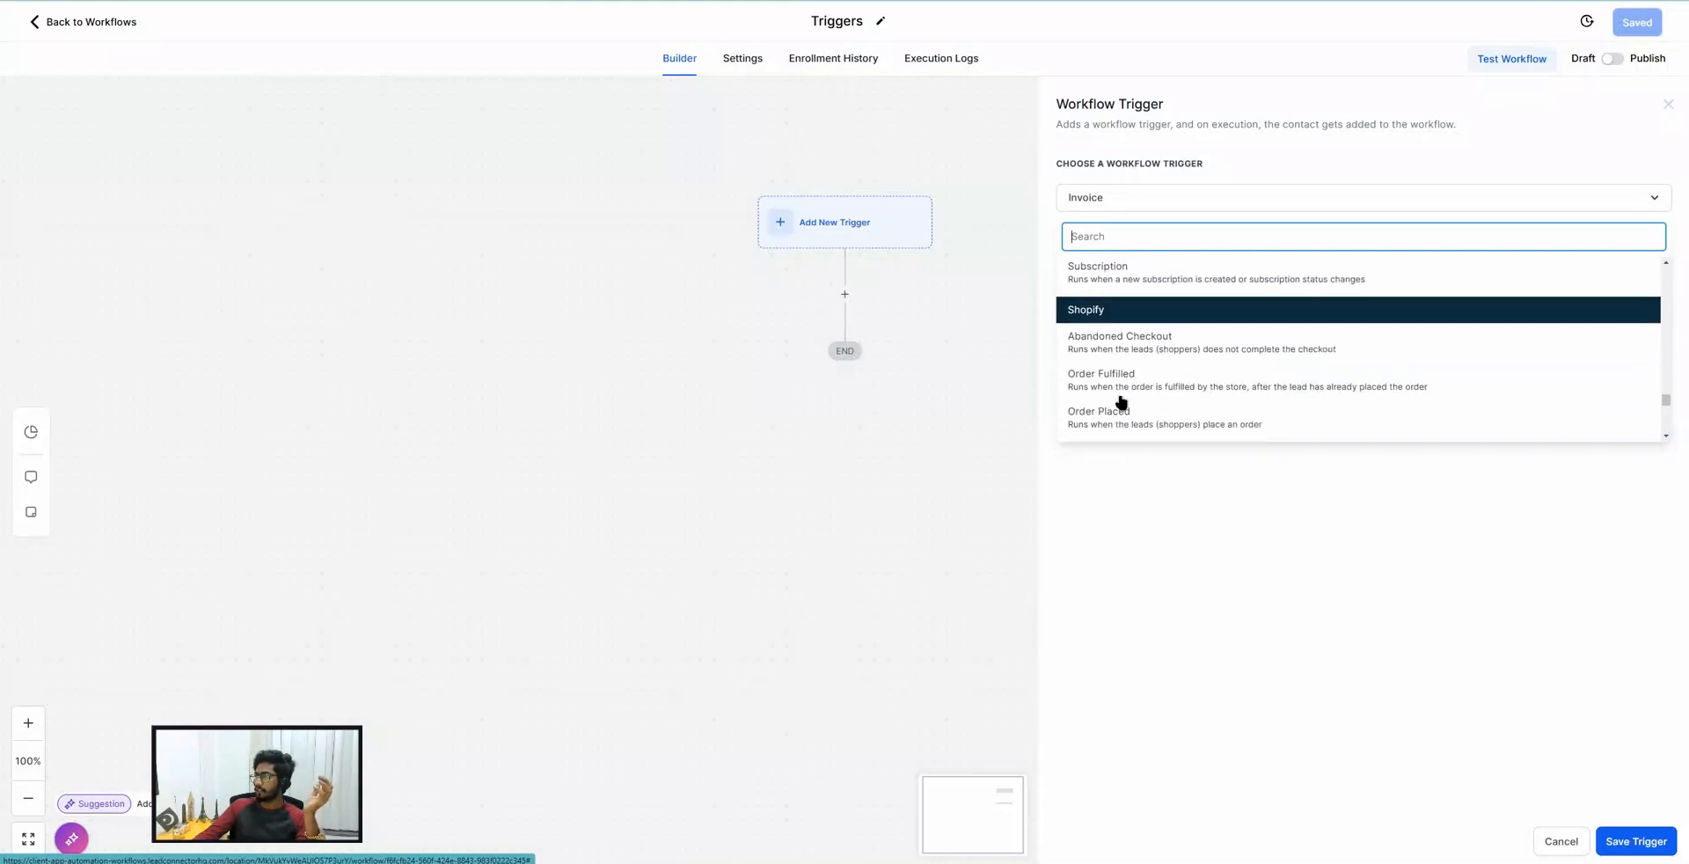
pyautogui.scroll(1, 1091, 317)
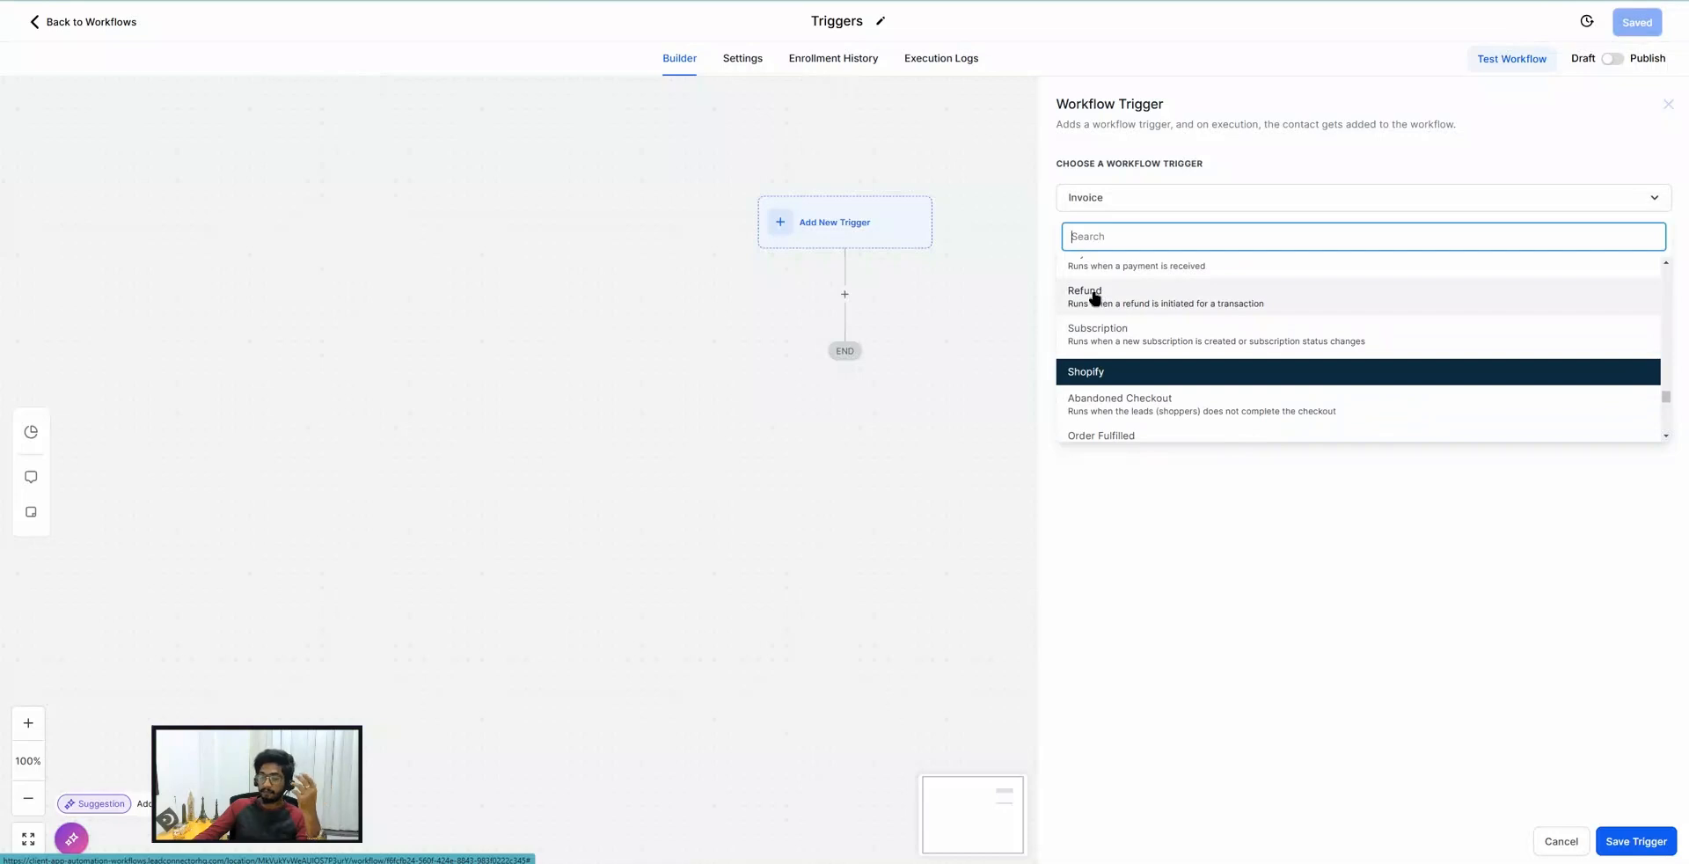
pyautogui.click(1094, 296)
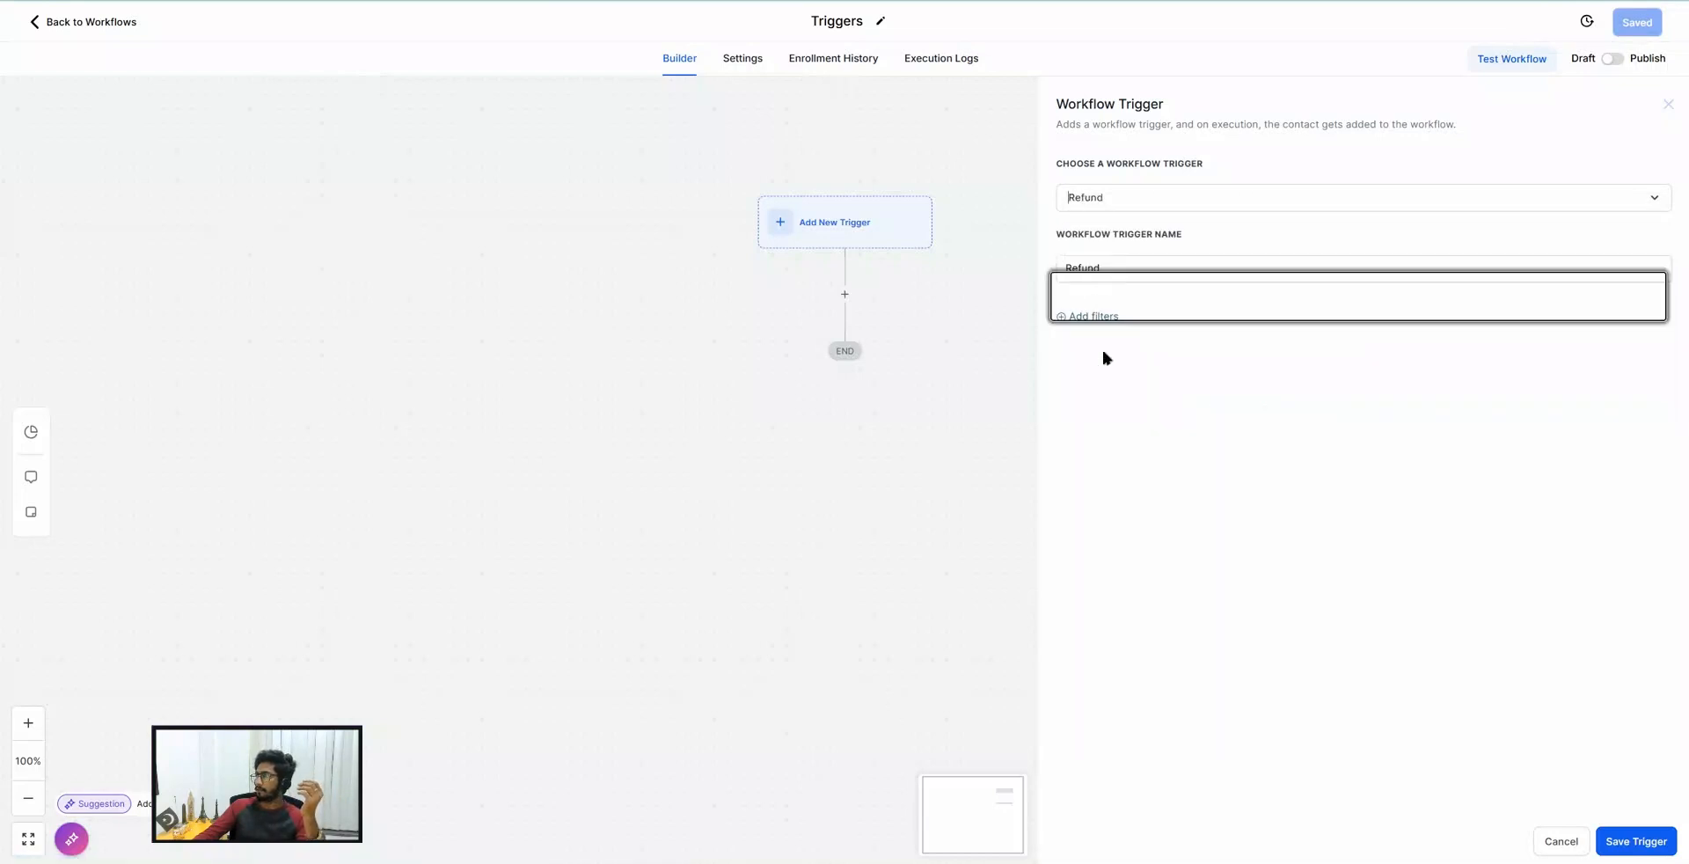
# Add a Status filter with the Is operator to the Refund trigger, and list its available status values.
pyautogui.click(1097, 317)
pyautogui.click(1094, 334)
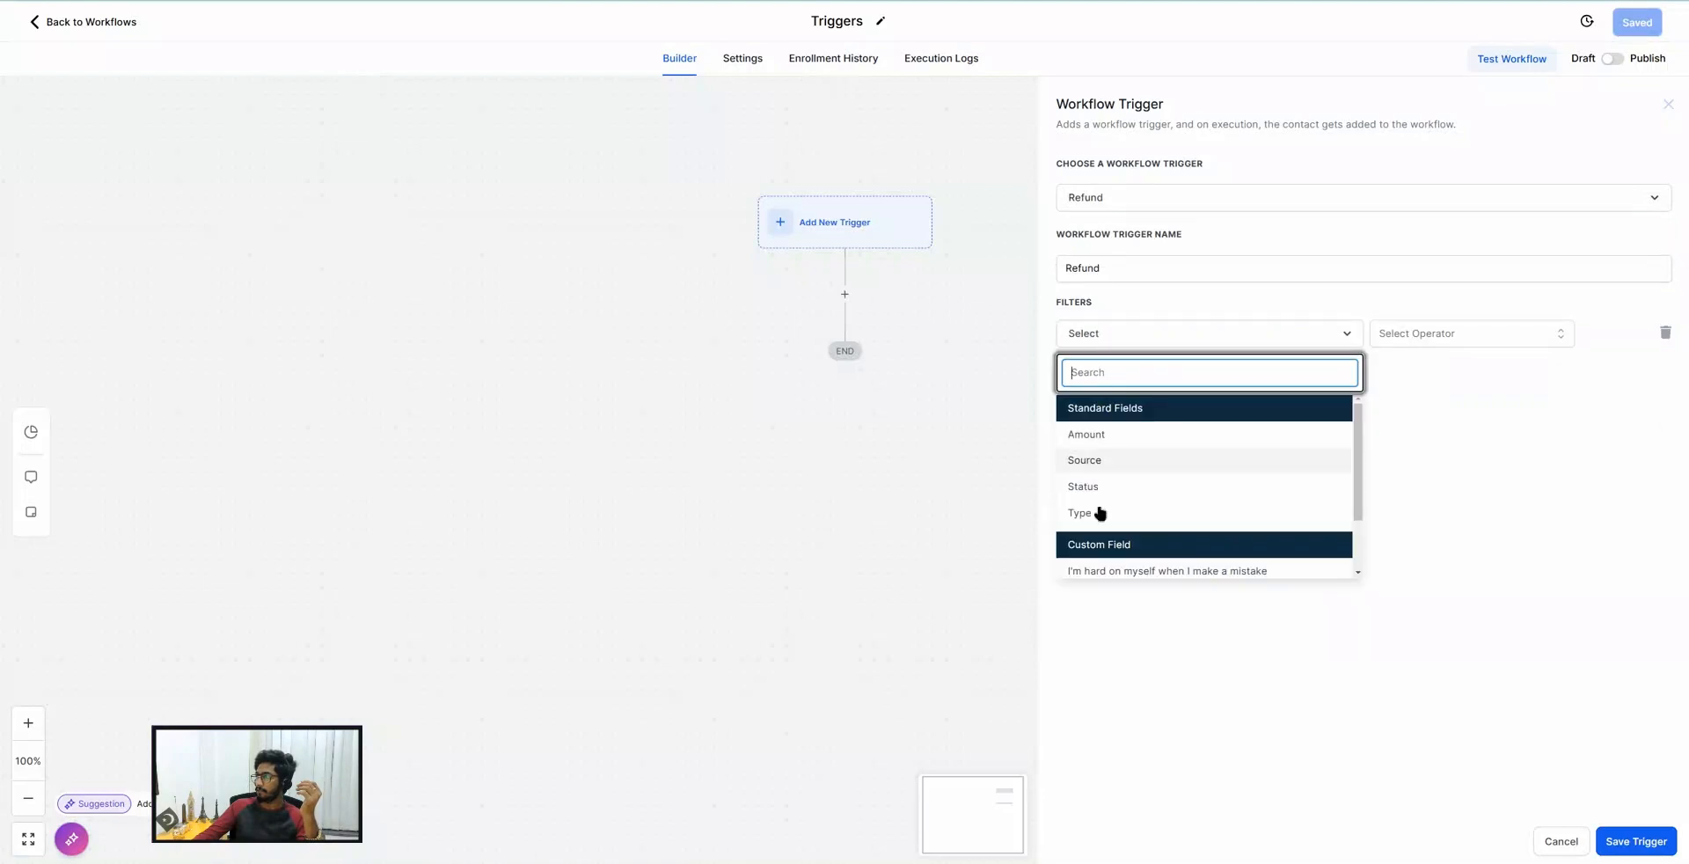
pyautogui.click(1091, 483)
pyautogui.click(1433, 341)
pyautogui.click(1387, 373)
pyautogui.click(1455, 335)
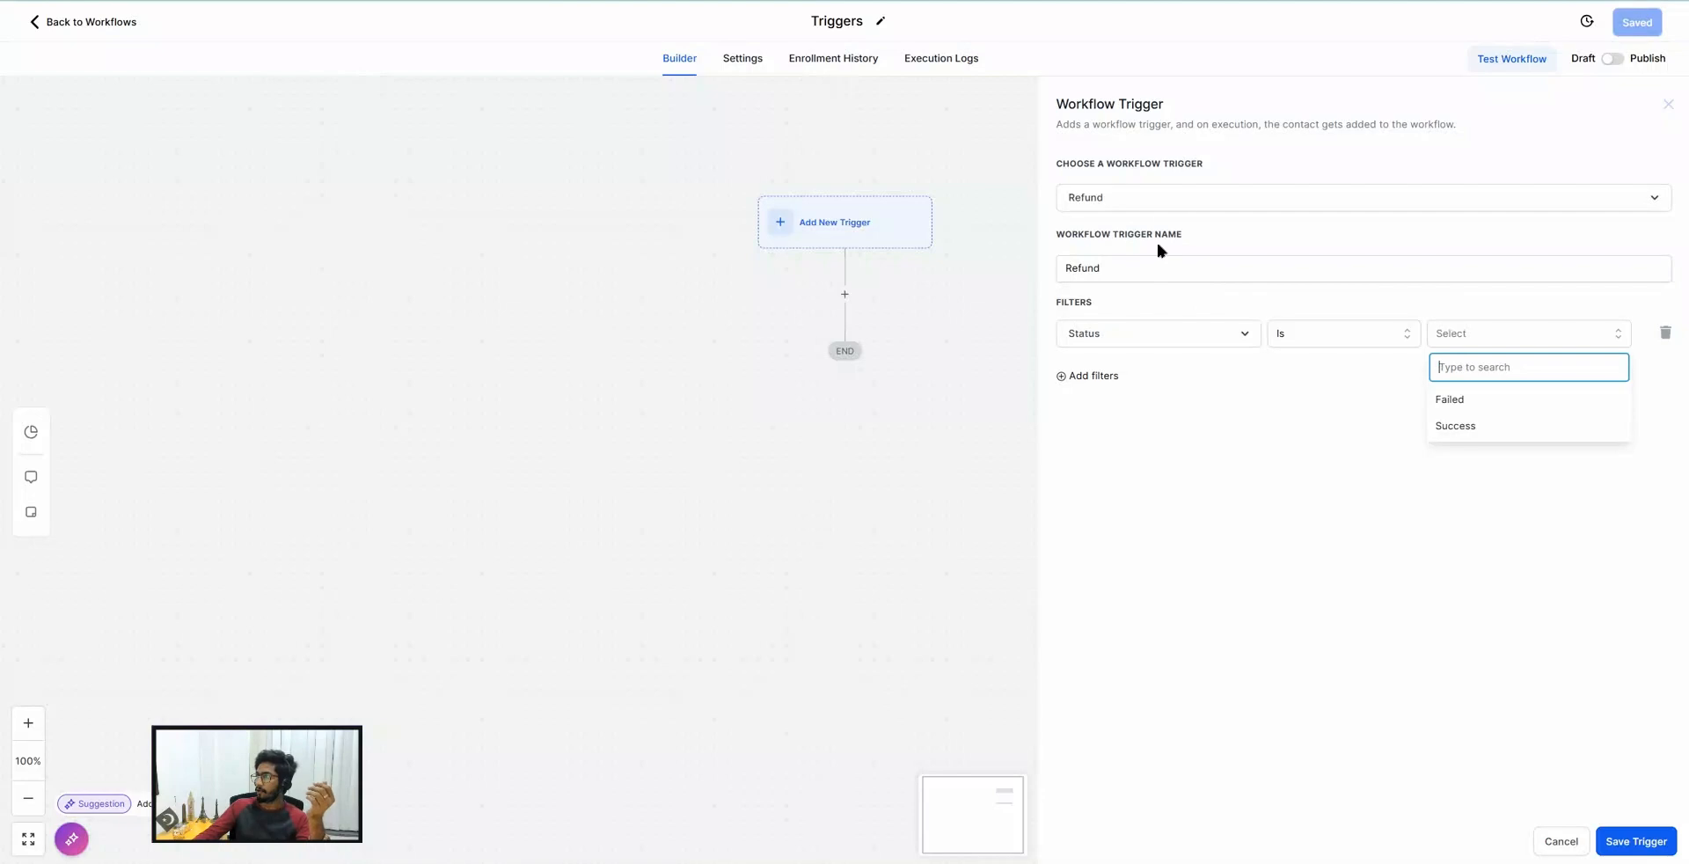
# Change the workflow trigger type from Refund to Subscription.
pyautogui.click(1100, 208)
pyautogui.scroll(-6, 1121, 380)
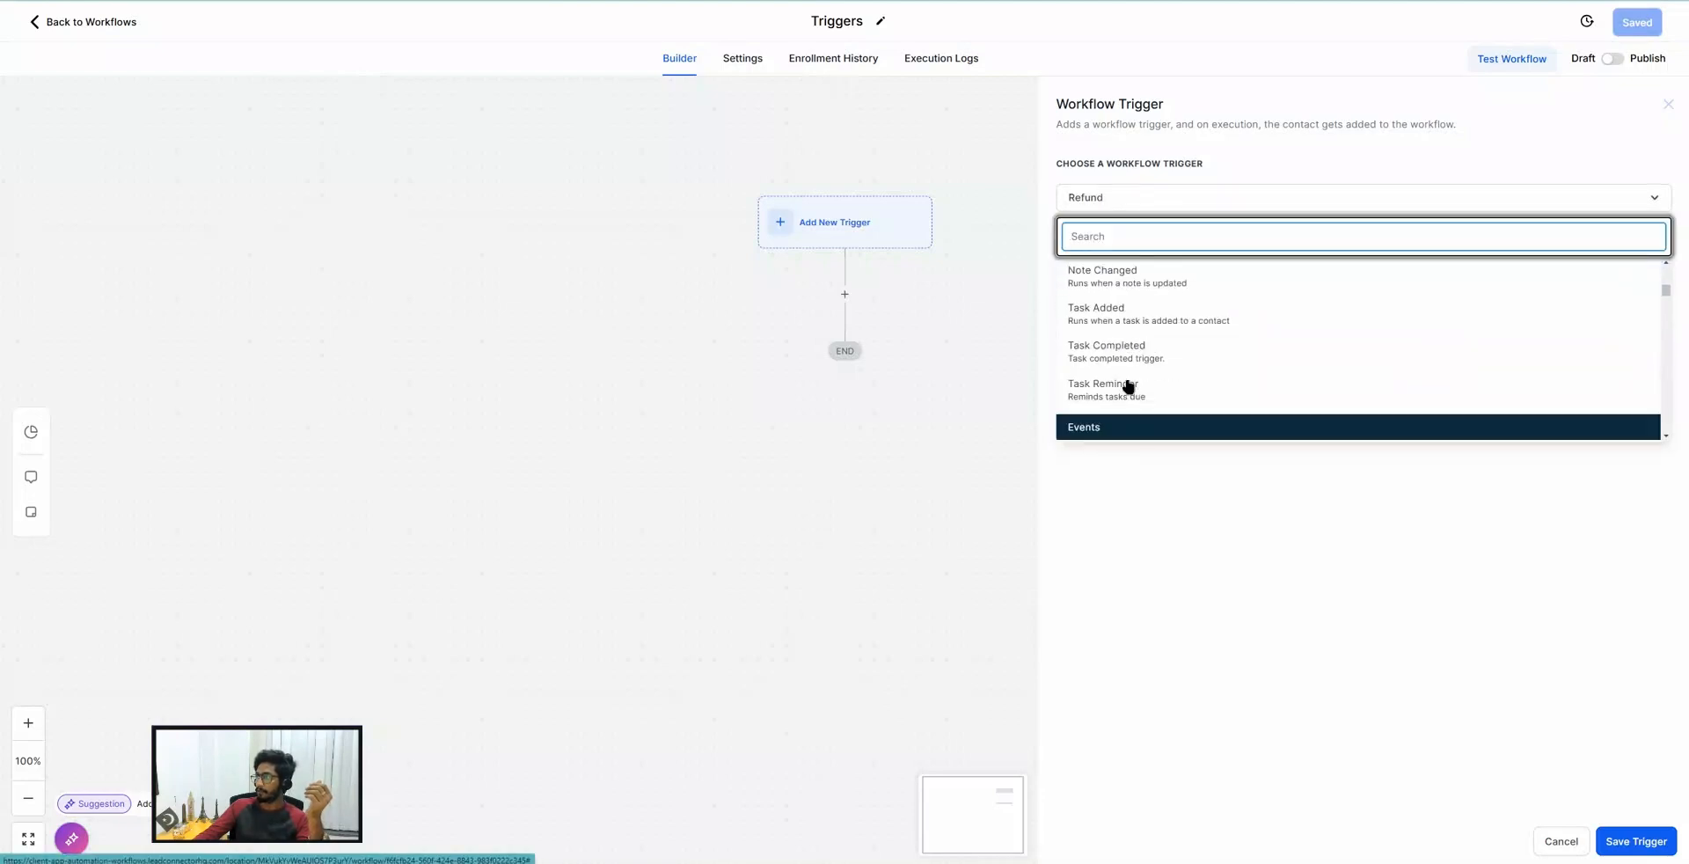
pyautogui.scroll(-10, 1129, 386)
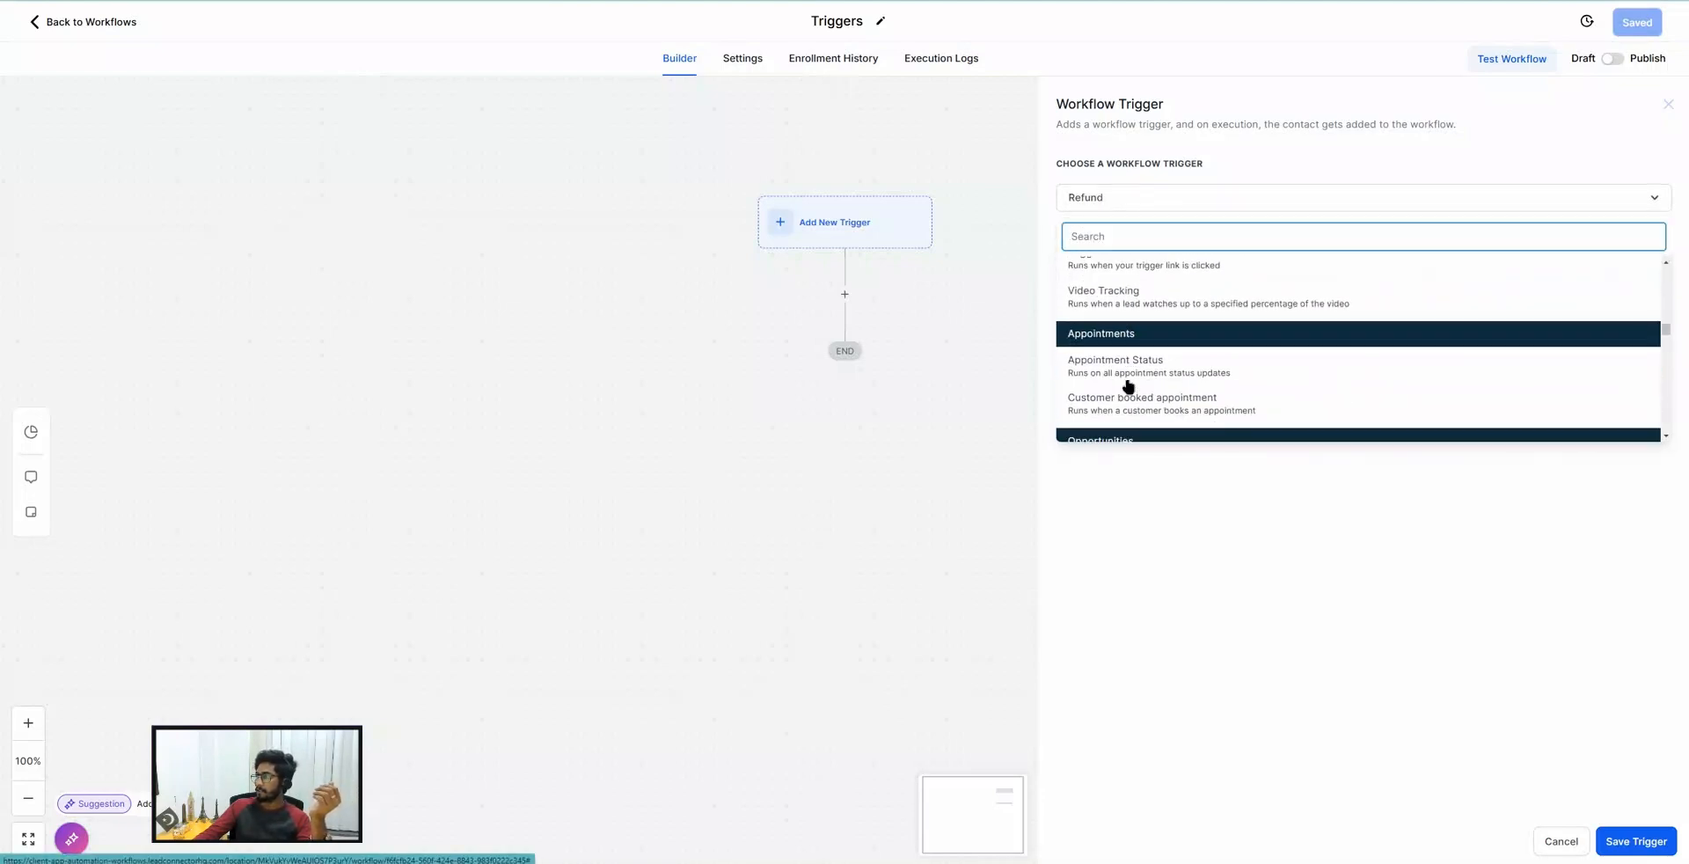
pyautogui.scroll(-10, 1129, 385)
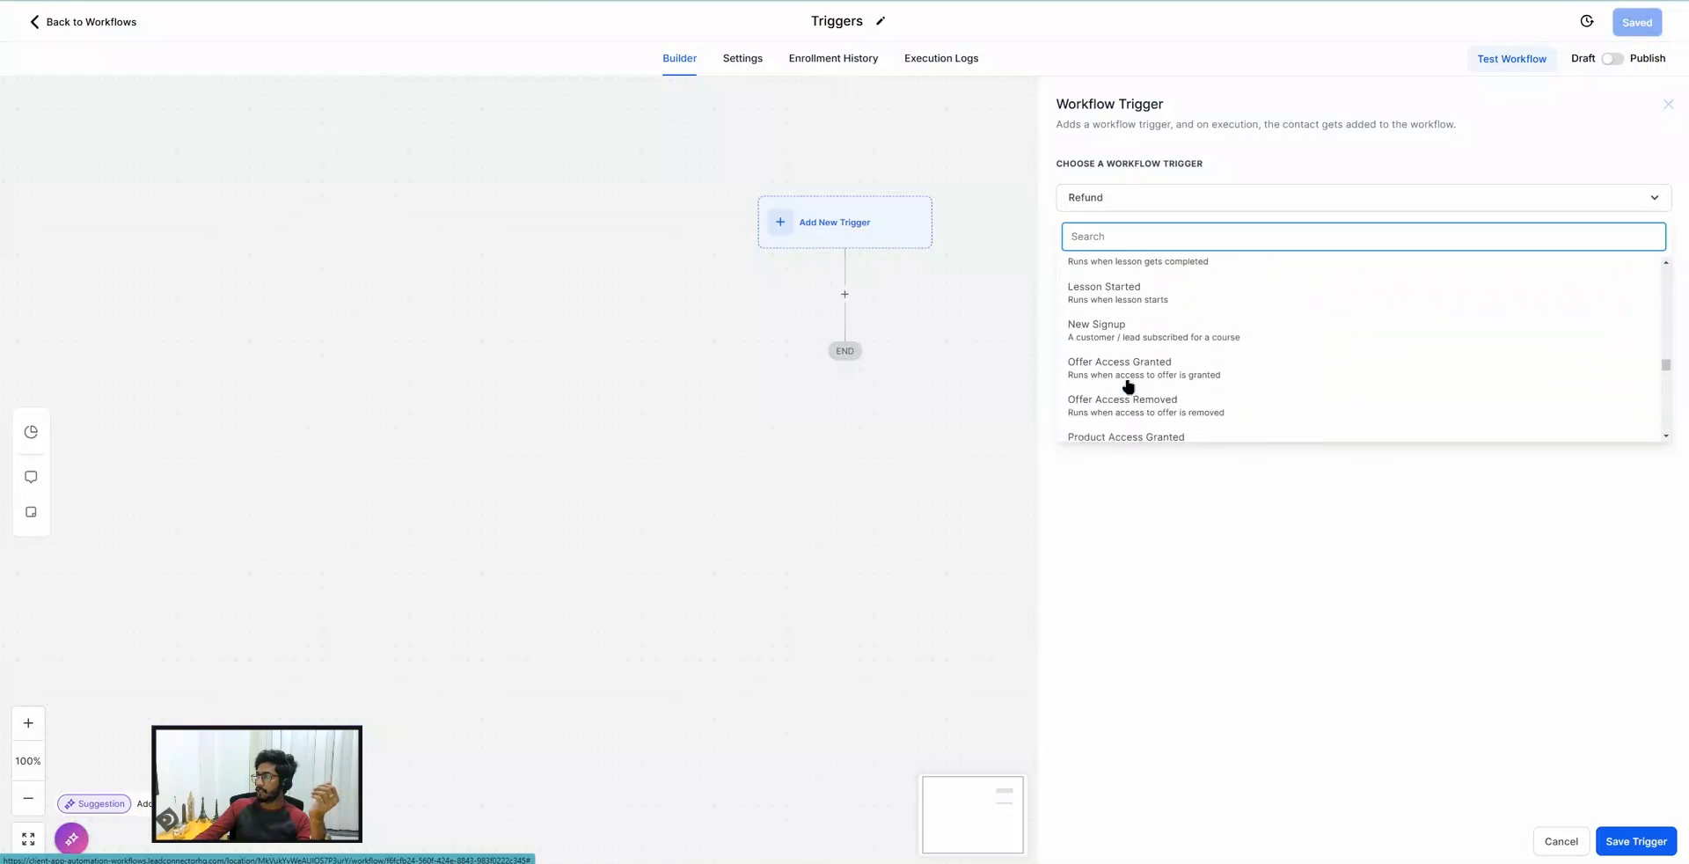
pyautogui.scroll(-5, 1129, 385)
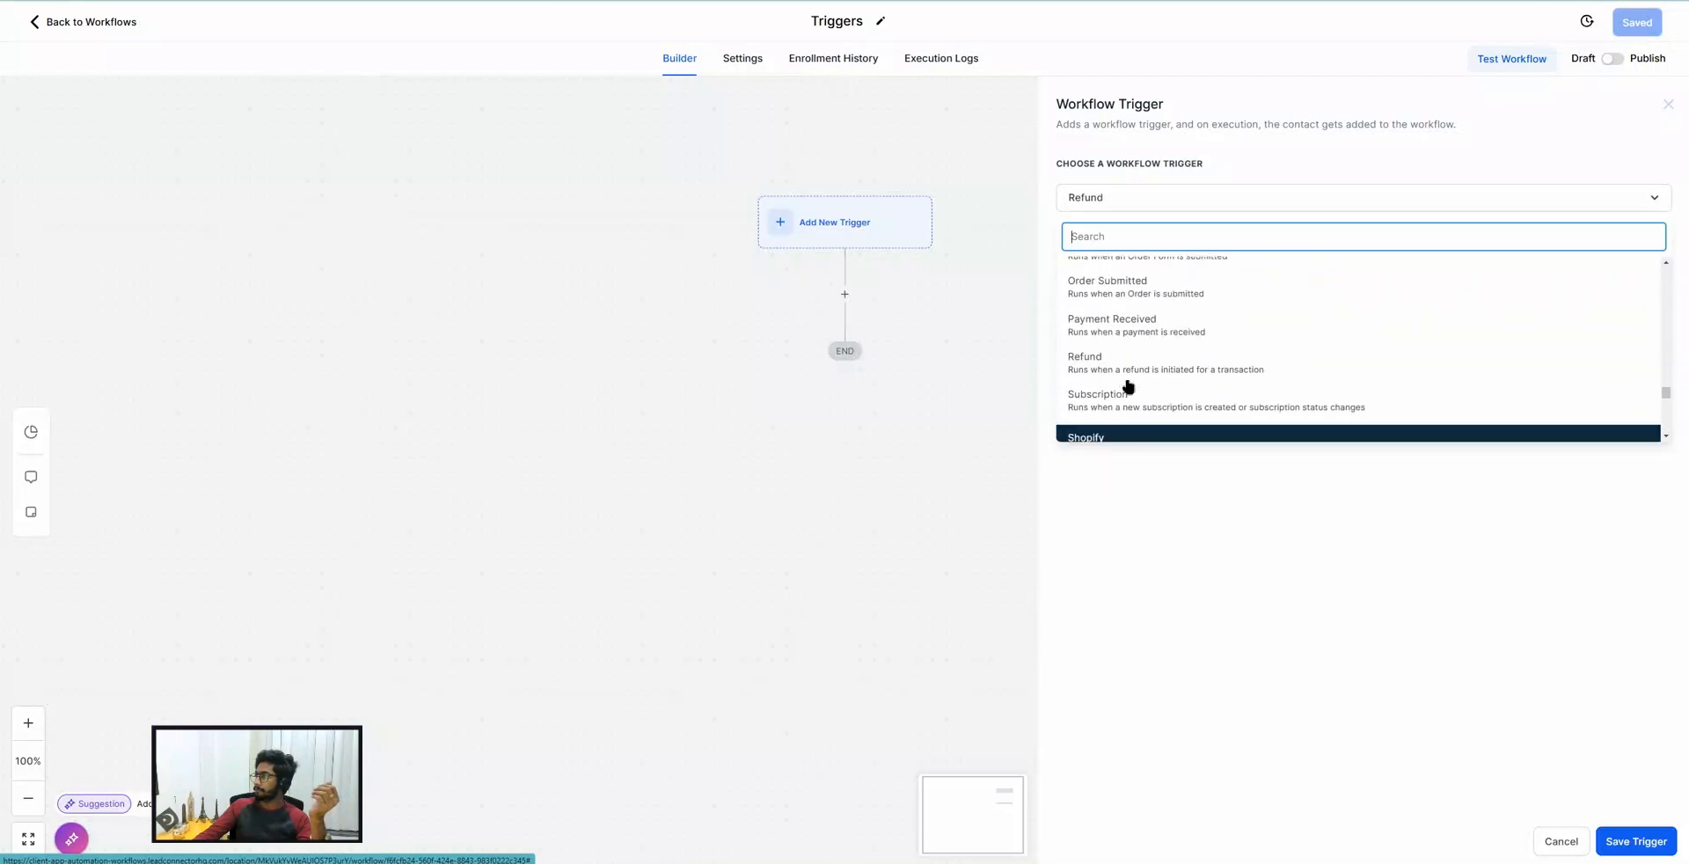
pyautogui.click(1112, 404)
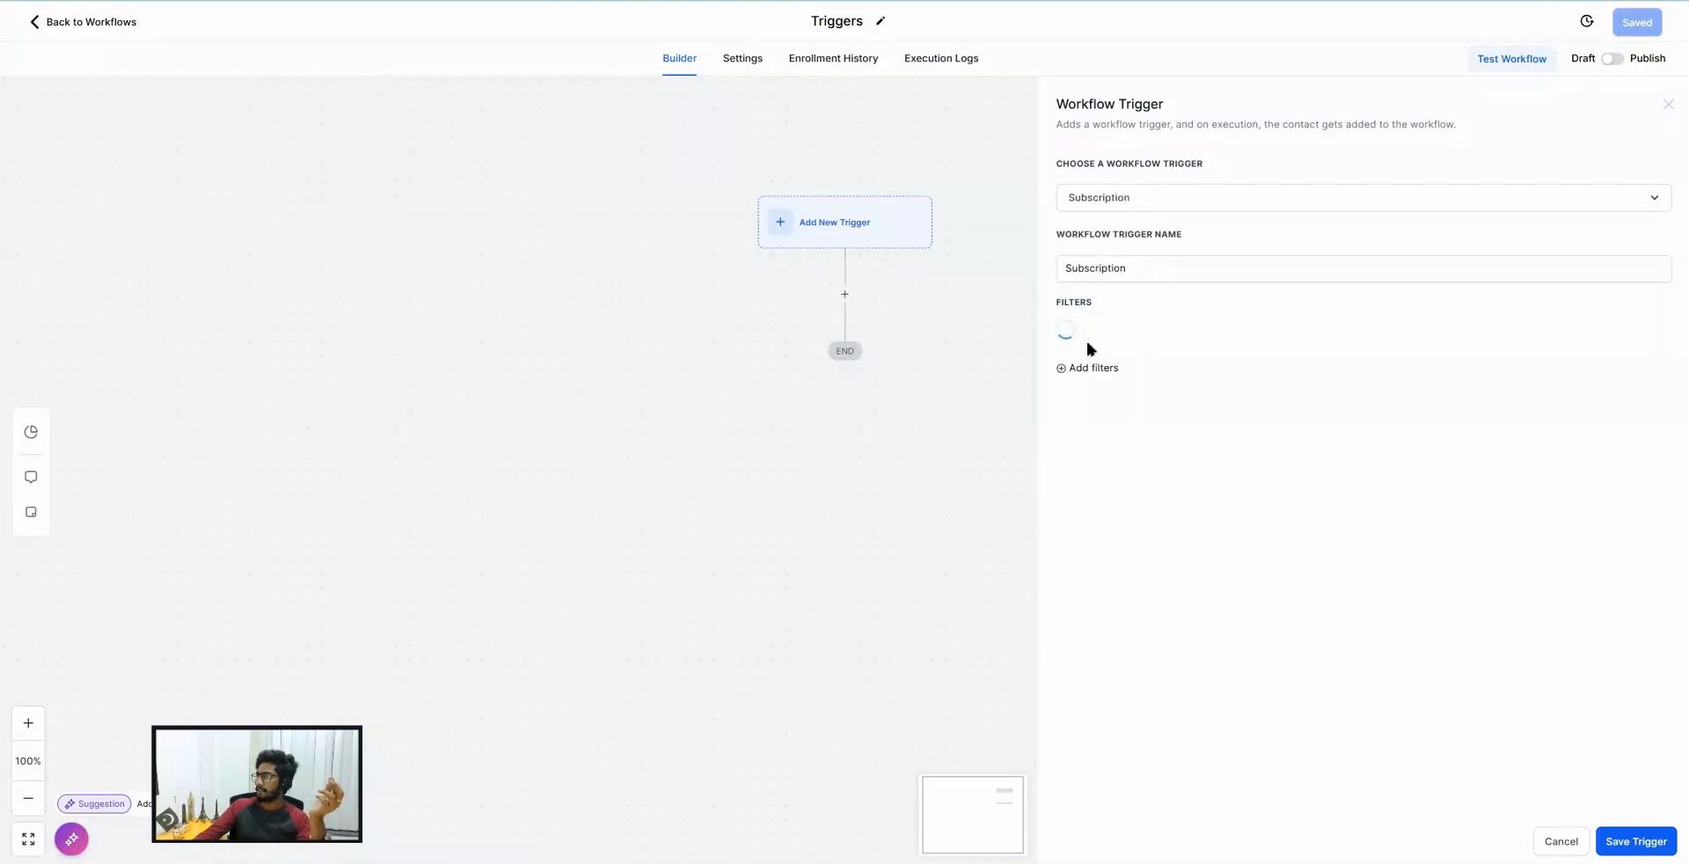
# Add a Status filter with the Is operator to the Subscription trigger, and list its available status values.
pyautogui.click(1087, 338)
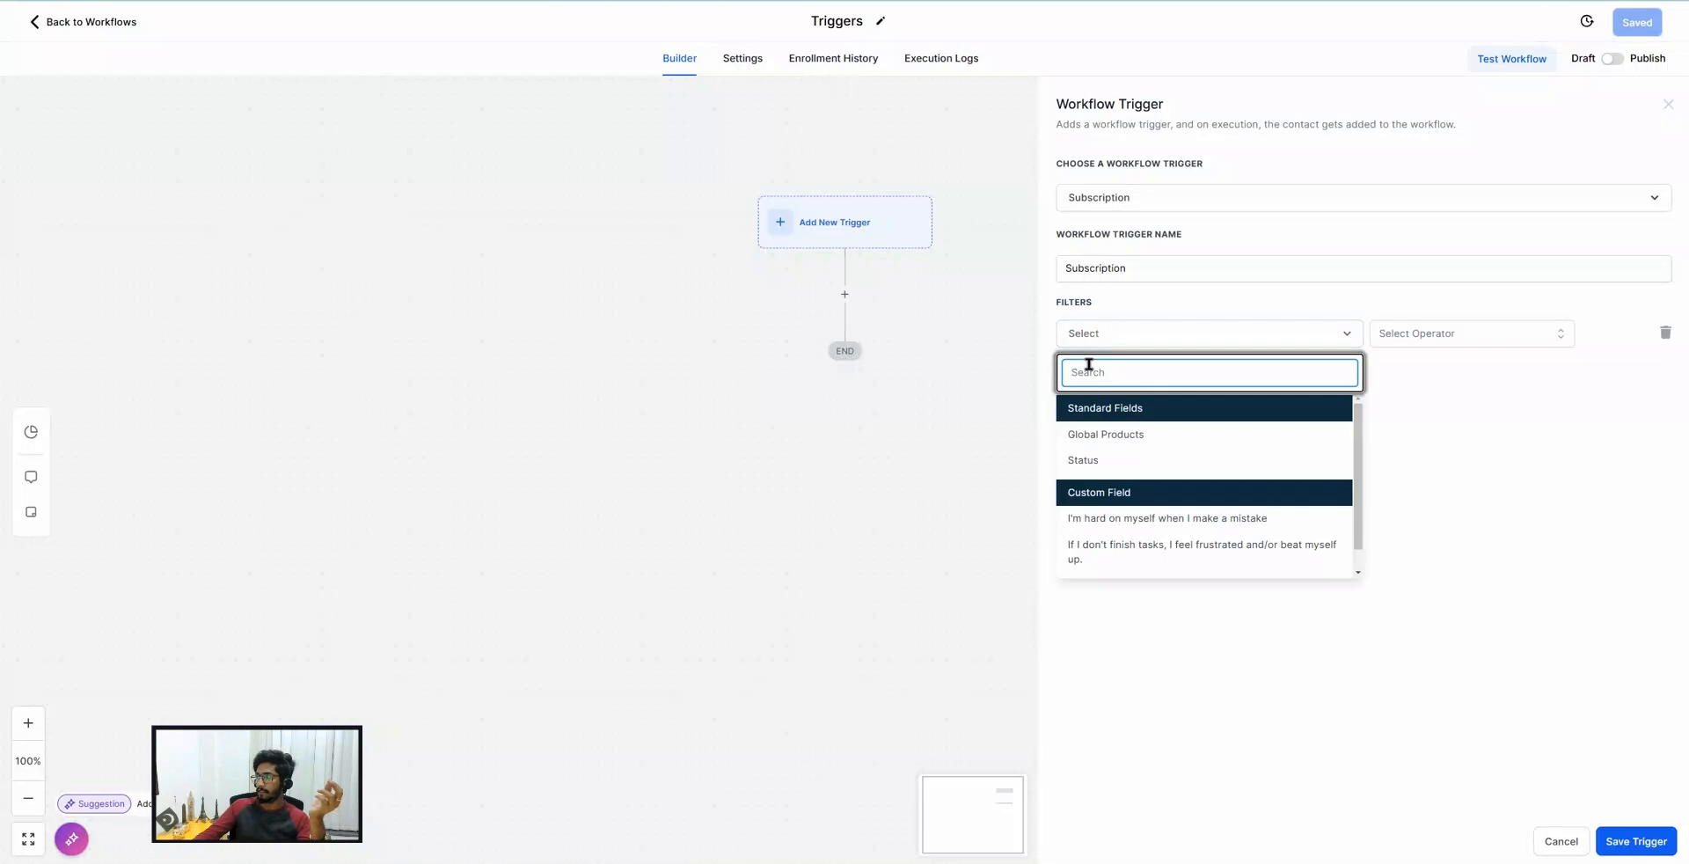
pyautogui.click(1087, 460)
pyautogui.click(1377, 334)
pyautogui.click(1403, 372)
pyautogui.click(1427, 341)
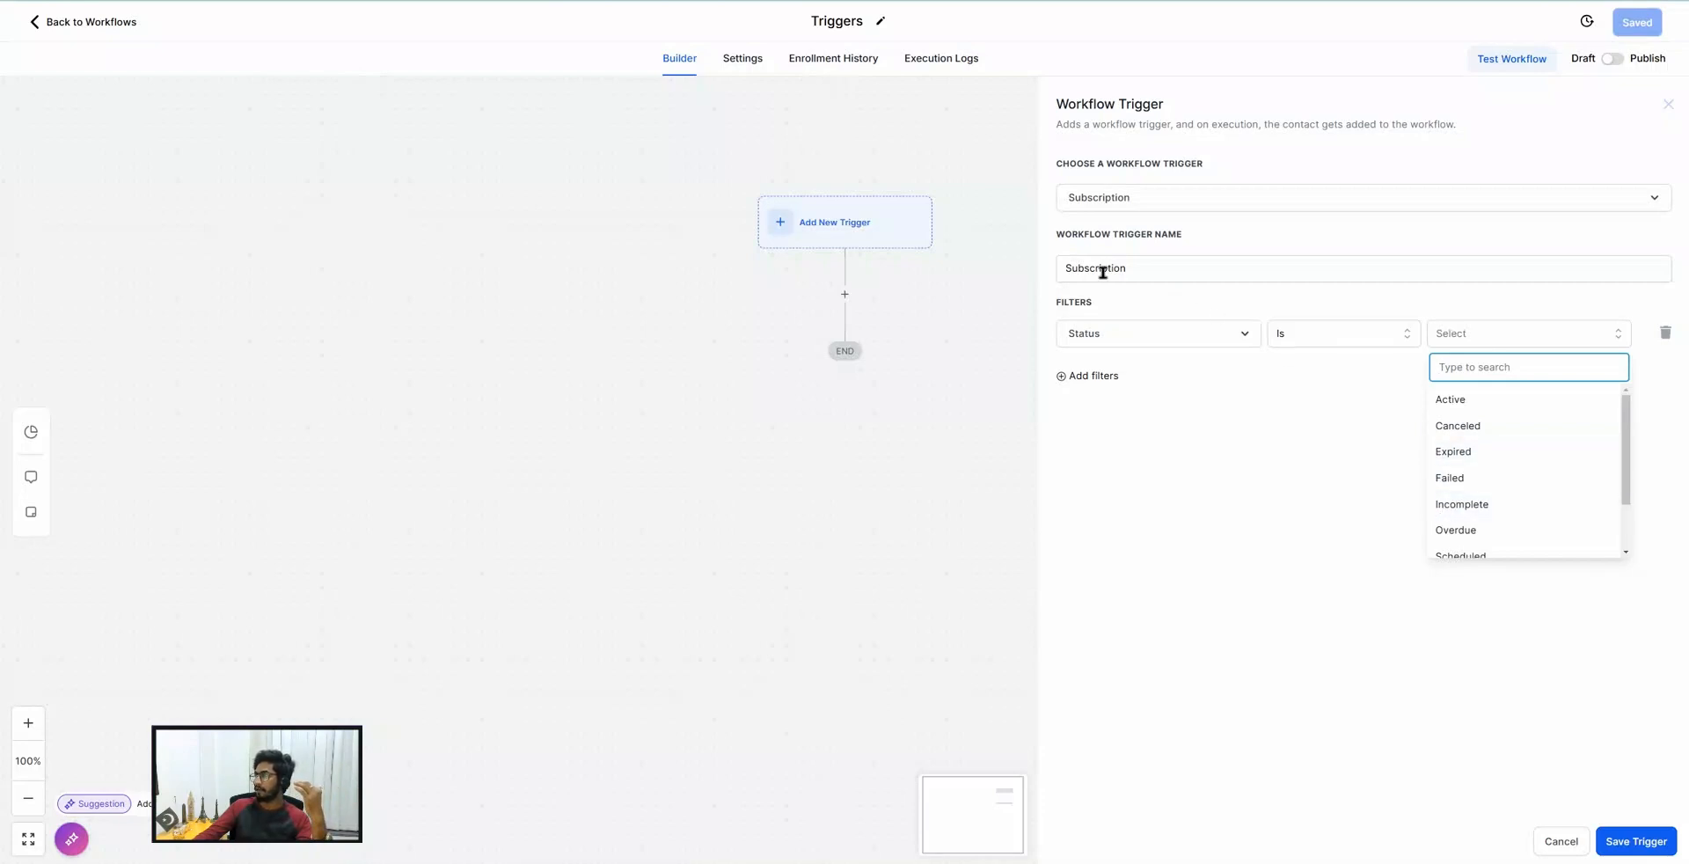
# Review the triggers that follow Subscription in the workflow trigger list, including the Shopify group.
pyautogui.click(1105, 195)
pyautogui.scroll(-3, 1134, 387)
pyautogui.scroll(-10, 1150, 358)
pyautogui.scroll(-10, 1150, 359)
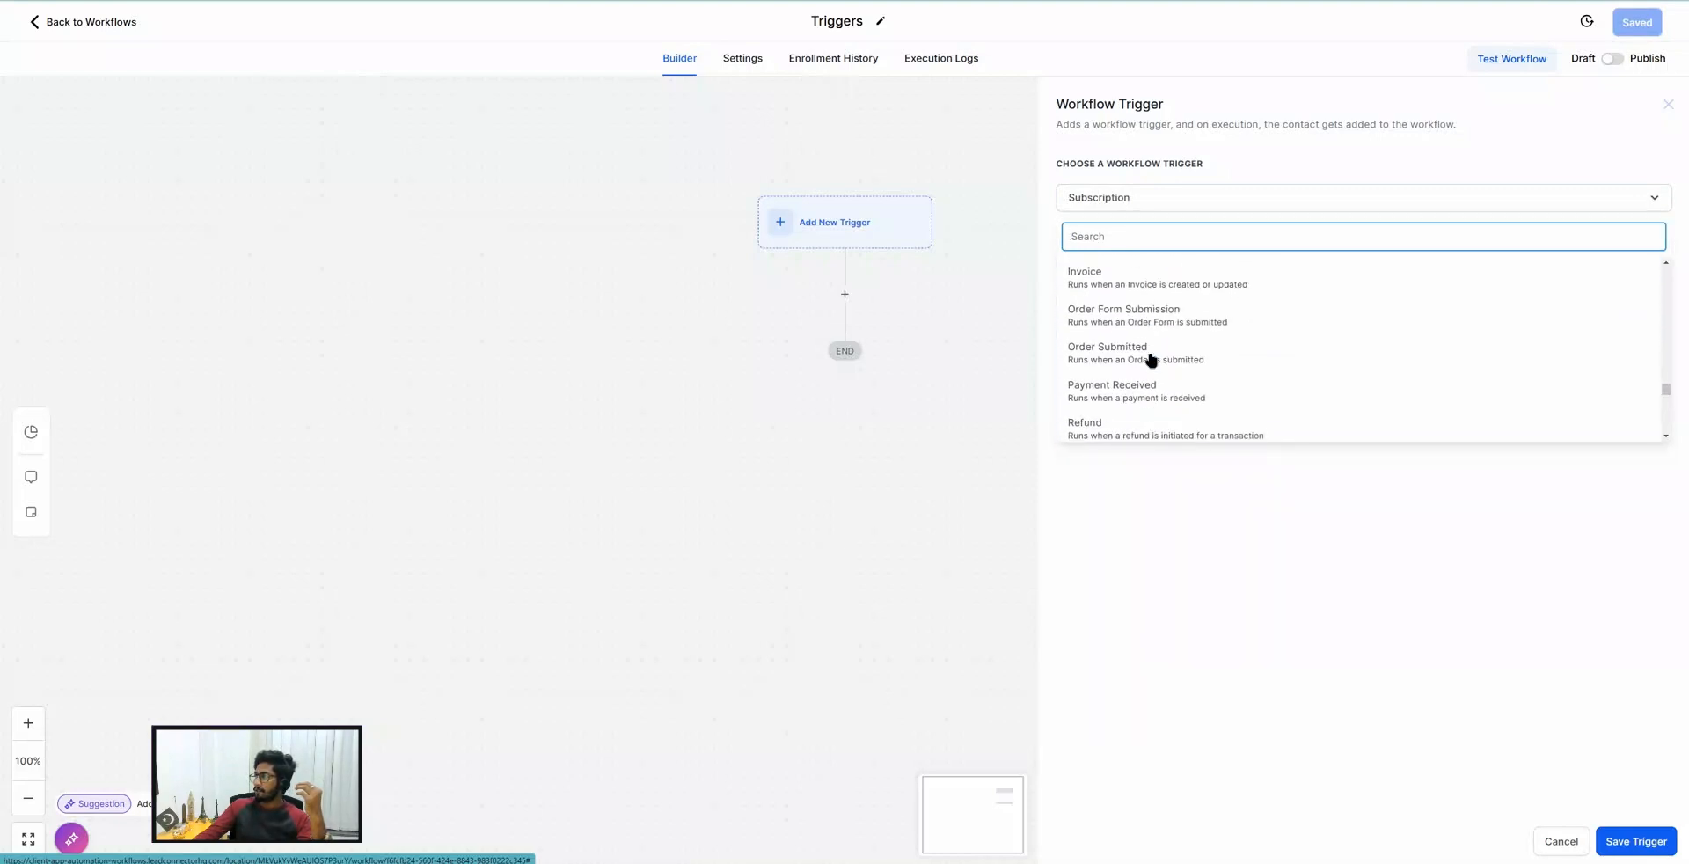
pyautogui.scroll(-3, 1150, 358)
pyautogui.scroll(-2, 1150, 359)
pyautogui.scroll(-2, 1103, 308)
pyautogui.scroll(2, 1105, 330)
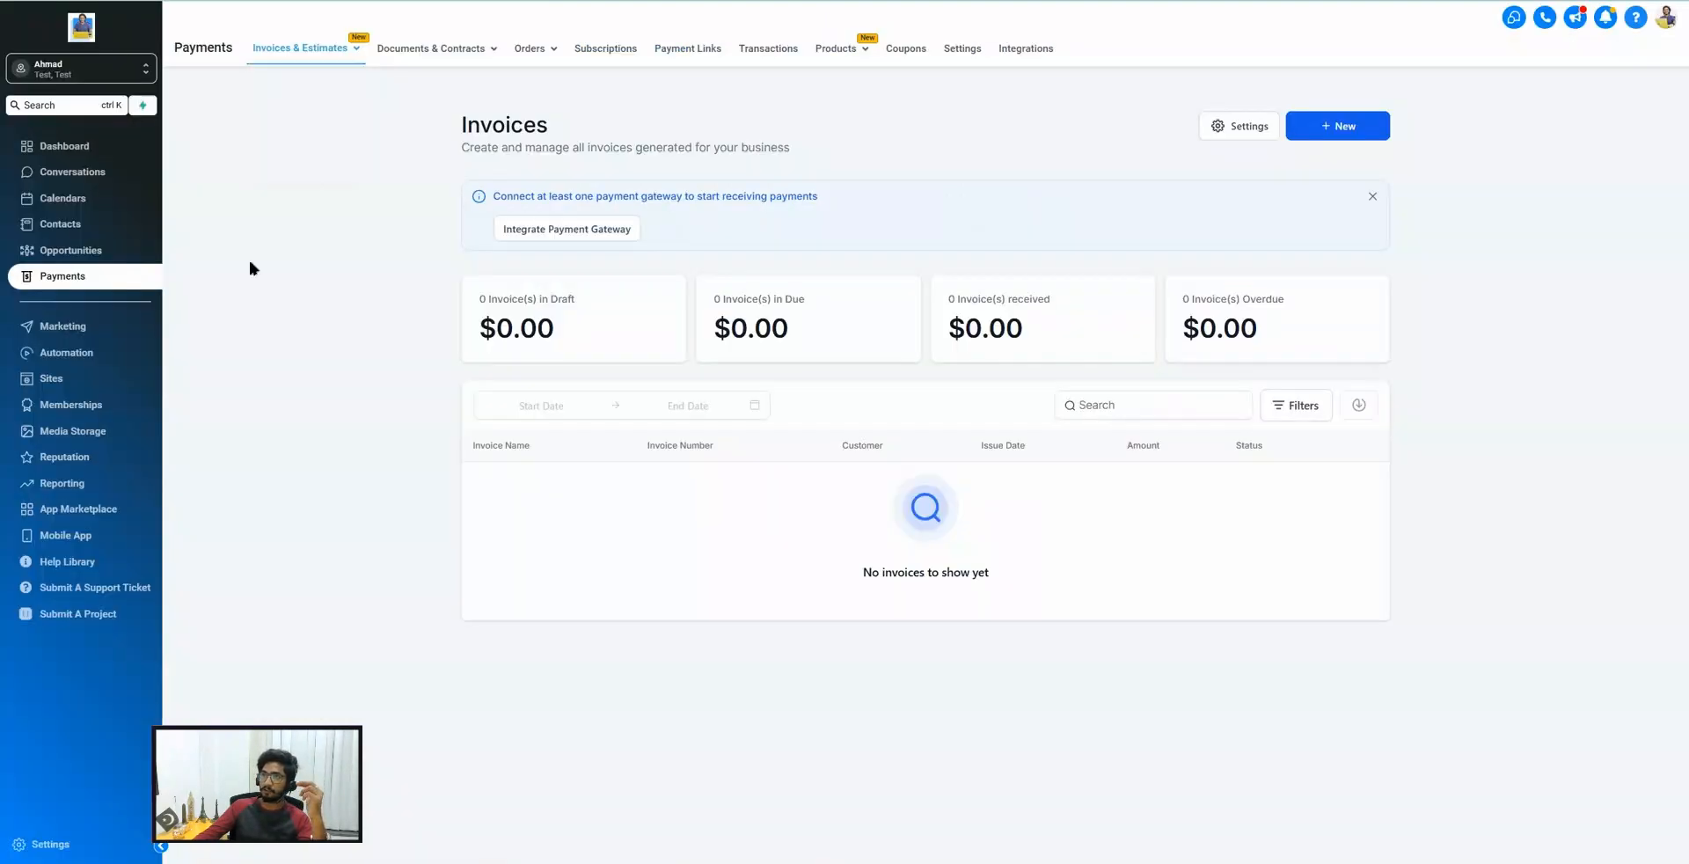
# Open the Integrations page in the account settings and examine the Shopify connection option.
pyautogui.click(44, 844)
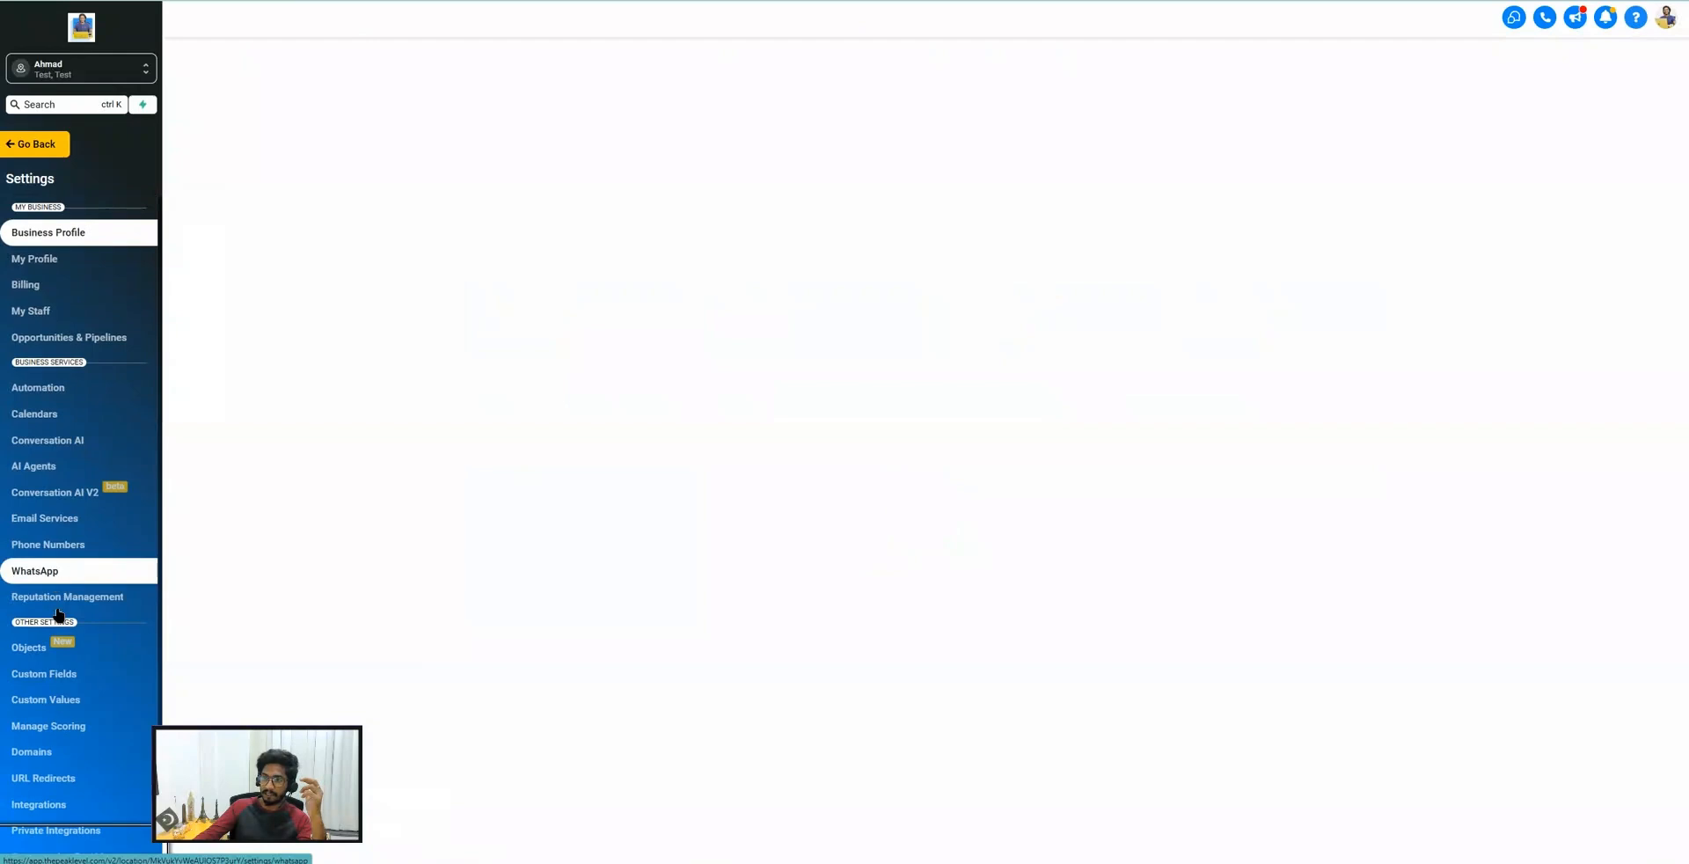
pyautogui.scroll(-2, 66, 700)
pyautogui.click(53, 666)
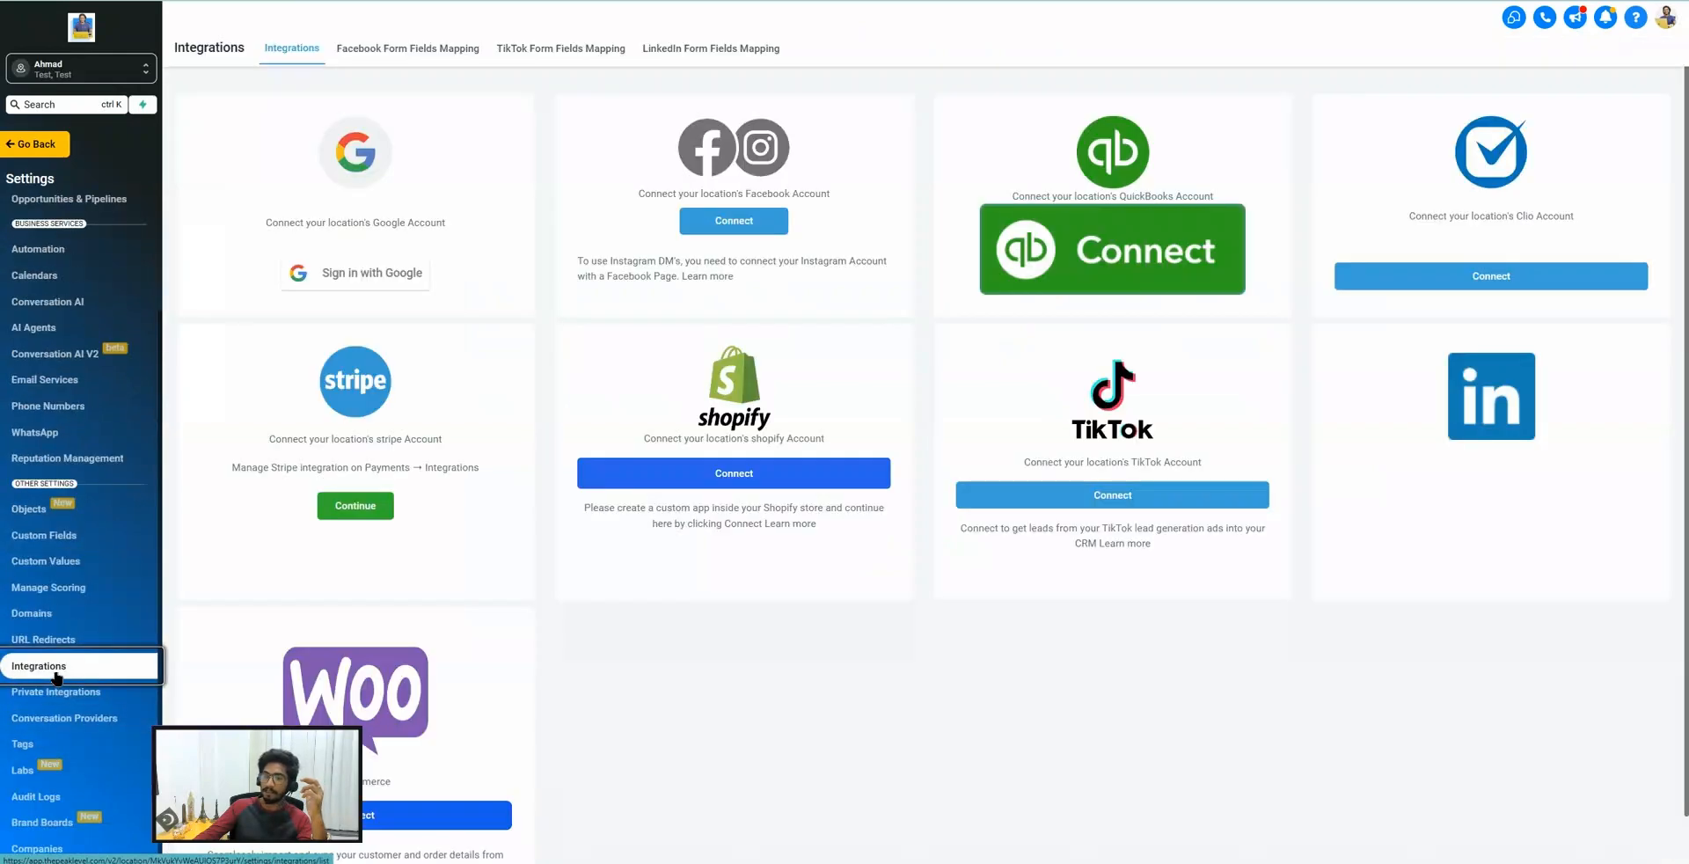
pyautogui.moveTo(740, 422); pyautogui.dragTo(682, 422)
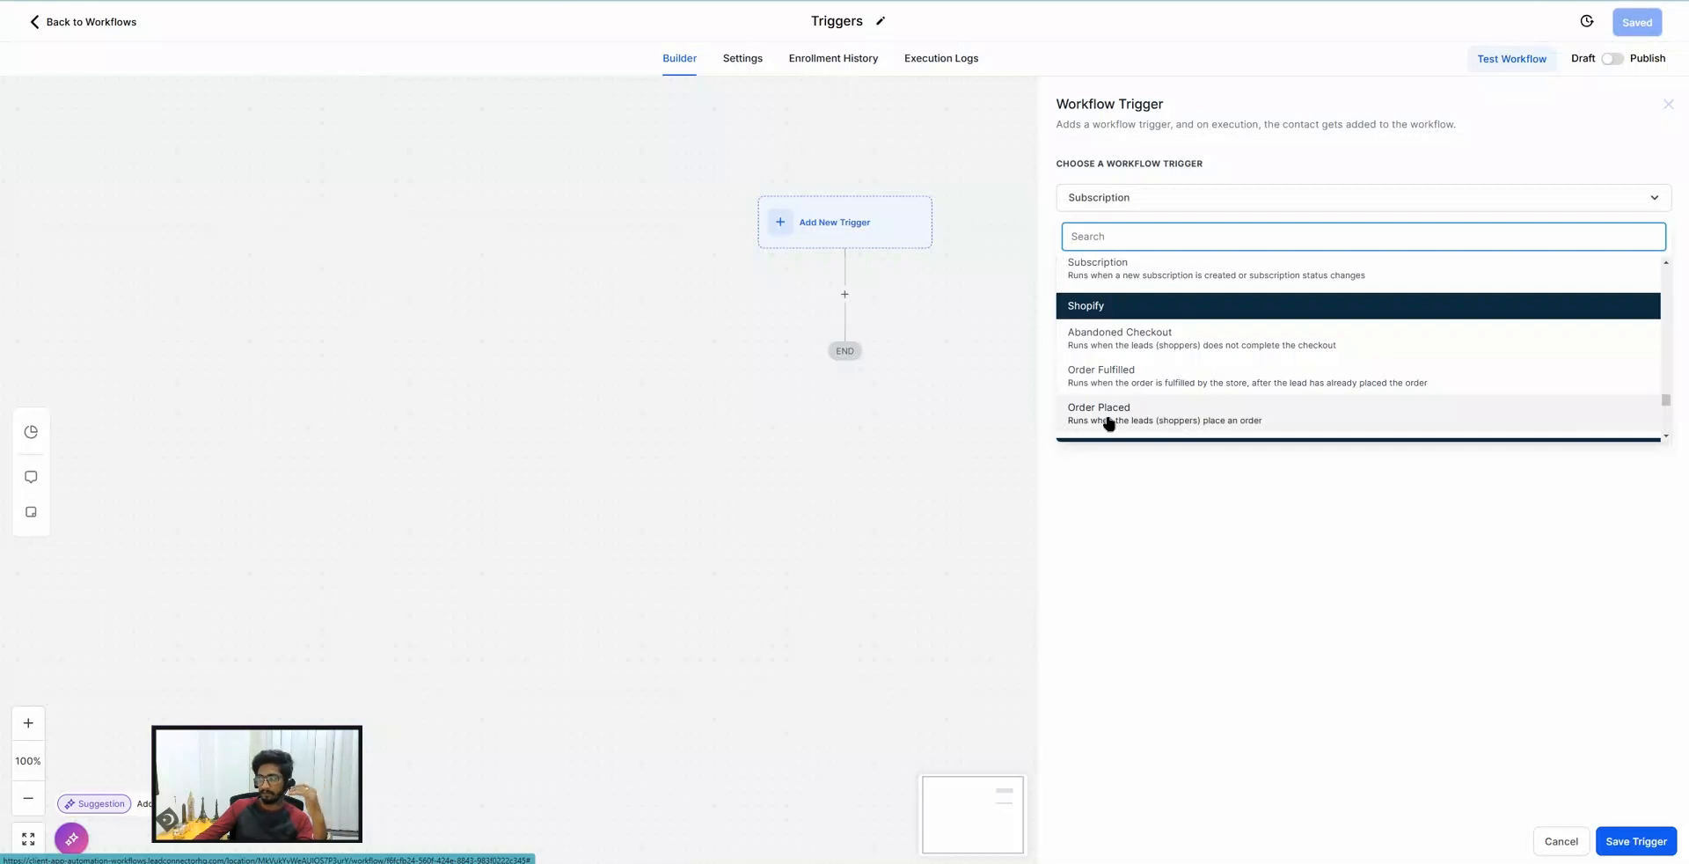
# Change the workflow trigger type to Facebook - Comment(s) on a Post and check which filter fields it offers.
pyautogui.scroll(-3, 1117, 413)
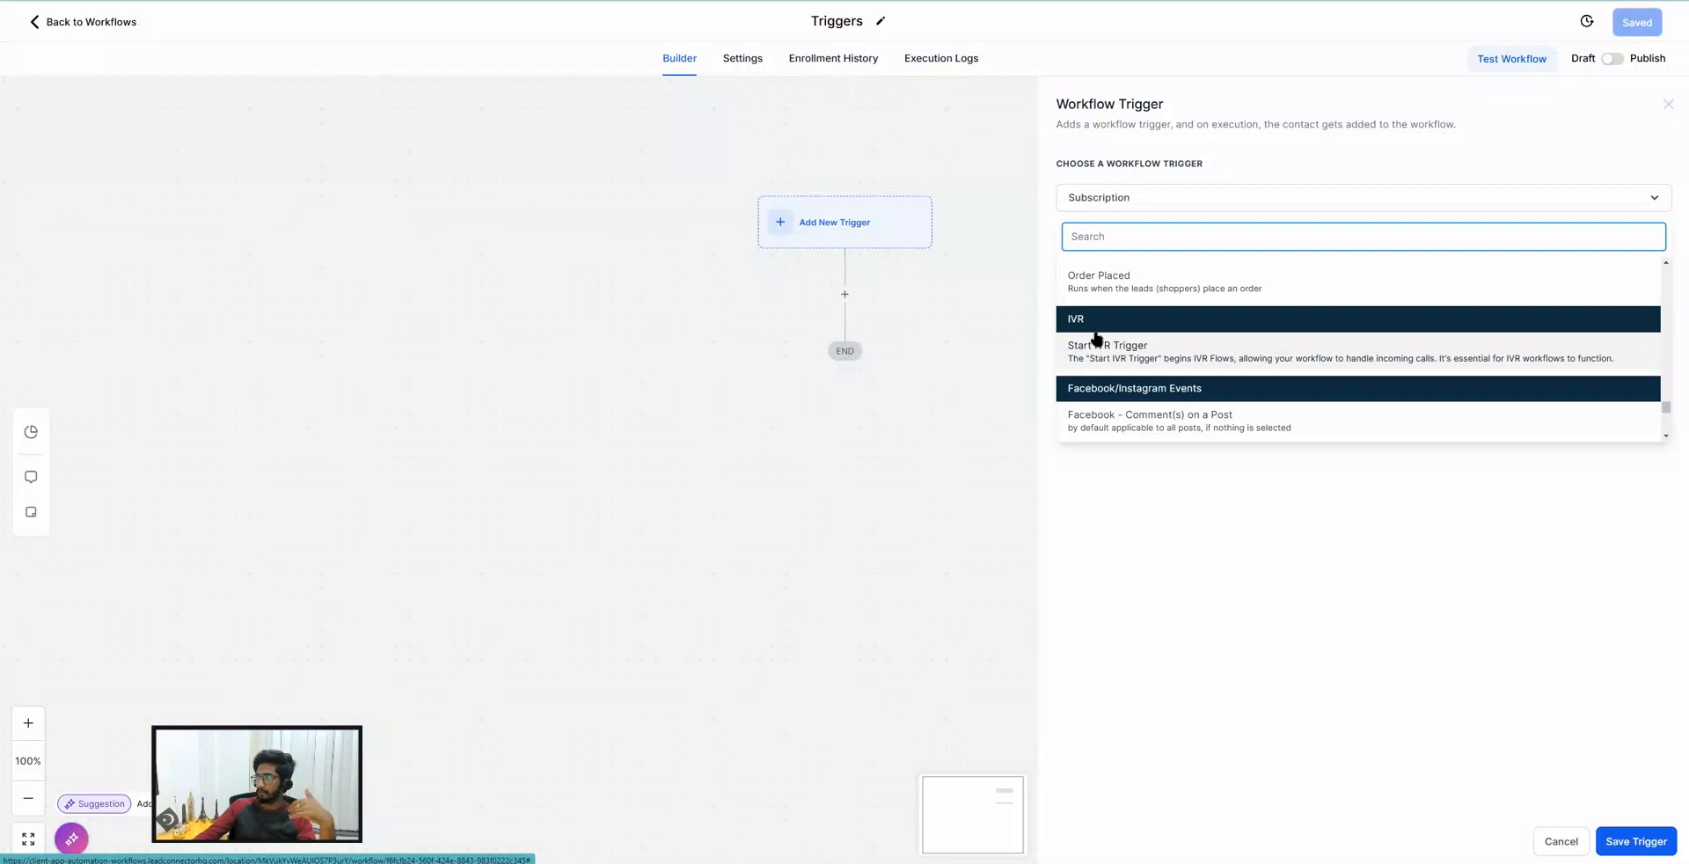
pyautogui.scroll(-1, 1096, 338)
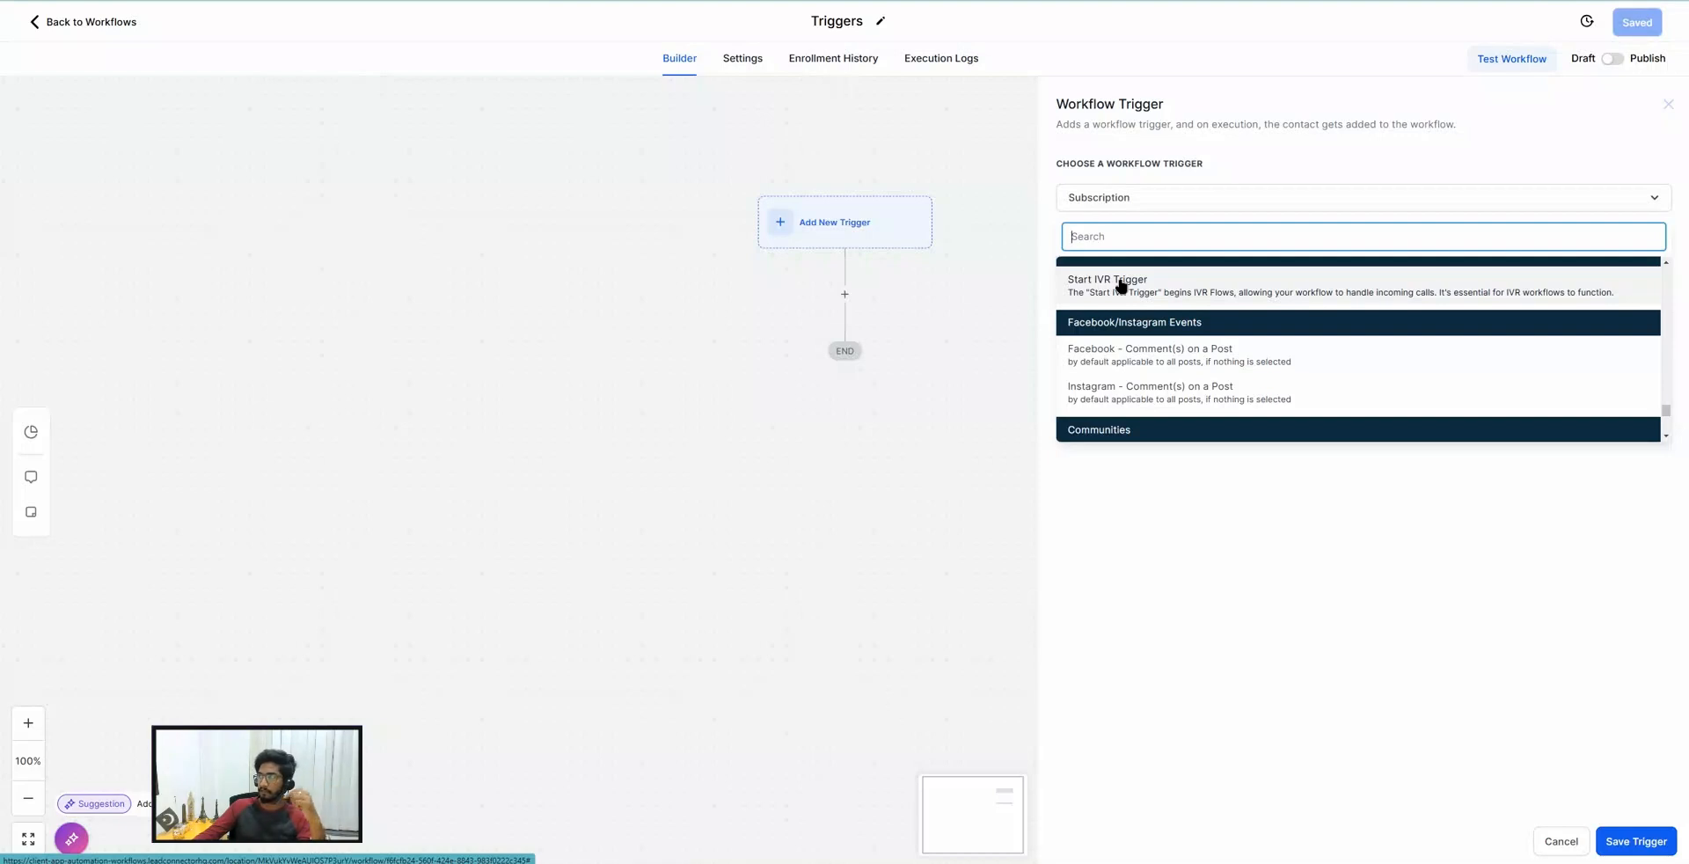
pyautogui.scroll(-1, 1121, 286)
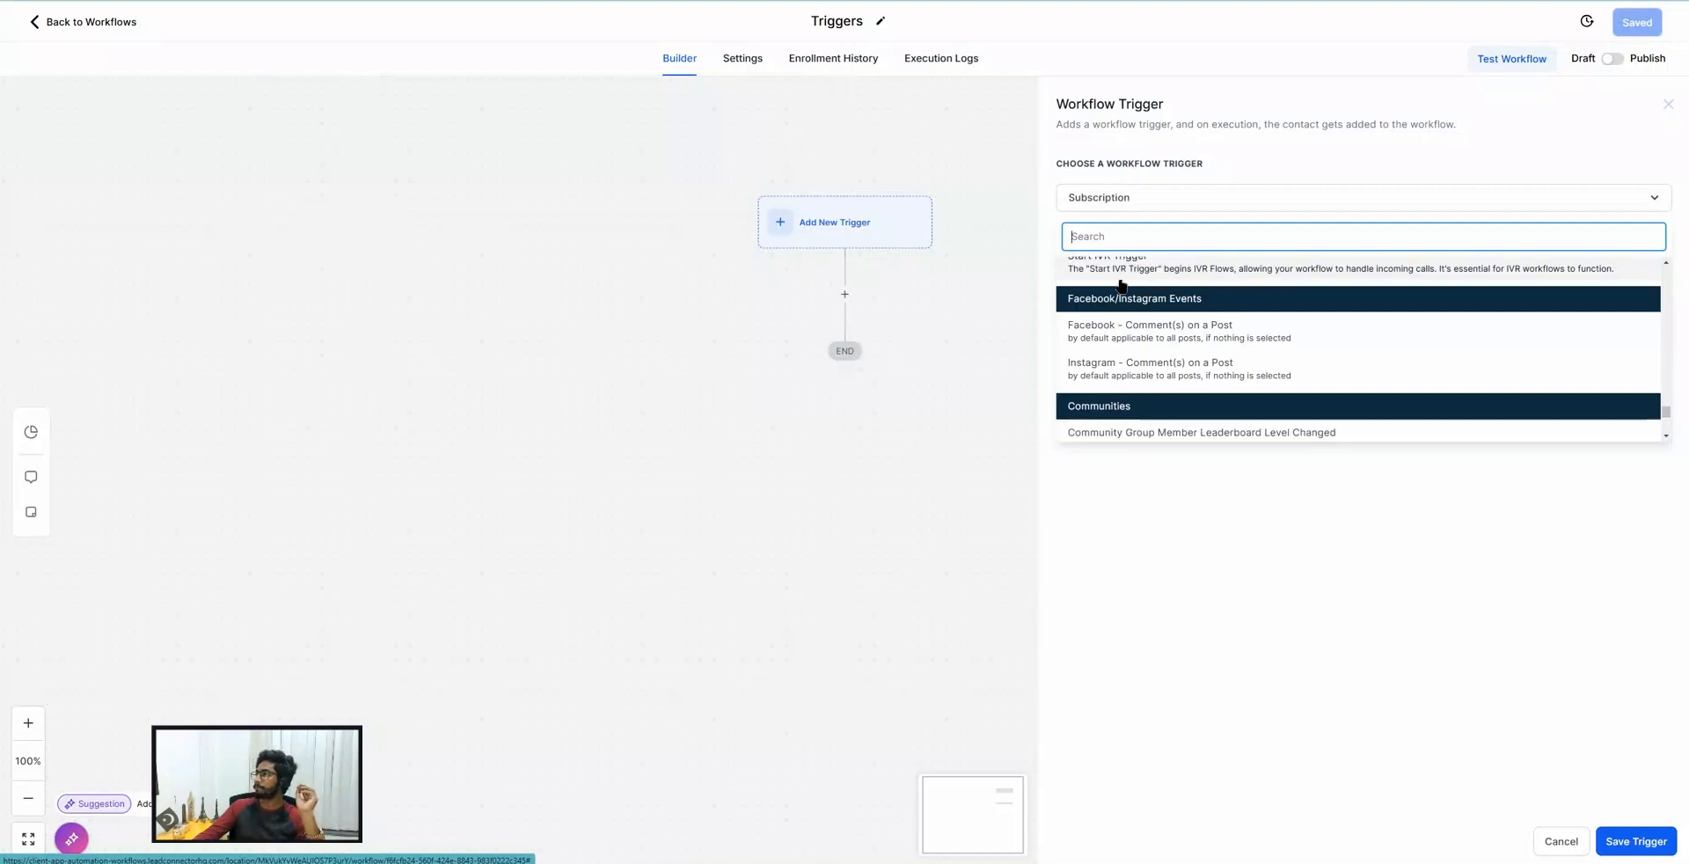
pyautogui.scroll(1, 1120, 286)
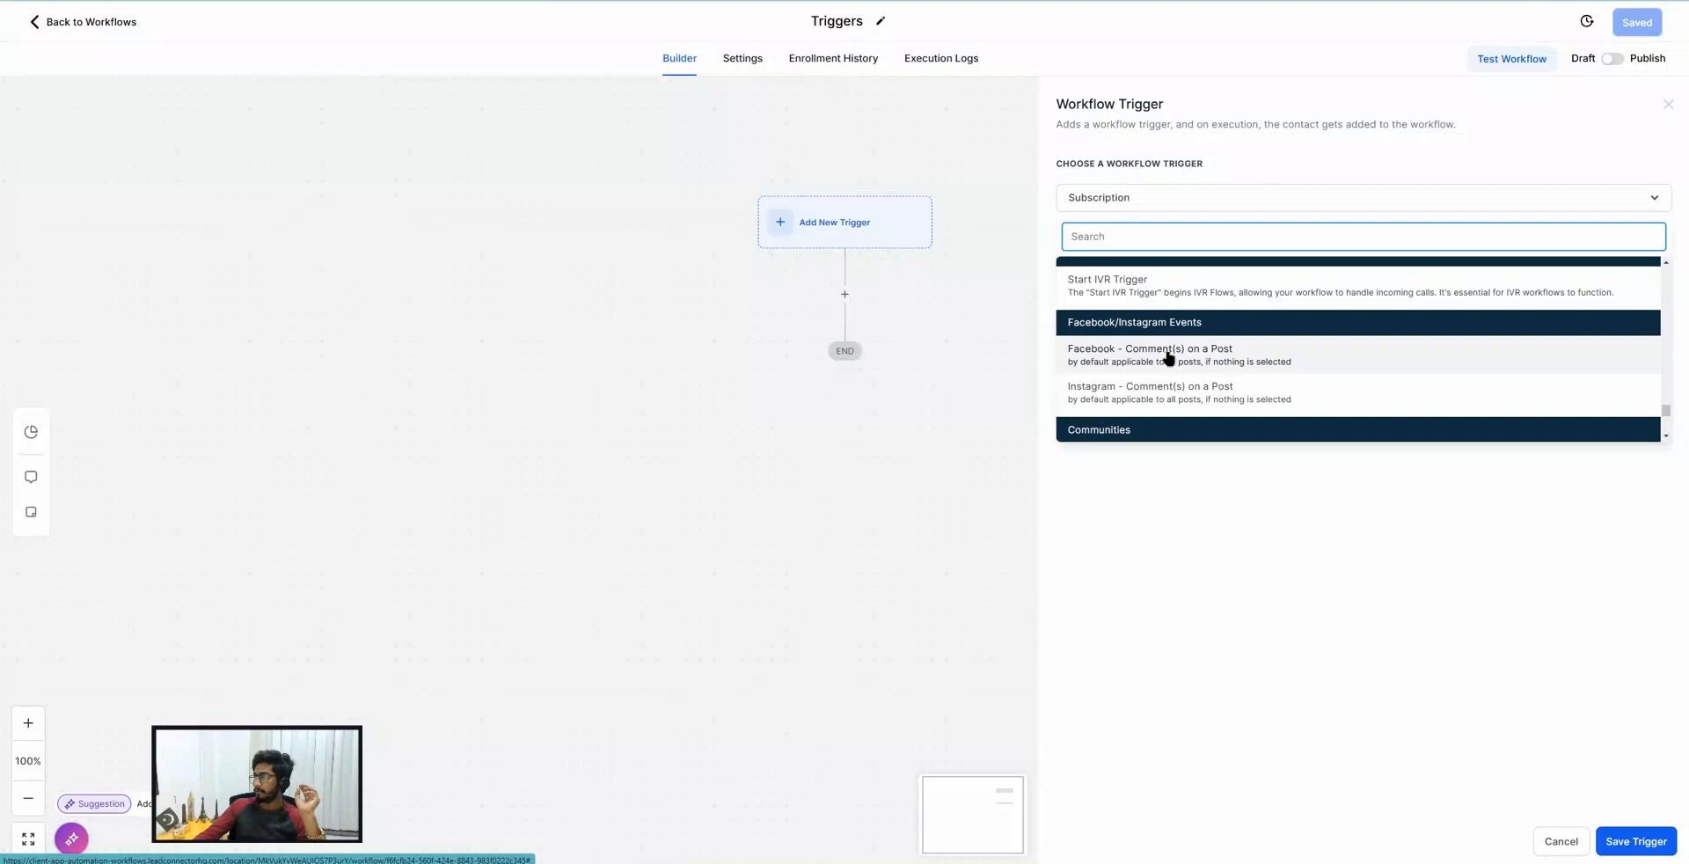
pyautogui.click(1221, 358)
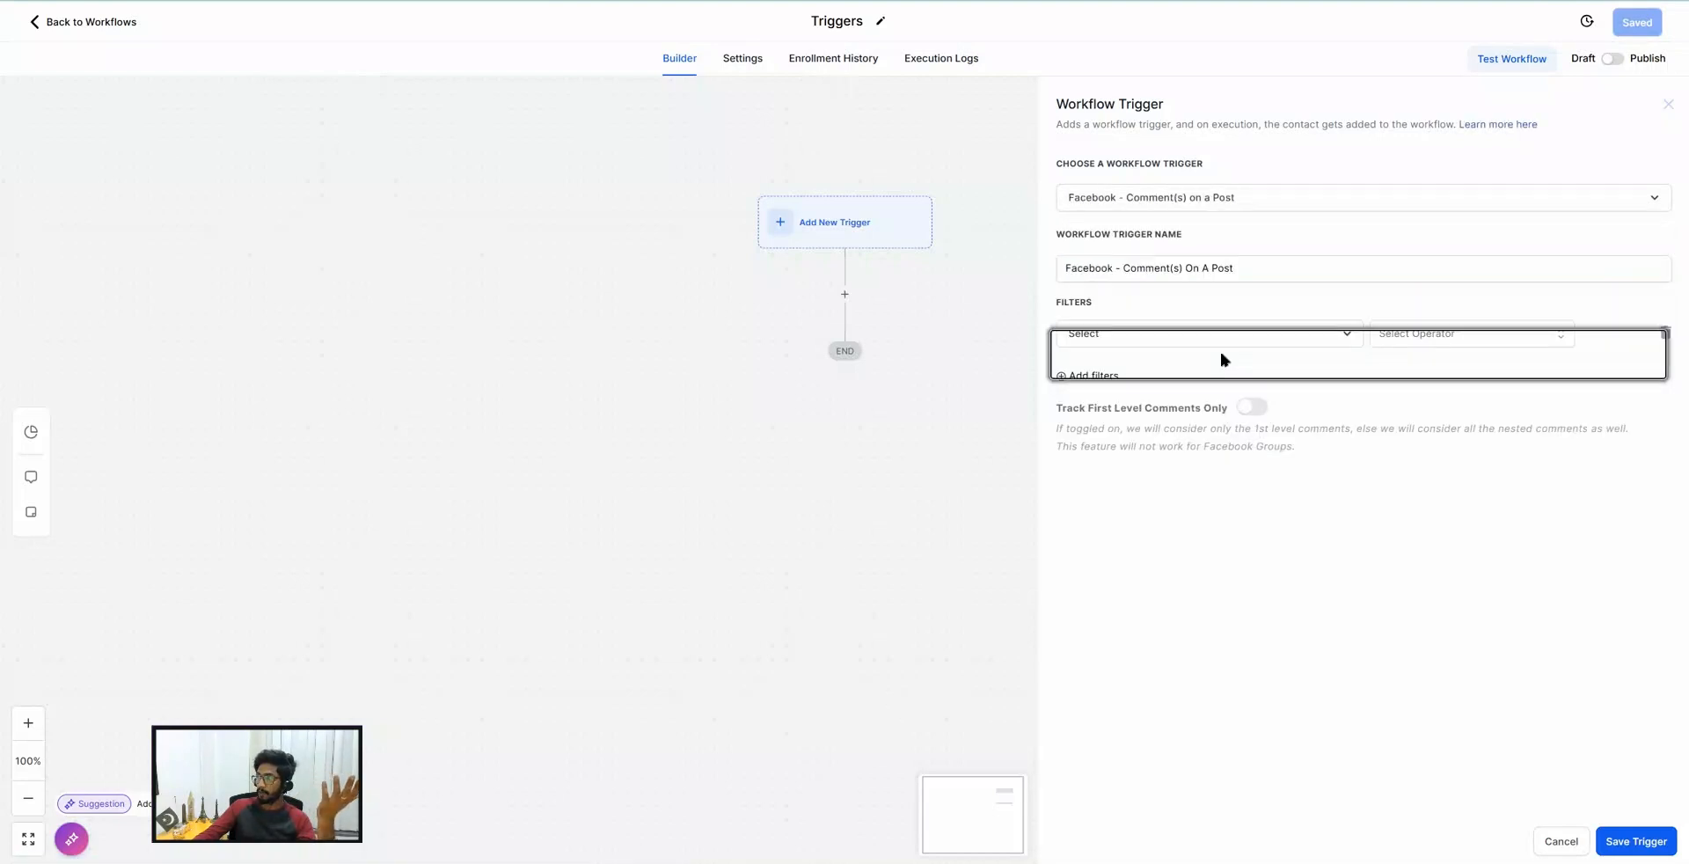
pyautogui.click(1098, 330)
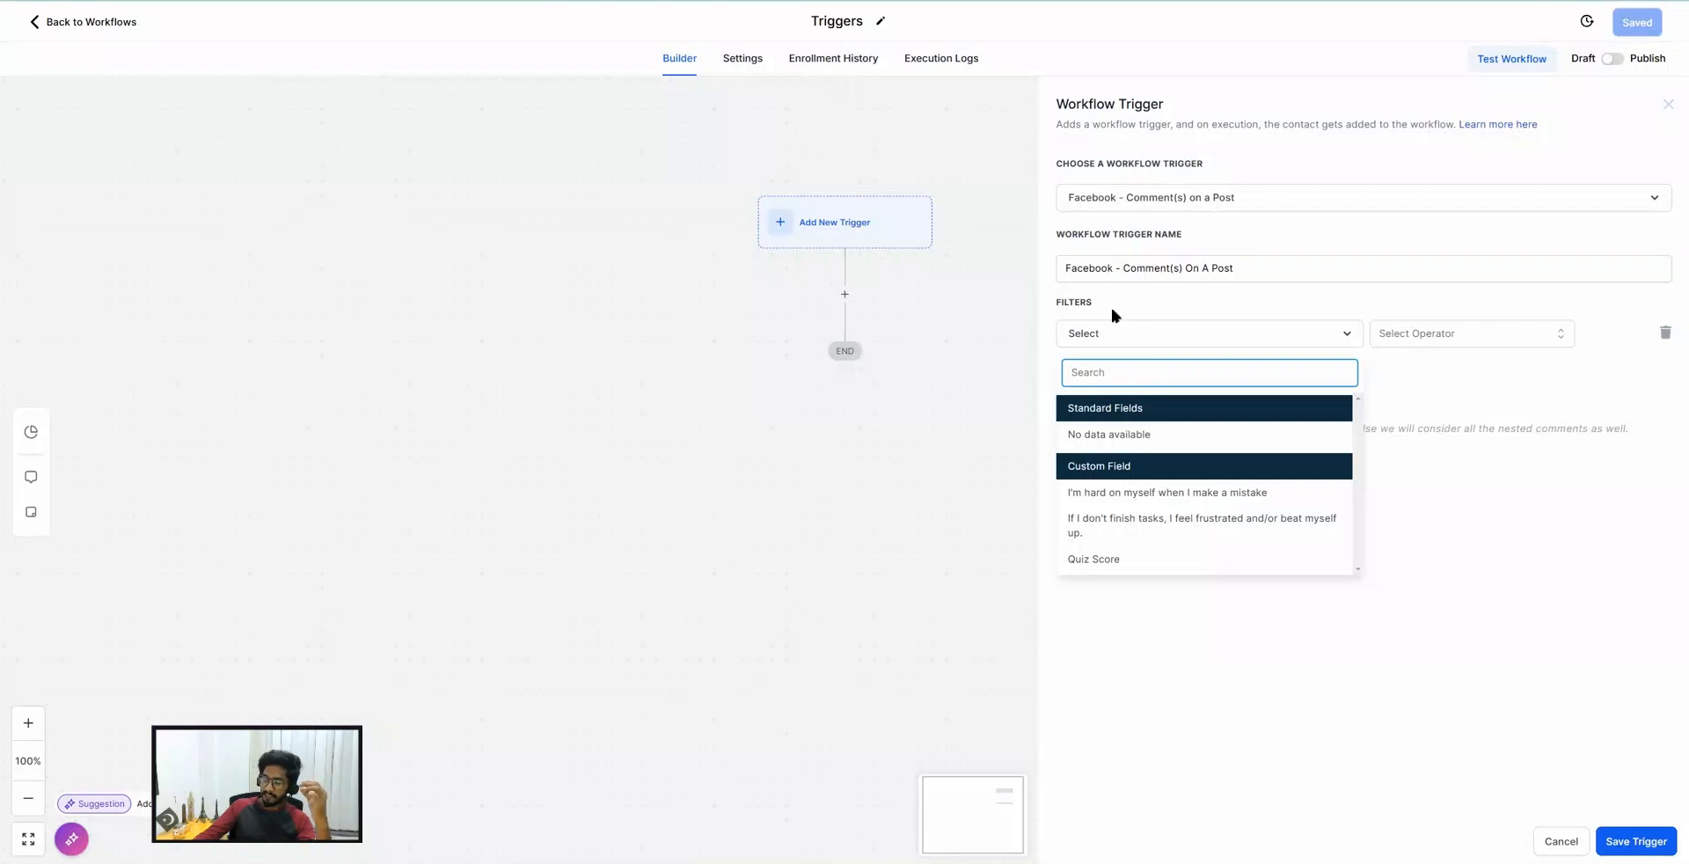
# Review the Communities triggers and change the workflow trigger type to Community Group Member Leaderboard Level Changed.
pyautogui.click(1099, 202)
pyautogui.scroll(-3, 1131, 387)
pyautogui.scroll(-5, 1130, 390)
pyautogui.scroll(-8, 1130, 390)
pyautogui.scroll(-10, 1130, 389)
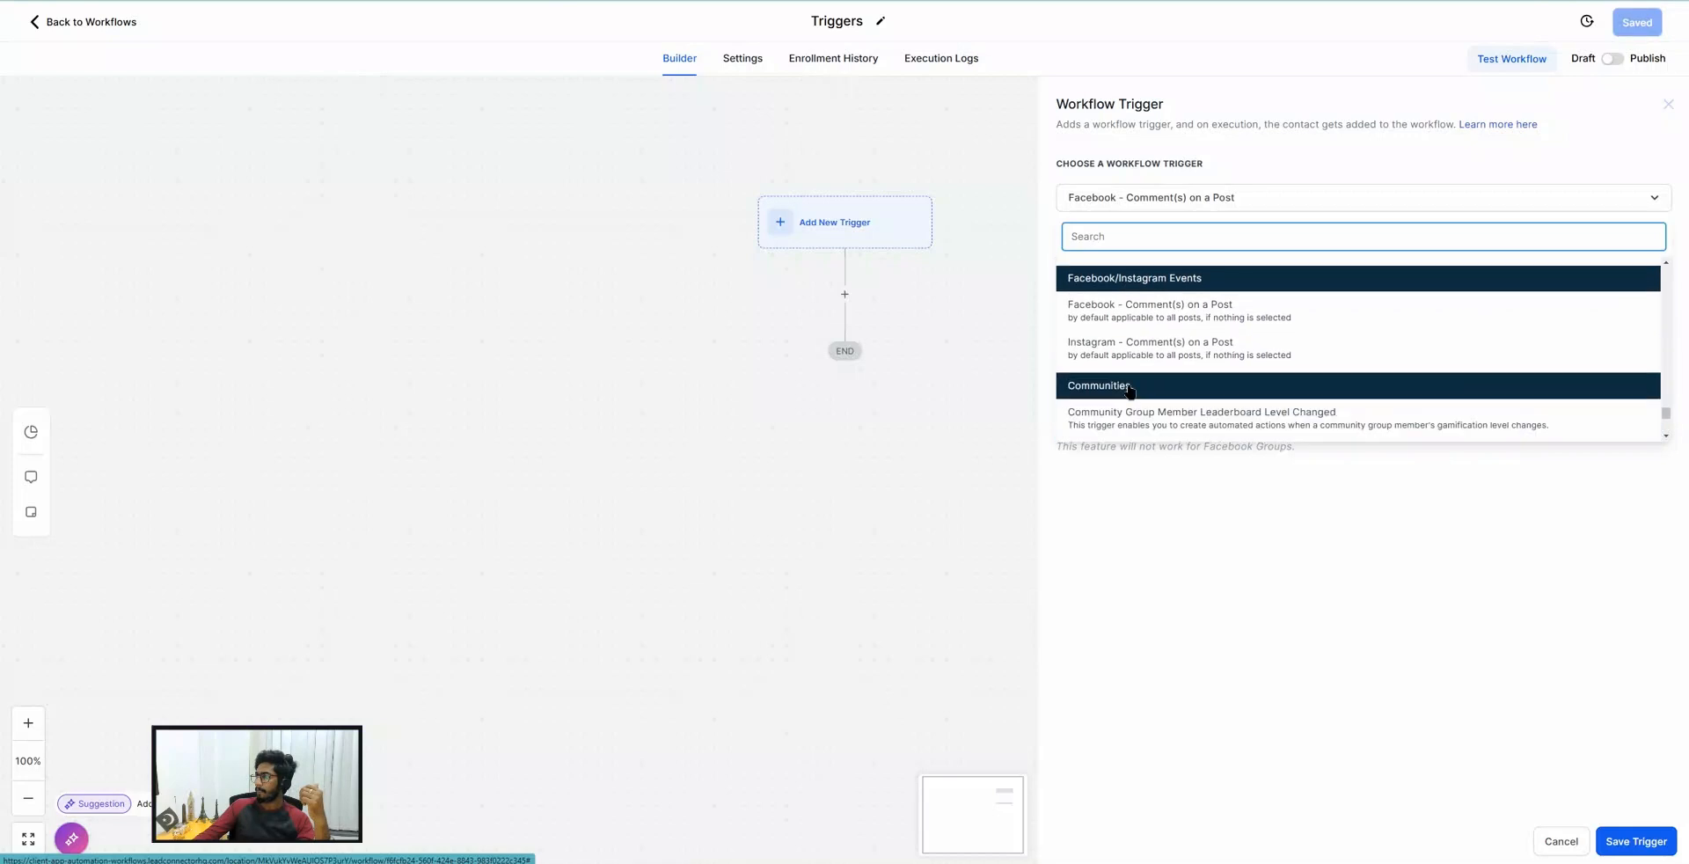
pyautogui.scroll(-1, 1130, 390)
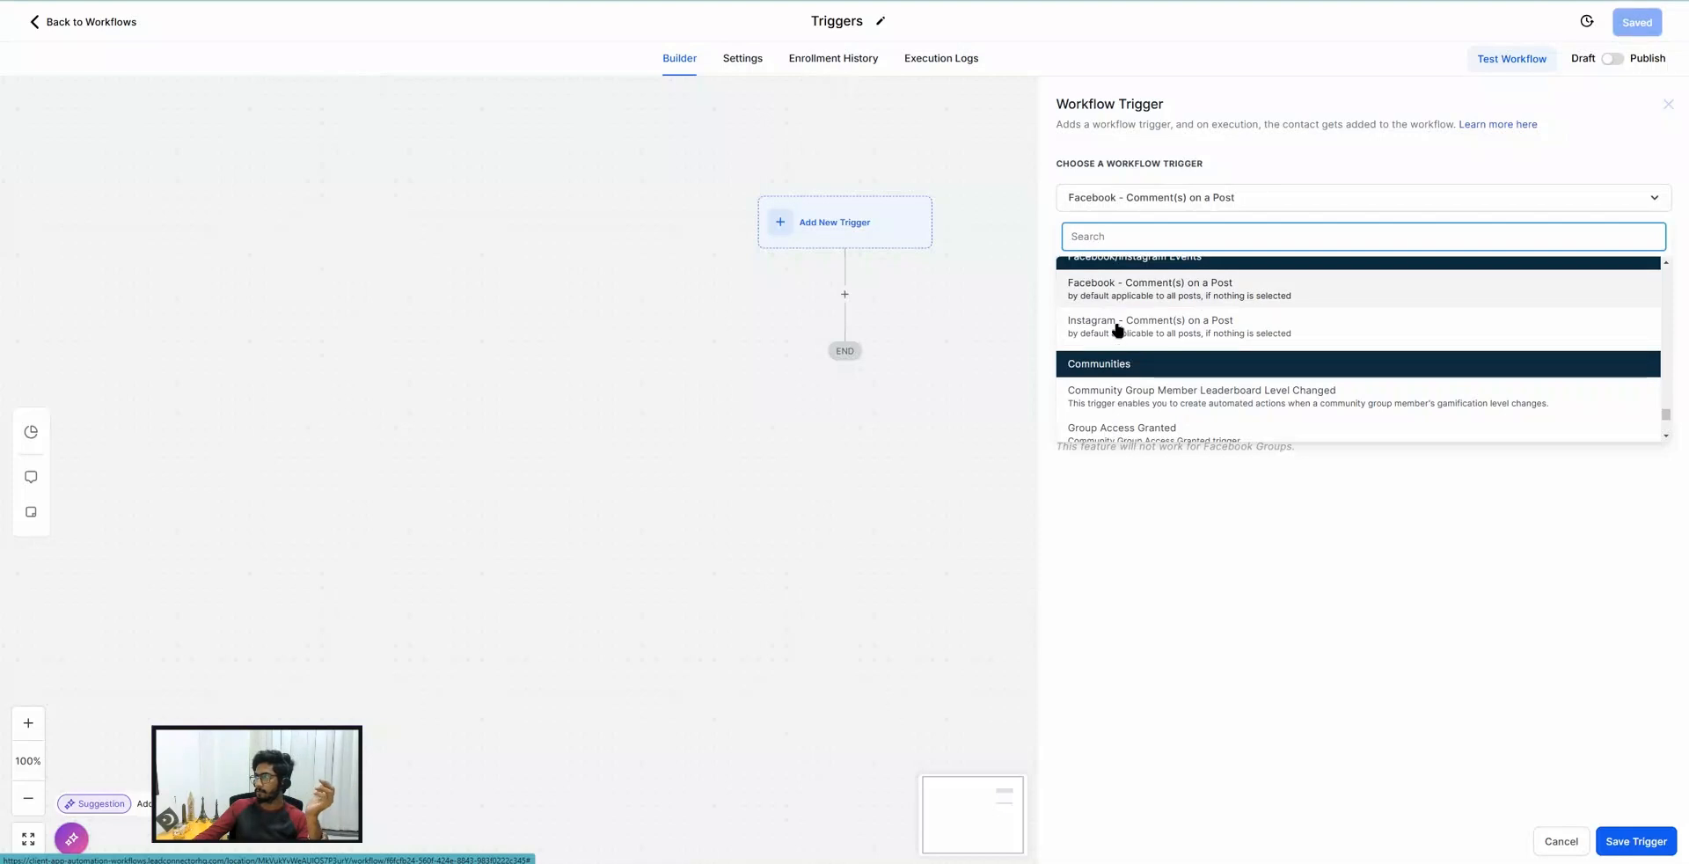
pyautogui.scroll(-3, 1117, 330)
pyautogui.scroll(1, 1117, 330)
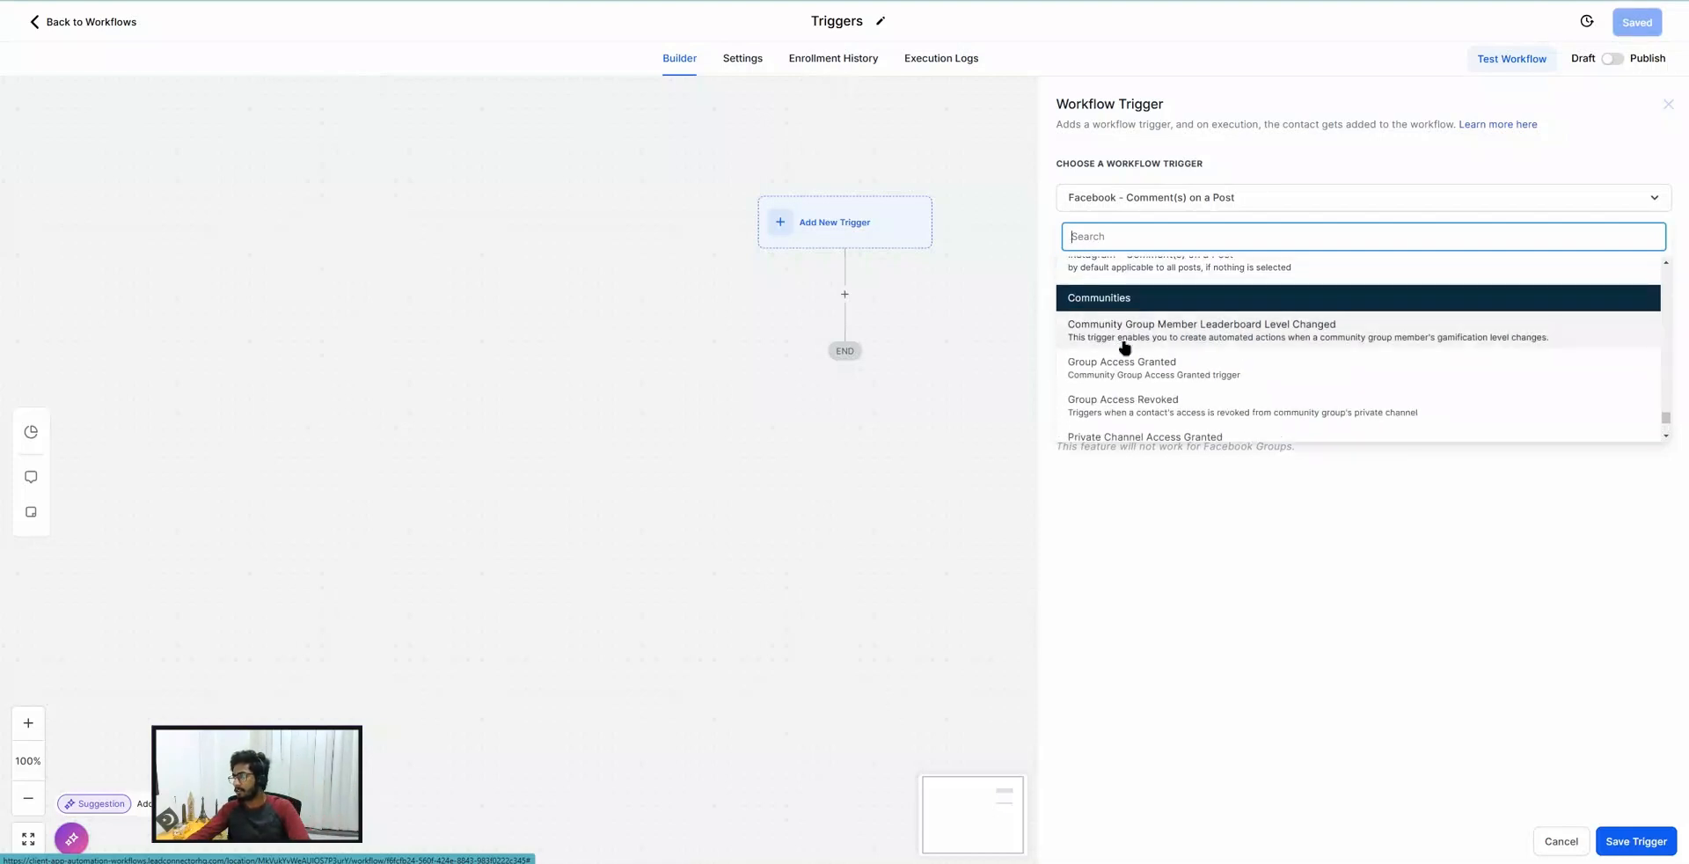
pyautogui.click(1230, 344)
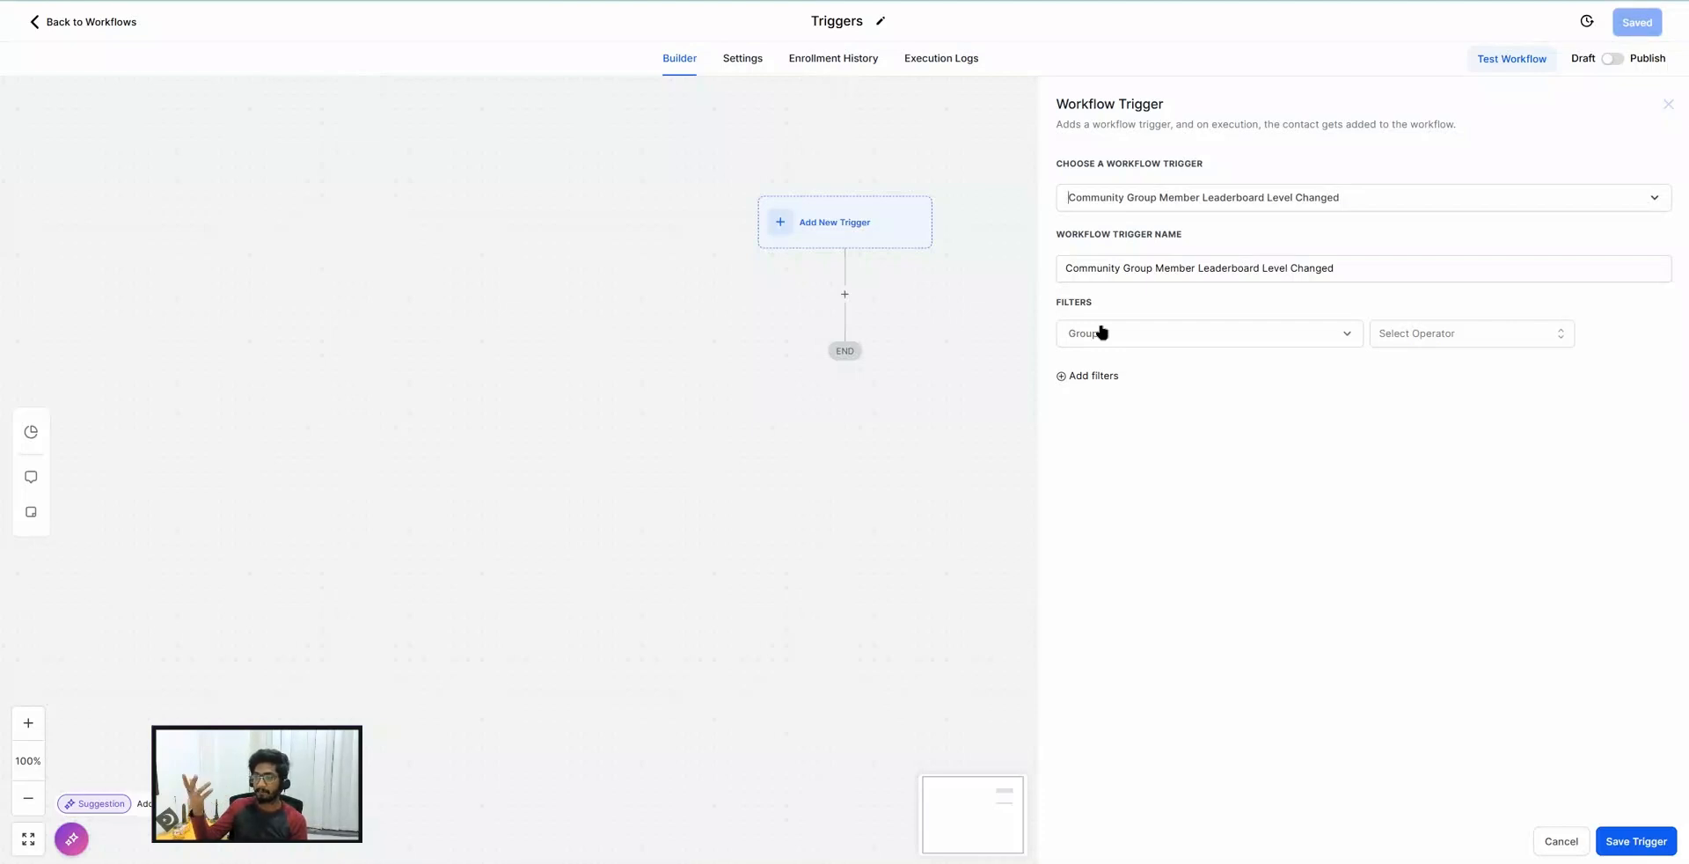
# Check the group values available with the Is operator, and set the Group filter's operator to Is not empty.
pyautogui.click(1409, 332)
pyautogui.click(1393, 360)
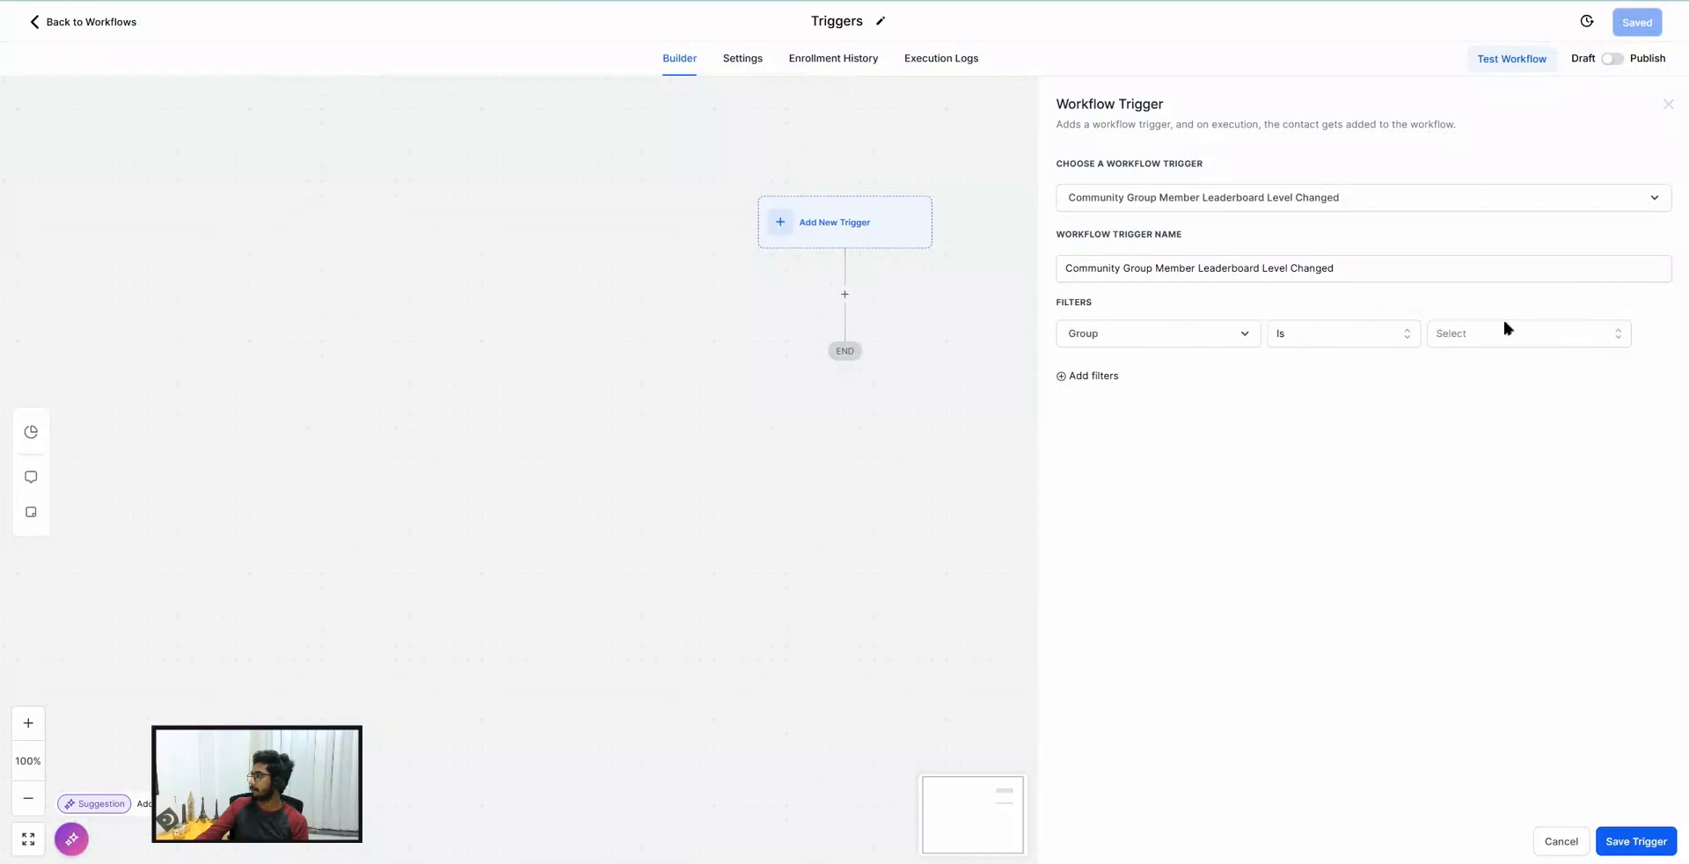
pyautogui.click(1482, 336)
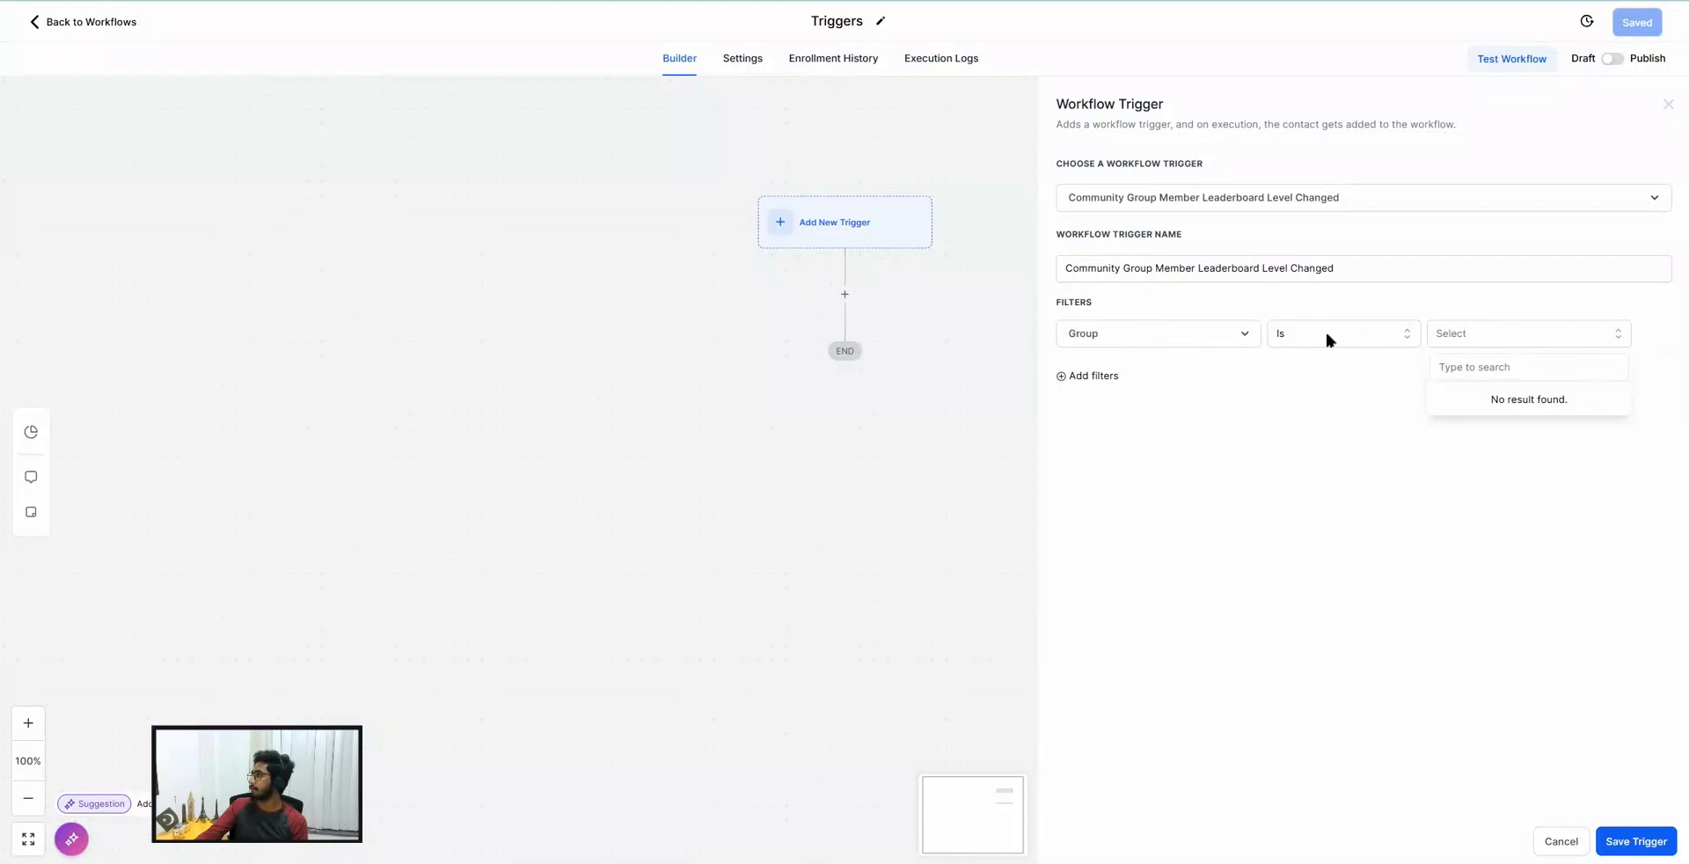
pyautogui.click(1334, 423)
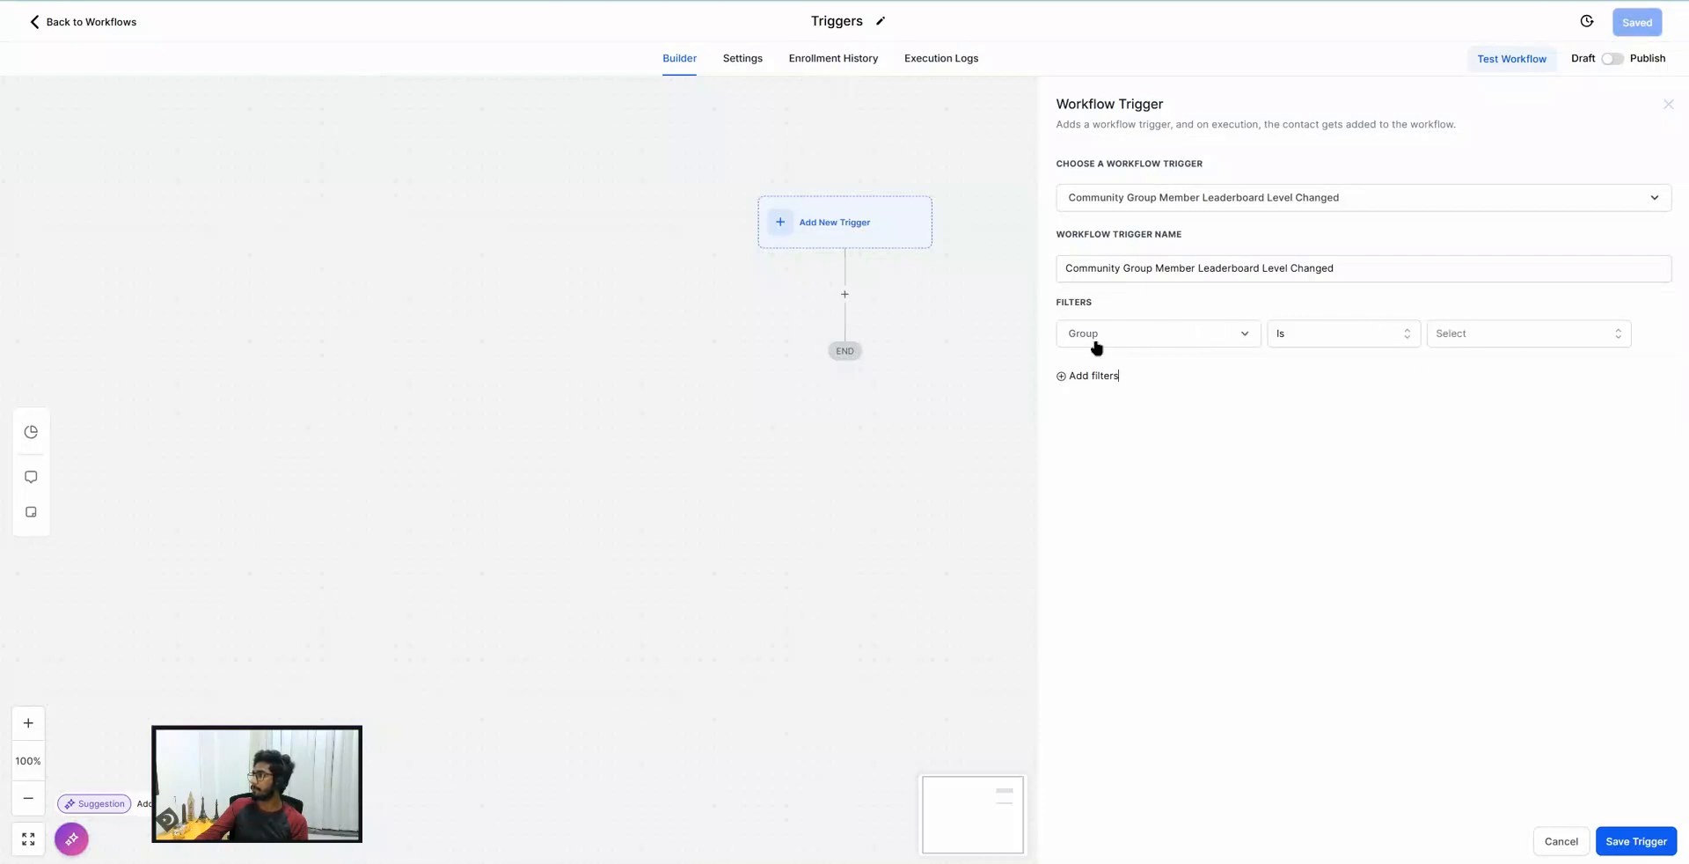
pyautogui.click(1487, 338)
pyautogui.click(1293, 341)
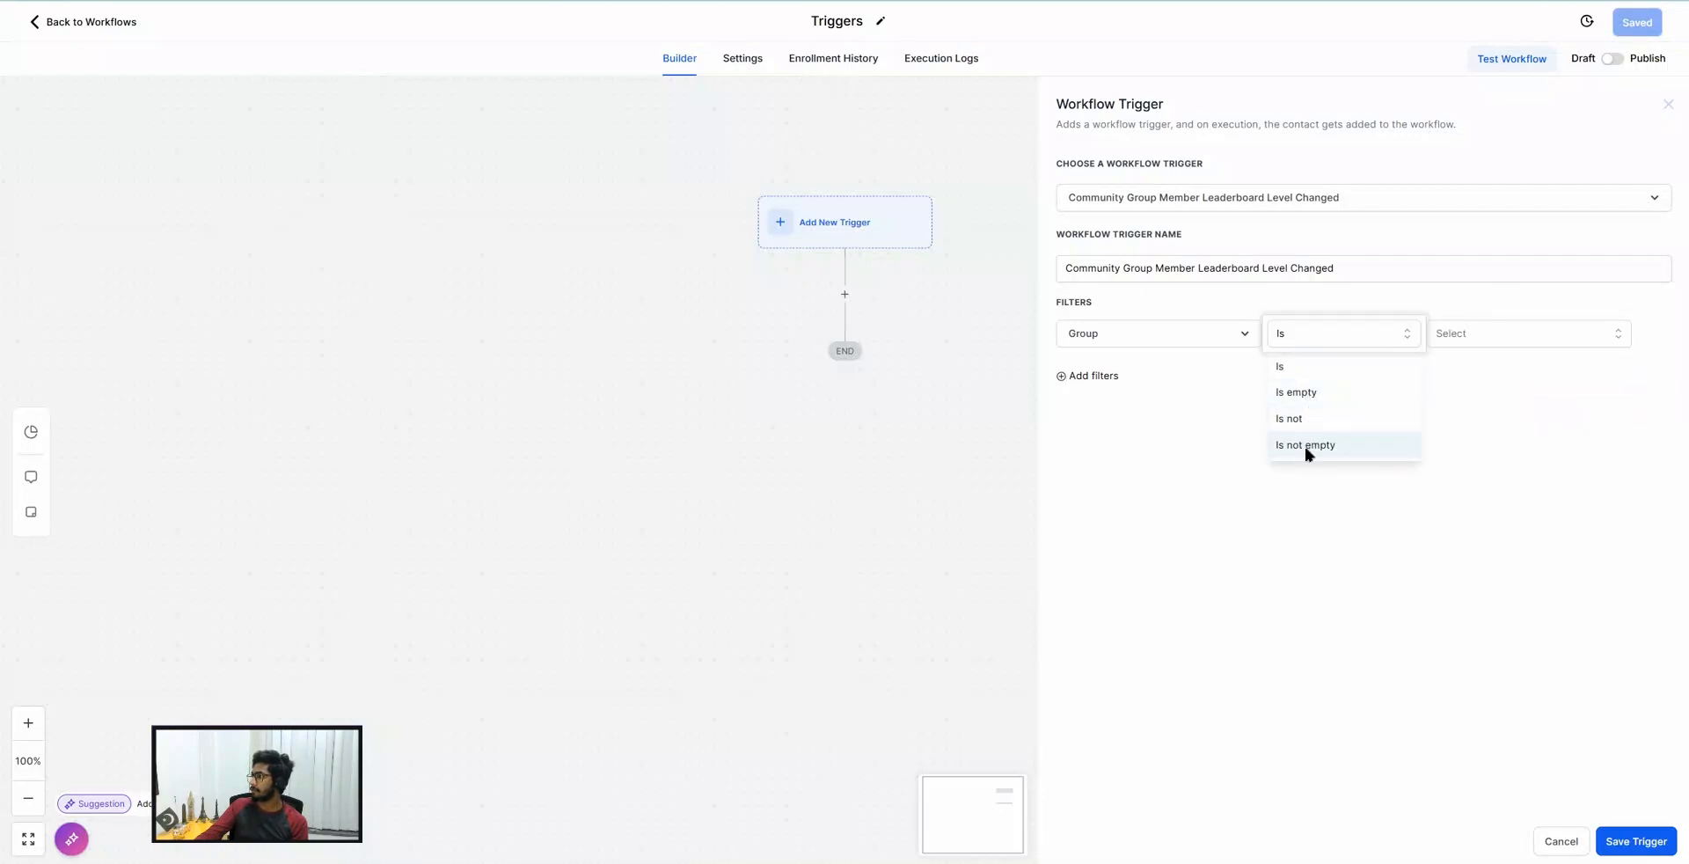
pyautogui.click(1305, 445)
# Add a Level filter with the Is operator, try Level 3, and set its value to Level 1.
pyautogui.click(1093, 380)
pyautogui.click(1094, 383)
pyautogui.click(1109, 476)
pyautogui.click(1406, 381)
pyautogui.click(1421, 401)
pyautogui.click(1484, 370)
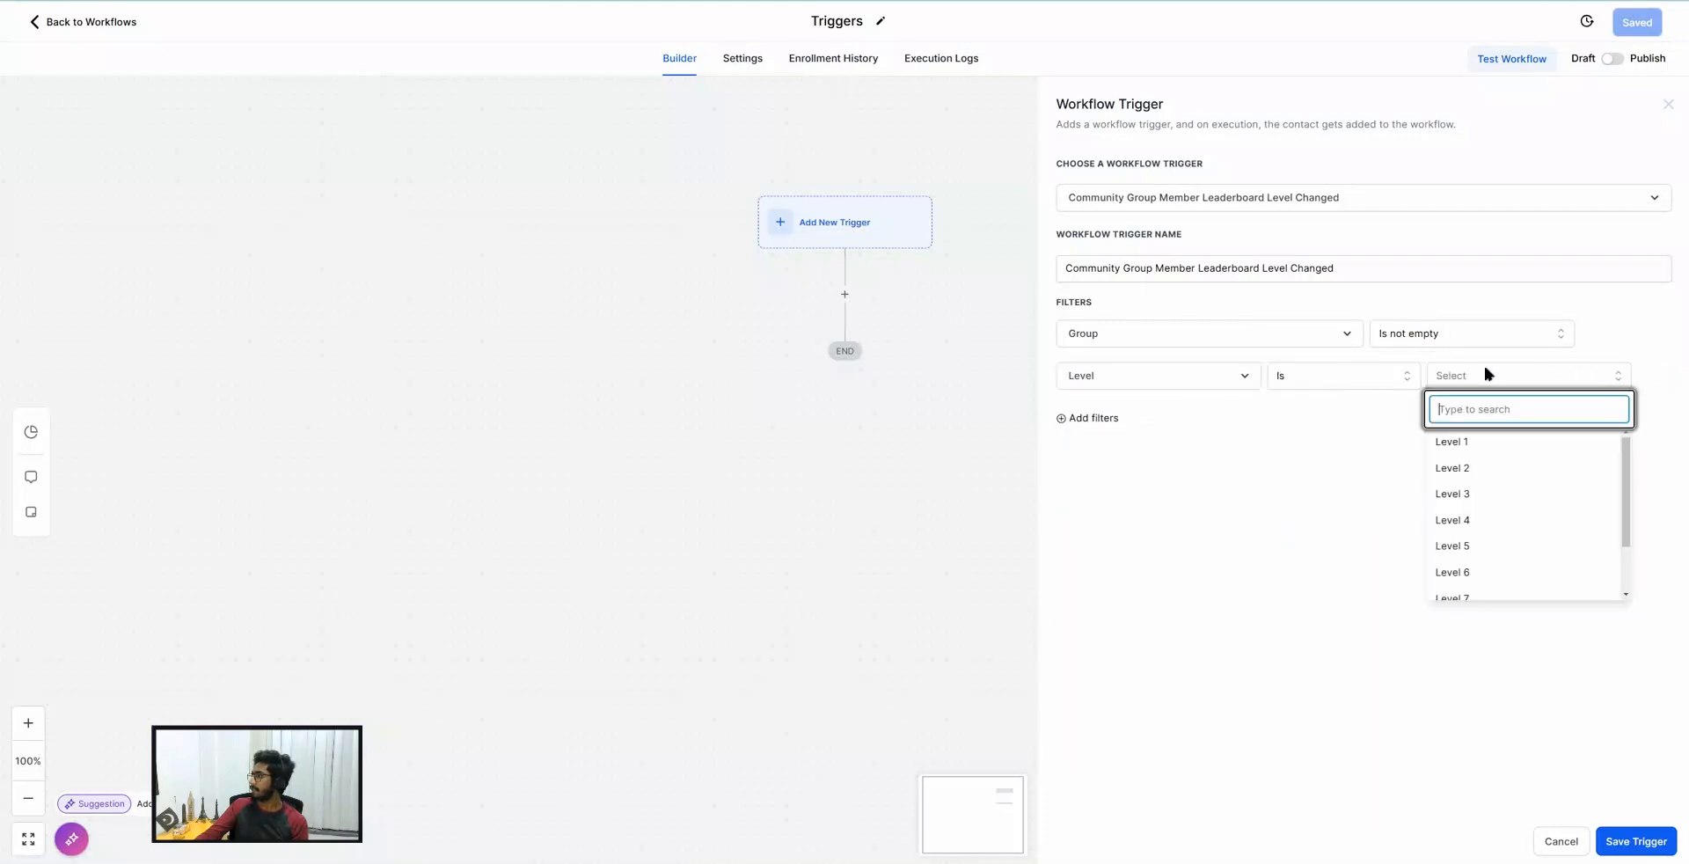
pyautogui.click(1463, 494)
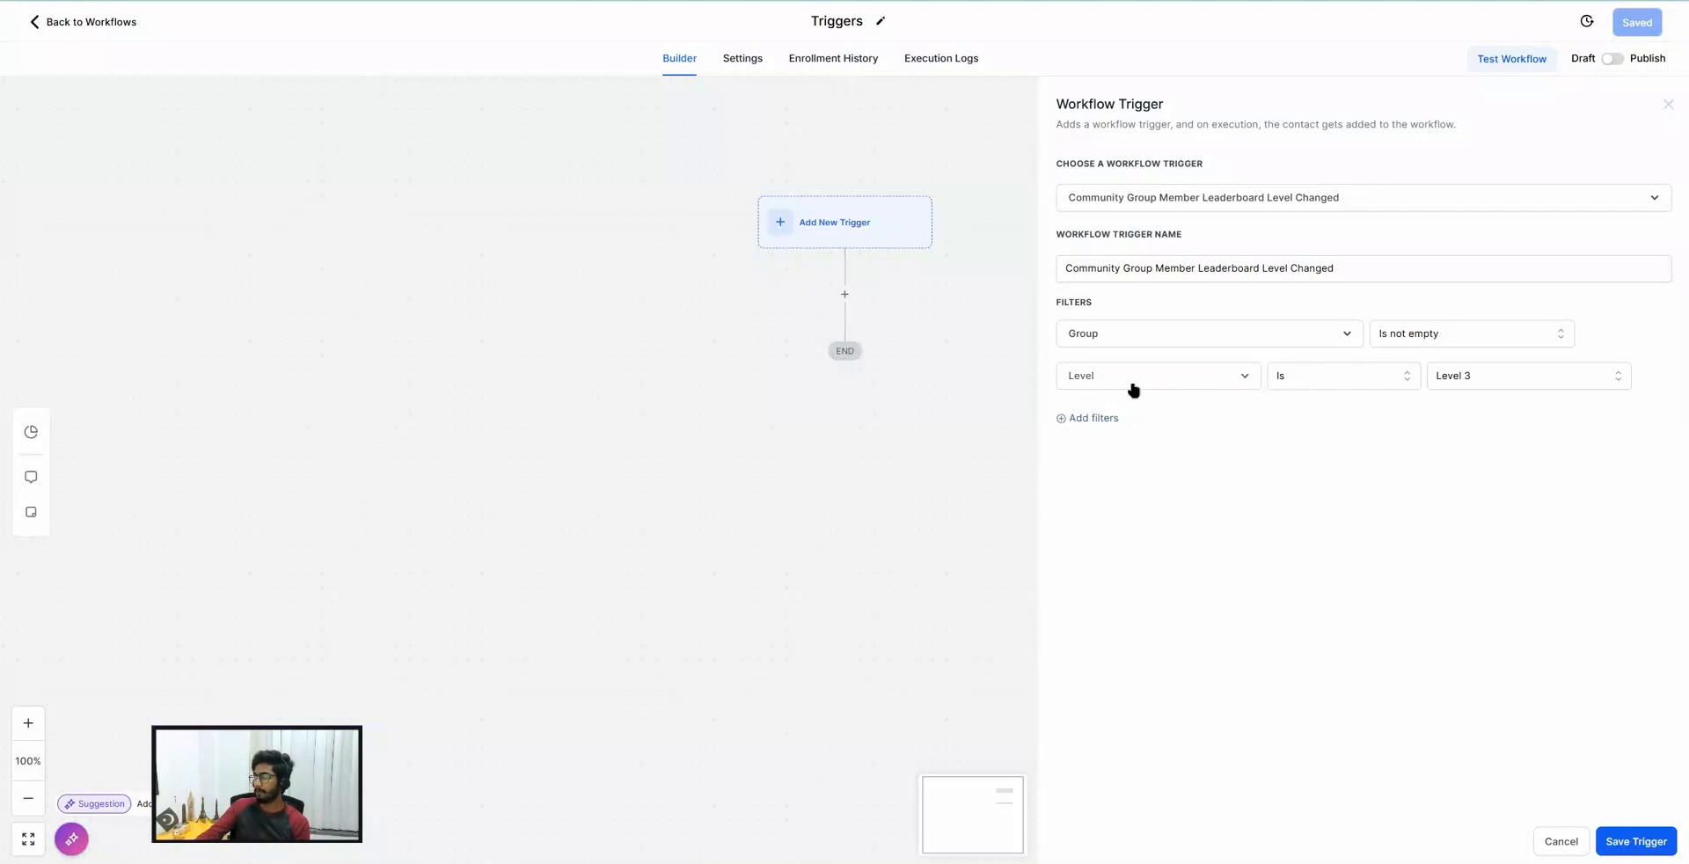
pyautogui.click(1479, 376)
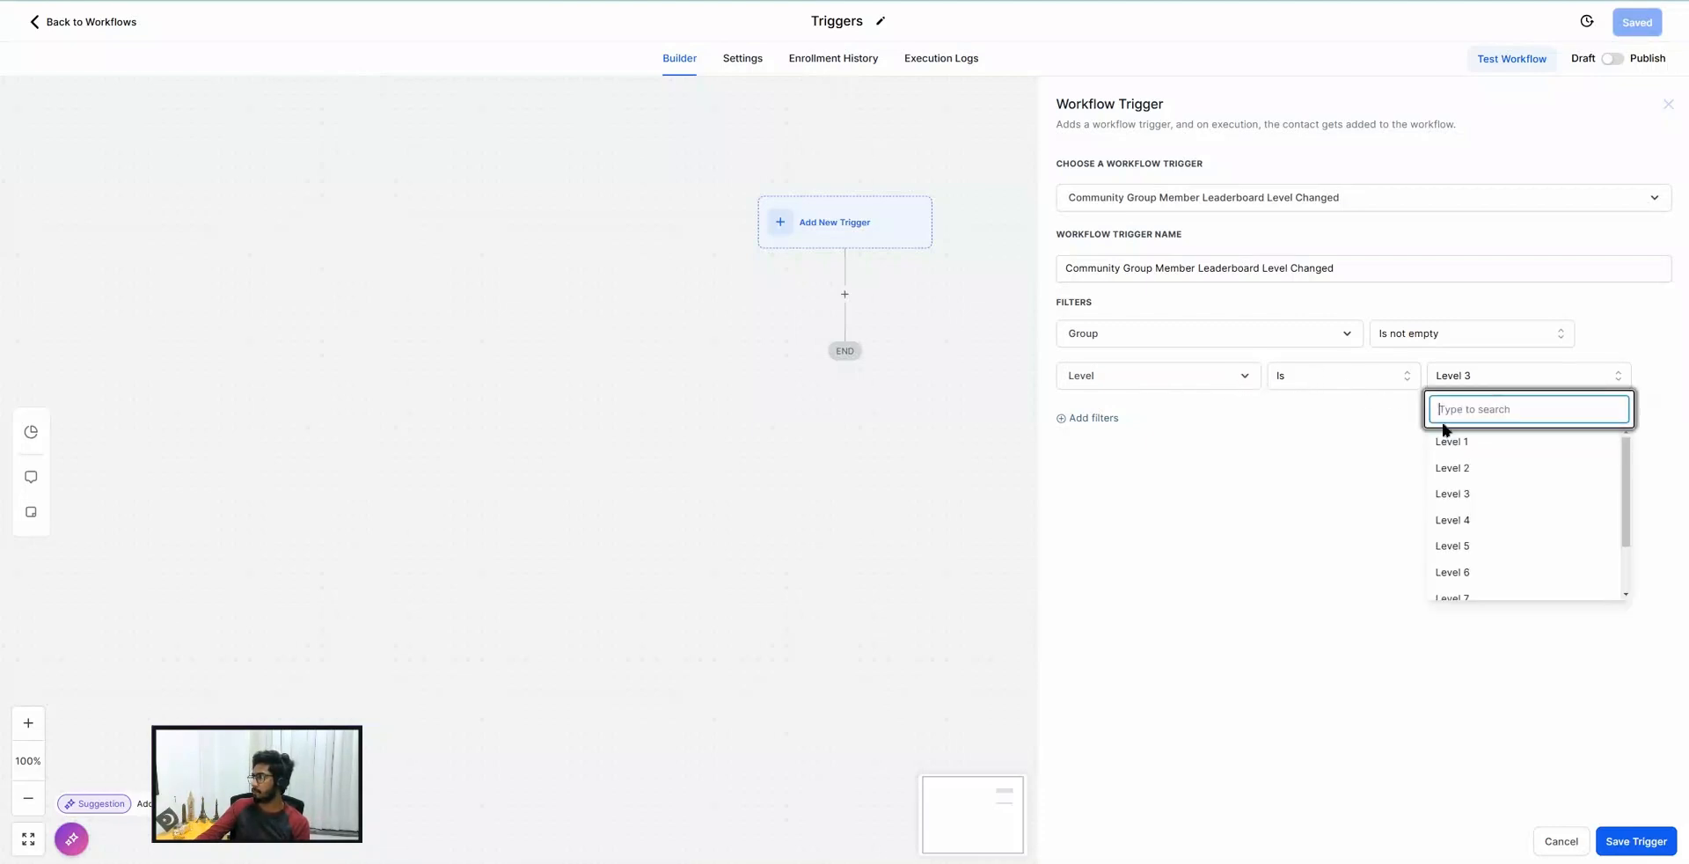
pyautogui.click(1443, 435)
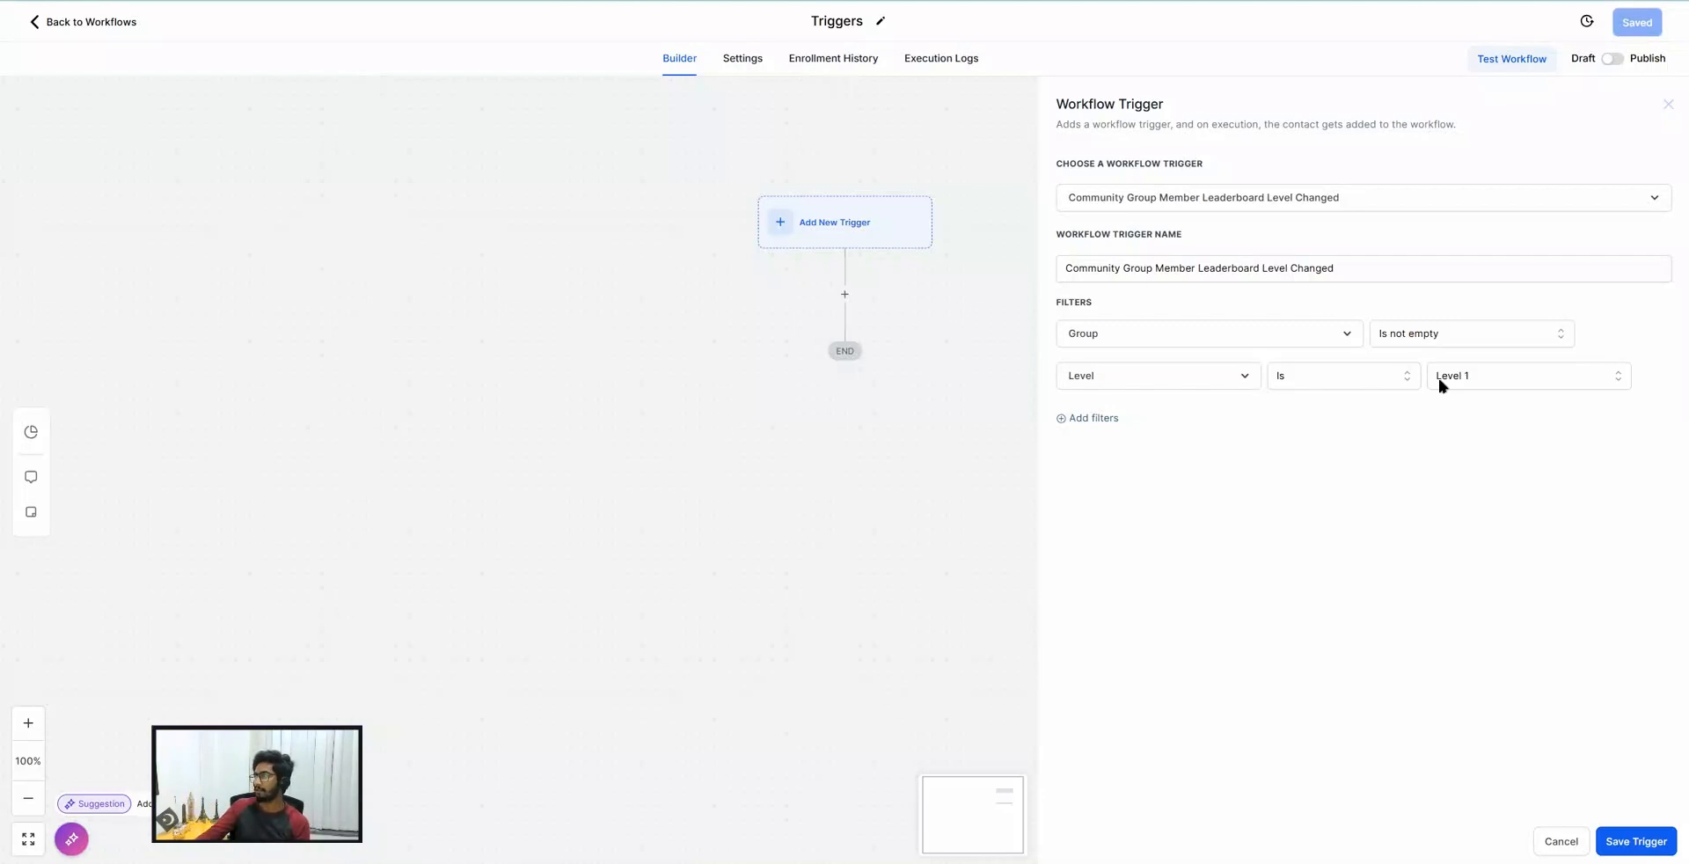
# Review the remaining Communities triggers and change the workflow trigger type to Certificates Issued.
pyautogui.click(1117, 202)
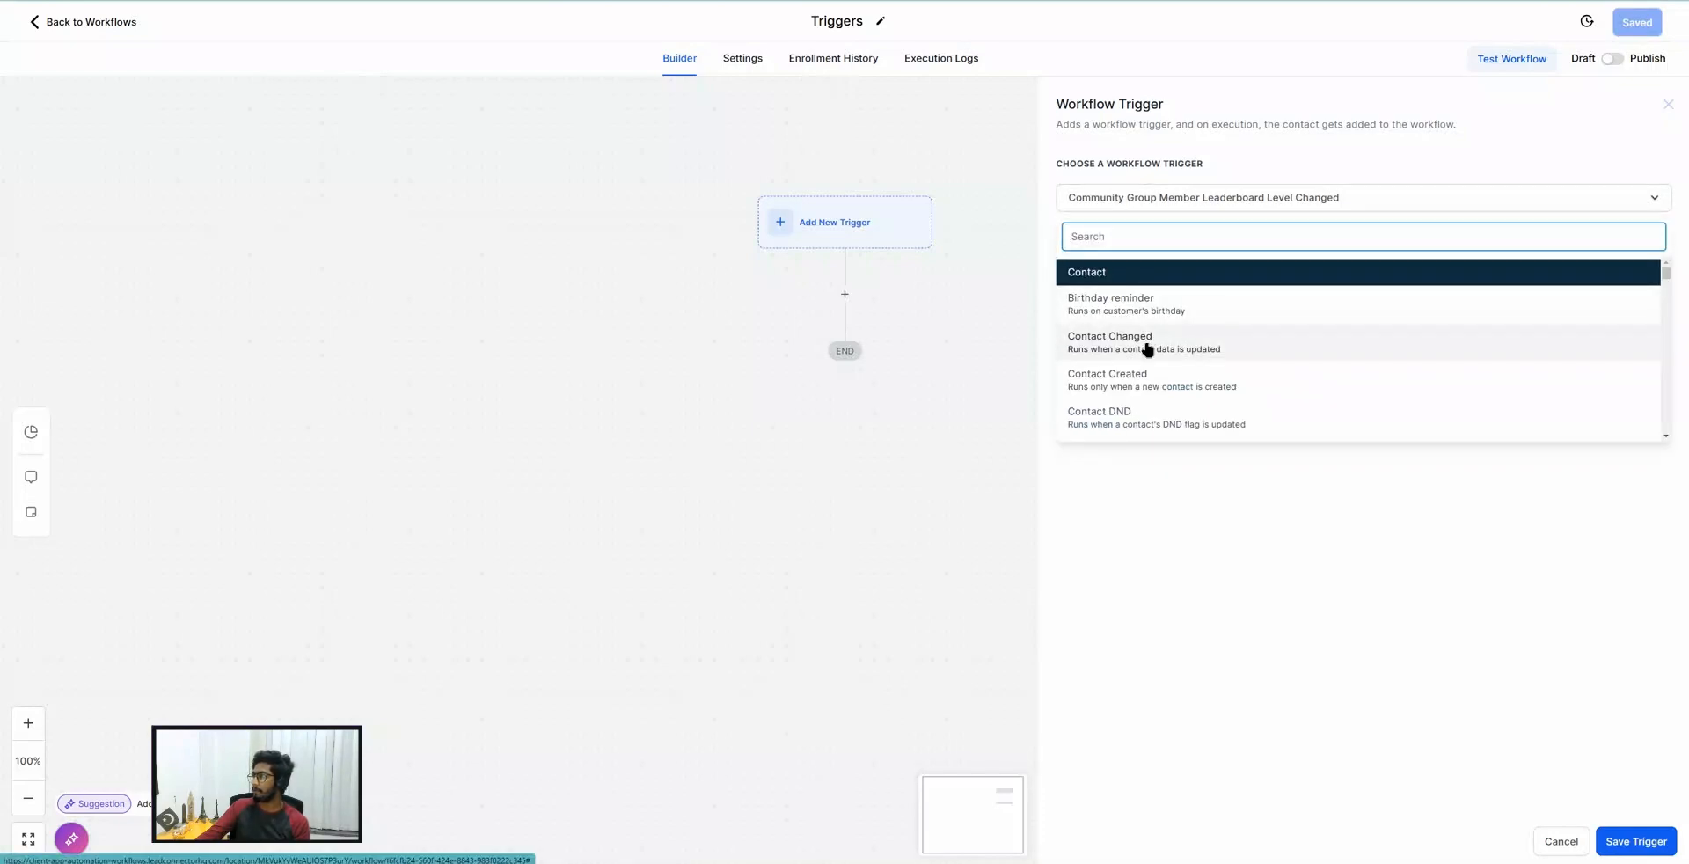
pyautogui.scroll(-5, 1148, 350)
pyautogui.scroll(-10, 1147, 350)
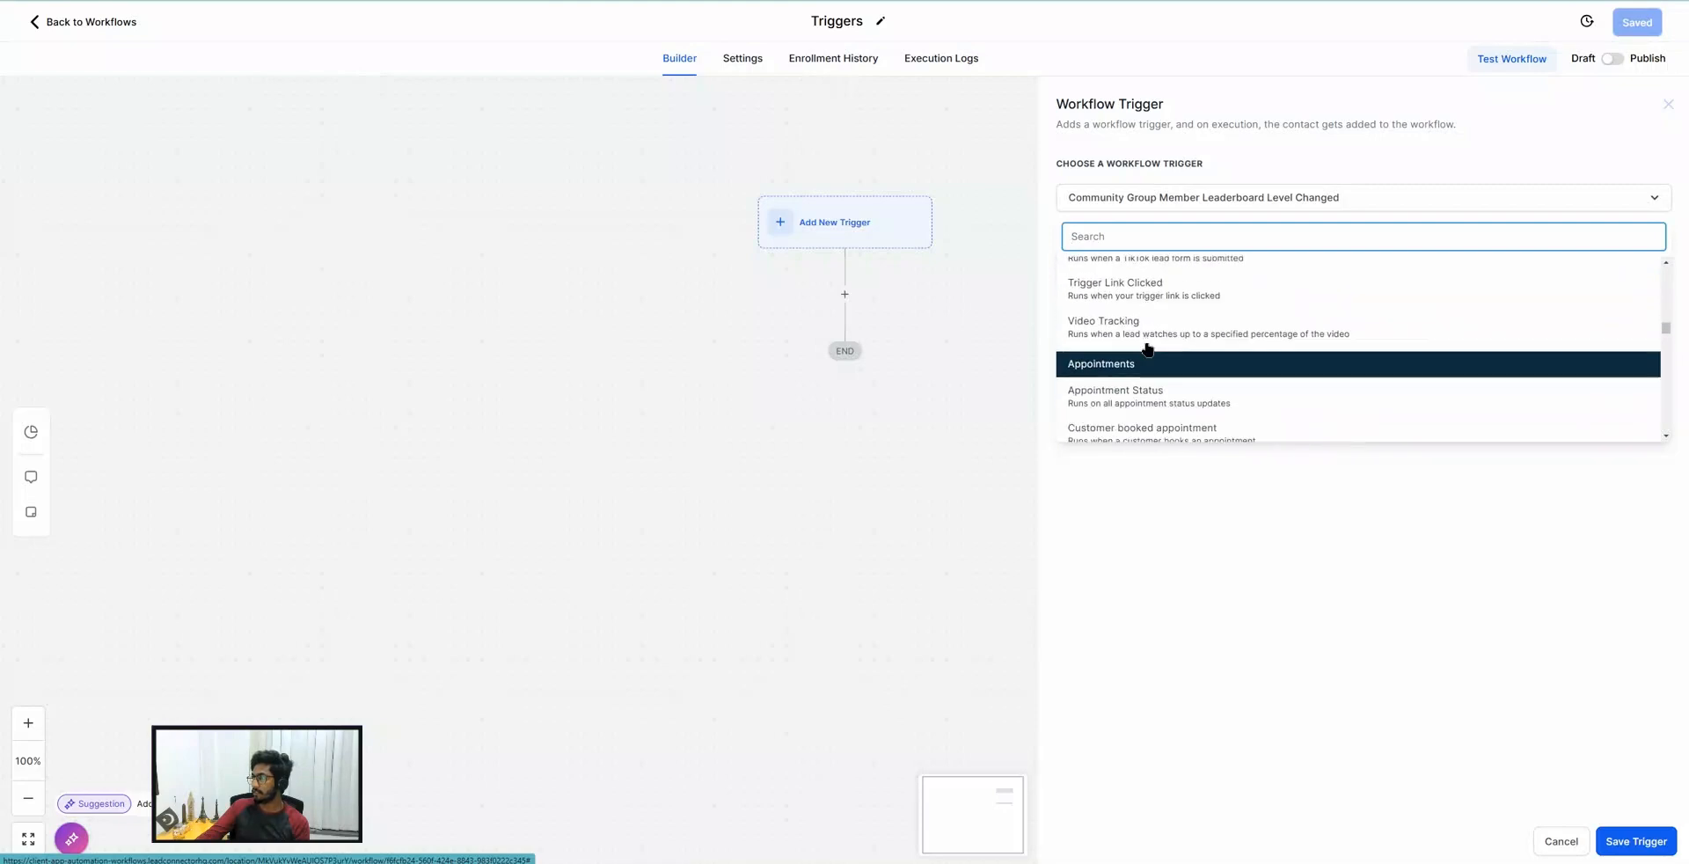
pyautogui.scroll(-10, 1147, 352)
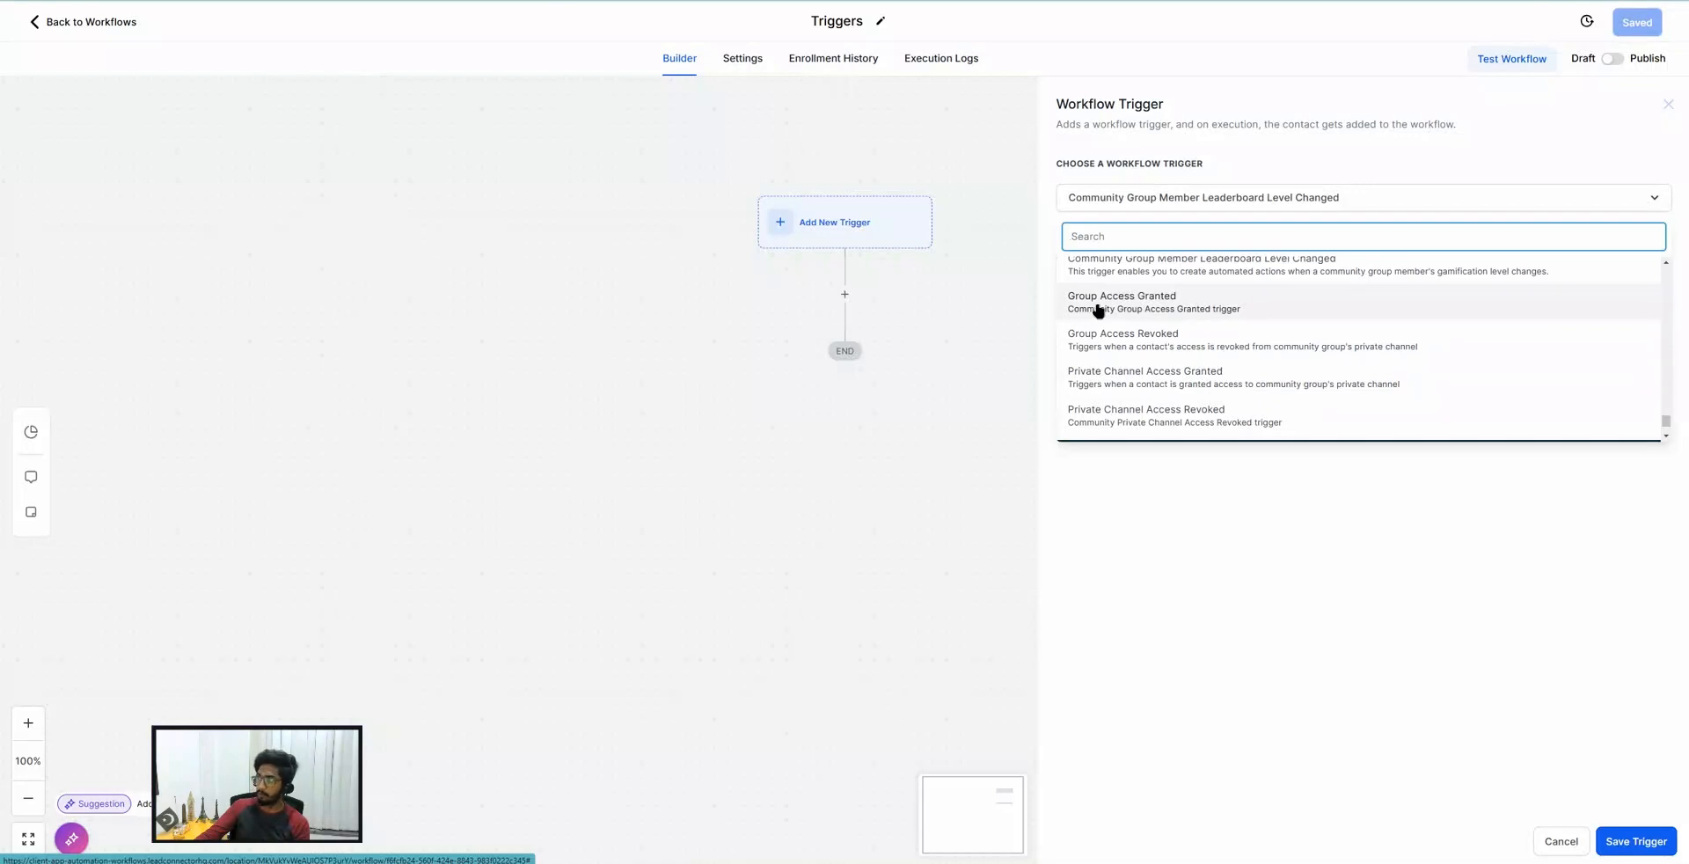
pyautogui.scroll(-1, 1102, 407)
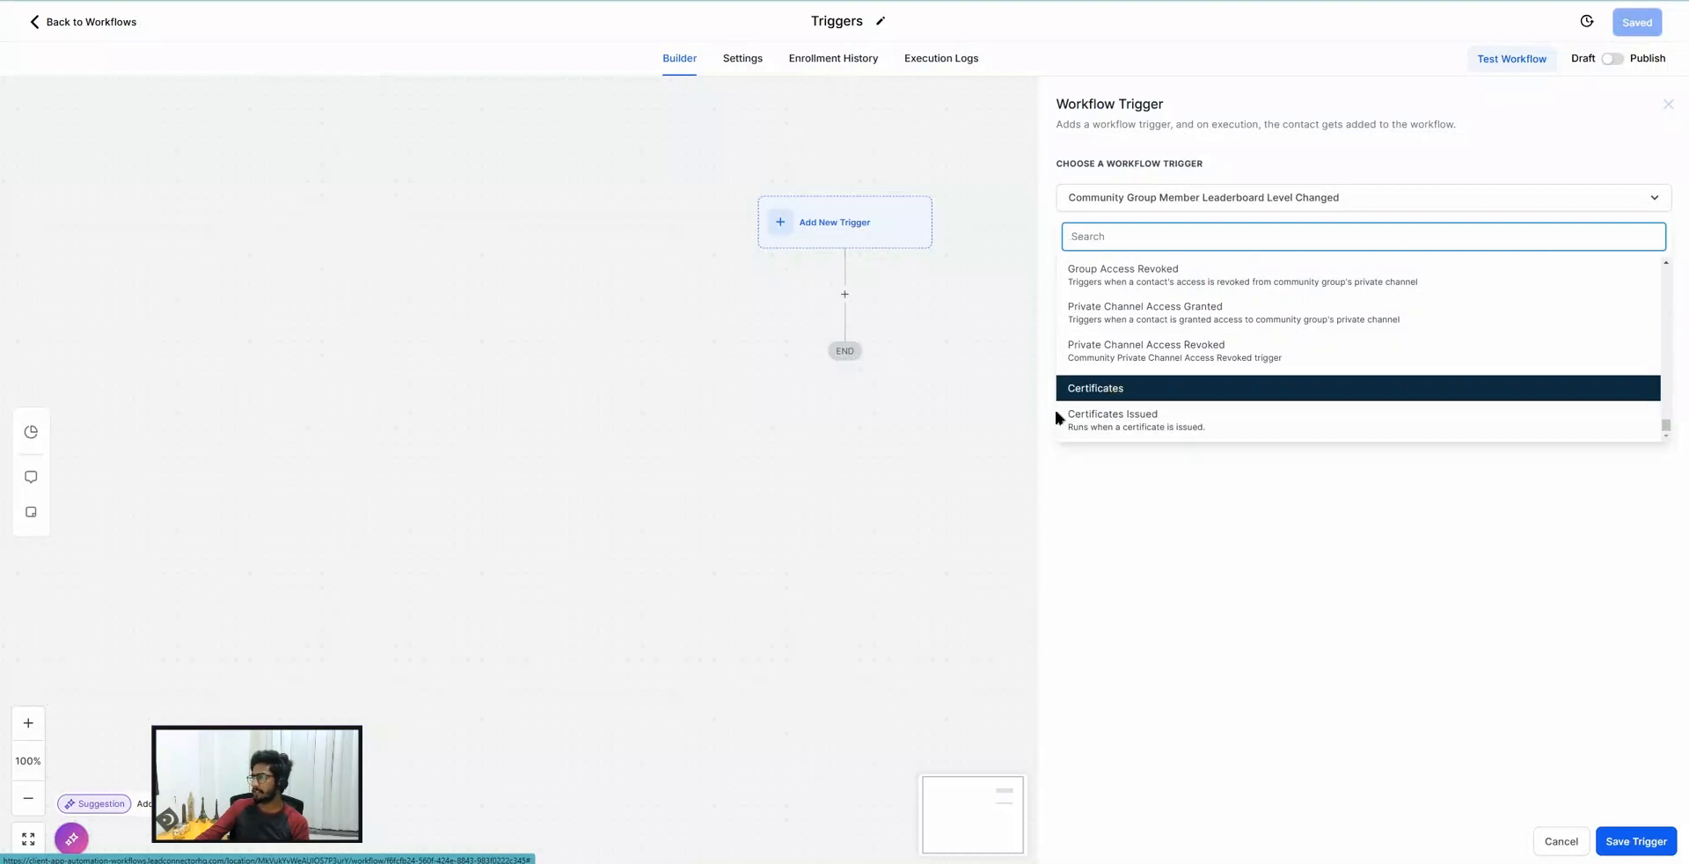
pyautogui.click(1140, 421)
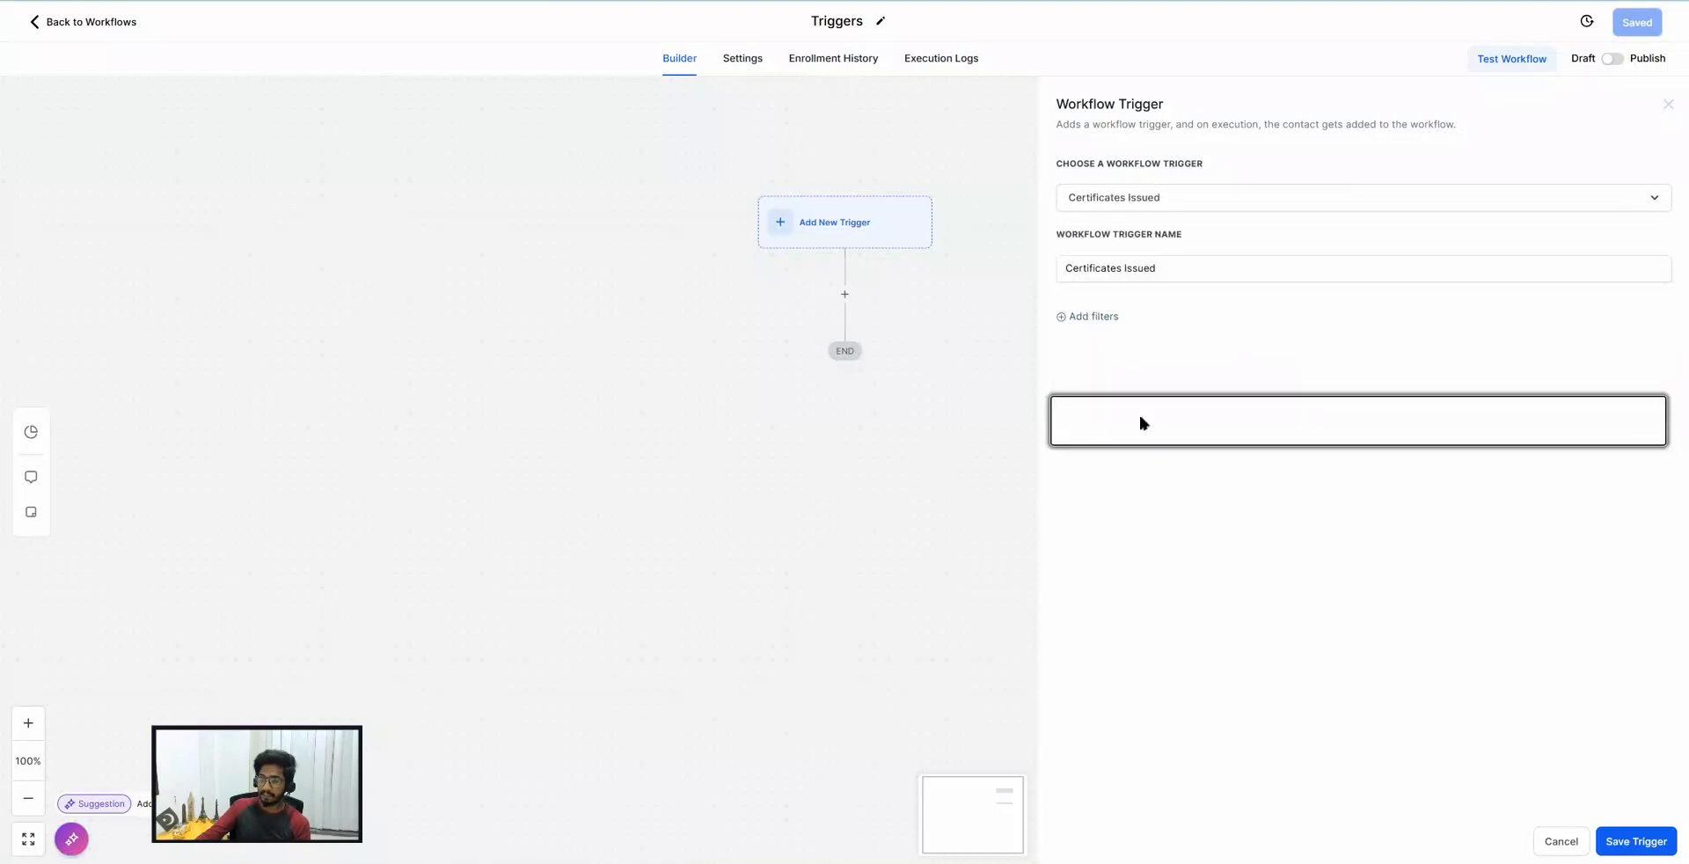